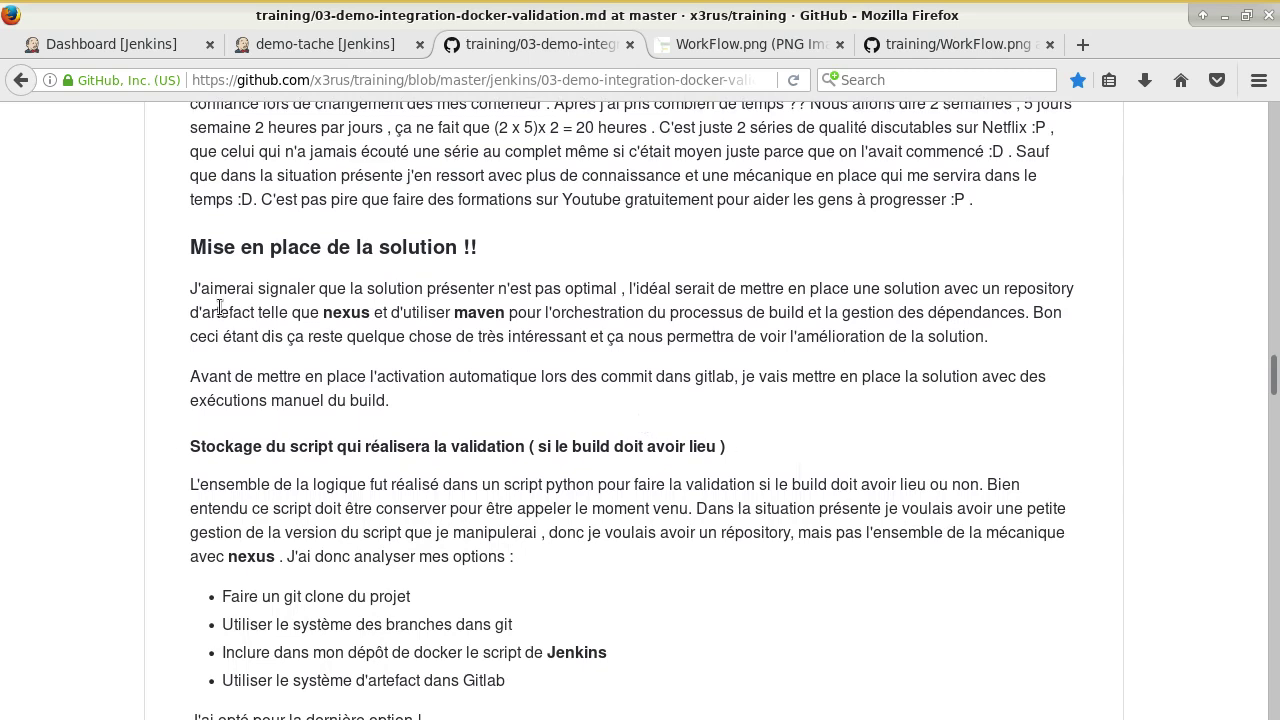
Scroll through the 03-demo markdown write-up, then bring up the WorkFlow.png workflow diagram.
{"action": "scroll", "coordinate": [632, 342], "scroll_direction": "down", "scroll_amount": 3}
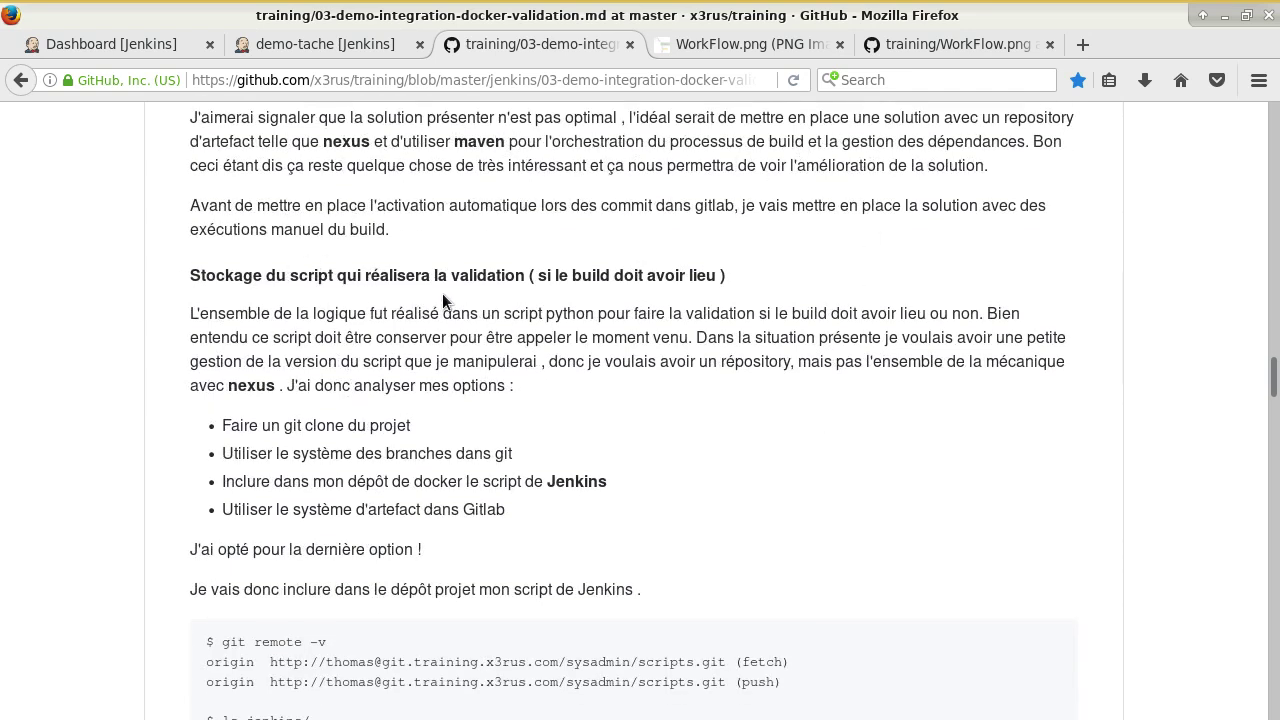
{"action": "scroll", "coordinate": [678, 341], "scroll_direction": "down", "scroll_amount": 3}
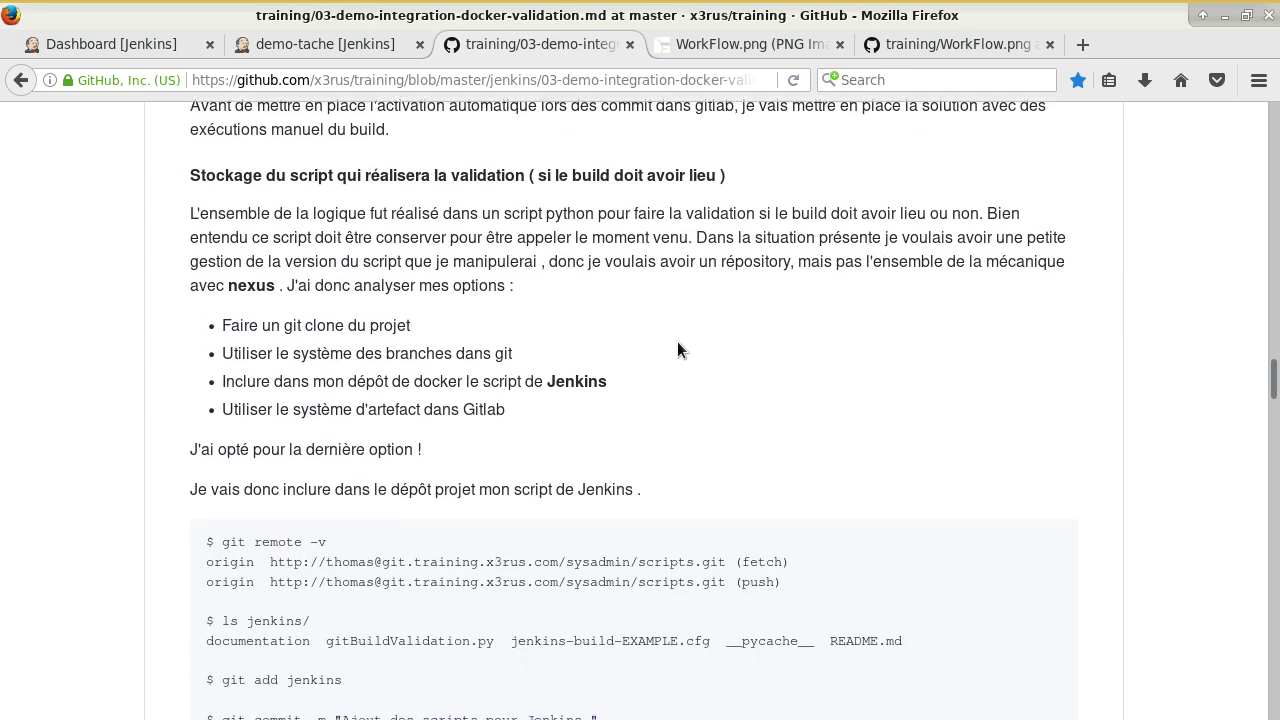
{"action": "scroll", "coordinate": [678, 350], "scroll_direction": "down", "scroll_amount": 2}
{"action": "scroll", "coordinate": [678, 350], "scroll_direction": "up", "scroll_amount": 4}
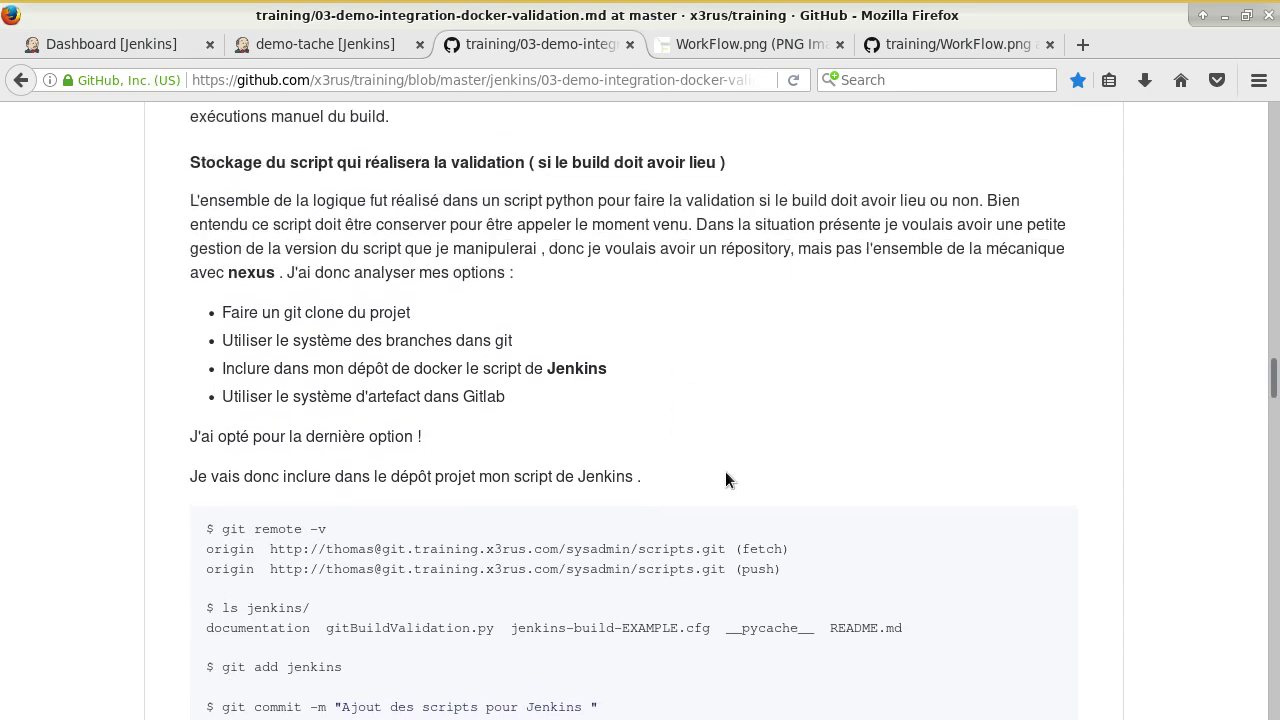
{"action": "scroll", "coordinate": [487, 386], "scroll_direction": "up", "scroll_amount": 1}
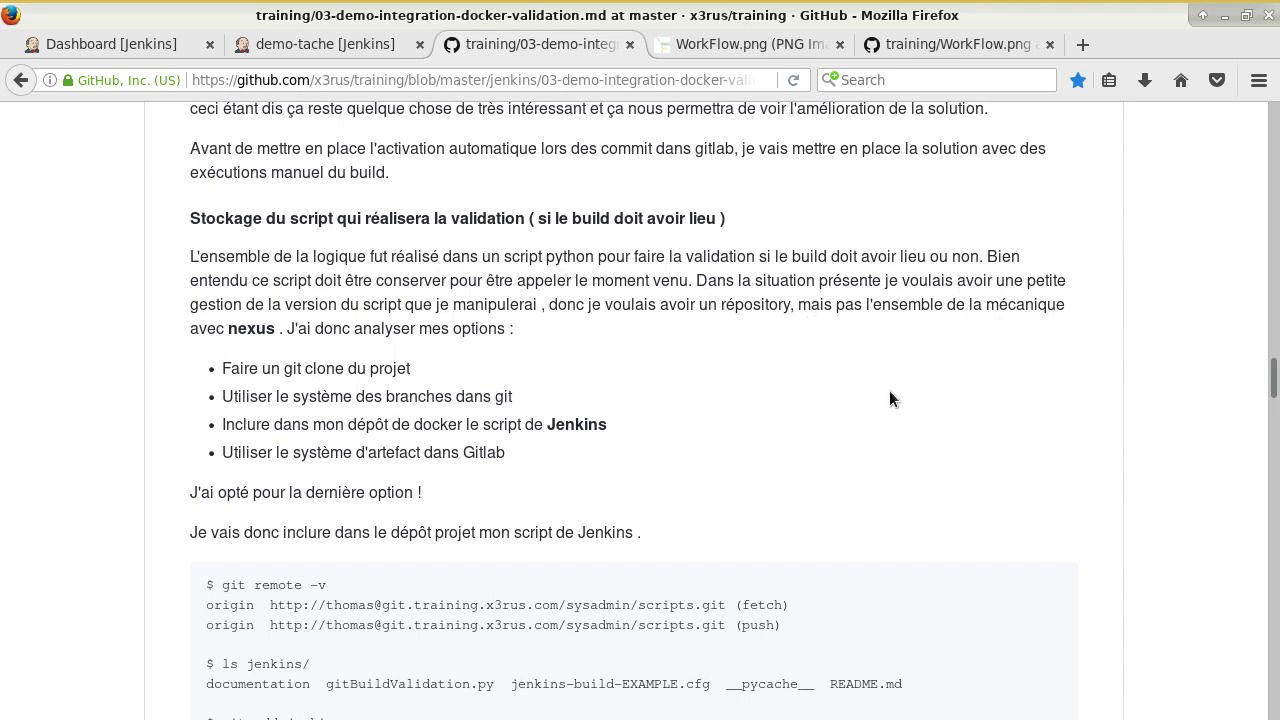
{"action": "scroll", "coordinate": [728, 392], "scroll_direction": "down", "scroll_amount": 1}
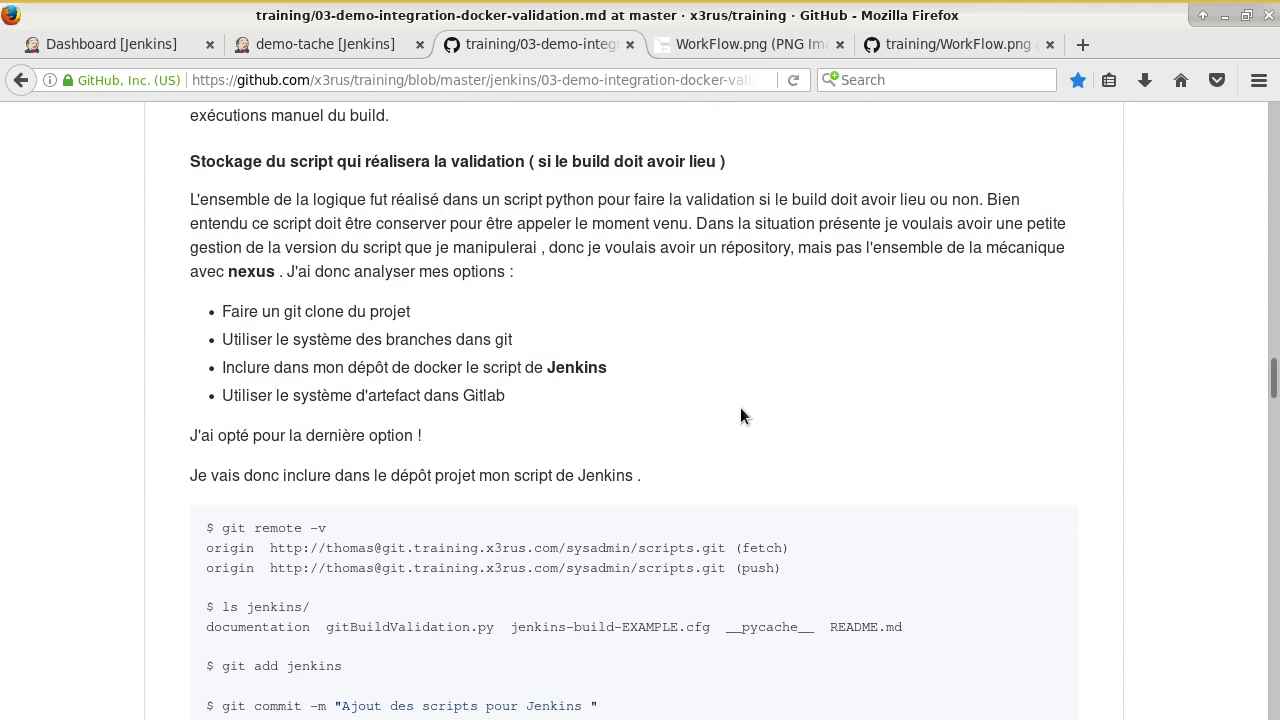
{"action": "scroll", "coordinate": [503, 394], "scroll_direction": "down", "scroll_amount": 20}
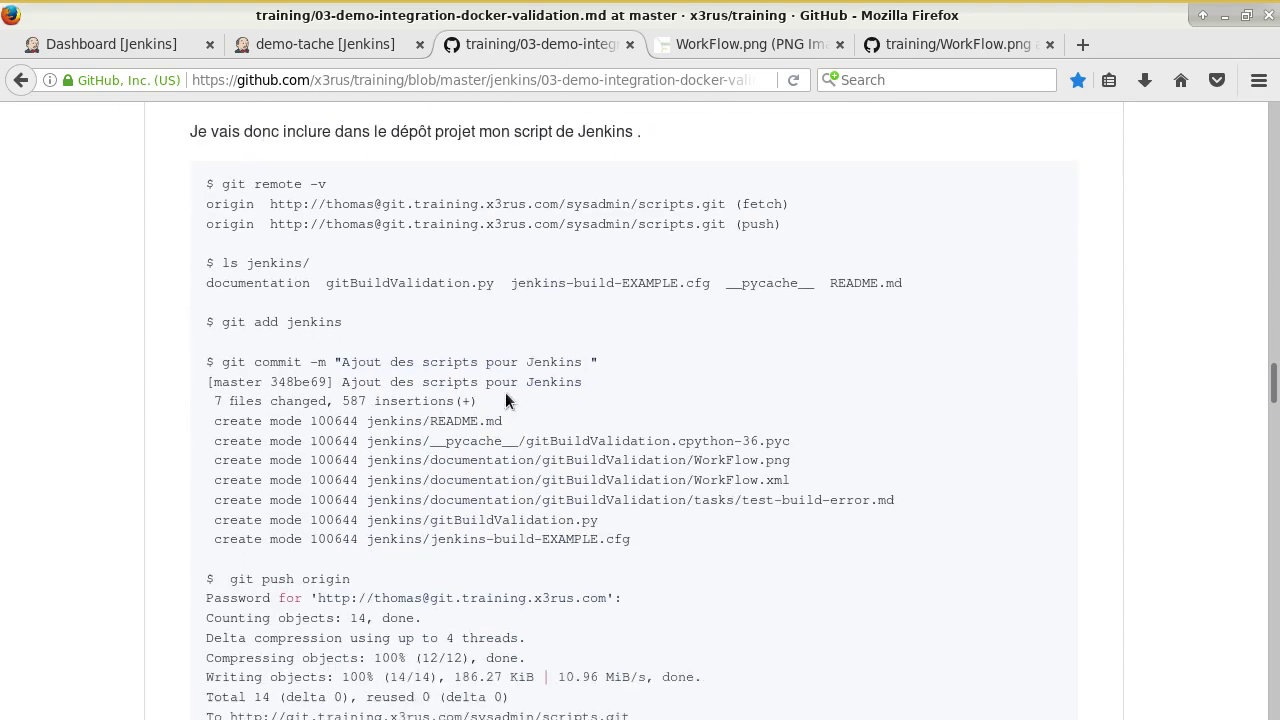
{"action": "scroll", "coordinate": [702, 471], "scroll_direction": "down", "scroll_amount": 10}
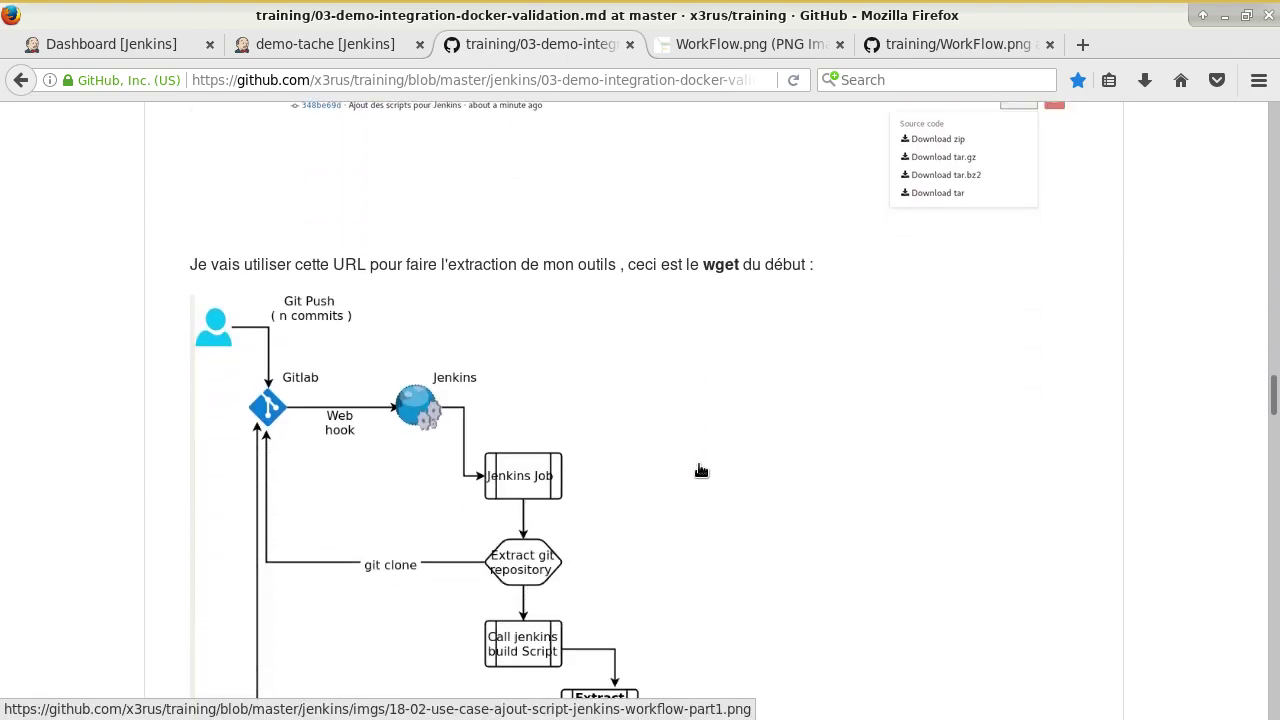
{"action": "scroll", "coordinate": [739, 443], "scroll_direction": "up", "scroll_amount": 4}
{"action": "scroll", "coordinate": [737, 444], "scroll_direction": "up", "scroll_amount": 11}
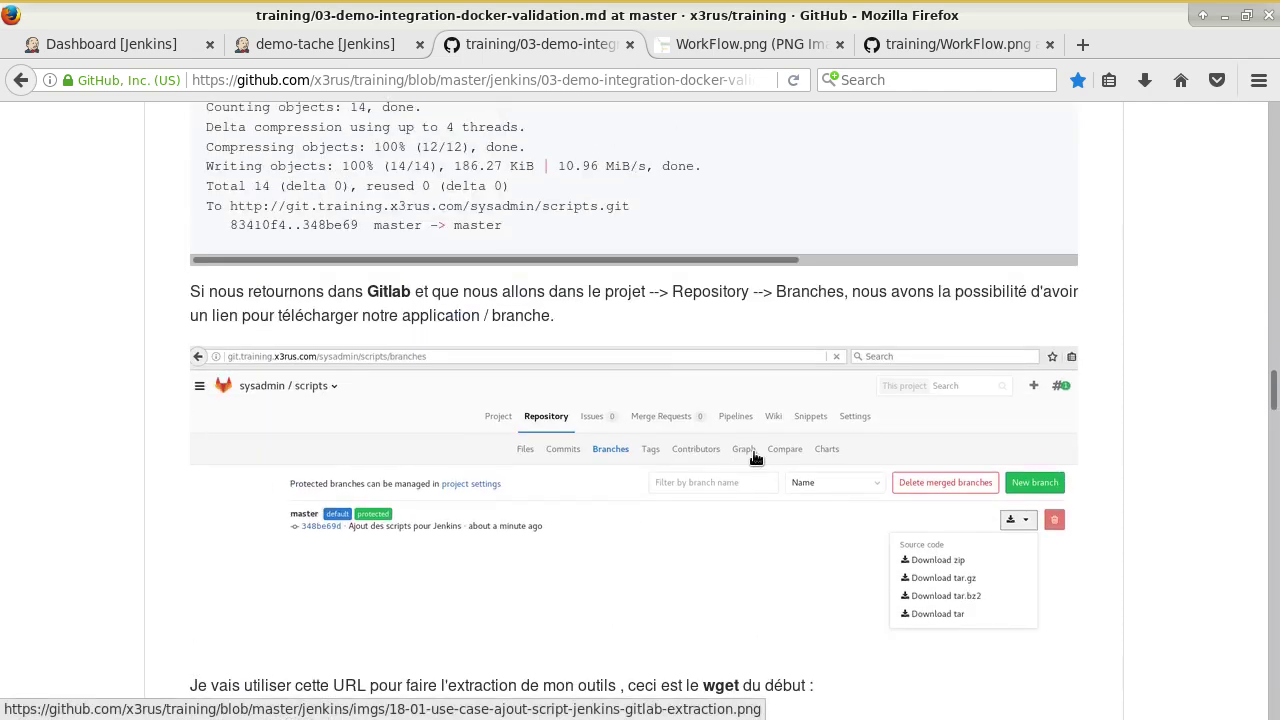
{"action": "scroll", "coordinate": [740, 452], "scroll_direction": "down", "scroll_amount": 5}
{"action": "scroll", "coordinate": [669, 193], "scroll_direction": "up", "scroll_amount": 3}
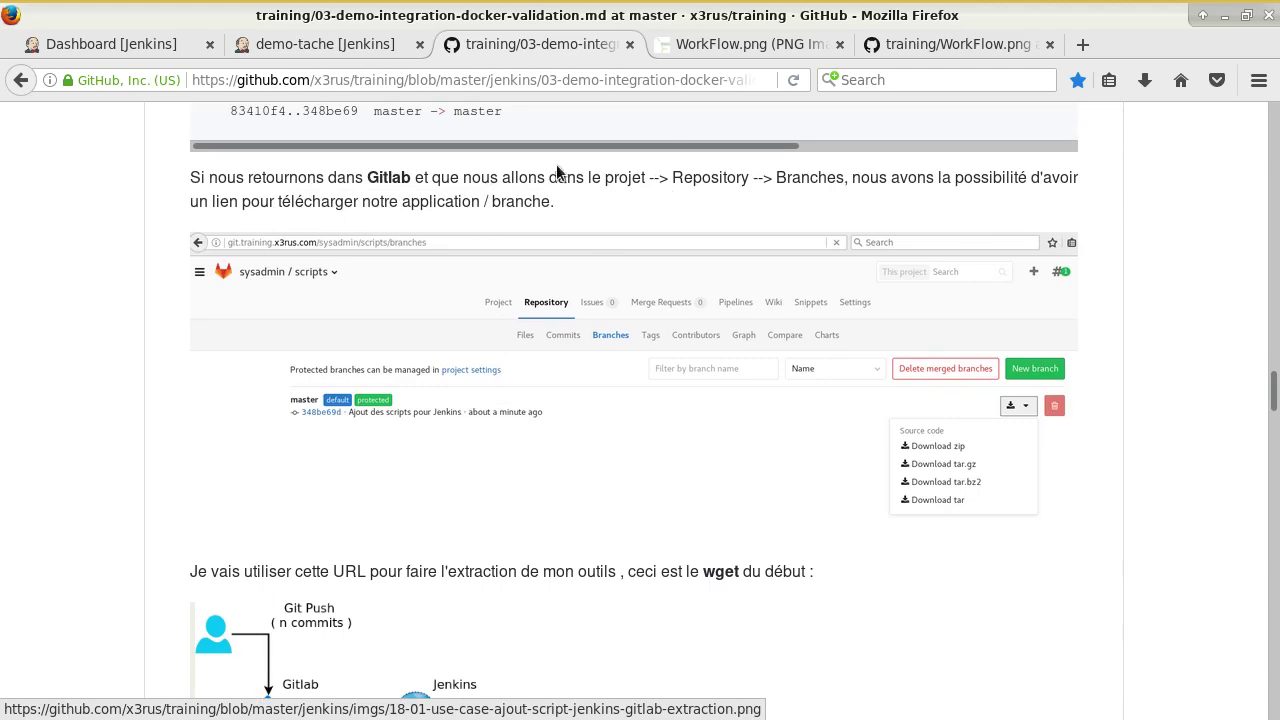
{"action": "left_click", "coordinate": [915, 45]}
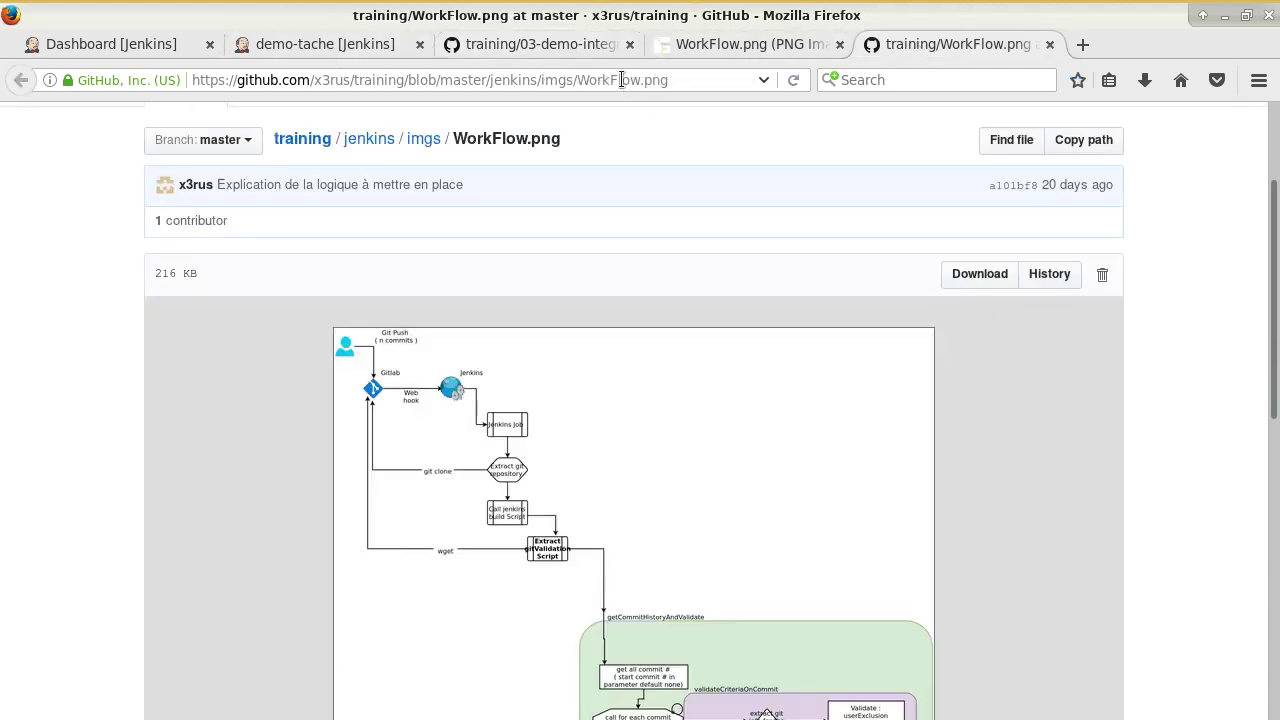
Load the git.training.x3rus.com GitLab server and view the sysadmin/dockers project's members.
{"action": "left_click", "coordinate": [621, 79]}
{"action": "type", "text": "git."}
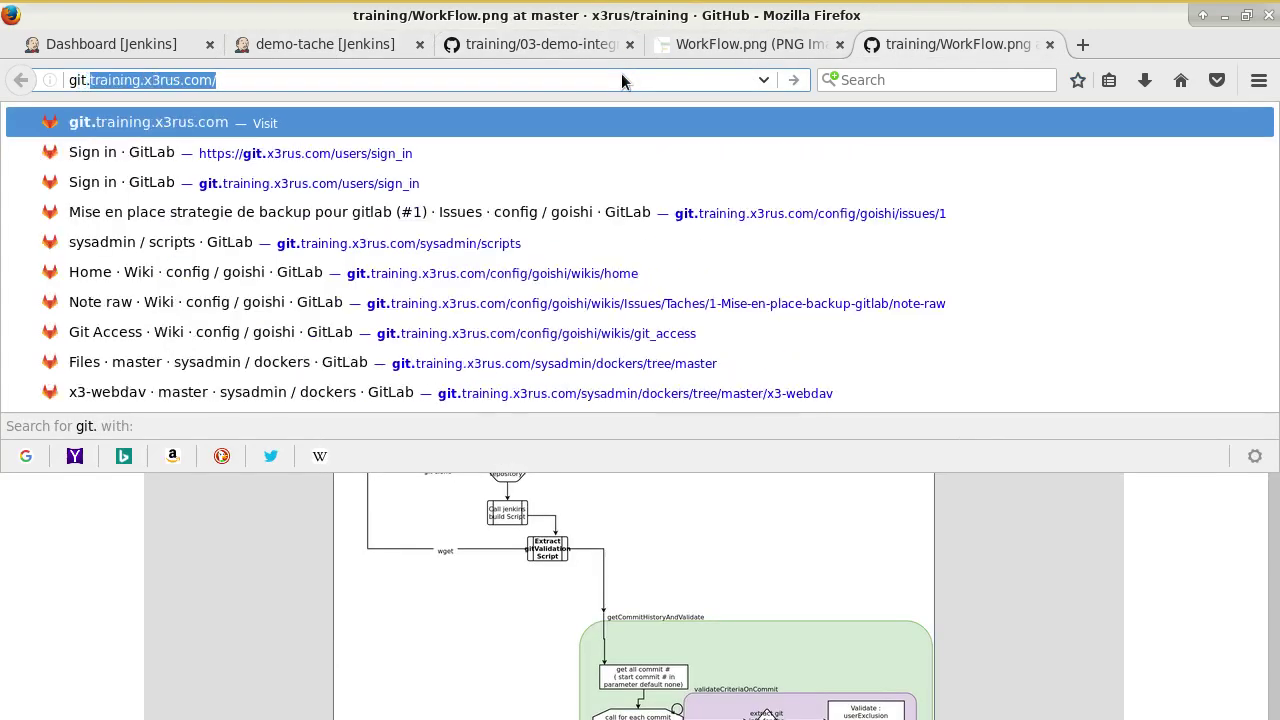
{"action": "key", "text": "Return"}
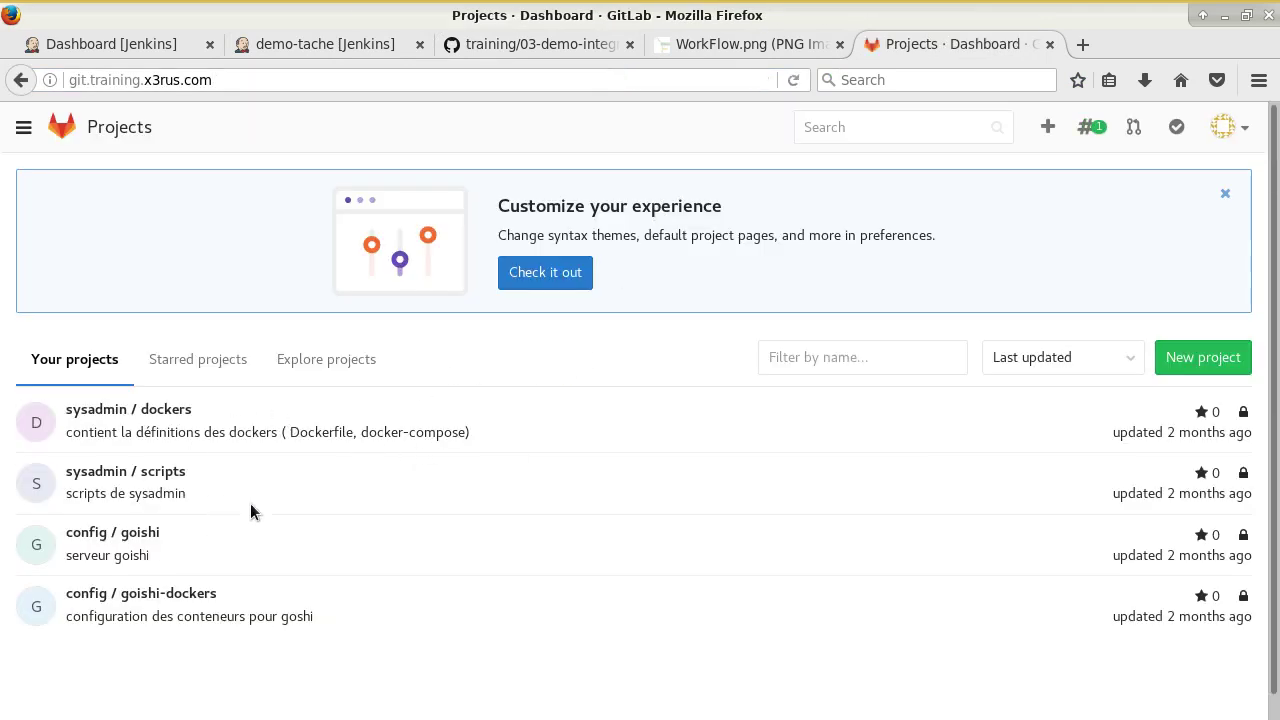
{"action": "left_click", "coordinate": [75, 409]}
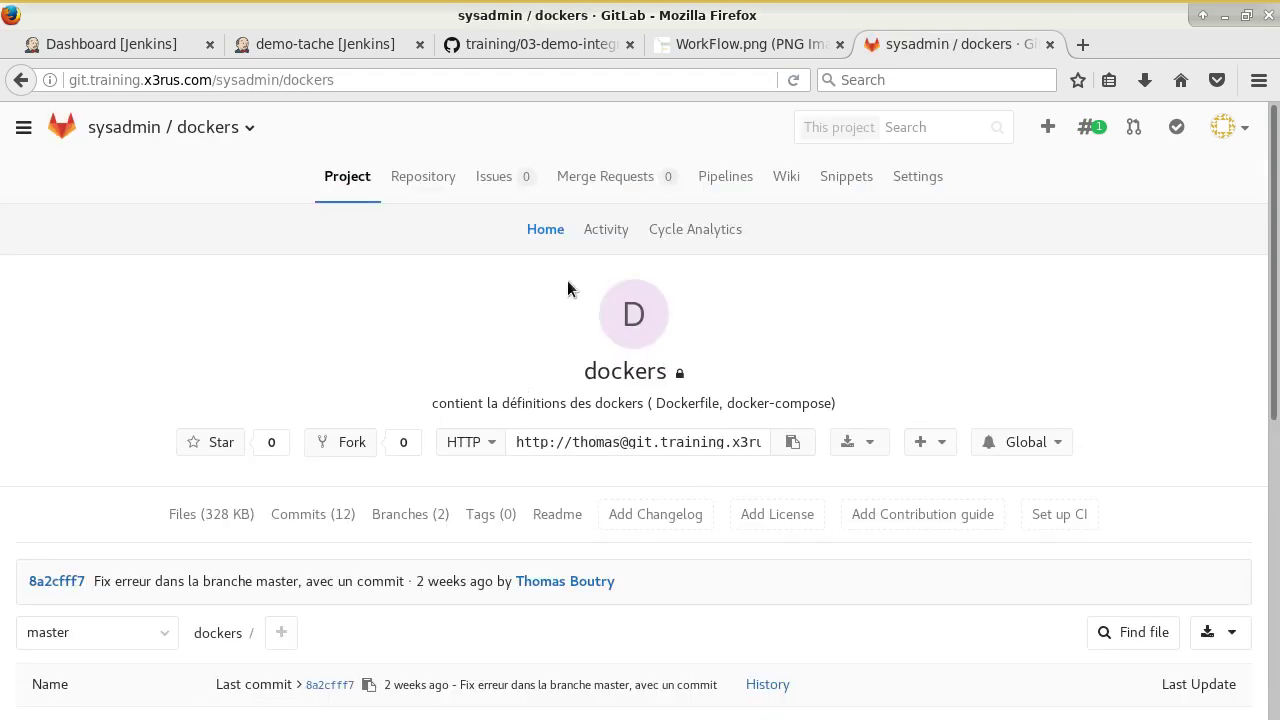
{"action": "left_click", "coordinate": [915, 176]}
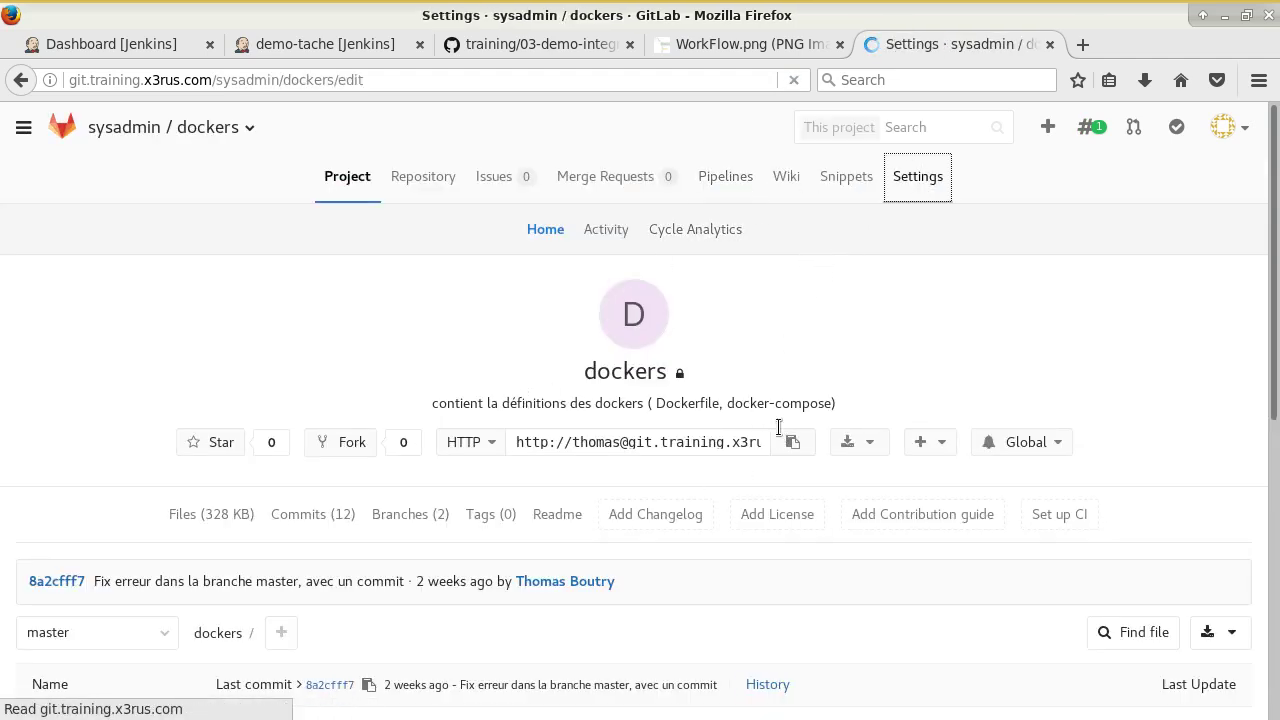
{"action": "left_click", "coordinate": [524, 230]}
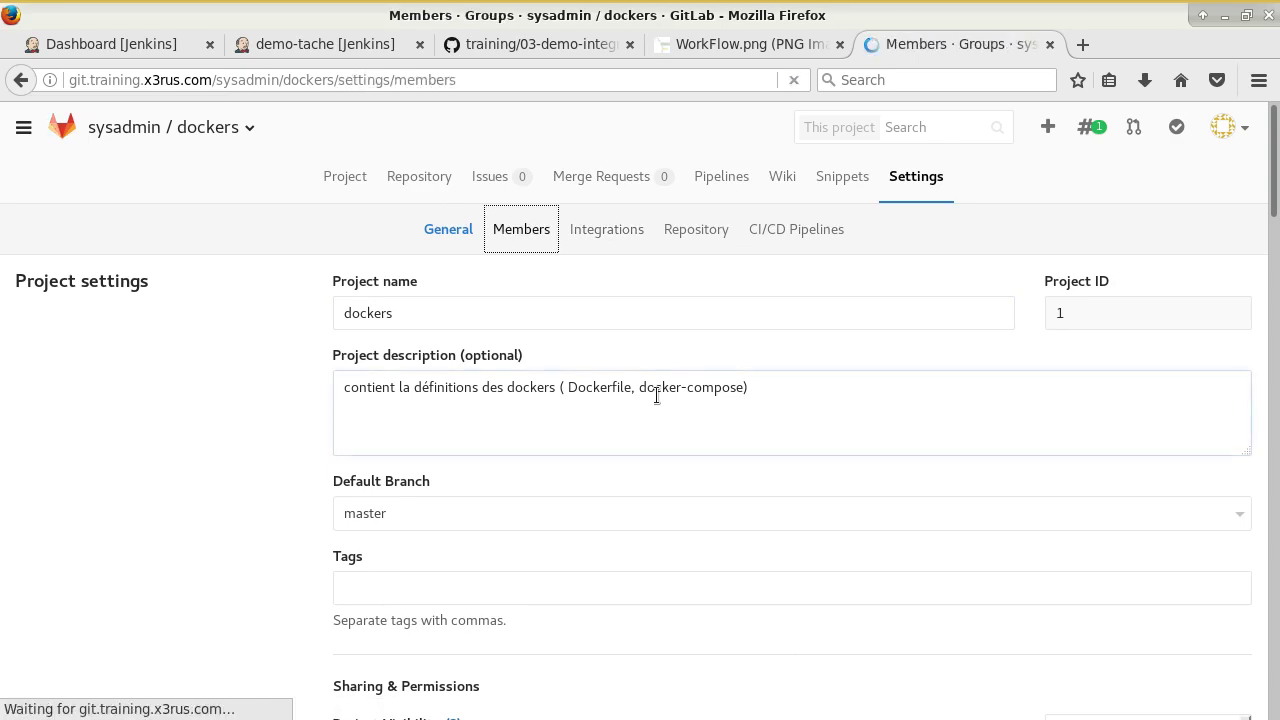
{"action": "scroll", "coordinate": [677, 437], "scroll_direction": "down", "scroll_amount": 5}
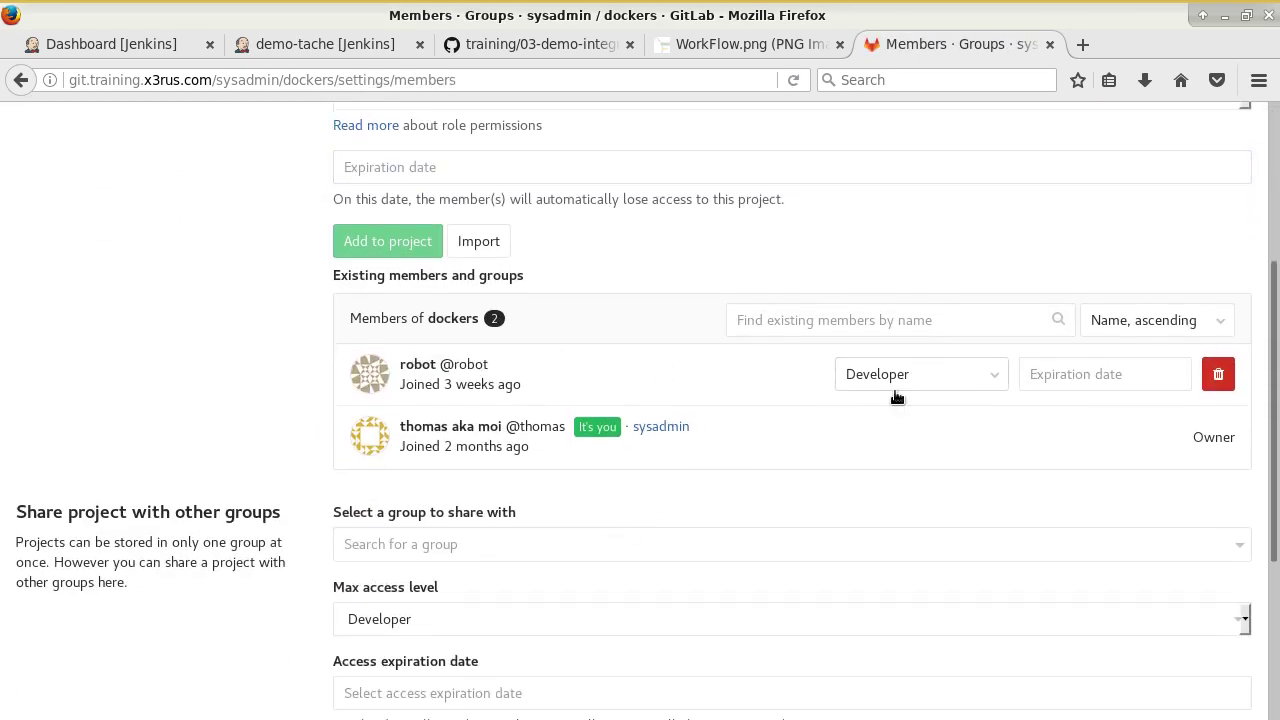
{"action": "scroll", "coordinate": [894, 389], "scroll_direction": "up", "scroll_amount": 5}
Open the sysadmin/scripts project from the sysadmin group page.
{"action": "left_click", "coordinate": [123, 129]}
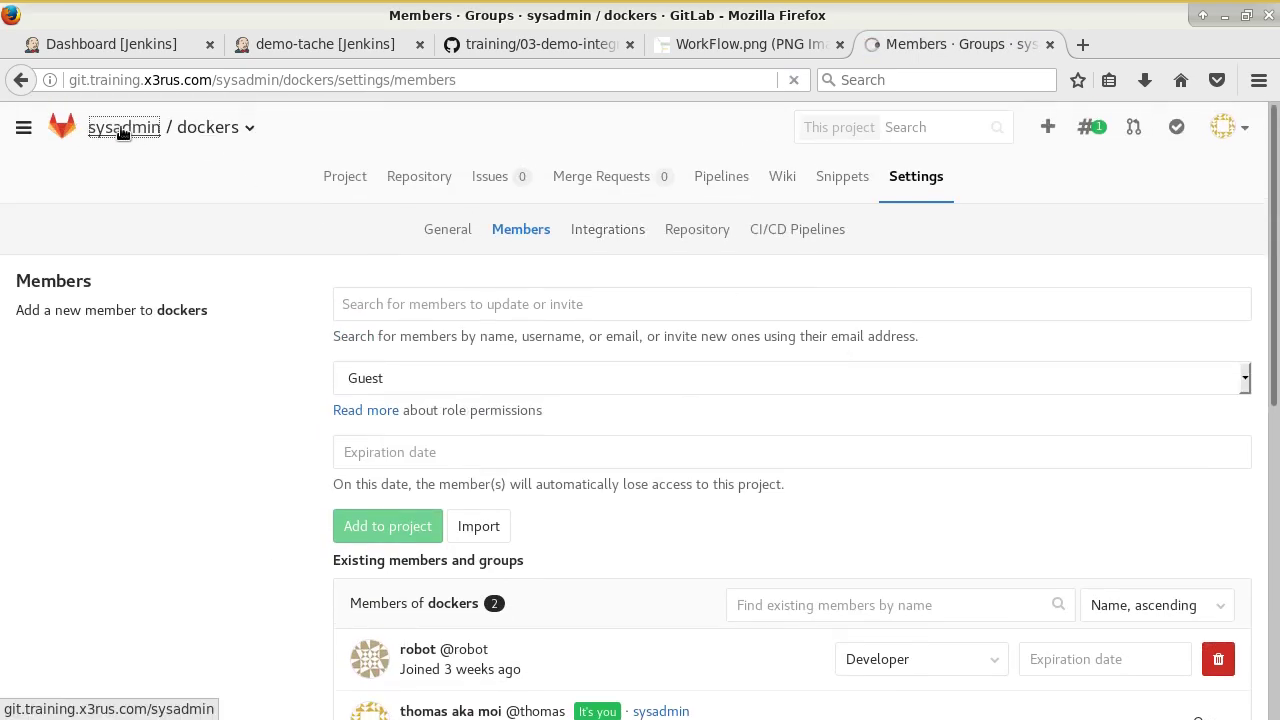
{"action": "scroll", "coordinate": [185, 555], "scroll_direction": "down", "scroll_amount": 1}
{"action": "left_click", "coordinate": [157, 502]}
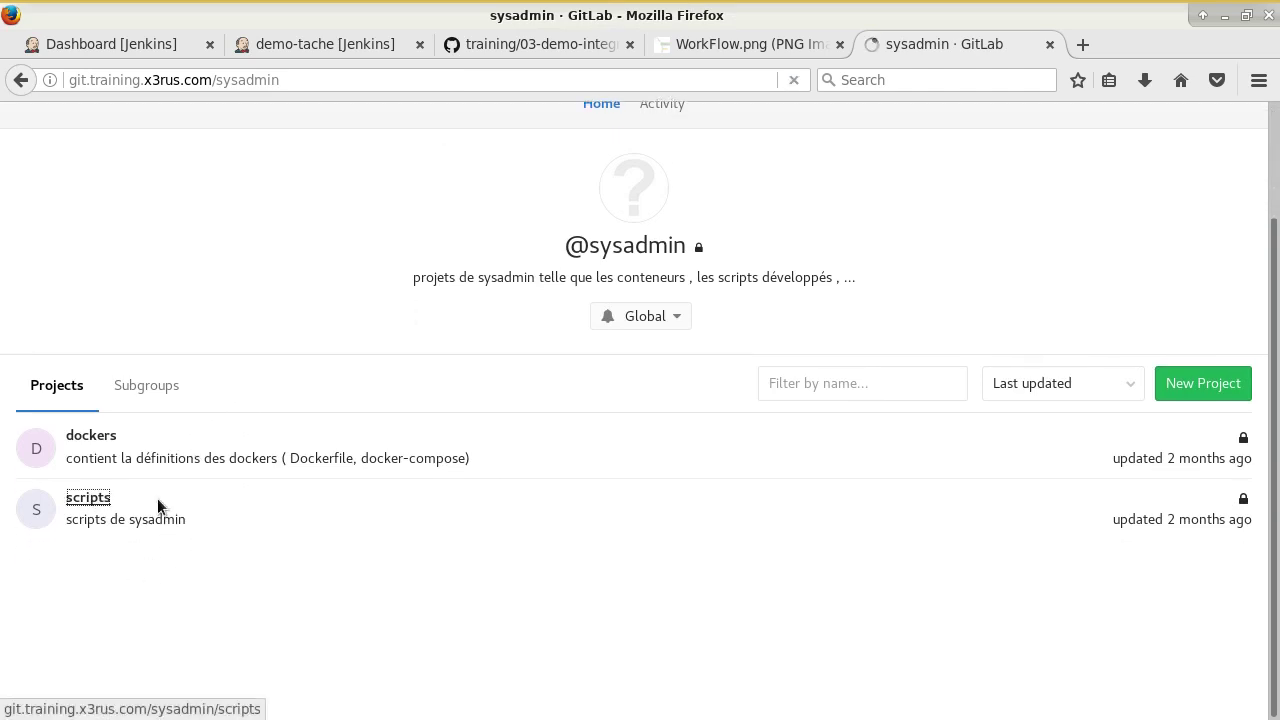
{"action": "scroll", "coordinate": [51, 531], "scroll_direction": "down", "scroll_amount": 4}
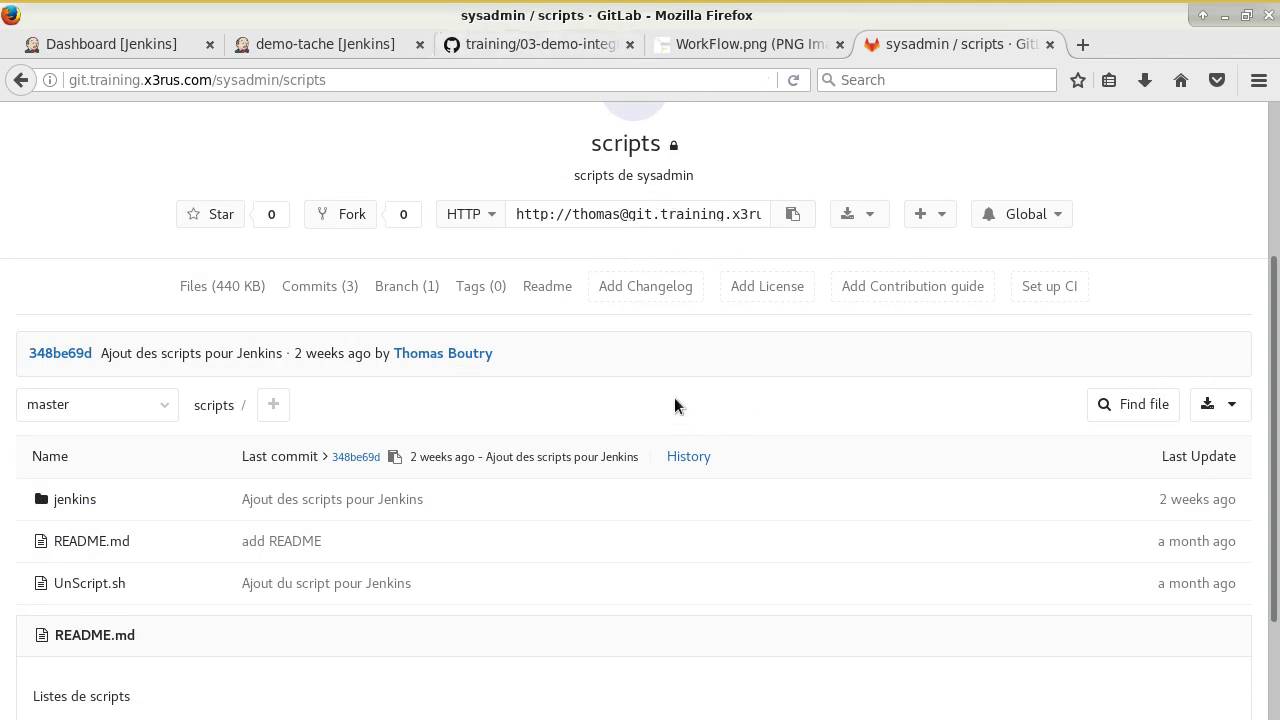
{"action": "scroll", "coordinate": [1025, 360], "scroll_direction": "up", "scroll_amount": 2}
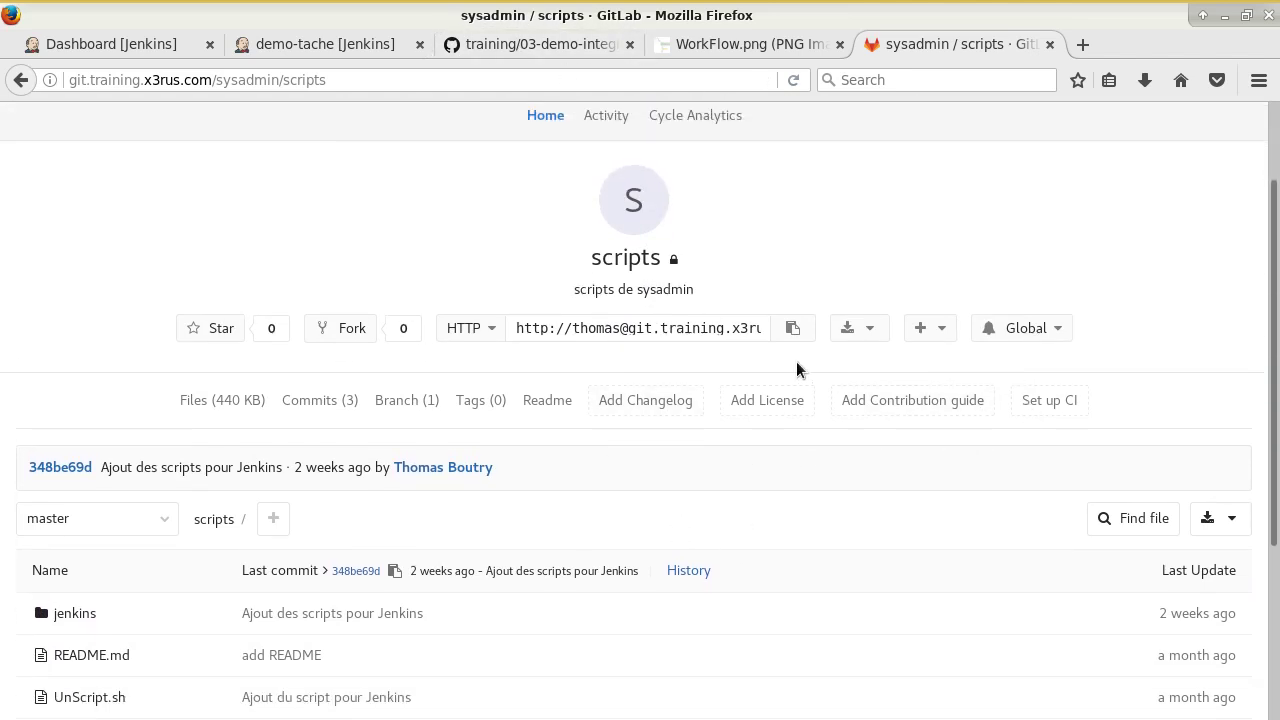
{"action": "scroll", "coordinate": [796, 361], "scroll_direction": "up", "scroll_amount": 2}
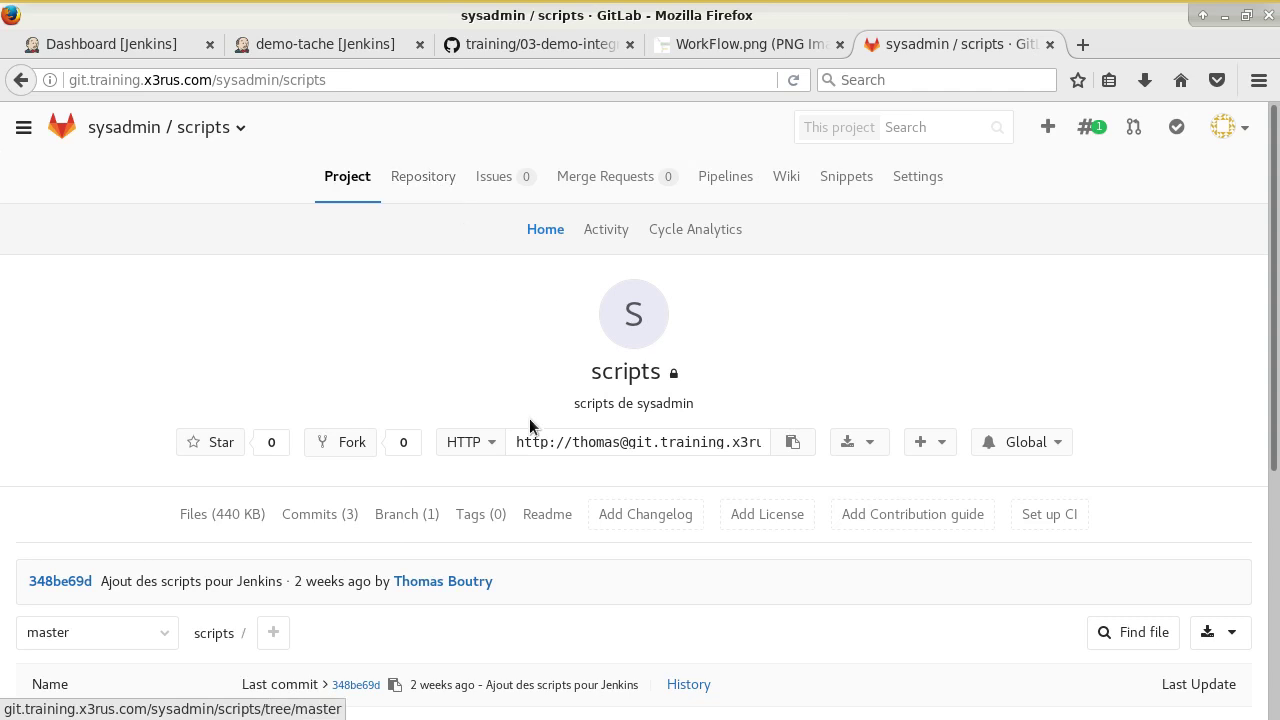
List the sysadmin/scripts repository's branches.
{"action": "left_click", "coordinate": [418, 177]}
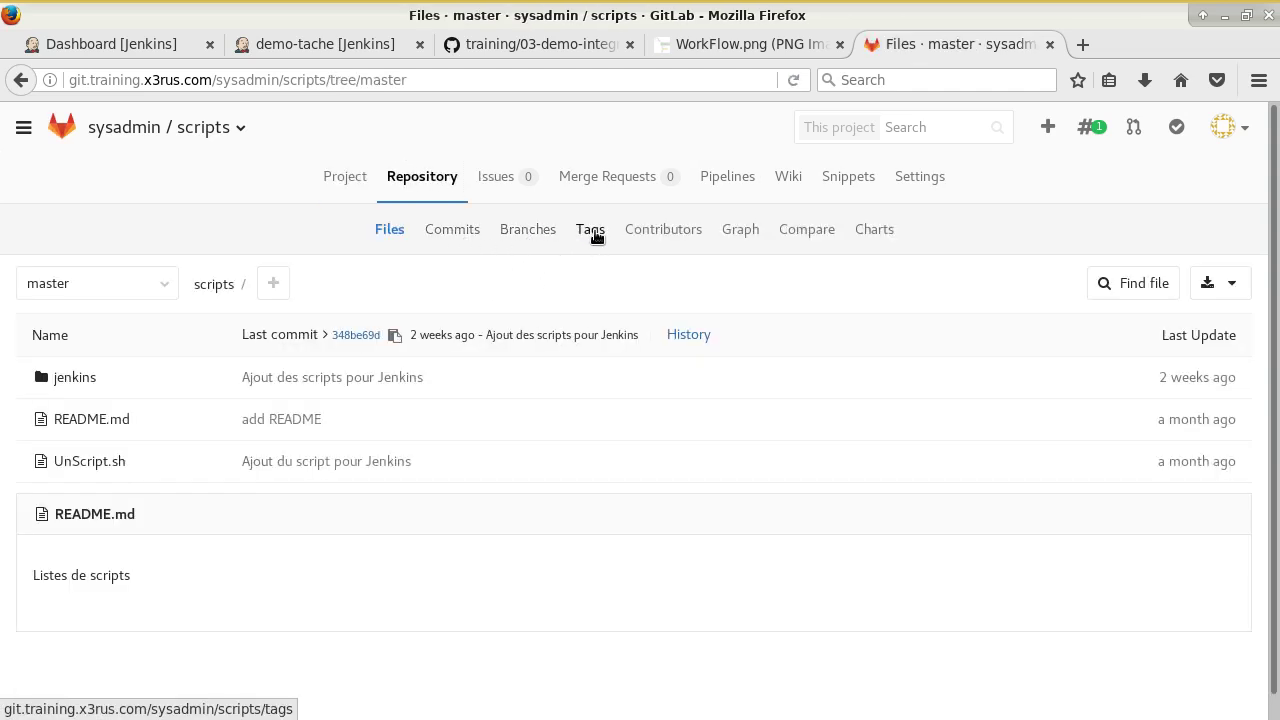
{"action": "left_click", "coordinate": [560, 44]}
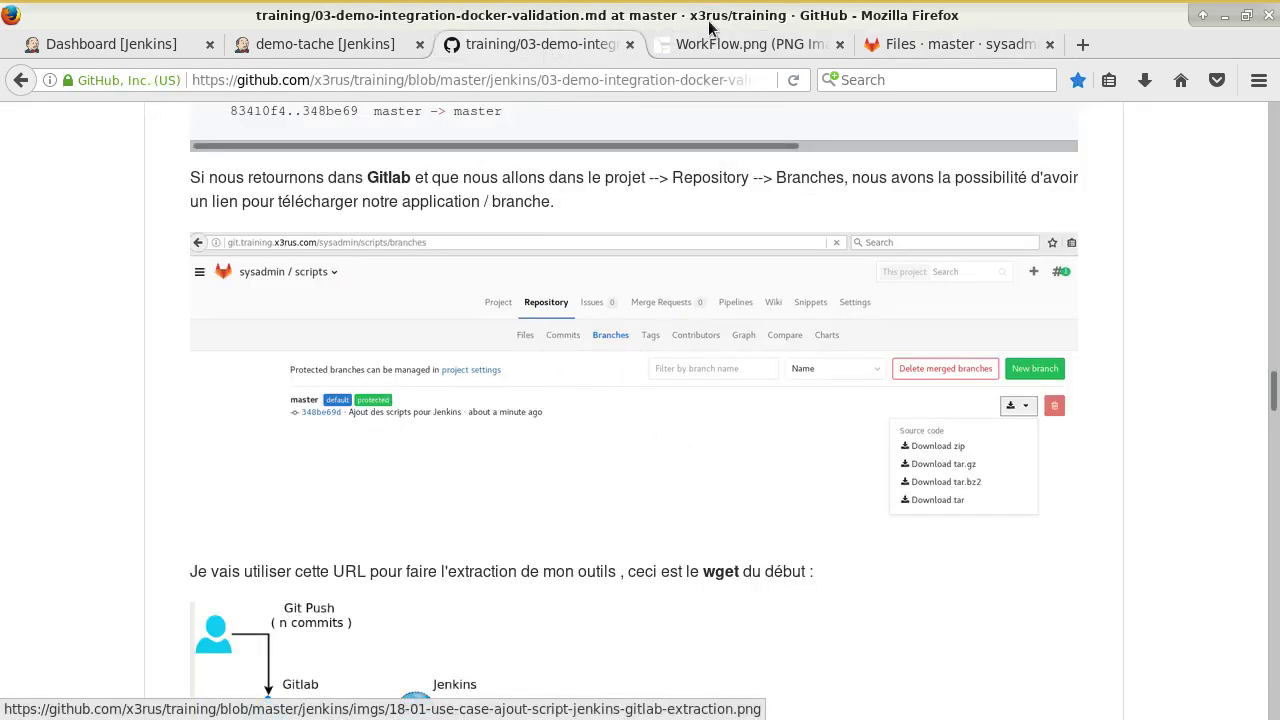
{"action": "left_click", "coordinate": [950, 44]}
{"action": "left_click", "coordinate": [345, 177]}
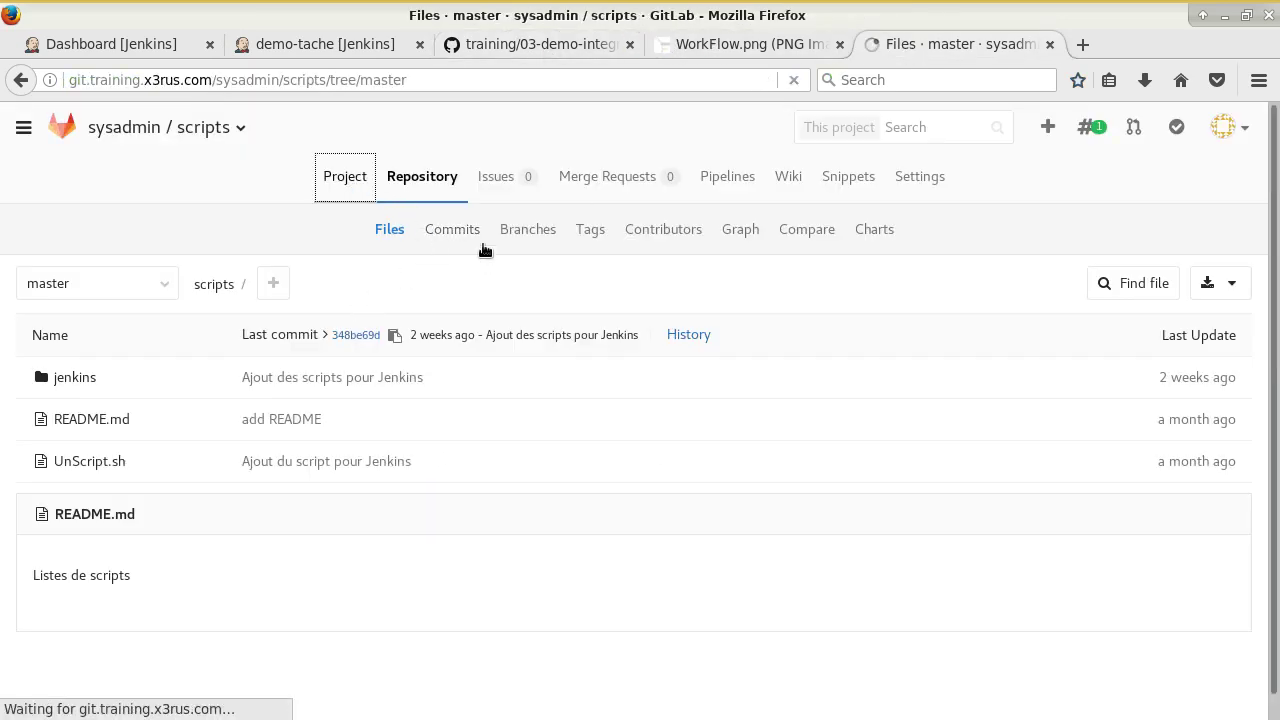
{"action": "left_click", "coordinate": [418, 168]}
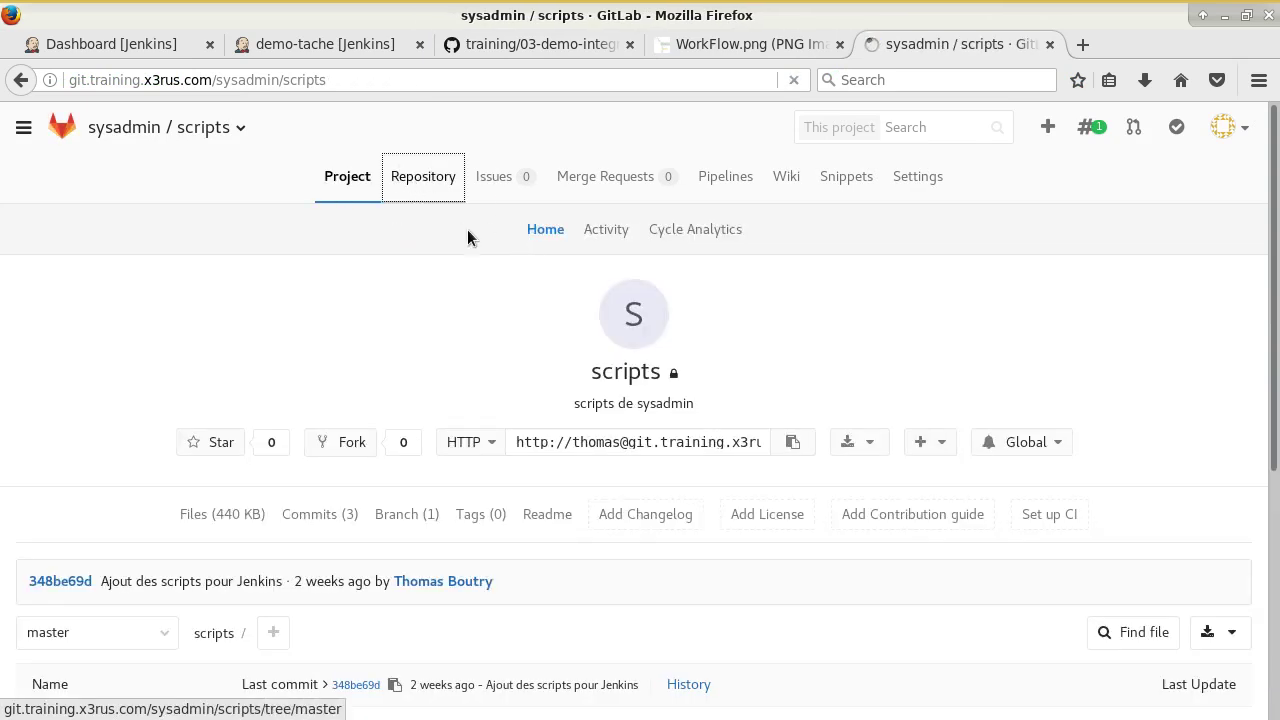
{"action": "left_click", "coordinate": [524, 232]}
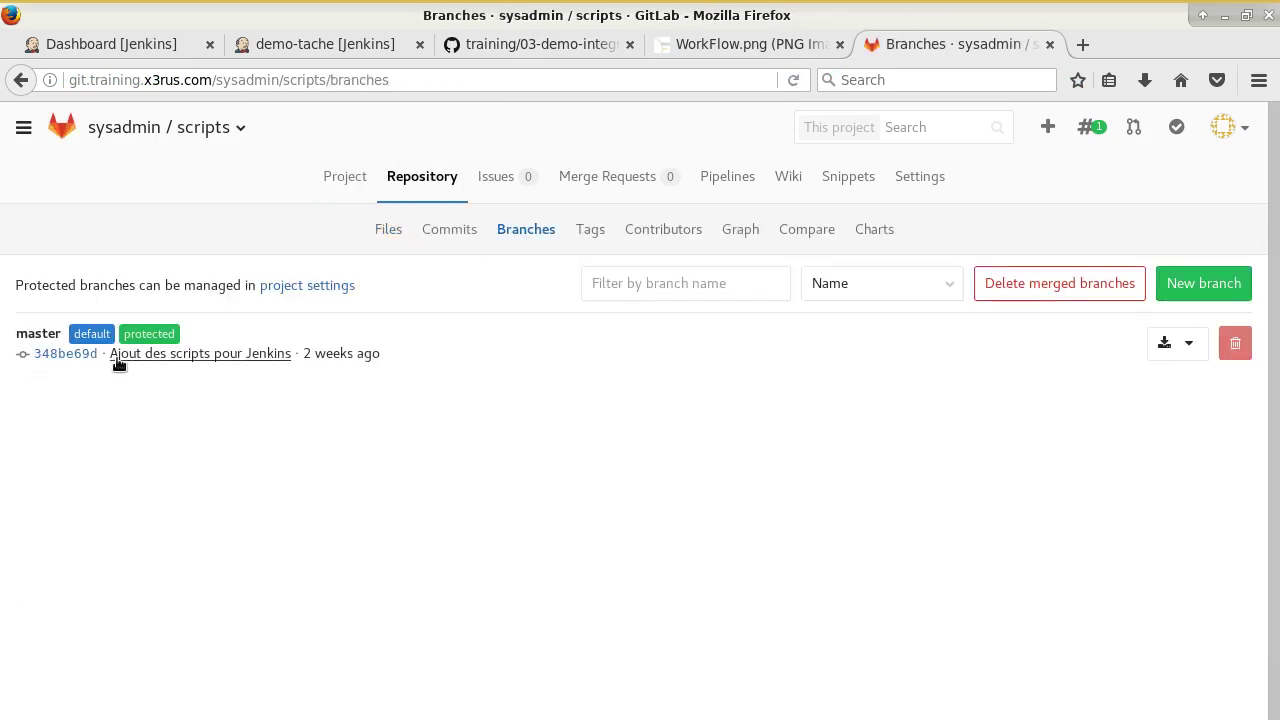
Copy the master branch's zip archive URL into a new tab and select 'master' in it.
{"action": "left_click", "coordinate": [1190, 348]}
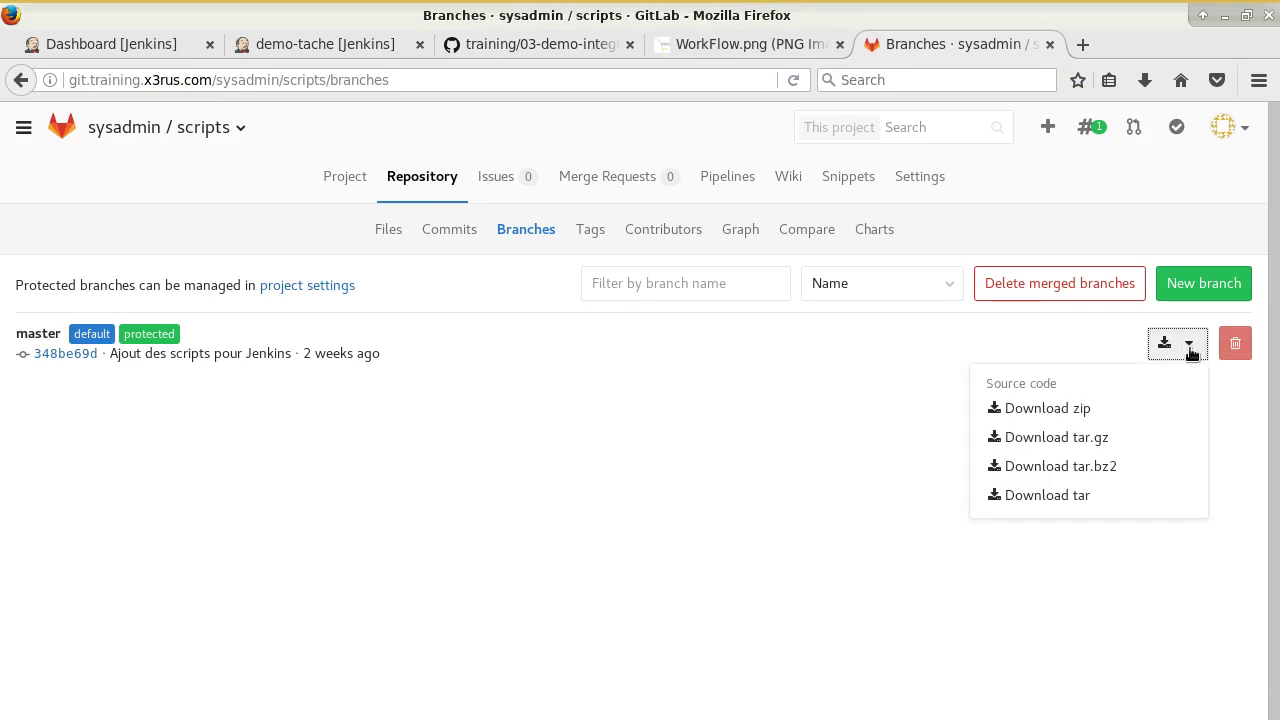
{"action": "right_click", "coordinate": [1059, 405]}
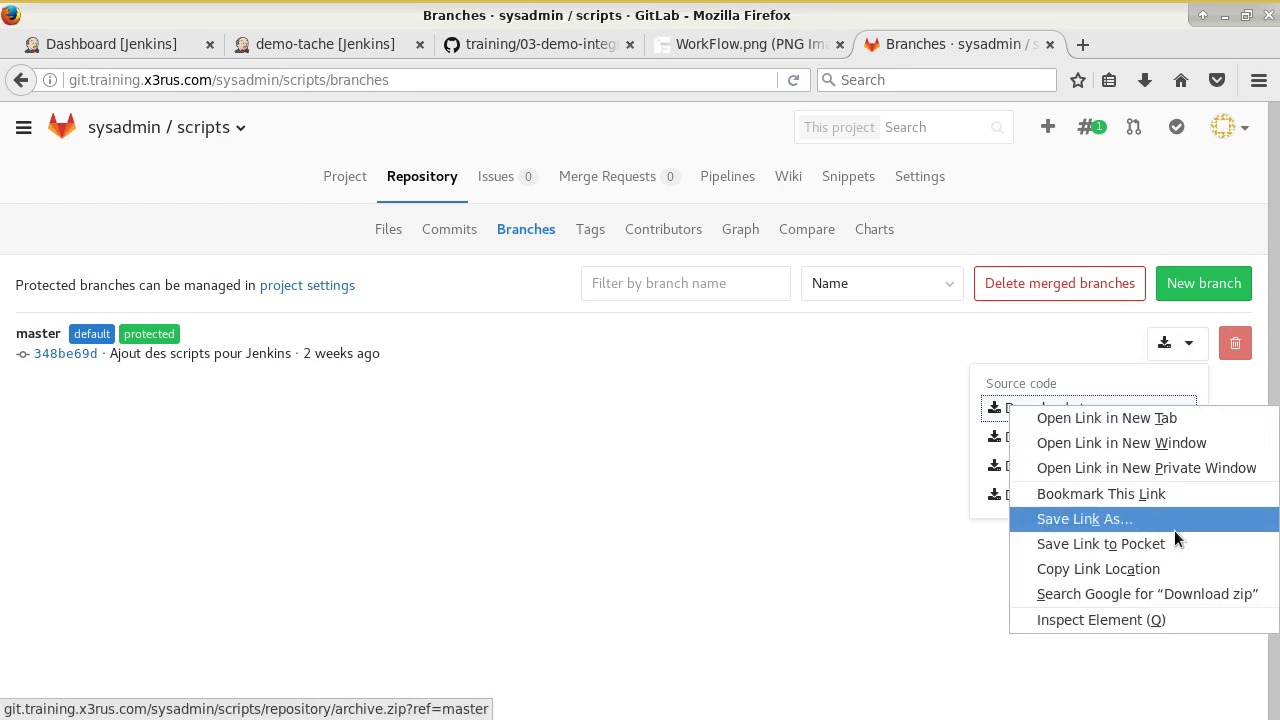
{"action": "left_click", "coordinate": [1162, 576]}
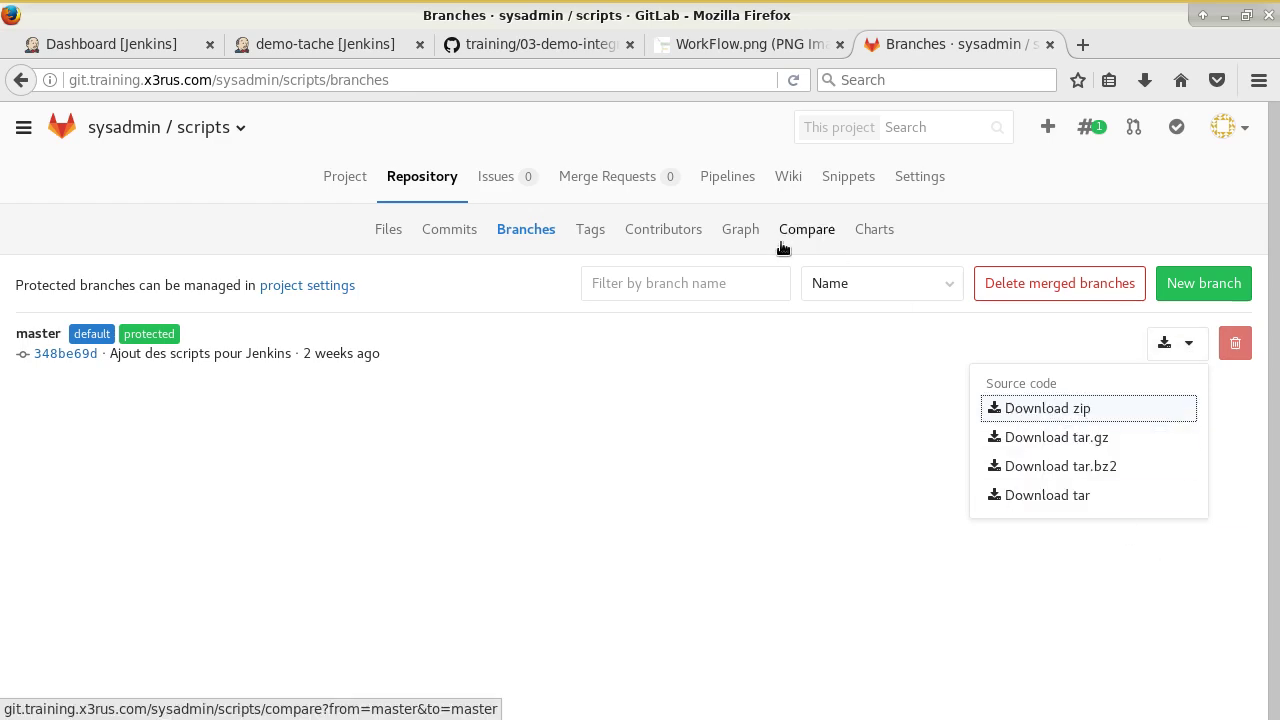
{"action": "key", "text": "ctrl+t"}
{"action": "key", "text": "ctrl+v"}
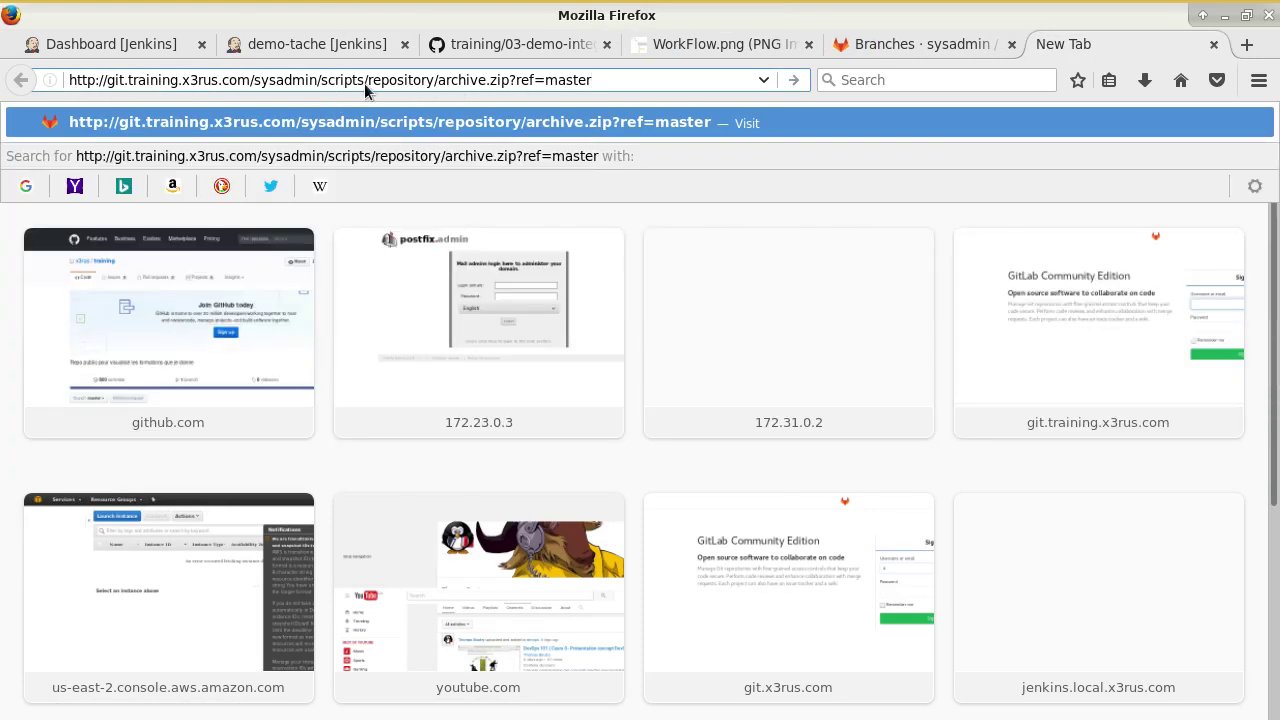
{"action": "left_click_drag", "start_coordinate": [545, 80], "coordinate": [618, 82]}
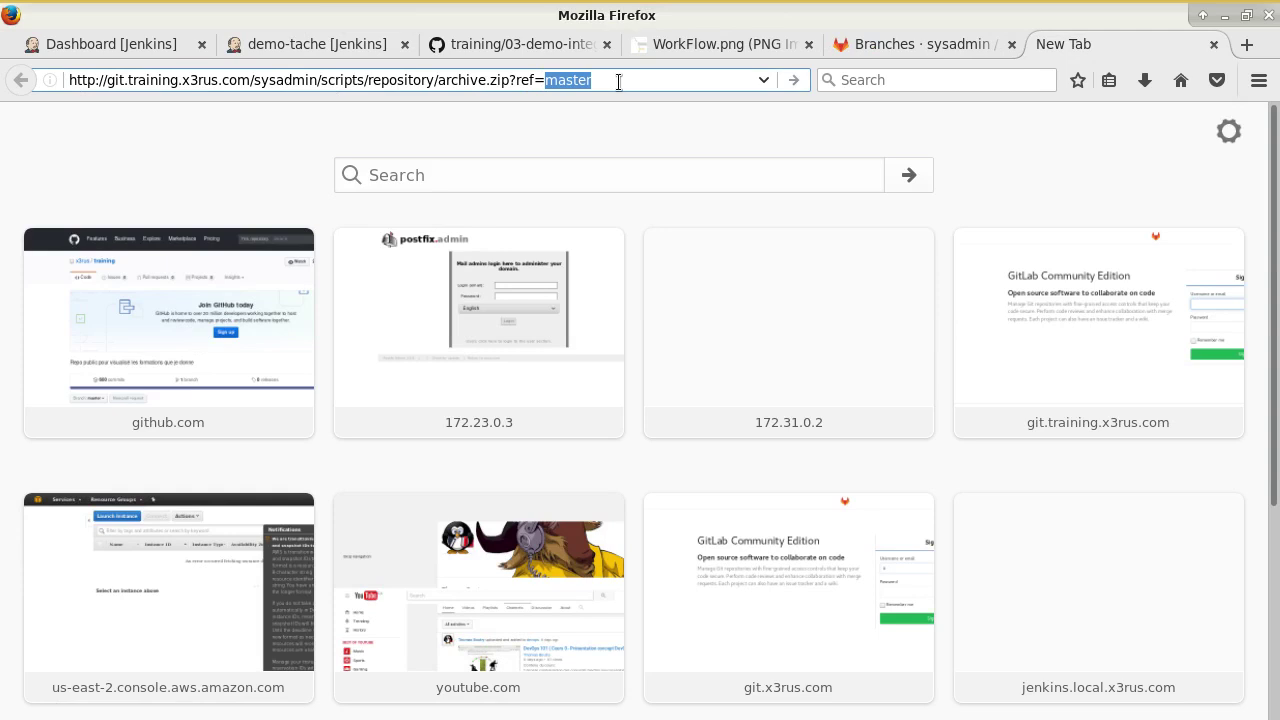
Close the download list and view the scripts project's members, including the Developer robot account.
{"action": "left_click", "coordinate": [883, 45]}
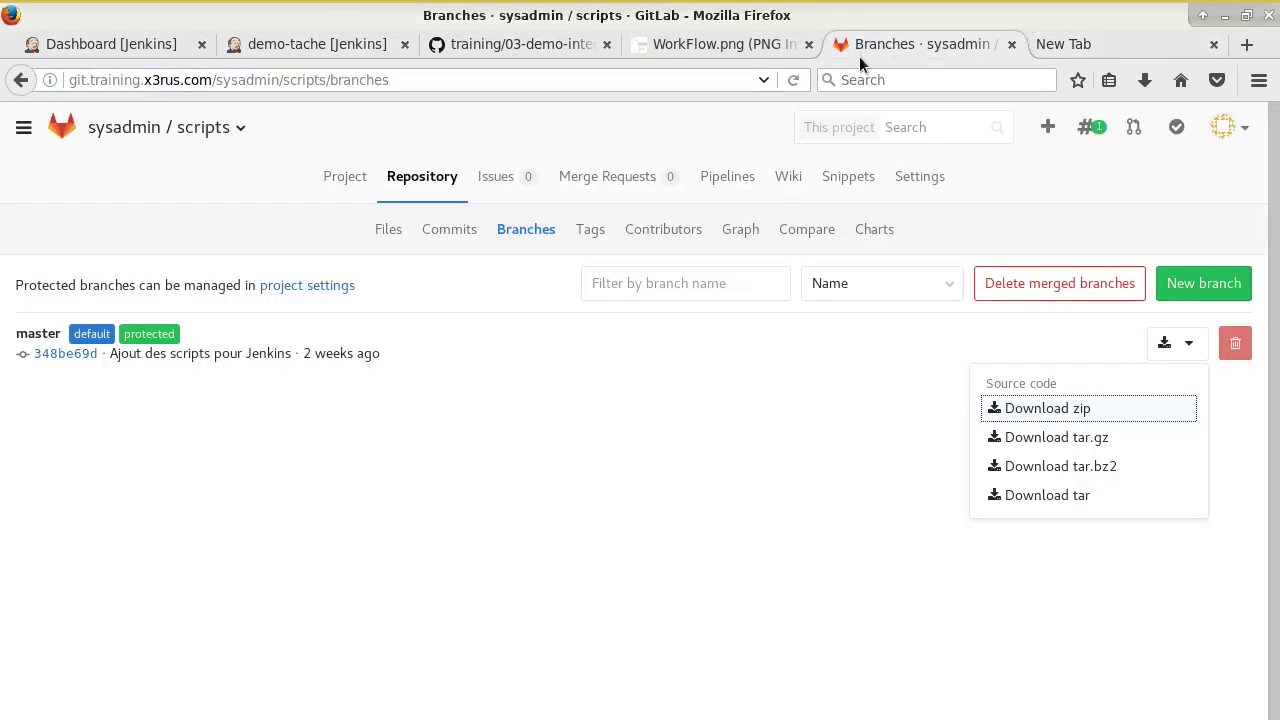
{"action": "left_click", "coordinate": [673, 450]}
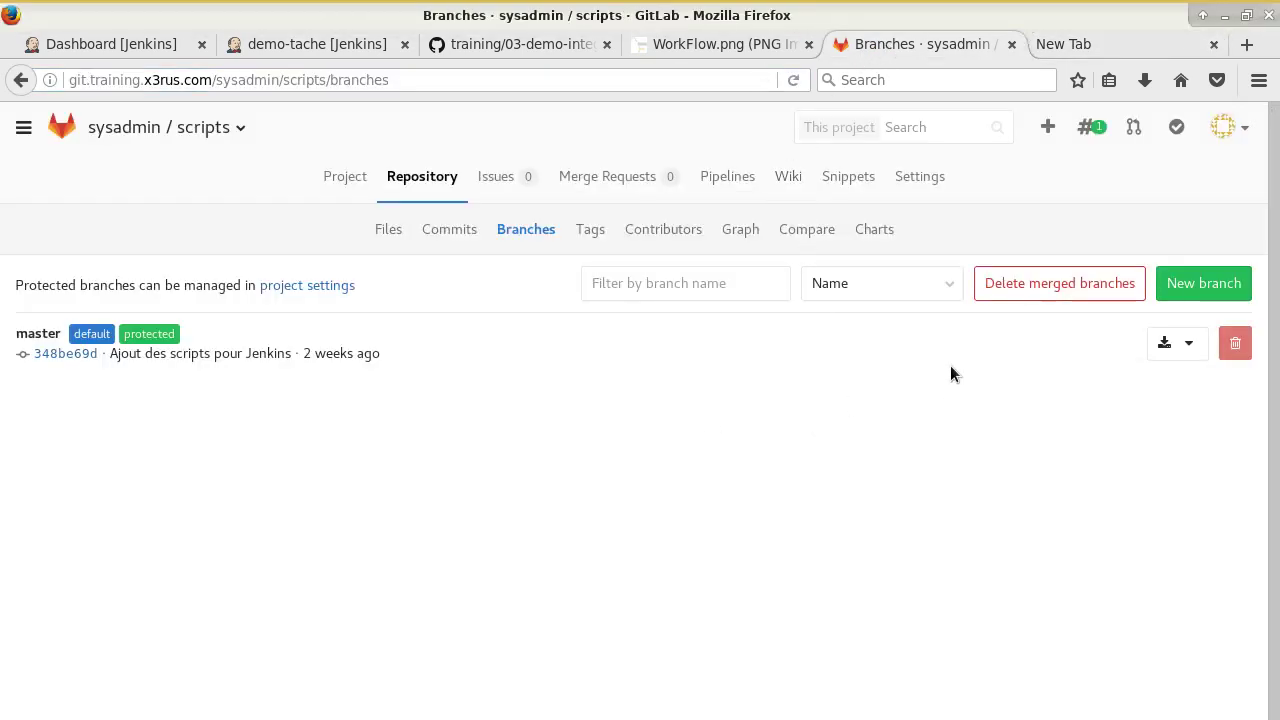
{"action": "left_click", "coordinate": [903, 177]}
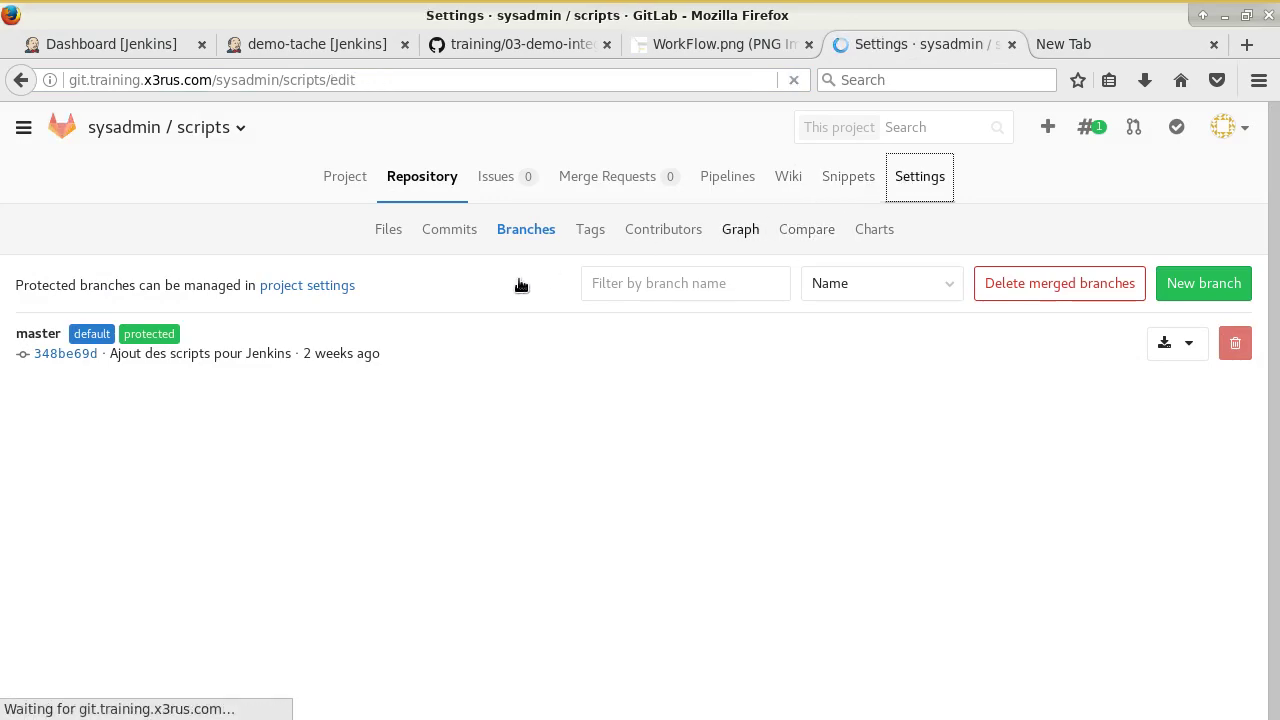
{"action": "left_click", "coordinate": [490, 226]}
{"action": "scroll", "coordinate": [523, 466], "scroll_direction": "down", "scroll_amount": 5}
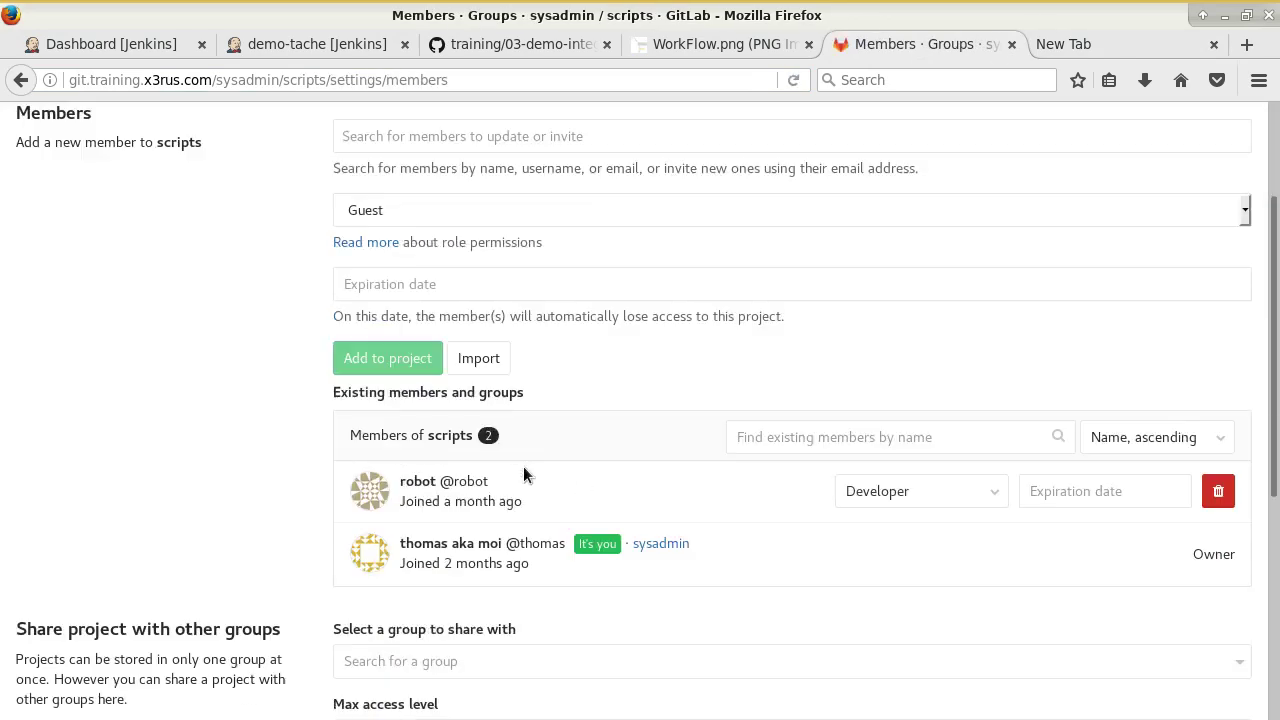
Scroll the training notes to the Jenkins task definition, then switch to the demo-tache Jenkins project.
{"action": "left_click", "coordinate": [515, 44]}
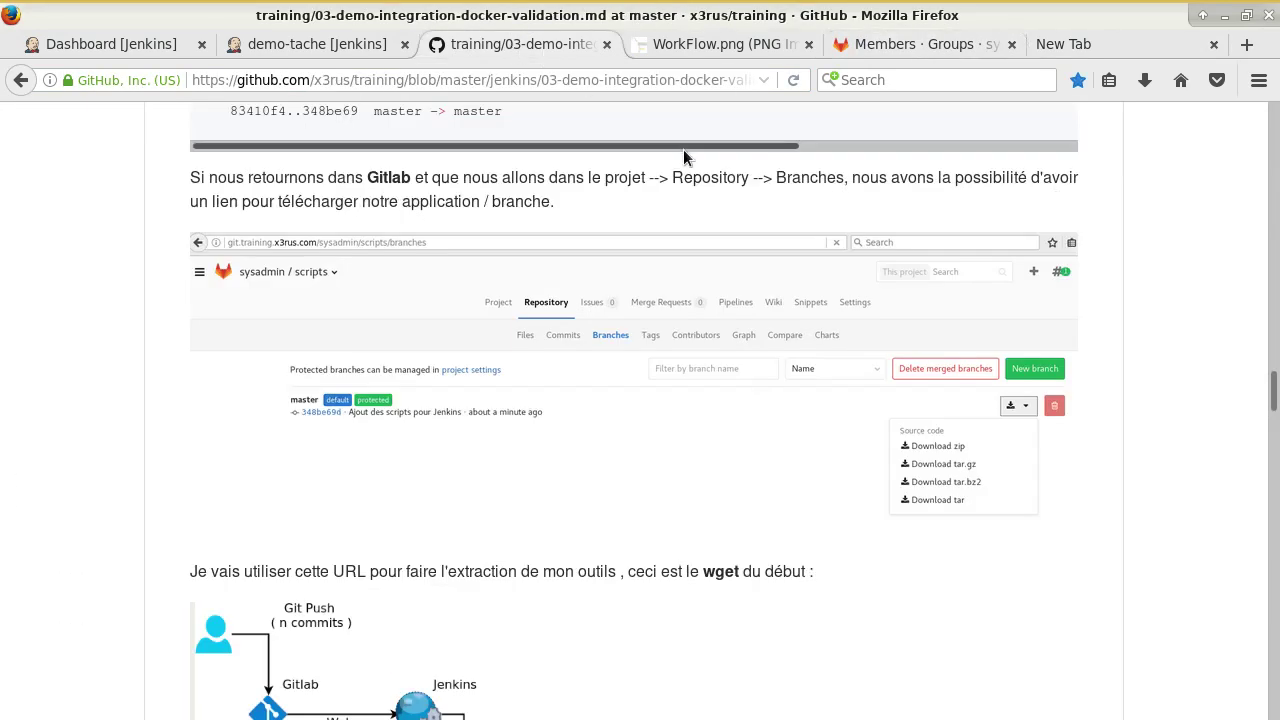
{"action": "scroll", "coordinate": [550, 410], "scroll_direction": "down", "scroll_amount": 5}
{"action": "scroll", "coordinate": [589, 393], "scroll_direction": "up", "scroll_amount": 4}
{"action": "scroll", "coordinate": [589, 393], "scroll_direction": "up", "scroll_amount": 2}
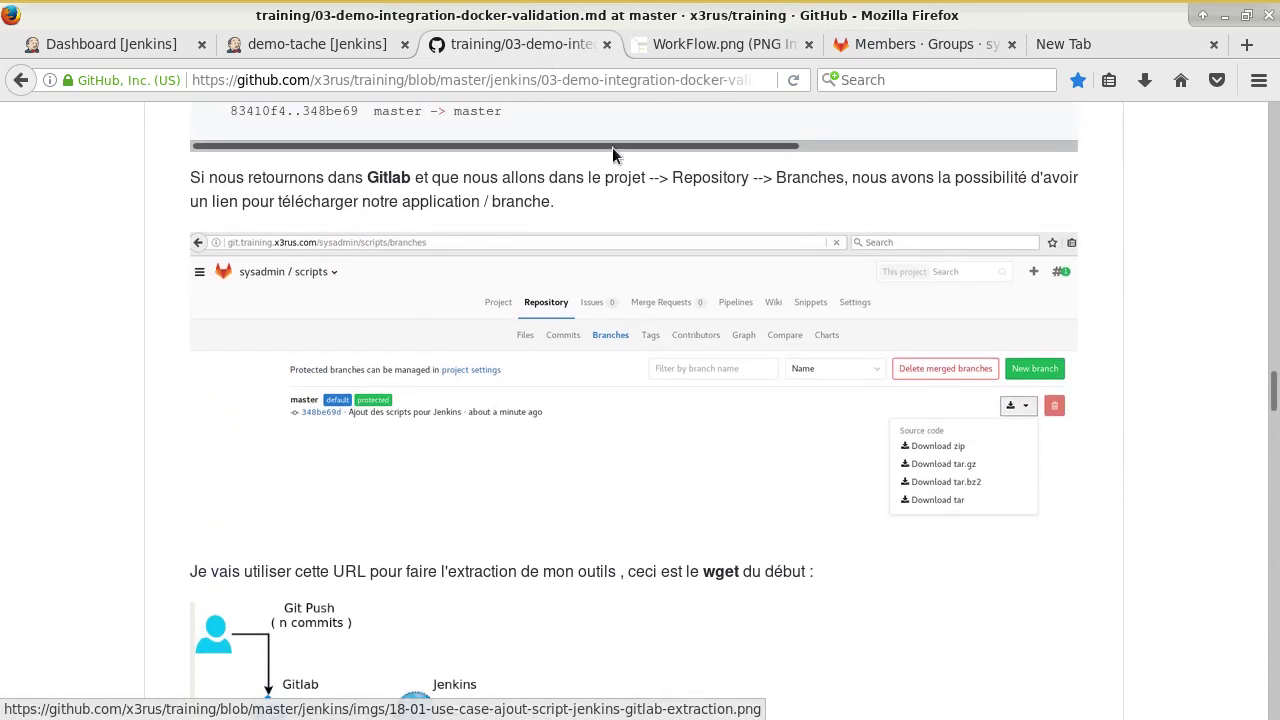
{"action": "scroll", "coordinate": [729, 351], "scroll_direction": "down", "scroll_amount": 10}
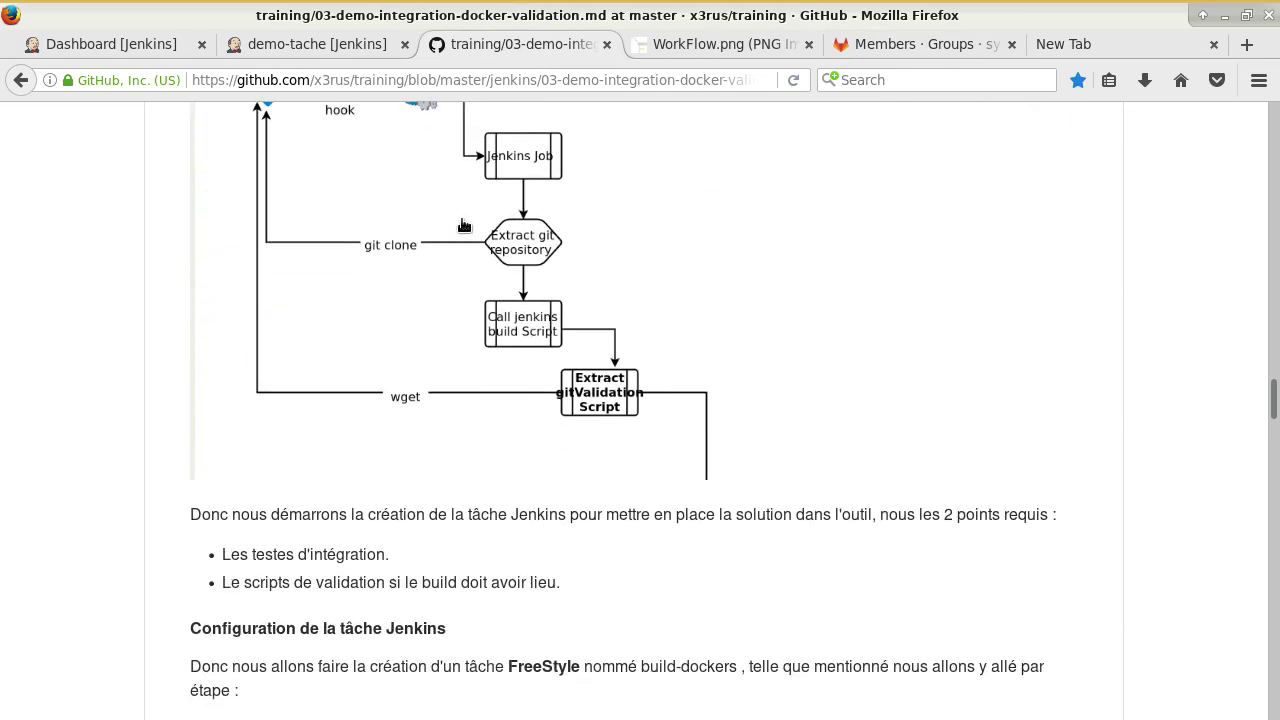
{"action": "scroll", "coordinate": [179, 148], "scroll_direction": "up", "scroll_amount": 2}
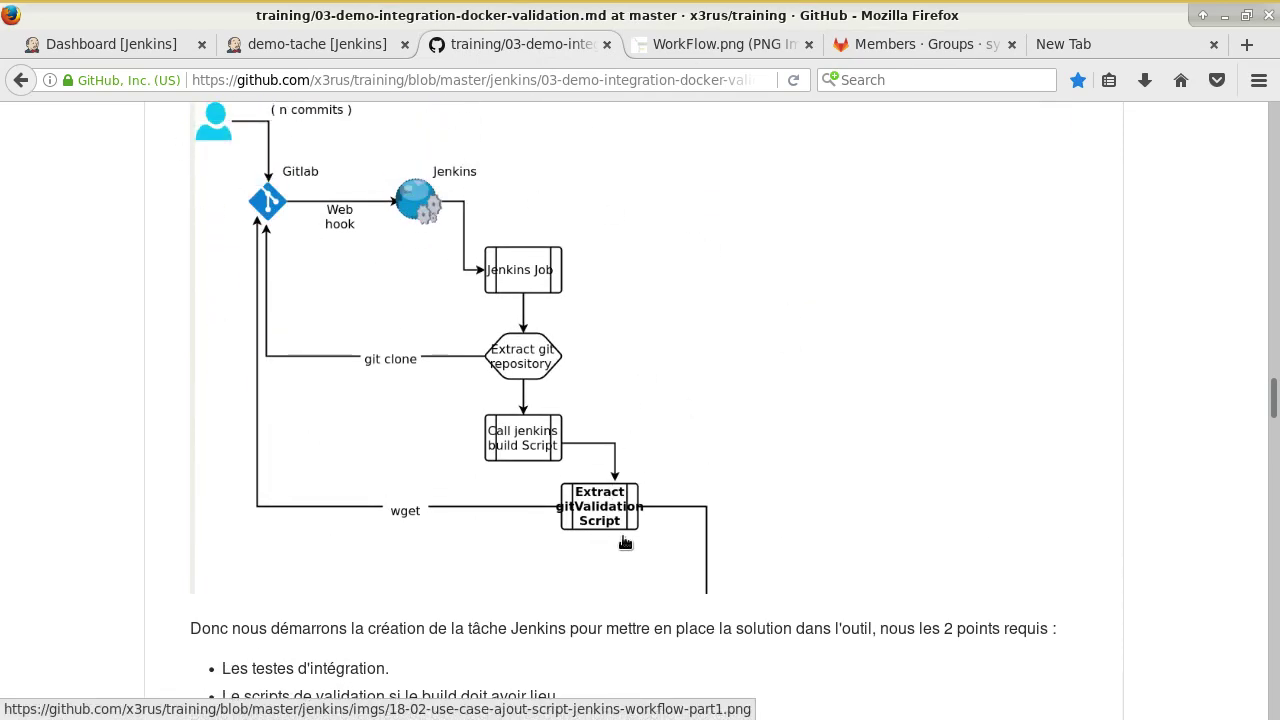
{"action": "scroll", "coordinate": [726, 540], "scroll_direction": "up", "scroll_amount": 2}
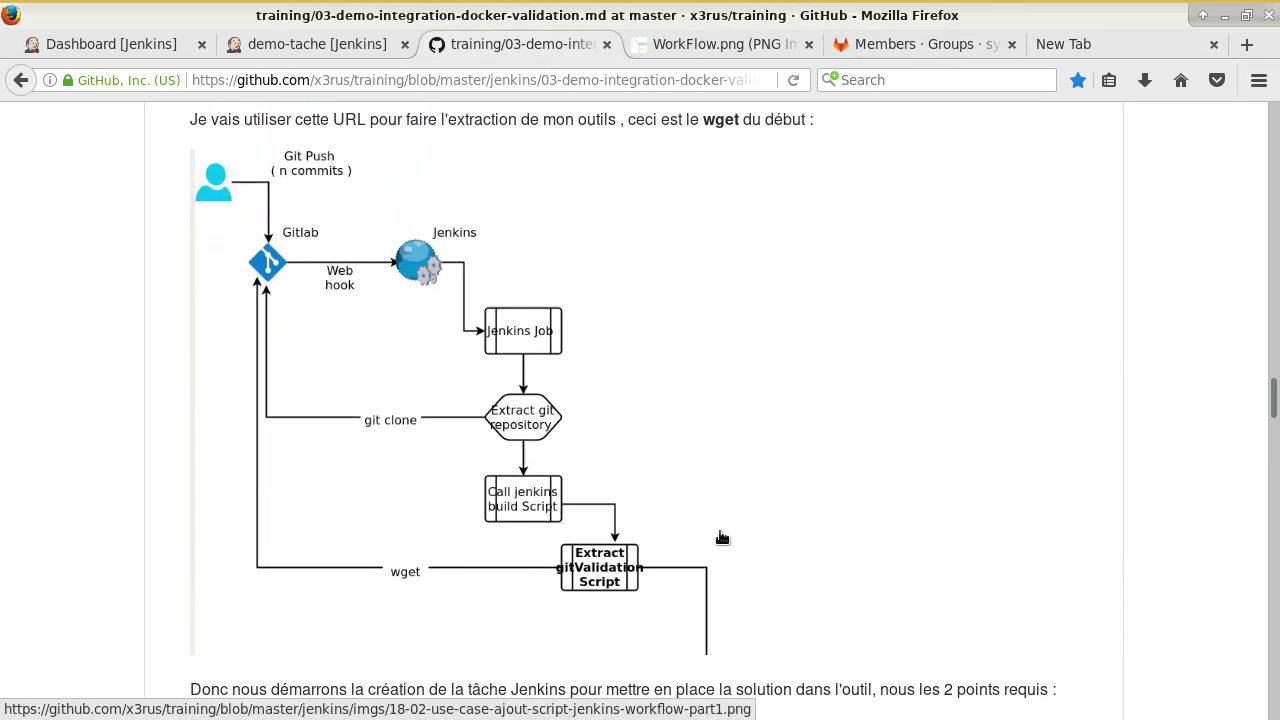
{"action": "scroll", "coordinate": [633, 525], "scroll_direction": "down", "scroll_amount": 3}
{"action": "scroll", "coordinate": [635, 530], "scroll_direction": "down", "scroll_amount": 7}
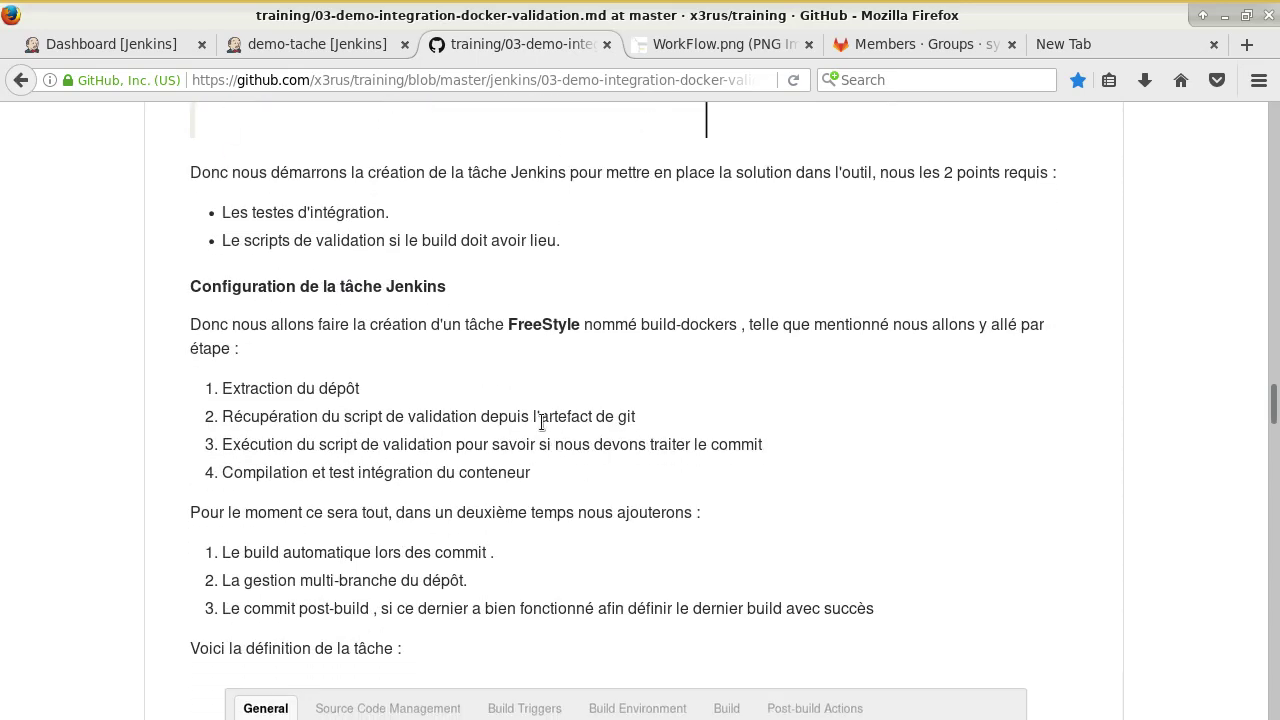
{"action": "scroll", "coordinate": [545, 407], "scroll_direction": "down", "scroll_amount": 3}
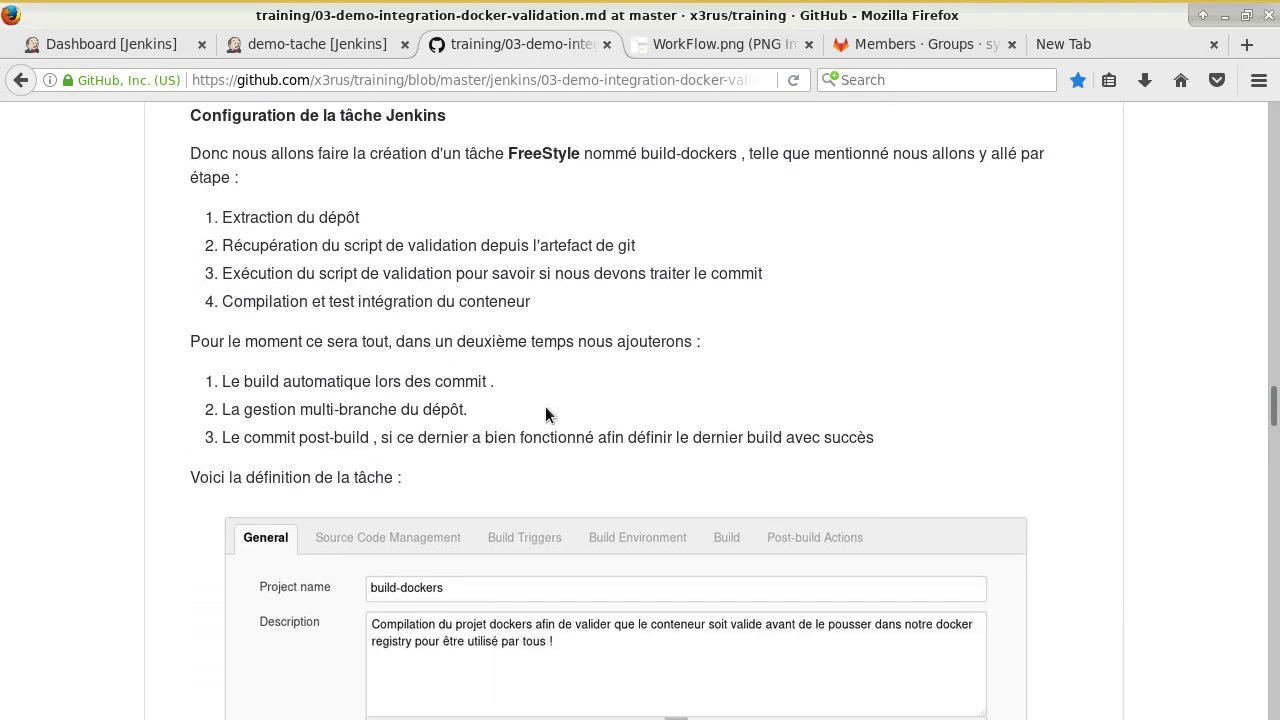
{"action": "left_click", "coordinate": [318, 44]}
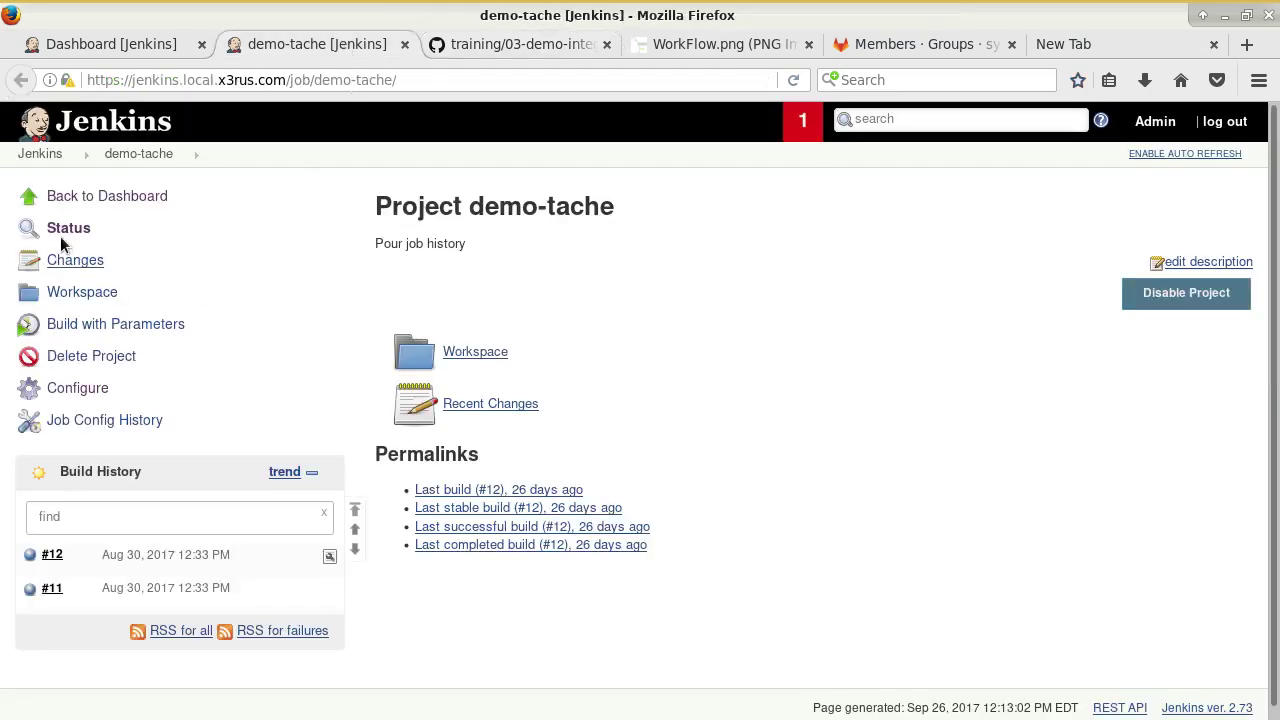
Start a New Item named 'docker-' and highlight the docker-build-validate suggestion.
{"action": "left_click", "coordinate": [40, 155]}
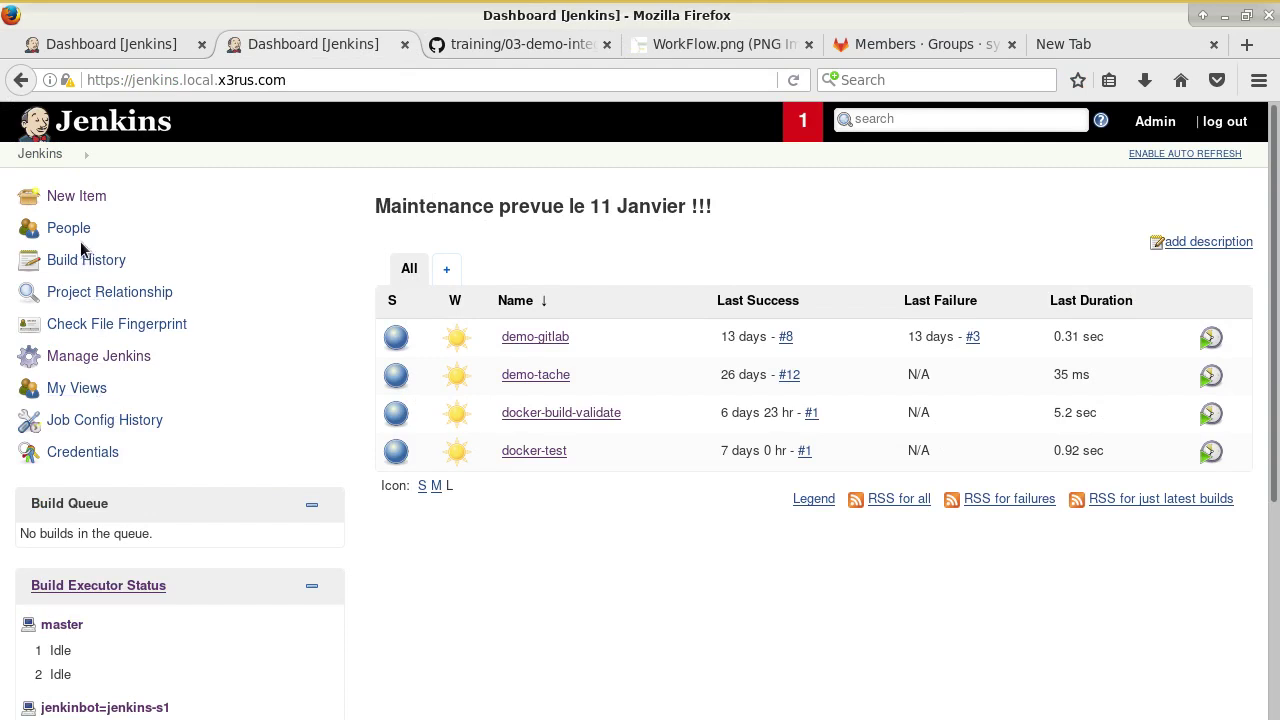
{"action": "left_click", "coordinate": [76, 196]}
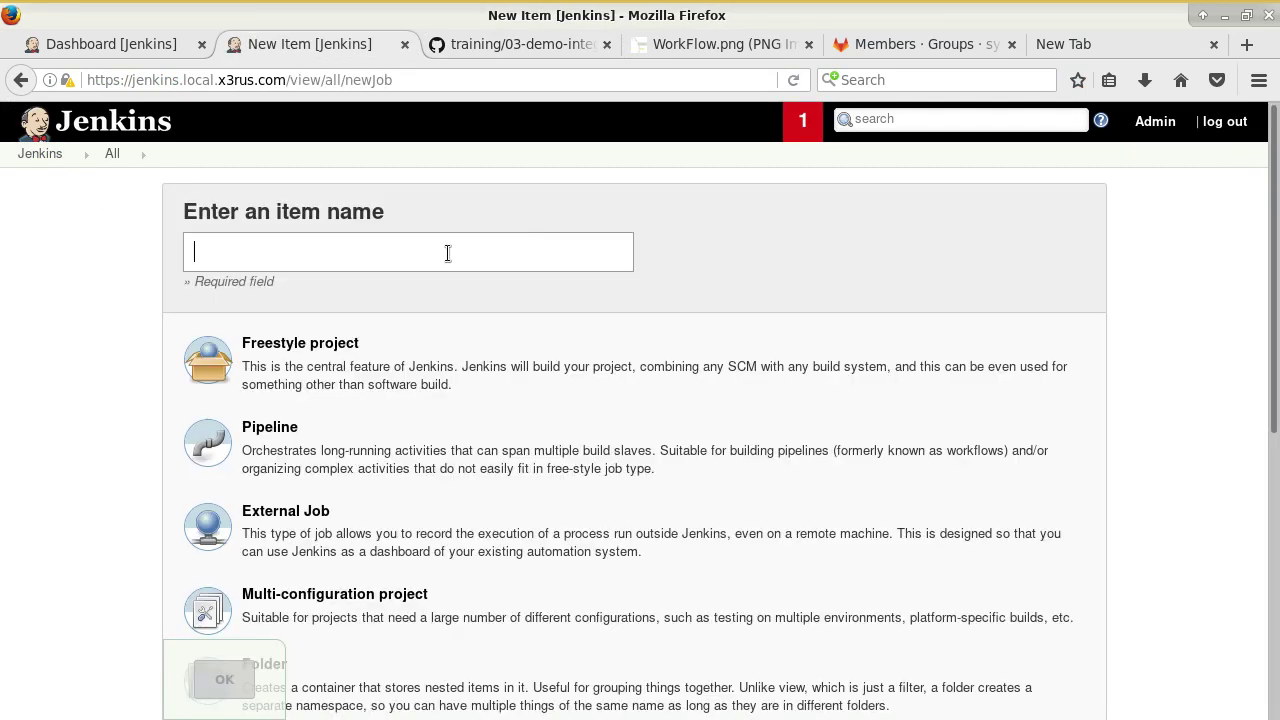
{"action": "left_click", "coordinate": [447, 253]}
{"action": "type", "text": "docke"}
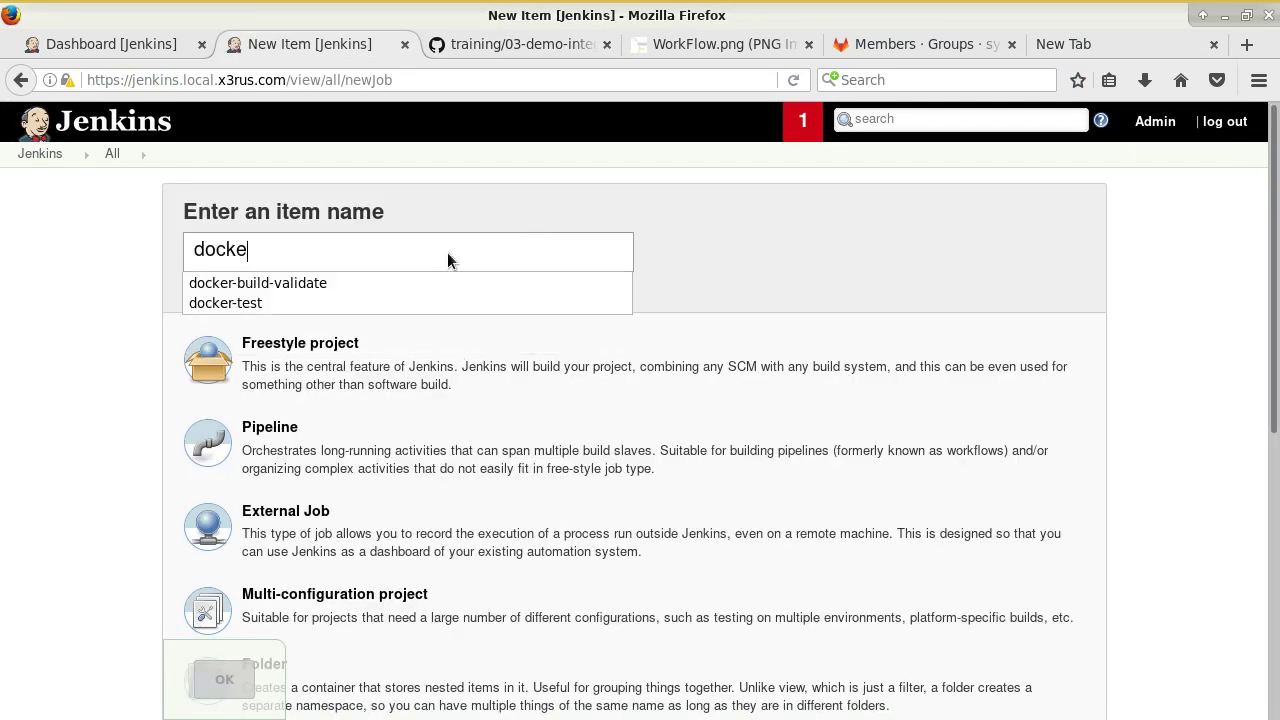
{"action": "type", "text": "r-"}
{"action": "key", "text": "Down"}
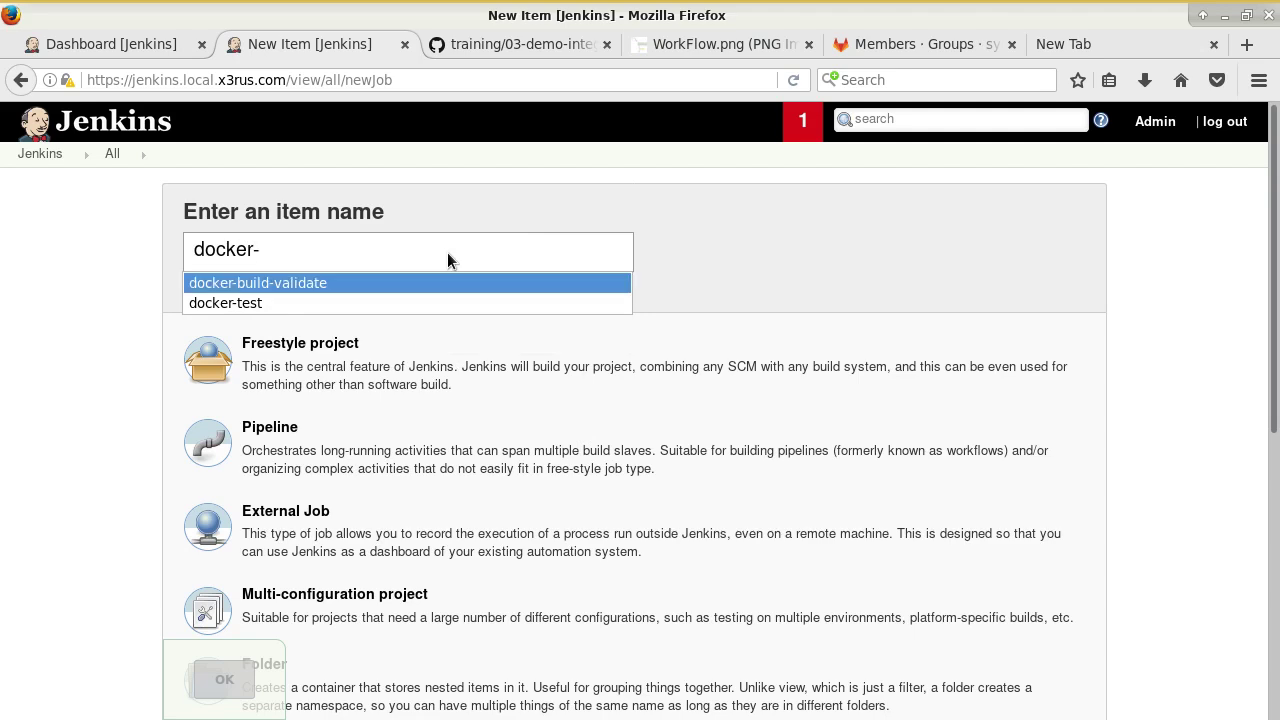
Open docker-build-validate's configuration and review its docker label, */master branch and docker build step.
{"action": "left_click", "coordinate": [40, 154]}
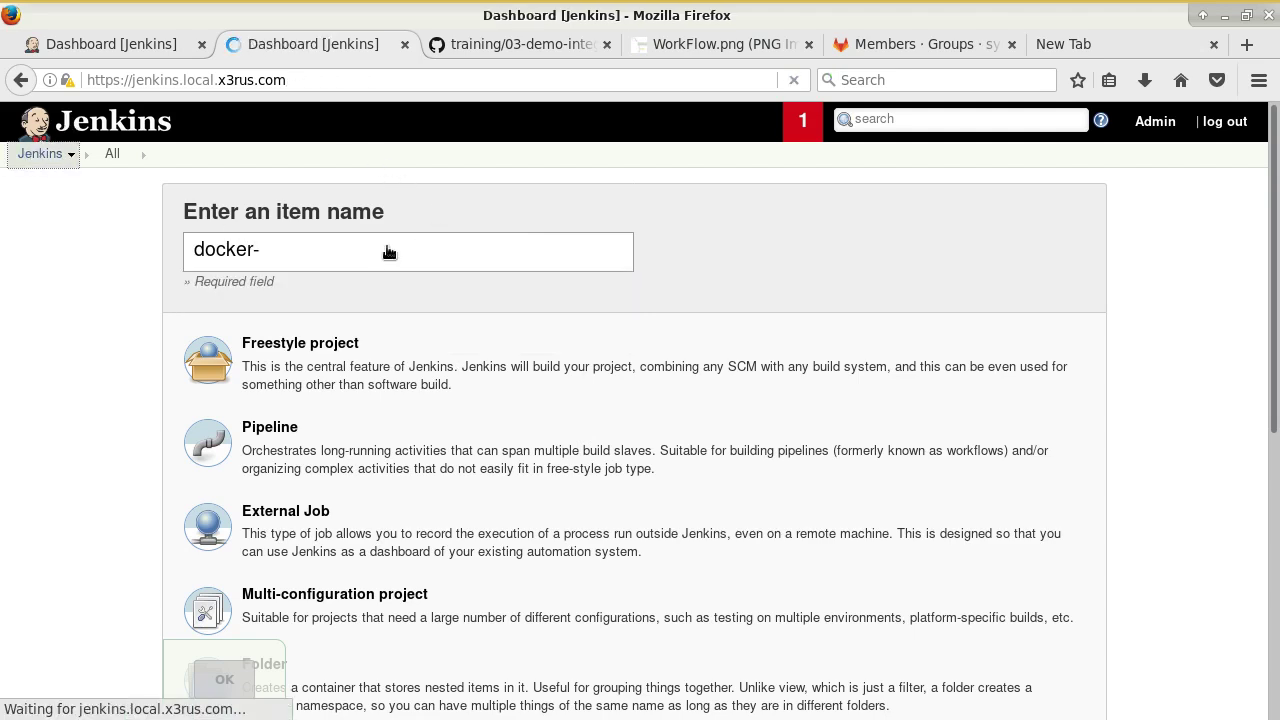
{"action": "left_click", "coordinate": [612, 418]}
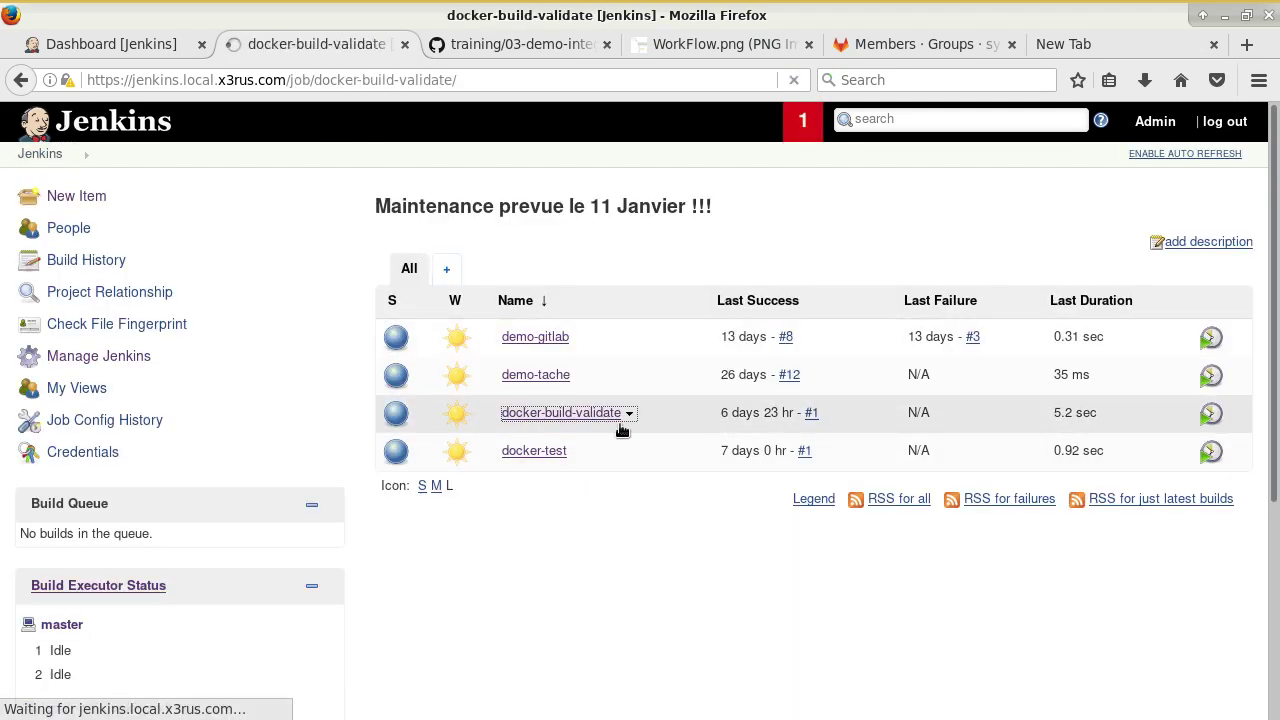
{"action": "left_click", "coordinate": [90, 389]}
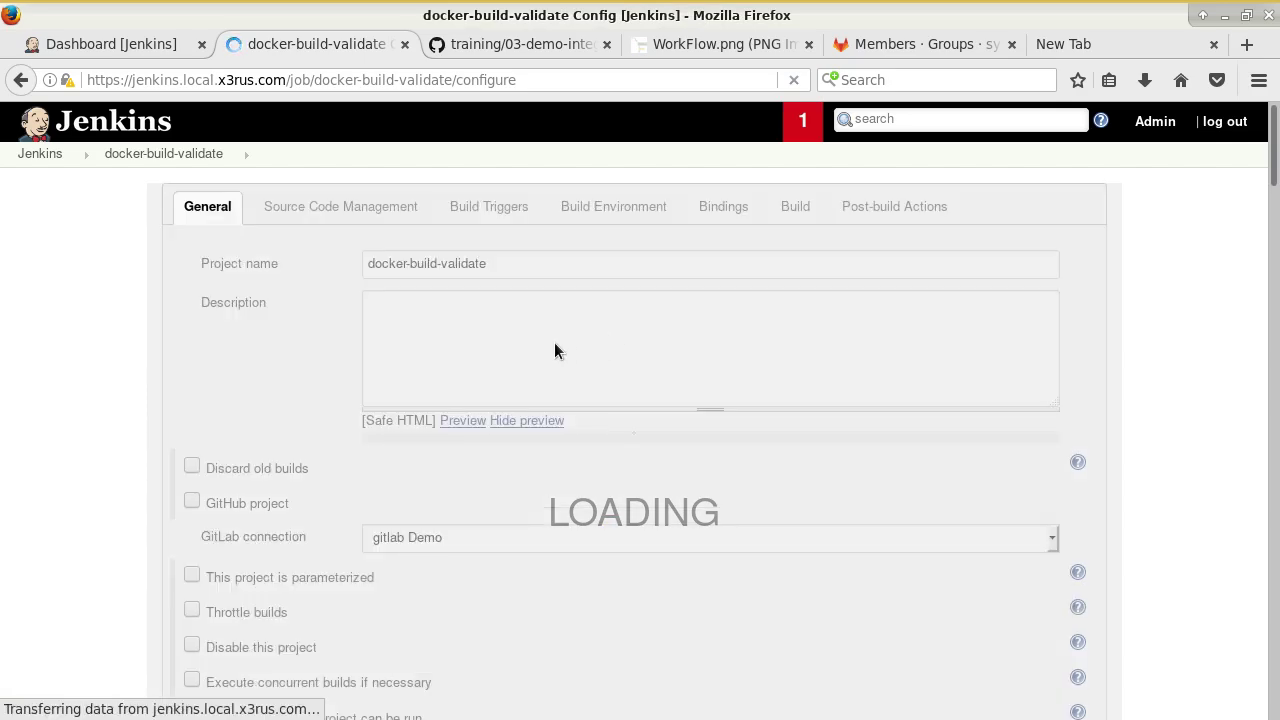
{"action": "scroll", "coordinate": [343, 349], "scroll_direction": "down", "scroll_amount": 8}
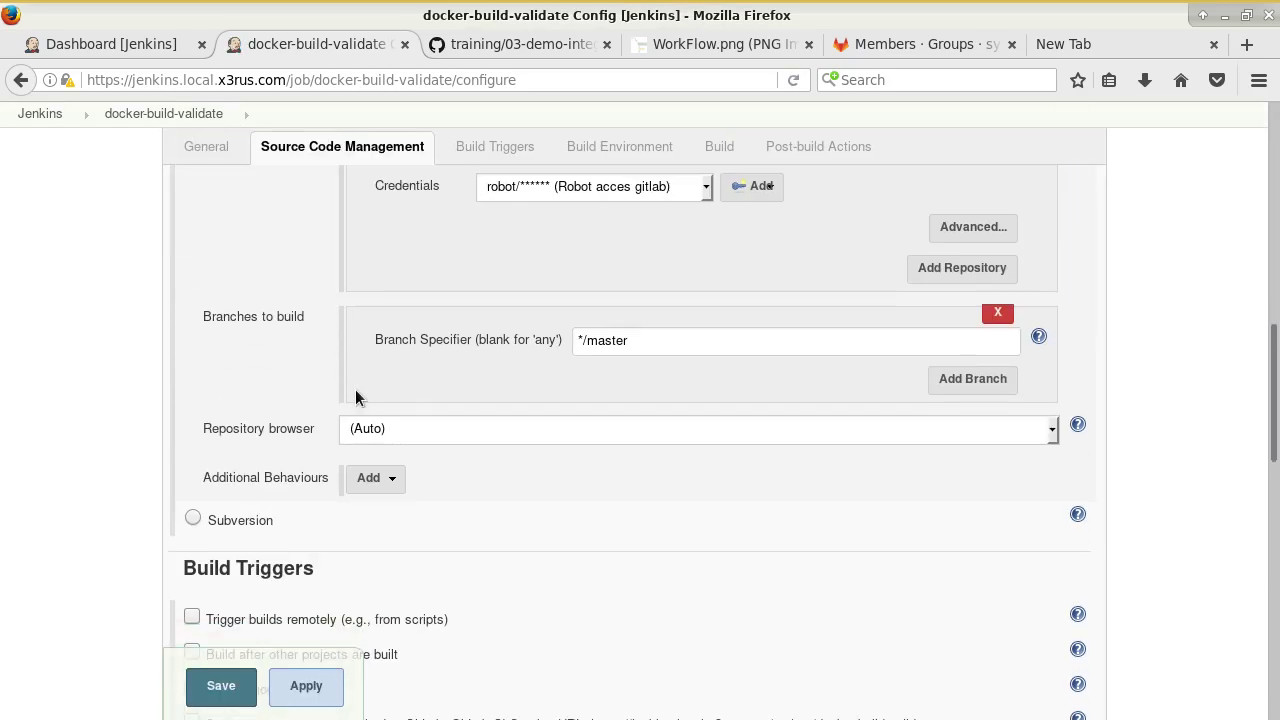
{"action": "scroll", "coordinate": [664, 348], "scroll_direction": "up", "scroll_amount": 2}
{"action": "scroll", "coordinate": [638, 423], "scroll_direction": "down", "scroll_amount": 15}
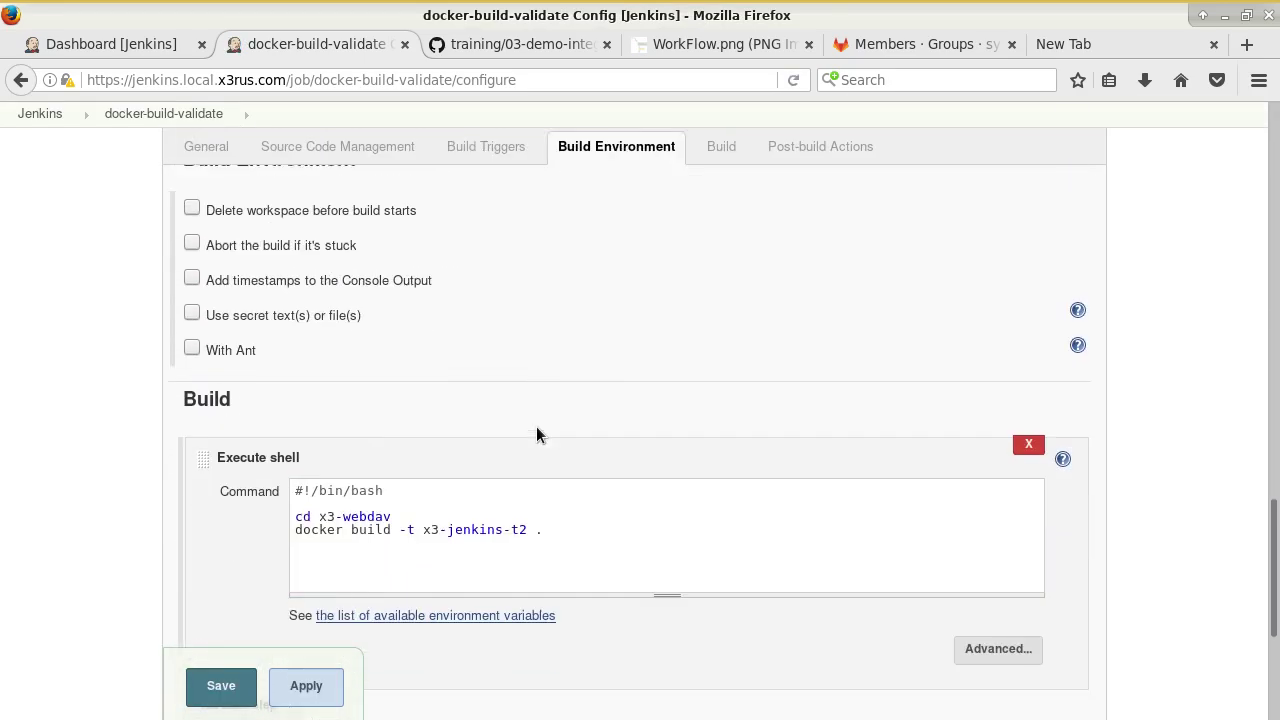
{"action": "scroll", "coordinate": [379, 277], "scroll_direction": "up", "scroll_amount": 2}
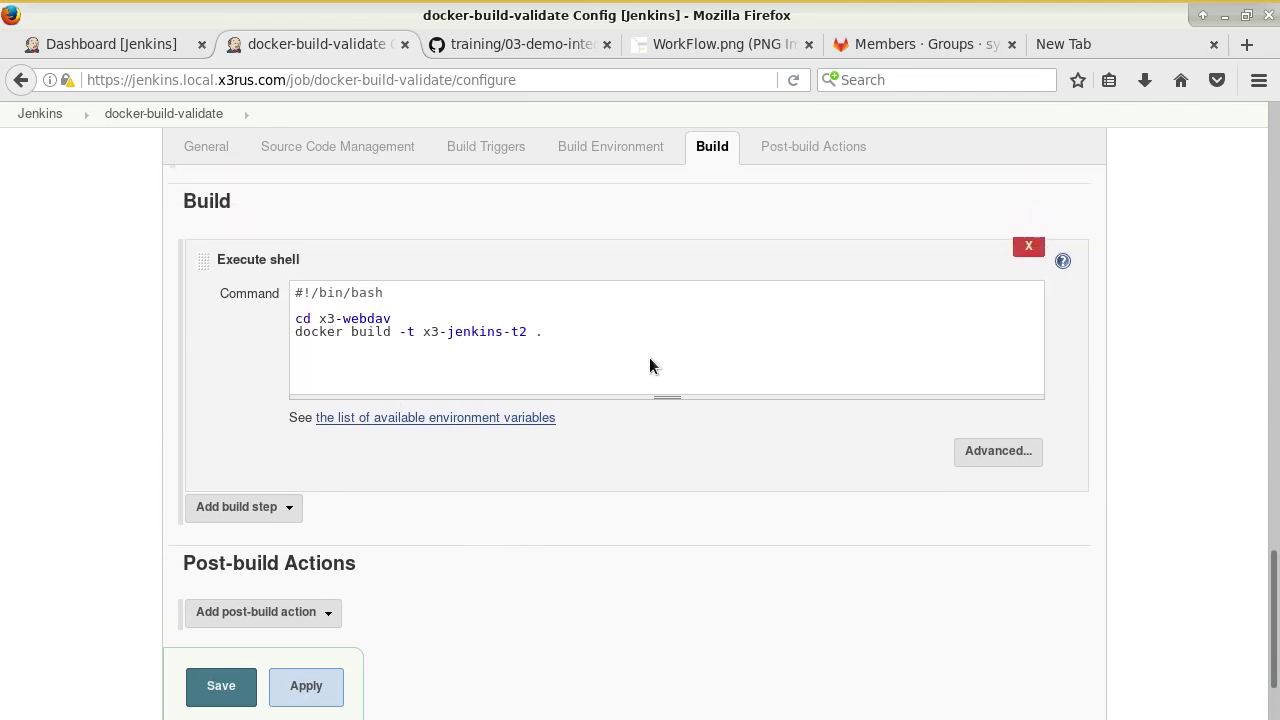
{"action": "scroll", "coordinate": [649, 358], "scroll_direction": "up", "scroll_amount": 15}
{"action": "scroll", "coordinate": [649, 366], "scroll_direction": "up", "scroll_amount": 8}
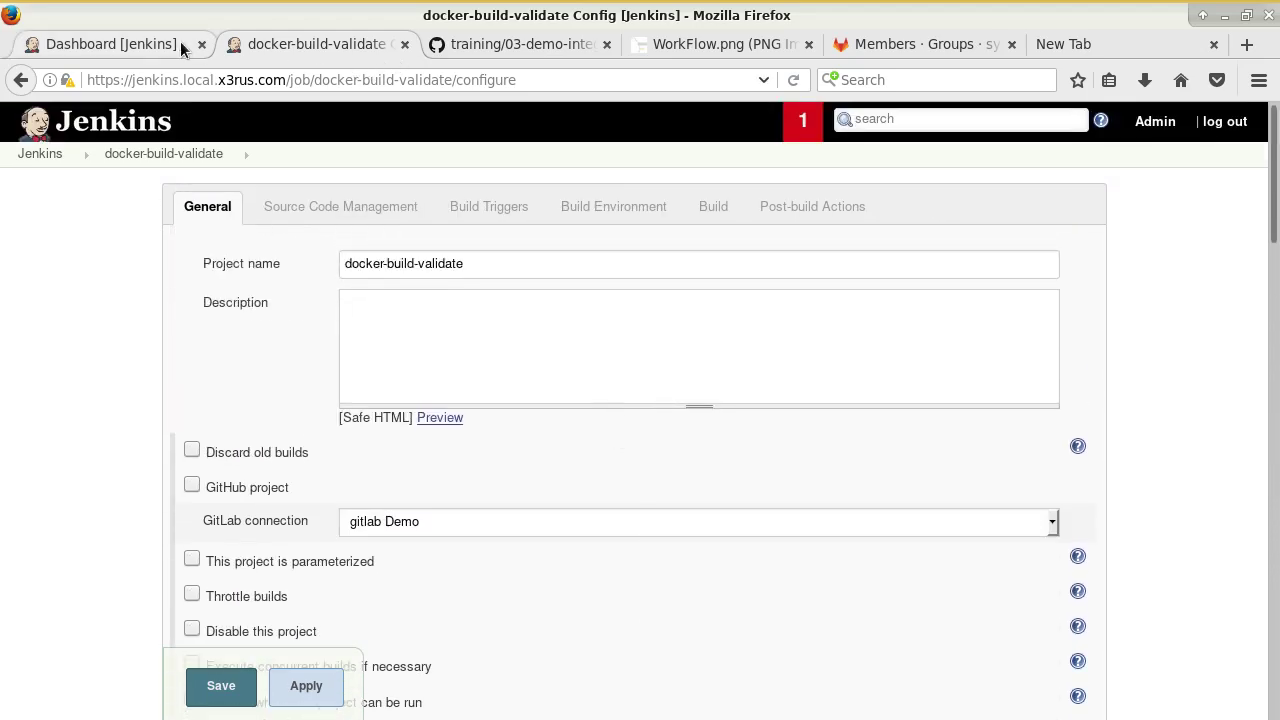
{"action": "left_click", "coordinate": [180, 41]}
{"action": "left_click", "coordinate": [315, 44]}
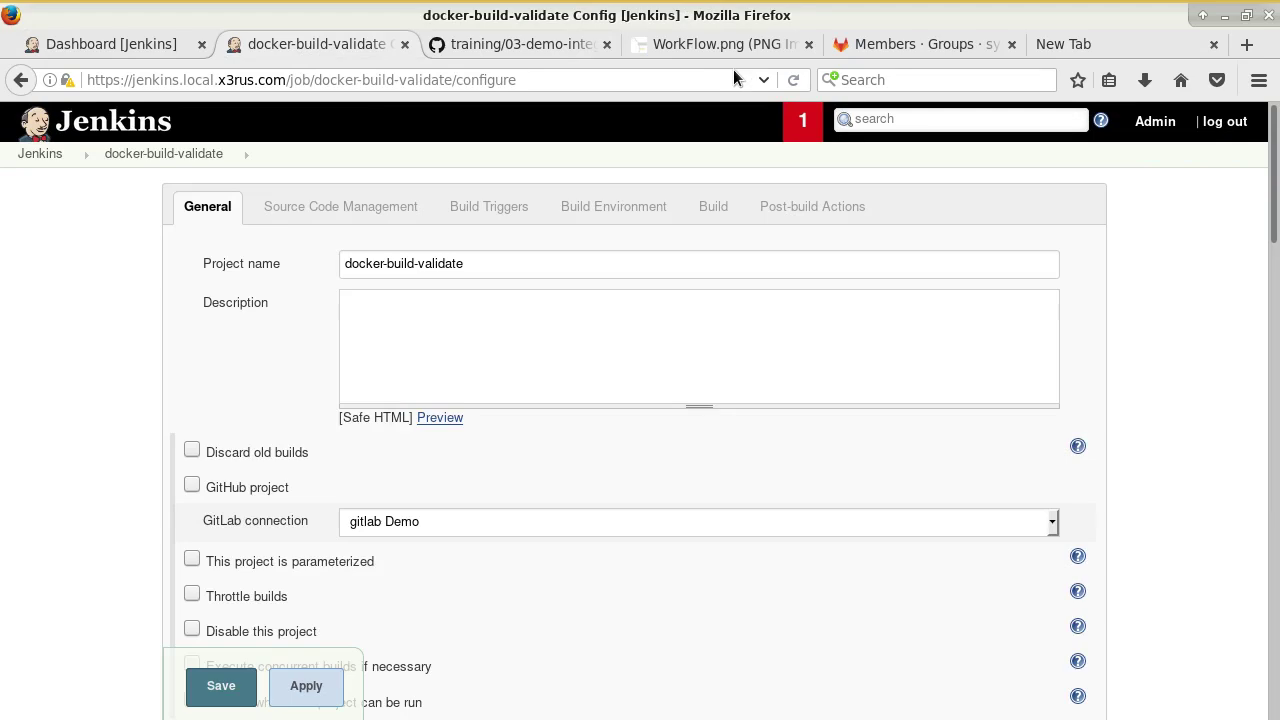
Review the write-up's LST_DIR_TO_PROCESS and USER_EXCLUDE parameter screenshots, then return to docker-build-validate's Git source.
{"action": "left_click", "coordinate": [578, 44]}
{"action": "scroll", "coordinate": [736, 389], "scroll_direction": "down", "scroll_amount": 10}
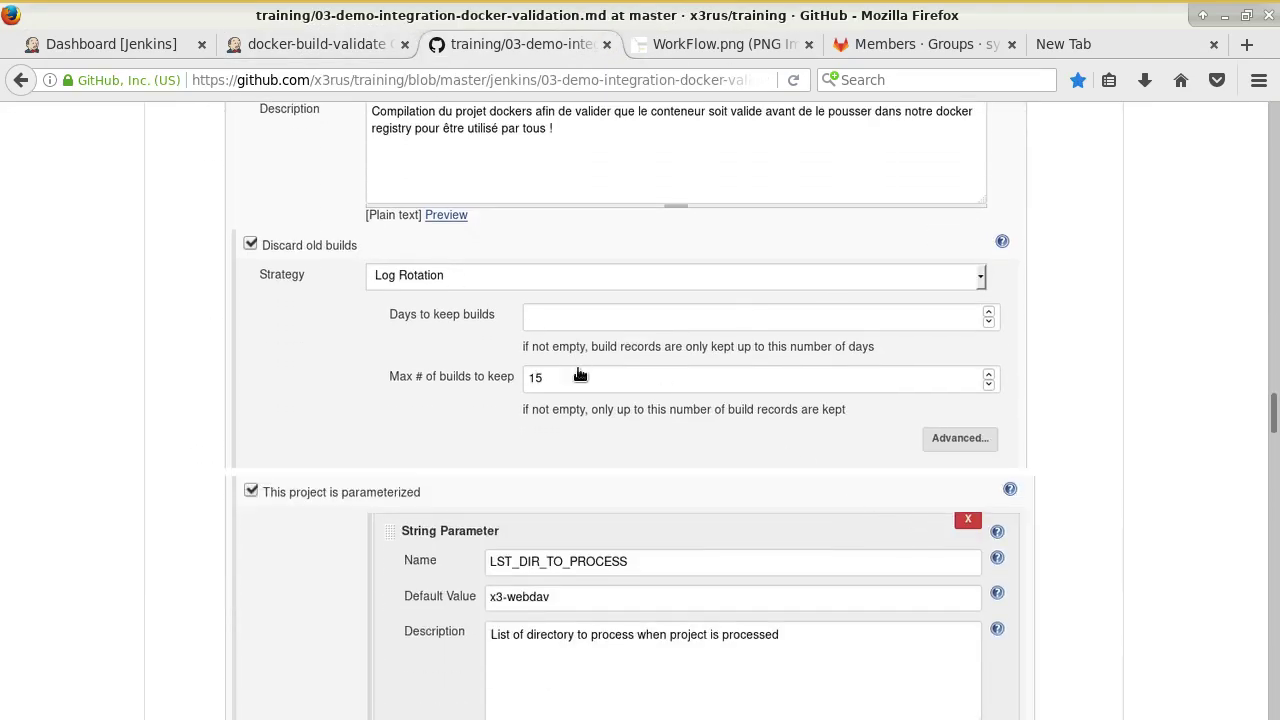
{"action": "scroll", "coordinate": [689, 433], "scroll_direction": "down", "scroll_amount": 1}
{"action": "scroll", "coordinate": [951, 429], "scroll_direction": "down", "scroll_amount": 4}
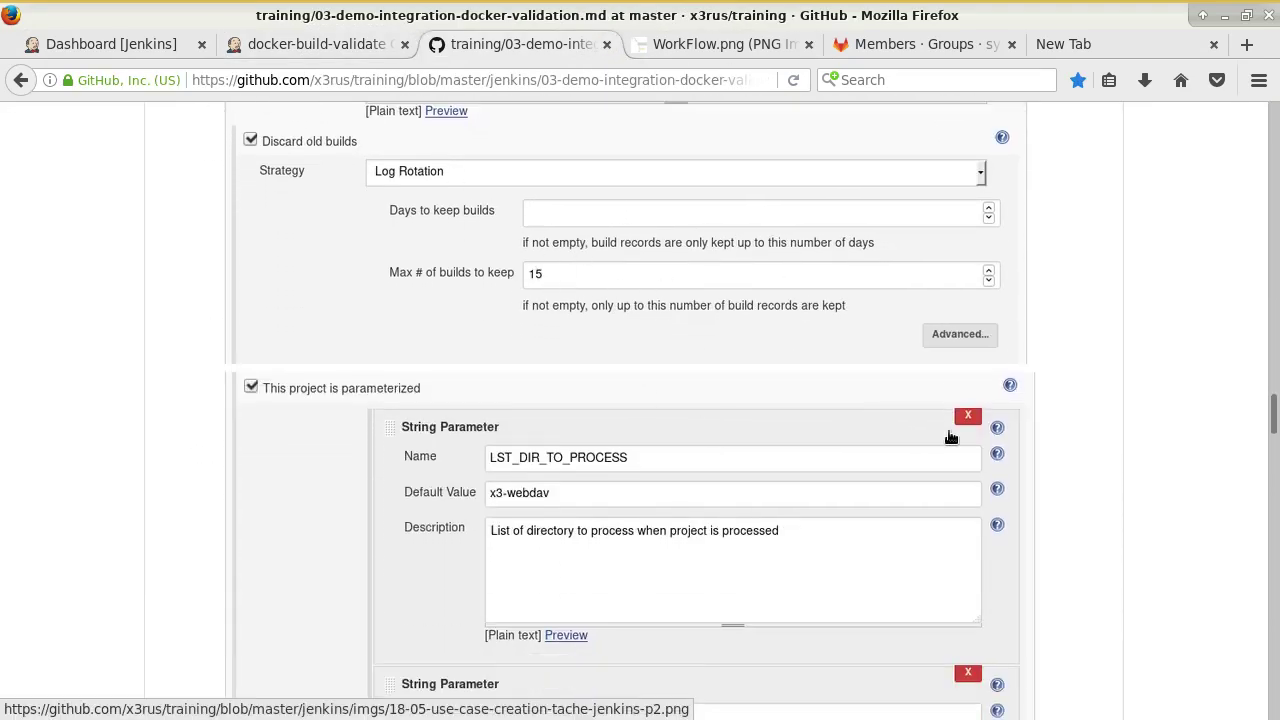
{"action": "scroll", "coordinate": [892, 438], "scroll_direction": "down", "scroll_amount": 1}
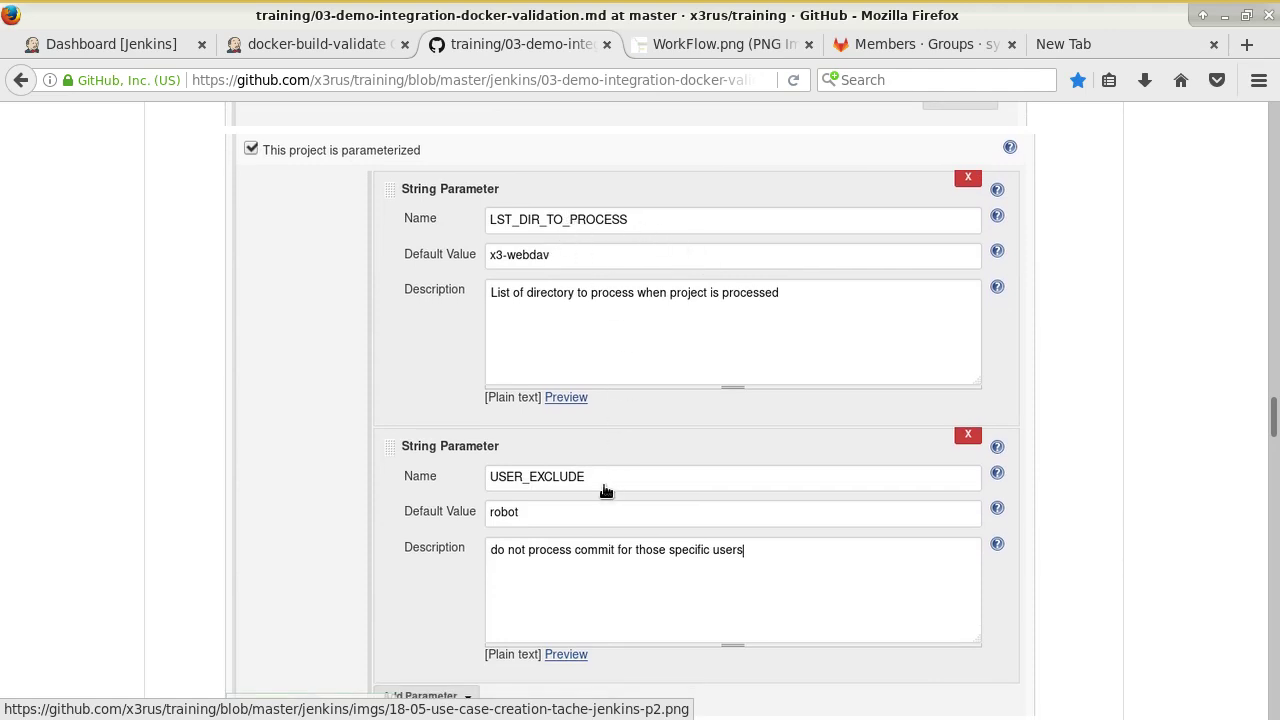
{"action": "scroll", "coordinate": [608, 486], "scroll_direction": "down", "scroll_amount": 4}
{"action": "scroll", "coordinate": [712, 488], "scroll_direction": "up", "scroll_amount": 4}
{"action": "left_click", "coordinate": [316, 57]}
{"action": "scroll", "coordinate": [337, 365], "scroll_direction": "down", "scroll_amount": 10}
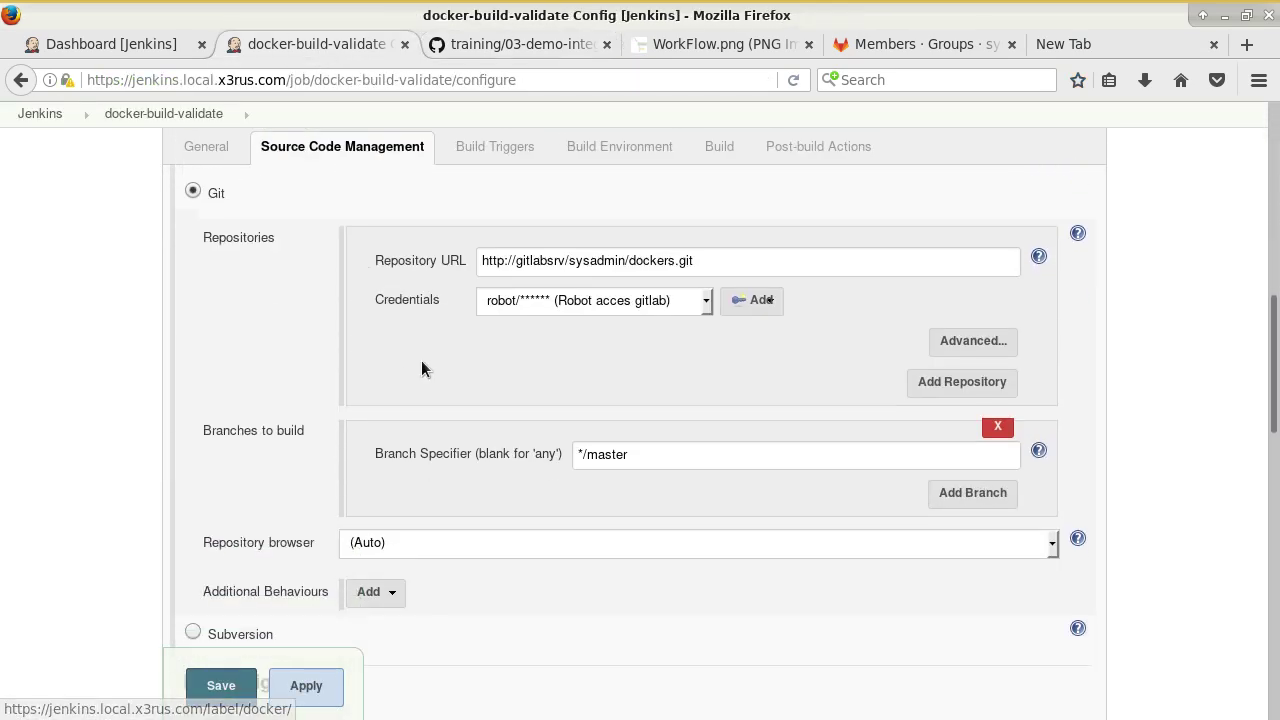
Make the job parameterized and add string parameter LST_DIR_TO_PROCESS with default x3-webdav.
{"action": "scroll", "coordinate": [421, 369], "scroll_direction": "down", "scroll_amount": 7}
{"action": "scroll", "coordinate": [430, 344], "scroll_direction": "up", "scroll_amount": 11}
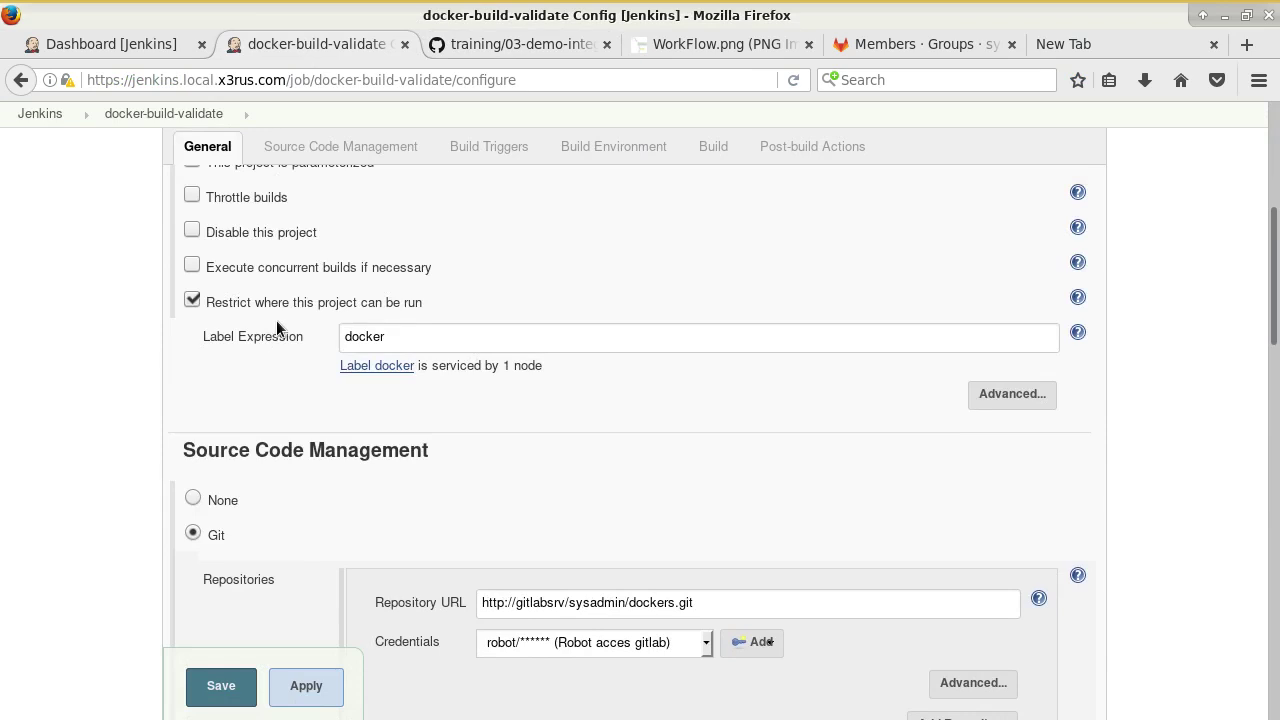
{"action": "scroll", "coordinate": [277, 328], "scroll_direction": "up", "scroll_amount": 2}
{"action": "left_click", "coordinate": [330, 276]}
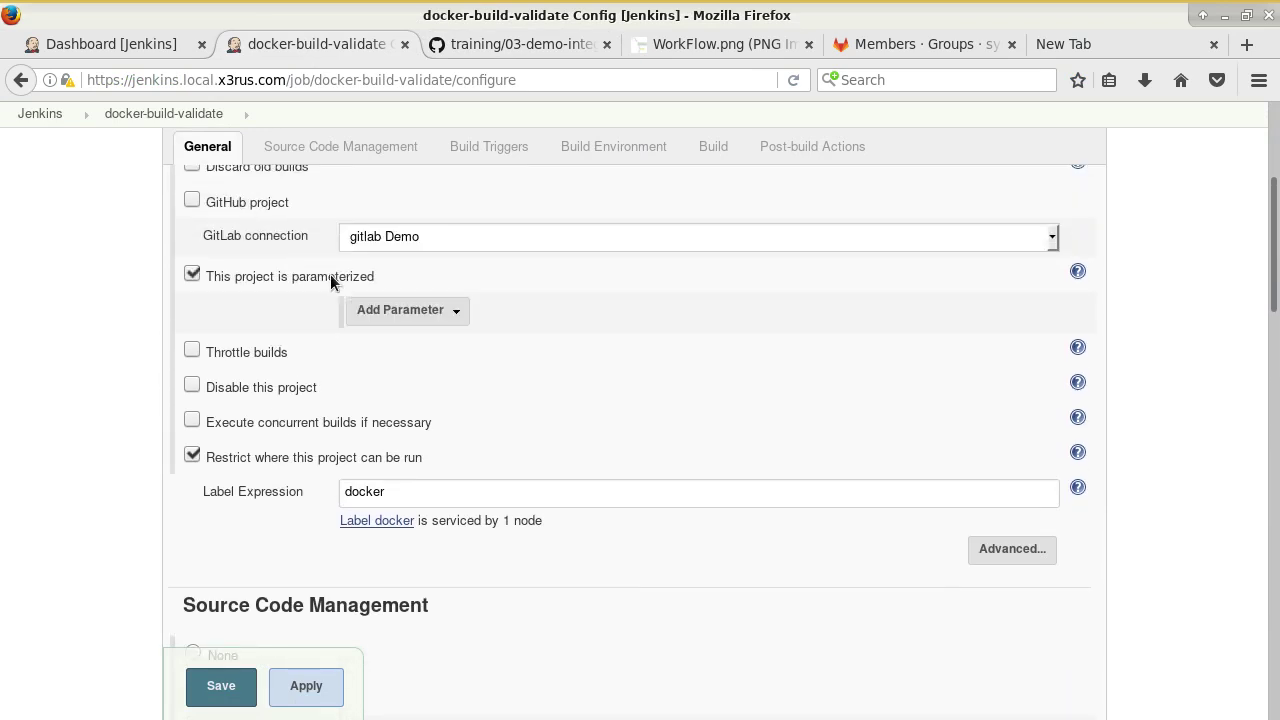
{"action": "left_click", "coordinate": [414, 310]}
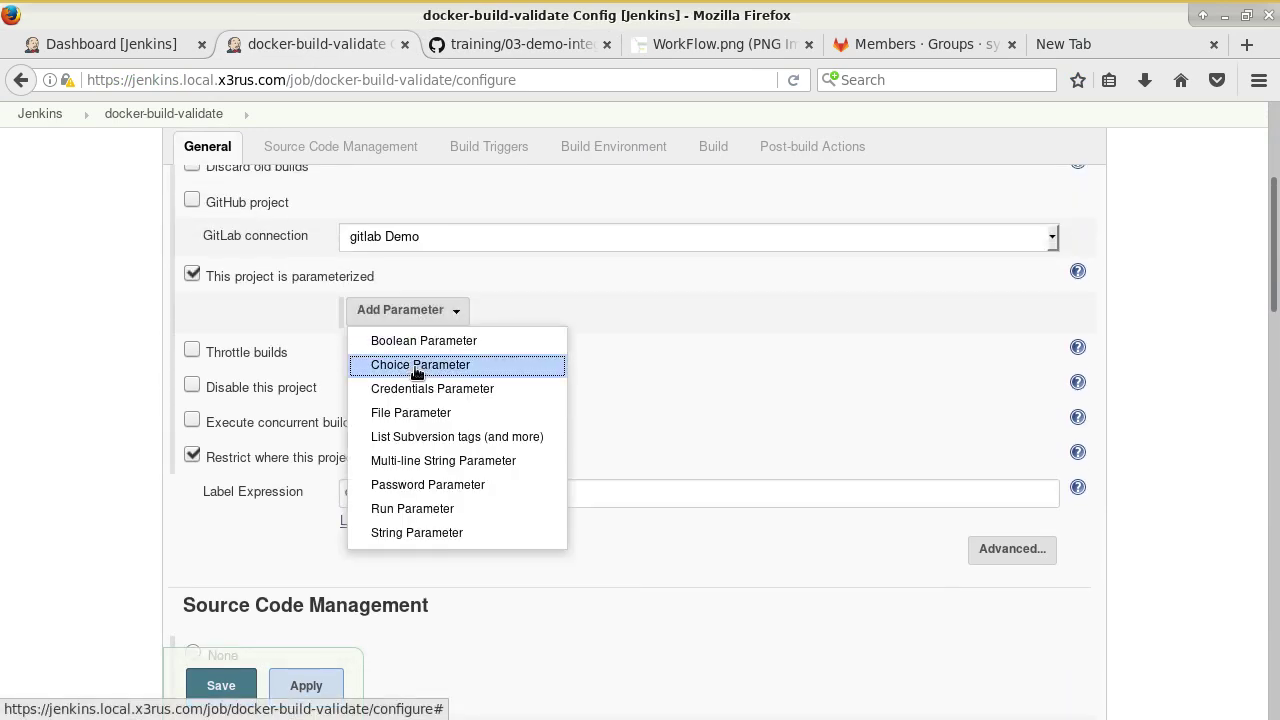
{"action": "left_click", "coordinate": [460, 532]}
{"action": "left_click", "coordinate": [496, 352]}
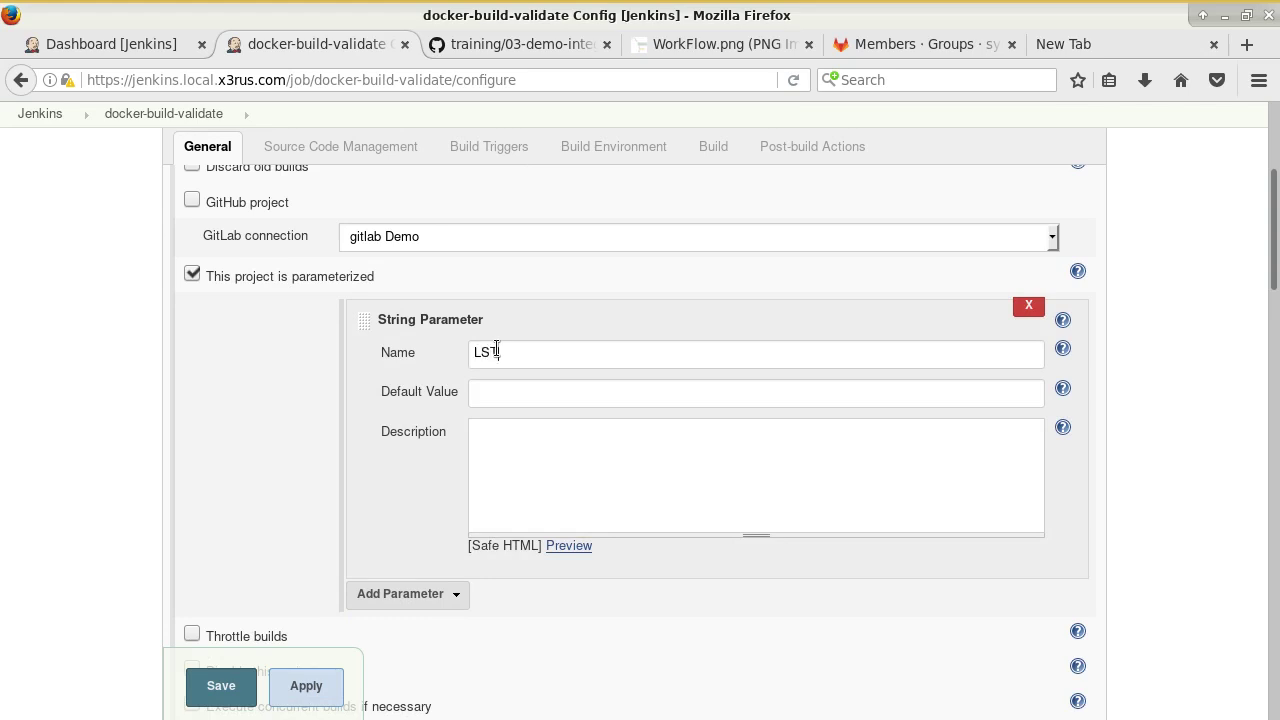
{"action": "left_click", "coordinate": [515, 44]}
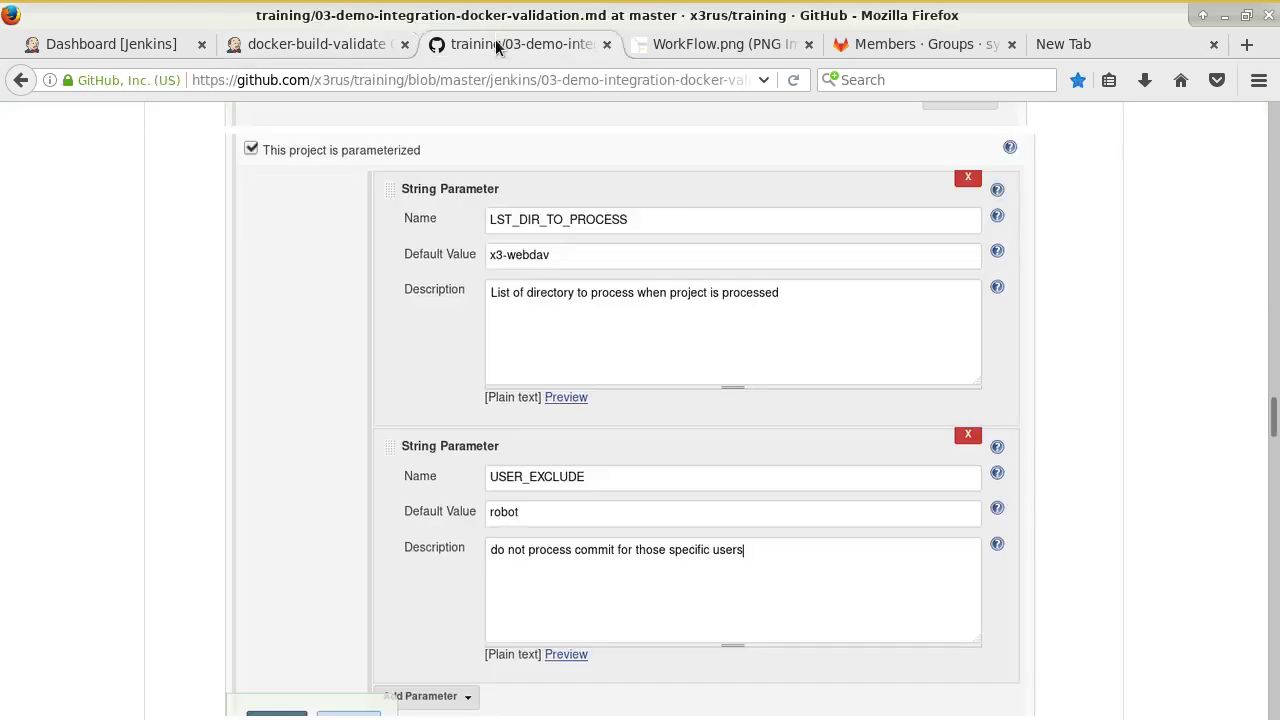
{"action": "left_click", "coordinate": [320, 47]}
{"action": "type", "text": "LST_DIR_TO_PROSE"}
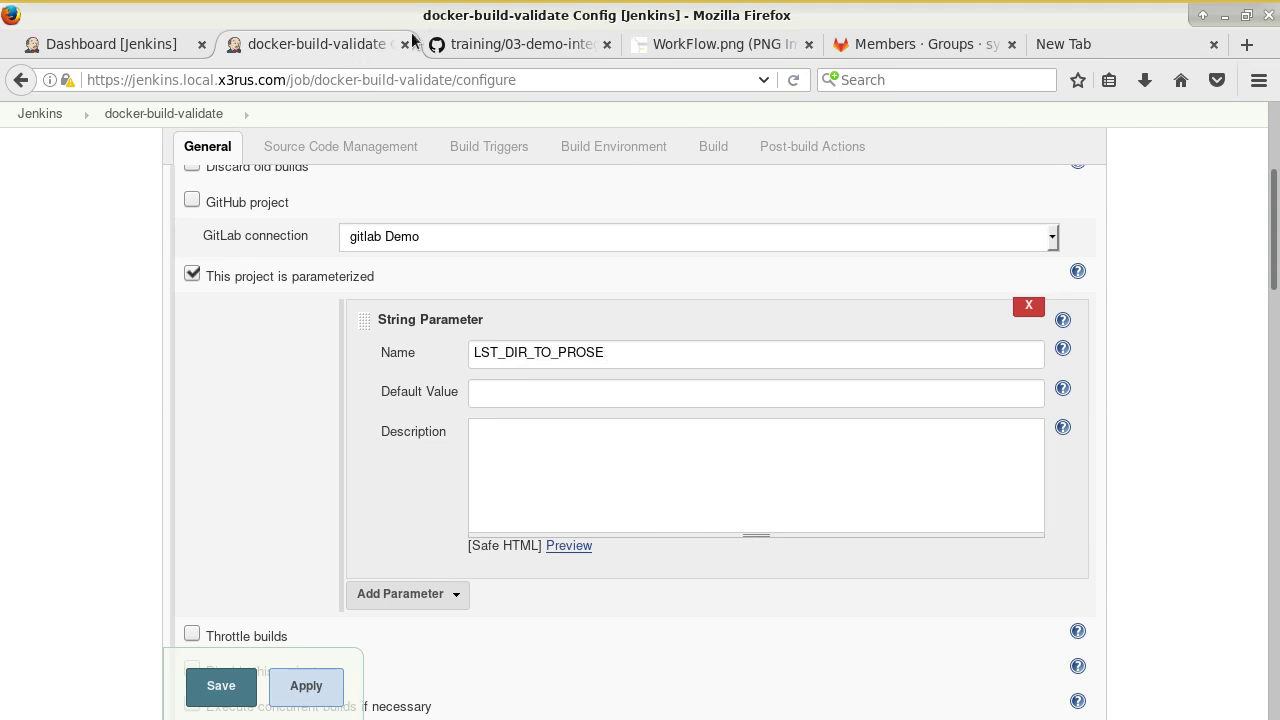
{"action": "left_click", "coordinate": [452, 44]}
{"action": "left_click", "coordinate": [333, 47]}
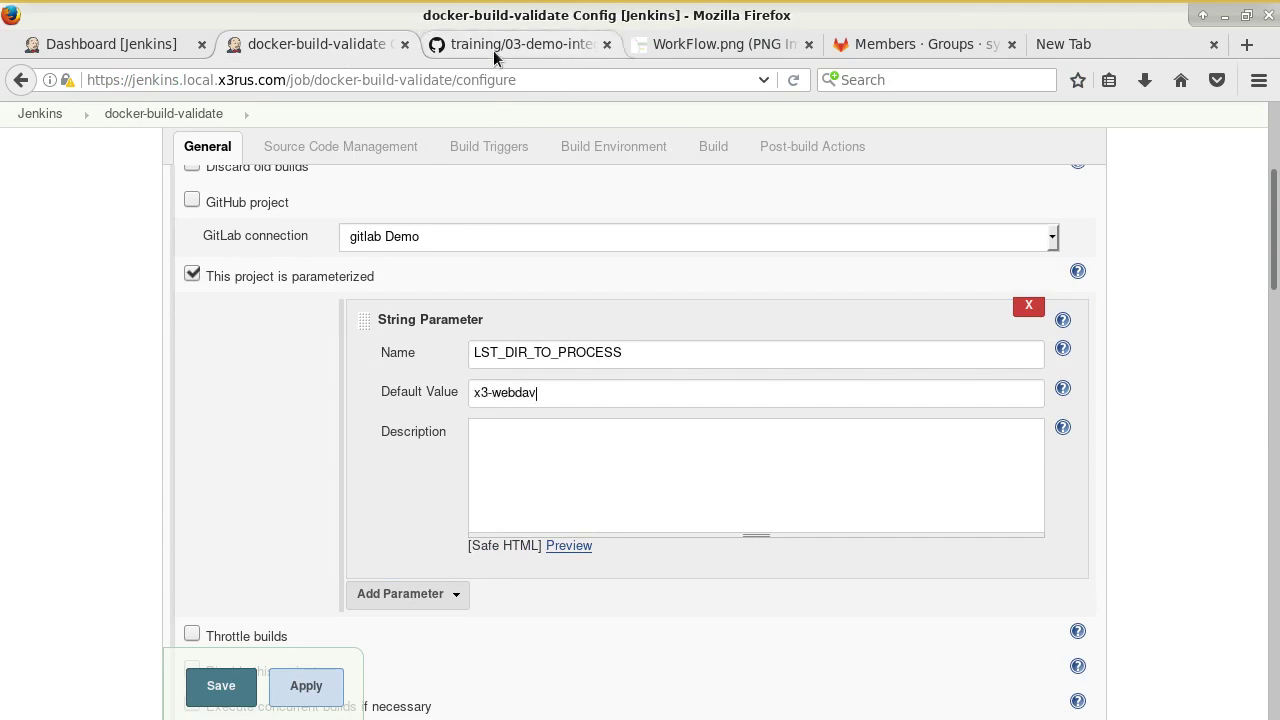
Add a second string parameter USER_EXCLUDE with default value robot.
{"action": "scroll", "coordinate": [571, 363], "scroll_direction": "down", "scroll_amount": 2}
{"action": "left_click", "coordinate": [405, 480]}
{"action": "left_click", "coordinate": [438, 450]}
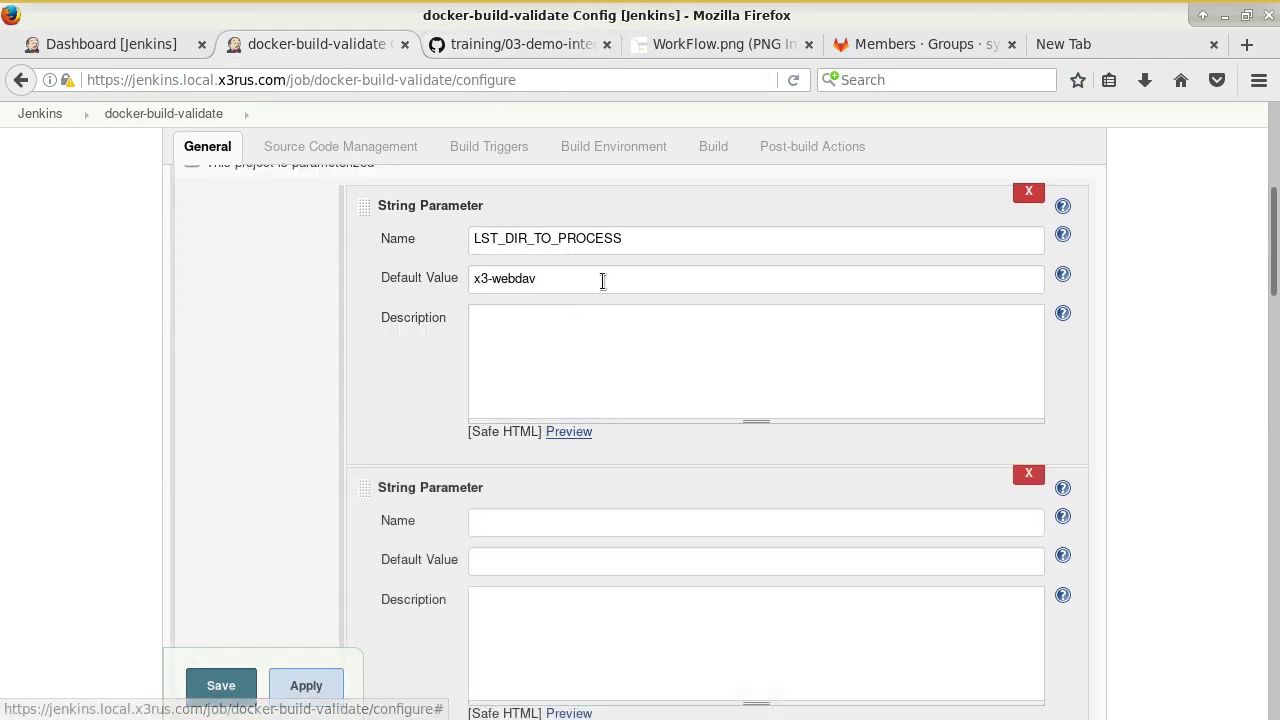
{"action": "left_click", "coordinate": [497, 46]}
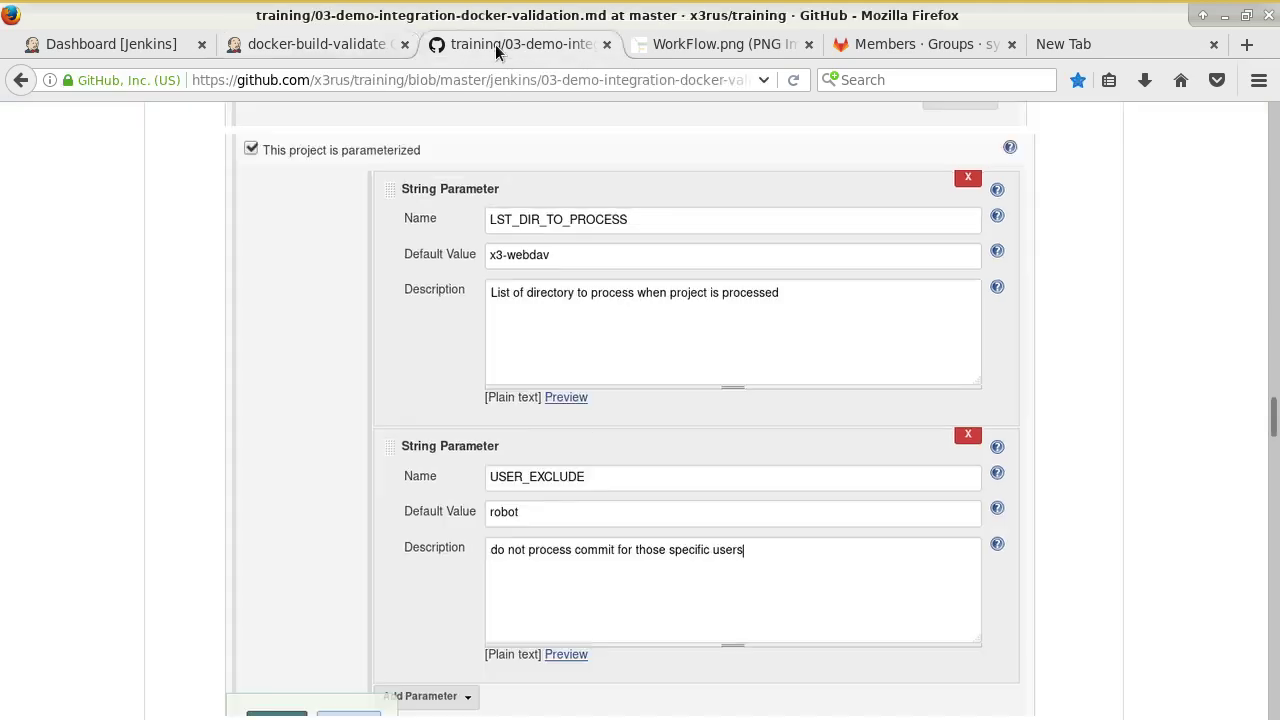
{"action": "left_click", "coordinate": [332, 48]}
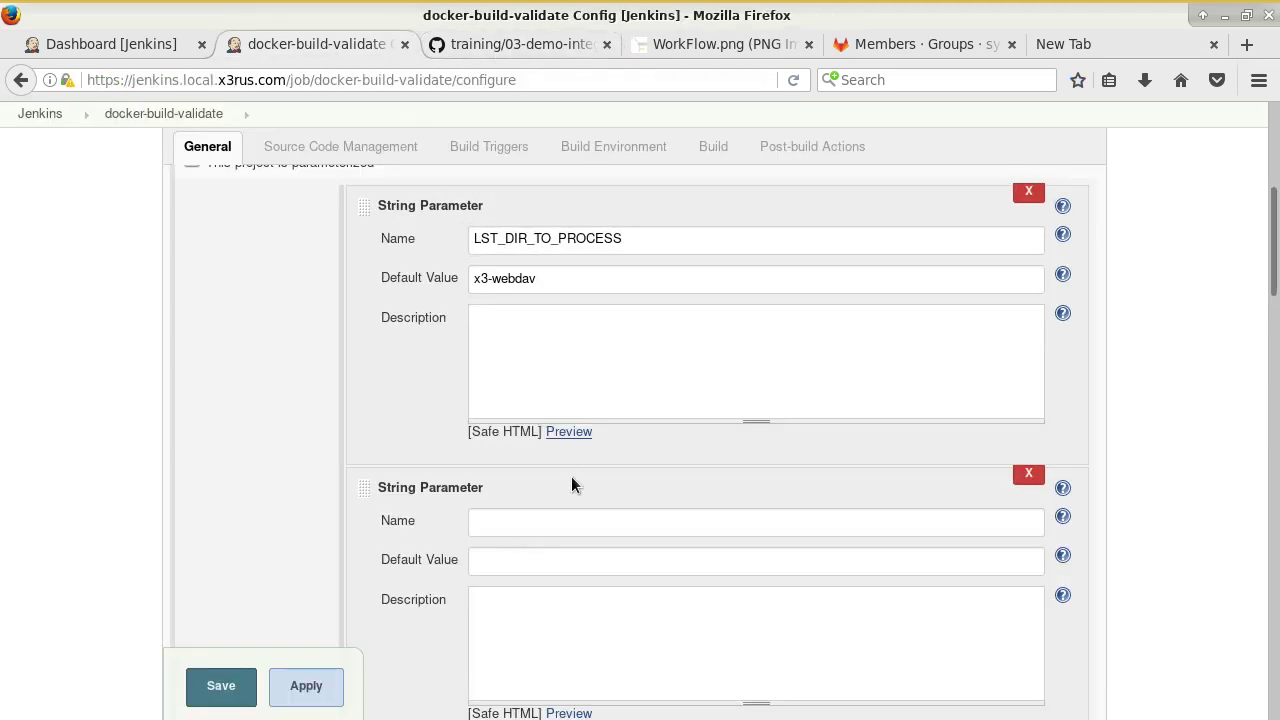
{"action": "left_click", "coordinate": [584, 527]}
{"action": "type", "text": "USER_EXCLUDE"}
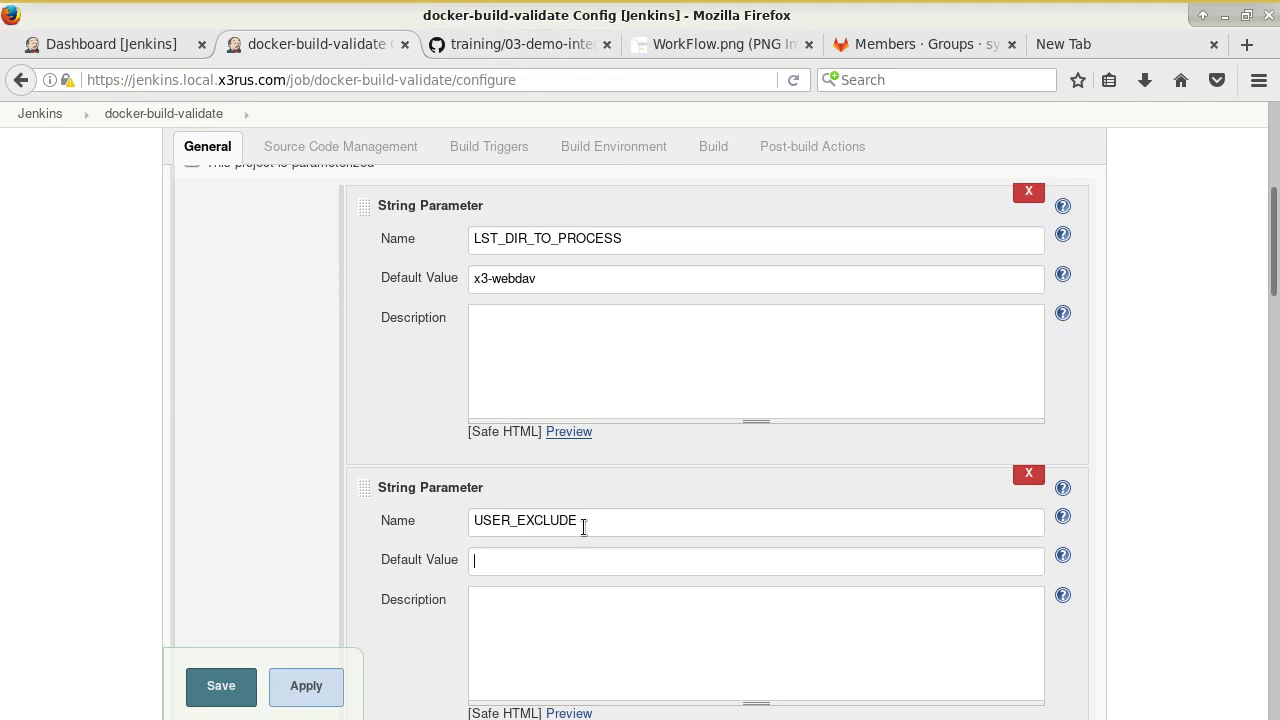
{"action": "type", "text": "test"}
{"action": "key", "text": "BackSpace"}
{"action": "key", "text": "BackSpace"}
{"action": "key", "text": "BackSpace"}
{"action": "type", "text": "ob"}
Check the tutorial's next configuration screenshot and scroll further down the job configuration.
{"action": "left_click", "coordinate": [536, 44]}
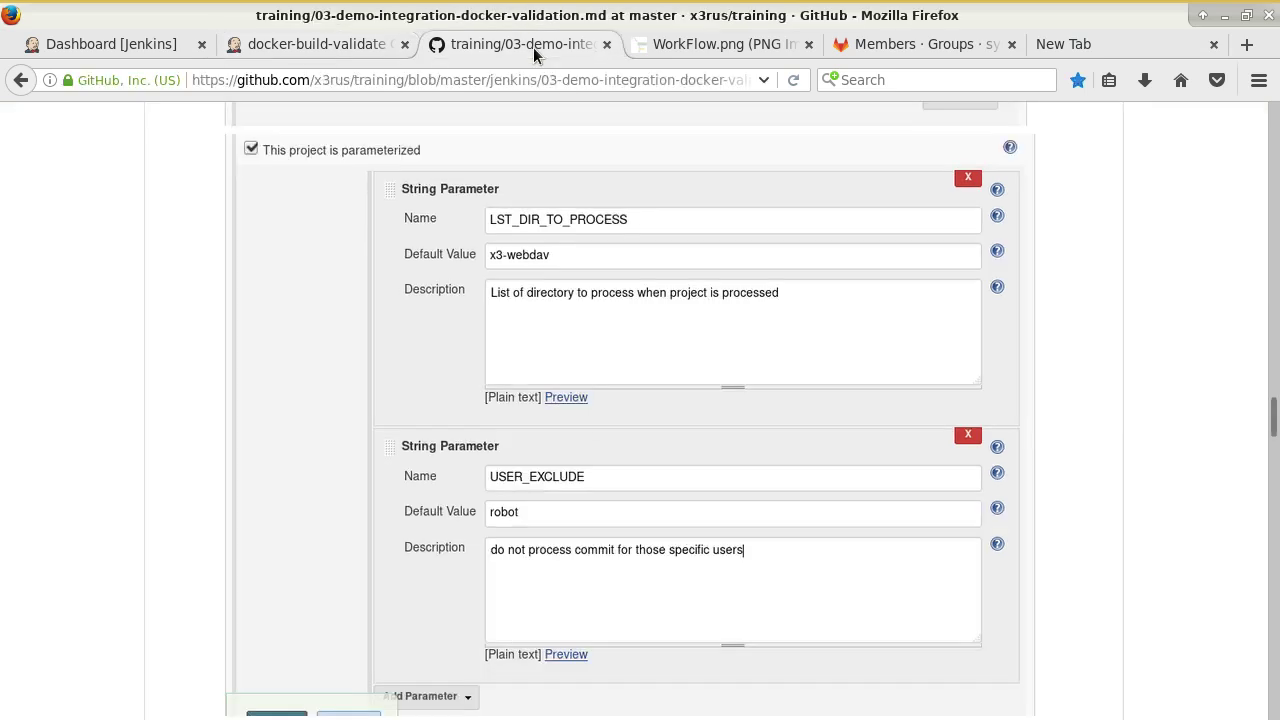
{"action": "scroll", "coordinate": [662, 320], "scroll_direction": "down", "scroll_amount": 5}
{"action": "scroll", "coordinate": [684, 330], "scroll_direction": "down", "scroll_amount": 4}
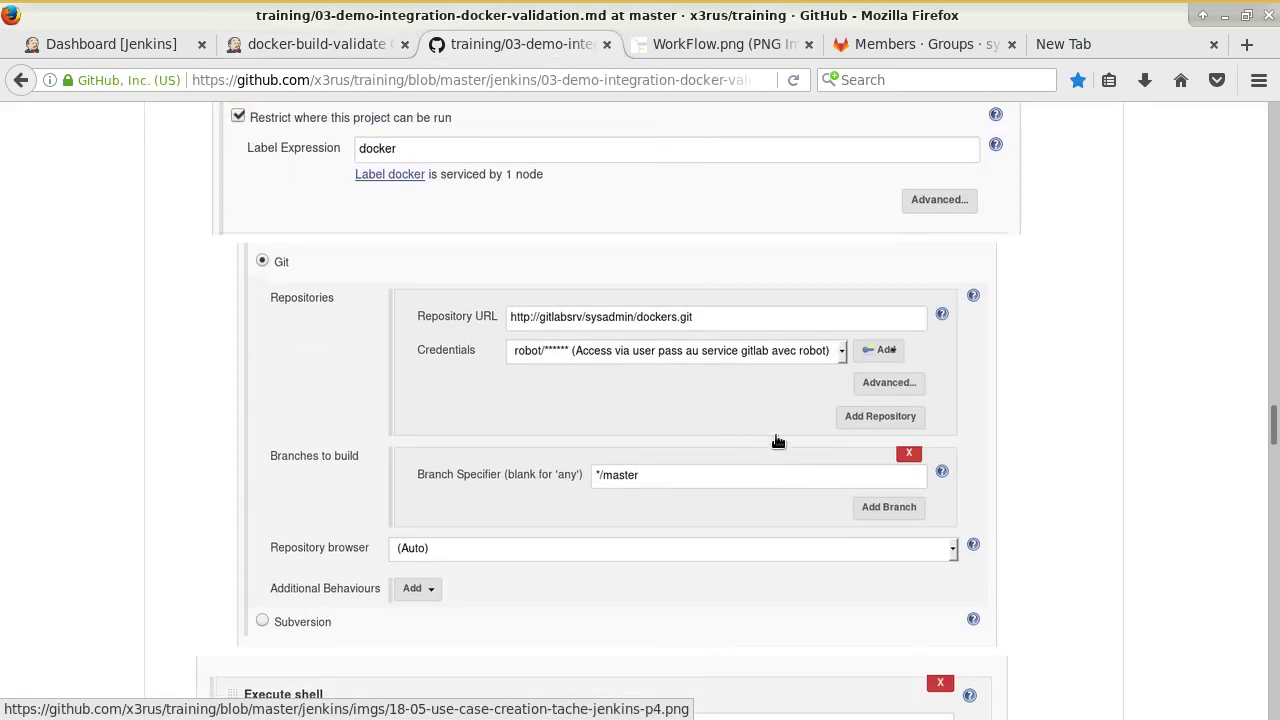
{"action": "left_click", "coordinate": [277, 47]}
{"action": "scroll", "coordinate": [602, 455], "scroll_direction": "down", "scroll_amount": 4}
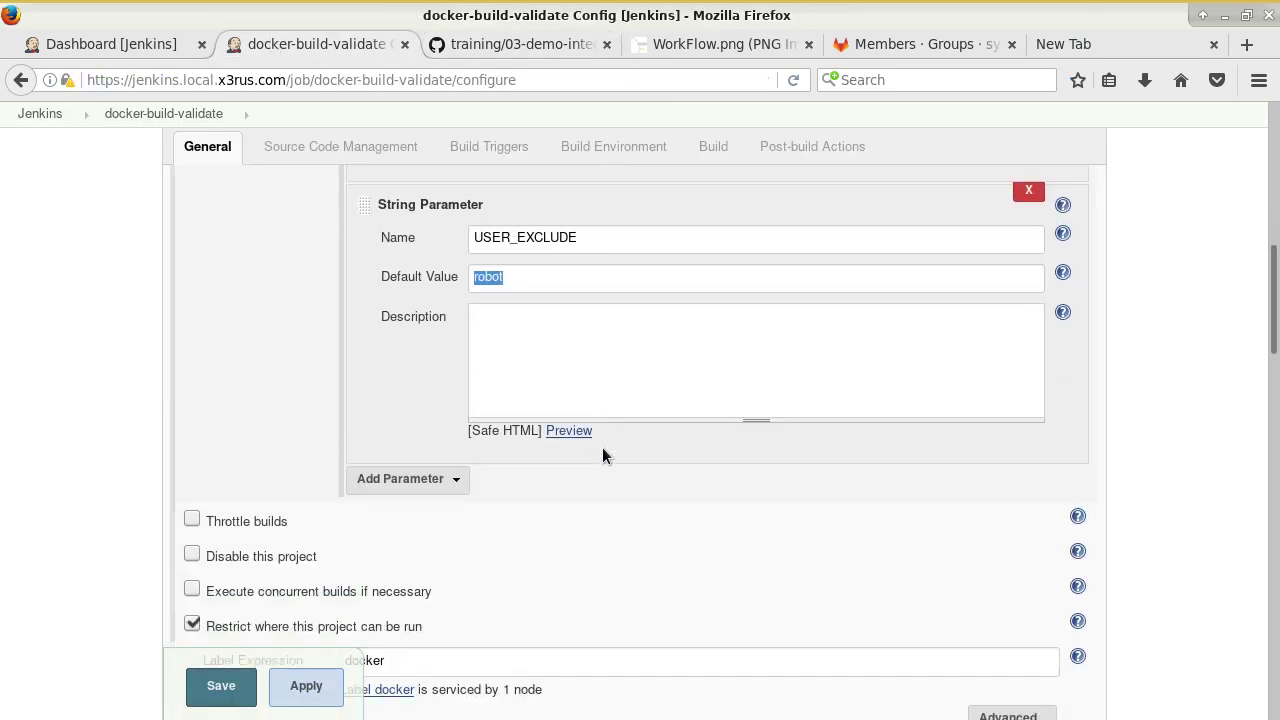
{"action": "scroll", "coordinate": [603, 451], "scroll_direction": "down", "scroll_amount": 5}
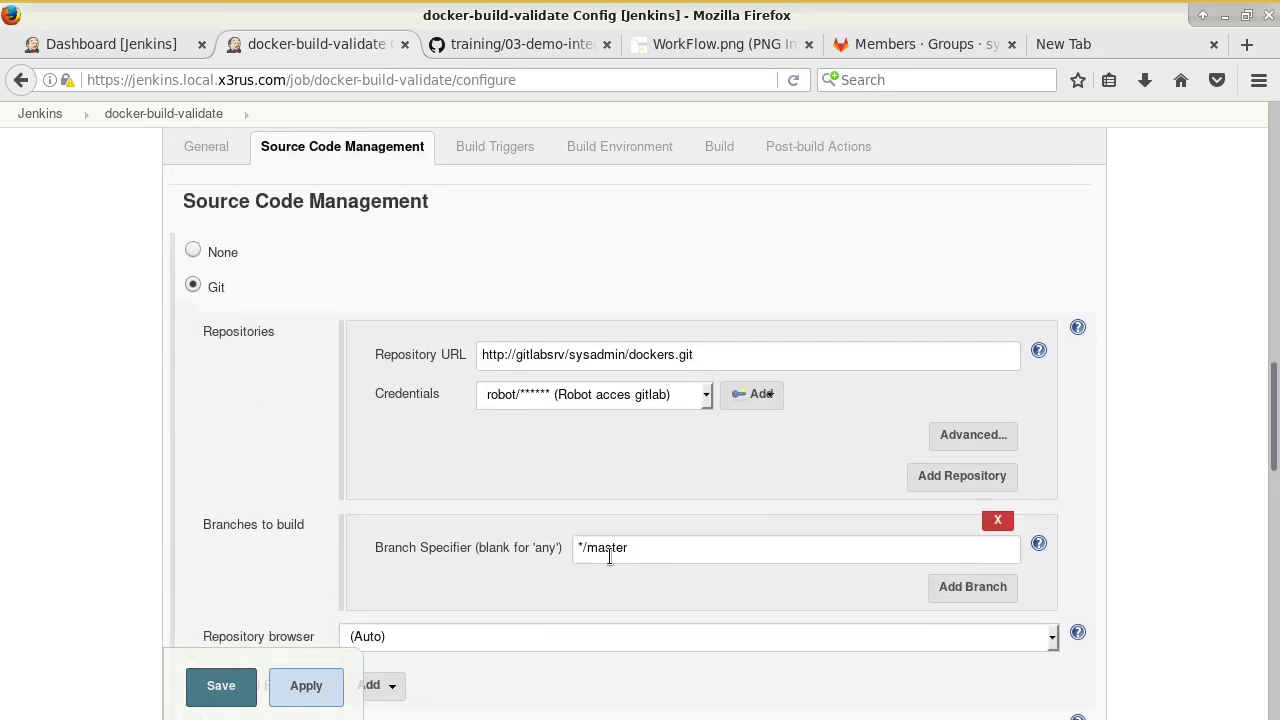
Scroll the GitHub write-up to the Build shell script ending with the gitBuildValidation.py call.
{"action": "left_click", "coordinate": [488, 48]}
{"action": "scroll", "coordinate": [797, 463], "scroll_direction": "down", "scroll_amount": 8}
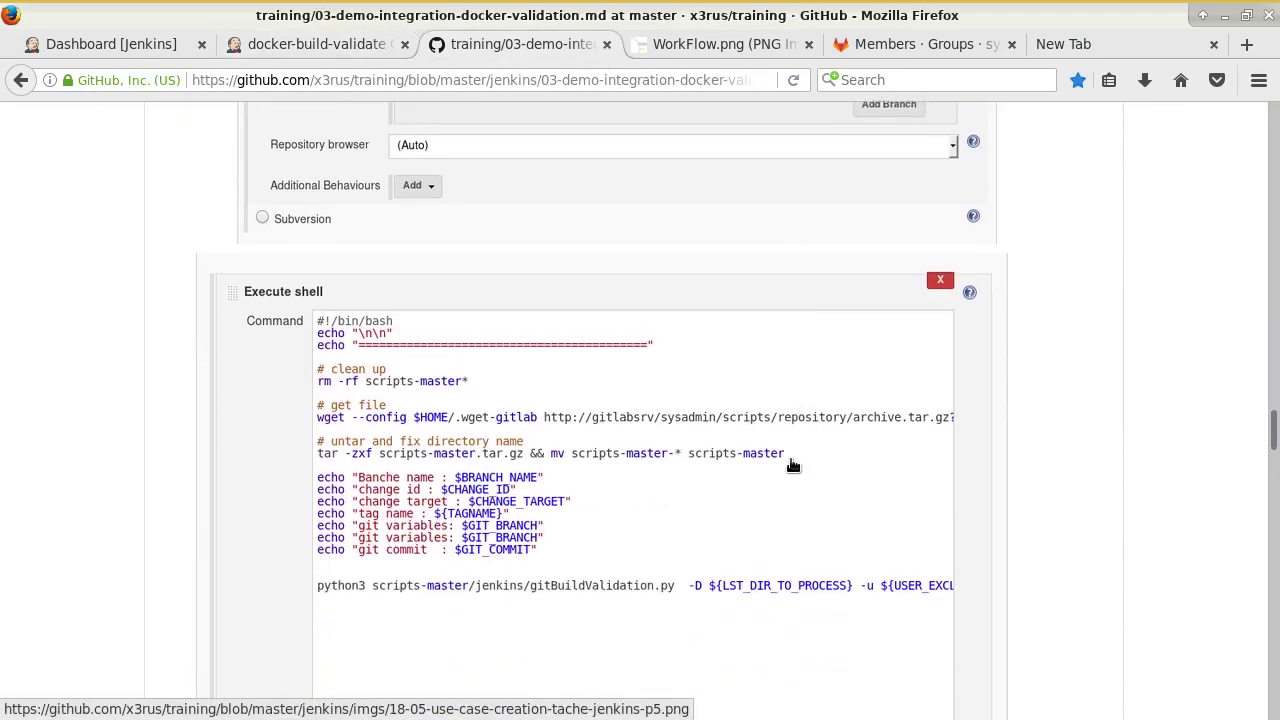
{"action": "scroll", "coordinate": [793, 457], "scroll_direction": "down", "scroll_amount": 3}
{"action": "scroll", "coordinate": [530, 380], "scroll_direction": "down", "scroll_amount": 6}
{"action": "scroll", "coordinate": [560, 402], "scroll_direction": "up", "scroll_amount": 7}
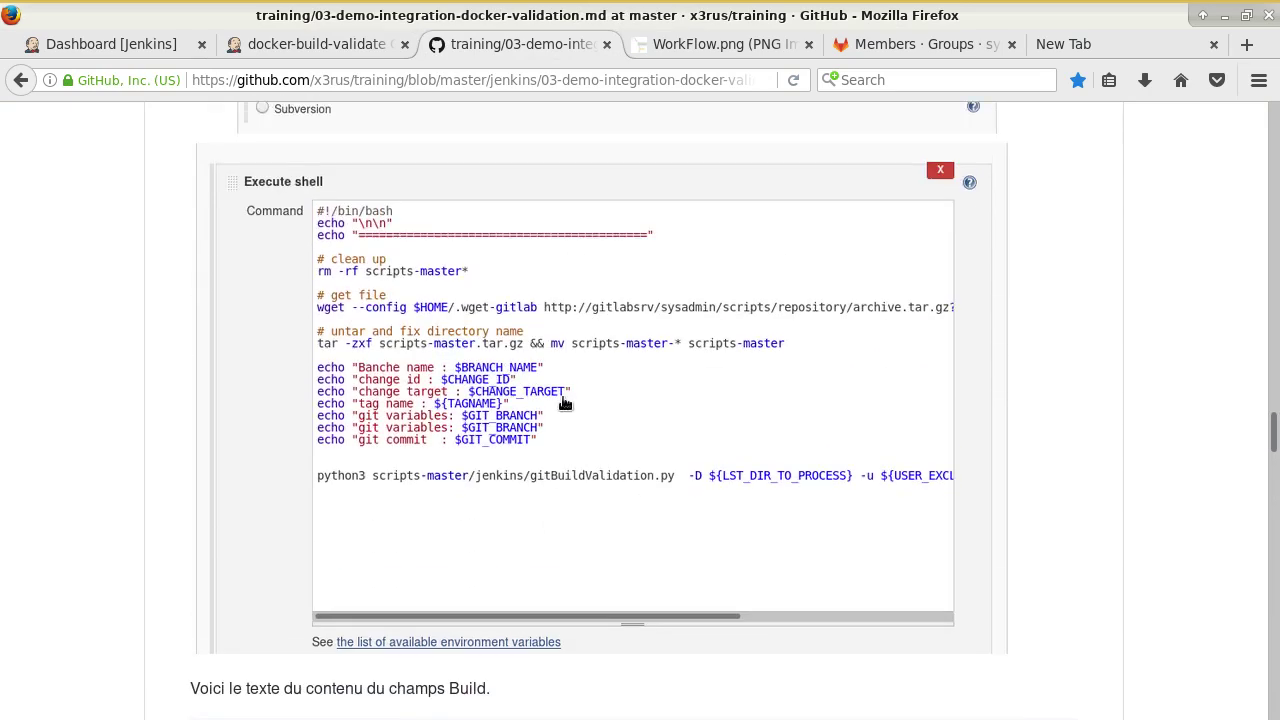
{"action": "scroll", "coordinate": [590, 350], "scroll_direction": "up", "scroll_amount": 1}
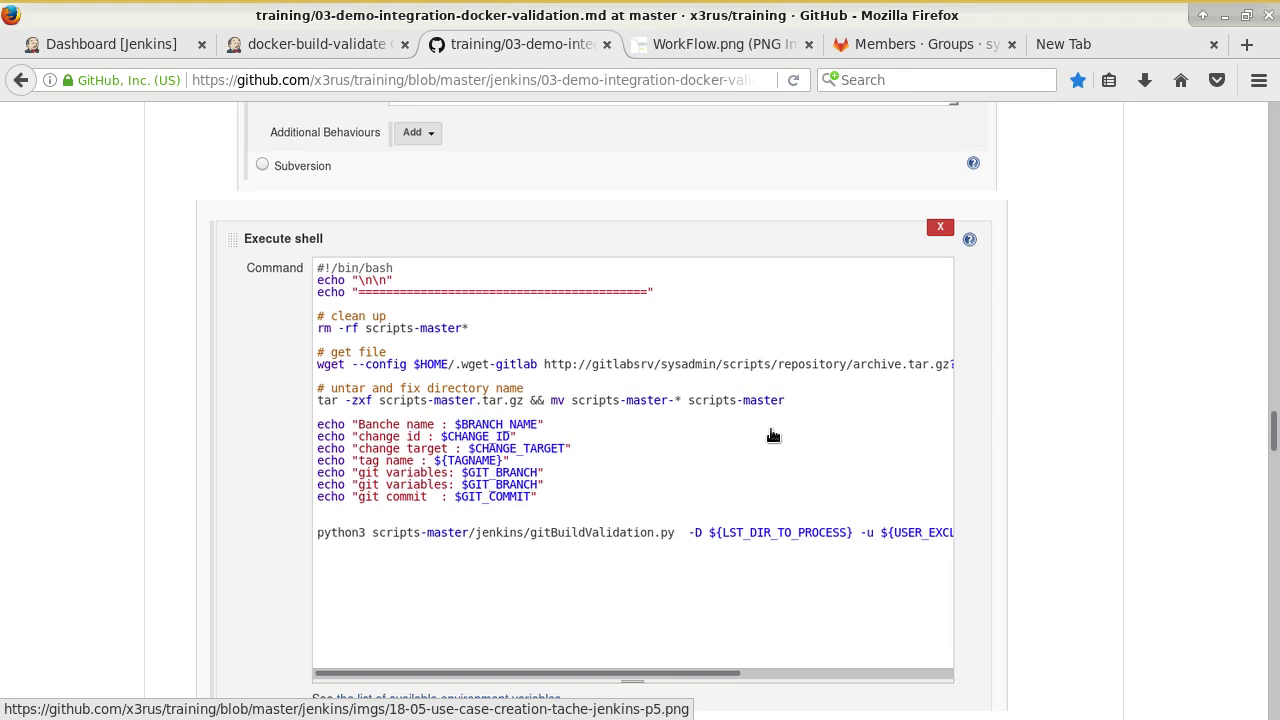
{"action": "scroll", "coordinate": [773, 427], "scroll_direction": "down", "scroll_amount": 10}
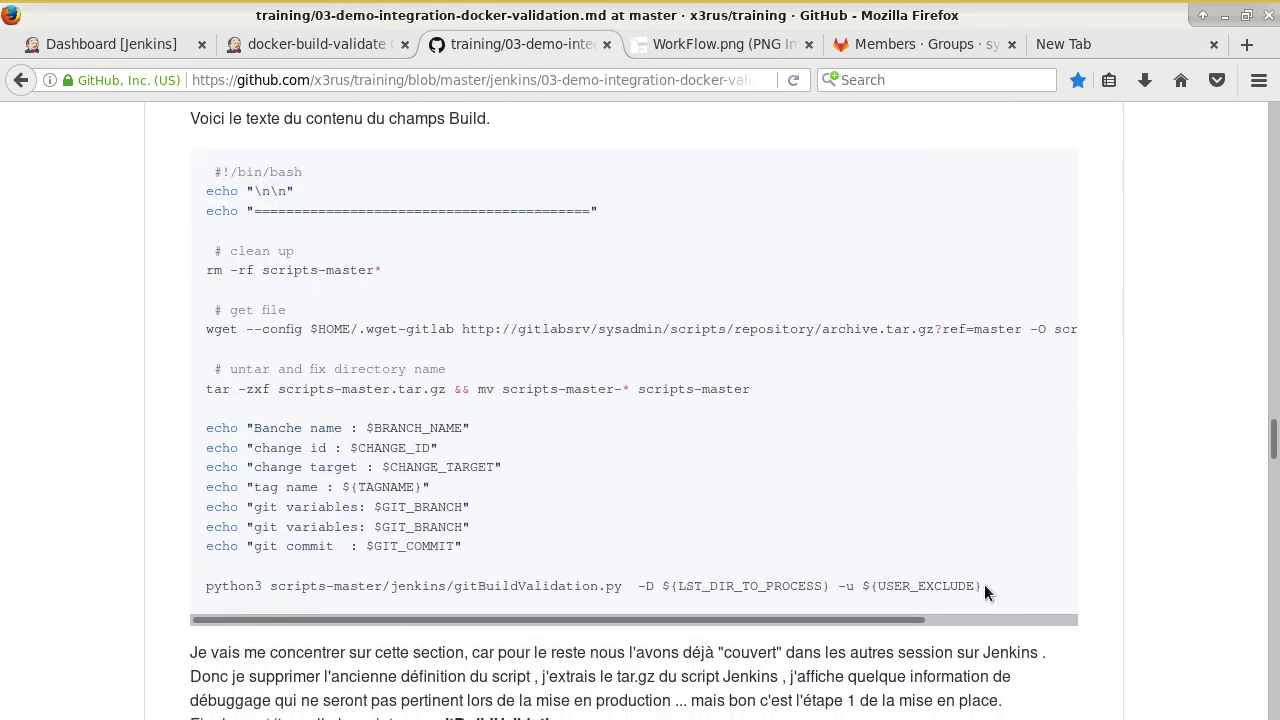
Copy the Build code block with the gitBuildValidation.py call and return to docker-build-validate's configuration.
{"action": "left_click_drag", "start_coordinate": [984, 584], "coordinate": [226, 178]}
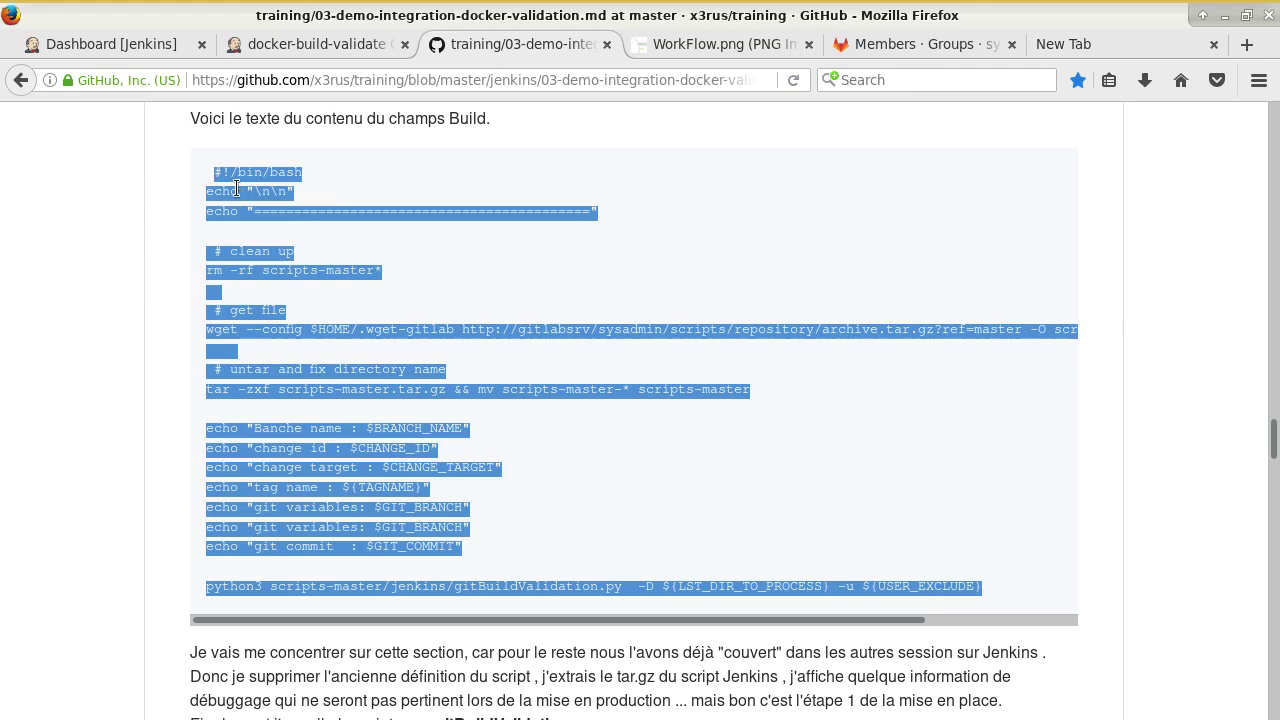
{"action": "key", "text": "alt+Tab"}
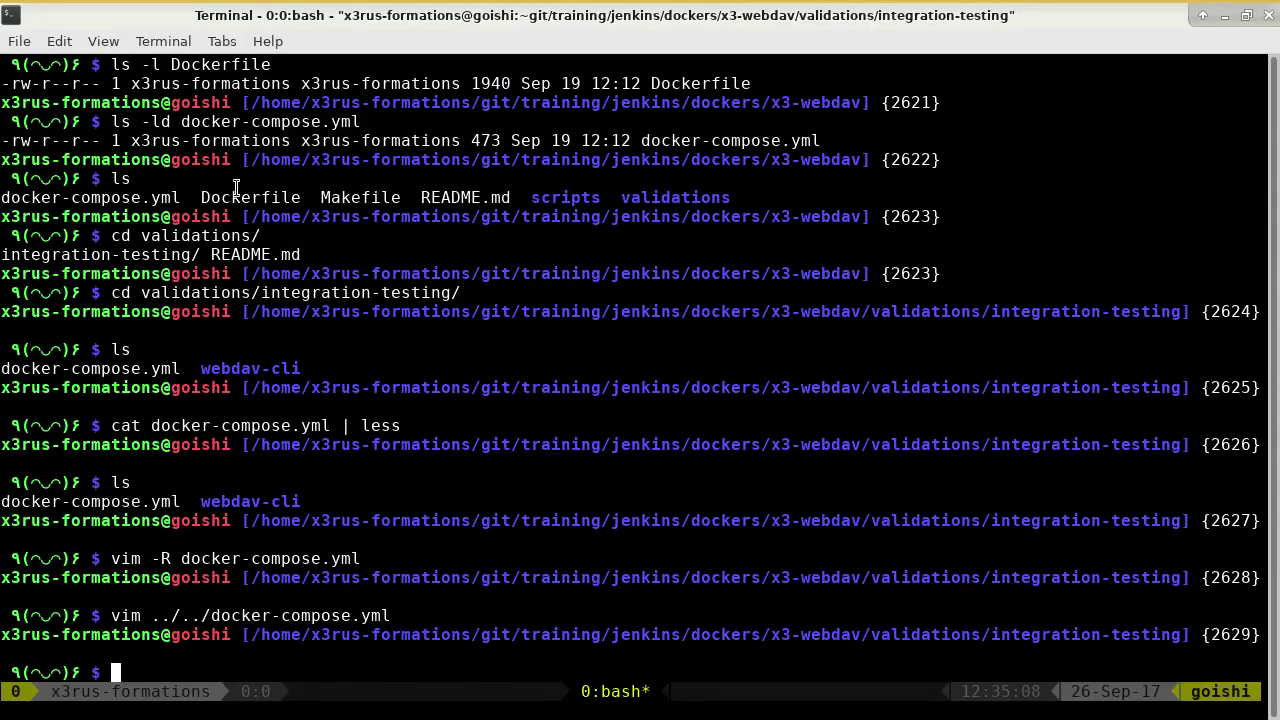
{"action": "key", "text": "alt+Tab"}
{"action": "left_click", "coordinate": [258, 47]}
Paste the copied script into Execute shell, removing the old cd/docker build lines and the duplicate #!/bin/bash.
{"action": "scroll", "coordinate": [450, 465], "scroll_direction": "down", "scroll_amount": 10}
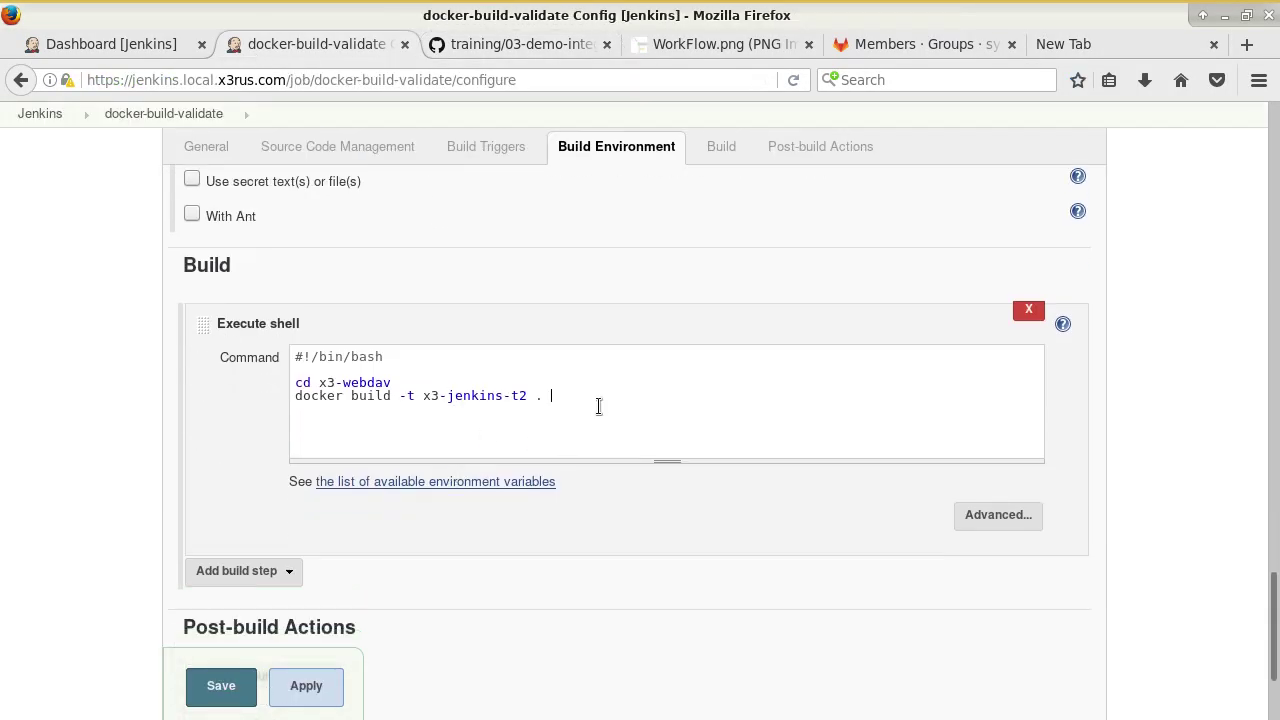
{"action": "key", "text": "ctrl+v"}
{"action": "scroll", "coordinate": [597, 406], "scroll_direction": "up", "scroll_amount": 5}
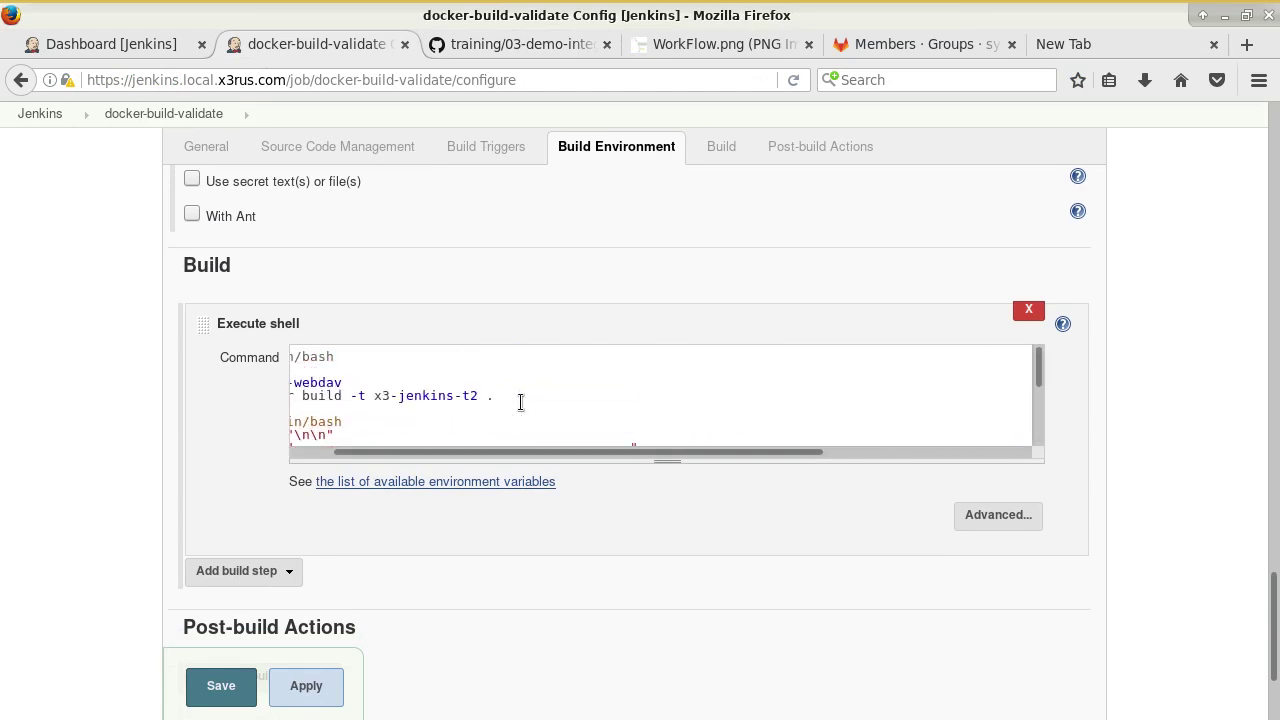
{"action": "scroll", "coordinate": [346, 451], "scroll_direction": "left", "scroll_amount": 2}
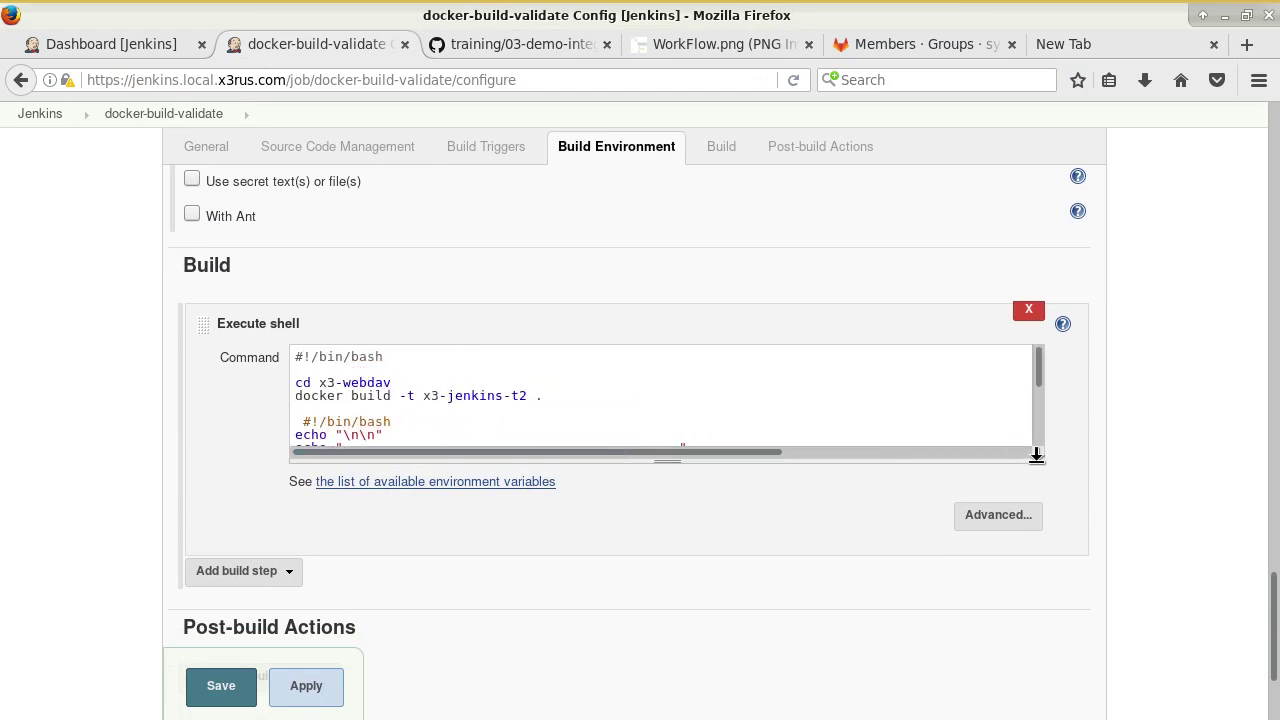
{"action": "left_click_drag", "start_coordinate": [1036, 454], "coordinate": [1036, 682]}
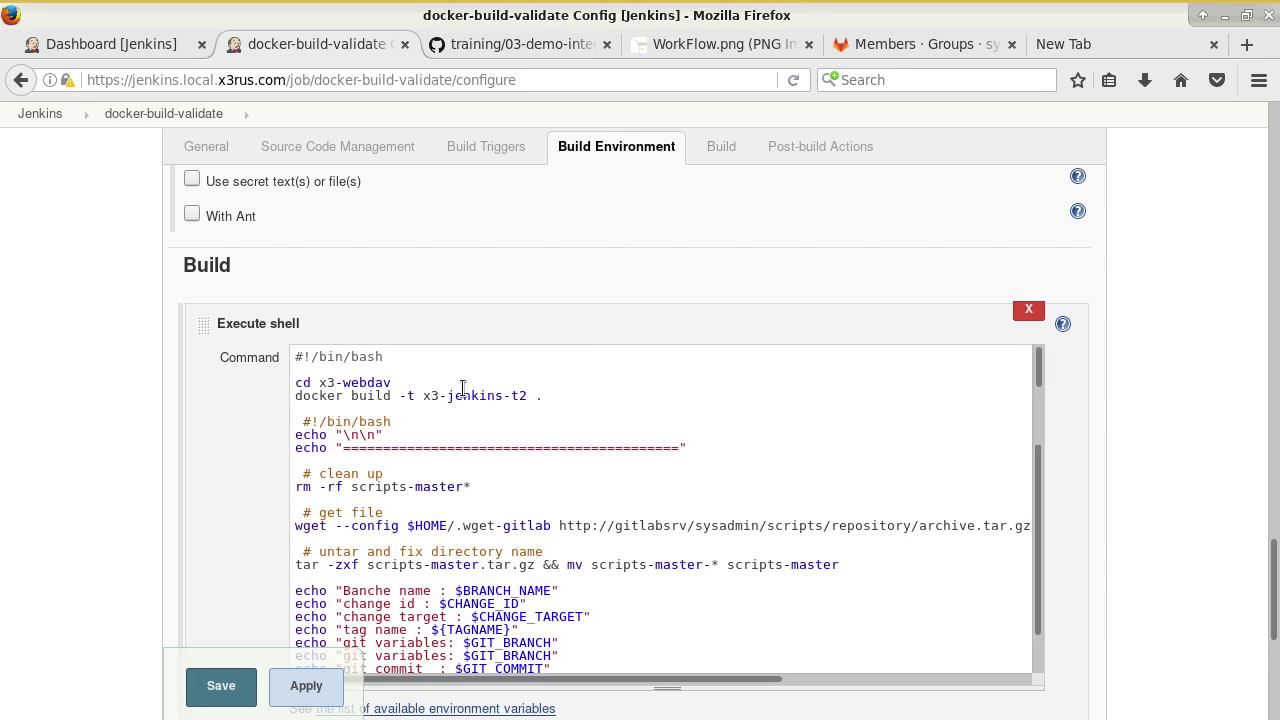
{"action": "left_click_drag", "start_coordinate": [606, 400], "coordinate": [286, 380]}
{"action": "key", "text": "BackSpace"}
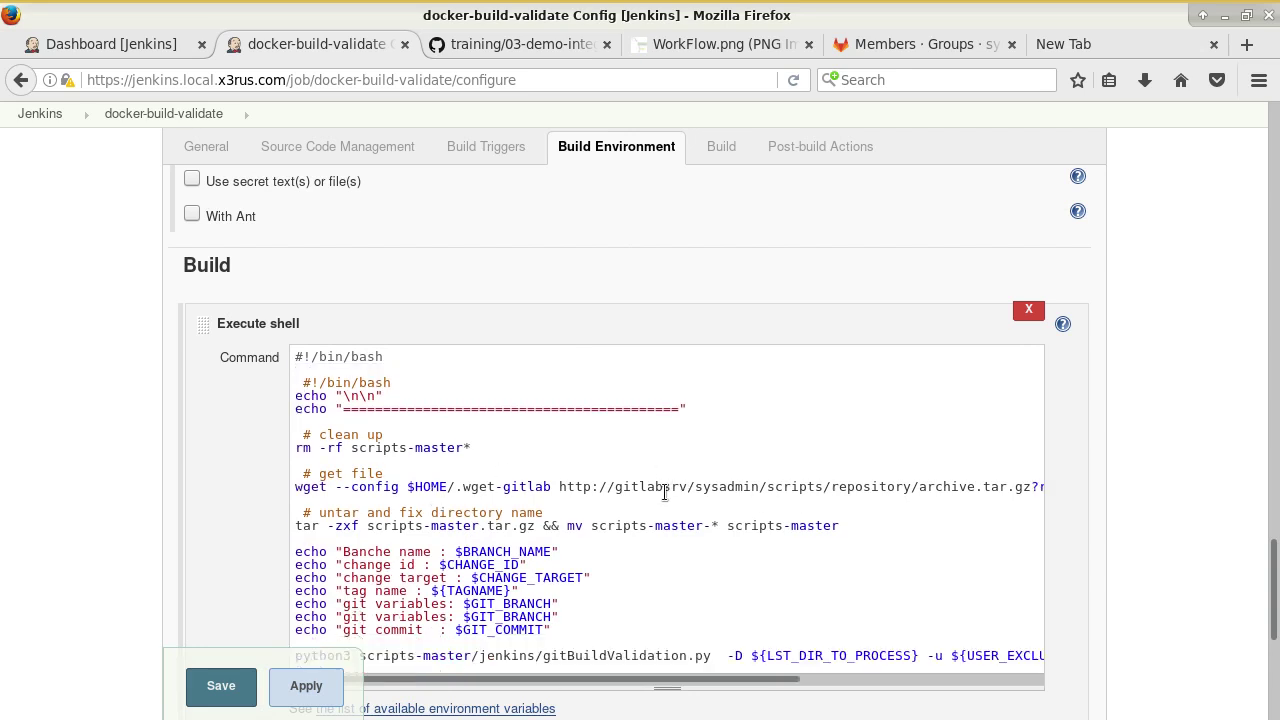
{"action": "left_click_drag", "start_coordinate": [616, 486], "coordinate": [682, 487]}
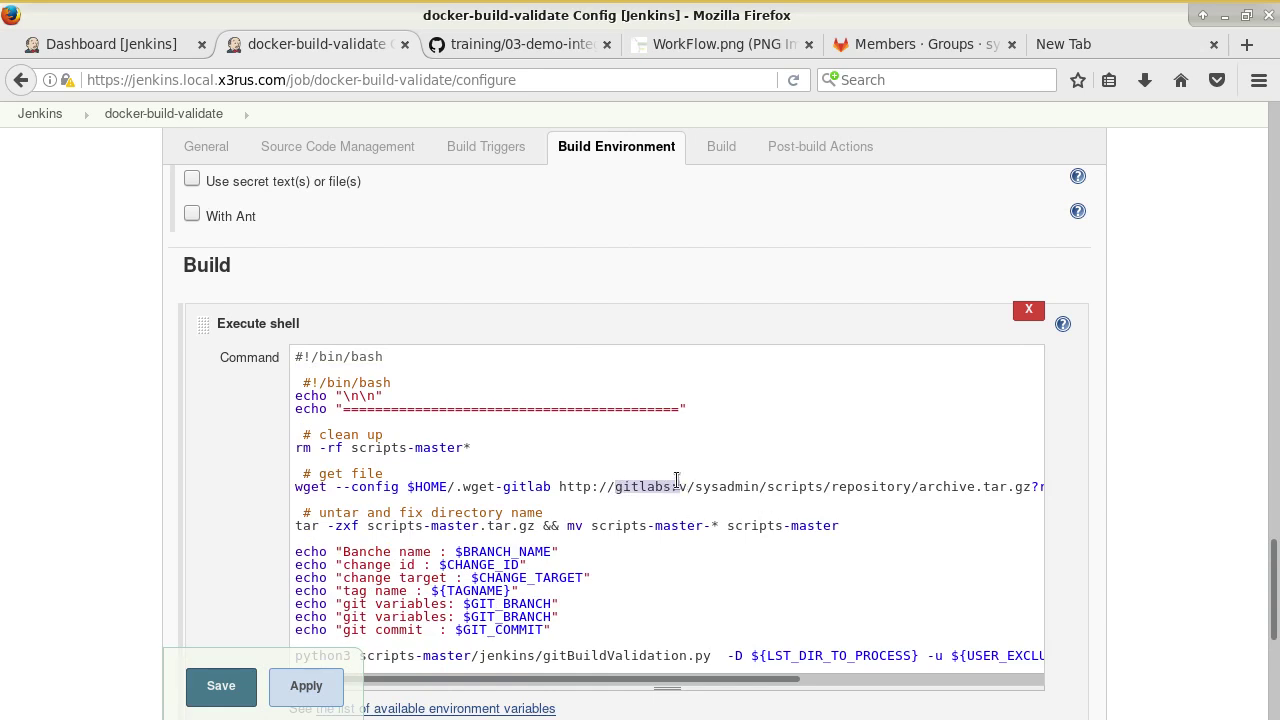
{"action": "left_click", "coordinate": [454, 392]}
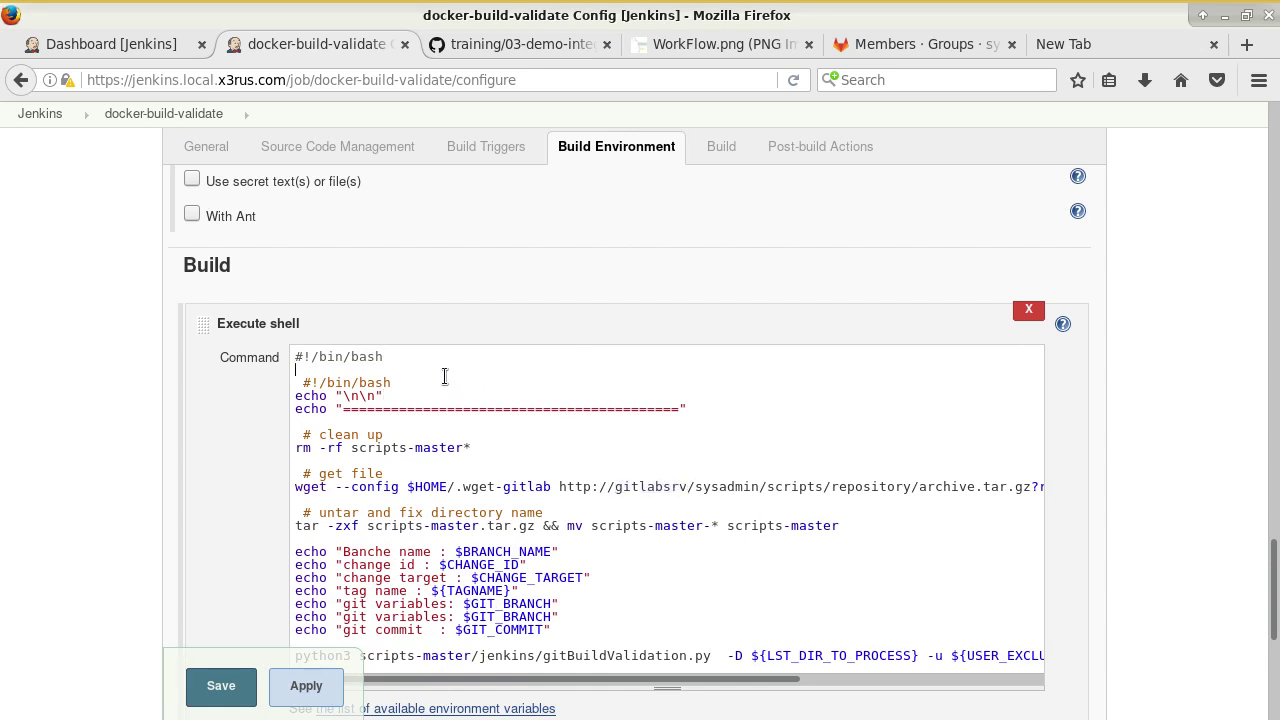
{"action": "triple_click", "coordinate": [445, 376]}
{"action": "key", "text": "BackSpace"}
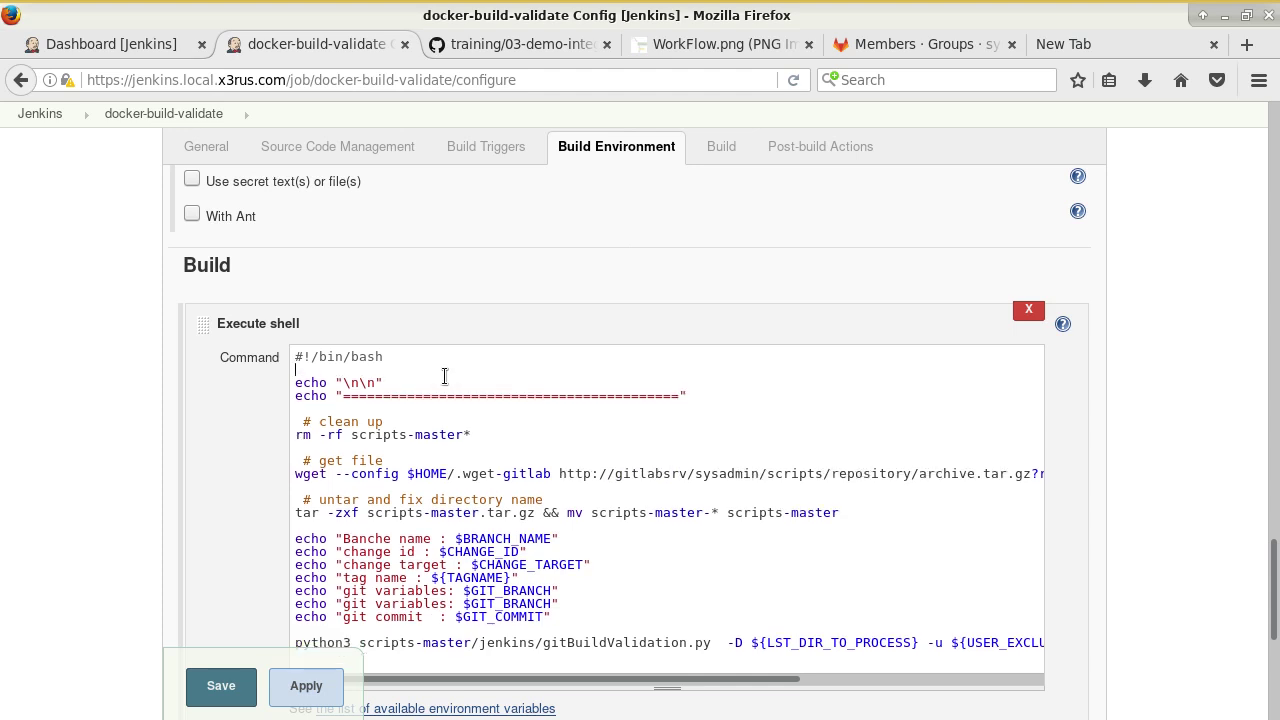
Check the shell command against the GitHub tutorial's code, then save the job configuration.
{"action": "scroll", "coordinate": [445, 376], "scroll_direction": "down", "scroll_amount": 2}
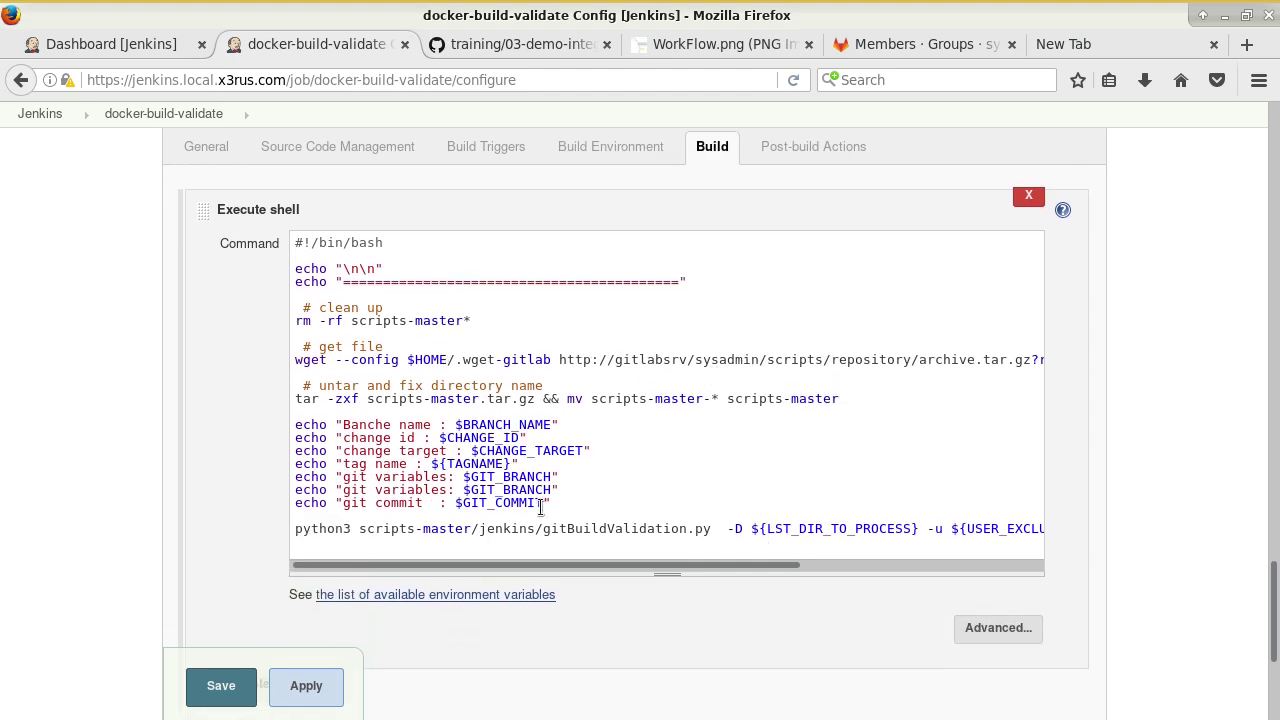
{"action": "left_click_drag", "start_coordinate": [564, 528], "coordinate": [644, 528]}
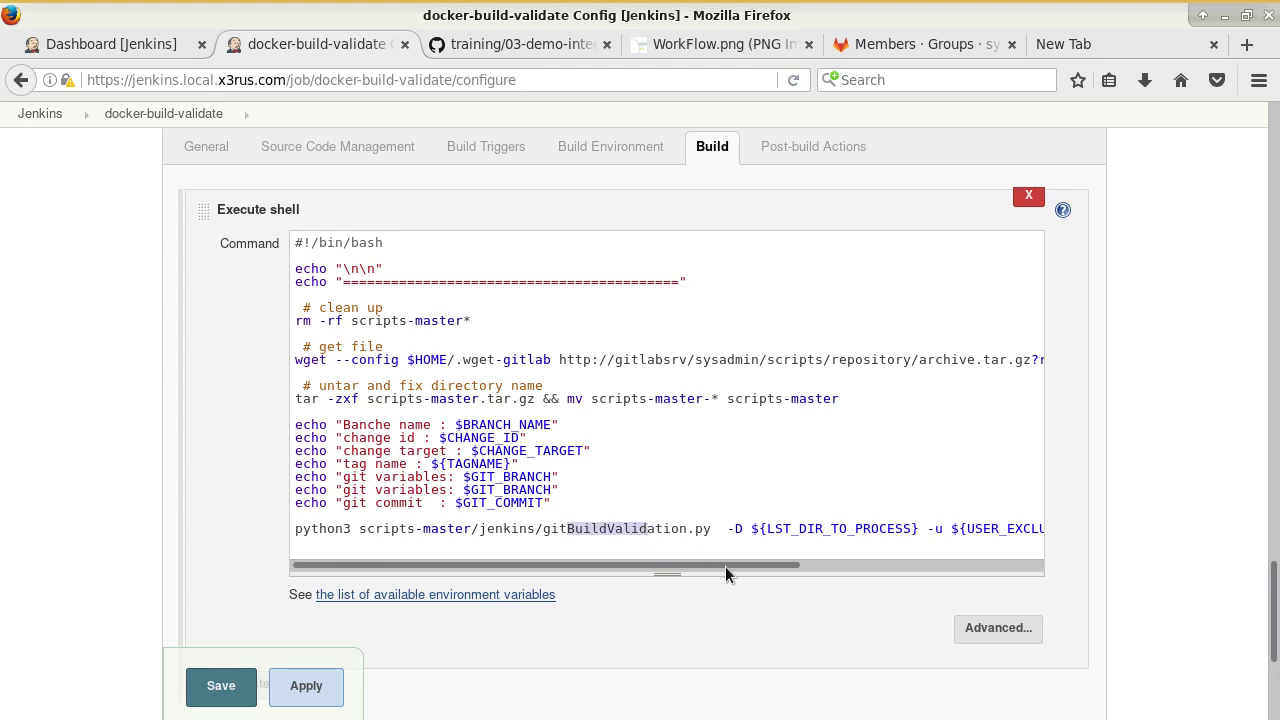
{"action": "left_click_drag", "start_coordinate": [766, 566], "coordinate": [770, 573]}
{"action": "scroll", "coordinate": [770, 573], "scroll_direction": "right", "scroll_amount": 5}
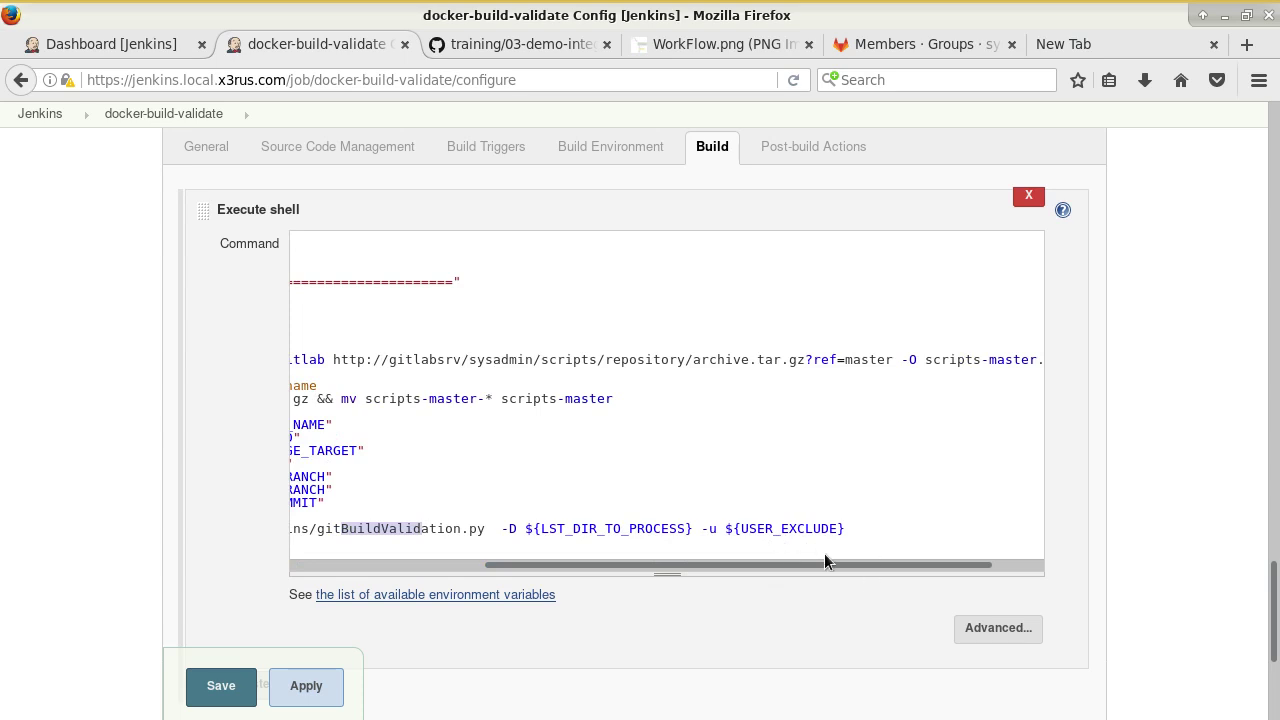
{"action": "scroll", "coordinate": [778, 566], "scroll_direction": "left", "scroll_amount": 5}
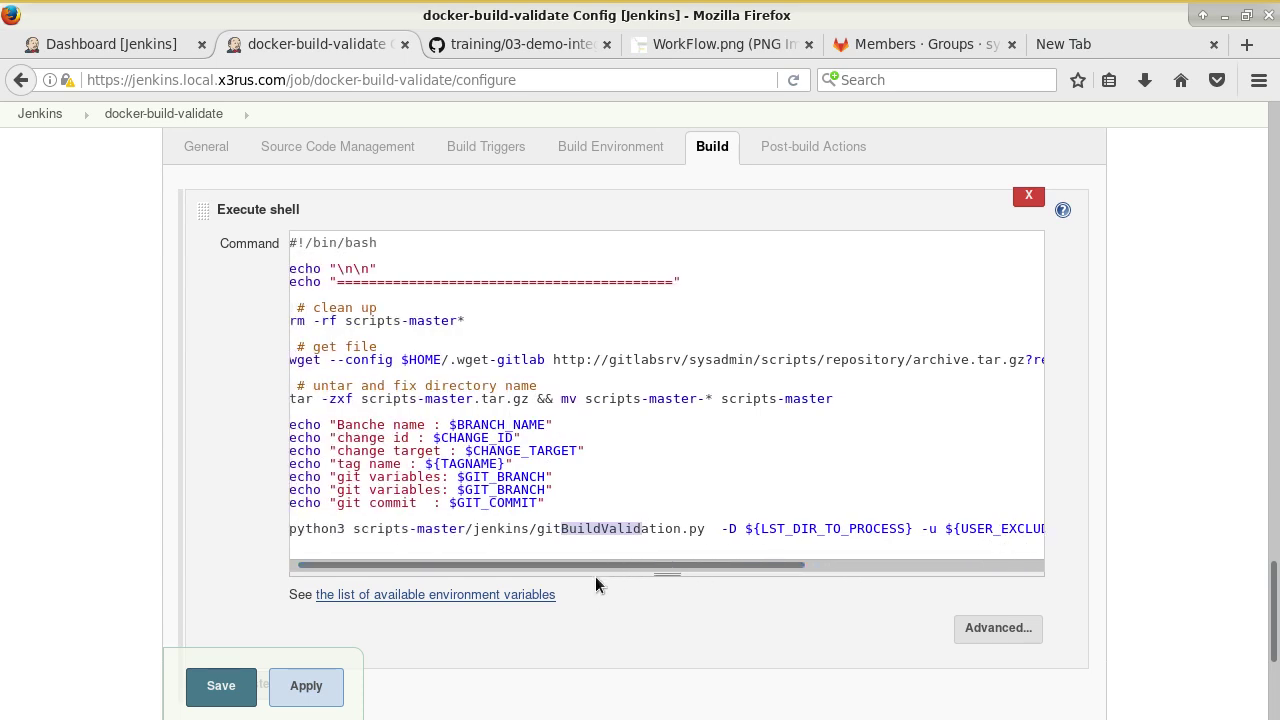
{"action": "scroll", "coordinate": [620, 566], "scroll_direction": "right", "scroll_amount": 2}
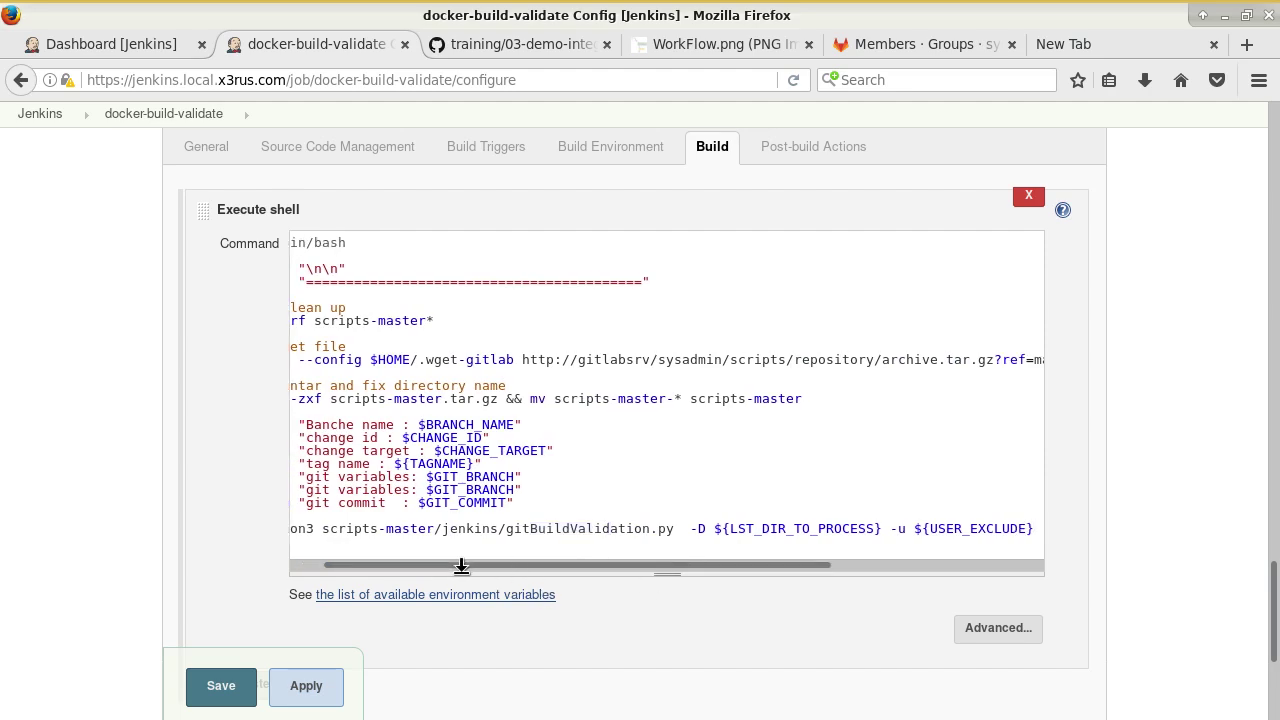
{"action": "scroll", "coordinate": [423, 564], "scroll_direction": "left", "scroll_amount": 2}
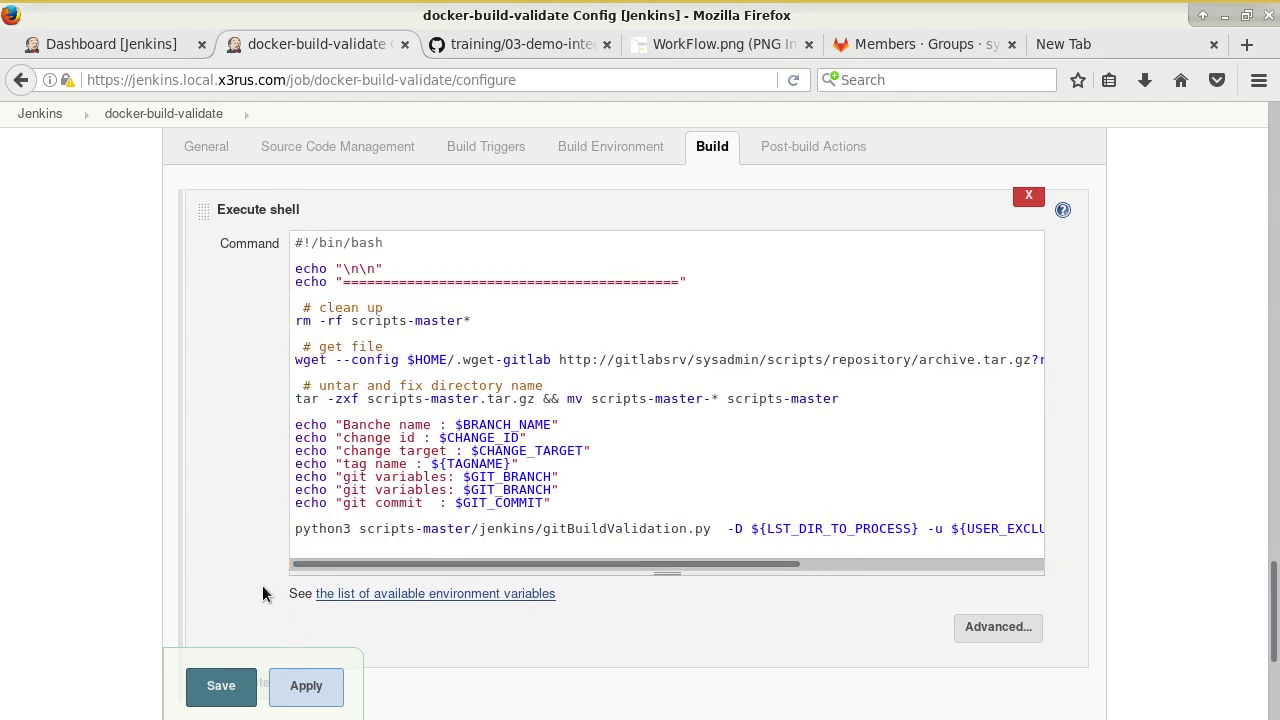
{"action": "scroll", "coordinate": [268, 596], "scroll_direction": "down", "scroll_amount": 5}
{"action": "left_click", "coordinate": [510, 44]}
{"action": "scroll", "coordinate": [595, 380], "scroll_direction": "down", "scroll_amount": 6}
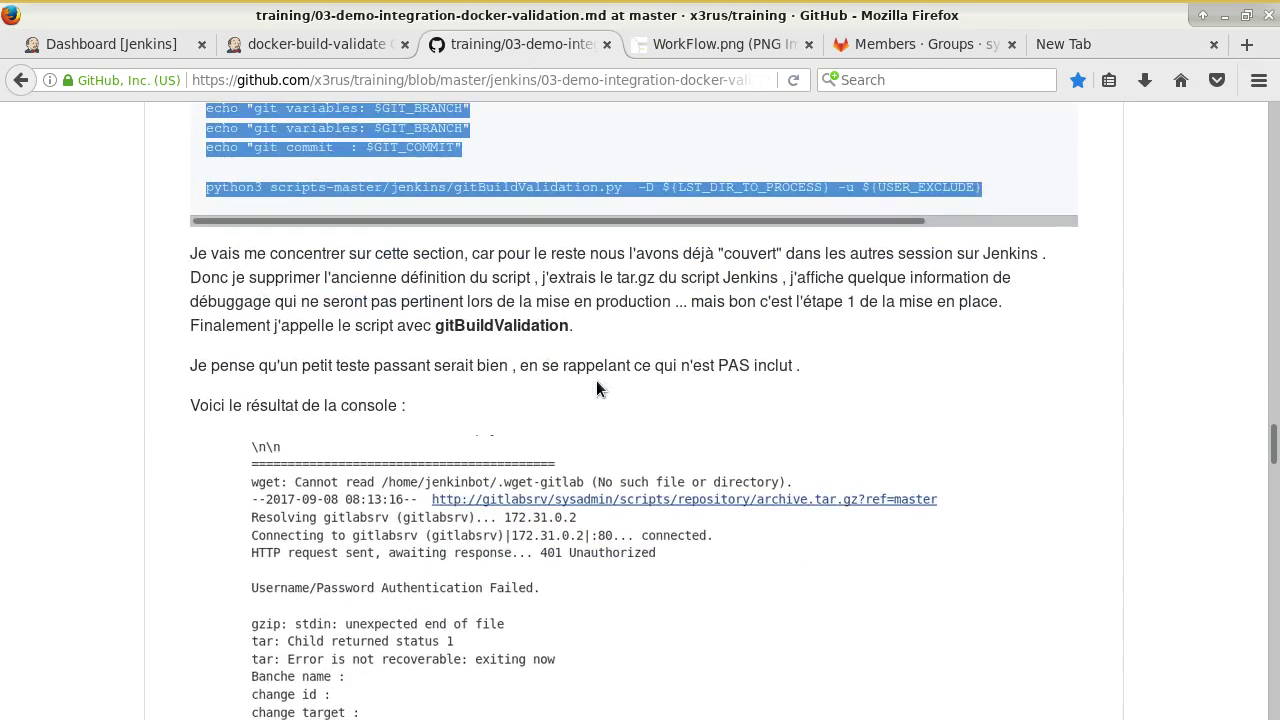
{"action": "left_click", "coordinate": [649, 365]}
{"action": "scroll", "coordinate": [649, 365], "scroll_direction": "down", "scroll_amount": 4}
{"action": "left_click", "coordinate": [338, 44]}
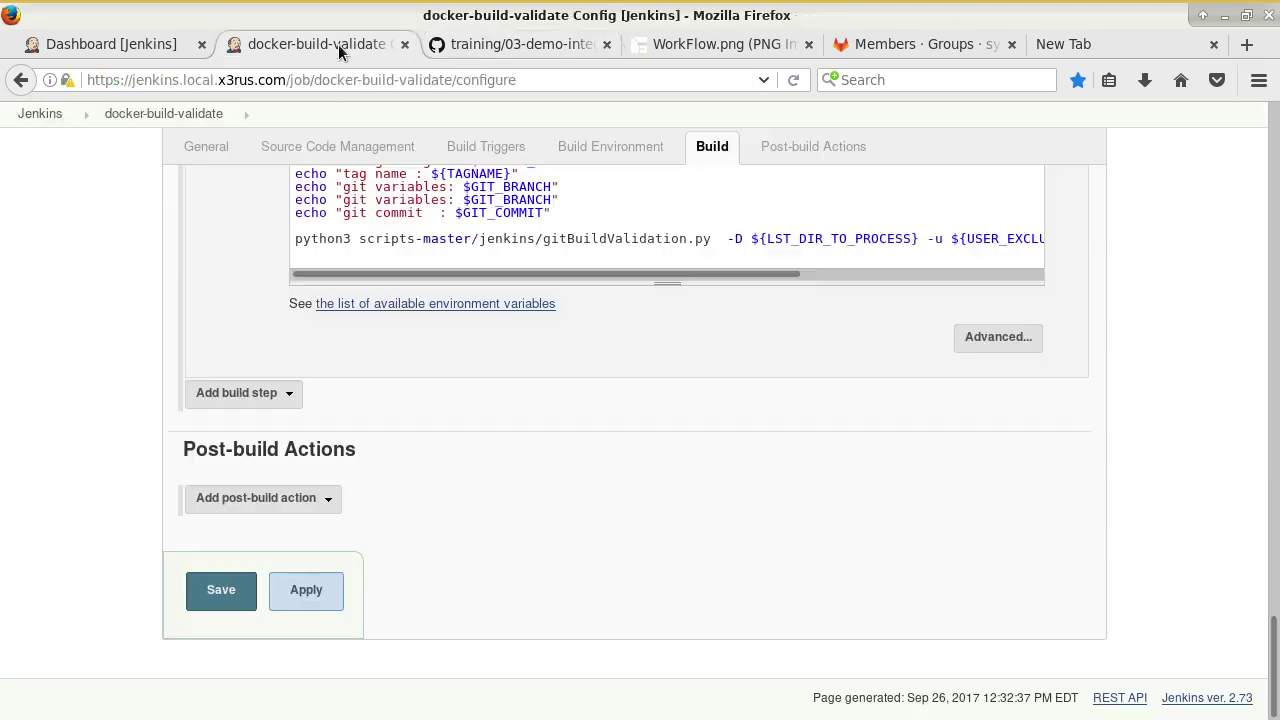
{"action": "left_click", "coordinate": [216, 592]}
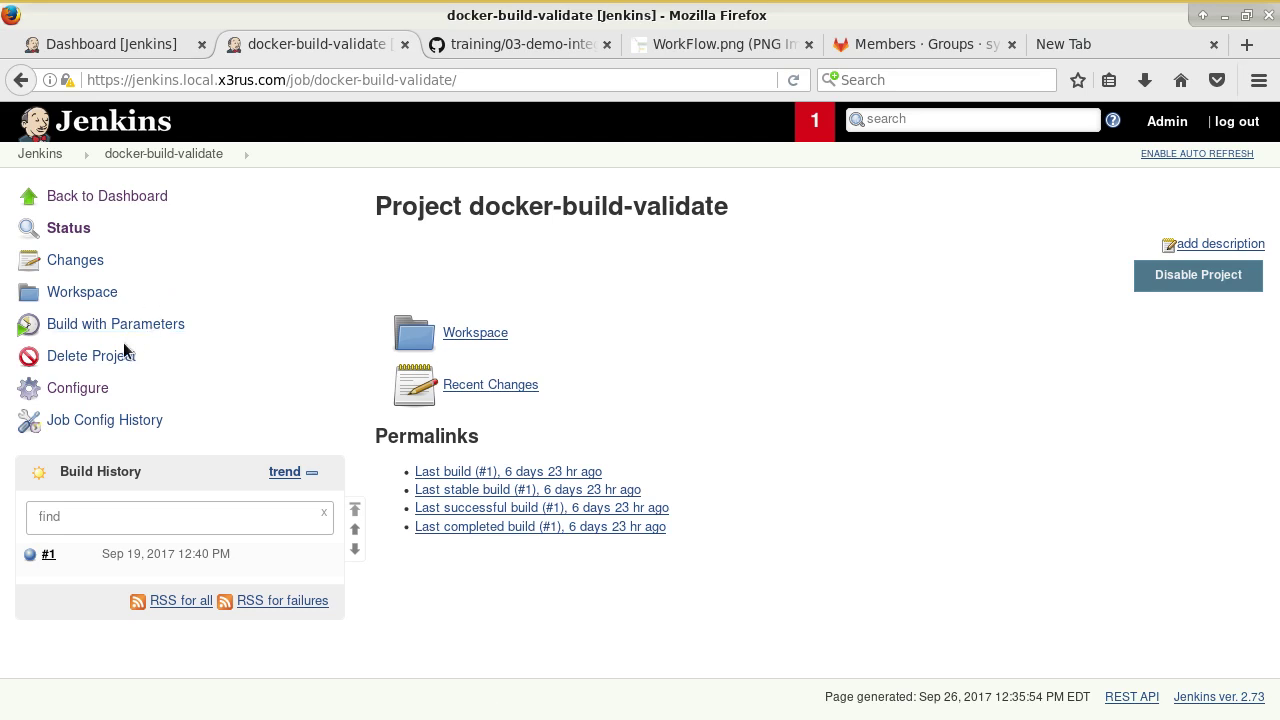
Build docker-build-validate with x3-webdav and robot, then open build #2's console output.
{"action": "left_click", "coordinate": [125, 328]}
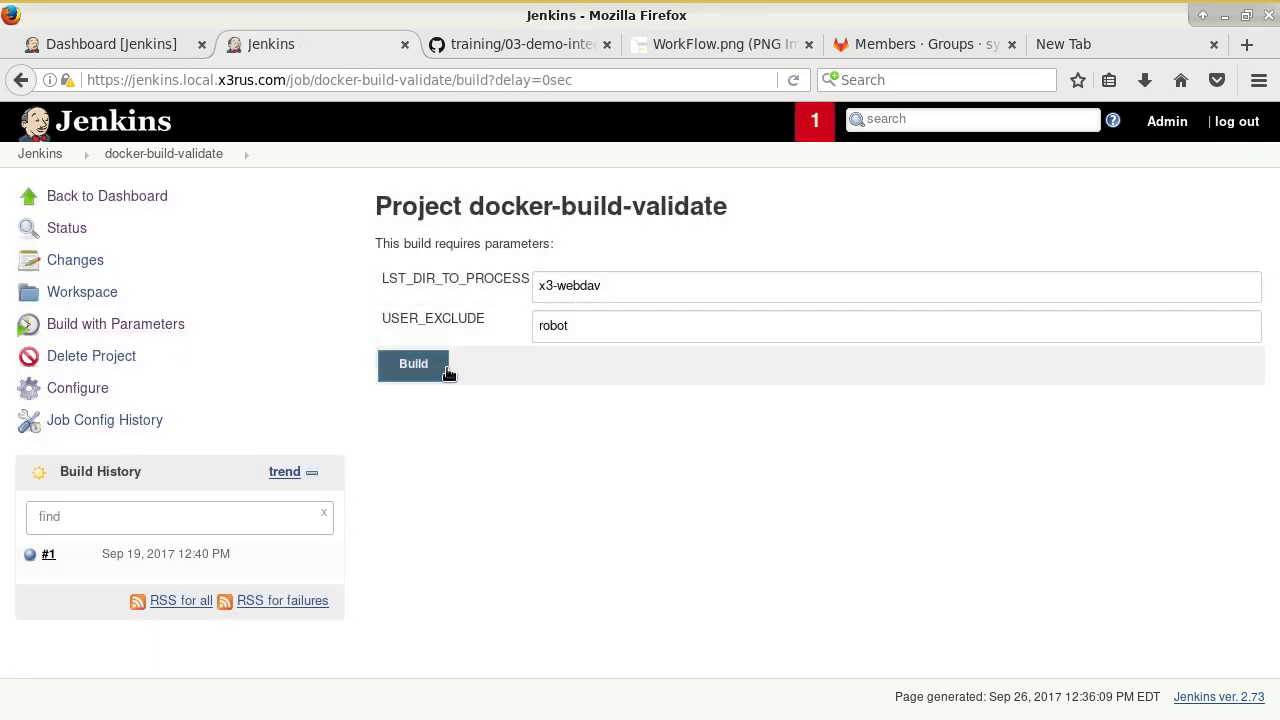
{"action": "left_click", "coordinate": [420, 368]}
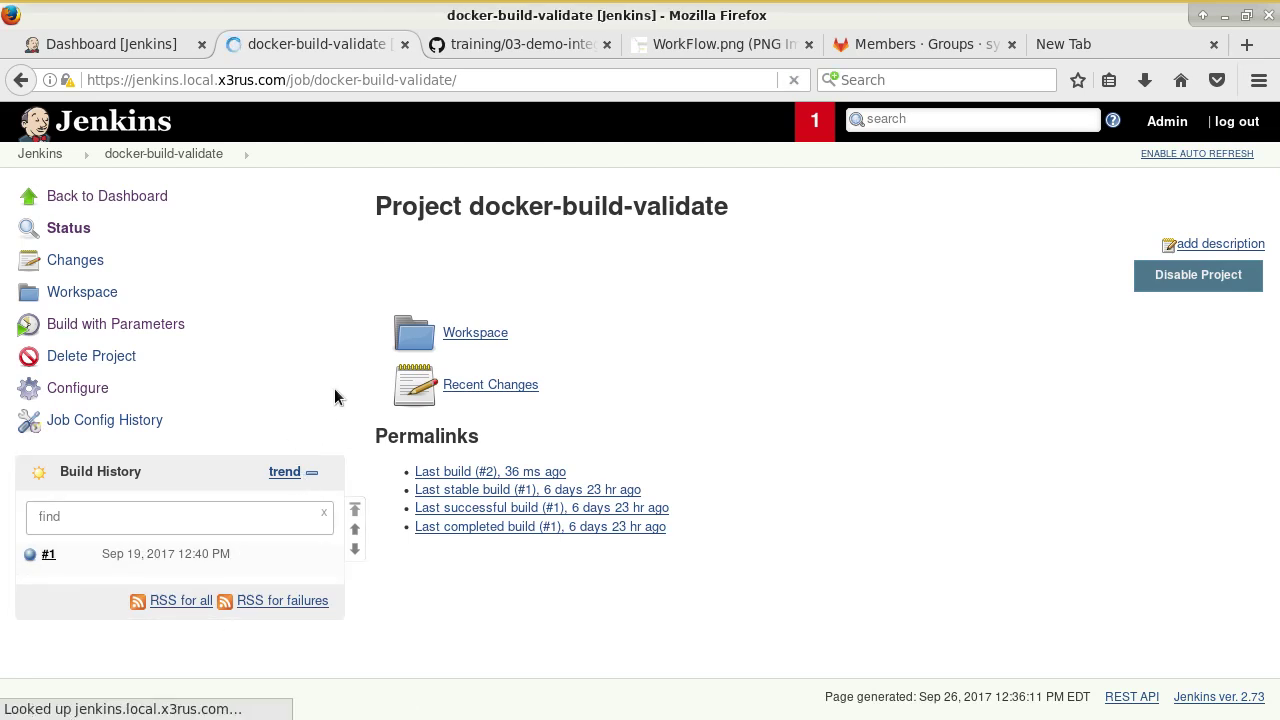
{"action": "left_click", "coordinate": [236, 568]}
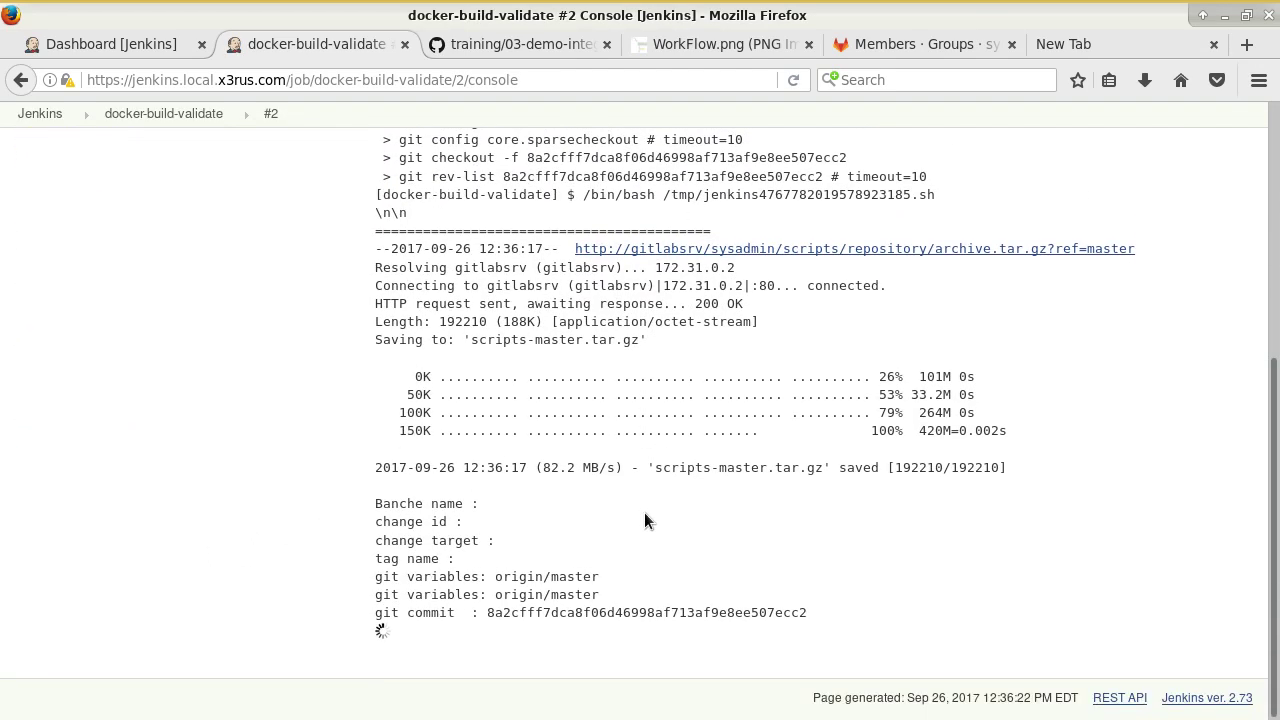
In the GitHub tutorial, highlight the cat command's path and the wget-gitlab file name.
{"action": "left_click", "coordinate": [514, 45]}
{"action": "scroll", "coordinate": [437, 372], "scroll_direction": "down", "scroll_amount": 5}
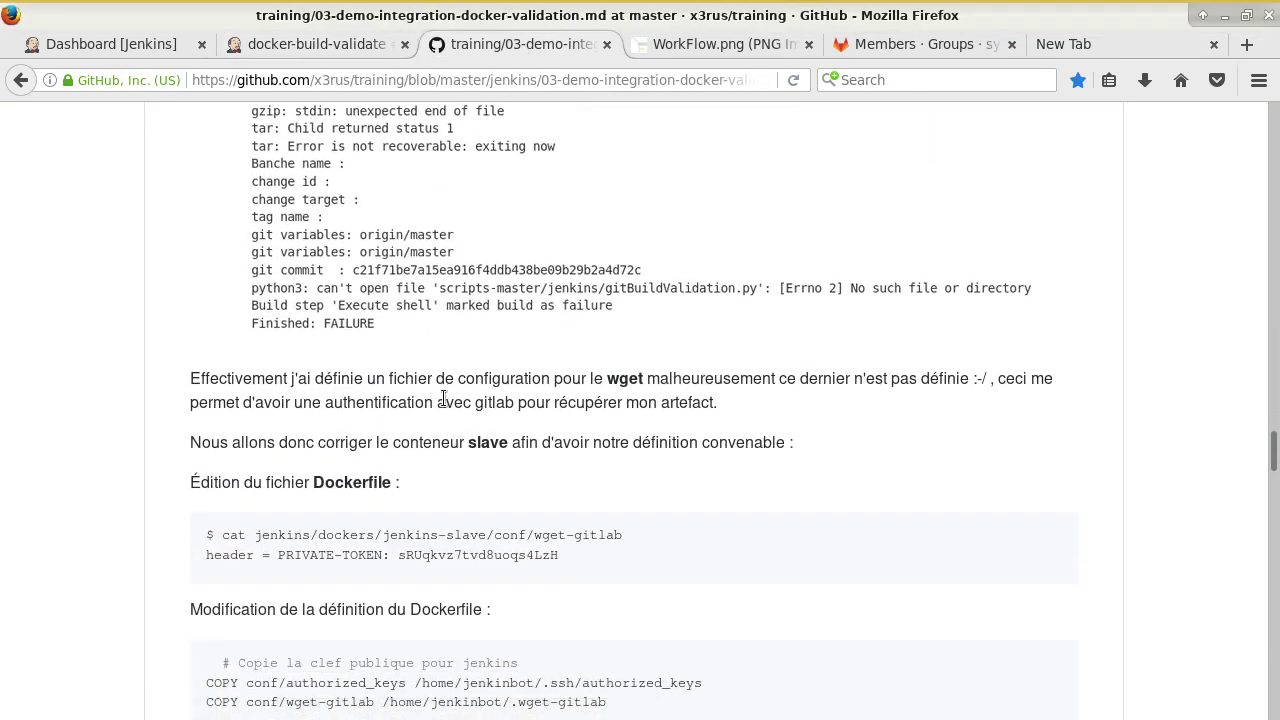
{"action": "scroll", "coordinate": [437, 372], "scroll_direction": "up", "scroll_amount": 4}
{"action": "scroll", "coordinate": [583, 464], "scroll_direction": "up", "scroll_amount": 3}
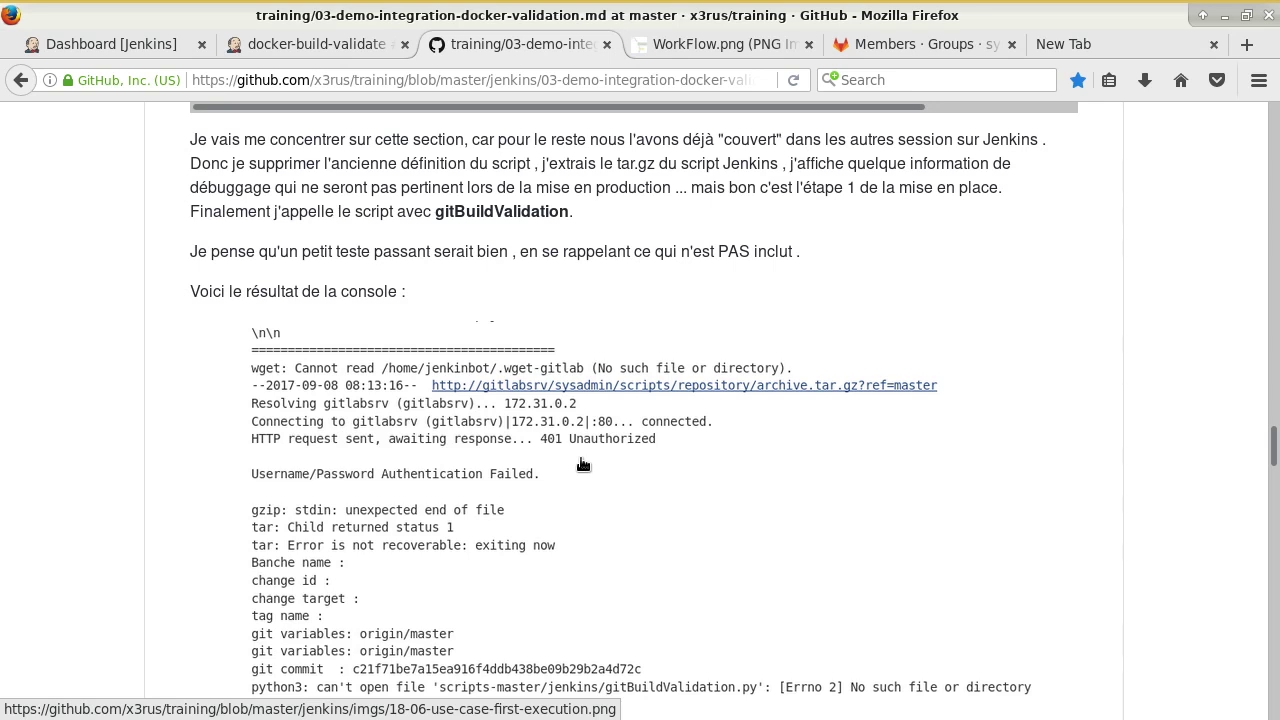
{"action": "scroll", "coordinate": [583, 464], "scroll_direction": "down", "scroll_amount": 8}
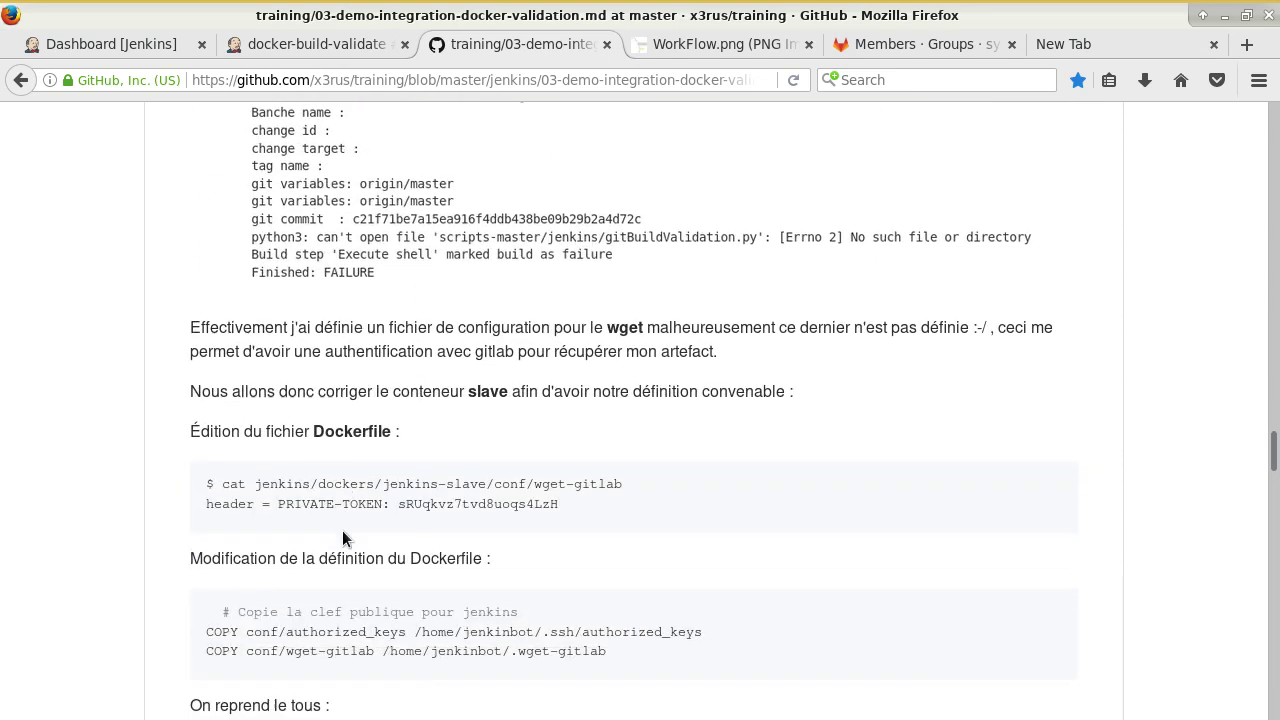
{"action": "scroll", "coordinate": [342, 538], "scroll_direction": "down", "scroll_amount": 1}
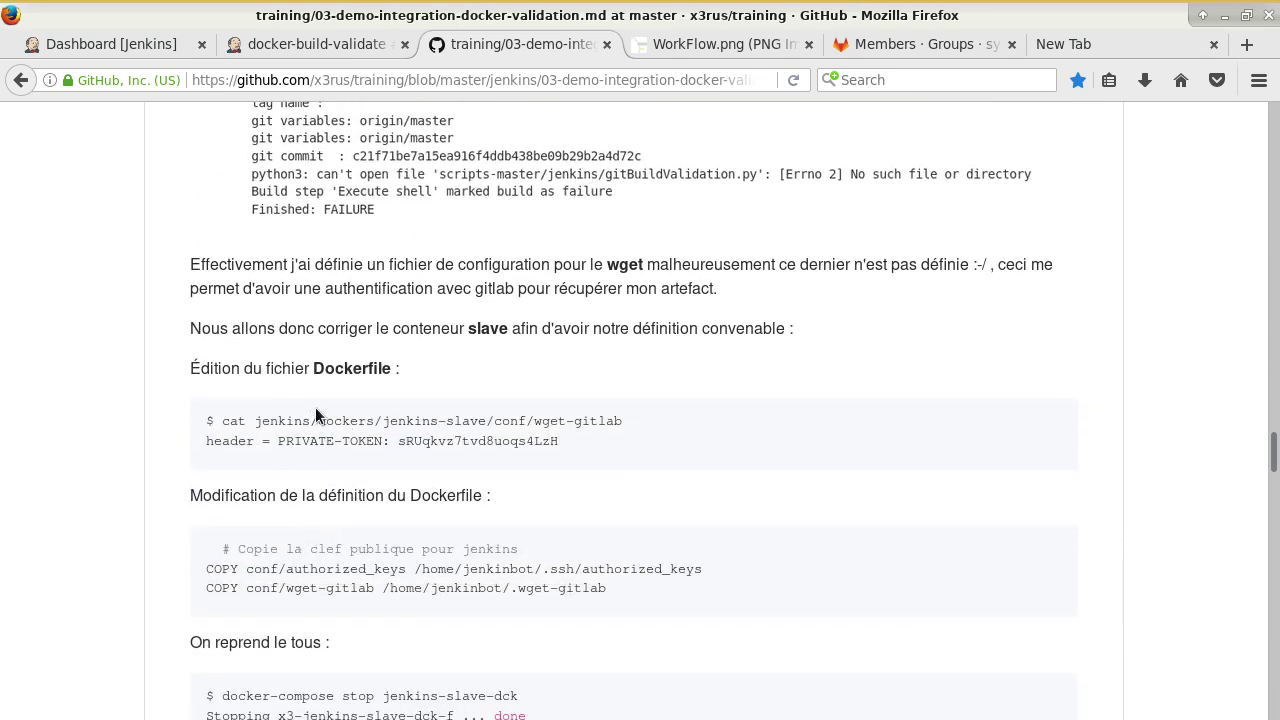
{"action": "left_click_drag", "start_coordinate": [454, 421], "coordinate": [548, 422]}
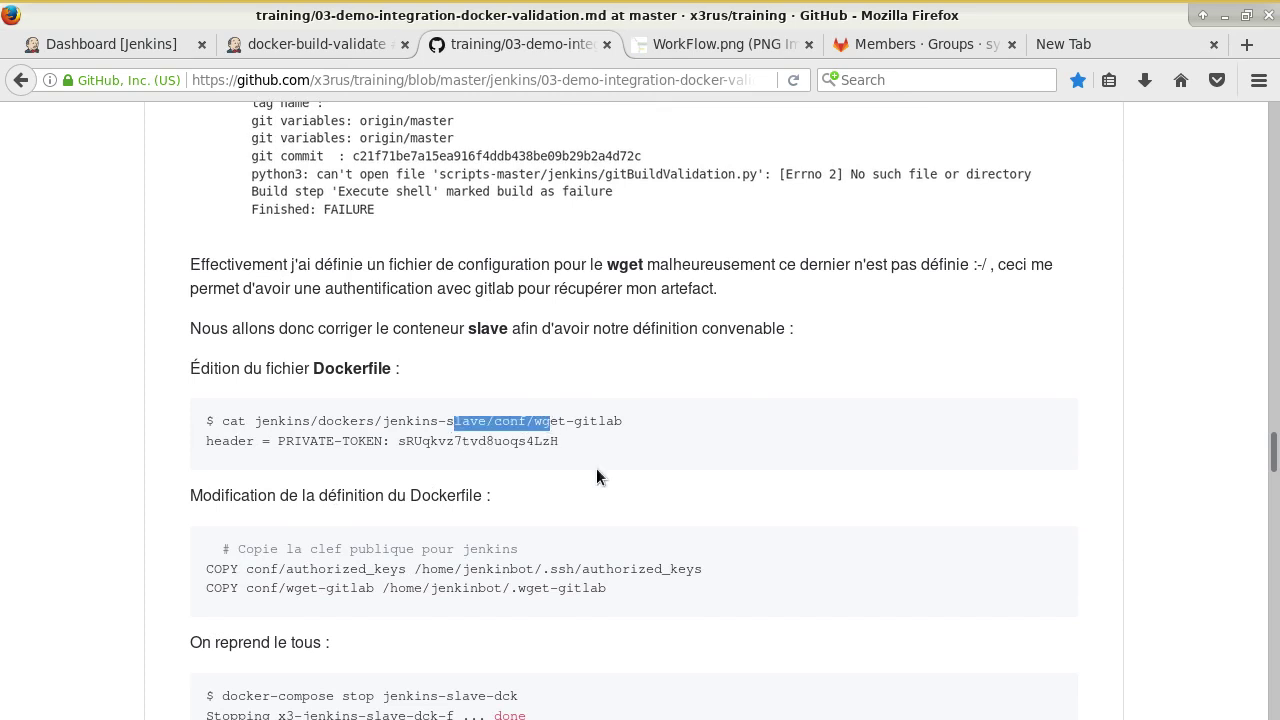
{"action": "left_click", "coordinate": [427, 441]}
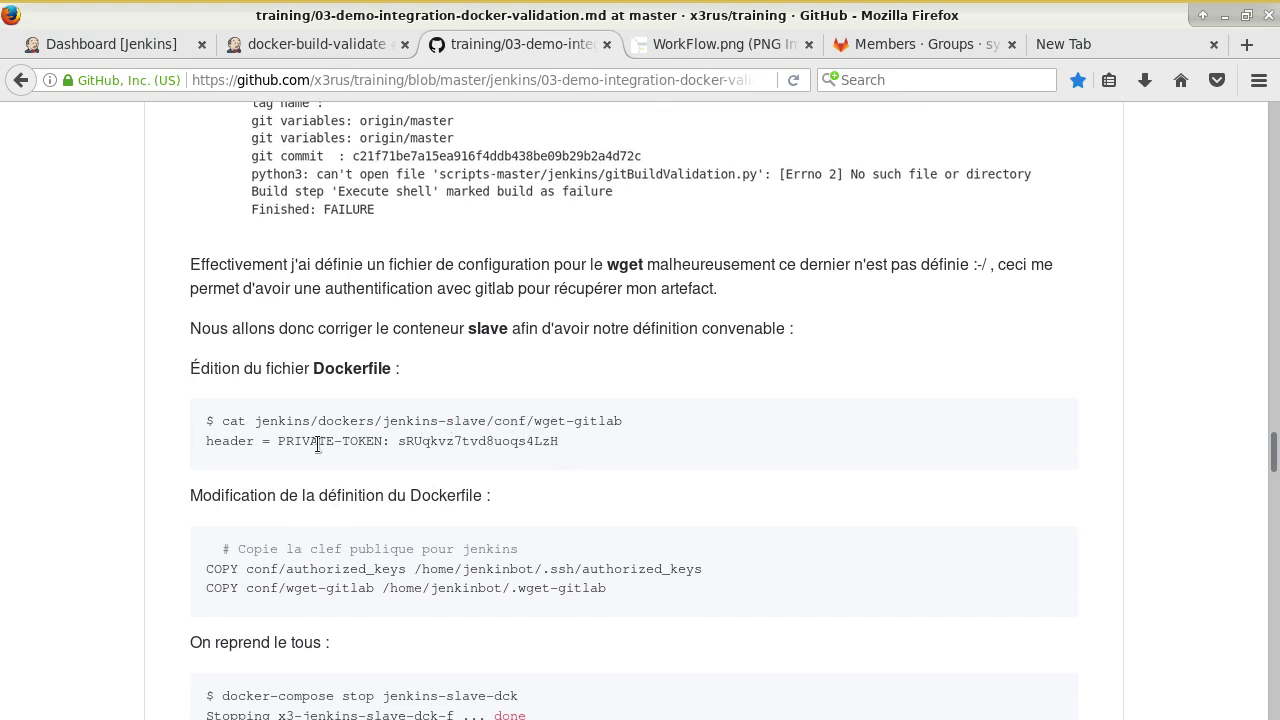
{"action": "left_click_drag", "start_coordinate": [621, 423], "coordinate": [533, 422]}
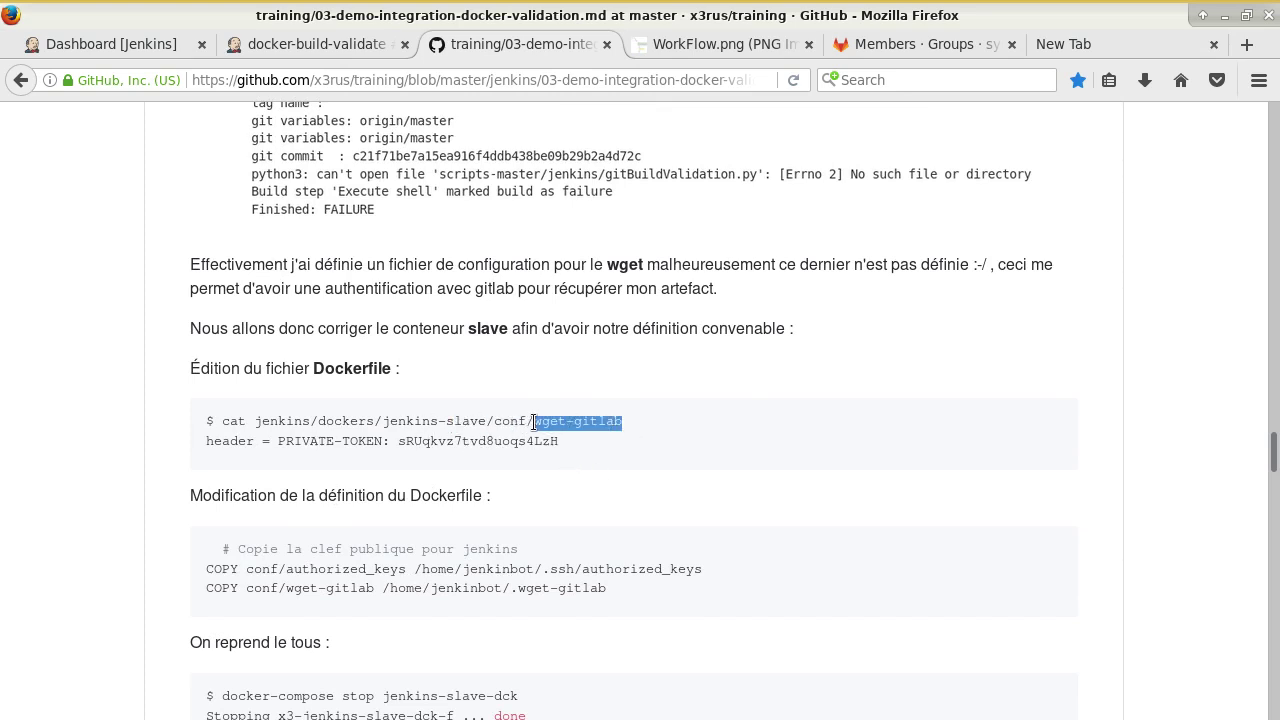
Highlight the PRIVATE-TOKEN header and the Dockerfile COPY to .wget-gitlab, then return to build #2's console.
{"action": "scroll", "coordinate": [530, 540], "scroll_direction": "down", "scroll_amount": 2}
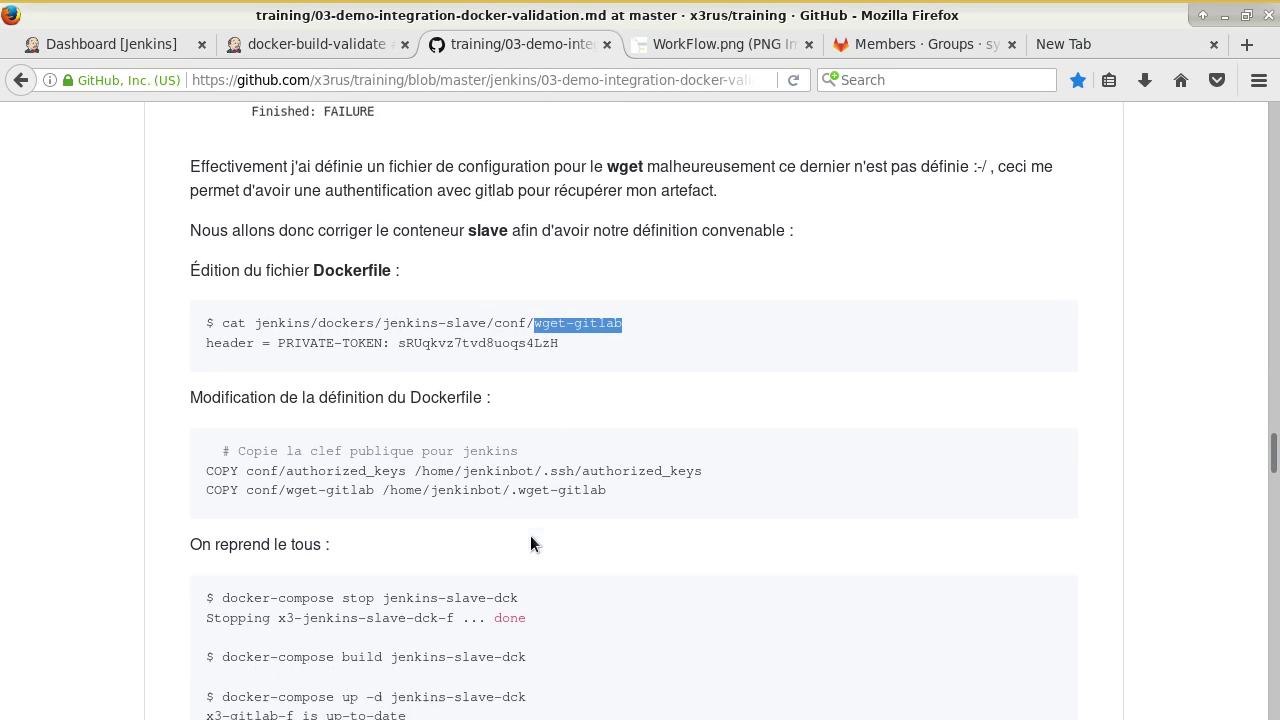
{"action": "left_click_drag", "start_coordinate": [511, 475], "coordinate": [607, 475]}
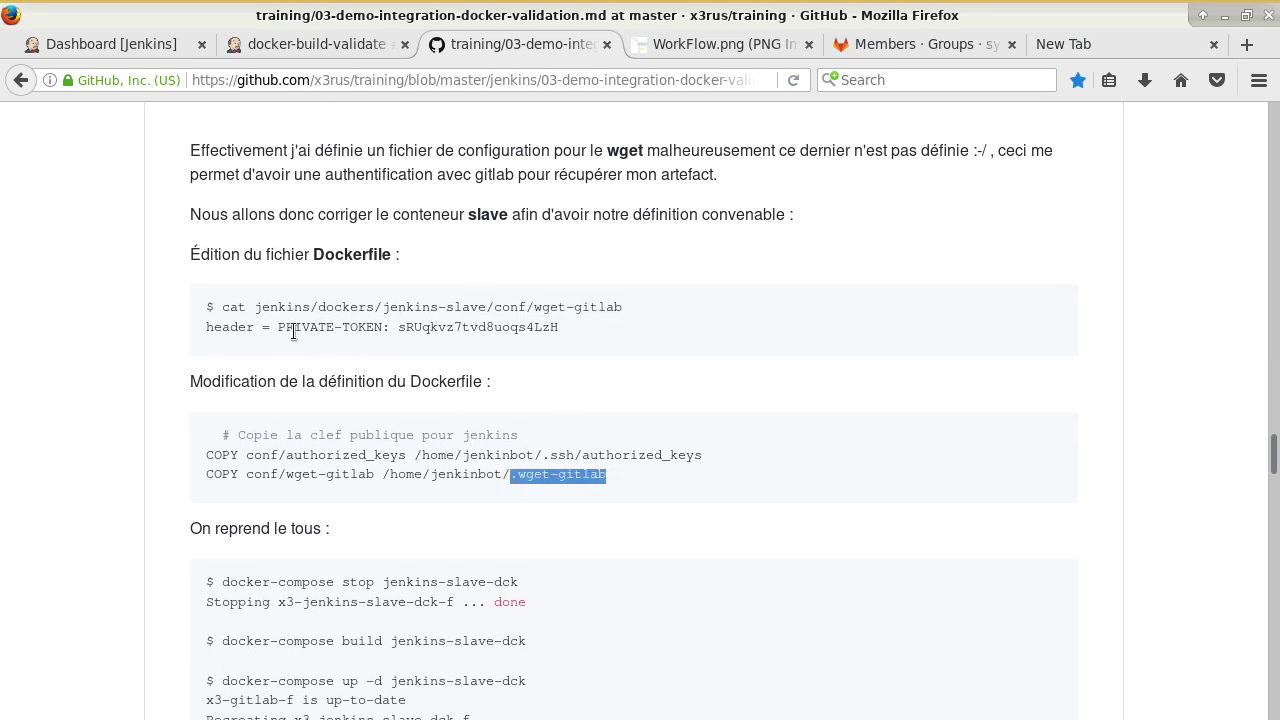
{"action": "left_click_drag", "start_coordinate": [280, 327], "coordinate": [396, 327]}
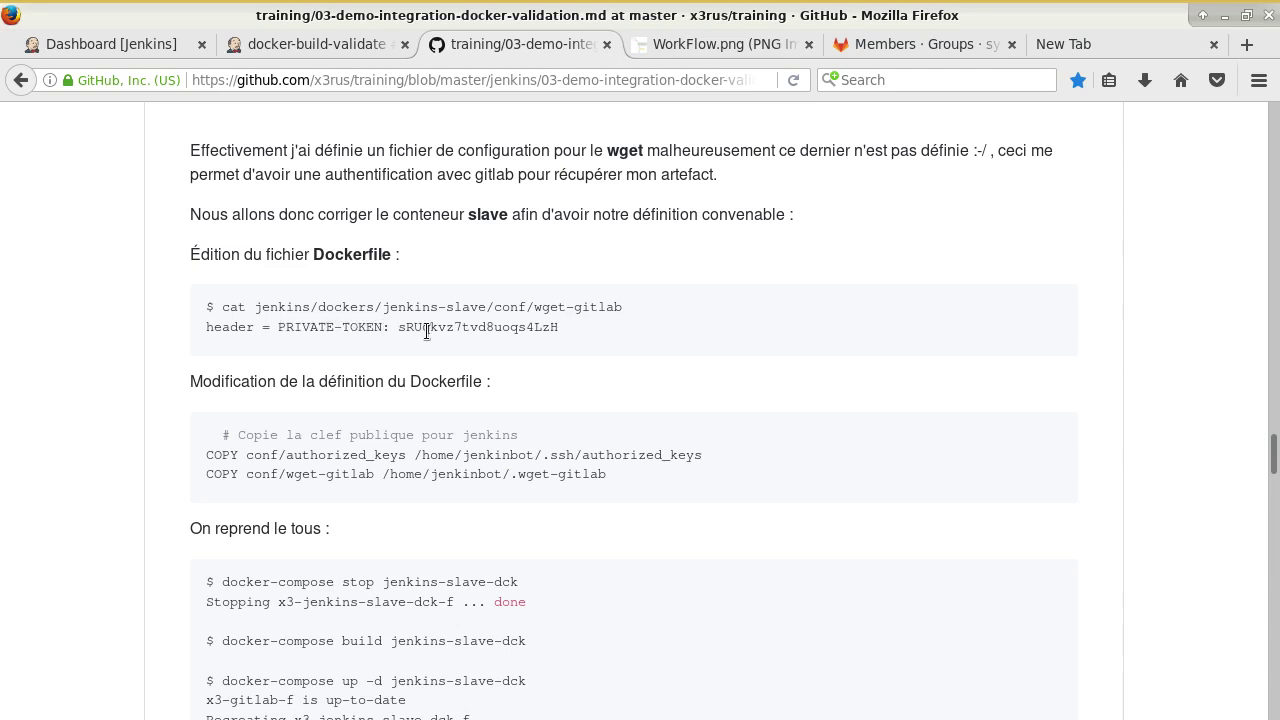
{"action": "double_click", "coordinate": [427, 332]}
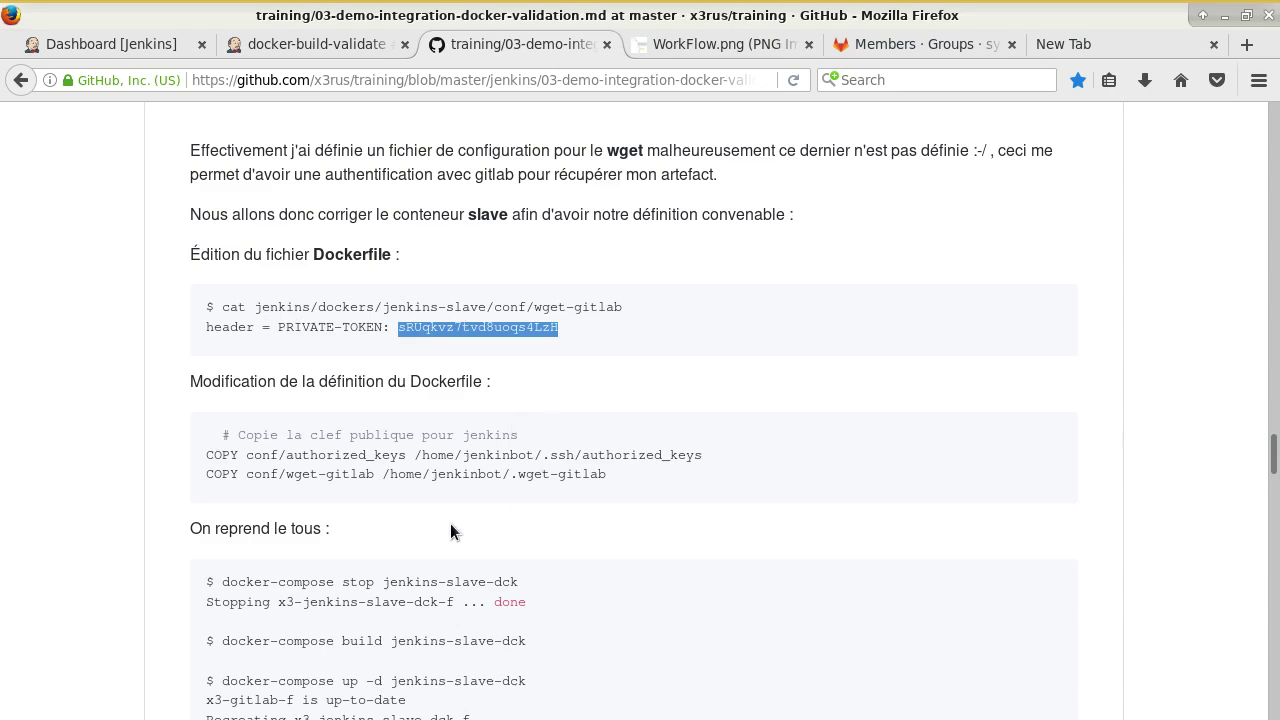
{"action": "left_click_drag", "start_coordinate": [623, 475], "coordinate": [503, 476]}
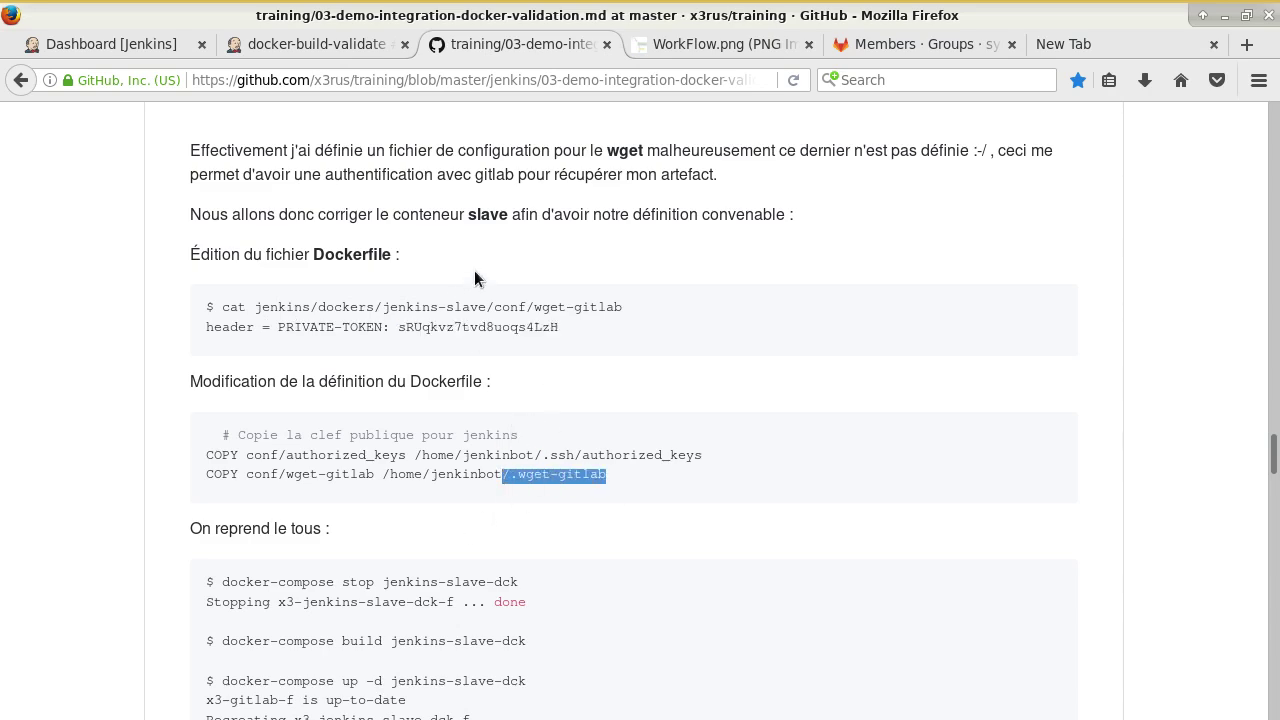
{"action": "left_click", "coordinate": [360, 52]}
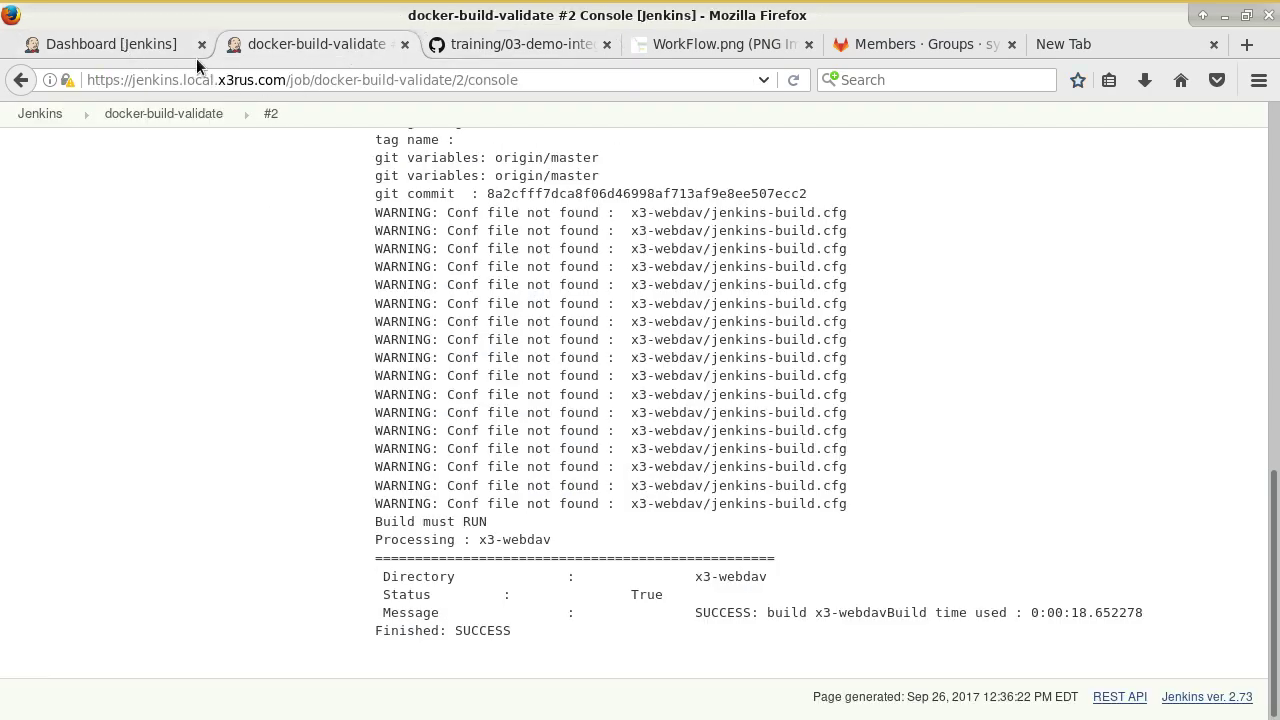
Highlight the tutorial's wget --config $HOME/.wget-gitlab option and the full PRIVATE-TOKEN header line.
{"action": "left_click", "coordinate": [518, 44]}
{"action": "scroll", "coordinate": [447, 254], "scroll_direction": "up", "scroll_amount": 10}
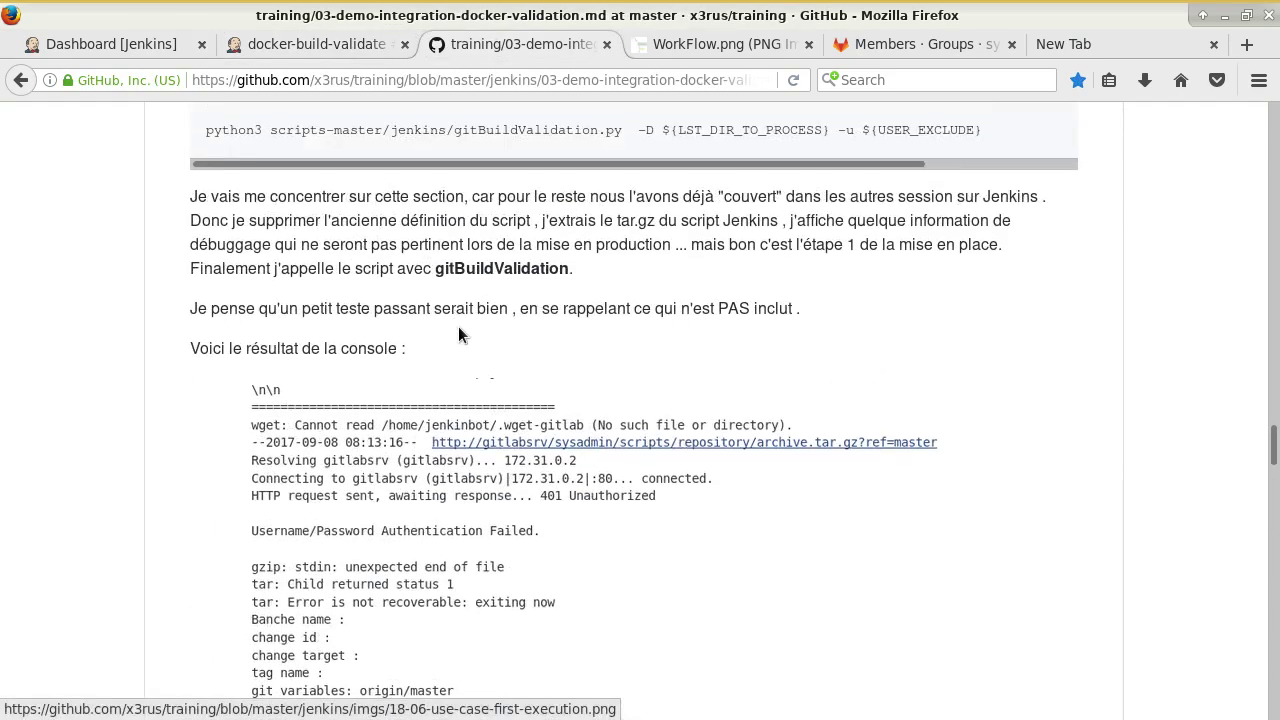
{"action": "scroll", "coordinate": [458, 326], "scroll_direction": "down", "scroll_amount": 3}
{"action": "scroll", "coordinate": [497, 380], "scroll_direction": "up", "scroll_amount": 5}
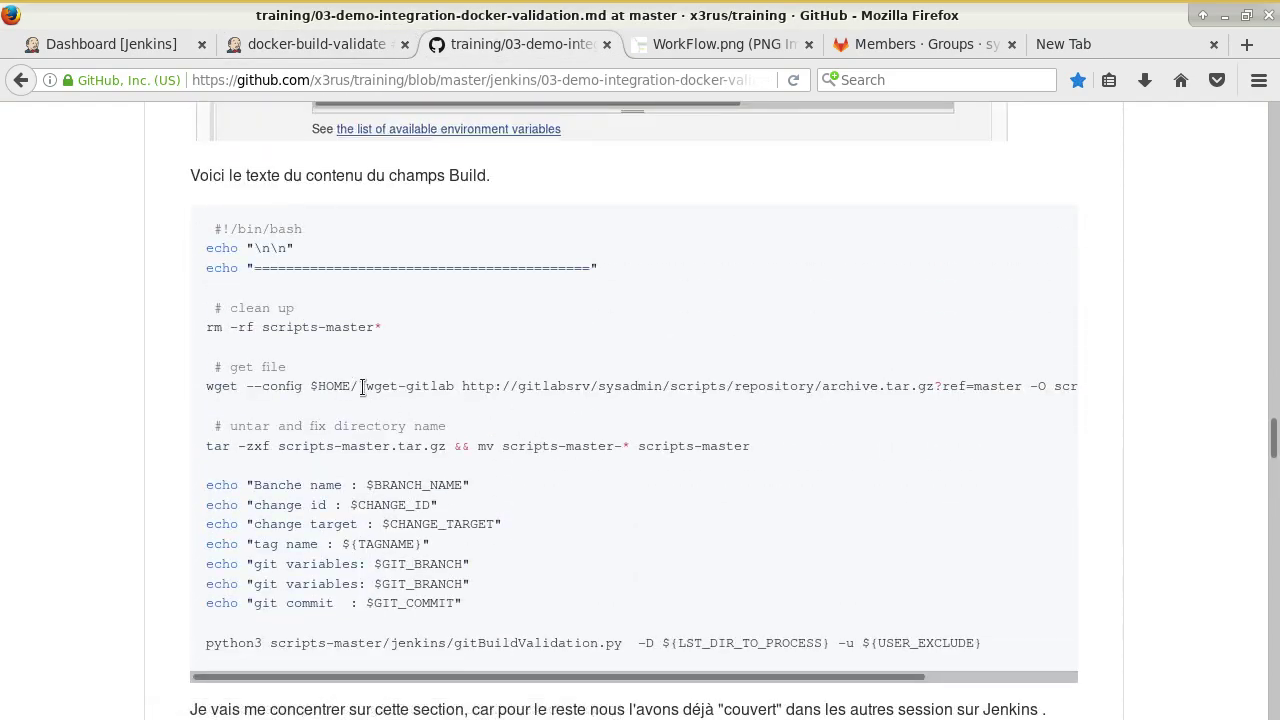
{"action": "left_click_drag", "start_coordinate": [246, 389], "coordinate": [455, 393]}
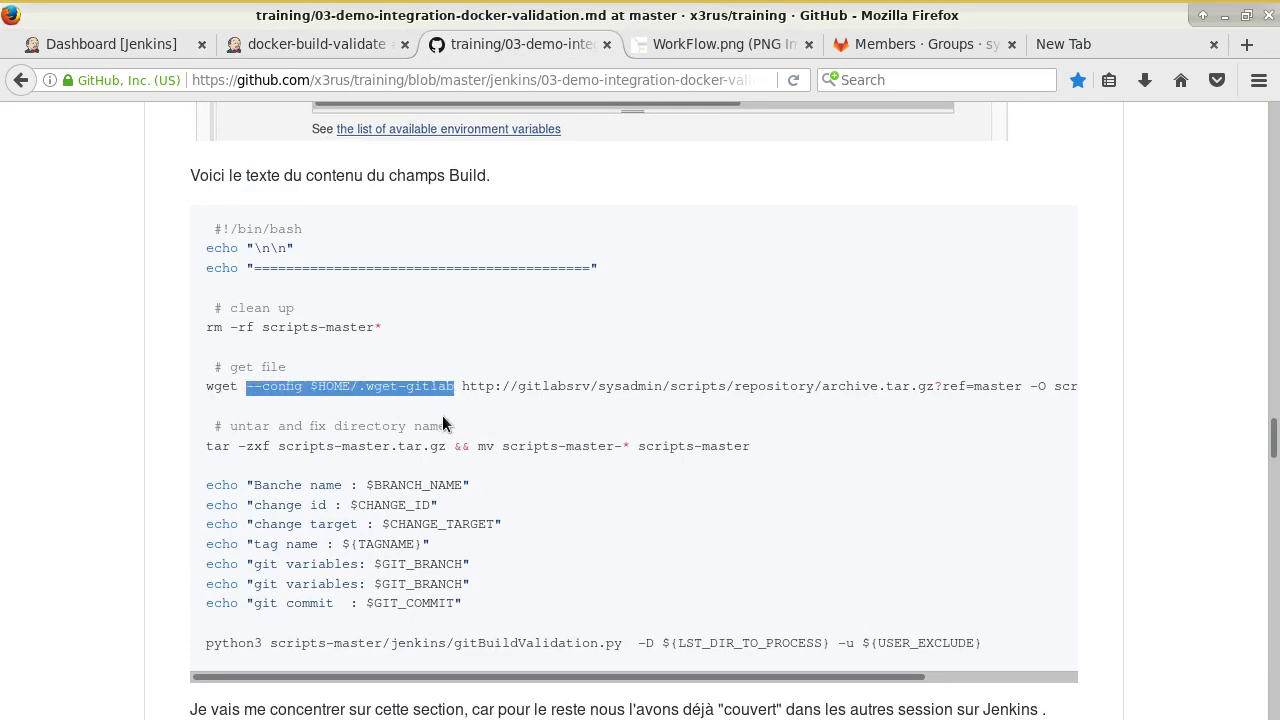
{"action": "scroll", "coordinate": [460, 410], "scroll_direction": "down", "scroll_amount": 15}
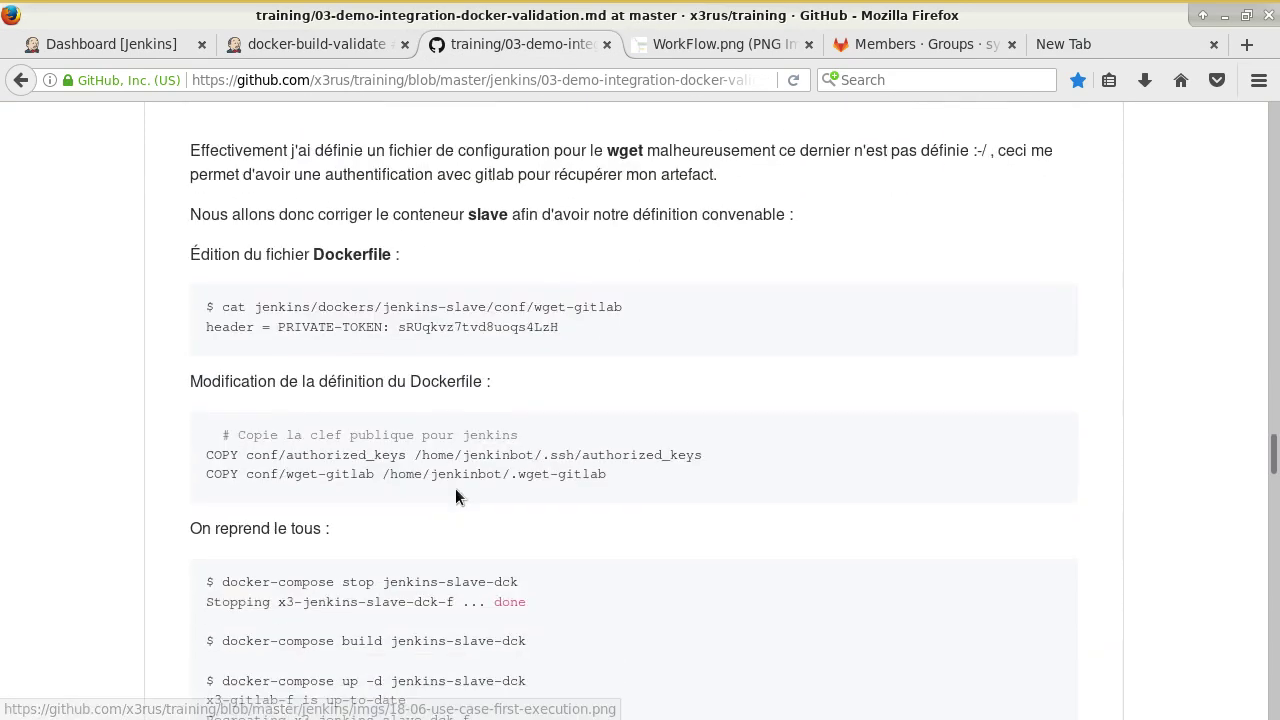
{"action": "left_click_drag", "start_coordinate": [204, 334], "coordinate": [556, 350]}
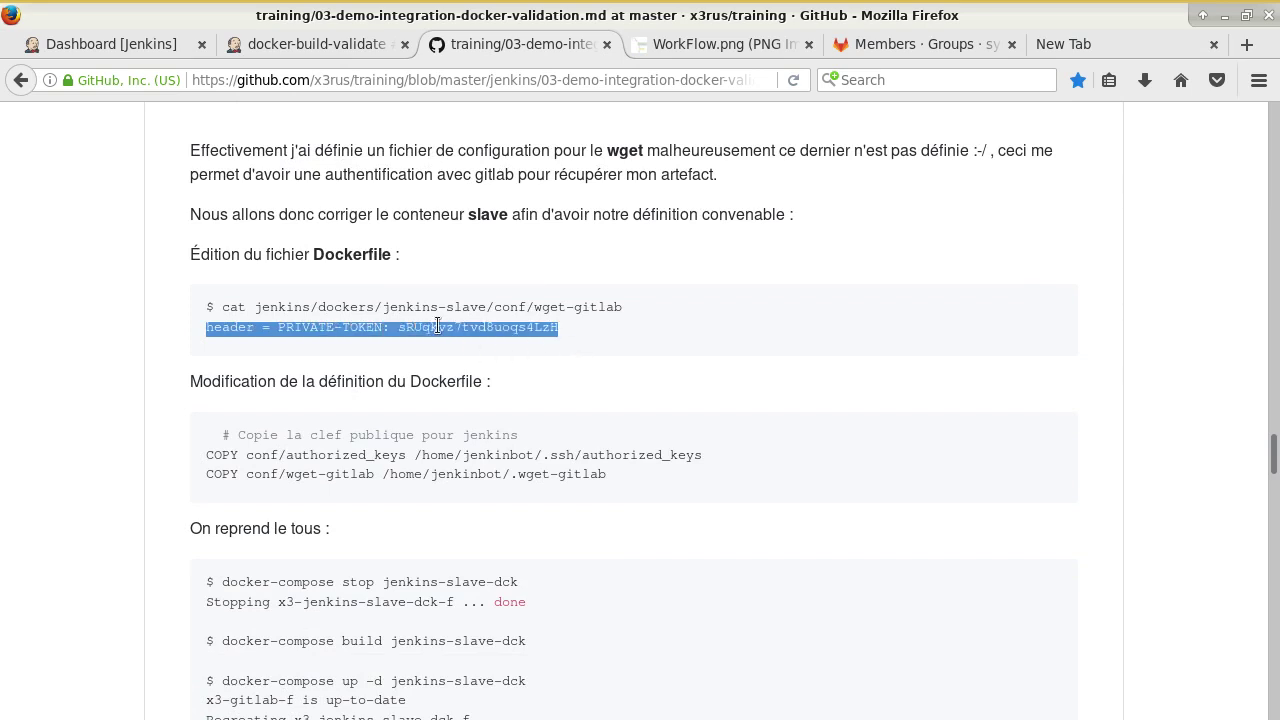
{"action": "scroll", "coordinate": [586, 507], "scroll_direction": "down", "scroll_amount": 3}
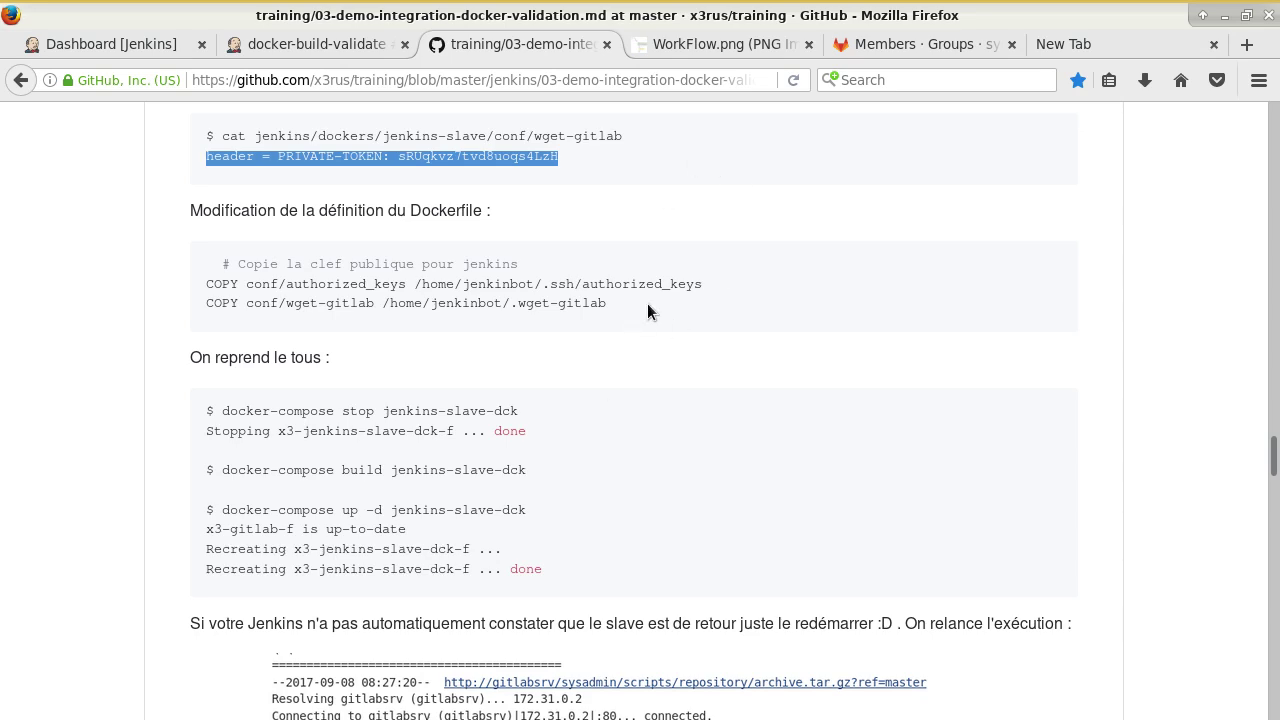
Scroll the Docker validation guide to its Makefile code block and select the word Makefile.
{"action": "scroll", "coordinate": [584, 432], "scroll_direction": "down", "scroll_amount": 10}
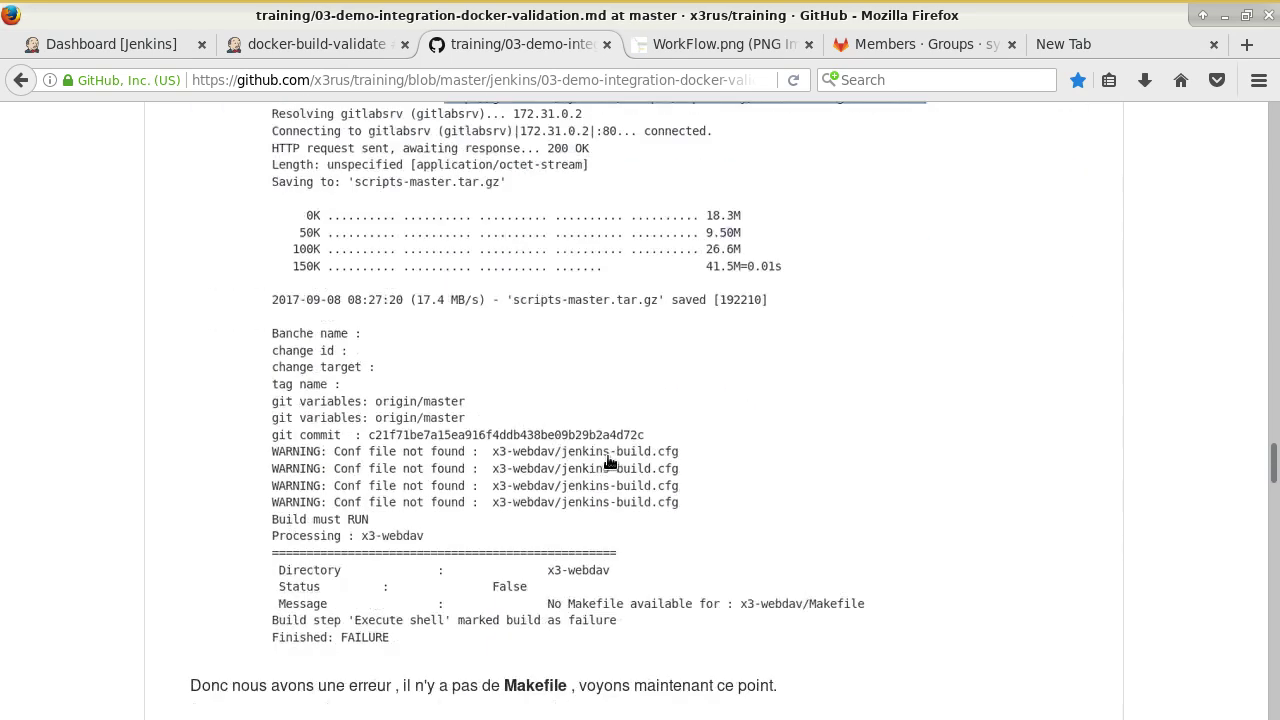
{"action": "scroll", "coordinate": [580, 354], "scroll_direction": "up", "scroll_amount": 2}
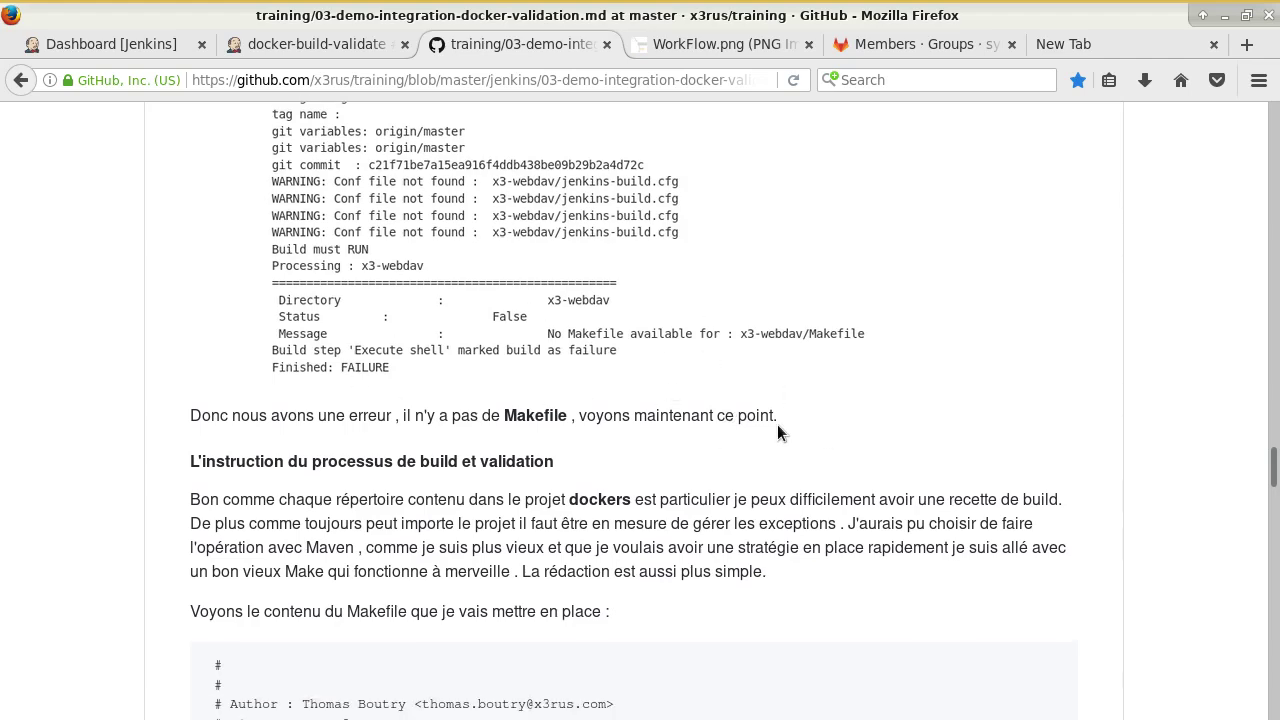
{"action": "scroll", "coordinate": [778, 436], "scroll_direction": "down", "scroll_amount": 2}
{"action": "scroll", "coordinate": [779, 451], "scroll_direction": "up", "scroll_amount": 5}
{"action": "scroll", "coordinate": [780, 452], "scroll_direction": "up", "scroll_amount": 1}
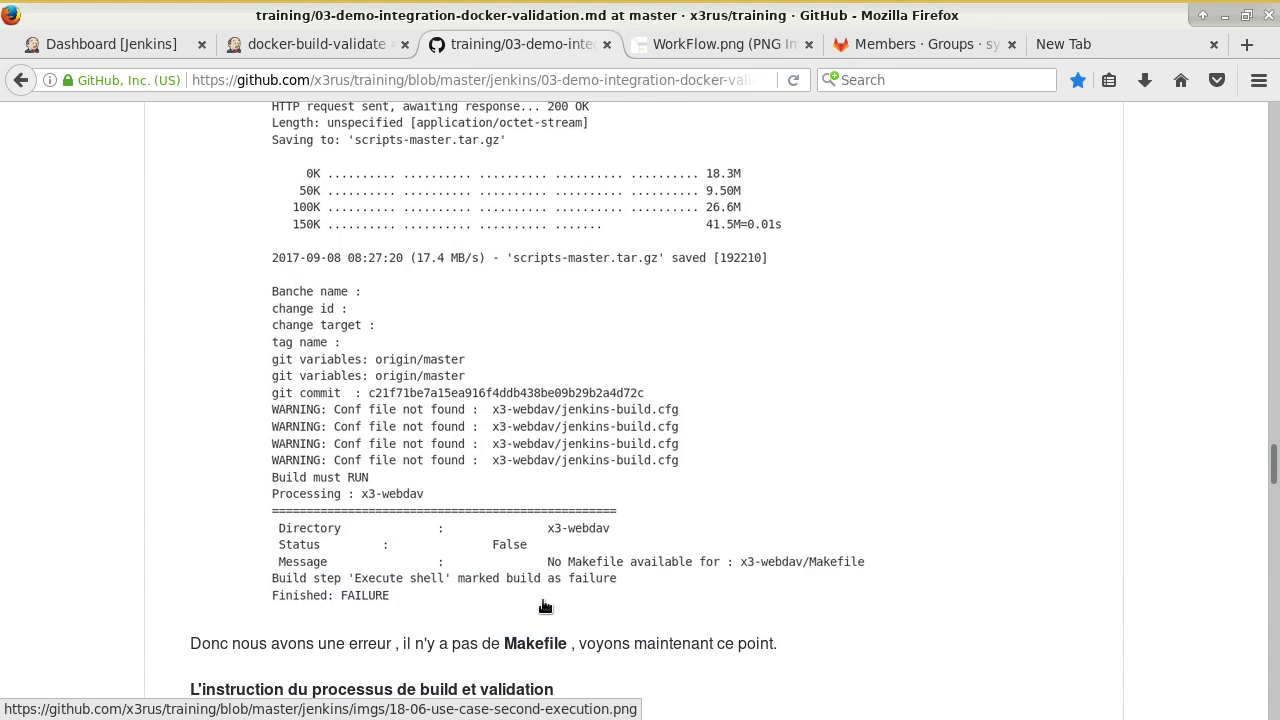
{"action": "scroll", "coordinate": [520, 566], "scroll_direction": "up", "scroll_amount": 6}
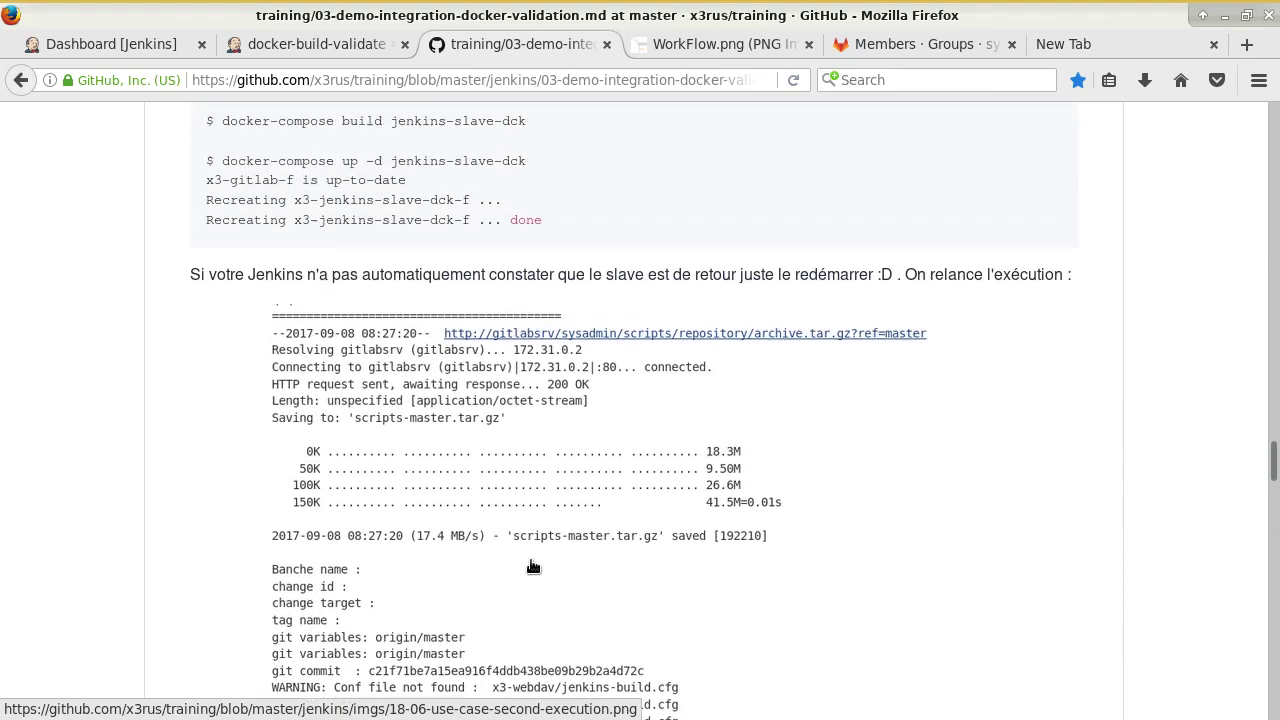
{"action": "scroll", "coordinate": [513, 566], "scroll_direction": "down", "scroll_amount": 12}
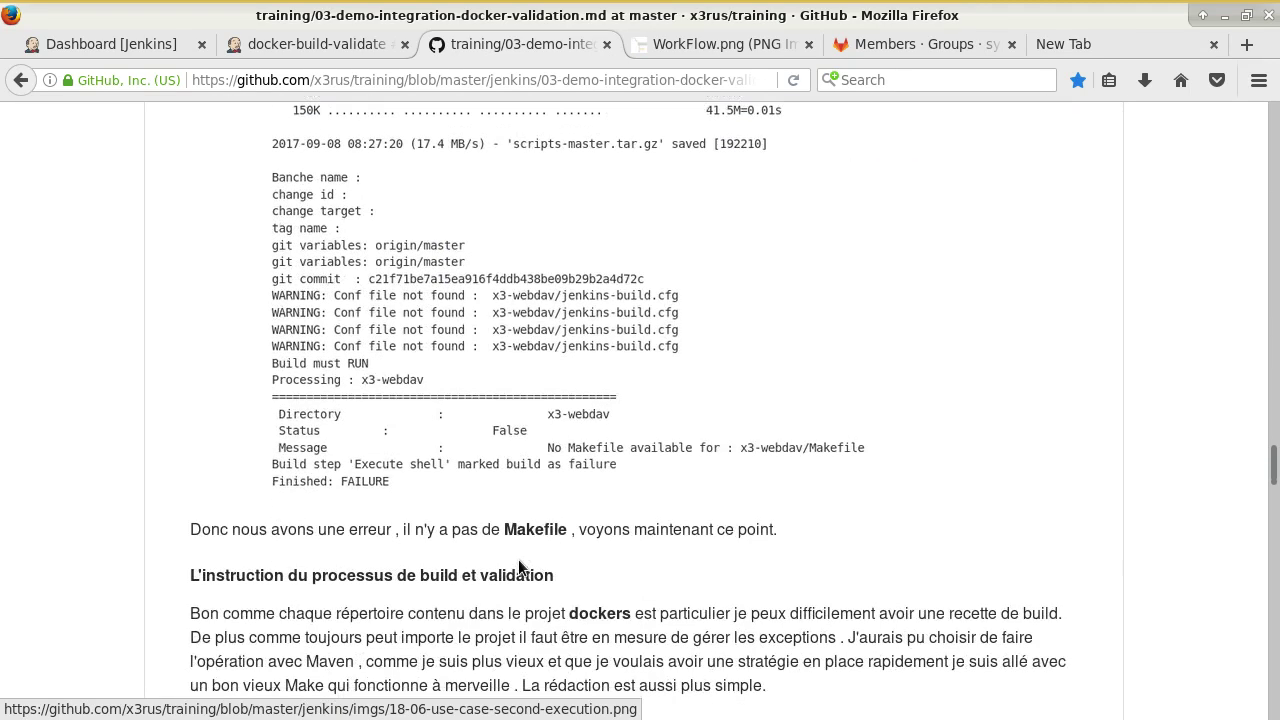
{"action": "scroll", "coordinate": [578, 510], "scroll_direction": "down", "scroll_amount": 5}
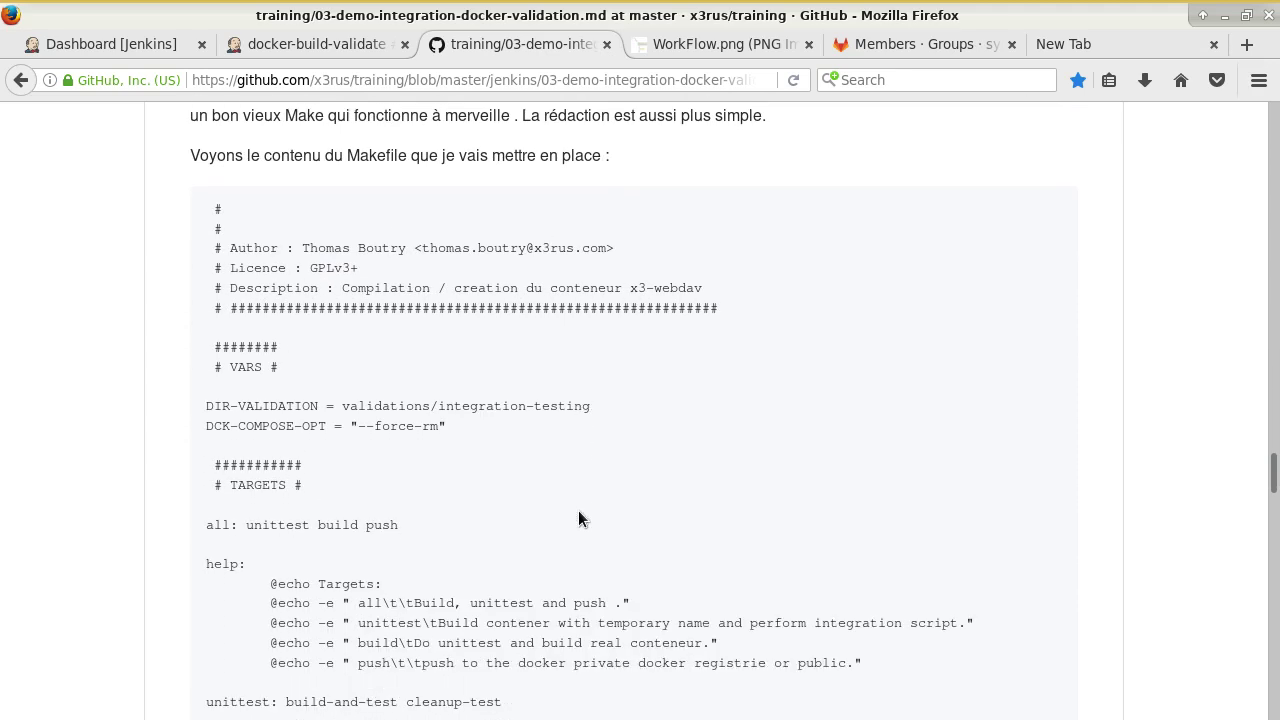
{"action": "scroll", "coordinate": [578, 510], "scroll_direction": "up", "scroll_amount": 2}
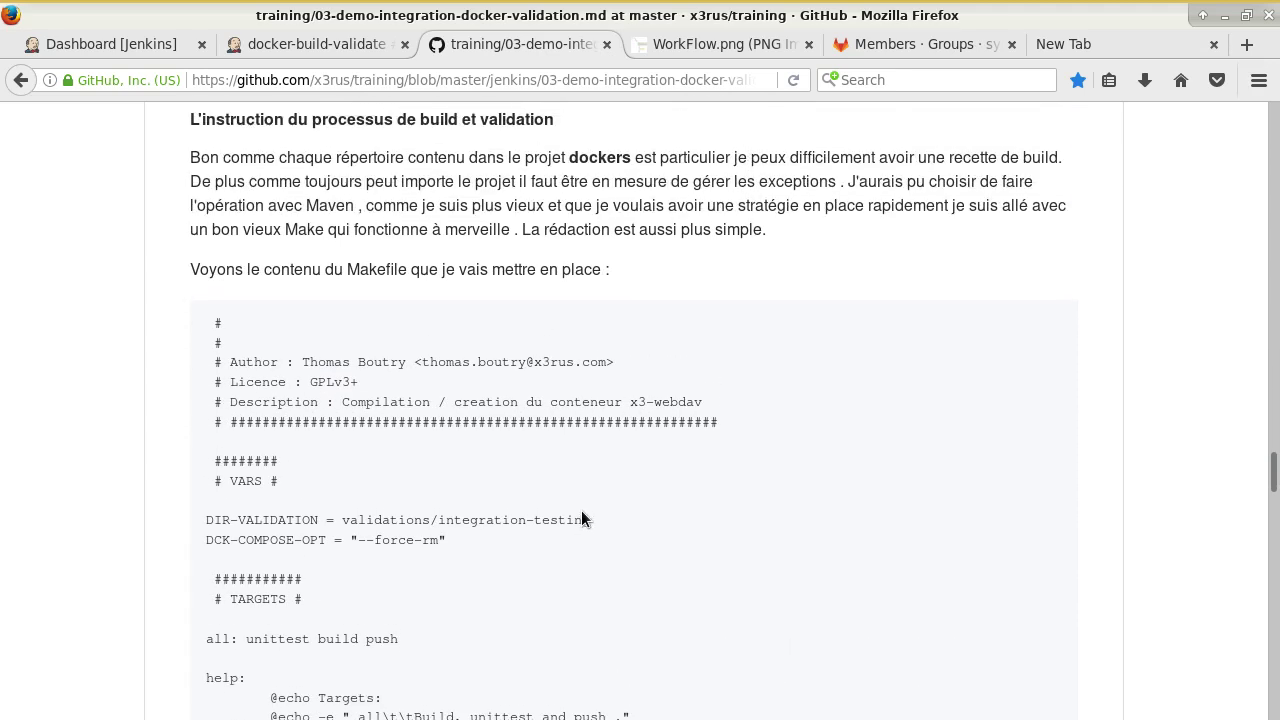
{"action": "scroll", "coordinate": [581, 518], "scroll_direction": "down", "scroll_amount": 9}
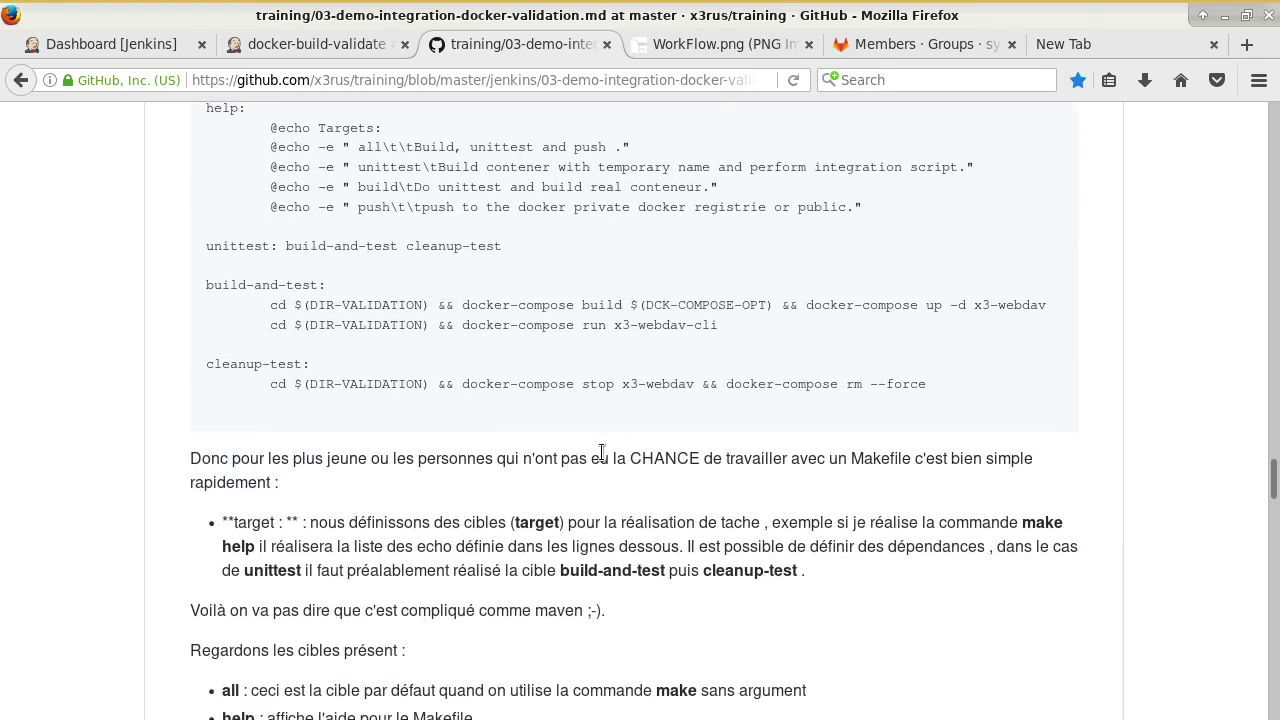
{"action": "scroll", "coordinate": [601, 455], "scroll_direction": "up", "scroll_amount": 8}
{"action": "scroll", "coordinate": [408, 381], "scroll_direction": "up", "scroll_amount": 1}
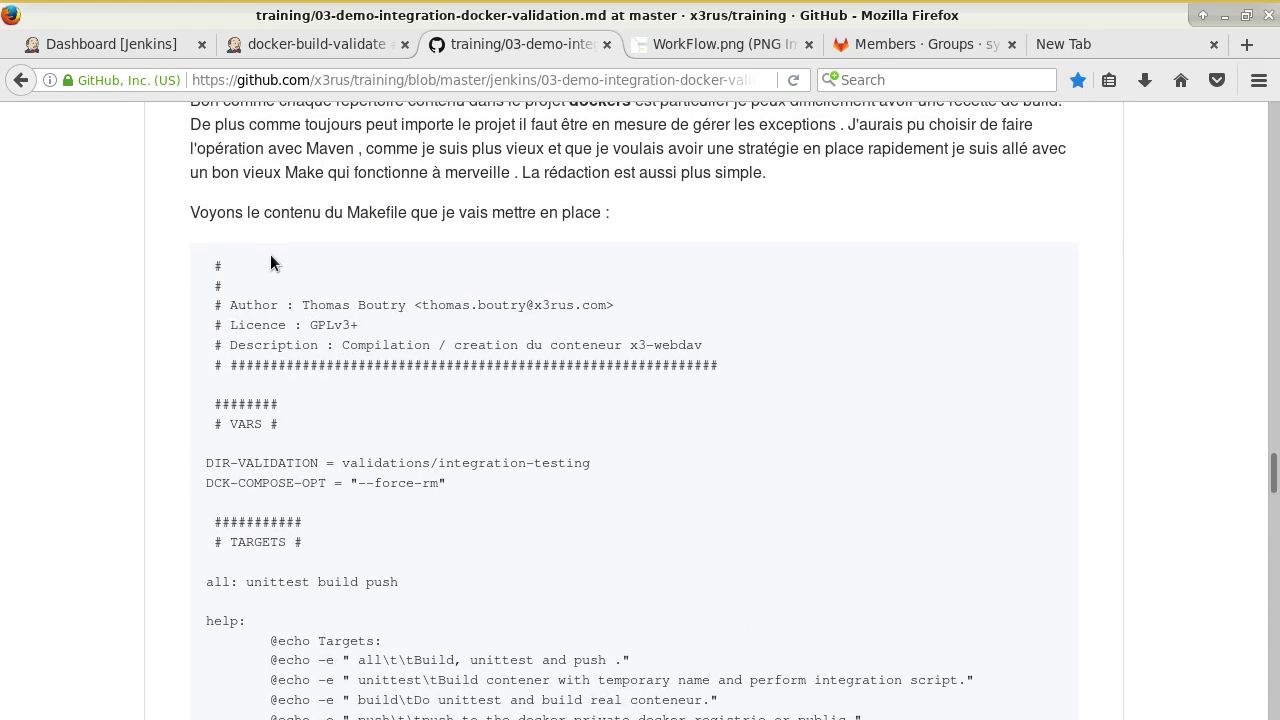
{"action": "double_click", "coordinate": [389, 212]}
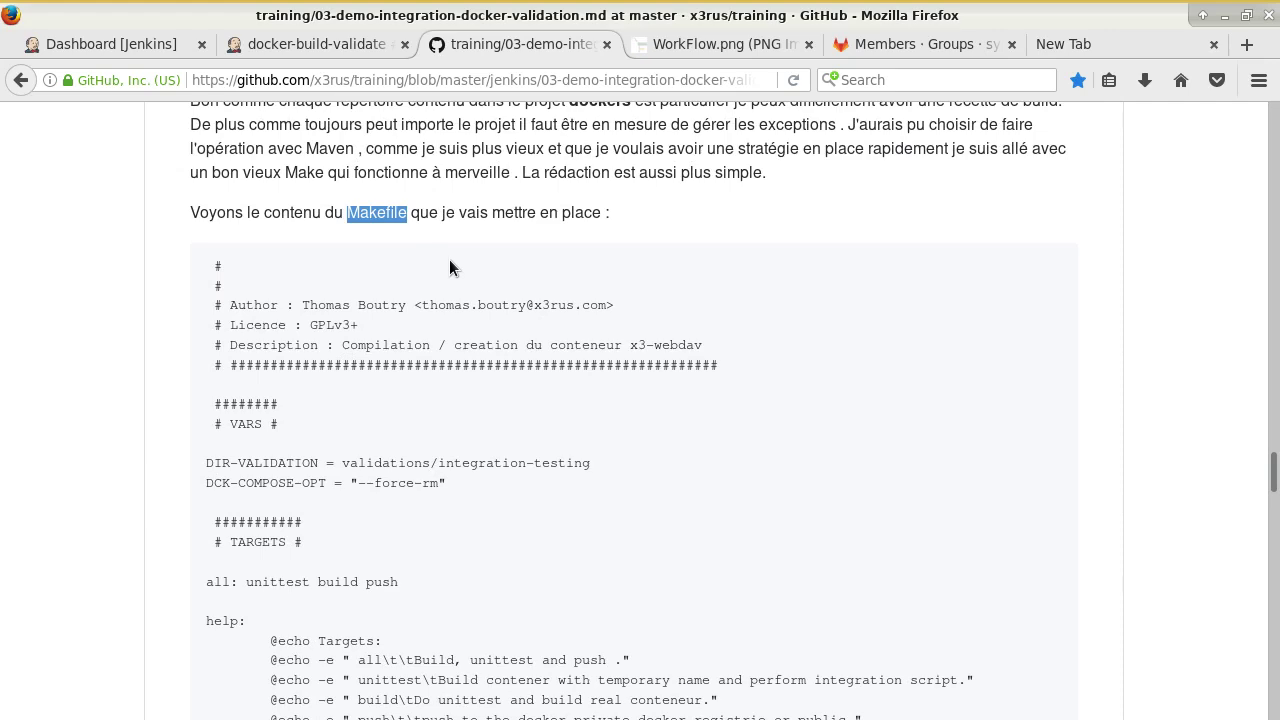
In a new tmux window, go to the home folder, then enter and list gitlab-demo.
{"action": "key", "text": "alt+Tab"}
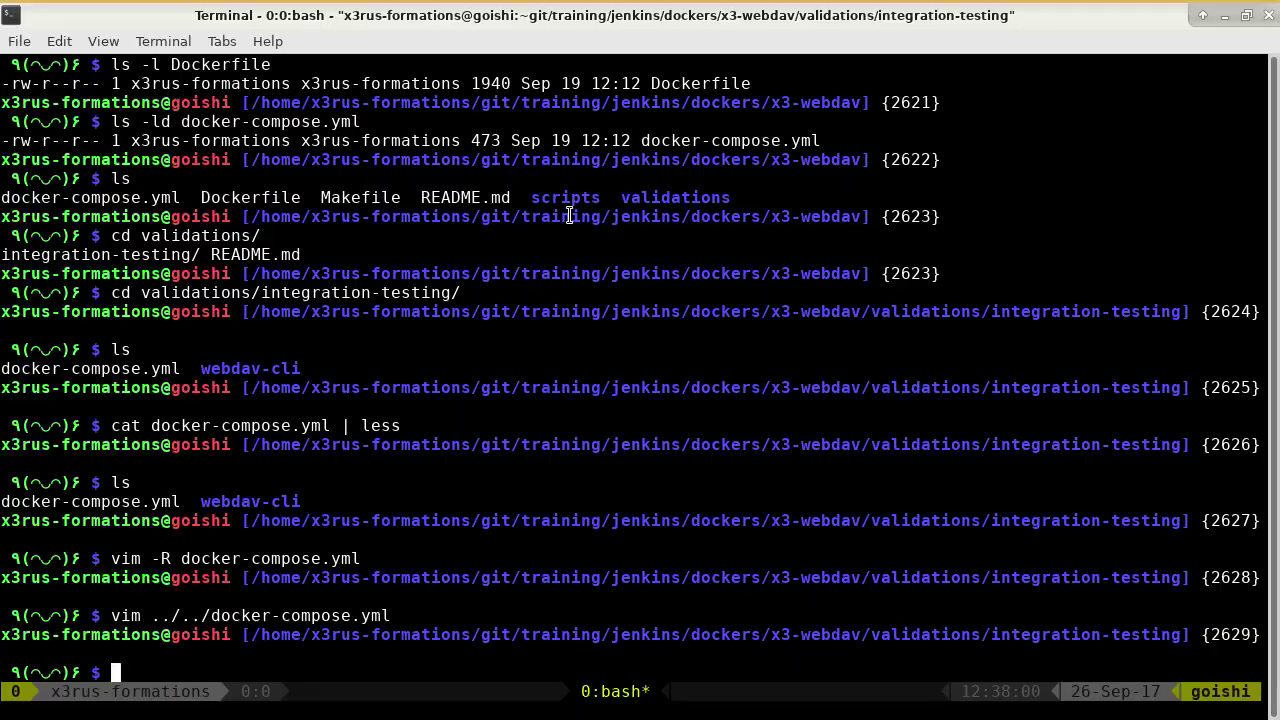
{"action": "key", "text": "ctrl+b"}
{"action": "type", "text": "ccd"}
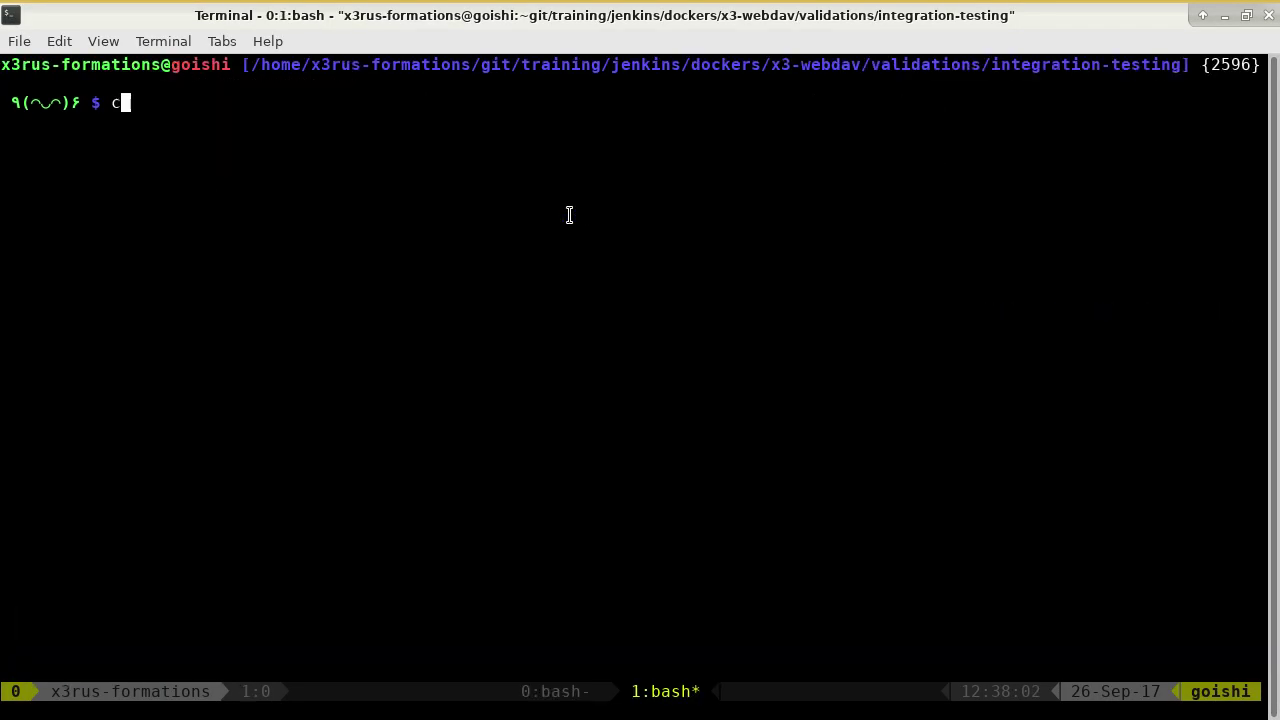
{"action": "key", "text": "Return"}
{"action": "type", "text": "cd git"}
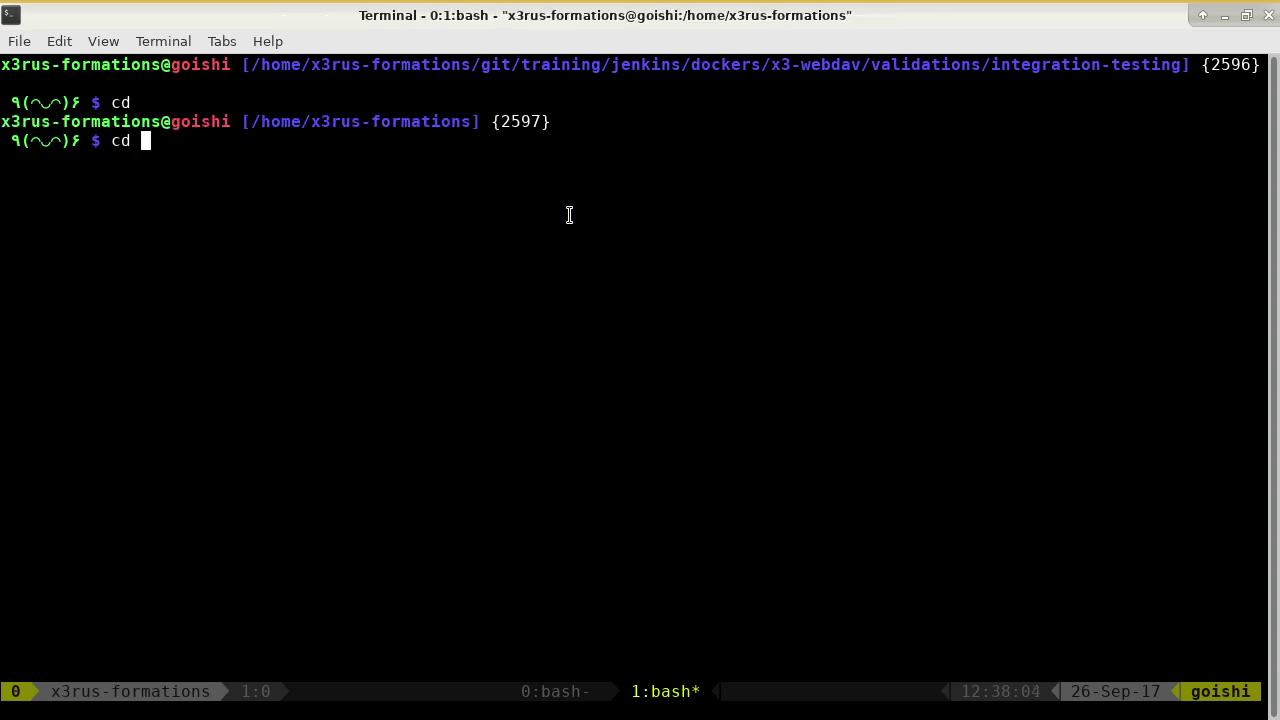
{"action": "key", "text": "Tab"}
{"action": "key", "text": "Tab"}
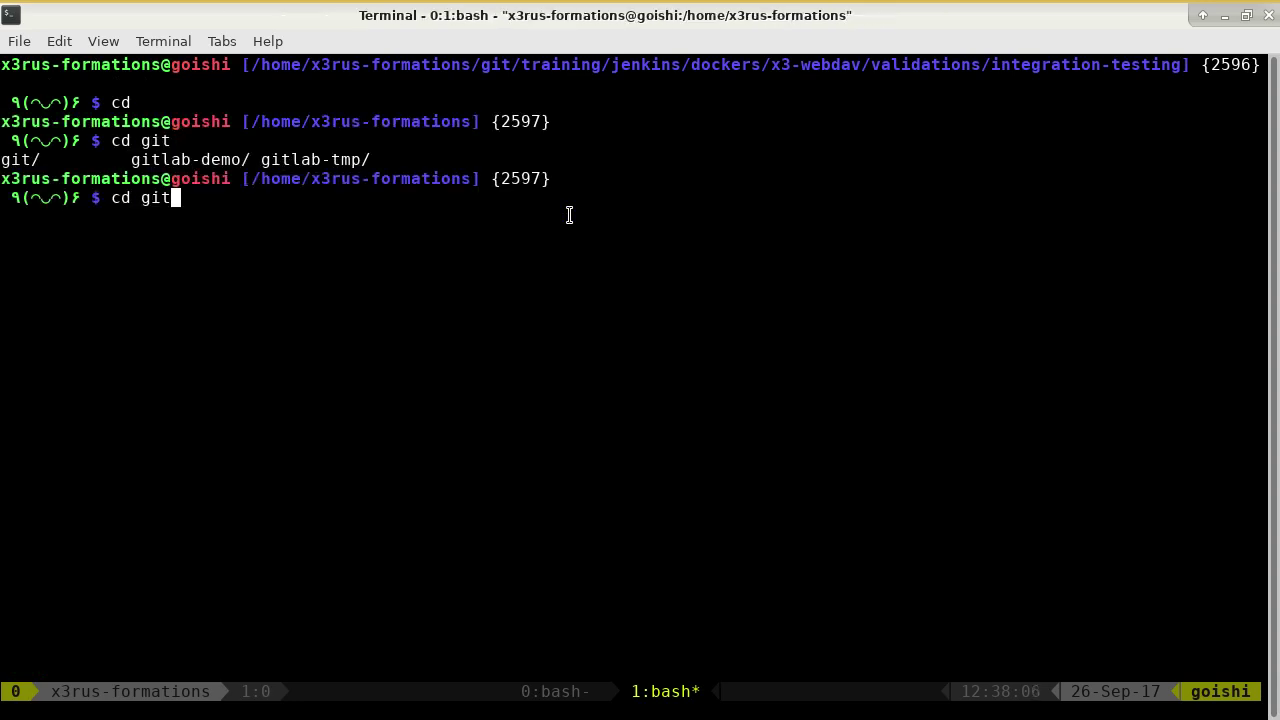
{"action": "type", "text": "-"}
{"action": "key", "text": "BackSpace"}
{"action": "type", "text": "-"}
{"action": "key", "text": "BackSpace"}
{"action": "type", "text": "lab-d"}
{"action": "key", "text": "Tab"}
{"action": "key", "text": "Return"}
{"action": "type", "text": "ls"}
{"action": "key", "text": "Return"}
Enter the sysadmin and dockers folders and list their contents.
{"action": "type", "text": "cd s"}
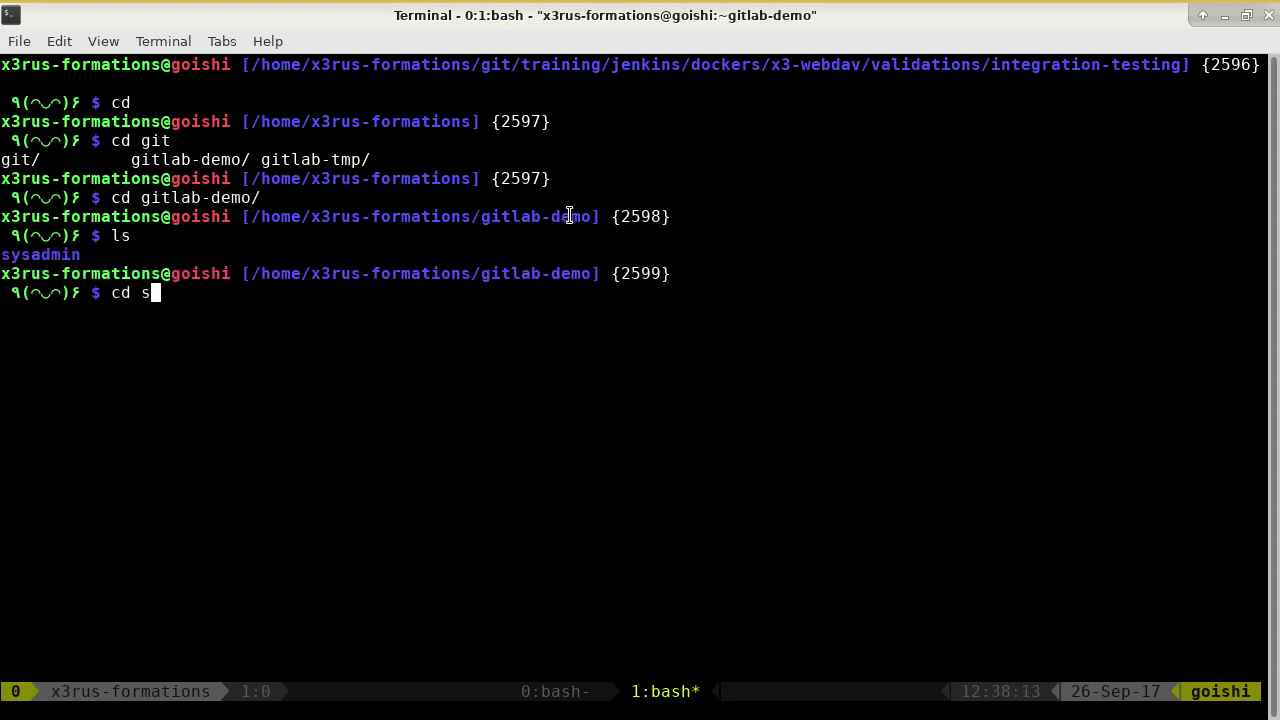
{"action": "key", "text": "Tab"}
{"action": "key", "text": "Return"}
{"action": "type", "text": "ls"}
{"action": "key", "text": "Return"}
{"action": "type", "text": "cd doc"}
{"action": "key", "text": "Tab"}
{"action": "key", "text": "Return"}
{"action": "type", "text": "ls"}
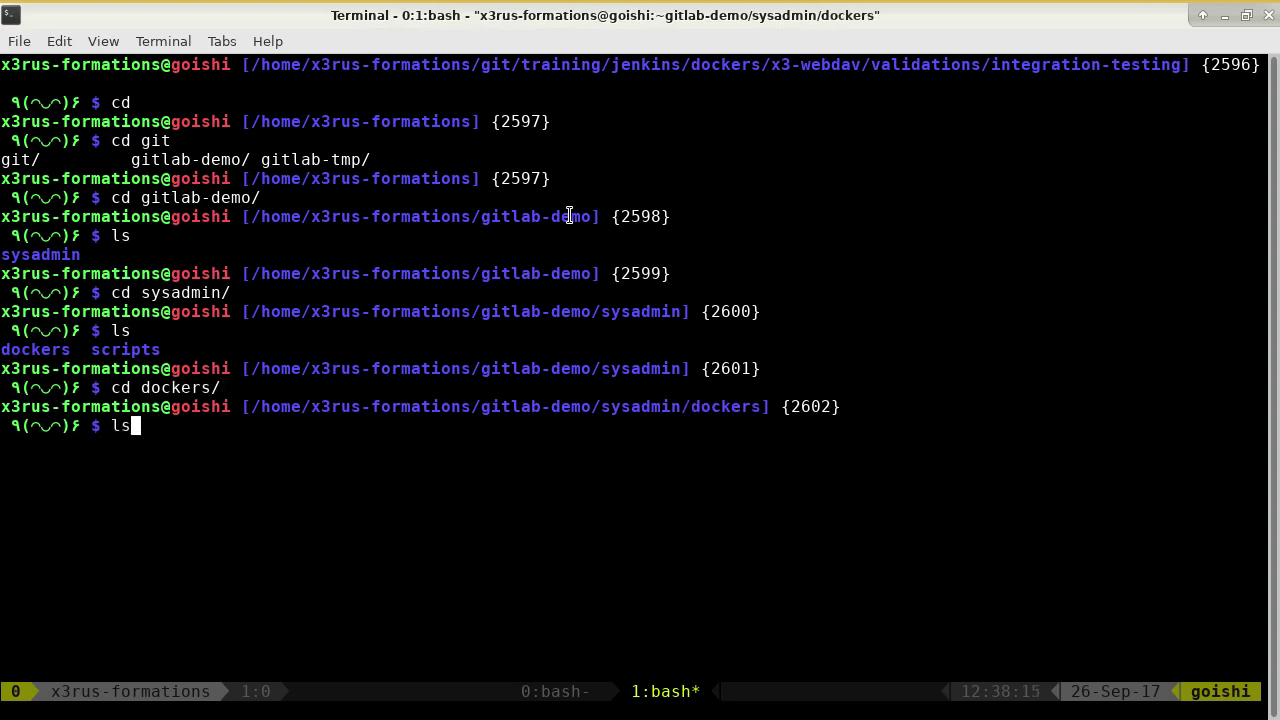
{"action": "key", "text": "Return"}
List the git/training, git and git/dockers folders, then head back toward home.
{"action": "type", "text": "cd"}
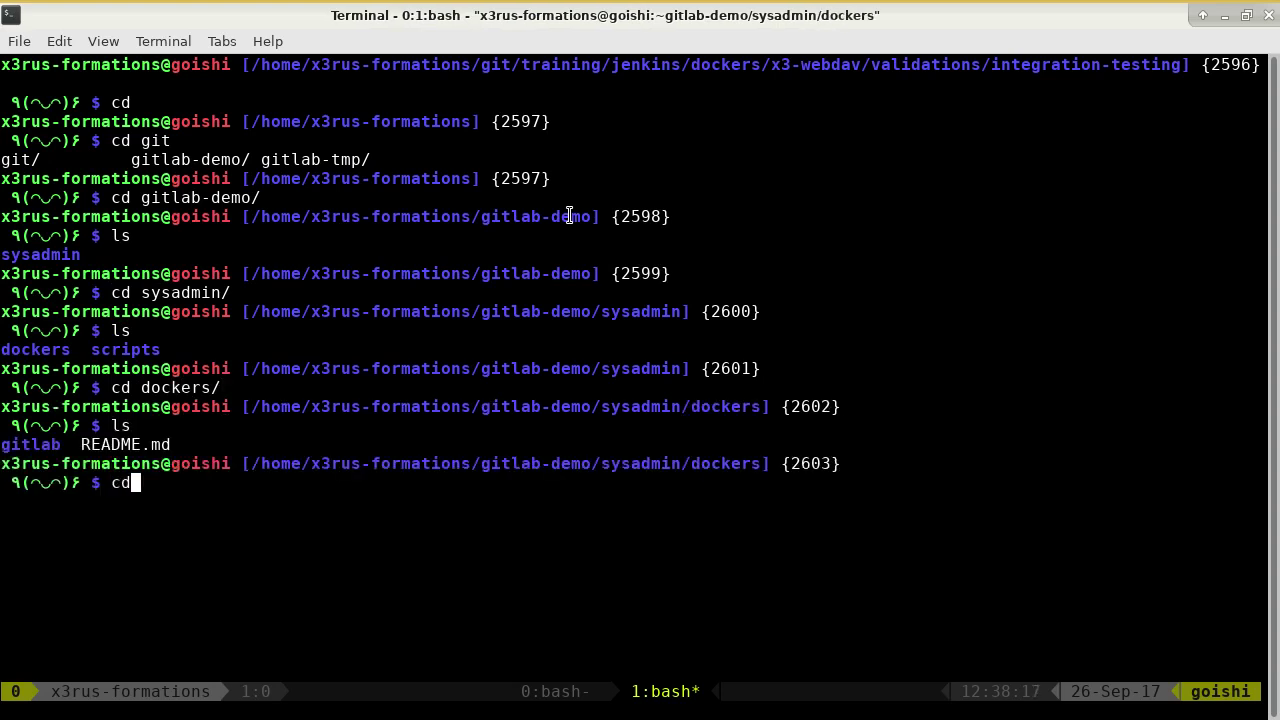
{"action": "key", "text": "Return"}
{"action": "type", "text": "cd git/tr"}
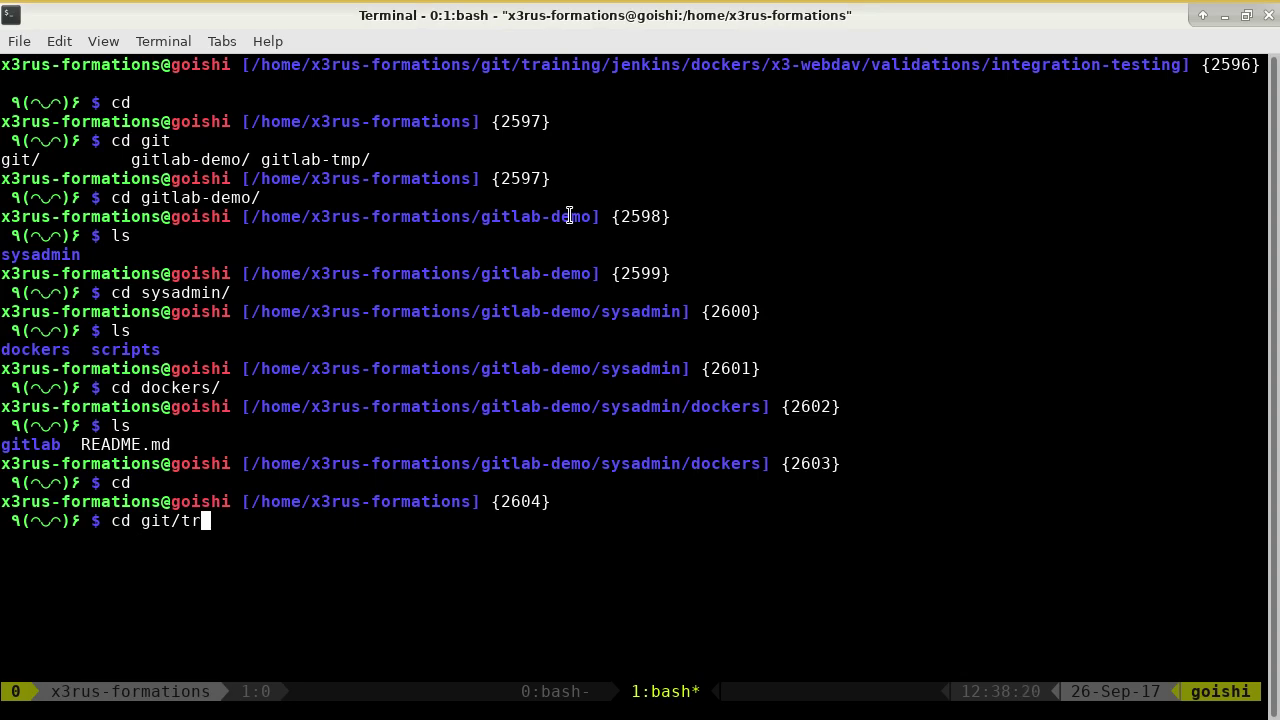
{"action": "key", "text": "Tab"}
{"action": "key", "text": "Return"}
{"action": "type", "text": "ls"}
{"action": "key", "text": "Return"}
{"action": "type", "text": "cd"}
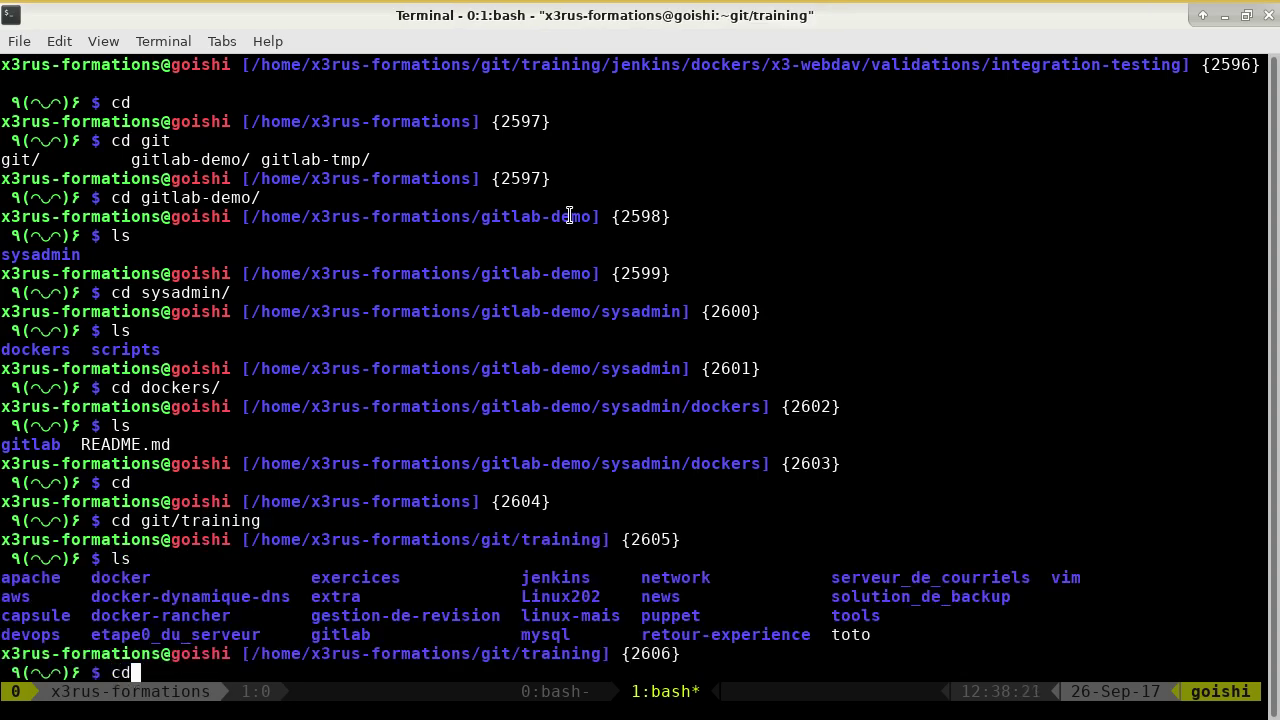
{"action": "type", "text": " .."}
{"action": "key", "text": "Return"}
{"action": "type", "text": "ls"}
{"action": "key", "text": "Return"}
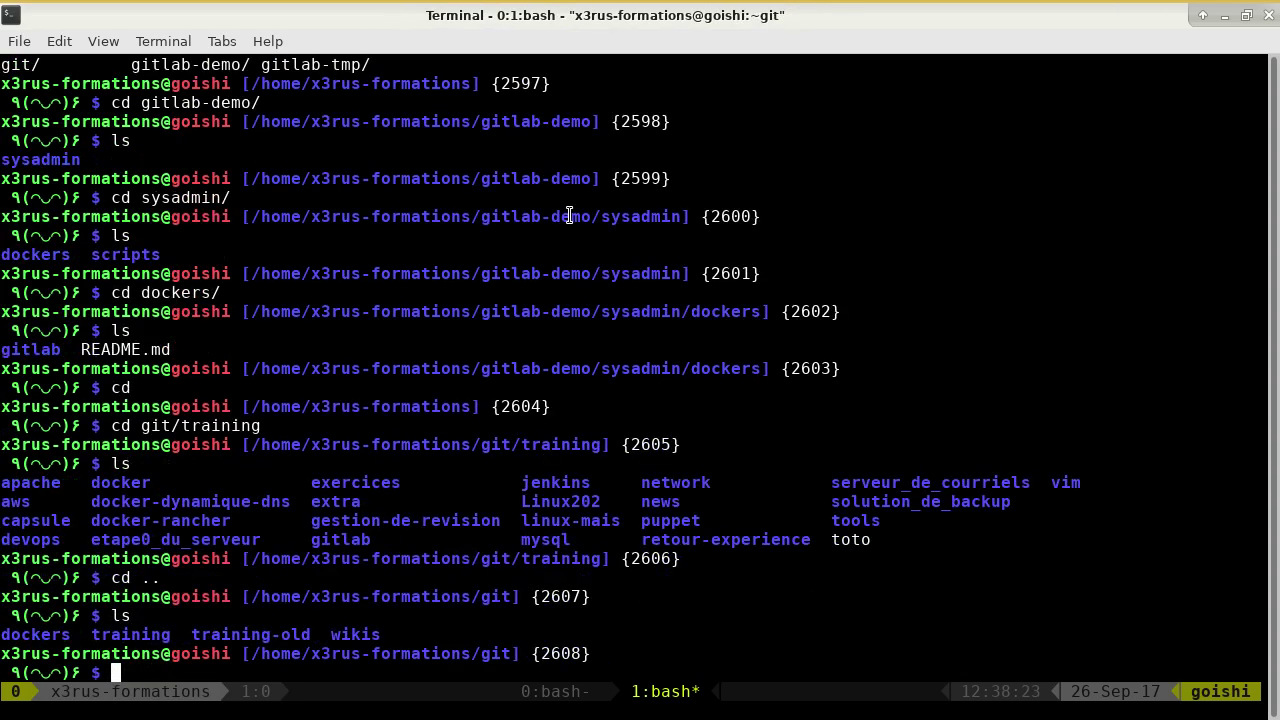
{"action": "type", "text": "cd doc"}
{"action": "key", "text": "Tab"}
{"action": "key", "text": "Return"}
{"action": "type", "text": "ls"}
{"action": "key", "text": "Return"}
{"action": "type", "text": "cd .."}
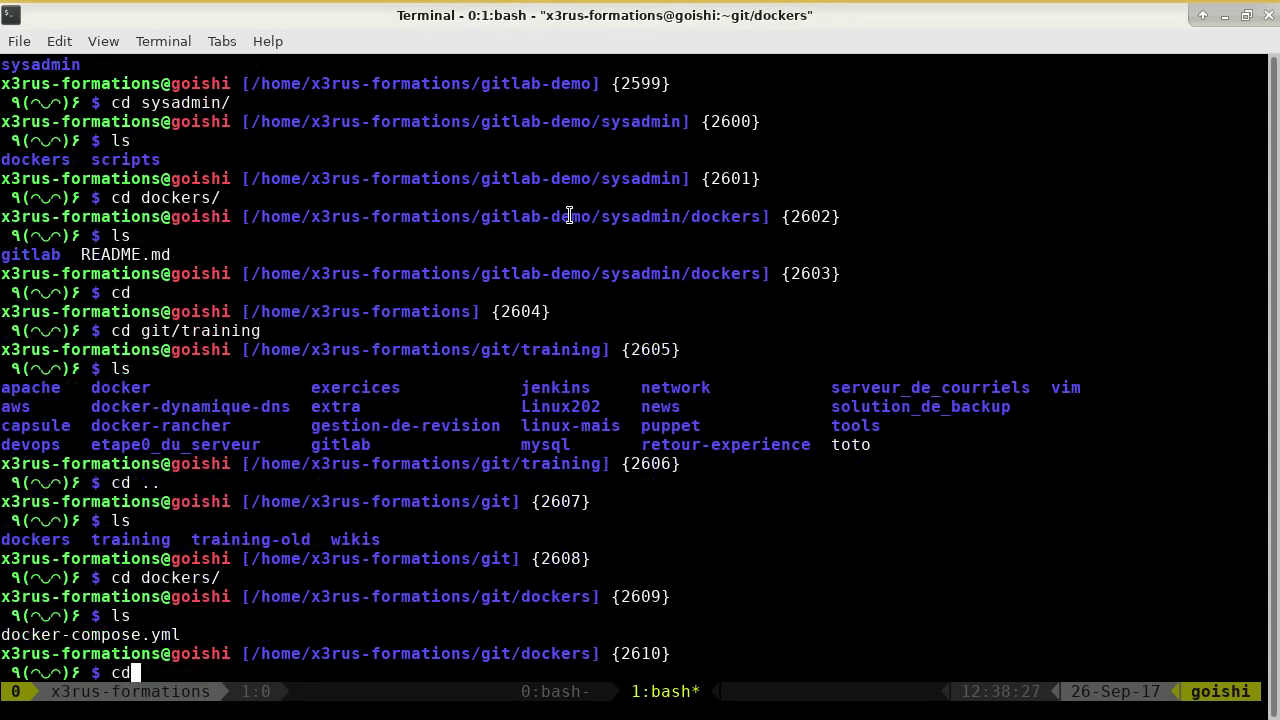
{"action": "key", "text": "Return"}
{"action": "type", "text": "ls"}
{"action": "key", "text": "Return"}
{"action": "type", "text": "cd .."}
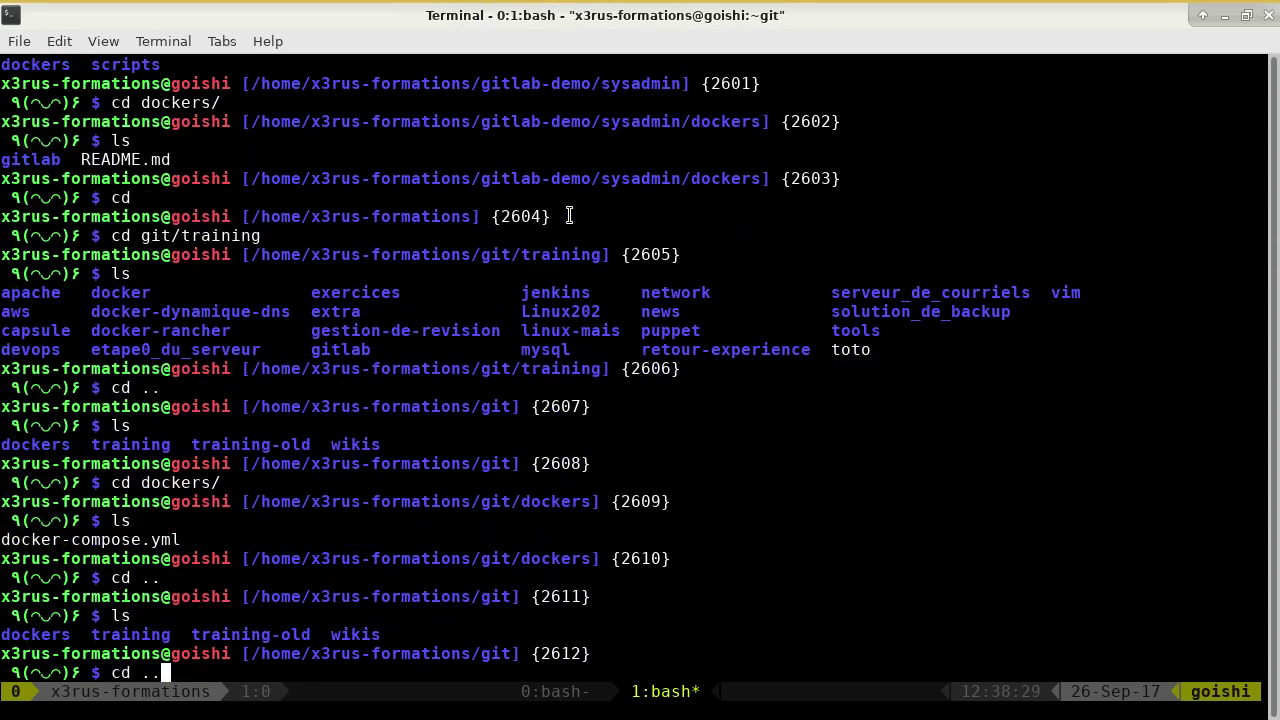
{"action": "key", "text": "Return"}
{"action": "type", "text": "ls"}
{"action": "key", "text": "Return"}
{"action": "type", "text": "cd"}
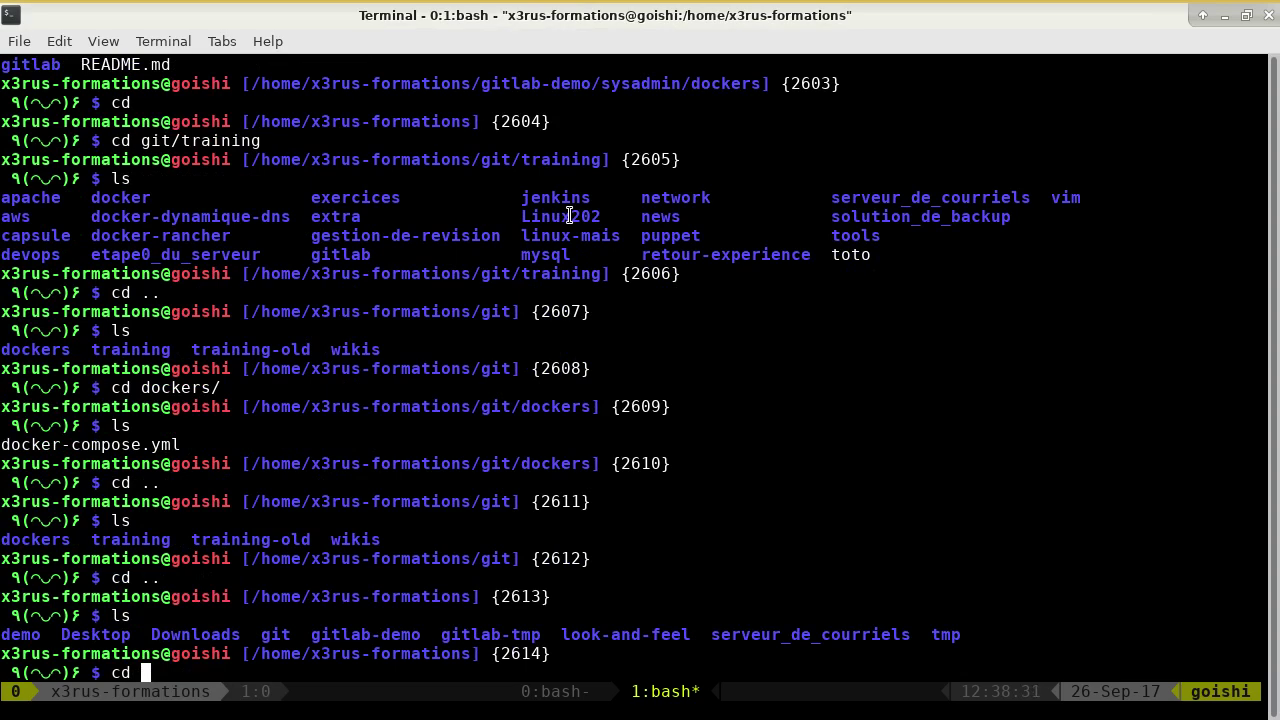
List gitlab-tmp, then move into ~/tmp and start a 'git clone' command.
{"action": "double_click", "coordinate": [488, 634]}
{"action": "middle_click", "coordinate": [488, 634]}
{"action": "key", "text": "Return"}
{"action": "type", "text": "ls"}
{"action": "key", "text": "Return"}
{"action": "type", "text": "cd"}
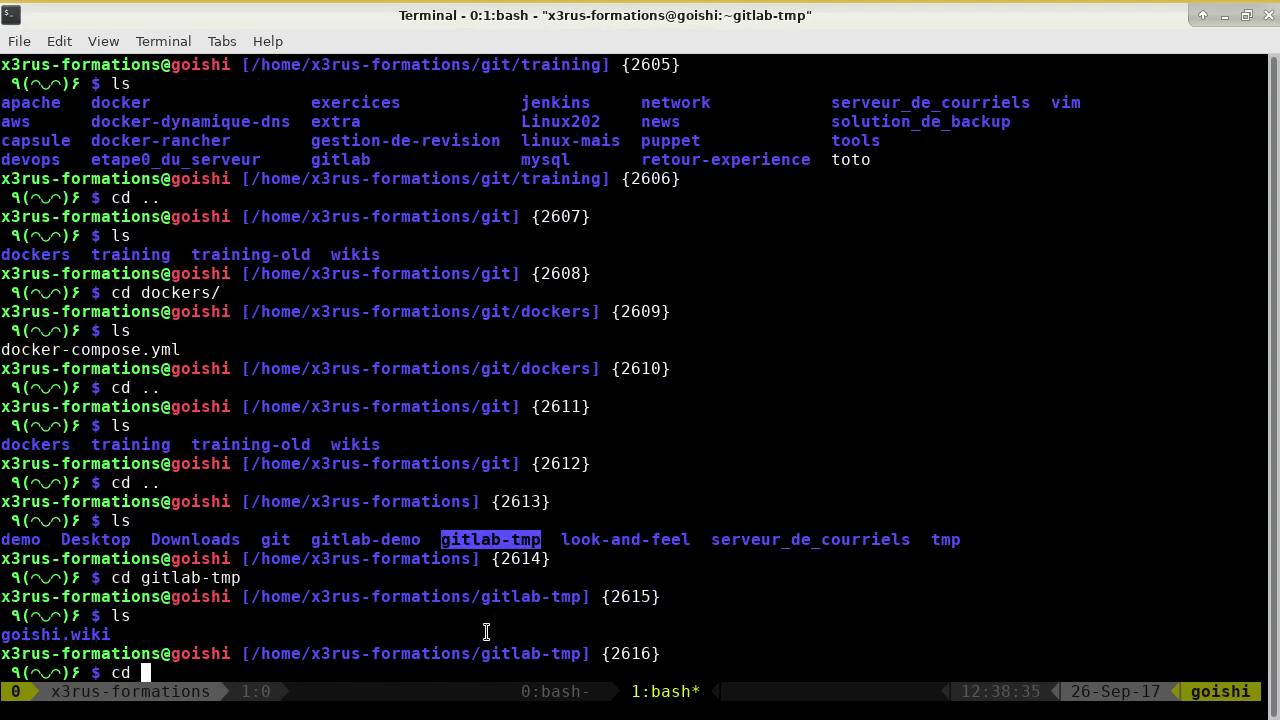
{"action": "key", "text": "ctrl+c"}
{"action": "type", "text": "cd .."}
{"action": "key", "text": "Return"}
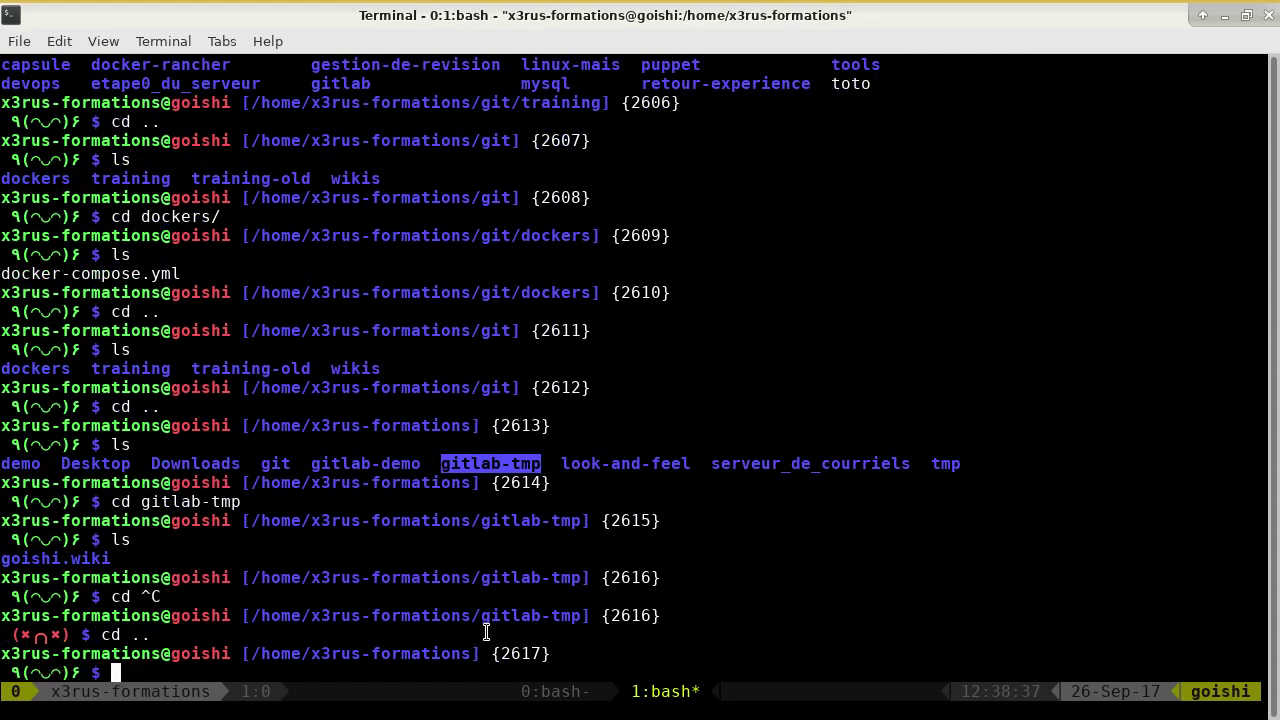
{"action": "type", "text": "ls"}
{"action": "key", "text": "Return"}
{"action": "type", "text": "cd tmp/"}
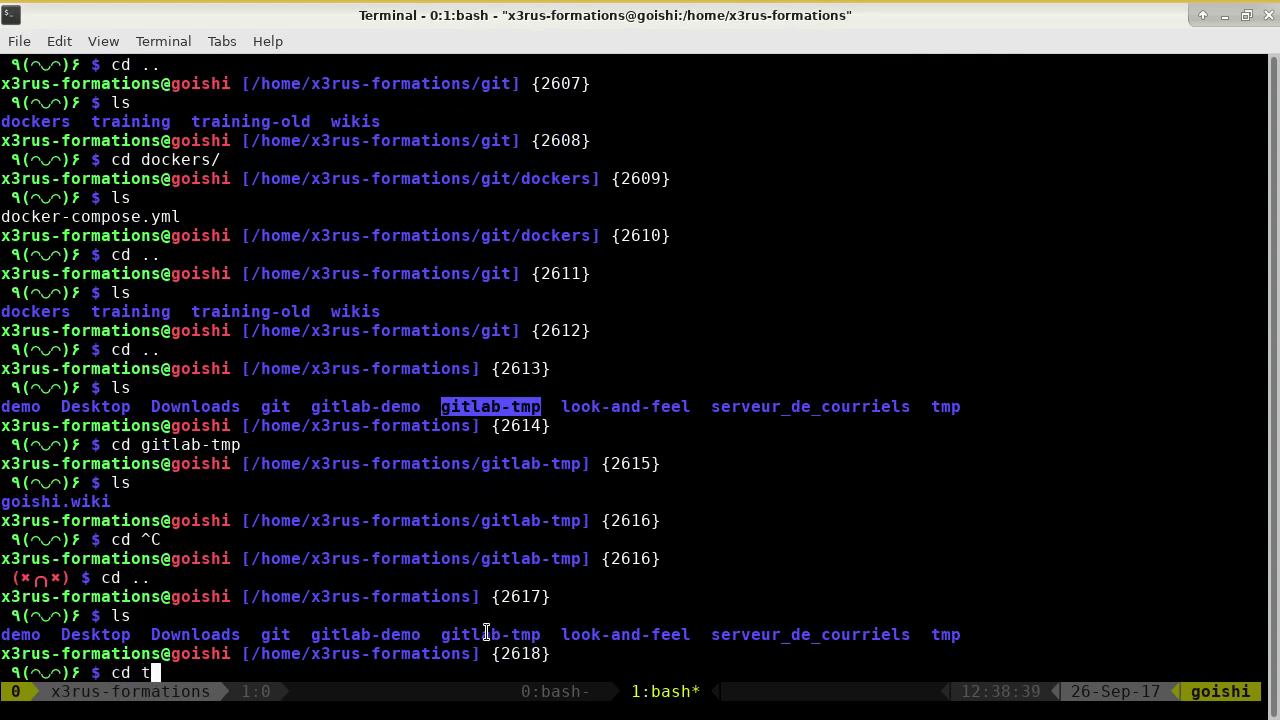
{"action": "key", "text": "Return"}
{"action": "type", "text": "ls"}
{"action": "key", "text": "Return"}
{"action": "type", "text": "git clone"}
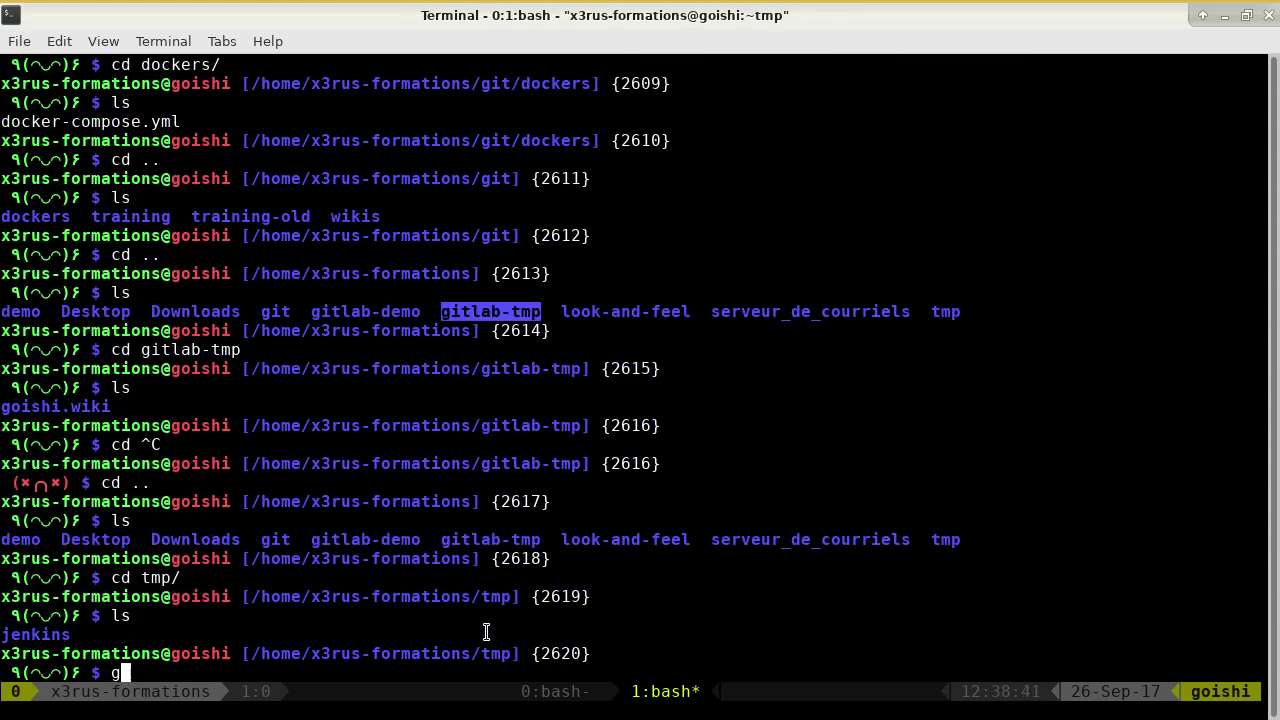
{"action": "key", "text": "alt+Tab"}
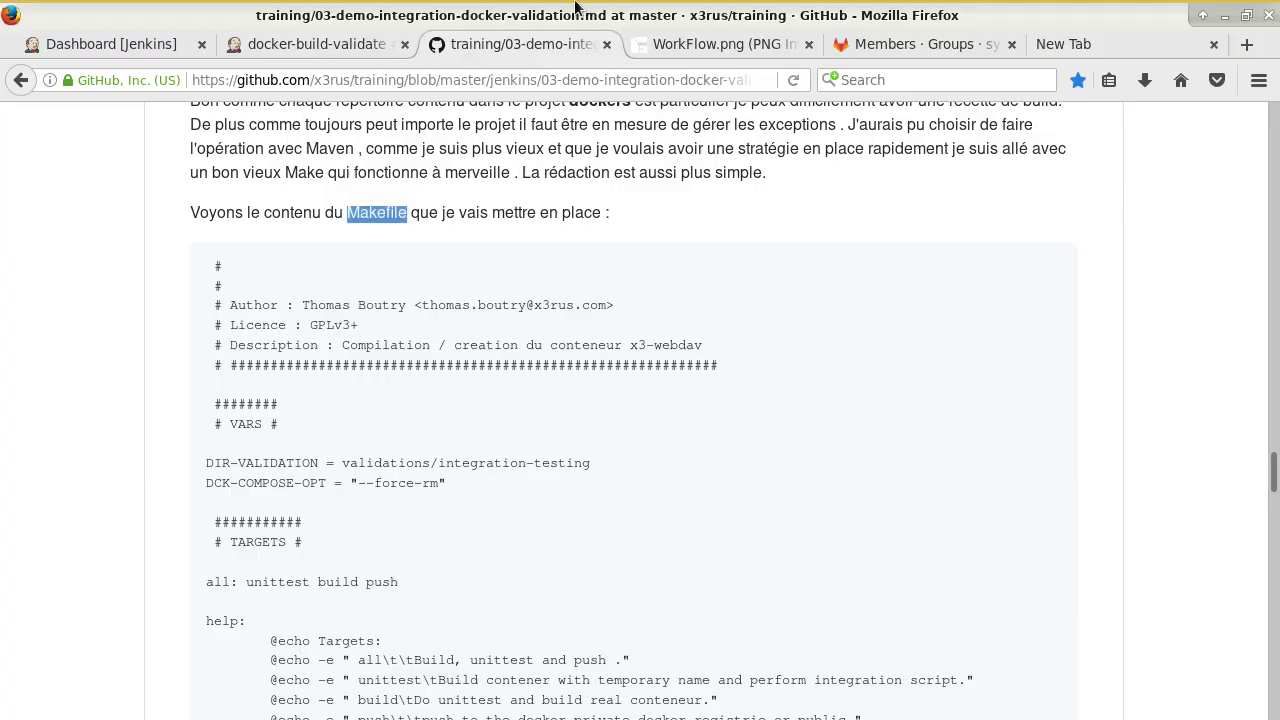
Copy the sysadmin/dockers project's HTTP clone URL from GitLab and paste it after 'git clone'.
{"action": "key", "text": "ctrl+Page_Up"}
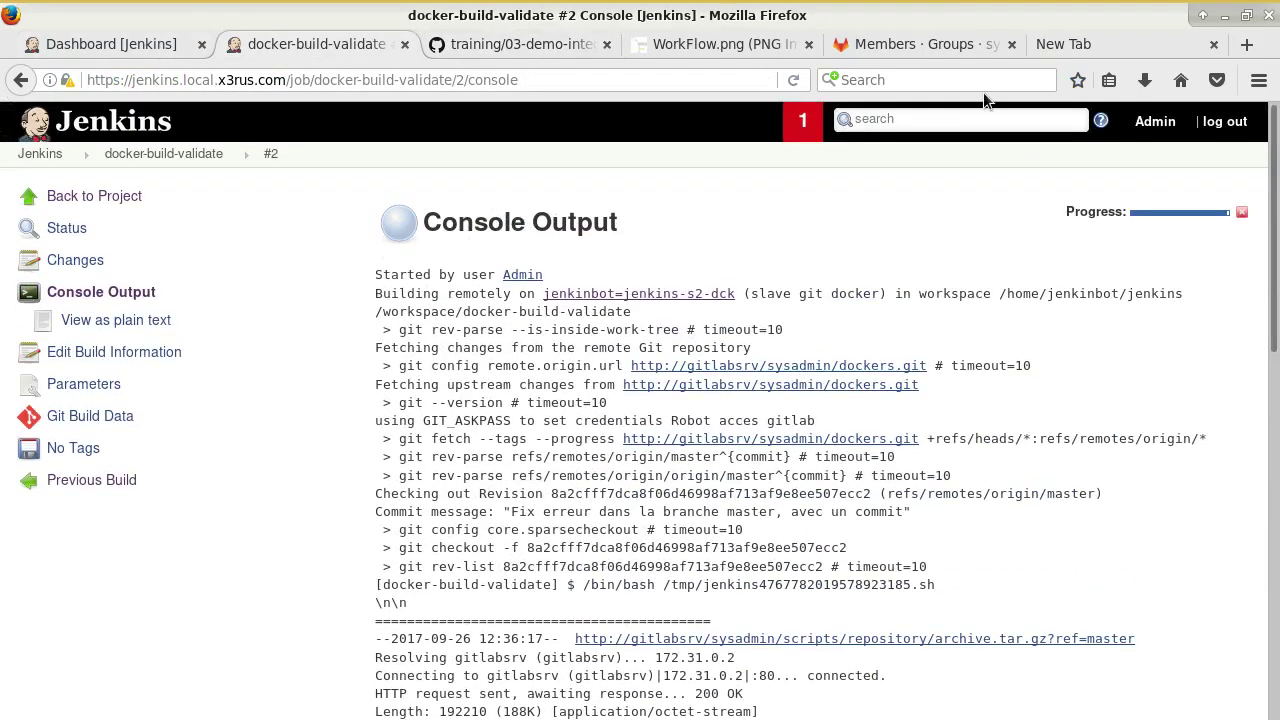
{"action": "left_click", "coordinate": [930, 44]}
{"action": "scroll", "coordinate": [300, 330], "scroll_direction": "up", "scroll_amount": 5}
{"action": "left_click", "coordinate": [152, 122]}
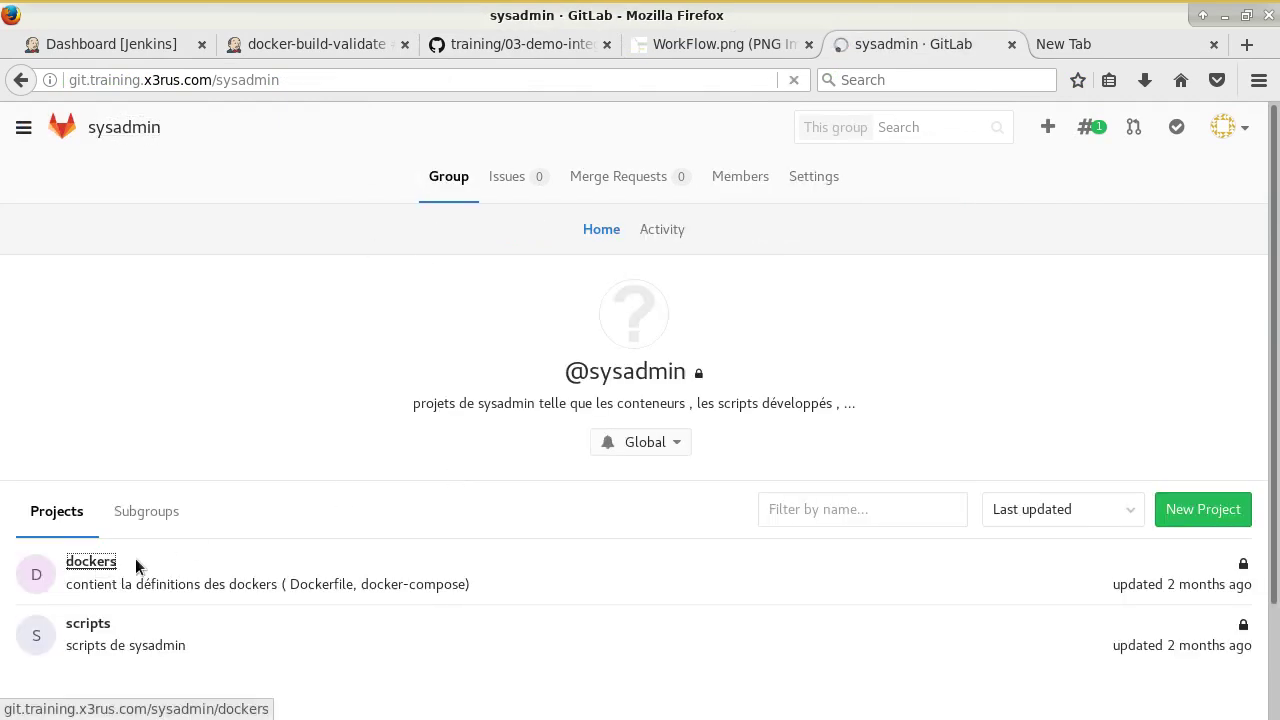
{"action": "left_click", "coordinate": [98, 560]}
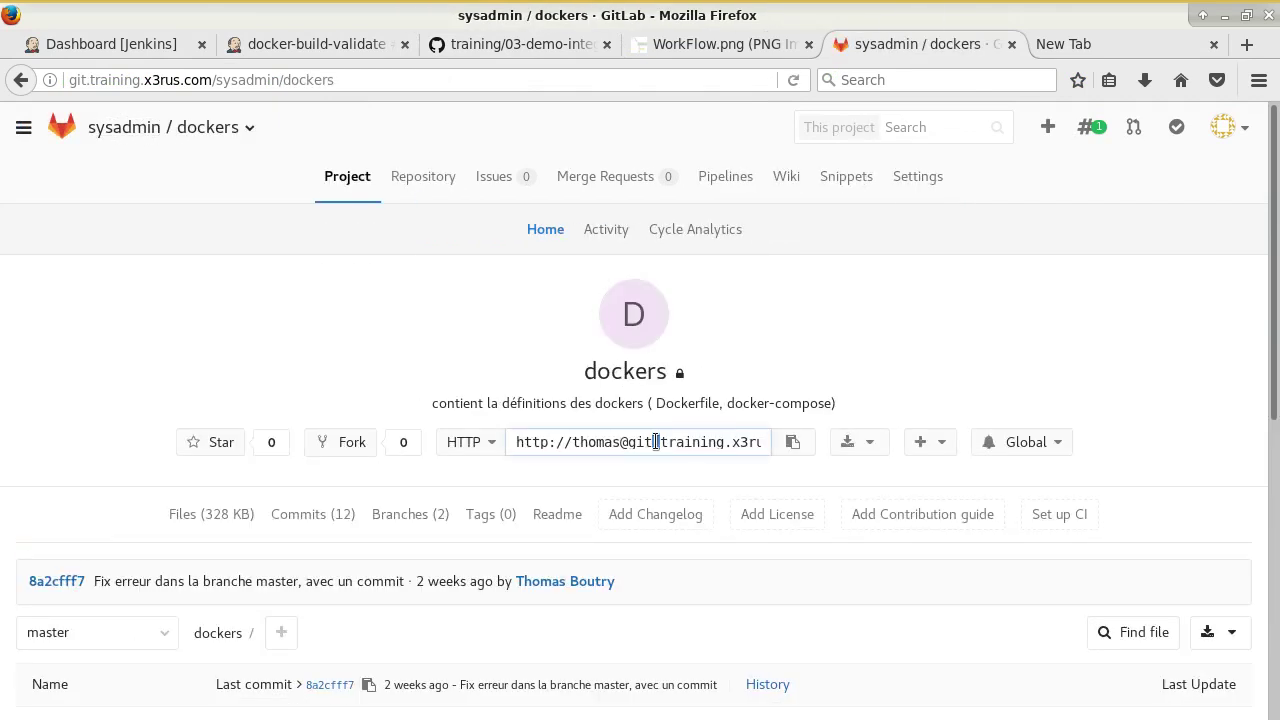
{"action": "left_click", "coordinate": [656, 442]}
{"action": "key", "text": "ctrl+c"}
{"action": "key", "text": "alt+Tab"}
{"action": "key", "text": "ctrl+shift+v"}
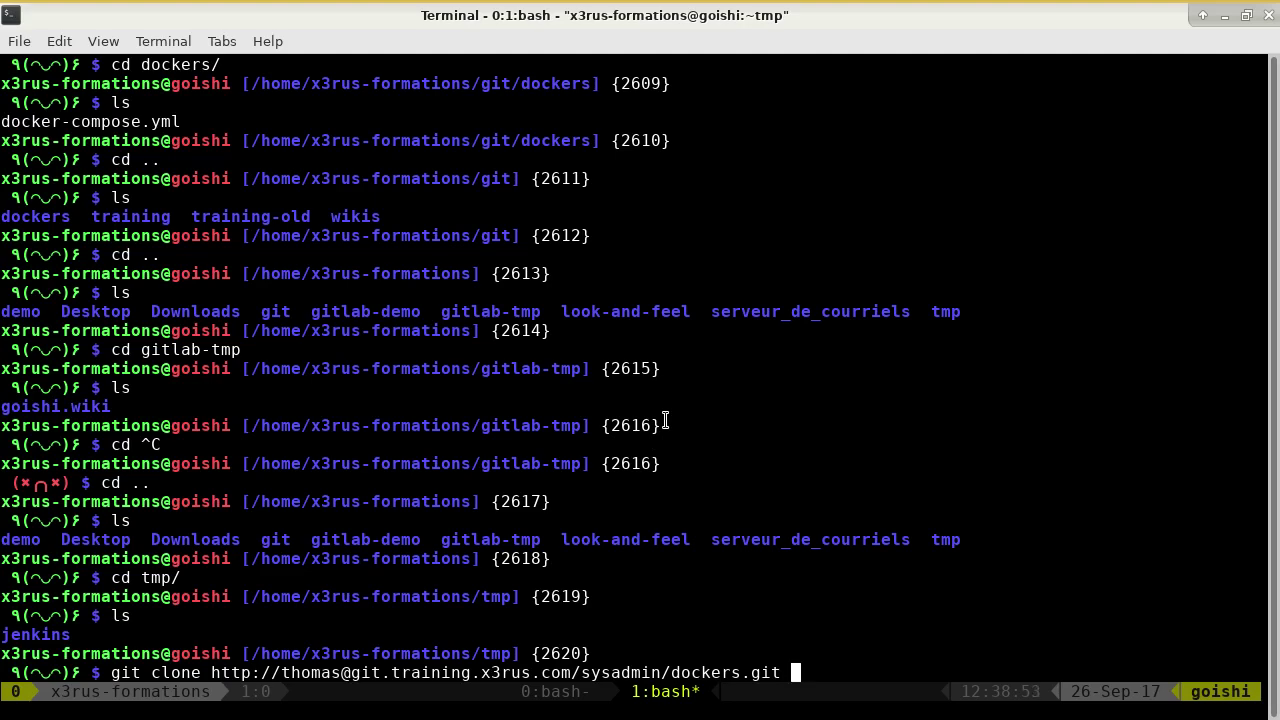
Clone the dockers repository with the account password, then enter the dockers folder and list it.
{"action": "key", "text": "Return"}
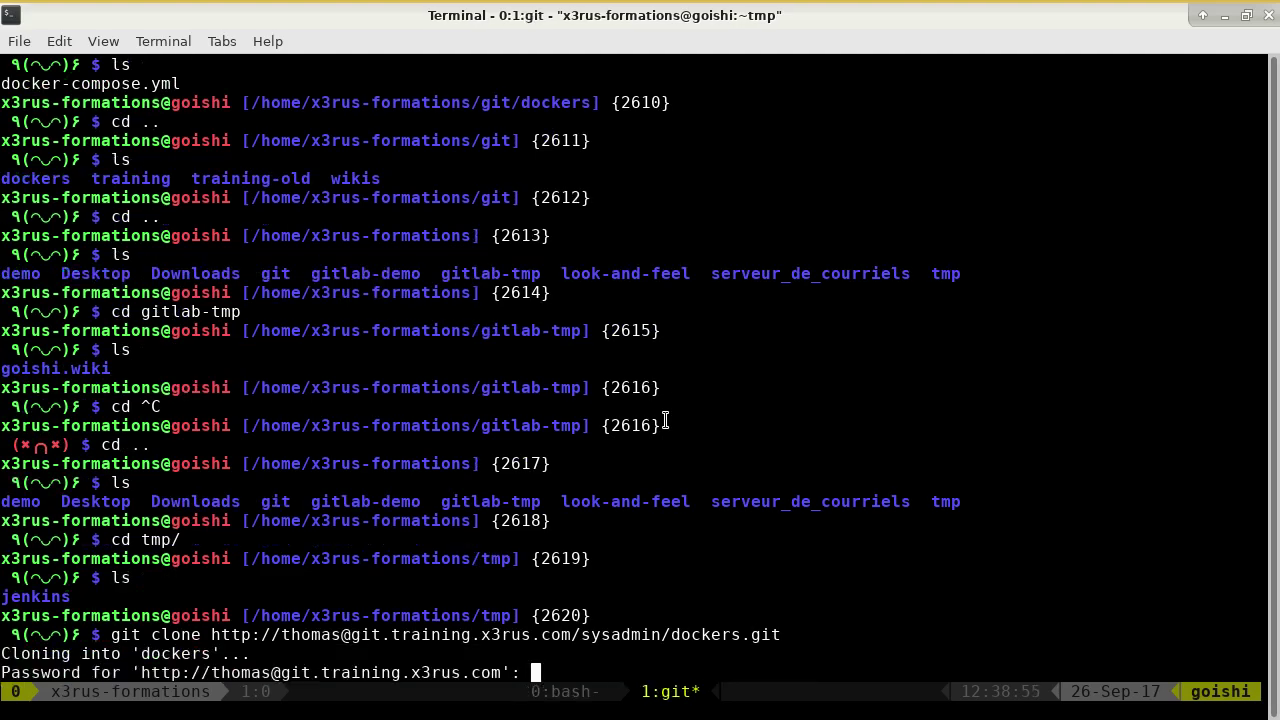
{"action": "key", "text": "Return"}
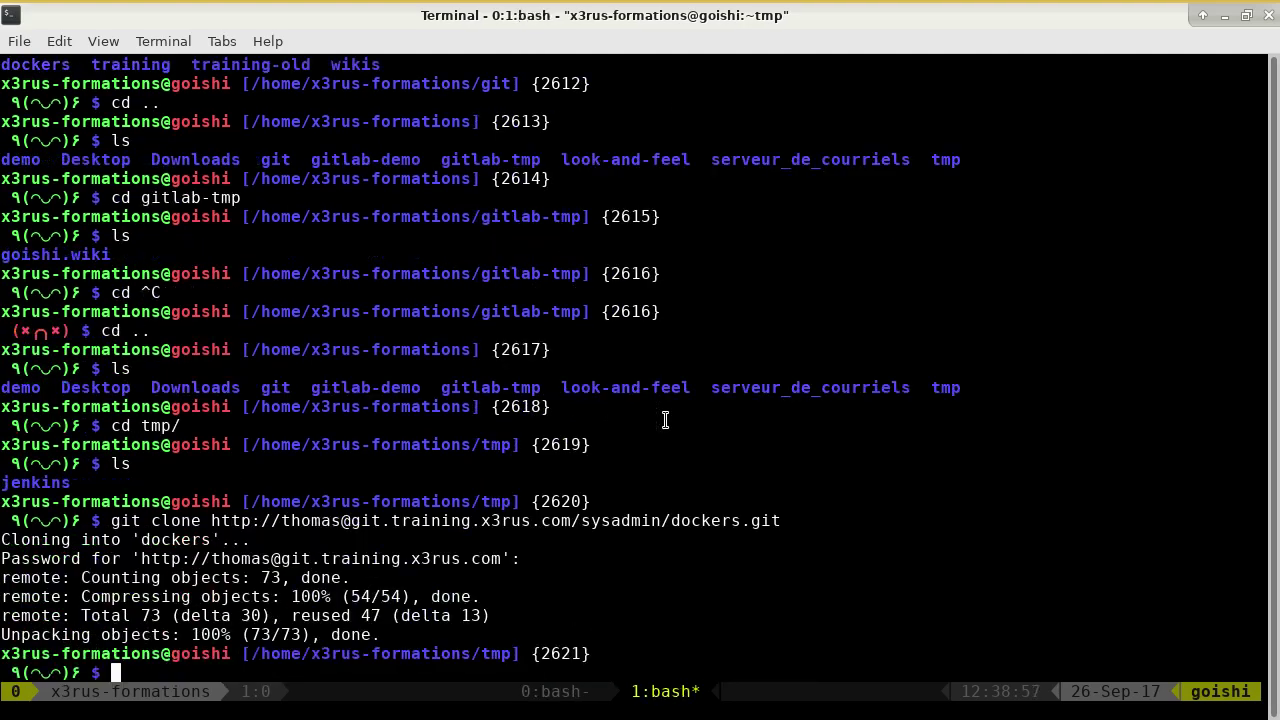
{"action": "type", "text": "cd do"}
{"action": "key", "text": "Tab"}
{"action": "key", "text": "Return"}
{"action": "type", "text": "ls"}
{"action": "key", "text": "Return"}
Move into x3-webdav, list its Dockerfile, Makefile and docker-compose.yml, and cancel the stray cd.
{"action": "type", "text": "cd x3"}
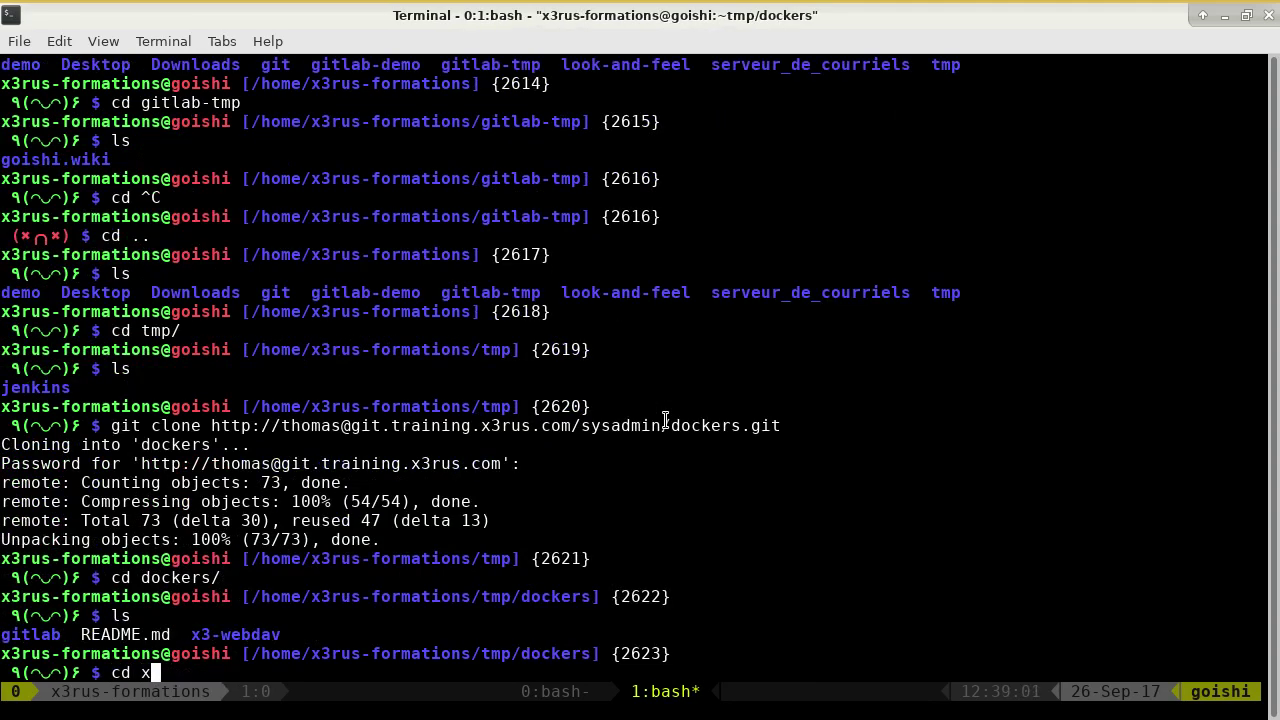
{"action": "key", "text": "Tab"}
{"action": "key", "text": "Return"}
{"action": "type", "text": "ls"}
{"action": "key", "text": "Return"}
{"action": "type", "text": "cd"}
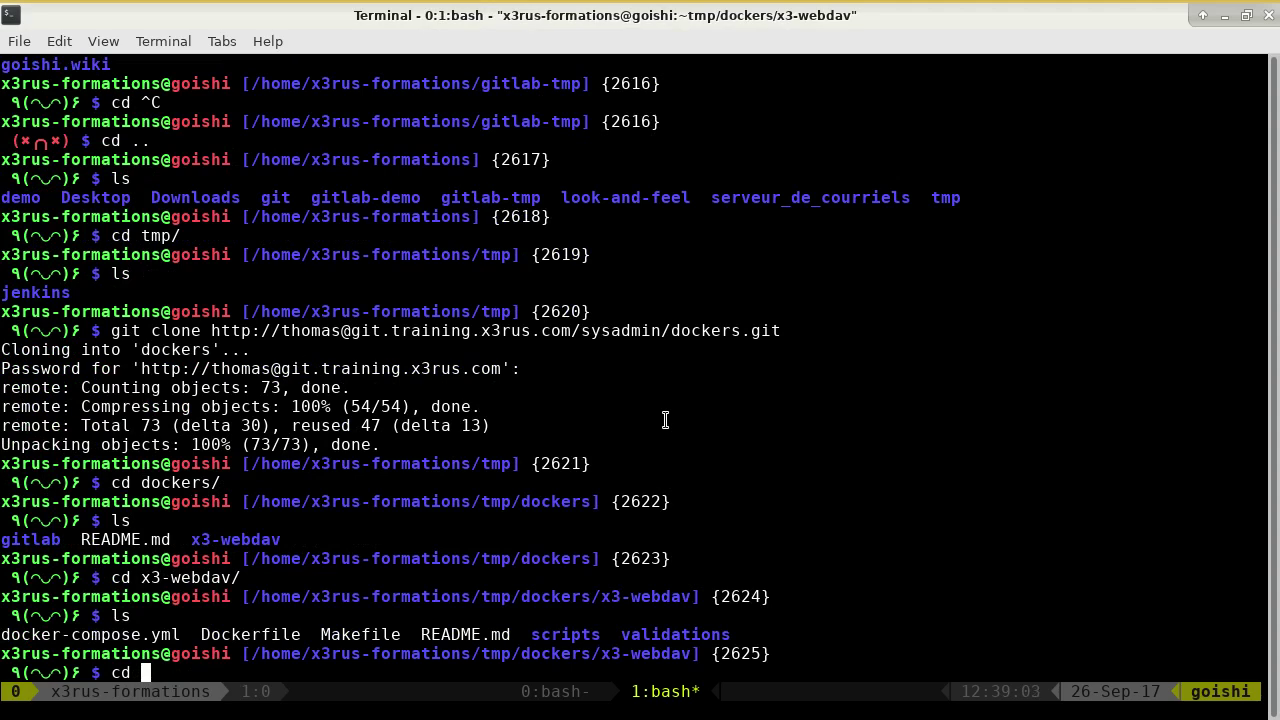
{"action": "key", "text": "ctrl+c"}
{"action": "type", "text": "vim"}
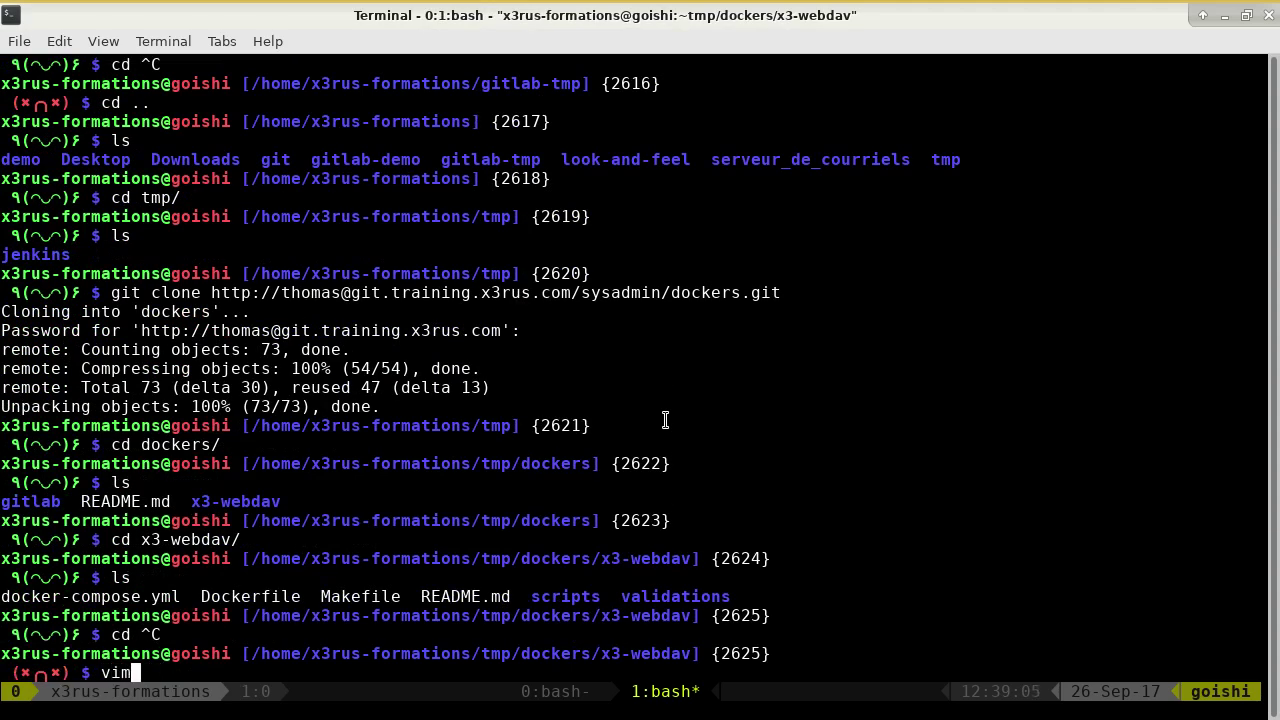
{"action": "type", "text": " Makefile"}
Open the Makefile and mark the validations/integration-testing value and the --force-rm compose option.
{"action": "key", "text": "Return"}
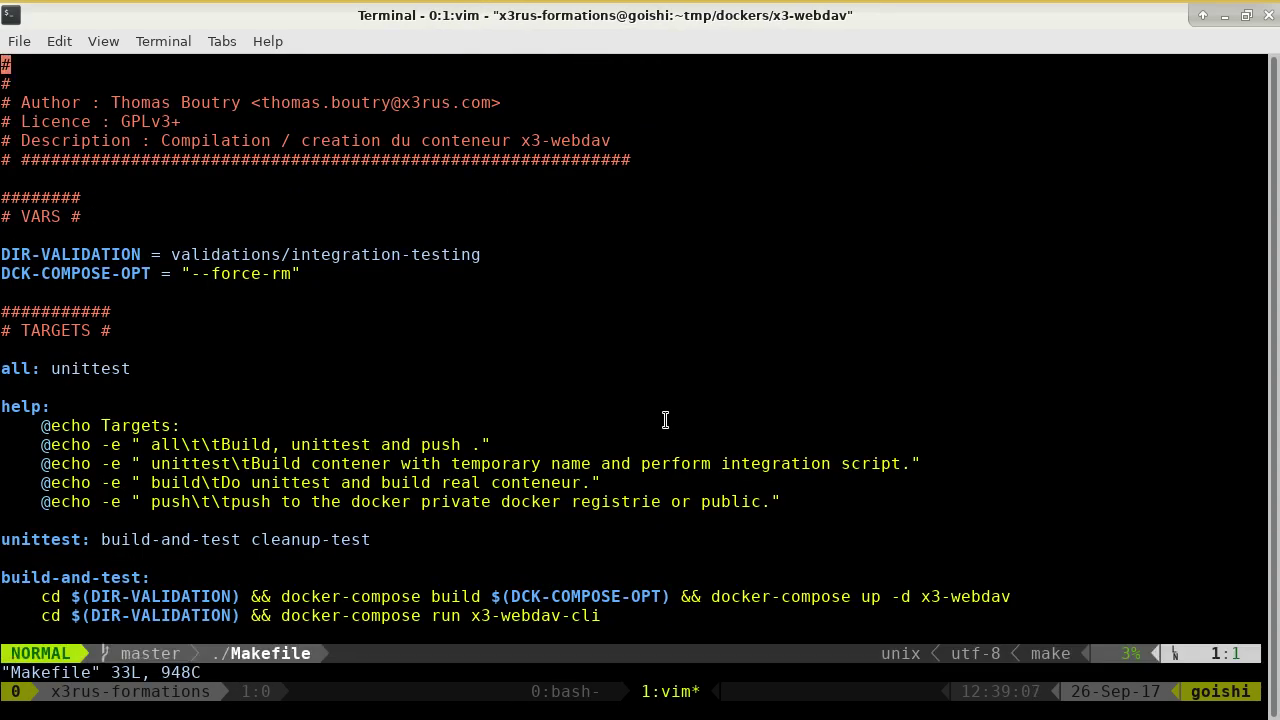
{"action": "key", "text": "j"}
{"action": "key", "text": "j"}
{"action": "key", "text": "j"}
{"action": "key", "text": "j"}
{"action": "key", "text": "j"}
{"action": "key", "text": "j"}
{"action": "key", "text": "j"}
{"action": "key", "text": "j"}
{"action": "key", "text": "j"}
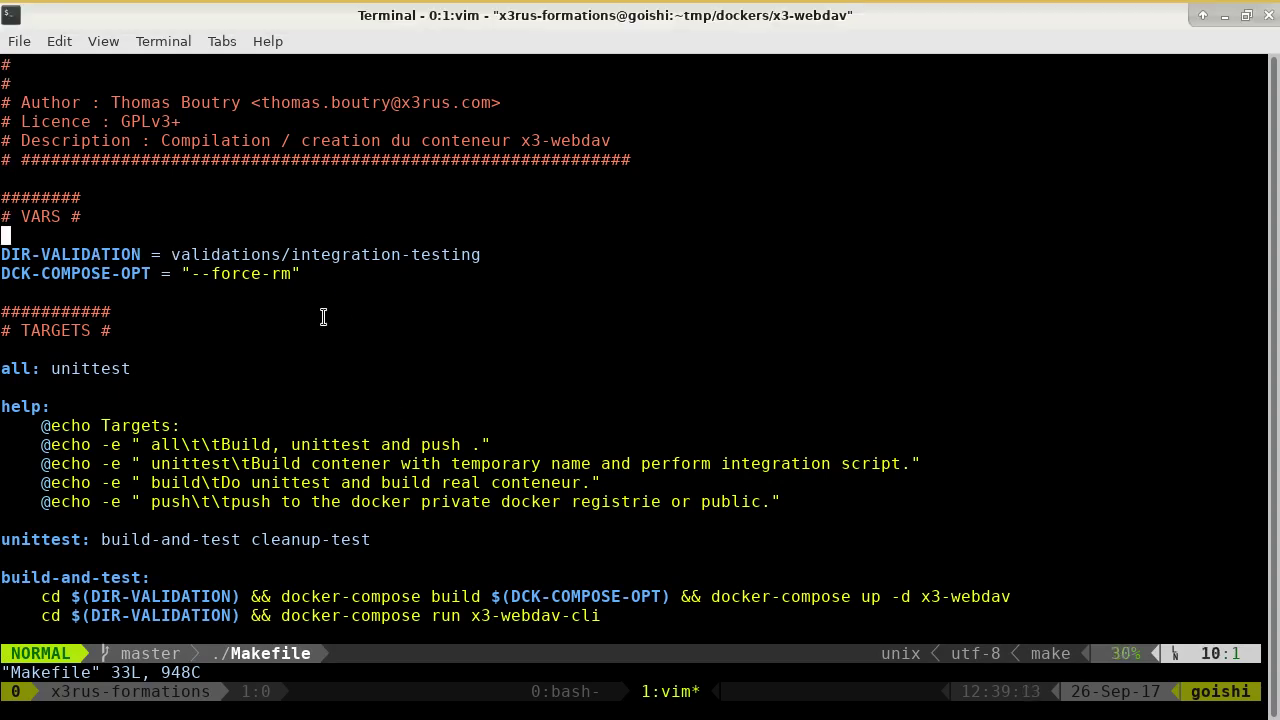
{"action": "left_click_drag", "start_coordinate": [172, 254], "coordinate": [481, 255]}
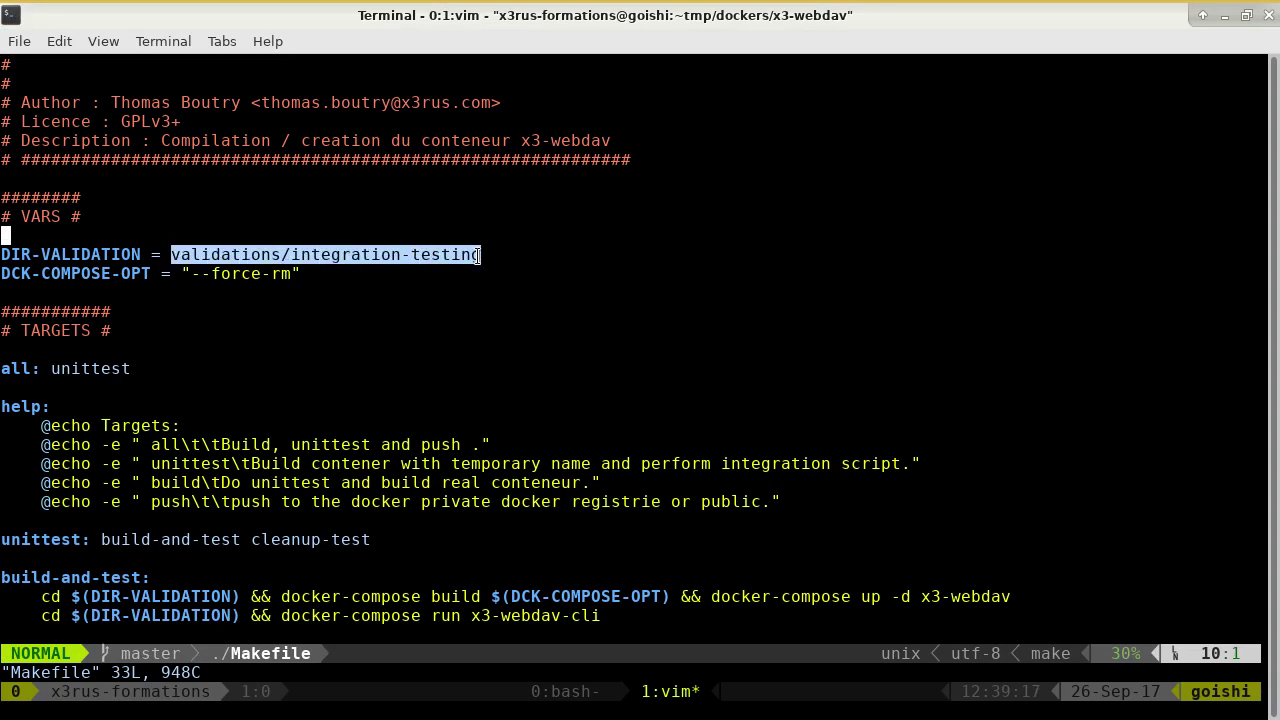
{"action": "left_click_drag", "start_coordinate": [190, 275], "coordinate": [286, 280]}
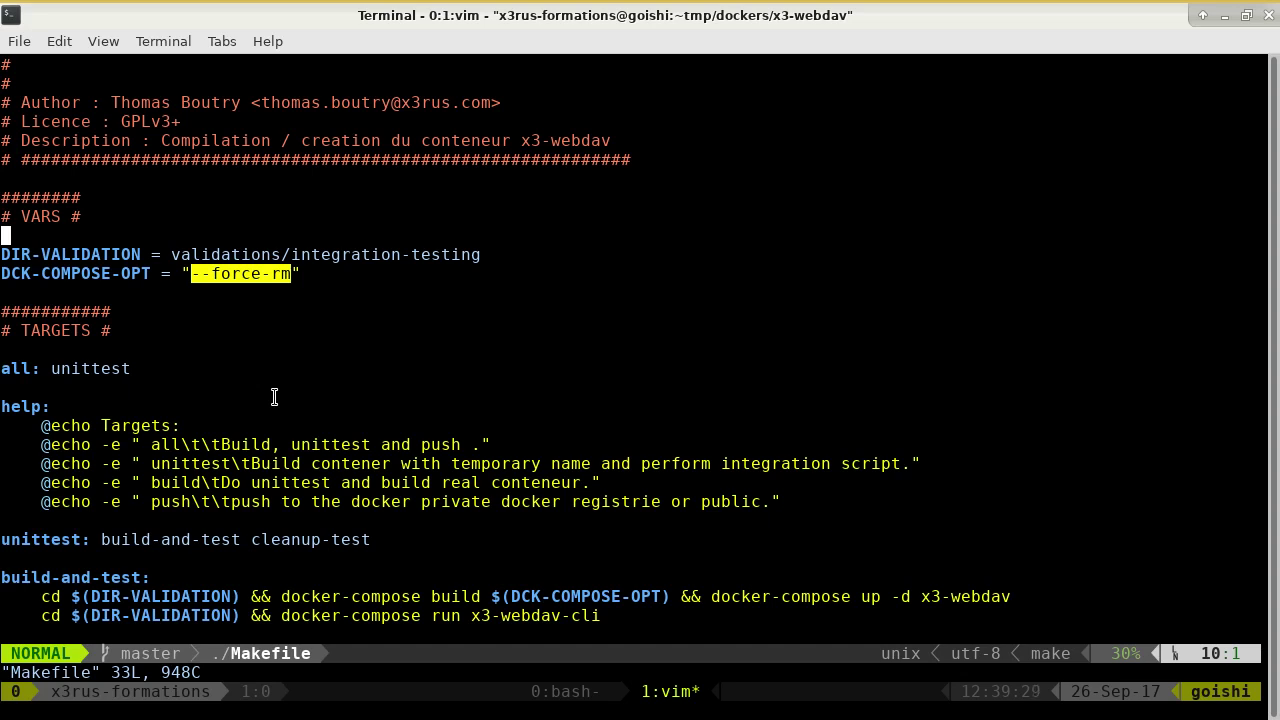
Highlight the all target and its unittest, build-and-test and cleanup-test dependencies.
{"action": "left_click", "coordinate": [284, 395]}
{"action": "key", "text": "j"}
{"action": "key", "text": "j"}
{"action": "key", "text": "j"}
{"action": "key", "text": "j"}
{"action": "key", "text": "j"}
{"action": "key", "text": "j"}
{"action": "key", "text": "j"}
{"action": "key", "text": "j"}
{"action": "key", "text": "j"}
{"action": "key", "text": "j"}
{"action": "key", "text": "j"}
{"action": "key", "text": "j"}
{"action": "key", "text": "j"}
{"action": "key", "text": "j"}
{"action": "key", "text": "j"}
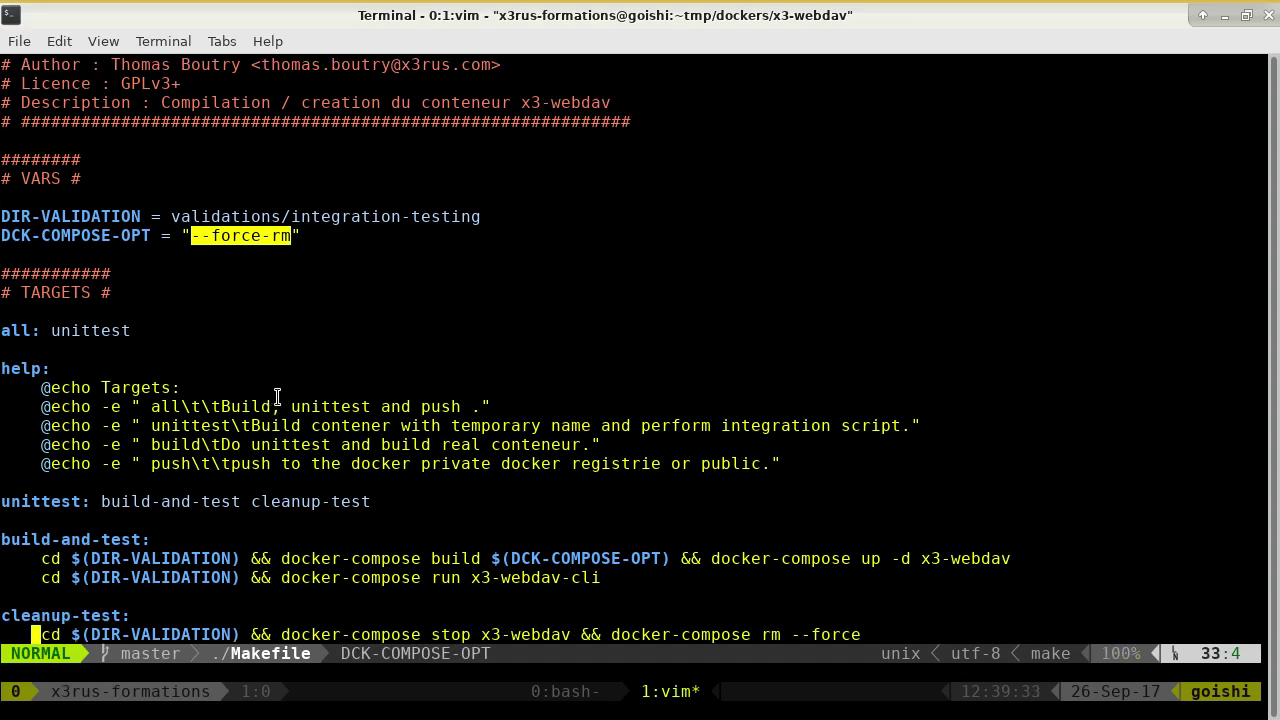
{"action": "double_click", "coordinate": [31, 330]}
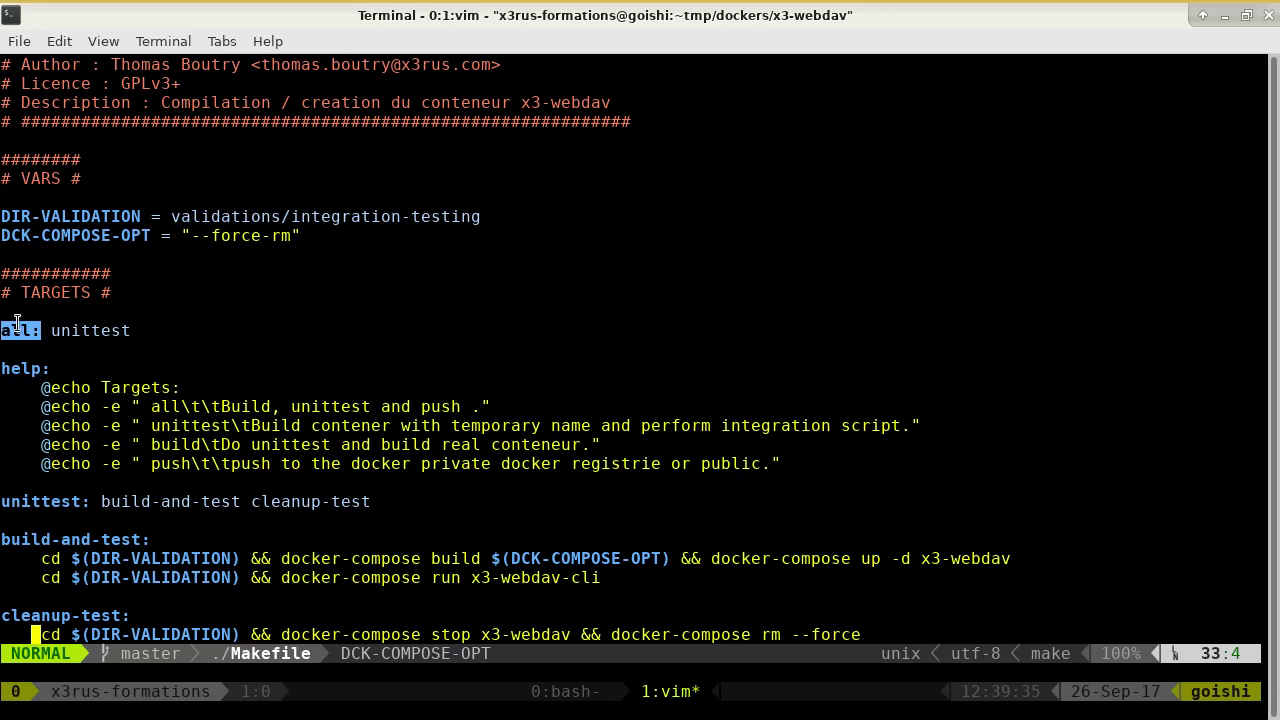
{"action": "left_click", "coordinate": [126, 335]}
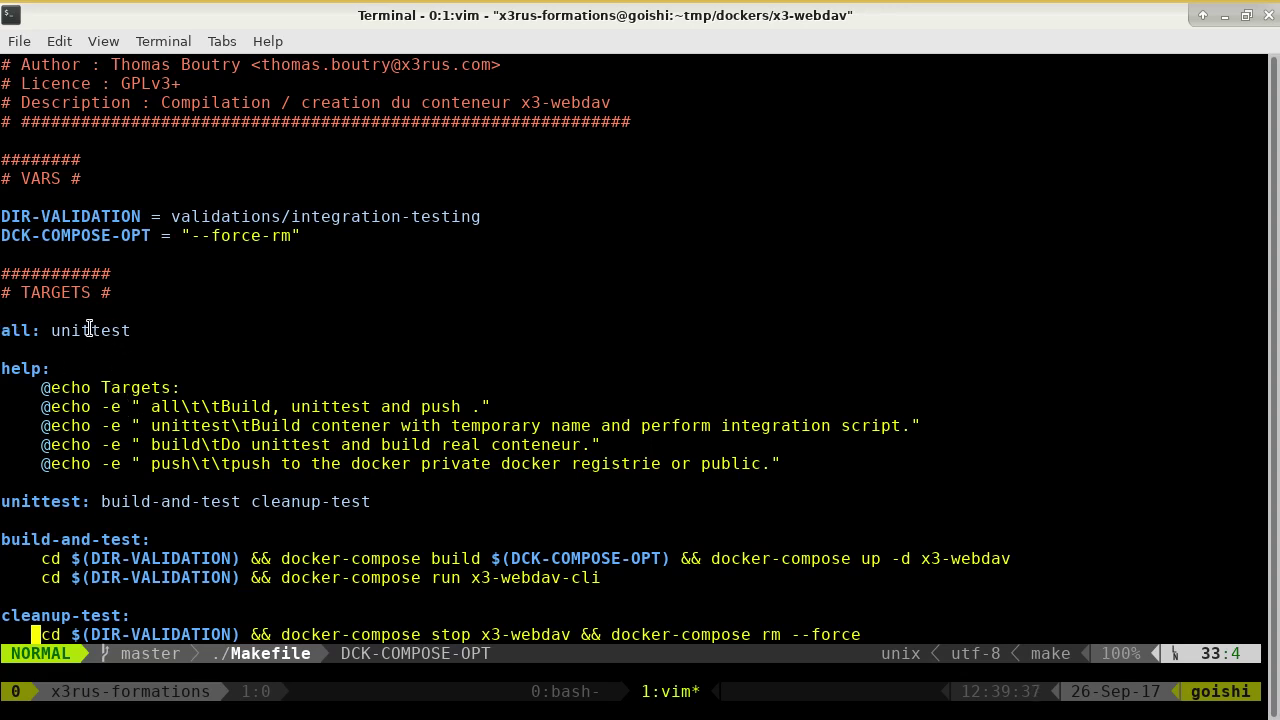
{"action": "left_click_drag", "start_coordinate": [28, 332], "coordinate": [2, 330]}
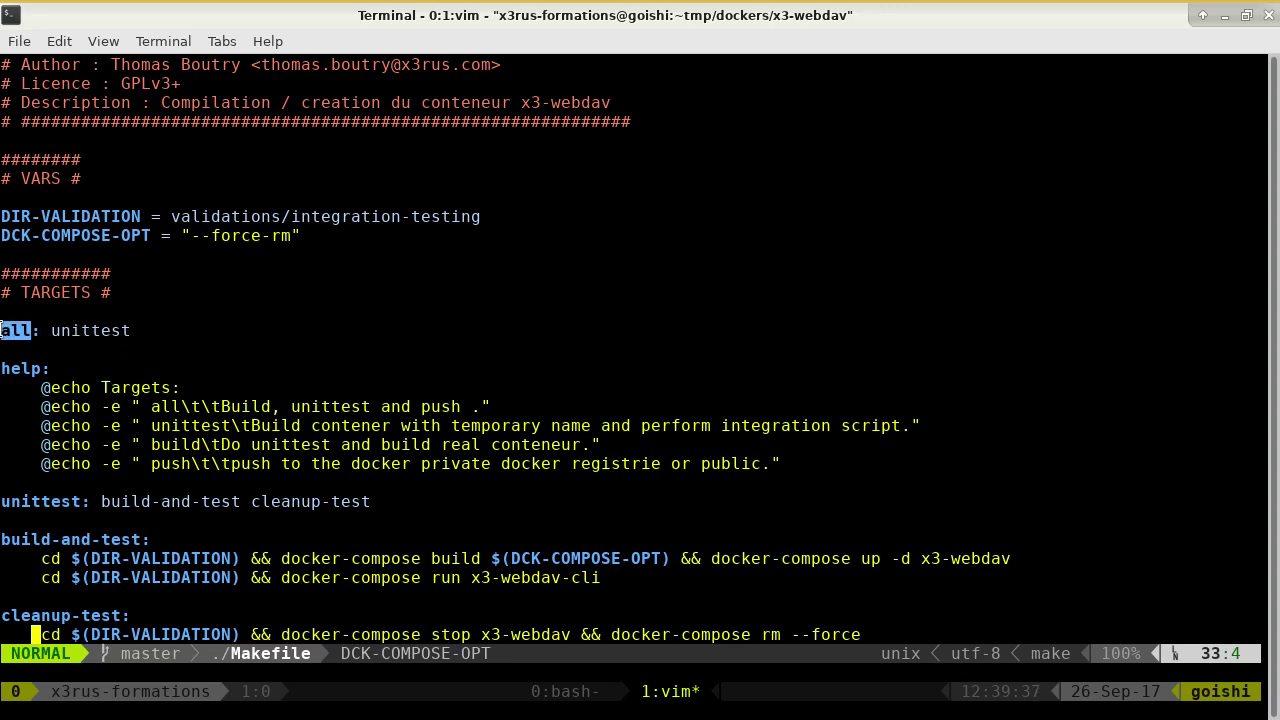
{"action": "double_click", "coordinate": [64, 337]}
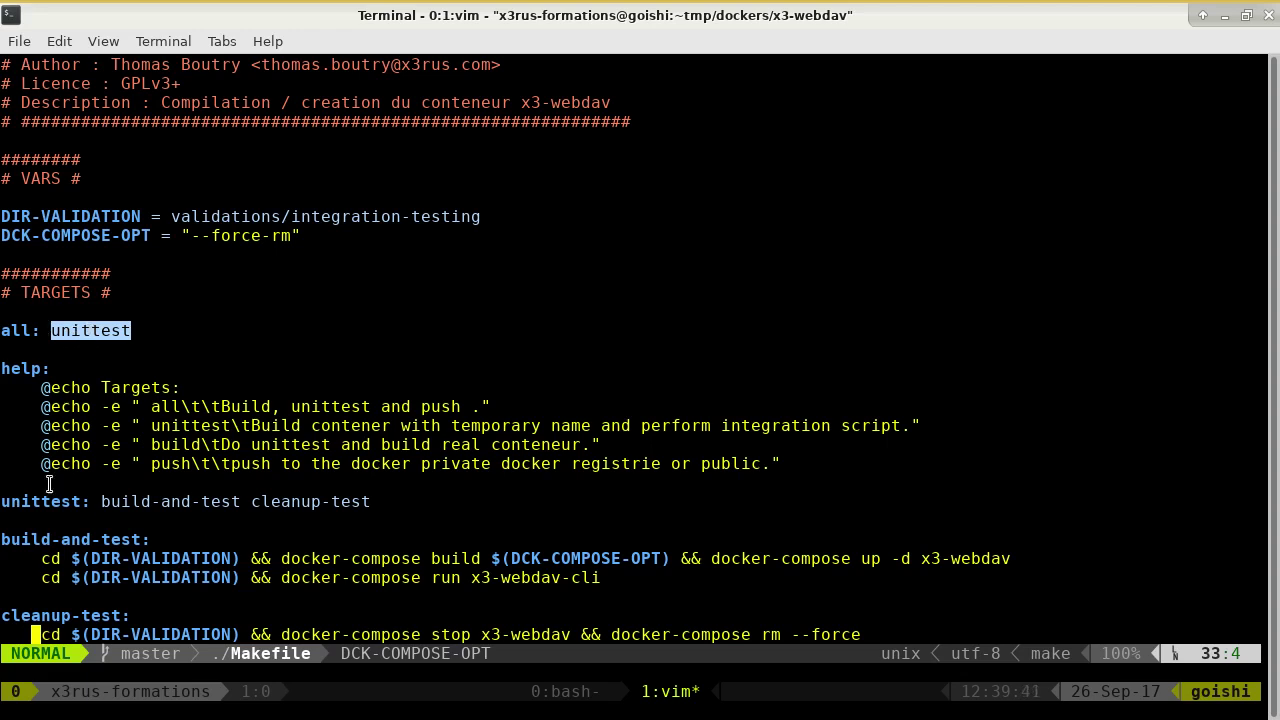
{"action": "double_click", "coordinate": [127, 500]}
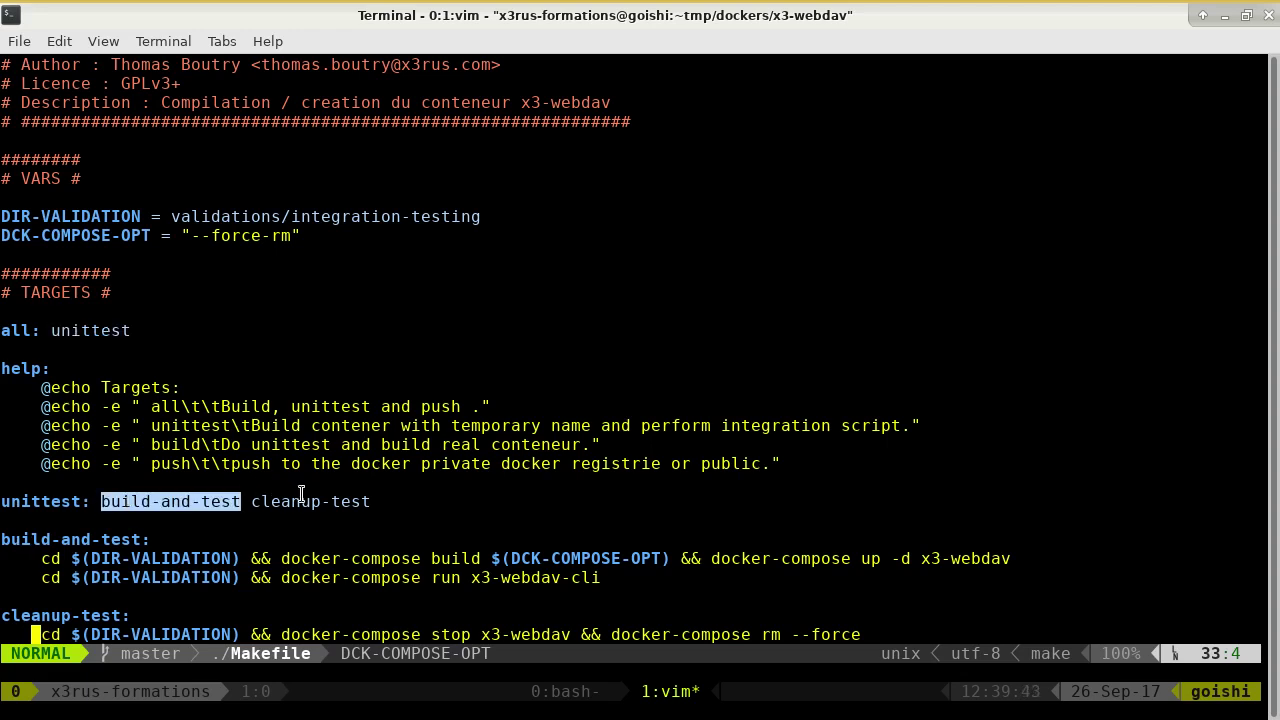
{"action": "double_click", "coordinate": [303, 500]}
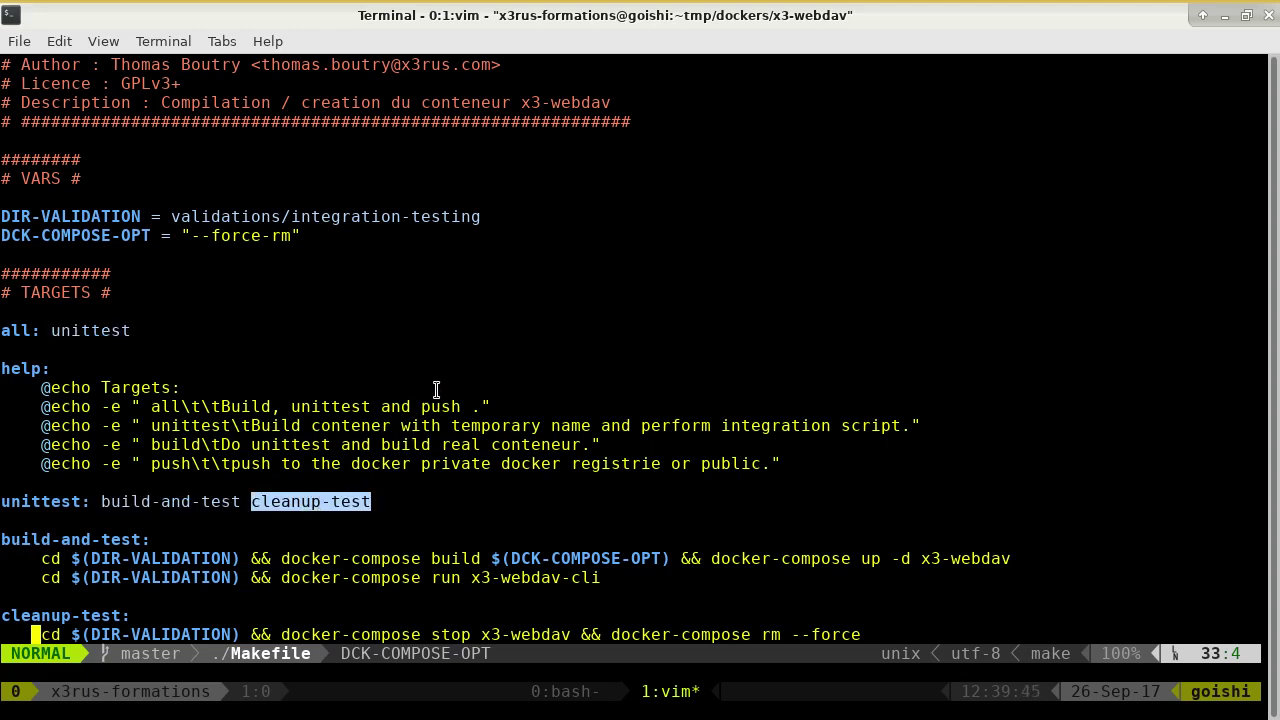
{"action": "left_click", "coordinate": [469, 381]}
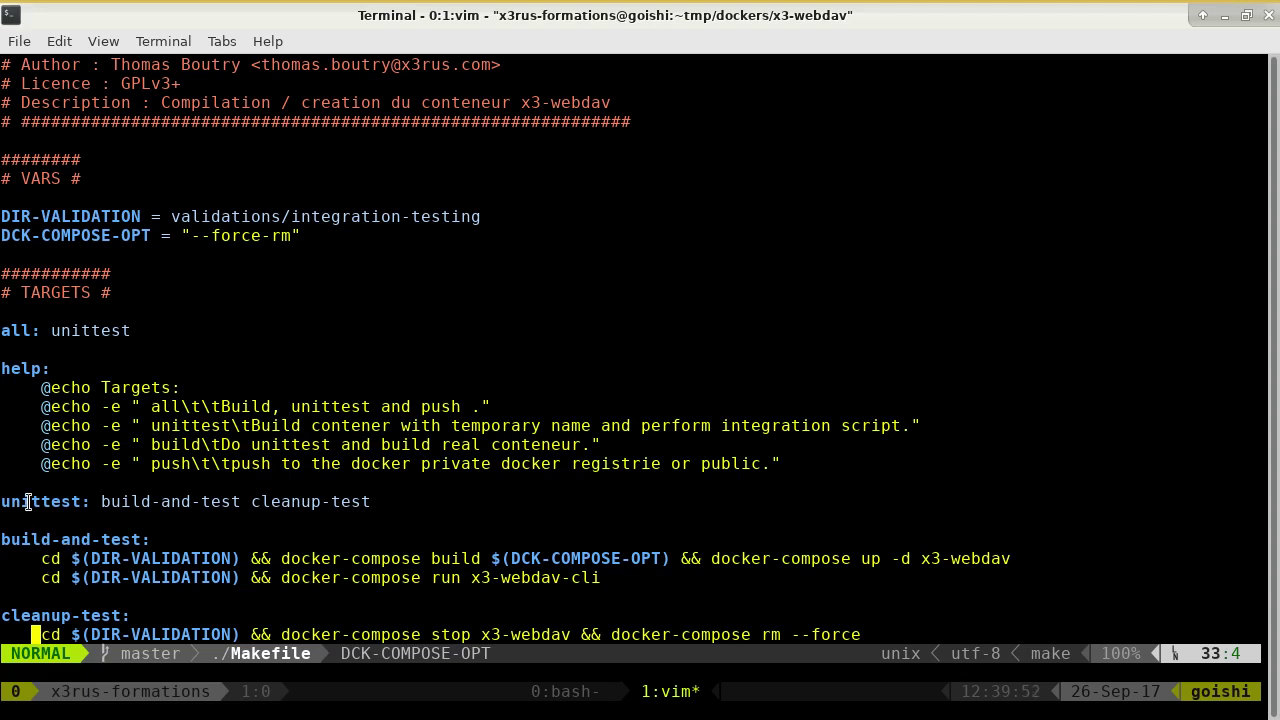
{"action": "left_click_drag", "start_coordinate": [148, 540], "coordinate": [479, 550]}
Mark build-and-test's DIR-VALIDATION, --force-rm, docker-compose up x3-webdav and run x3-webdav-cli commands.
{"action": "left_click", "coordinate": [195, 566]}
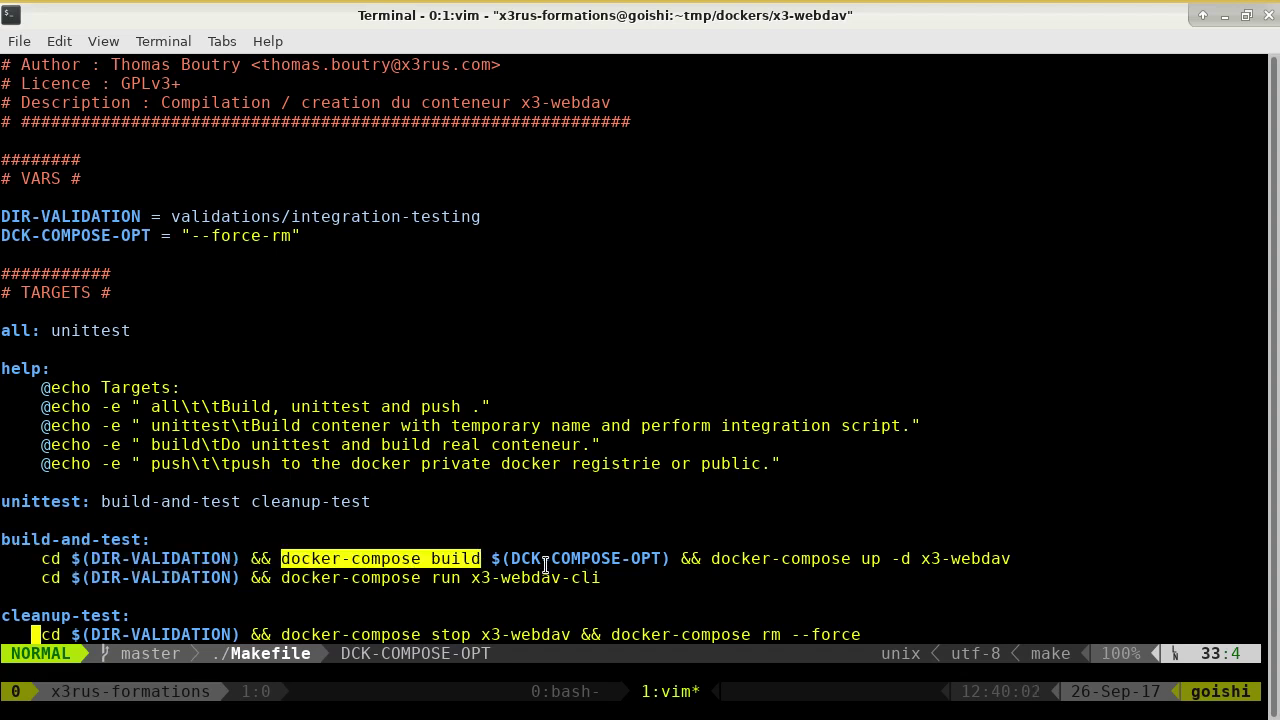
{"action": "double_click", "coordinate": [221, 236]}
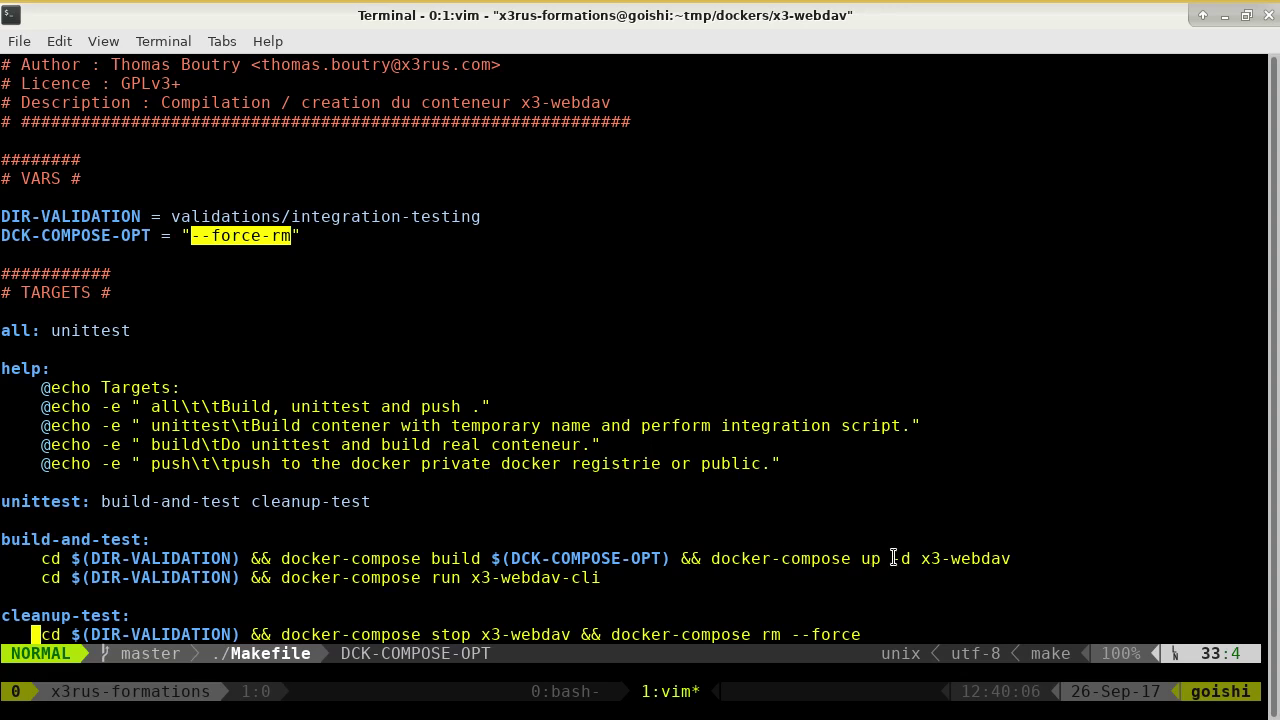
{"action": "left_click_drag", "start_coordinate": [902, 558], "coordinate": [956, 558]}
{"action": "double_click", "coordinate": [963, 558]}
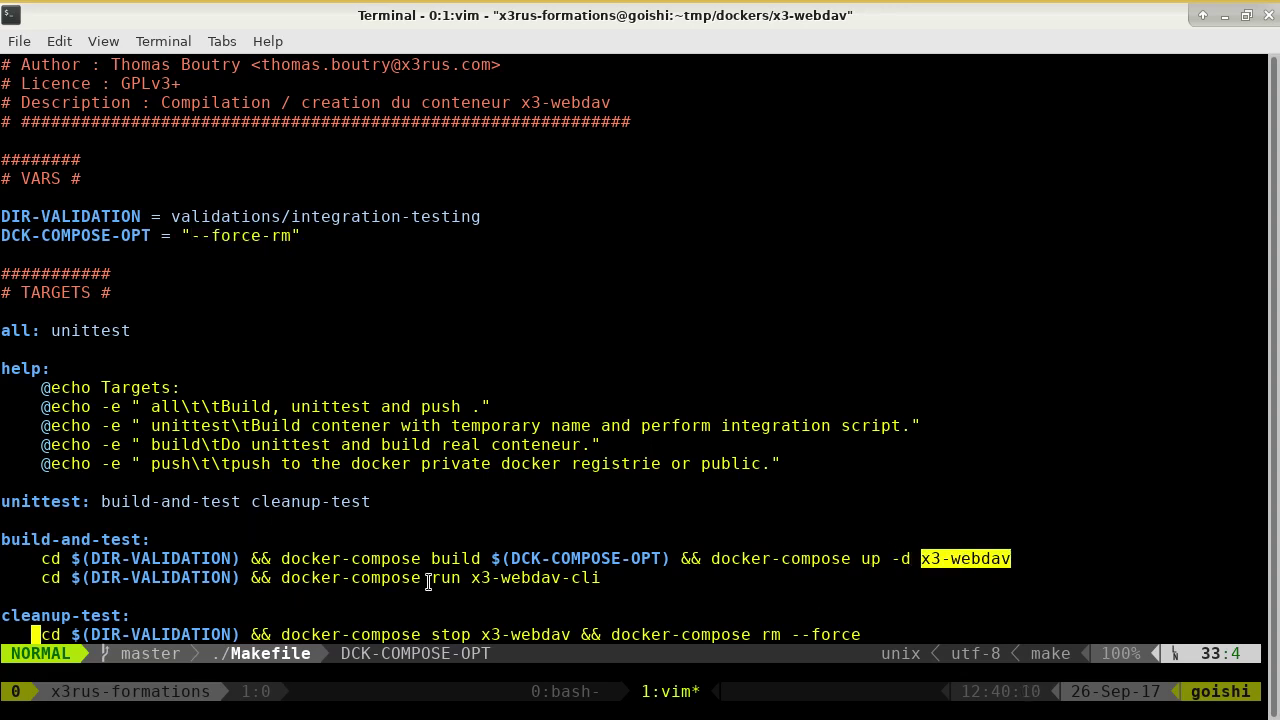
{"action": "left_click_drag", "start_coordinate": [425, 578], "coordinate": [563, 603]}
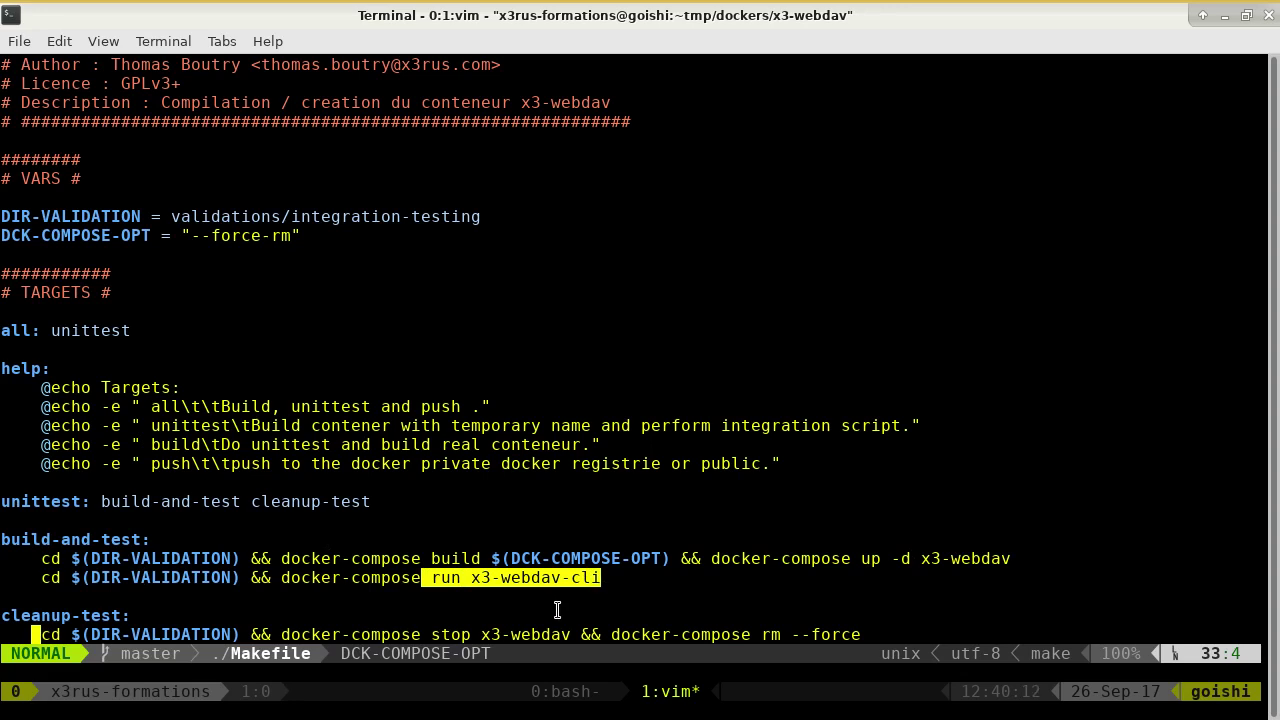
{"action": "left_click", "coordinate": [716, 586]}
{"action": "left_click_drag", "start_coordinate": [835, 561], "coordinate": [850, 561]}
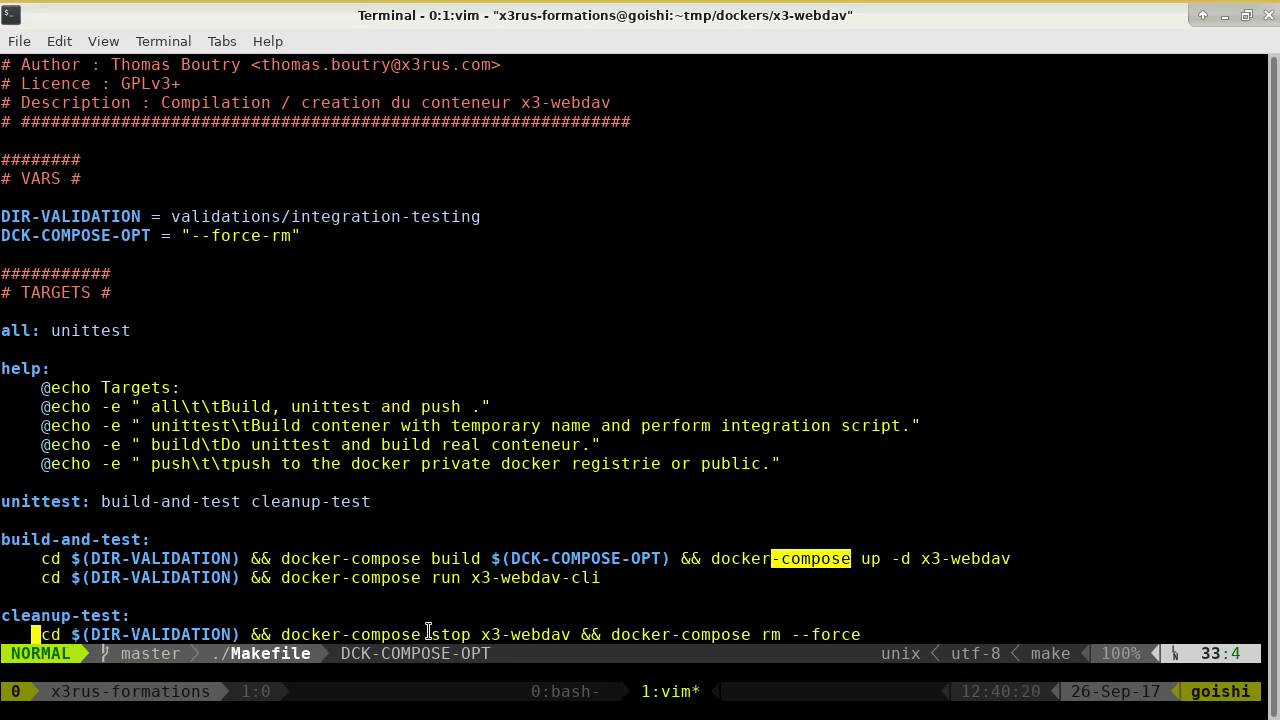
Mark the cleanup-test DIR-VALIDATION and docker-compose commands, then move back up the file.
{"action": "left_click_drag", "start_coordinate": [107, 634], "coordinate": [192, 634]}
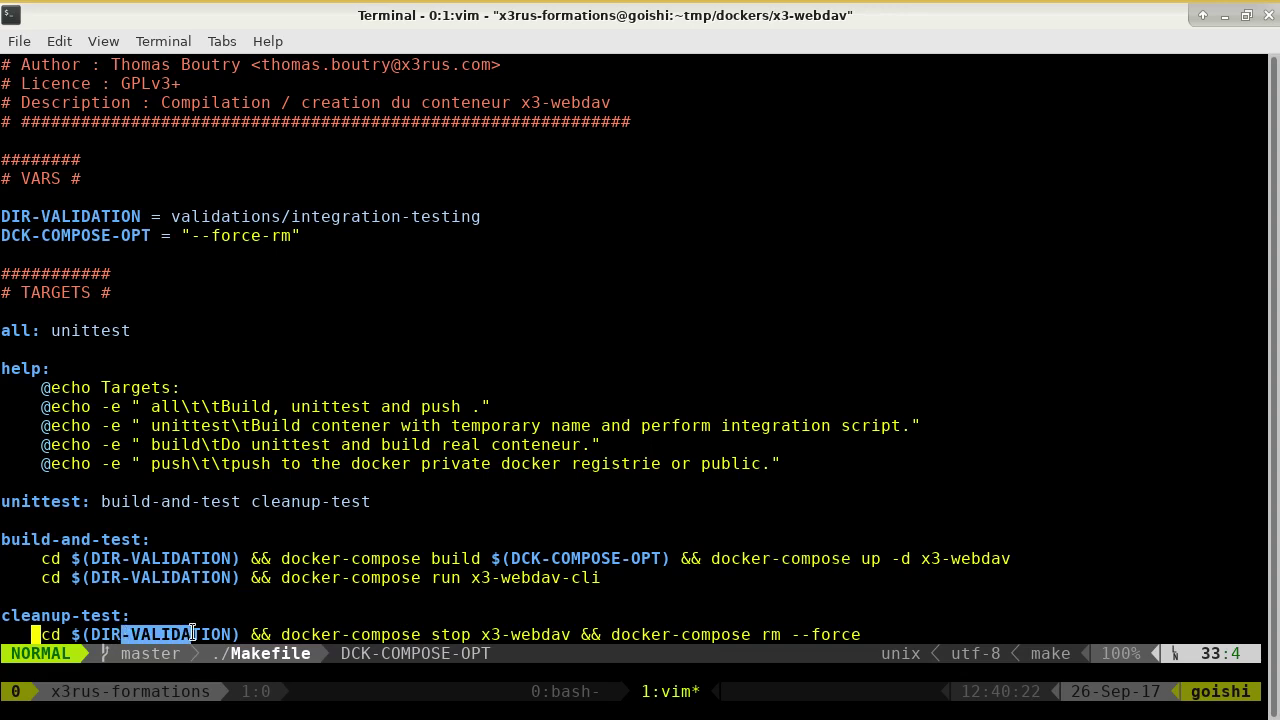
{"action": "left_click_drag", "start_coordinate": [300, 634], "coordinate": [582, 636]}
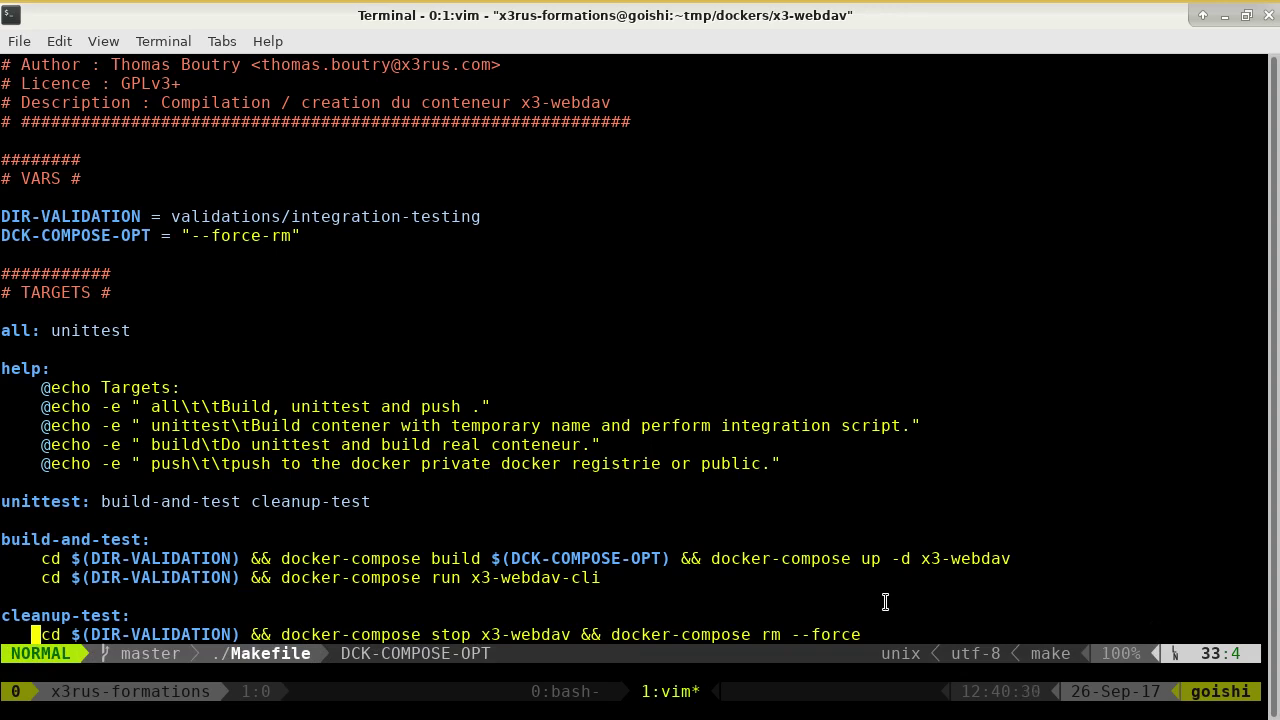
{"action": "key", "text": "k"}
{"action": "key", "text": "k"}
{"action": "key", "text": "k"}
{"action": "key", "text": "k"}
{"action": "key", "text": "k"}
{"action": "key", "text": "k"}
{"action": "key", "text": "k"}
{"action": "key", "text": "k"}
{"action": "key", "text": "k"}
{"action": "key", "text": "k"}
{"action": "key", "text": "k"}
{"action": "key", "text": "k"}
{"action": "key", "text": "k"}
{"action": "key", "text": "k"}
{"action": "key", "text": "k"}
{"action": "key", "text": "k"}
{"action": "key", "text": "k"}
{"action": "key", "text": "k"}
{"action": "key", "text": "k"}
{"action": "key", "text": "k"}
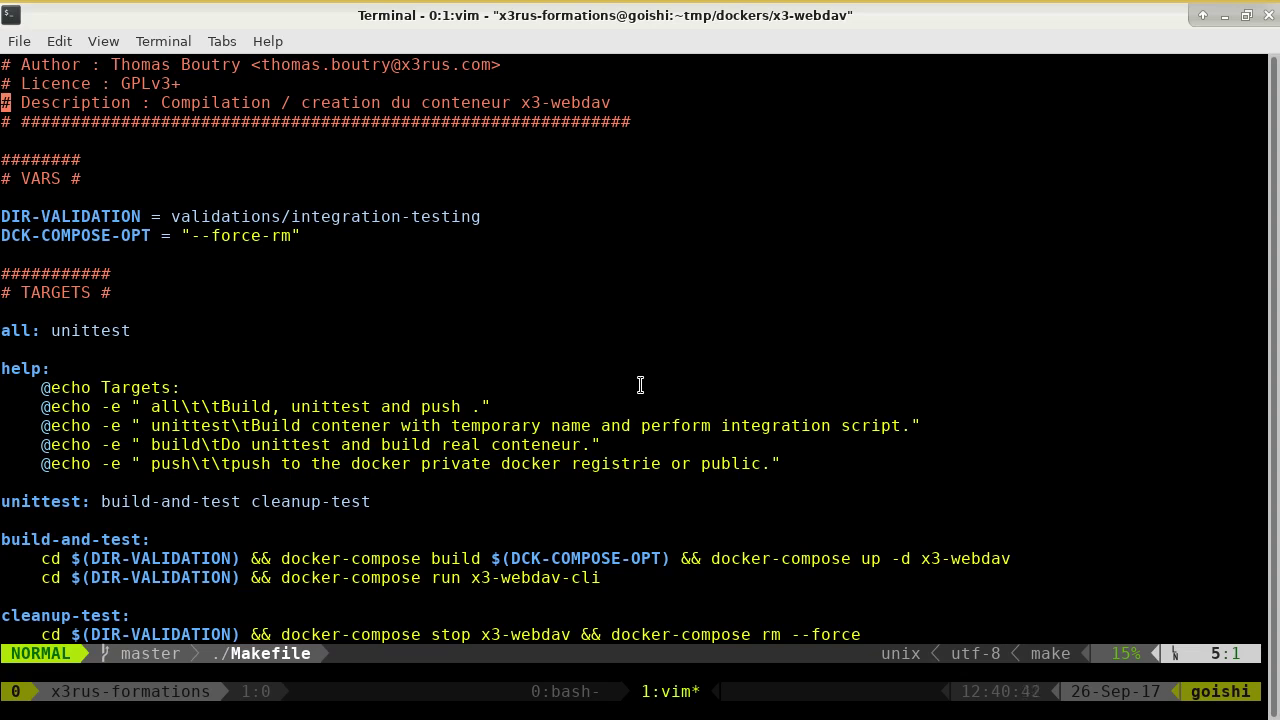
Quit vim with :q and switch to the web browser.
{"action": "type", "text": ":q"}
{"action": "key", "text": "Return"}
{"action": "key", "text": "alt+Tab"}
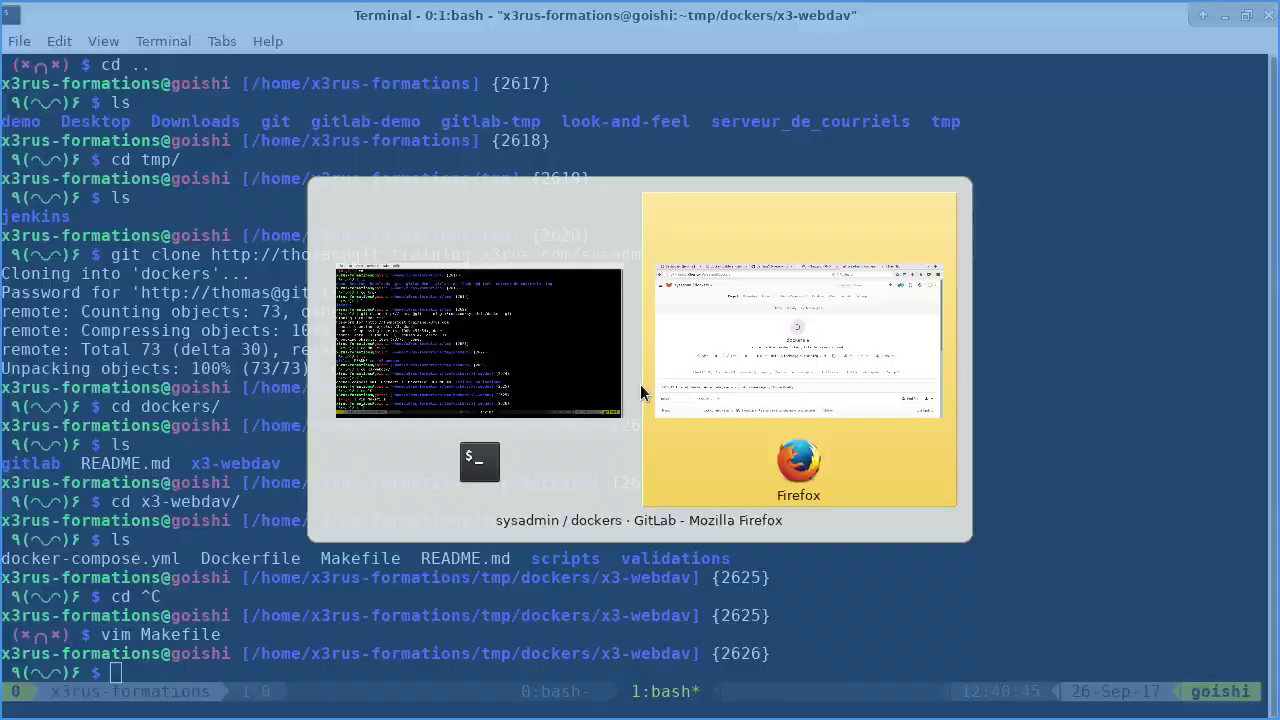
Review build #2's console output, marking the missing x3-webdav/jenkins-build.cfg file warning.
{"action": "left_click", "coordinate": [329, 52]}
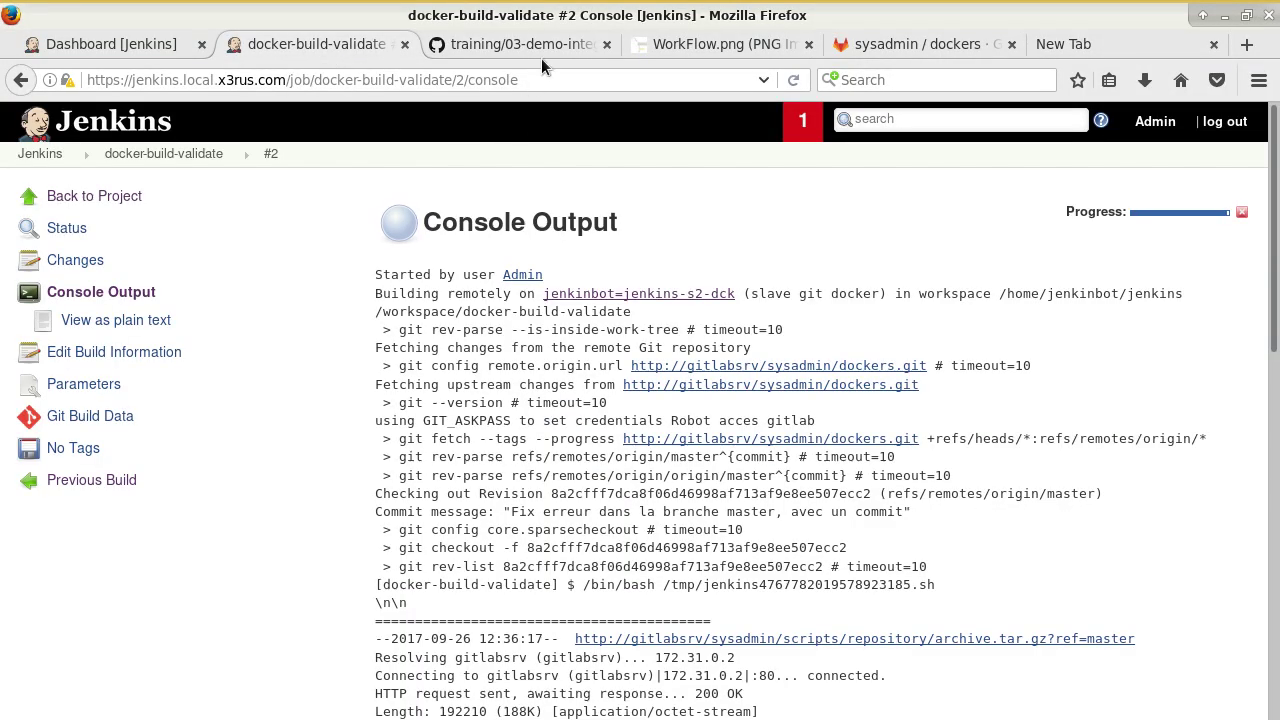
{"action": "scroll", "coordinate": [476, 370], "scroll_direction": "down", "scroll_amount": 10}
{"action": "scroll", "coordinate": [476, 370], "scroll_direction": "down", "scroll_amount": 2}
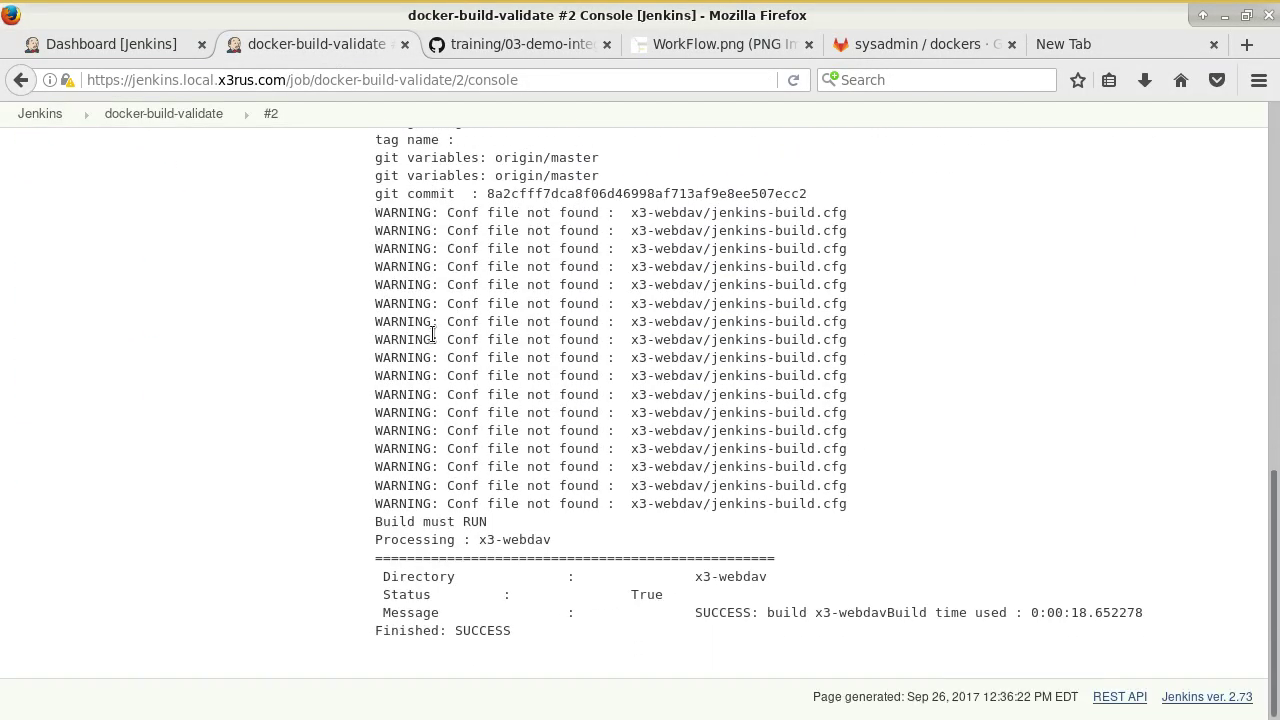
{"action": "scroll", "coordinate": [587, 259], "scroll_direction": "up", "scroll_amount": 1}
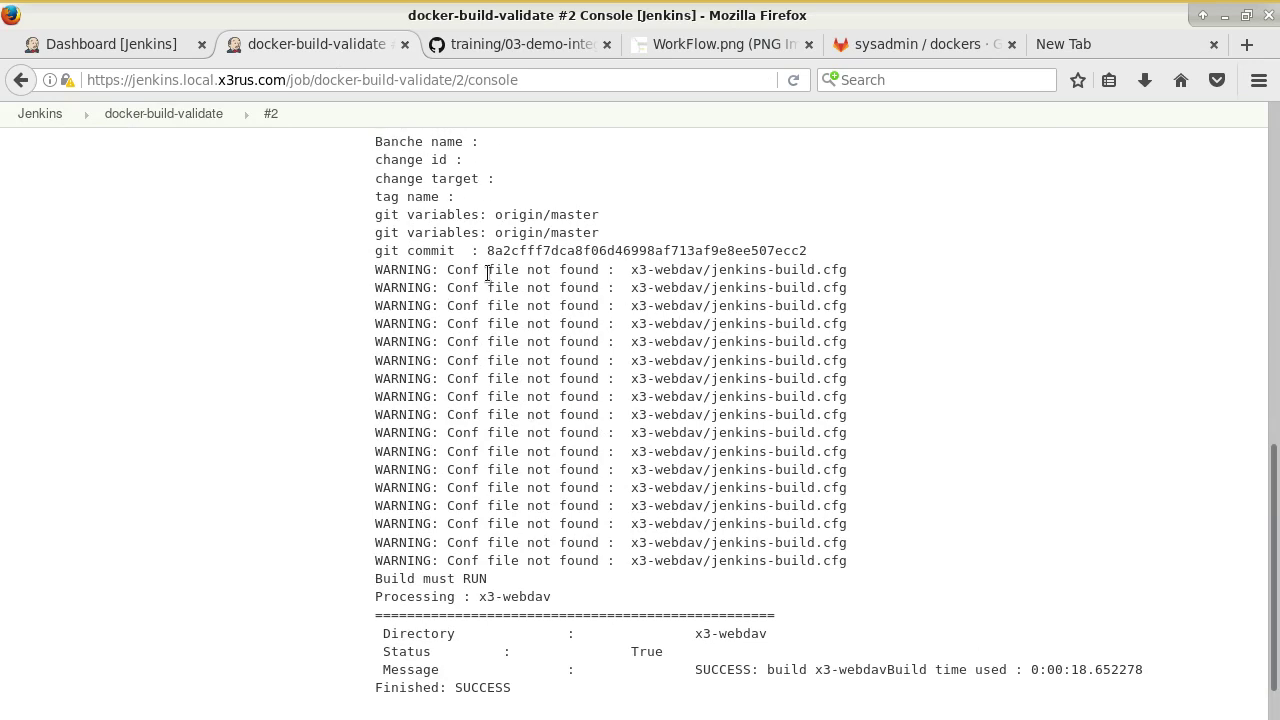
{"action": "left_click_drag", "start_coordinate": [632, 270], "coordinate": [803, 270]}
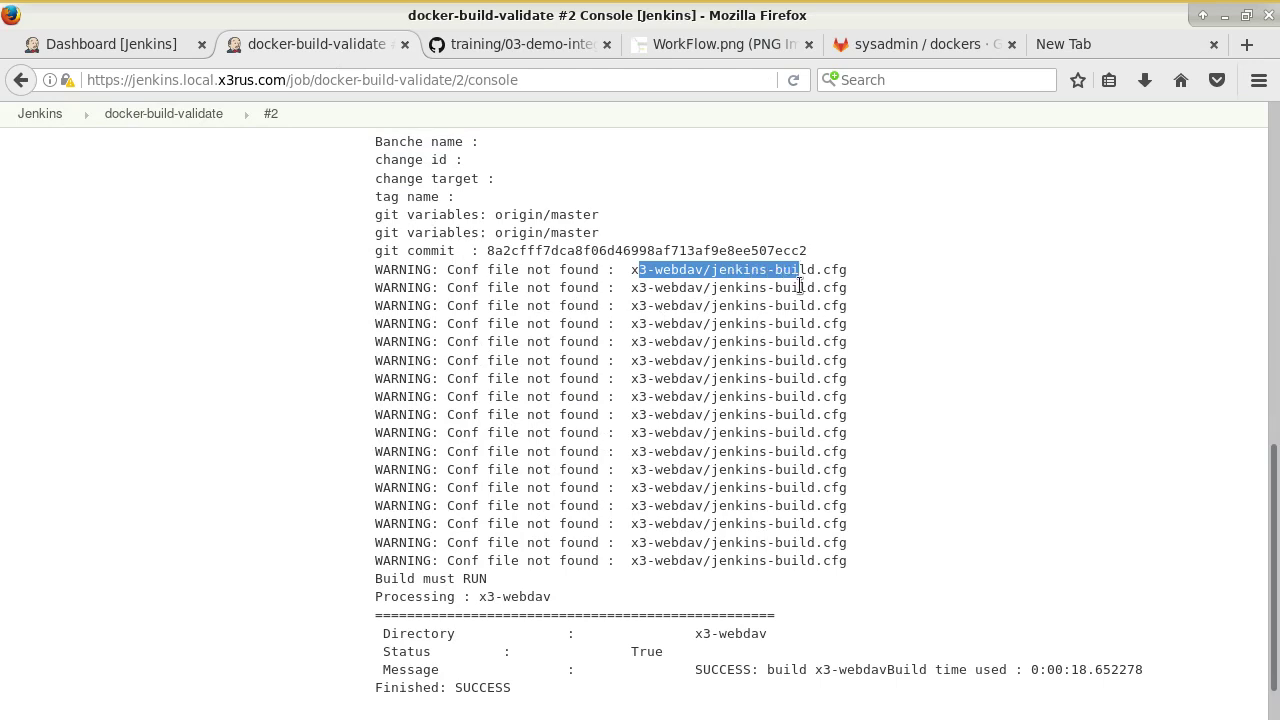
{"action": "left_click_drag", "start_coordinate": [717, 270], "coordinate": [831, 289]}
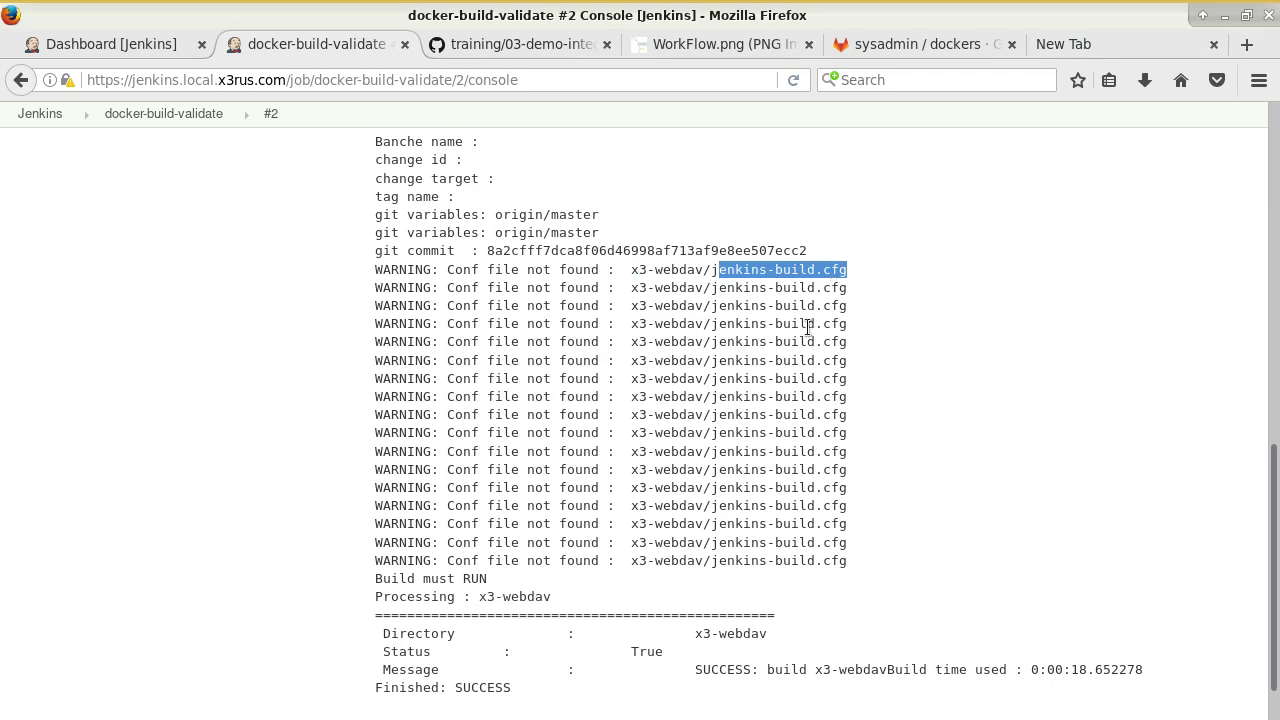
{"action": "scroll", "coordinate": [790, 350], "scroll_direction": "down", "scroll_amount": 1}
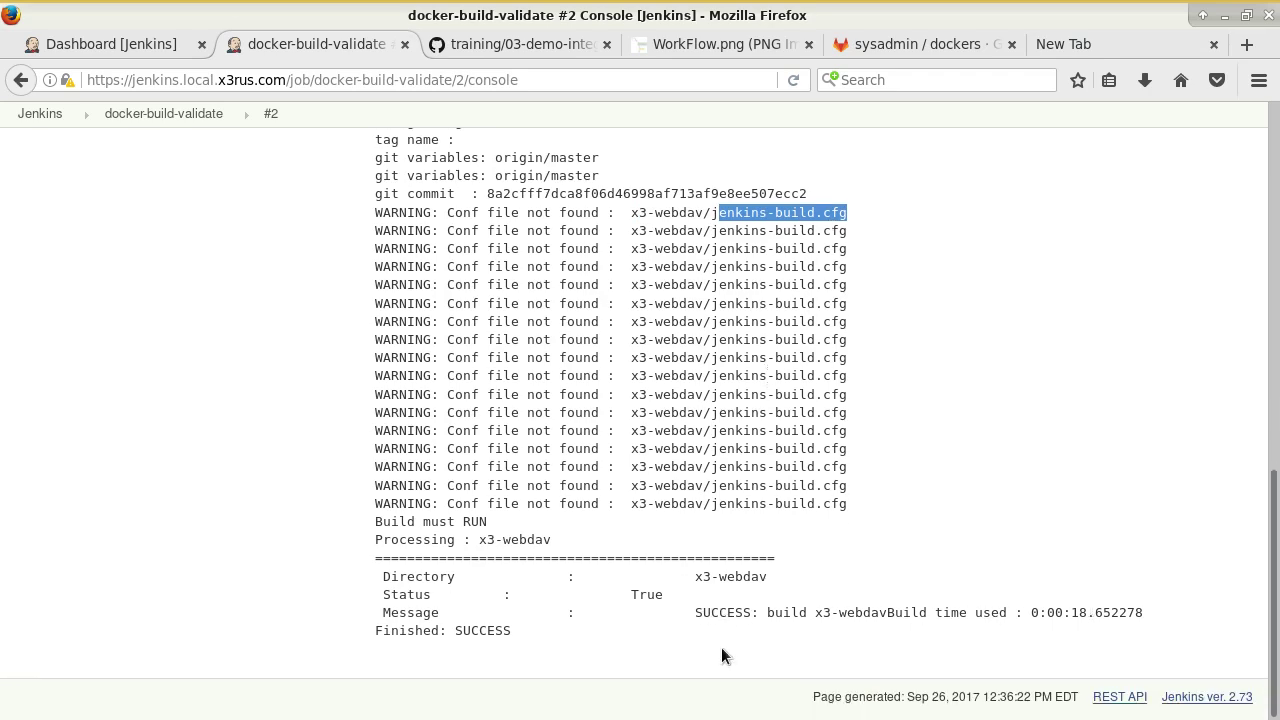
{"action": "scroll", "coordinate": [596, 291], "scroll_direction": "up", "scroll_amount": 20}
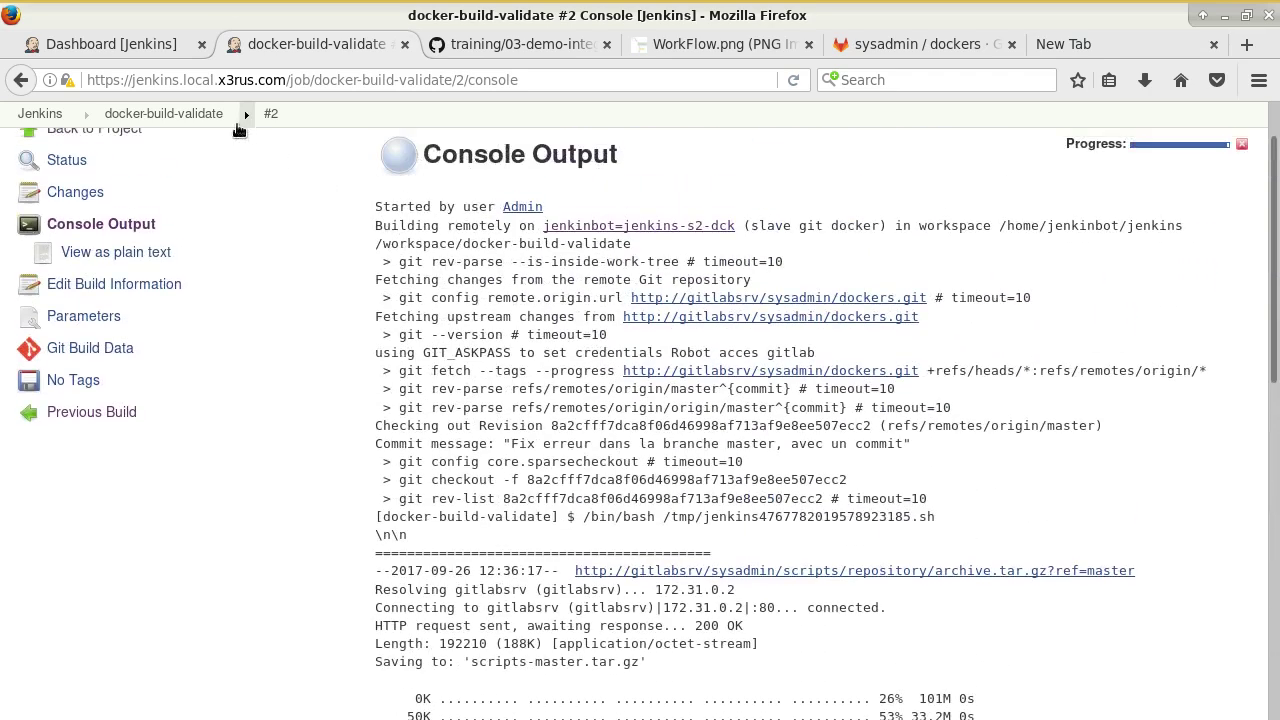
Add -v after gitBuildValidation.py in docker-build-validate's Execute shell command and save.
{"action": "left_click", "coordinate": [163, 154]}
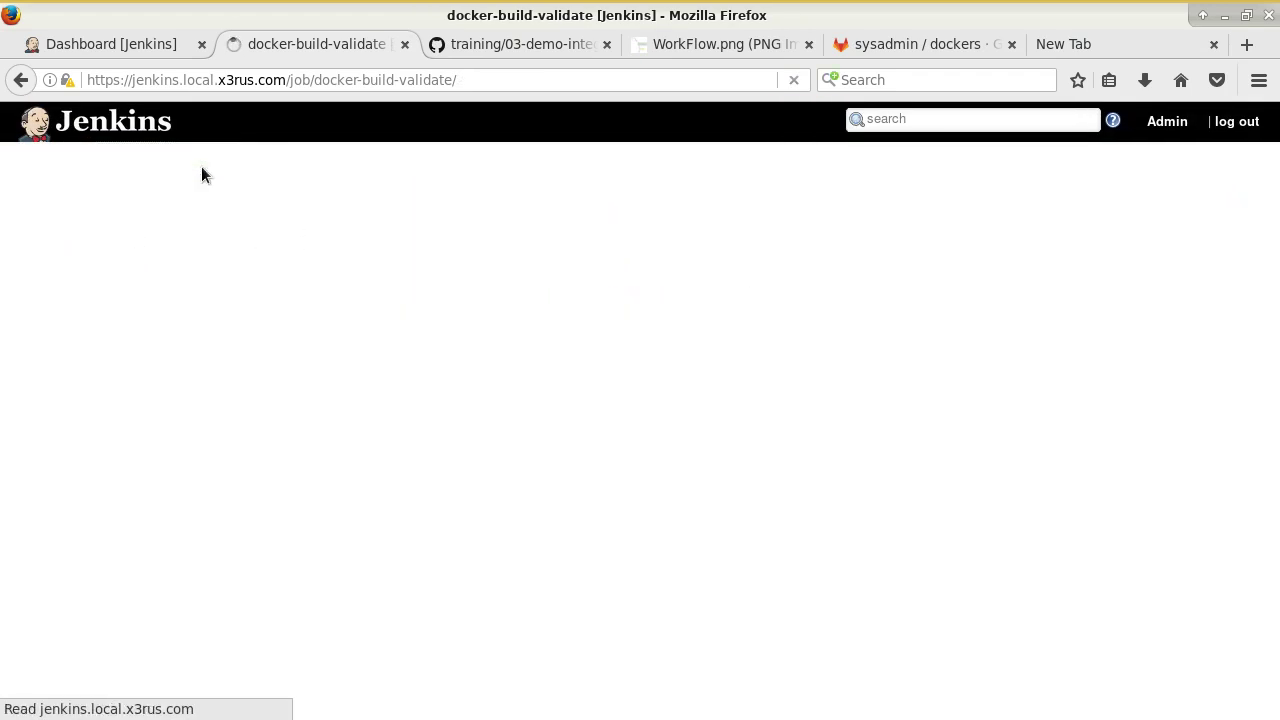
{"action": "left_click", "coordinate": [80, 390]}
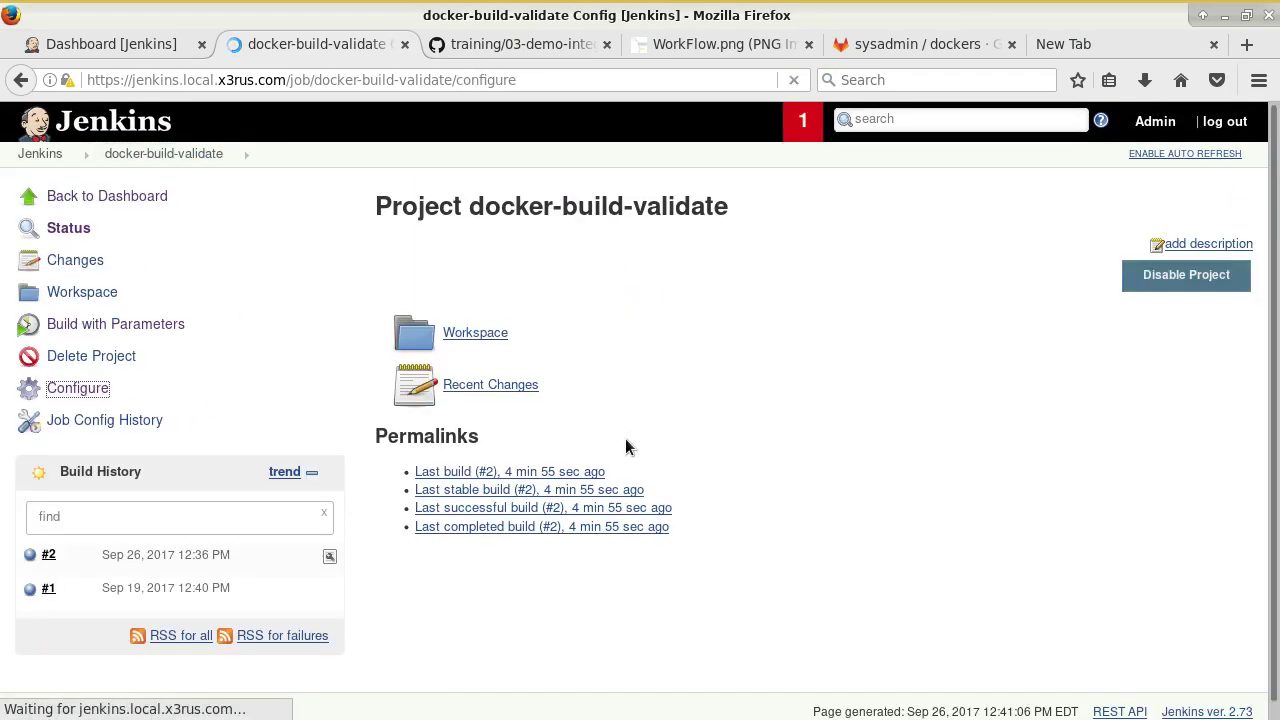
{"action": "scroll", "coordinate": [608, 425], "scroll_direction": "down", "scroll_amount": 15}
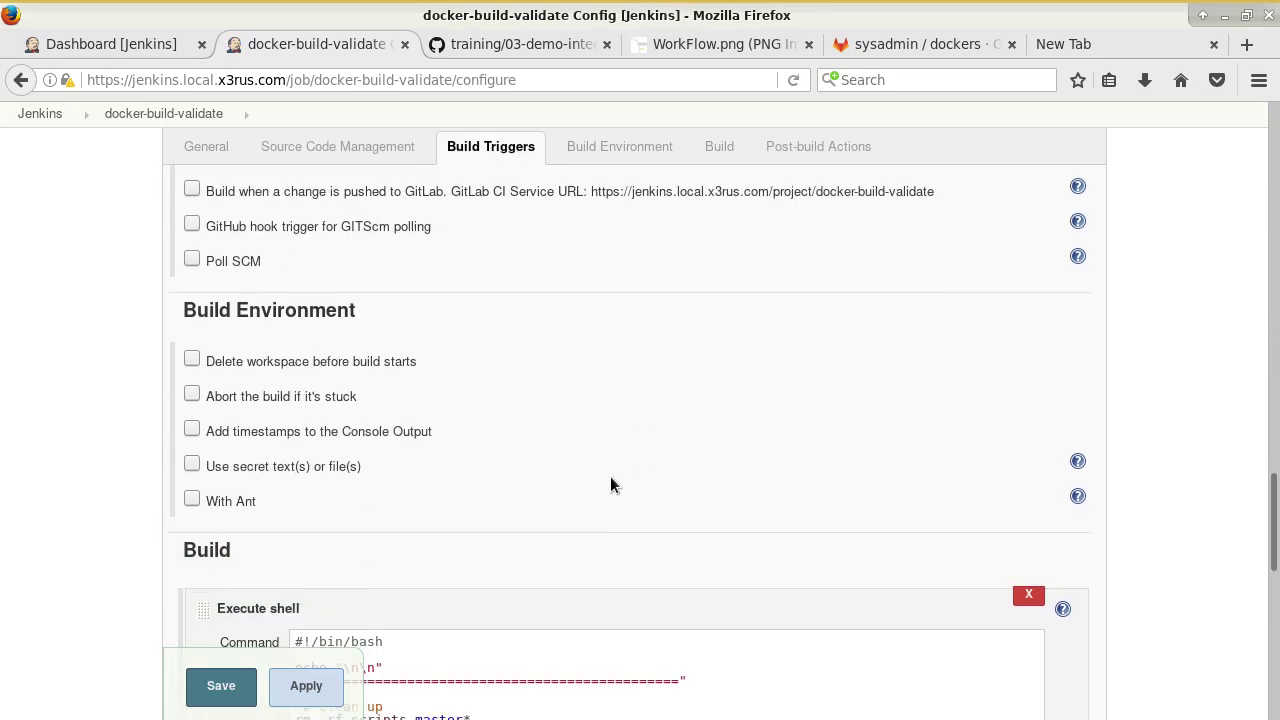
{"action": "left_click", "coordinate": [721, 418]}
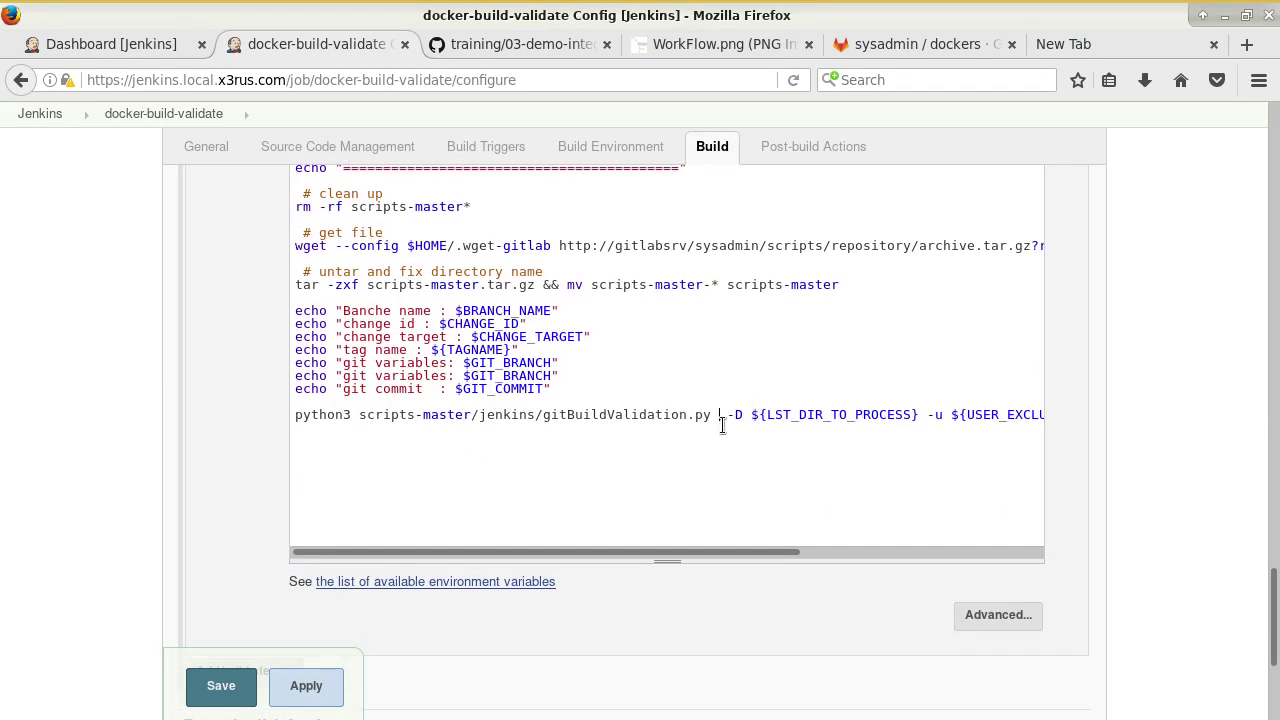
{"action": "type", "text": "-v -"}
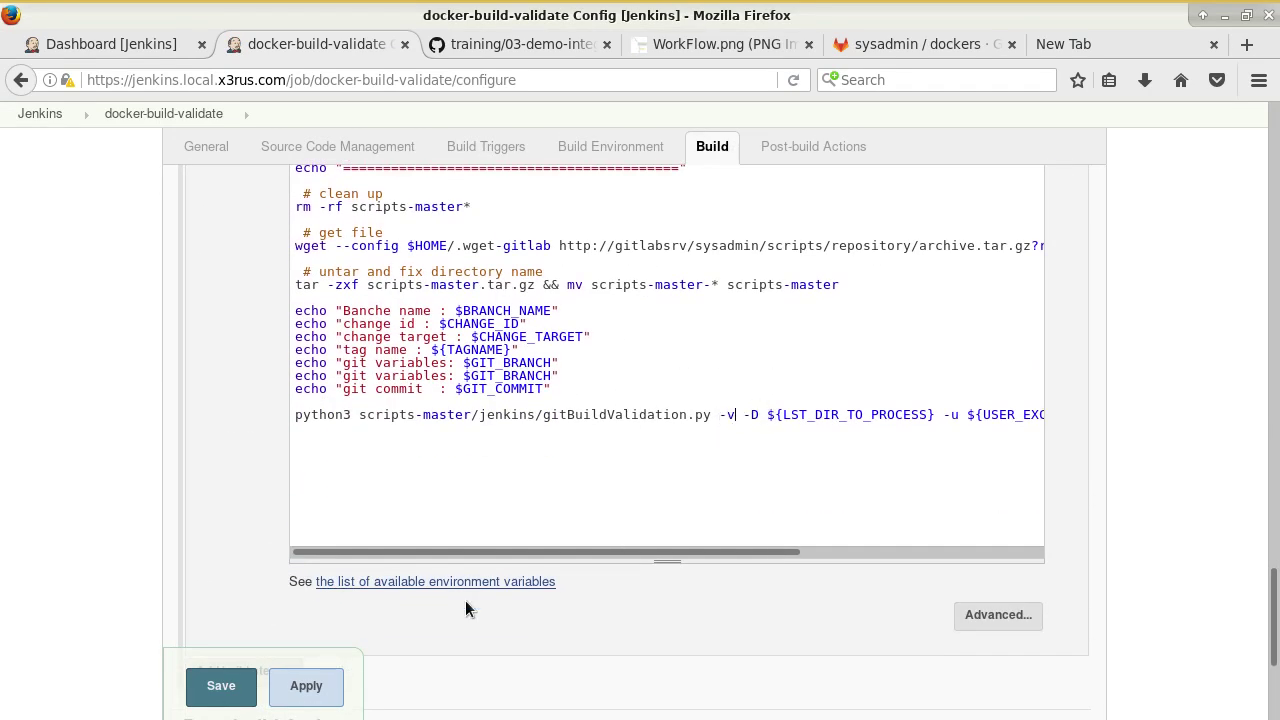
{"action": "left_click", "coordinate": [230, 690]}
Scroll down through the GitHub tutorial past its Makefile section.
{"action": "left_click", "coordinate": [457, 44]}
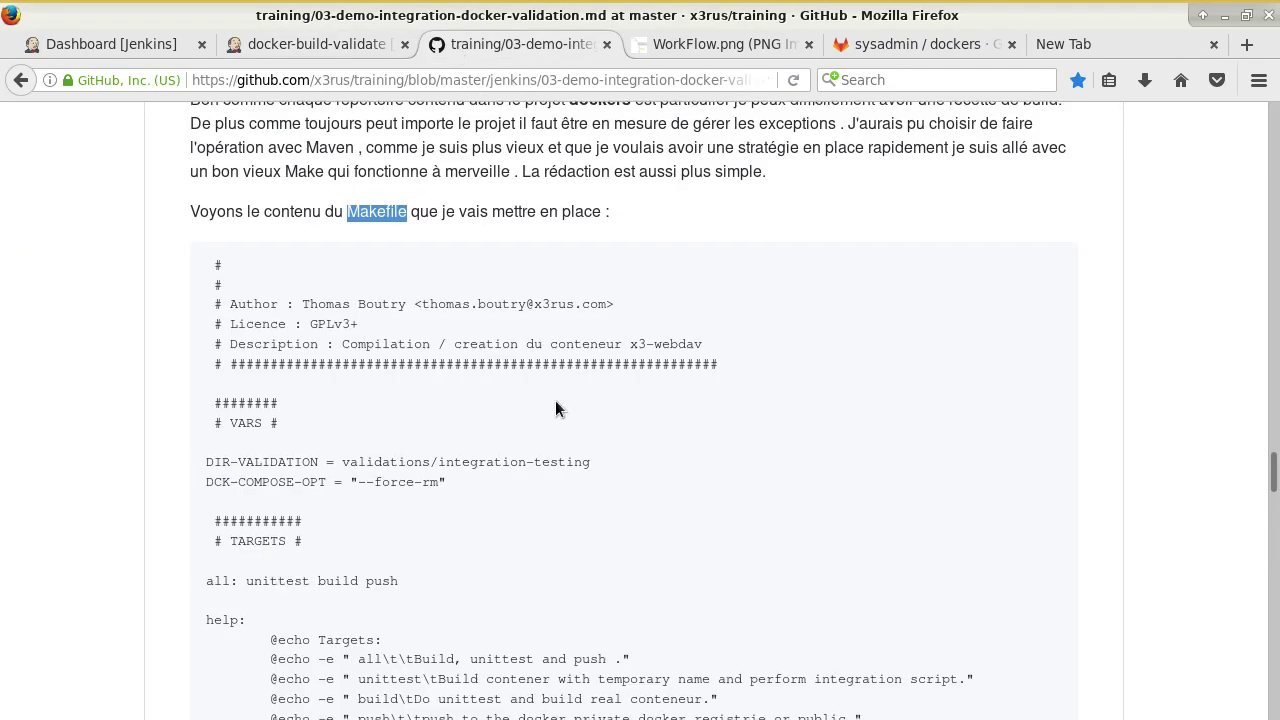
{"action": "scroll", "coordinate": [555, 400], "scroll_direction": "down", "scroll_amount": 10}
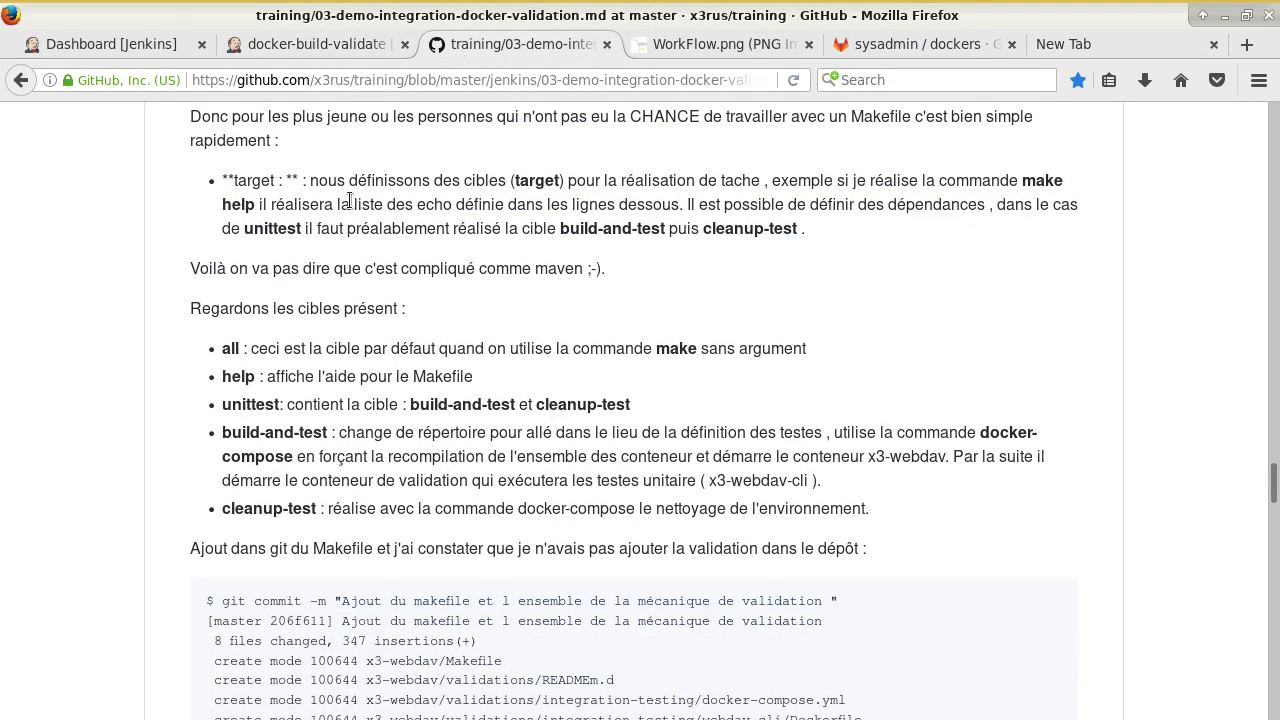
{"action": "scroll", "coordinate": [445, 560], "scroll_direction": "down", "scroll_amount": 3}
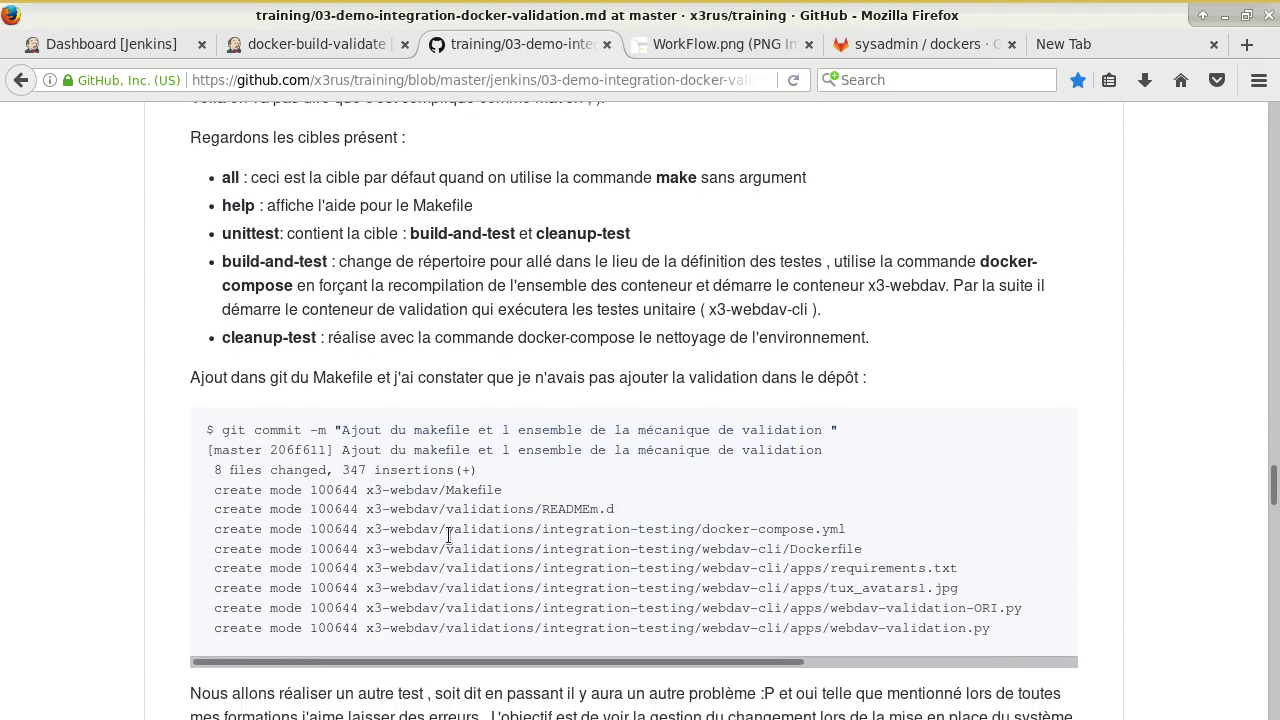
{"action": "scroll", "coordinate": [448, 535], "scroll_direction": "down", "scroll_amount": 1}
{"action": "scroll", "coordinate": [520, 535], "scroll_direction": "down", "scroll_amount": 1}
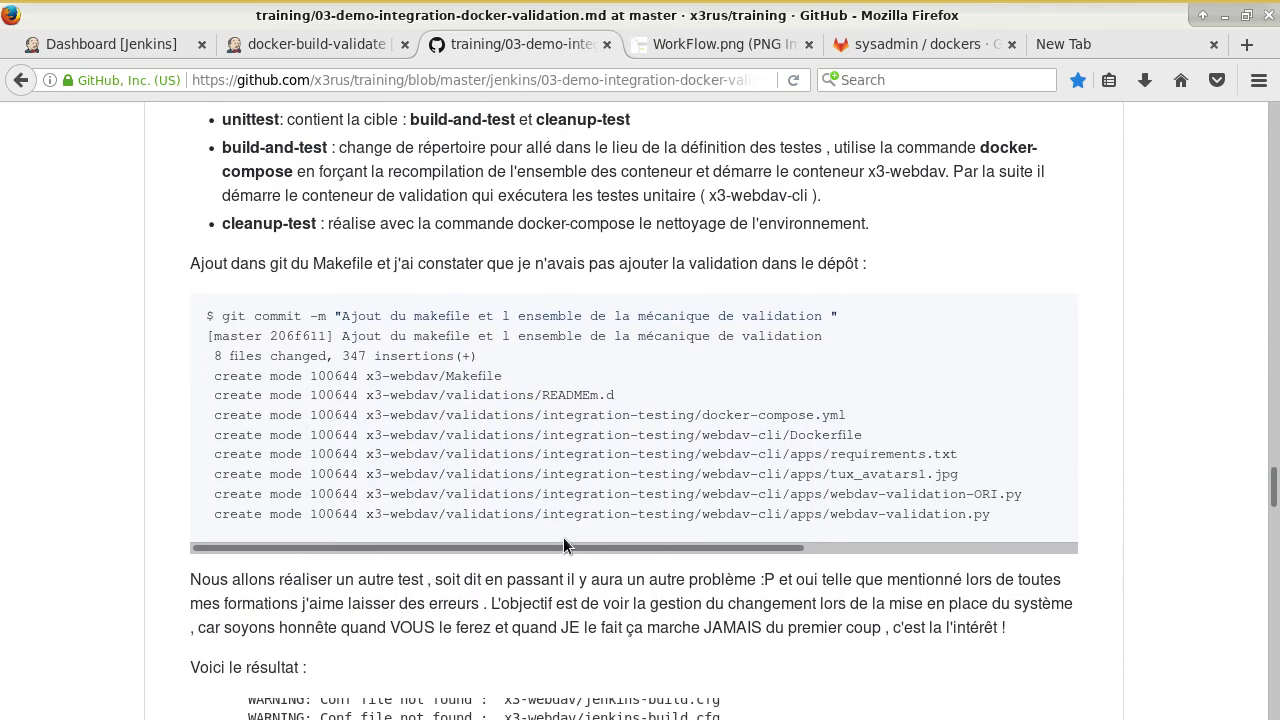
{"action": "scroll", "coordinate": [730, 450], "scroll_direction": "down", "scroll_amount": 7}
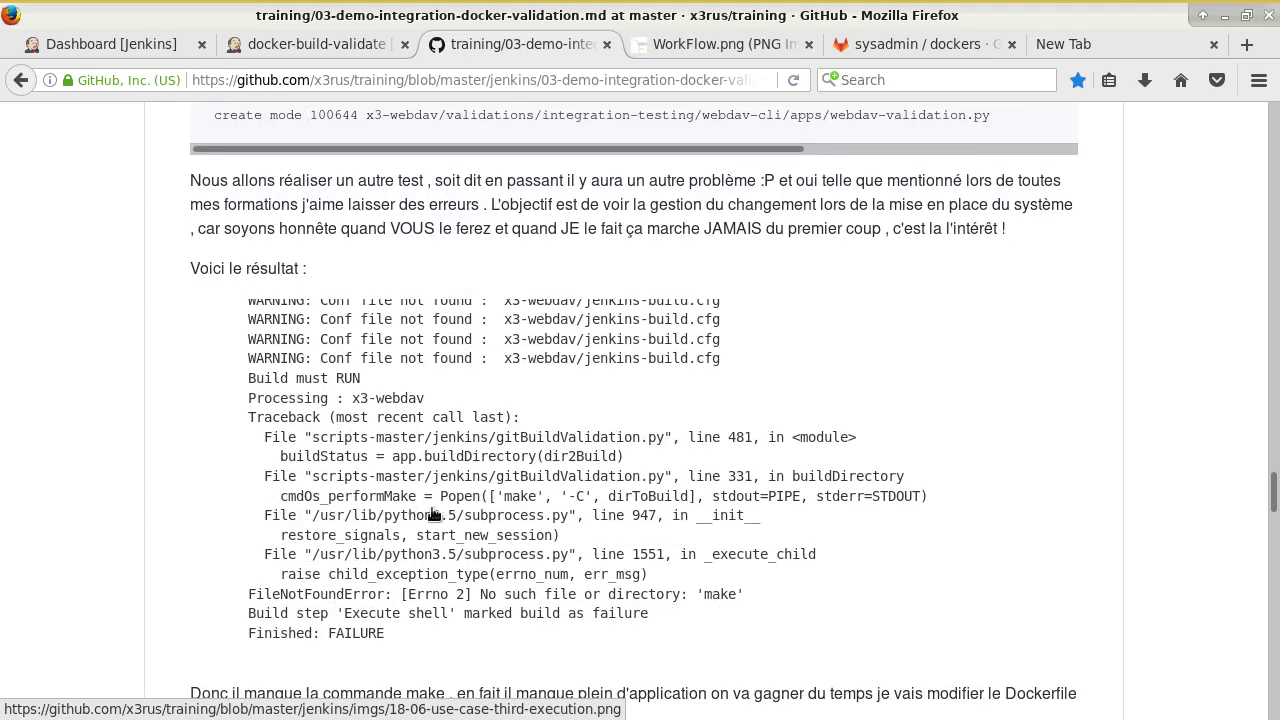
{"action": "scroll", "coordinate": [445, 595], "scroll_direction": "up", "scroll_amount": 1}
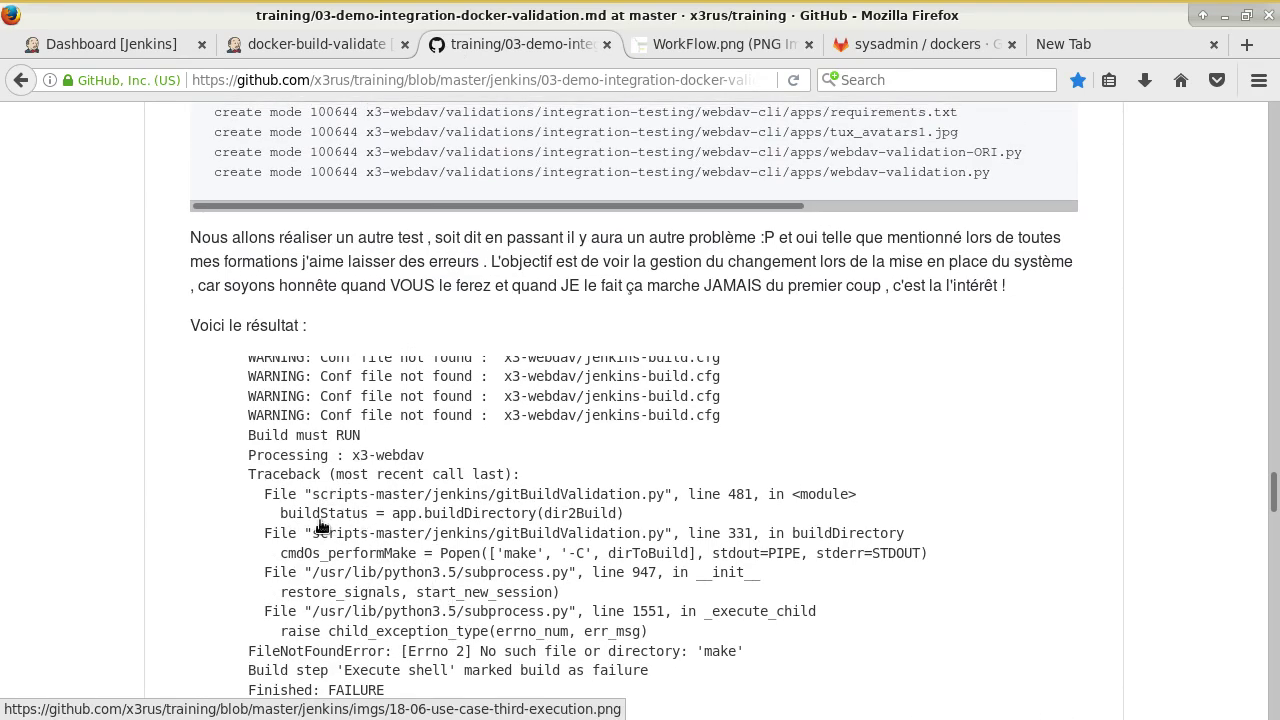
{"action": "scroll", "coordinate": [45, 505], "scroll_direction": "up", "scroll_amount": 6}
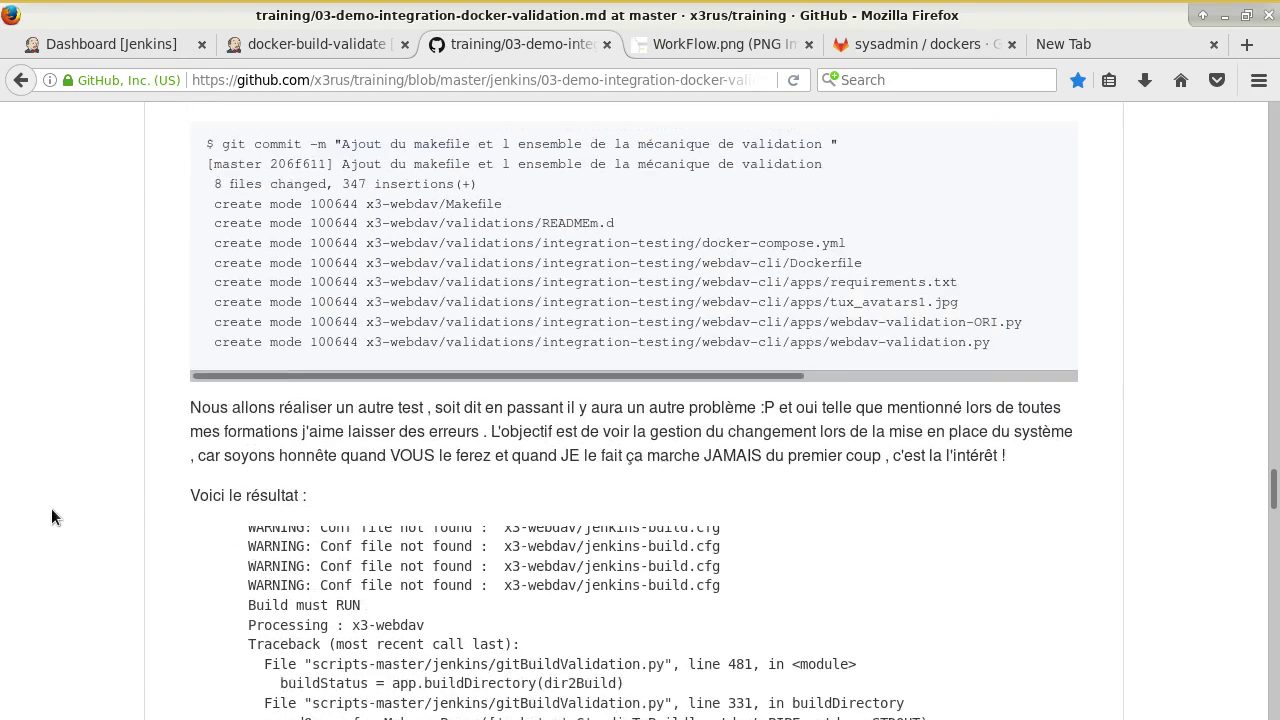
Read on to the GitLab integration section and Build Triggers screenshot, then return to docker-build-validate.
{"action": "scroll", "coordinate": [152, 507], "scroll_direction": "down", "scroll_amount": 7}
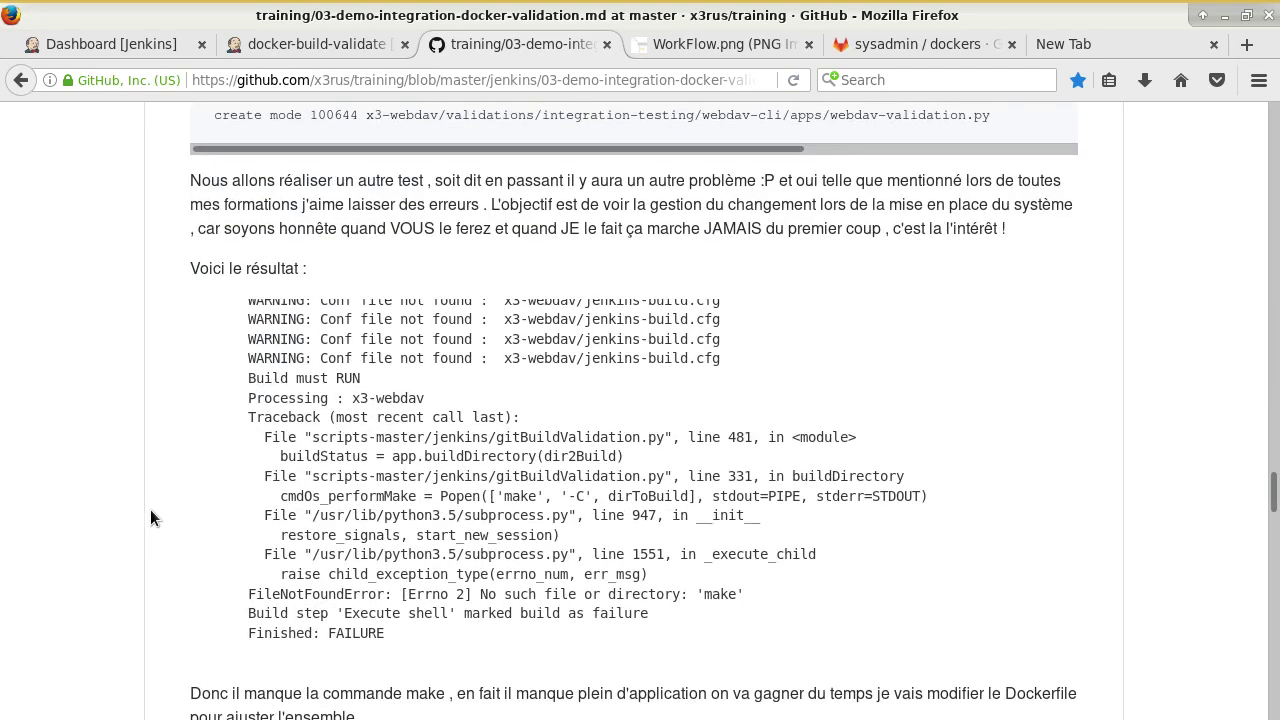
{"action": "scroll", "coordinate": [152, 519], "scroll_direction": "down", "scroll_amount": 5}
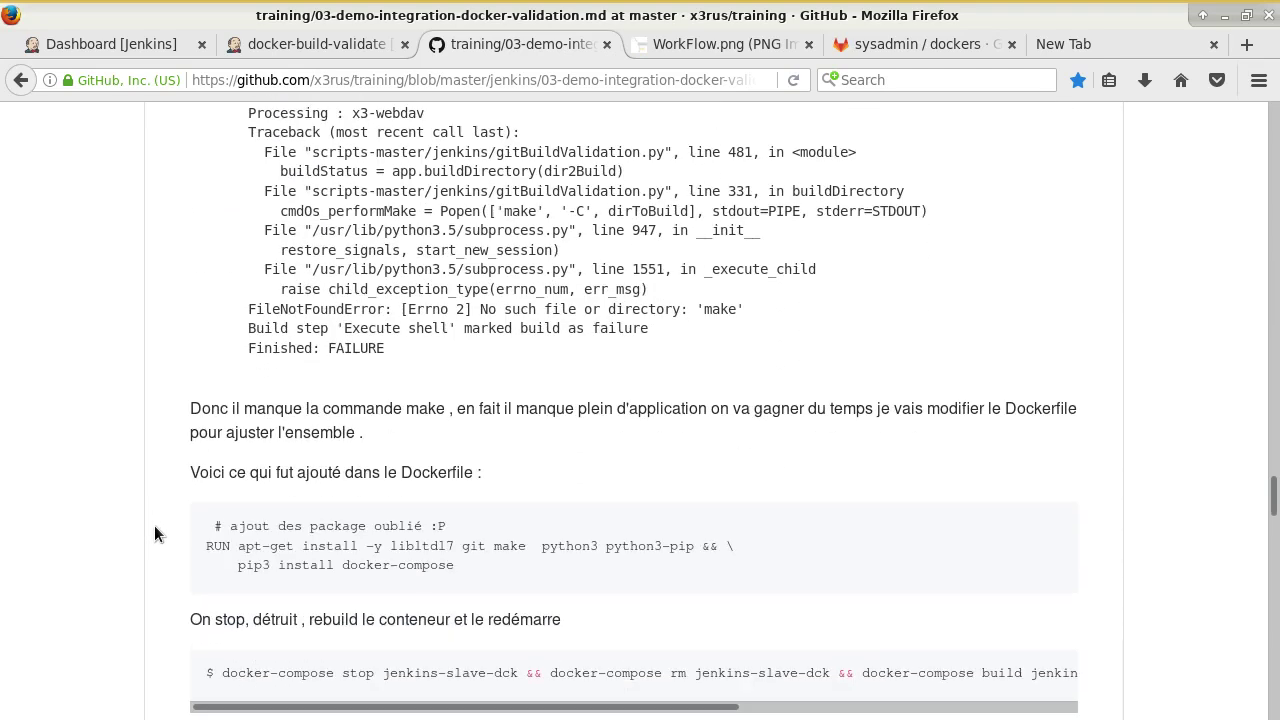
{"action": "scroll", "coordinate": [154, 525], "scroll_direction": "down", "scroll_amount": 5}
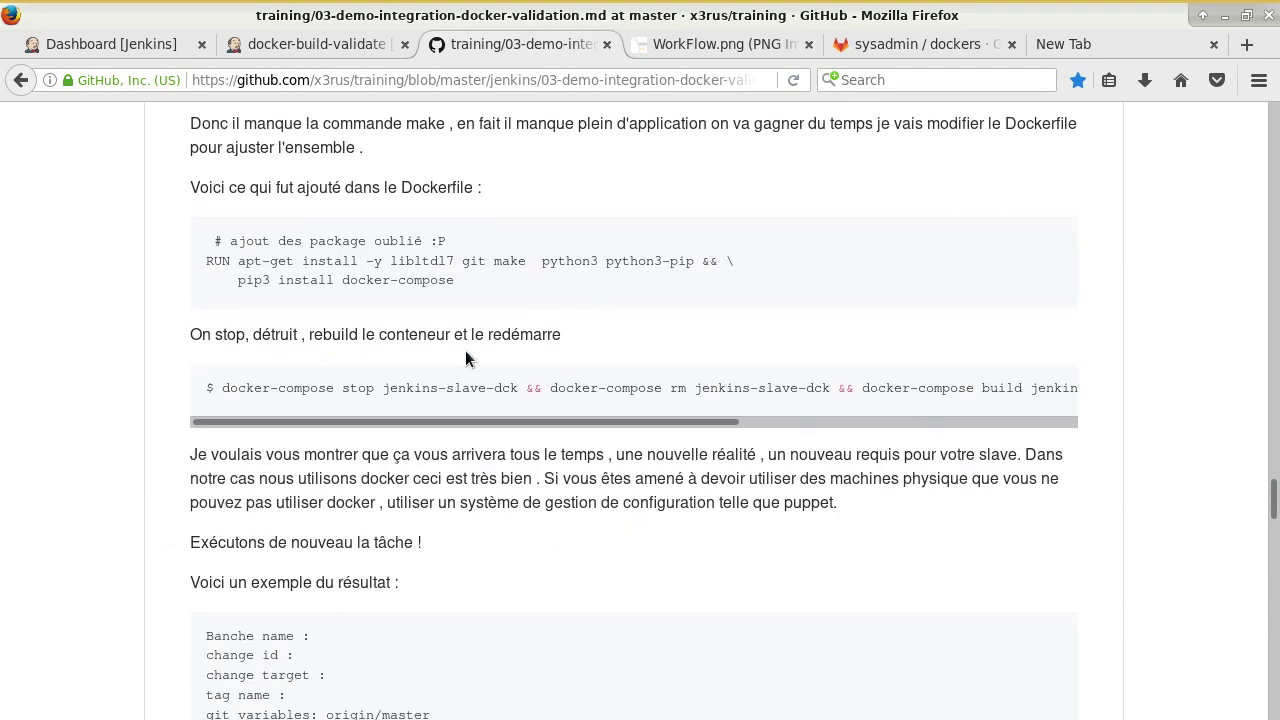
{"action": "scroll", "coordinate": [344, 510], "scroll_direction": "down", "scroll_amount": 9}
{"action": "scroll", "coordinate": [422, 440], "scroll_direction": "down", "scroll_amount": 7}
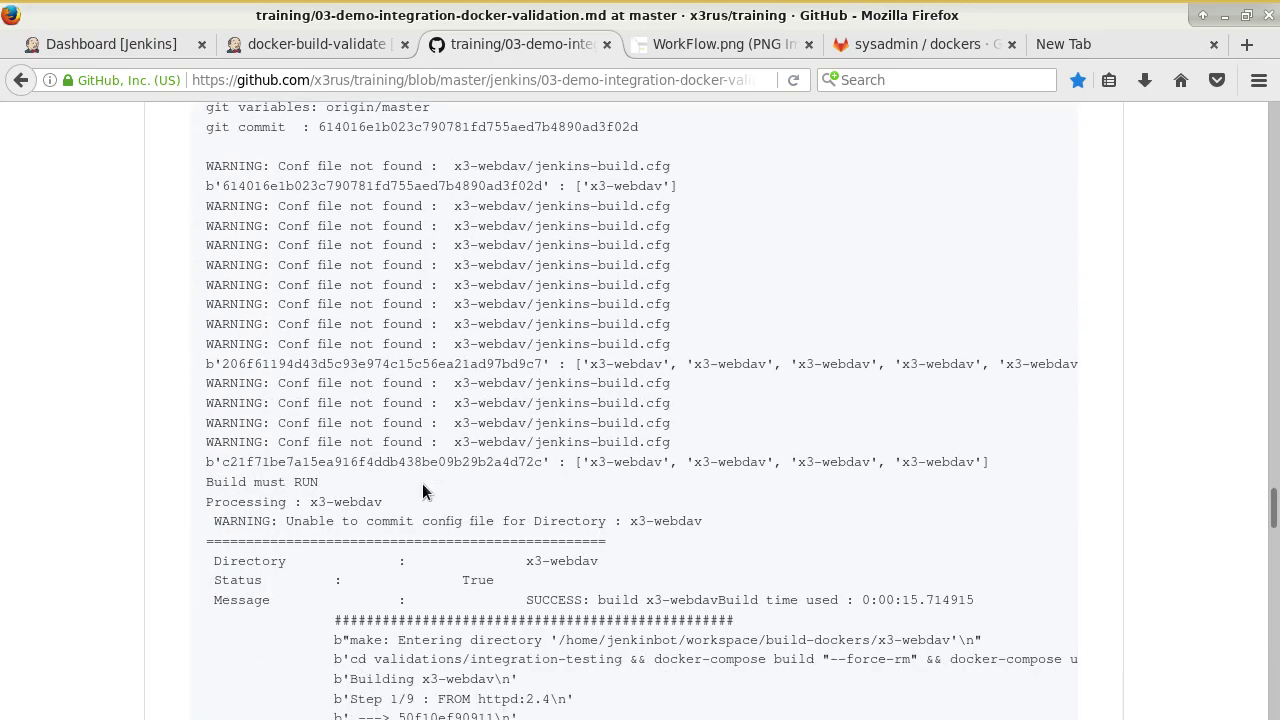
{"action": "scroll", "coordinate": [415, 493], "scroll_direction": "down", "scroll_amount": 17}
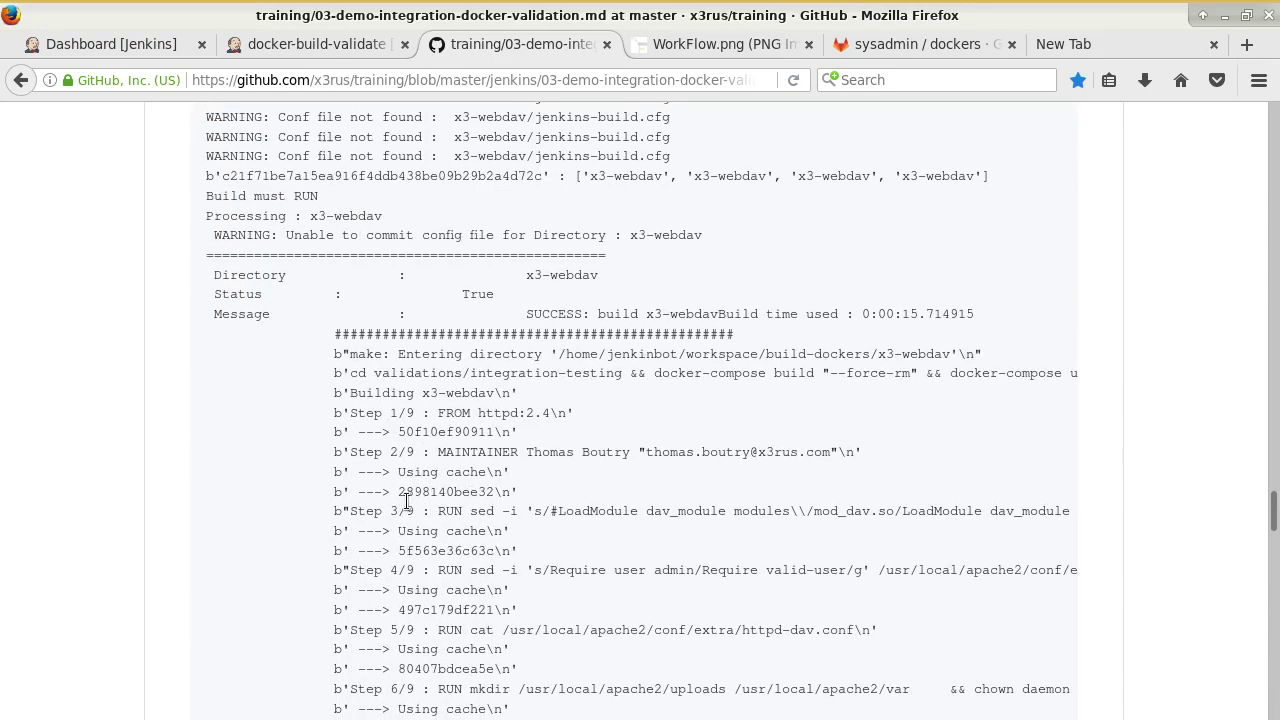
{"action": "scroll", "coordinate": [406, 500], "scroll_direction": "down", "scroll_amount": 13}
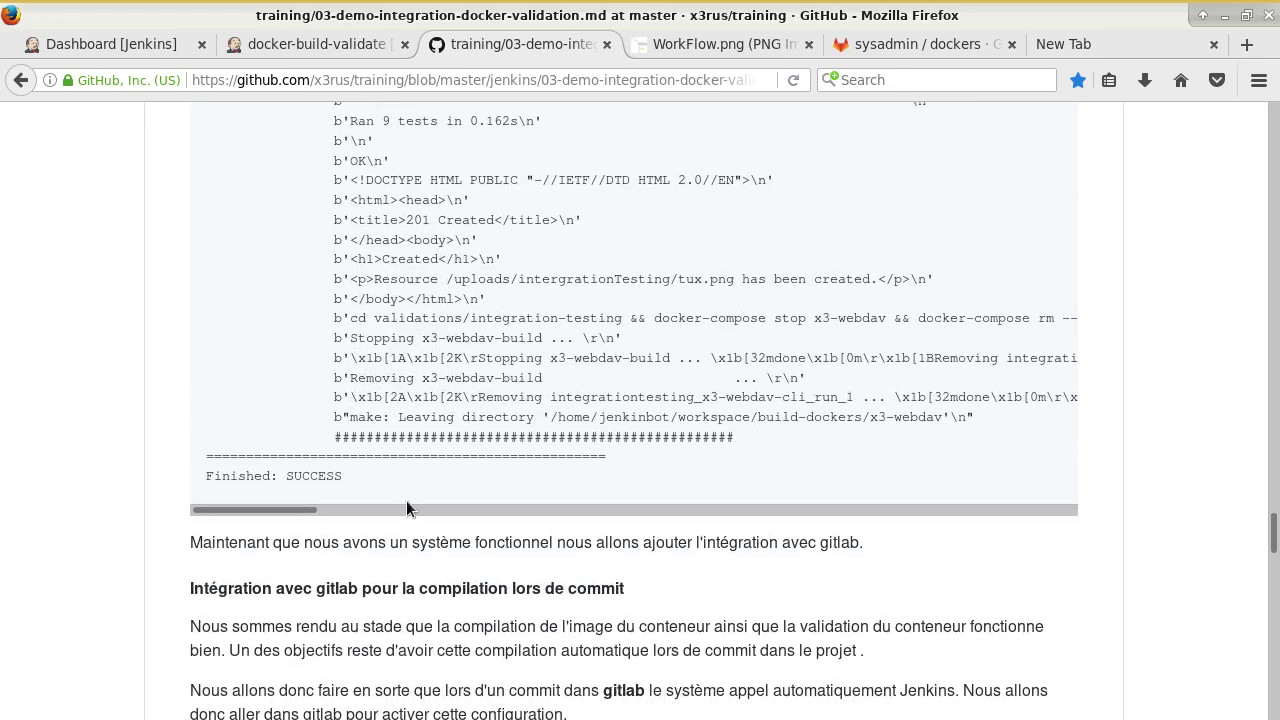
{"action": "scroll", "coordinate": [406, 500], "scroll_direction": "down", "scroll_amount": 5}
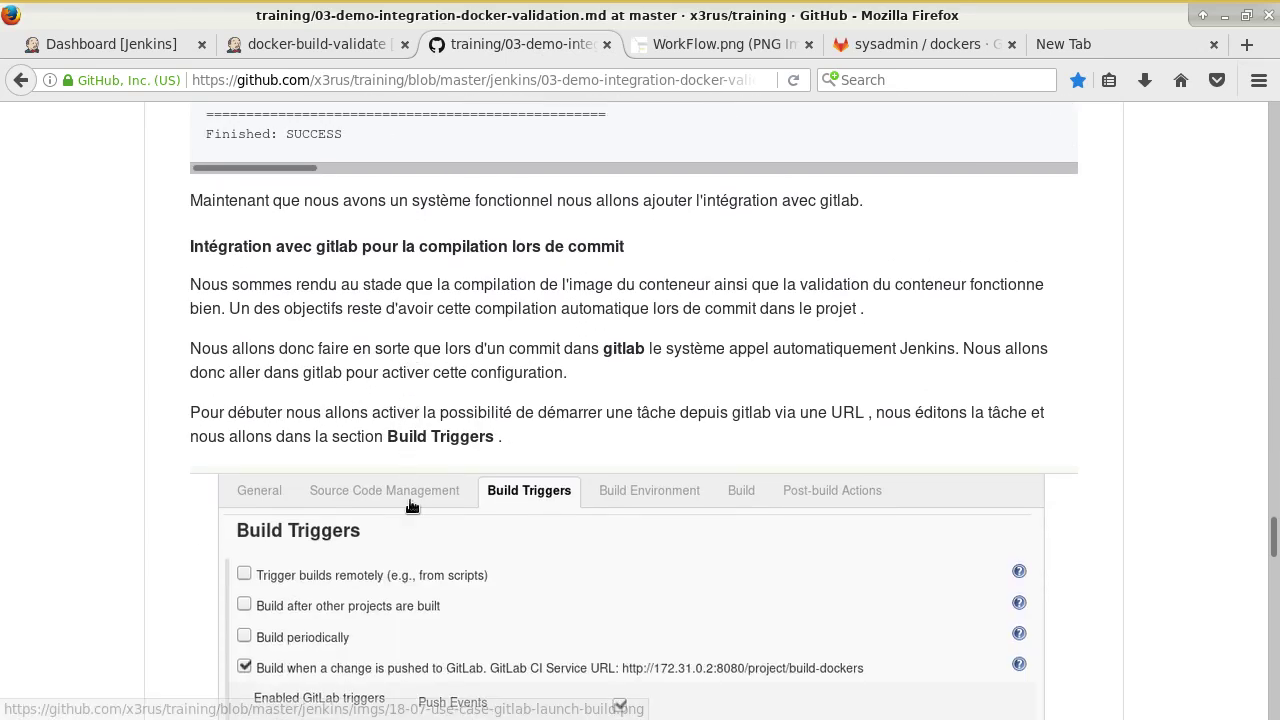
{"action": "left_click_drag", "start_coordinate": [303, 246], "coordinate": [516, 262]}
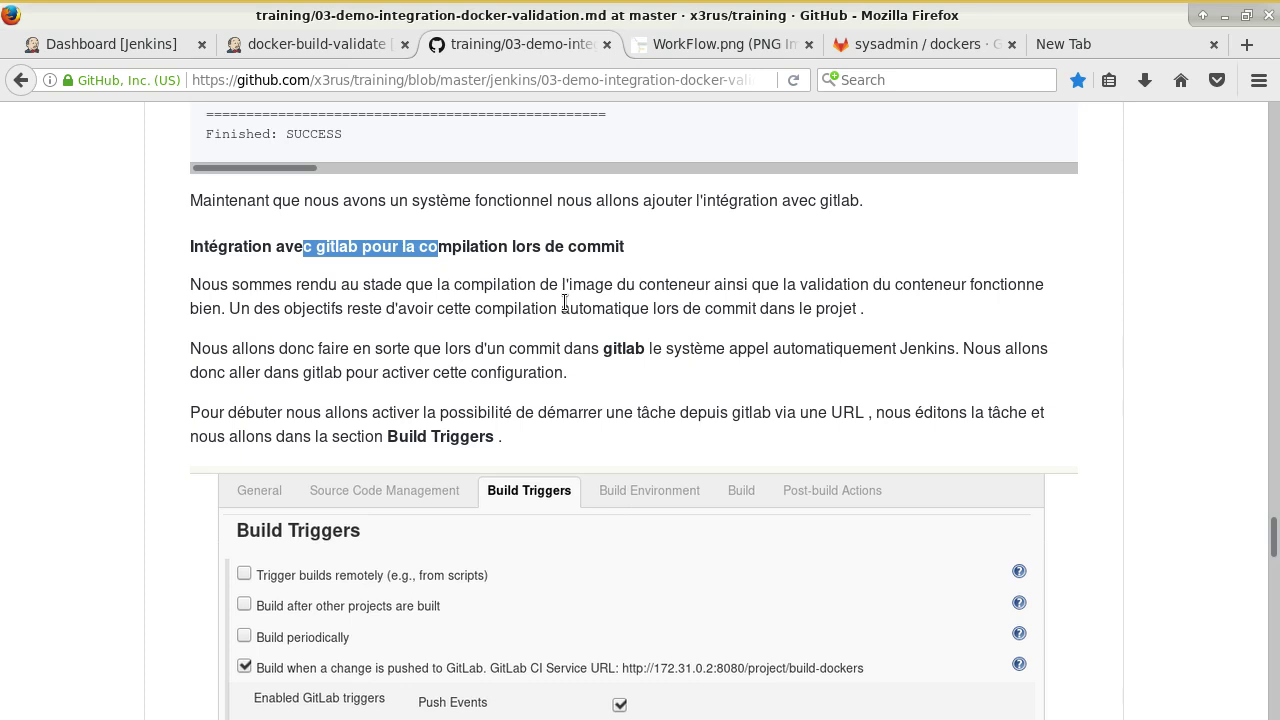
{"action": "scroll", "coordinate": [575, 290], "scroll_direction": "down", "scroll_amount": 3}
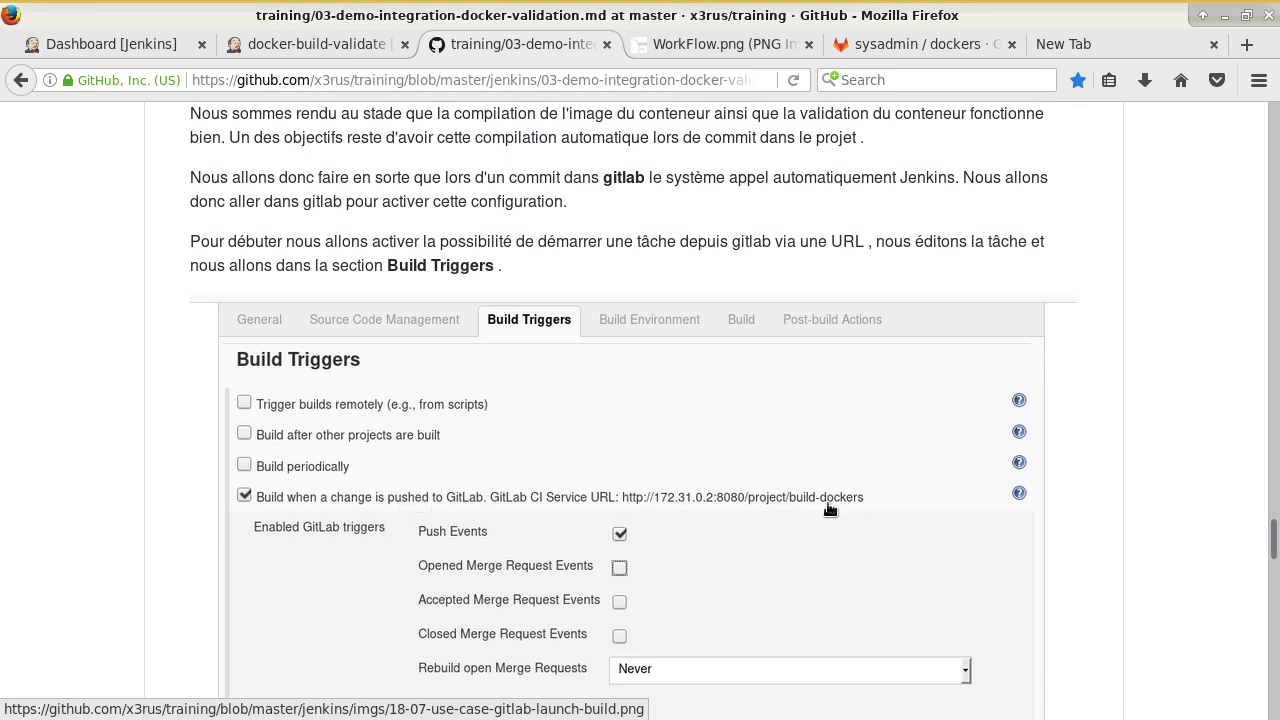
{"action": "left_click", "coordinate": [291, 52]}
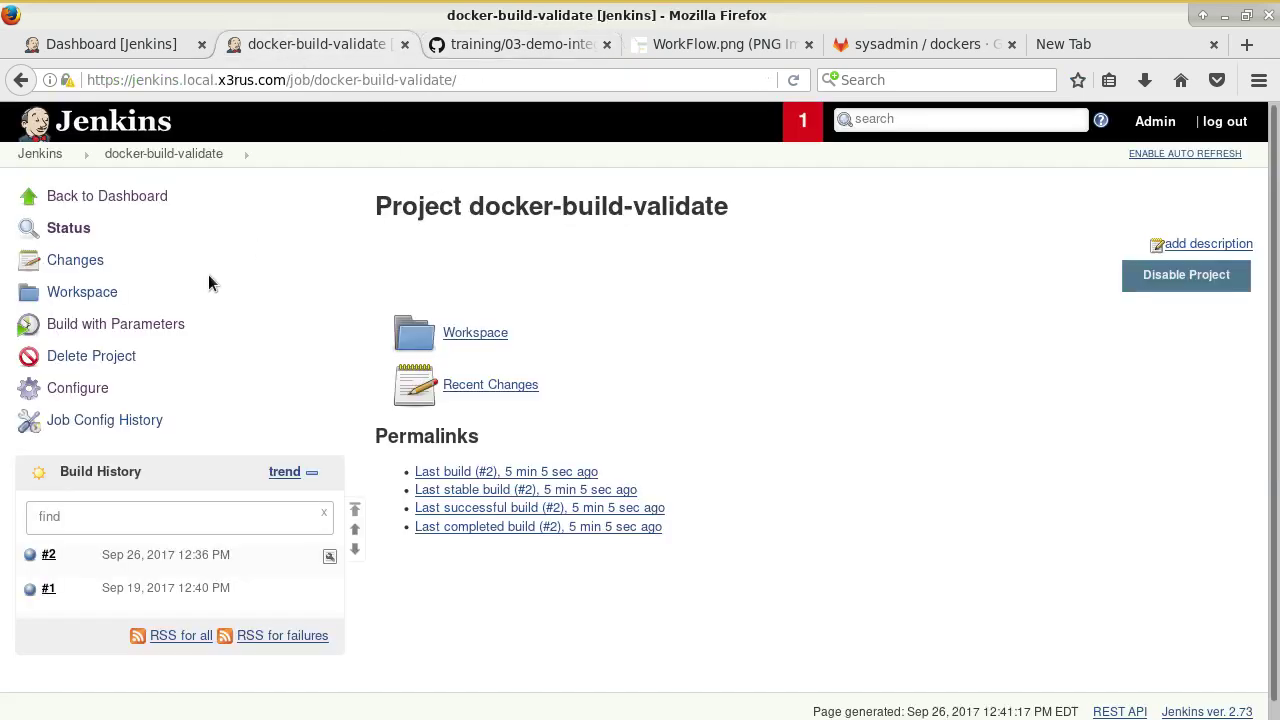
Enable 'Build when a change is pushed to GitLab' and select its GitLab CI Service URL.
{"action": "left_click", "coordinate": [77, 388]}
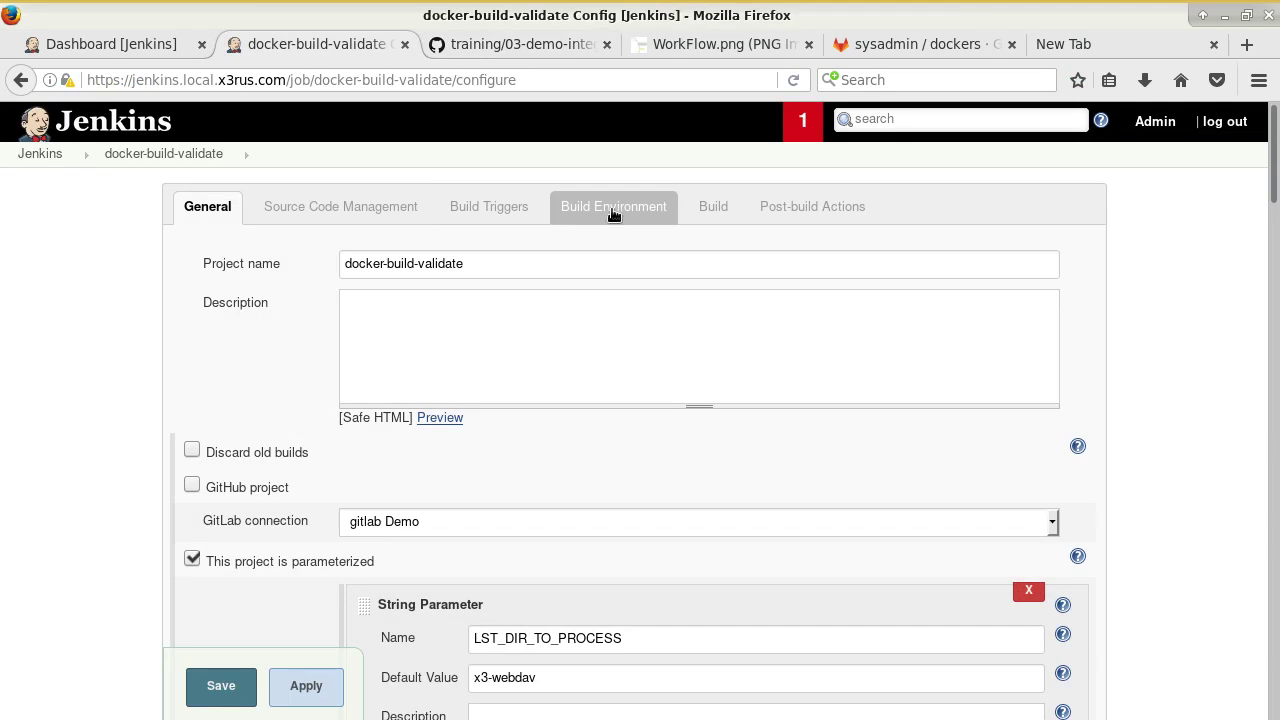
{"action": "left_click", "coordinate": [531, 211]}
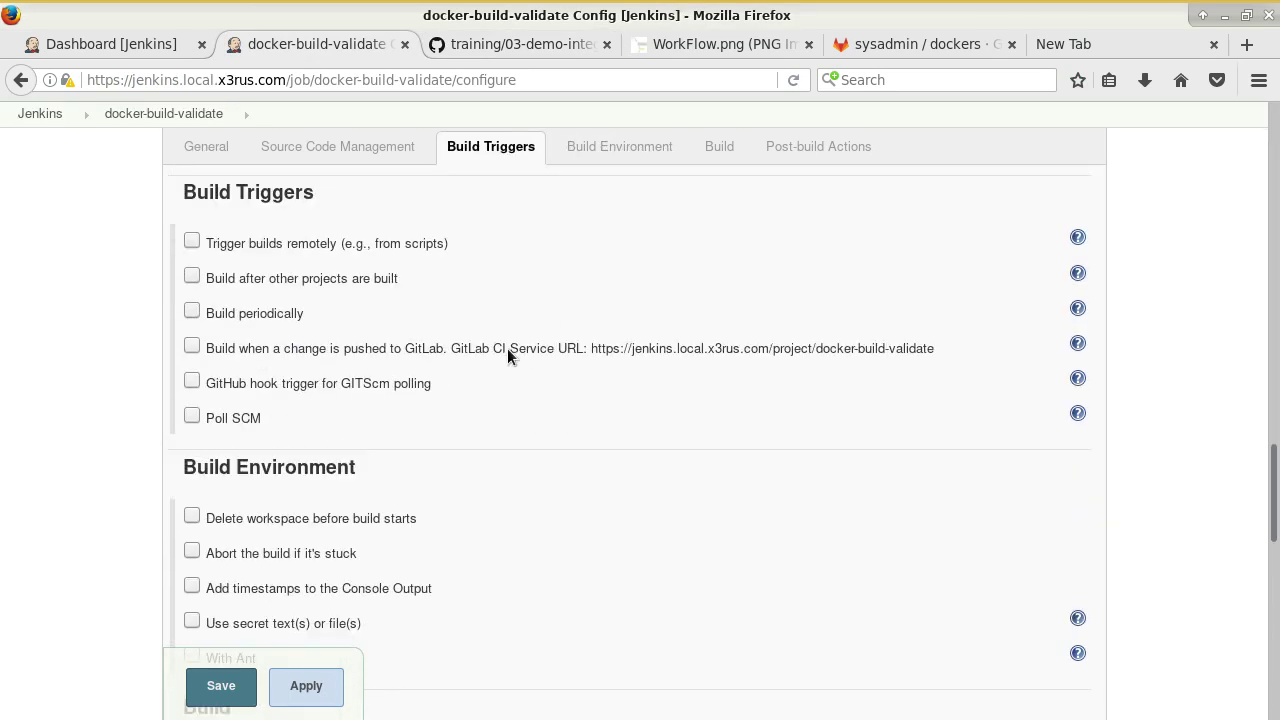
{"action": "left_click", "coordinate": [507, 348]}
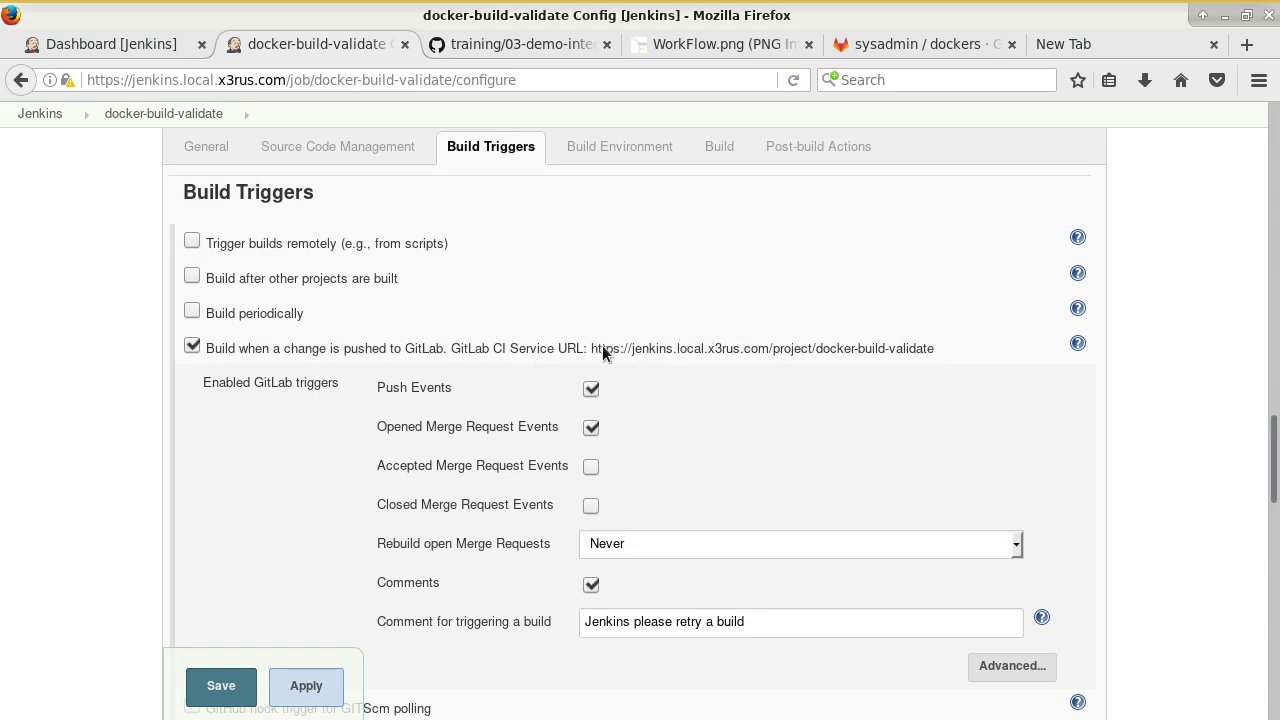
{"action": "left_click_drag", "start_coordinate": [597, 348], "coordinate": [927, 359]}
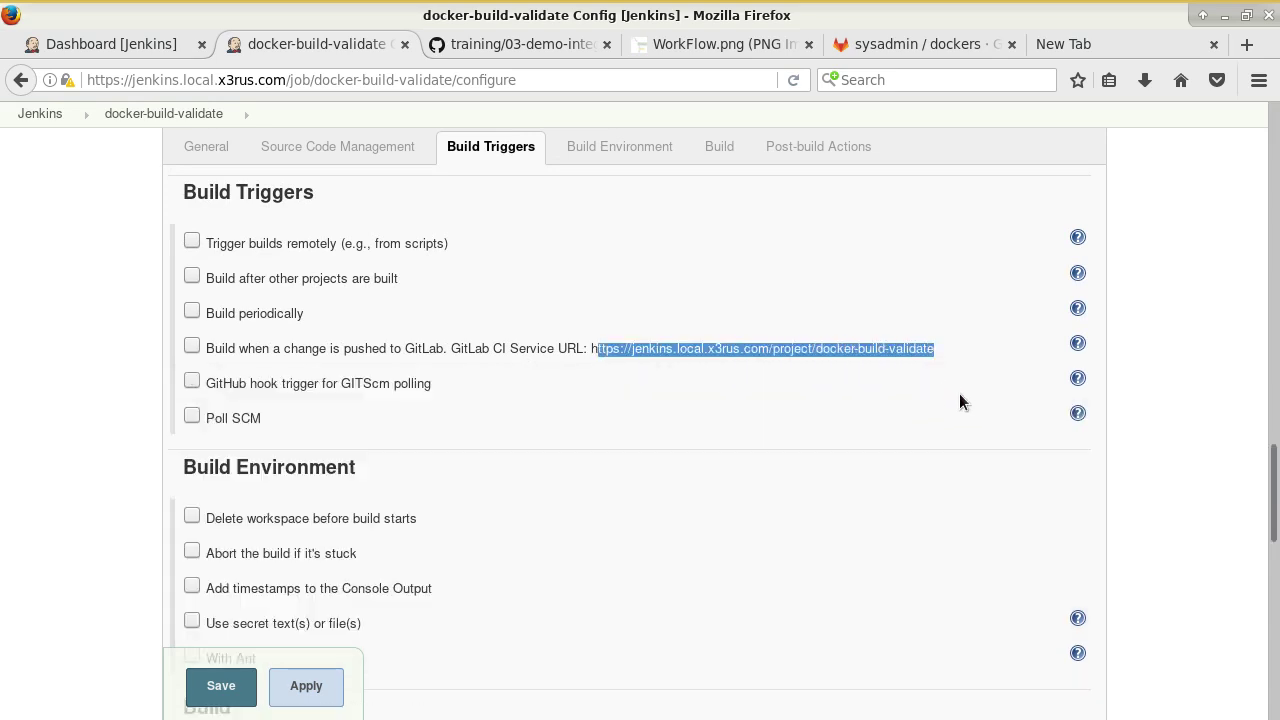
{"action": "left_click", "coordinate": [1160, 458]}
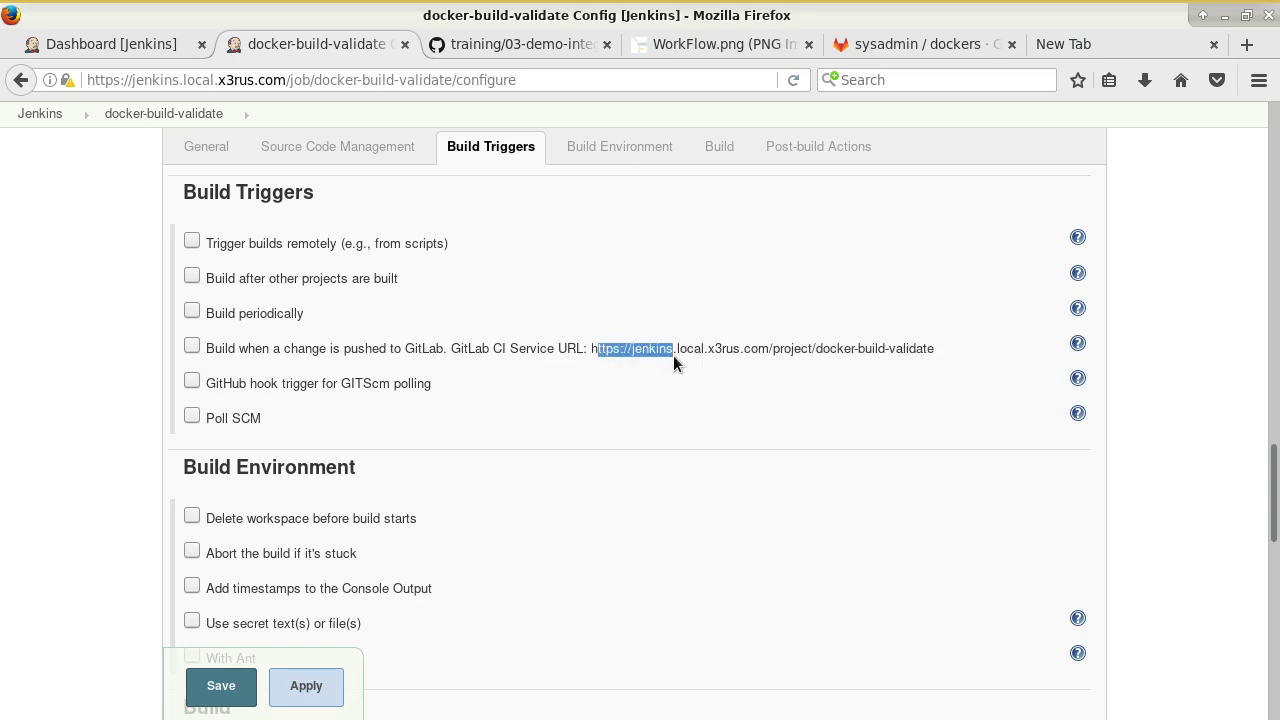
{"action": "left_click_drag", "start_coordinate": [673, 355], "coordinate": [932, 357]}
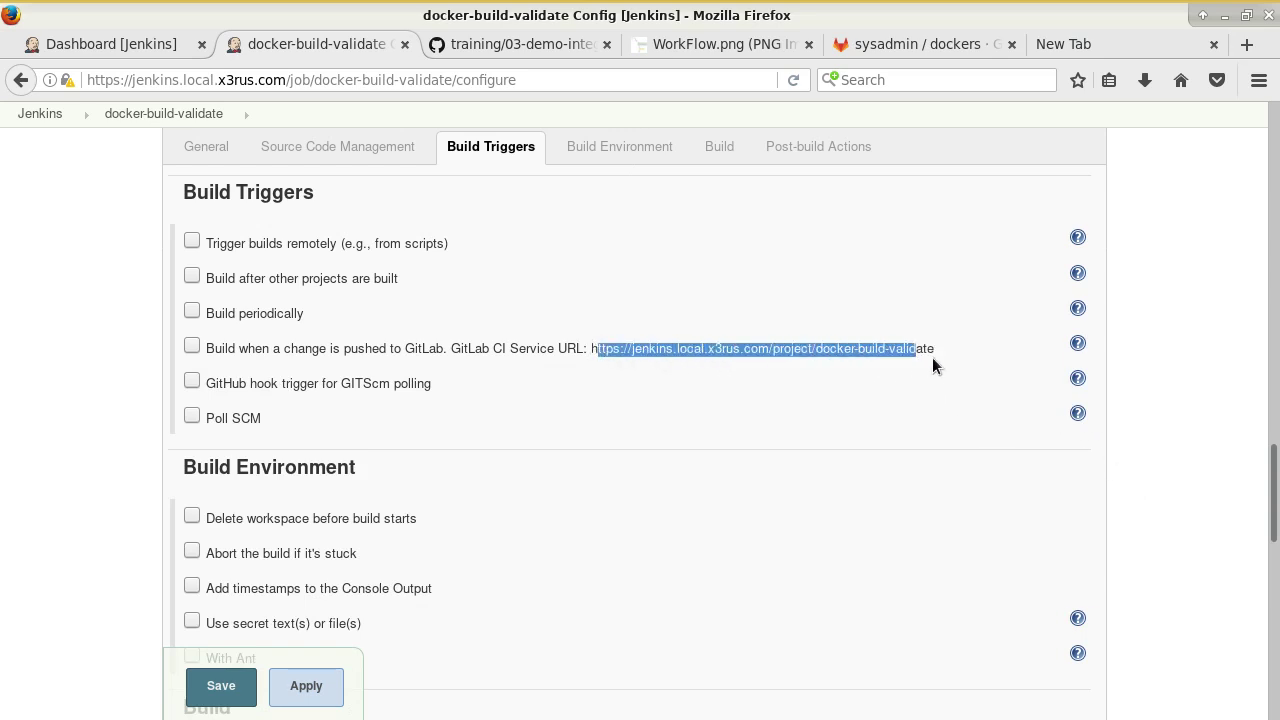
Keep the GitLab push trigger with comment rebuilds enabled, save, and recheck the configuration.
{"action": "left_click", "coordinate": [192, 345]}
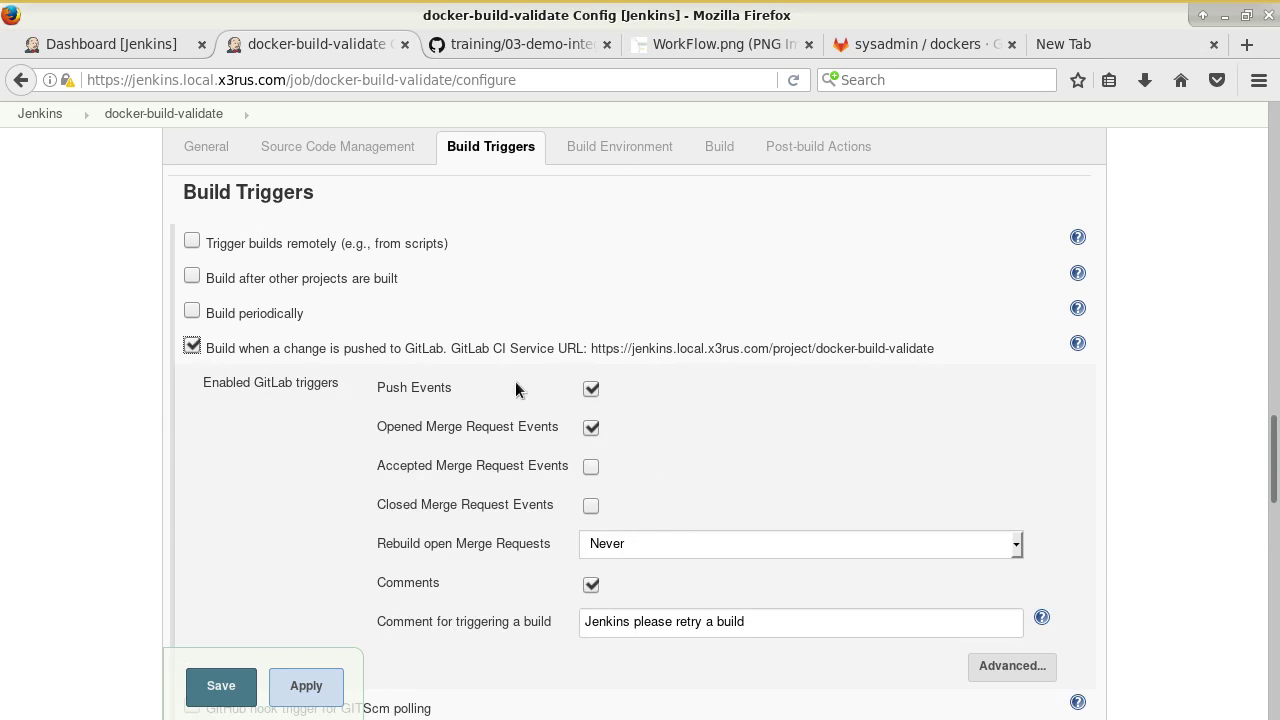
{"action": "scroll", "coordinate": [460, 460], "scroll_direction": "down", "scroll_amount": 2}
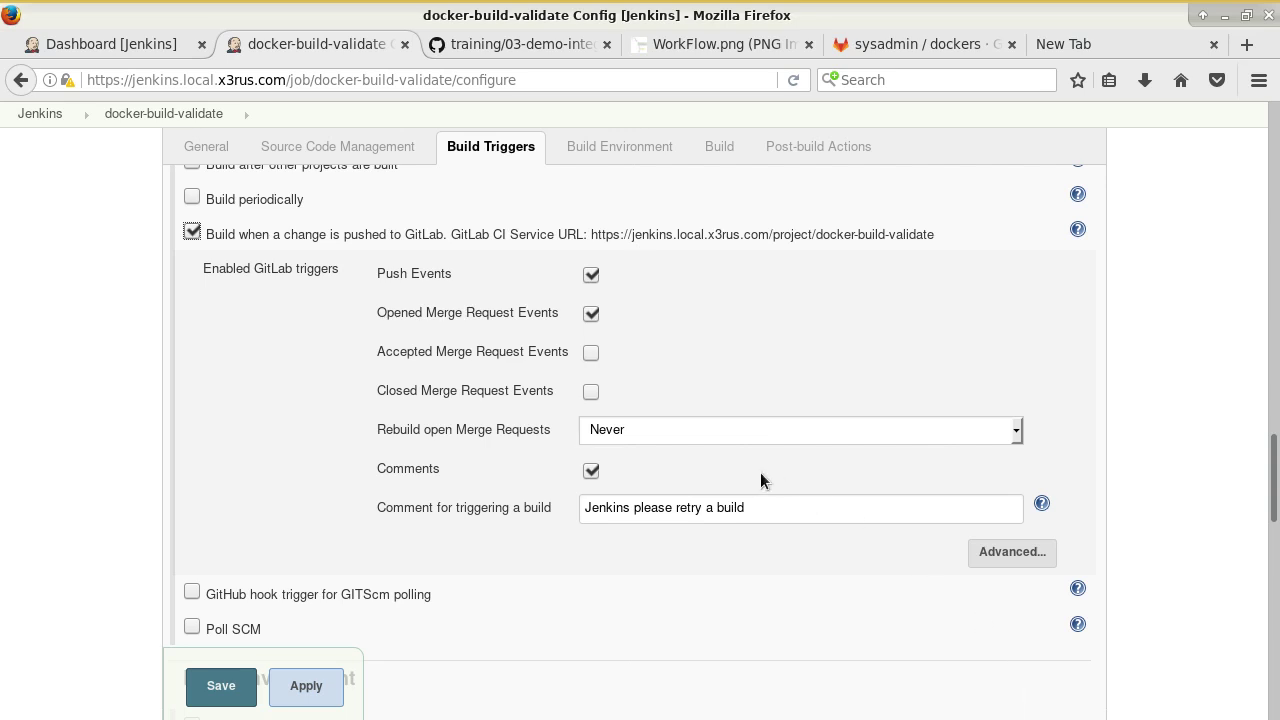
{"action": "left_click", "coordinate": [231, 686]}
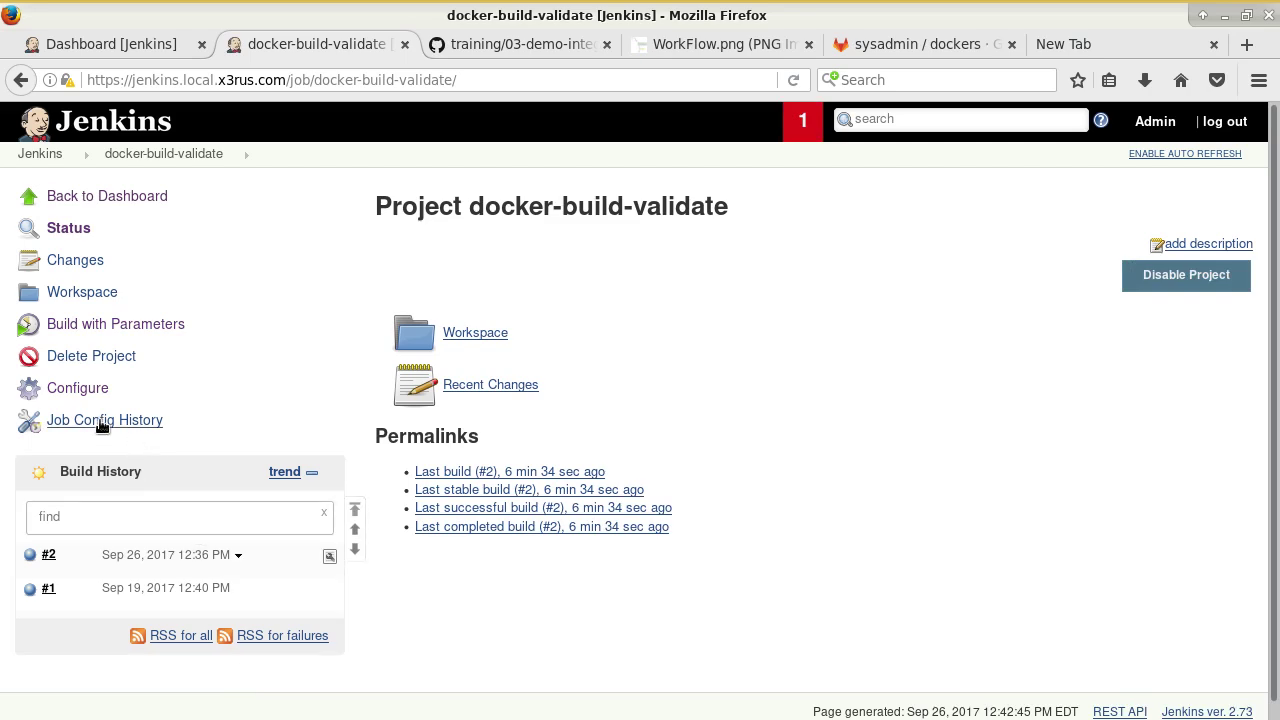
{"action": "left_click", "coordinate": [77, 388]}
{"action": "scroll", "coordinate": [780, 395], "scroll_direction": "down", "scroll_amount": 15}
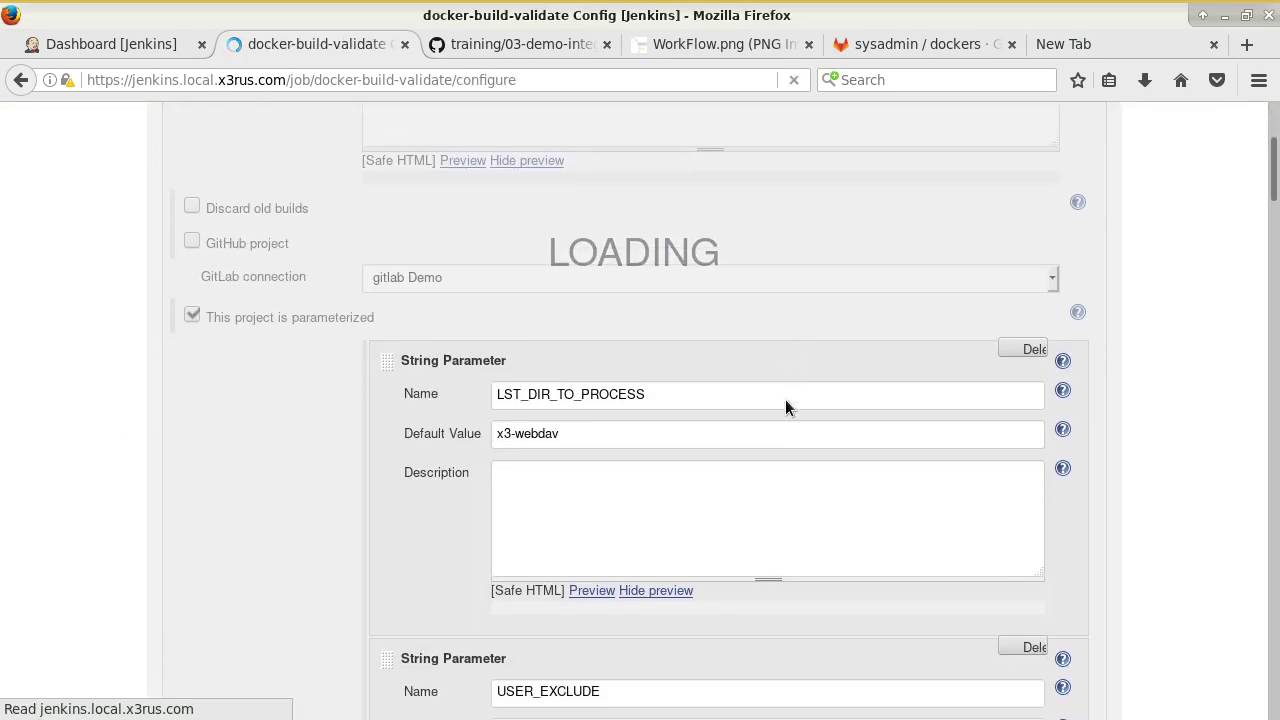
{"action": "scroll", "coordinate": [786, 413], "scroll_direction": "down", "scroll_amount": 10}
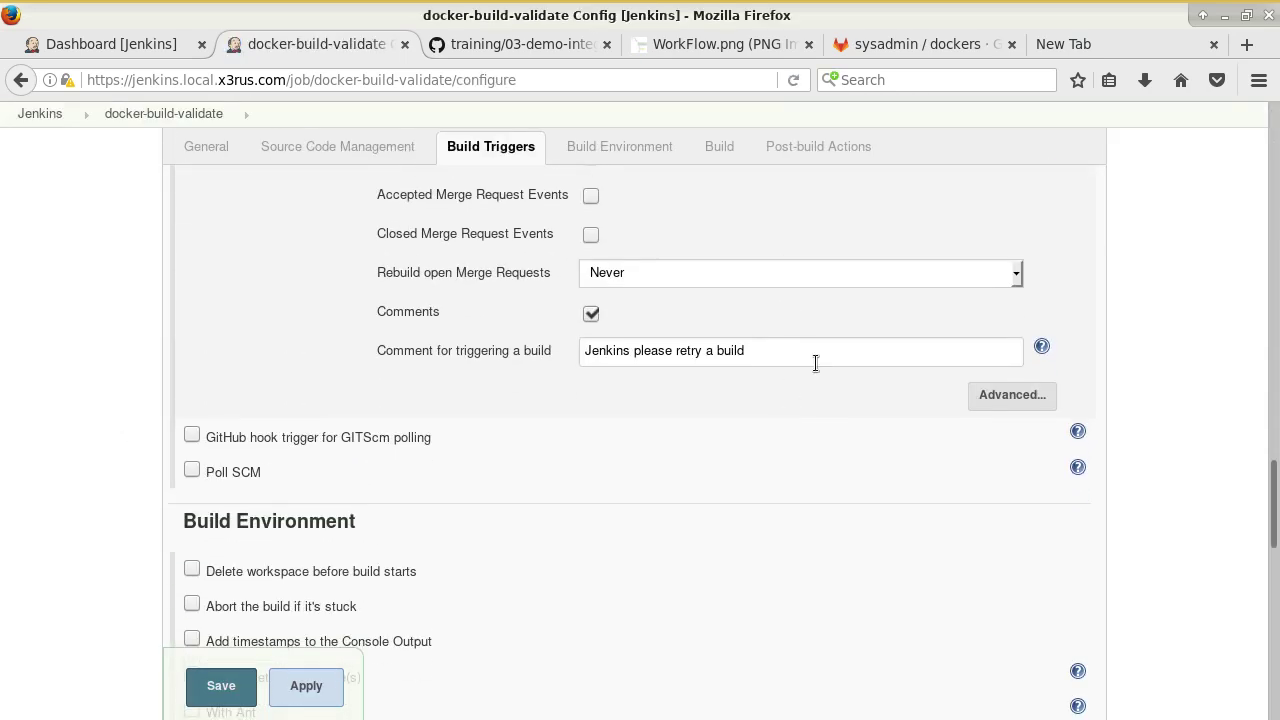
{"action": "scroll", "coordinate": [820, 294], "scroll_direction": "up", "scroll_amount": 5}
Scroll the GitHub tutorial to the Settings → Integrations webhook example for build-dockers.
{"action": "left_click", "coordinate": [510, 44]}
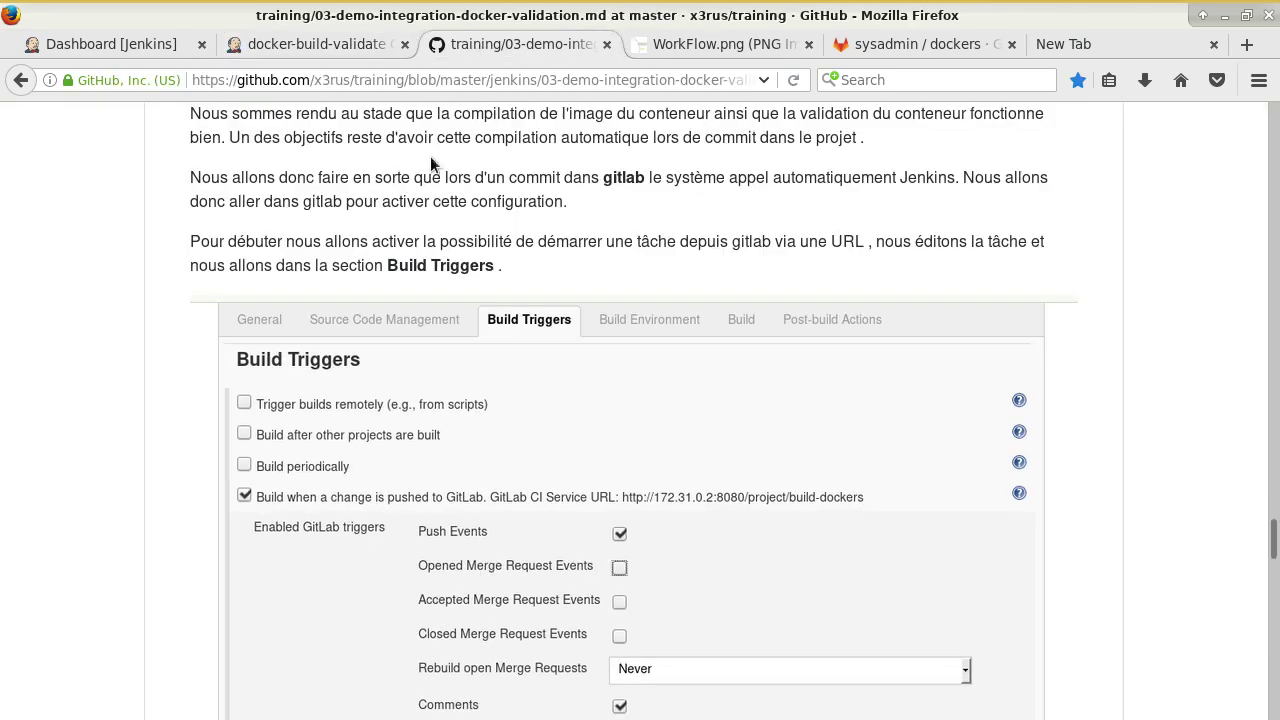
{"action": "scroll", "coordinate": [605, 325], "scroll_direction": "down", "scroll_amount": 10}
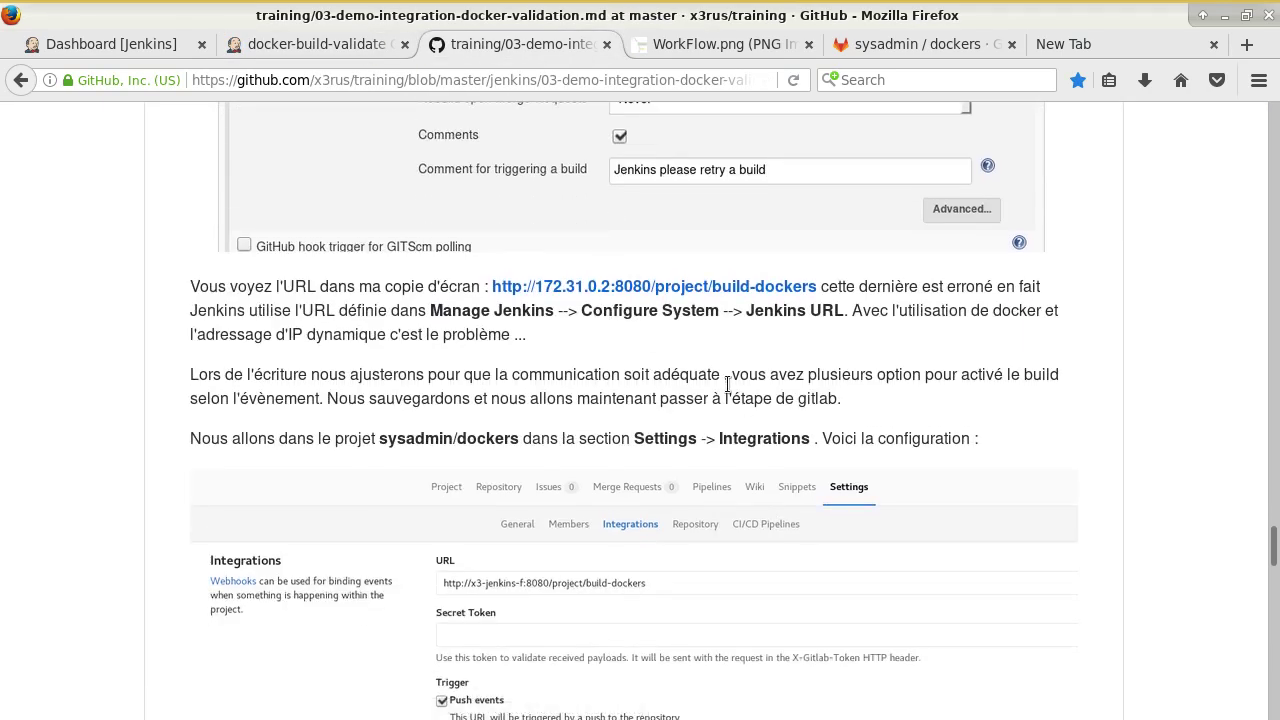
{"action": "scroll", "coordinate": [780, 420], "scroll_direction": "down", "scroll_amount": 3}
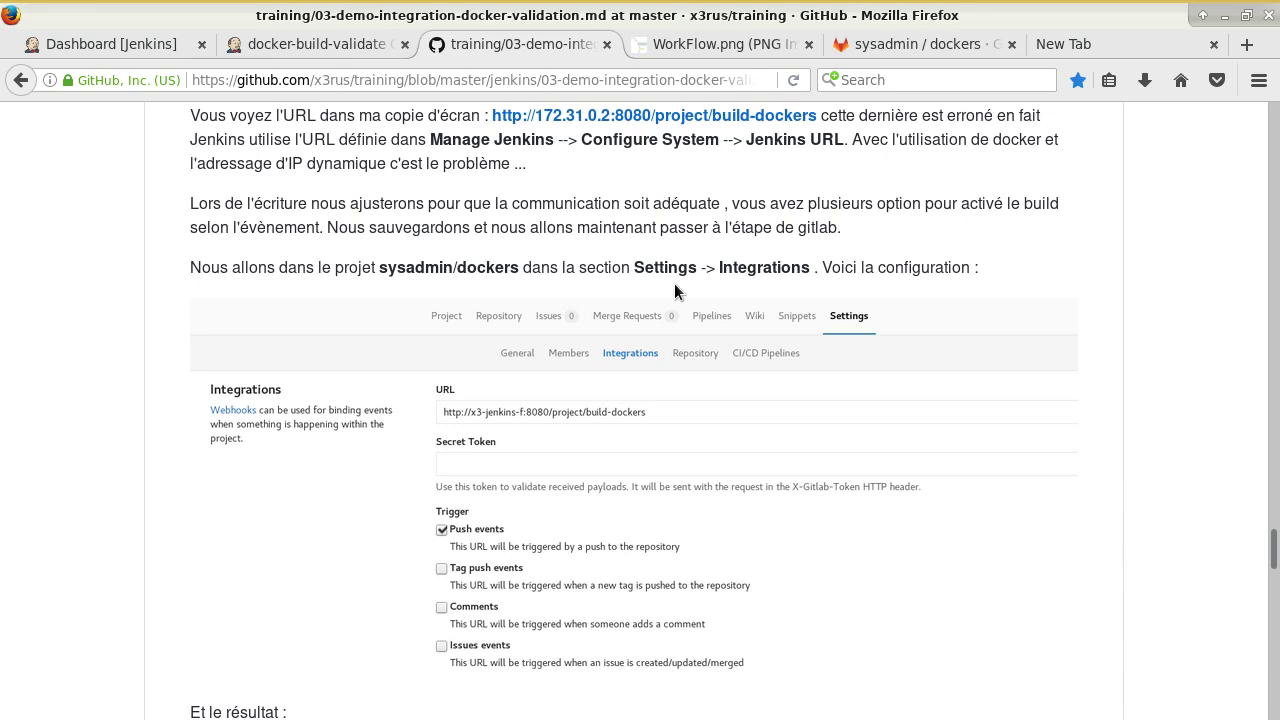
Close the WorkFlow.png tab and check the webhooks list under sysadmin/dockers Settings → Integrations.
{"action": "left_click", "coordinate": [808, 44]}
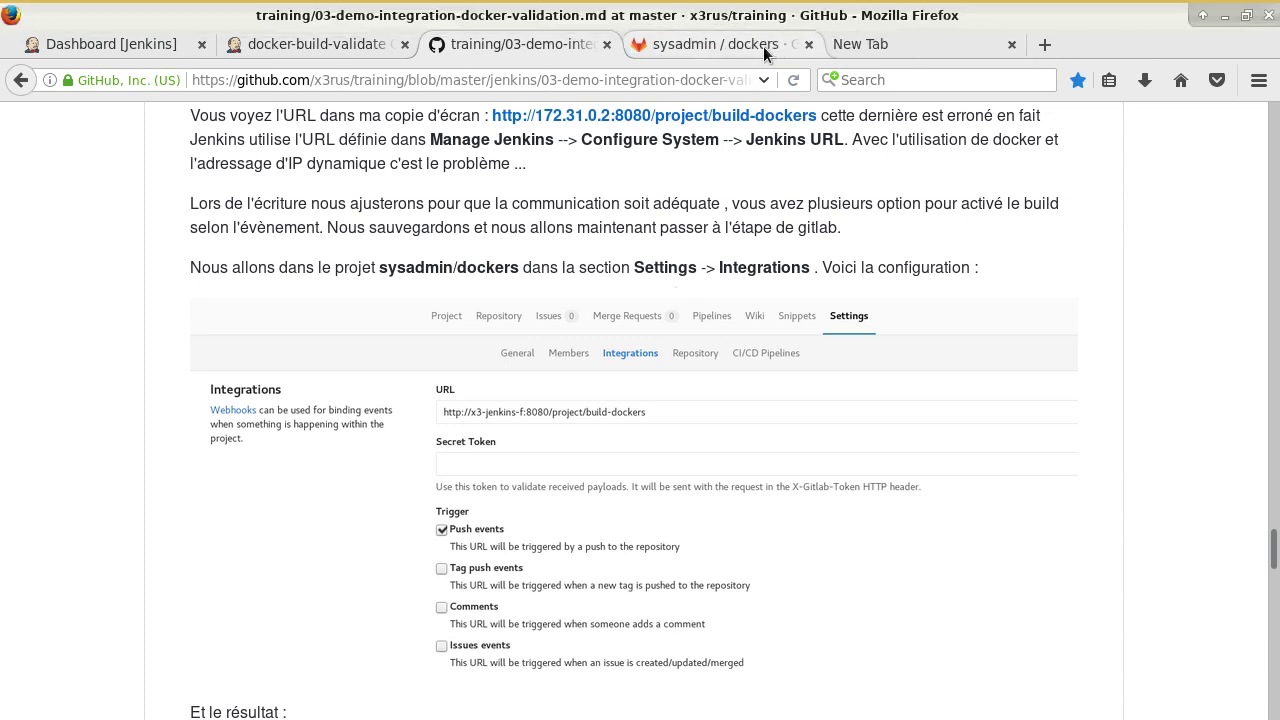
{"action": "left_click", "coordinate": [763, 46]}
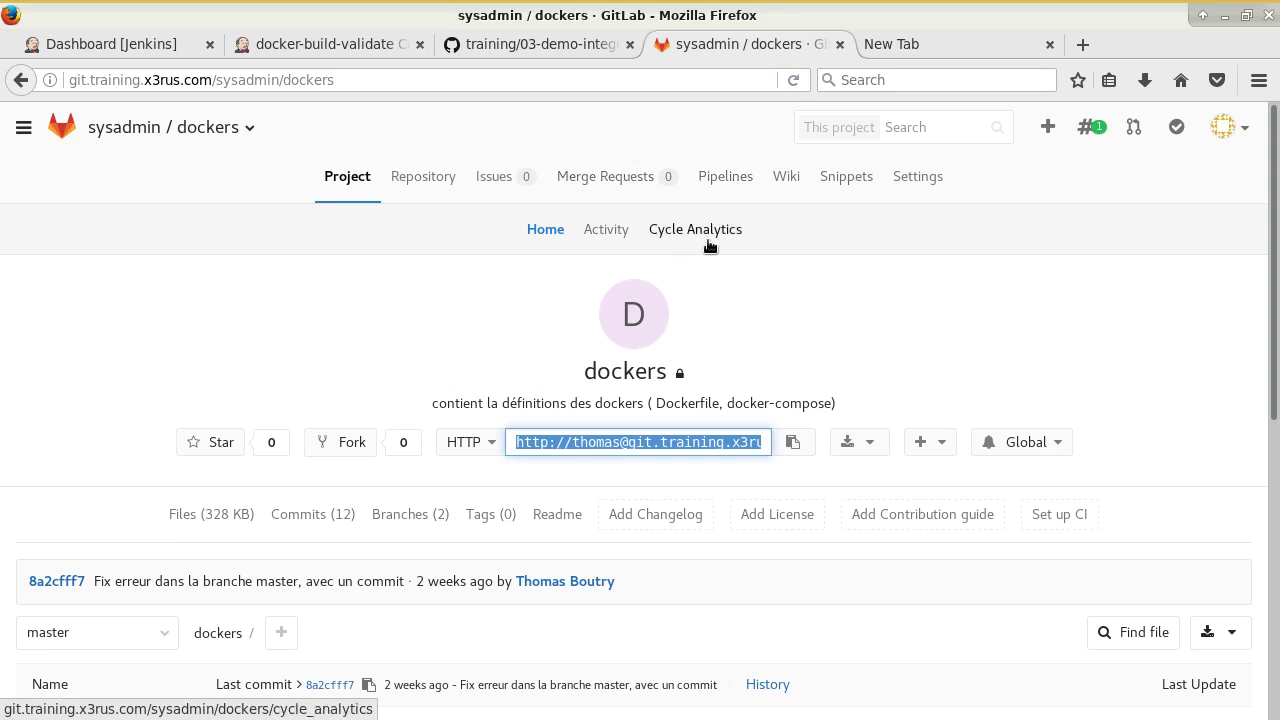
{"action": "left_click", "coordinate": [920, 180]}
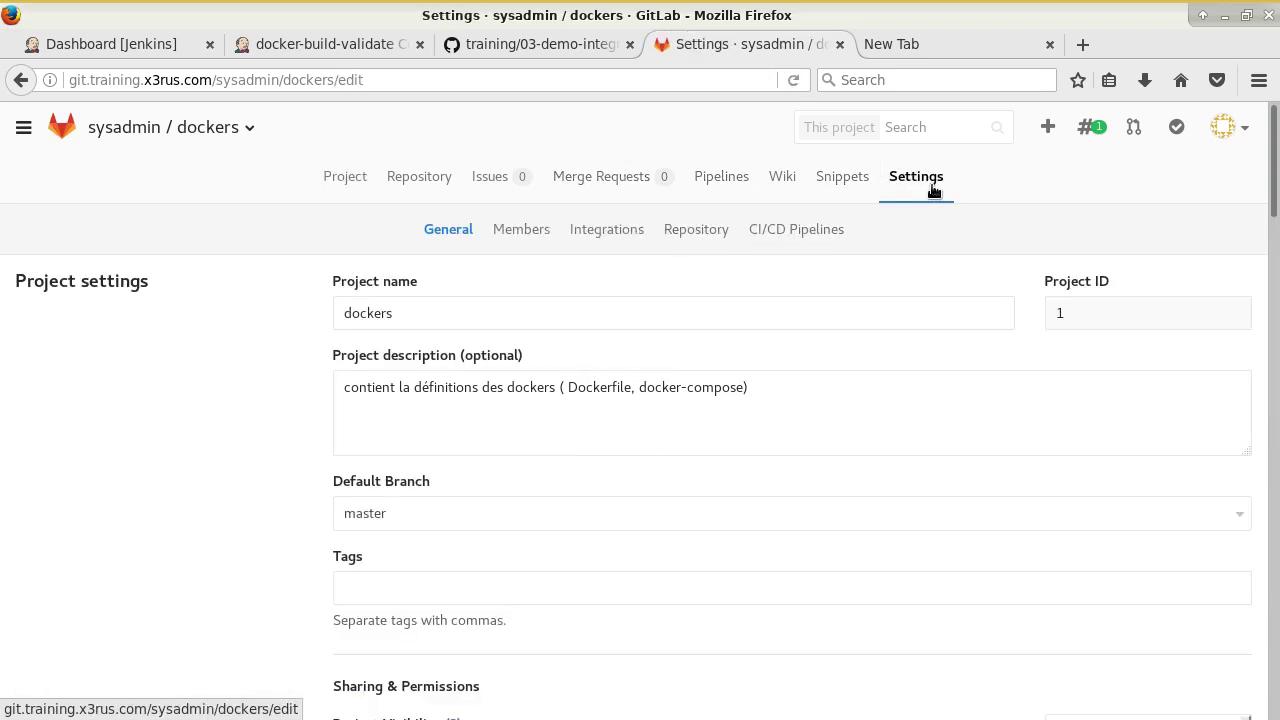
{"action": "left_click", "coordinate": [642, 227]}
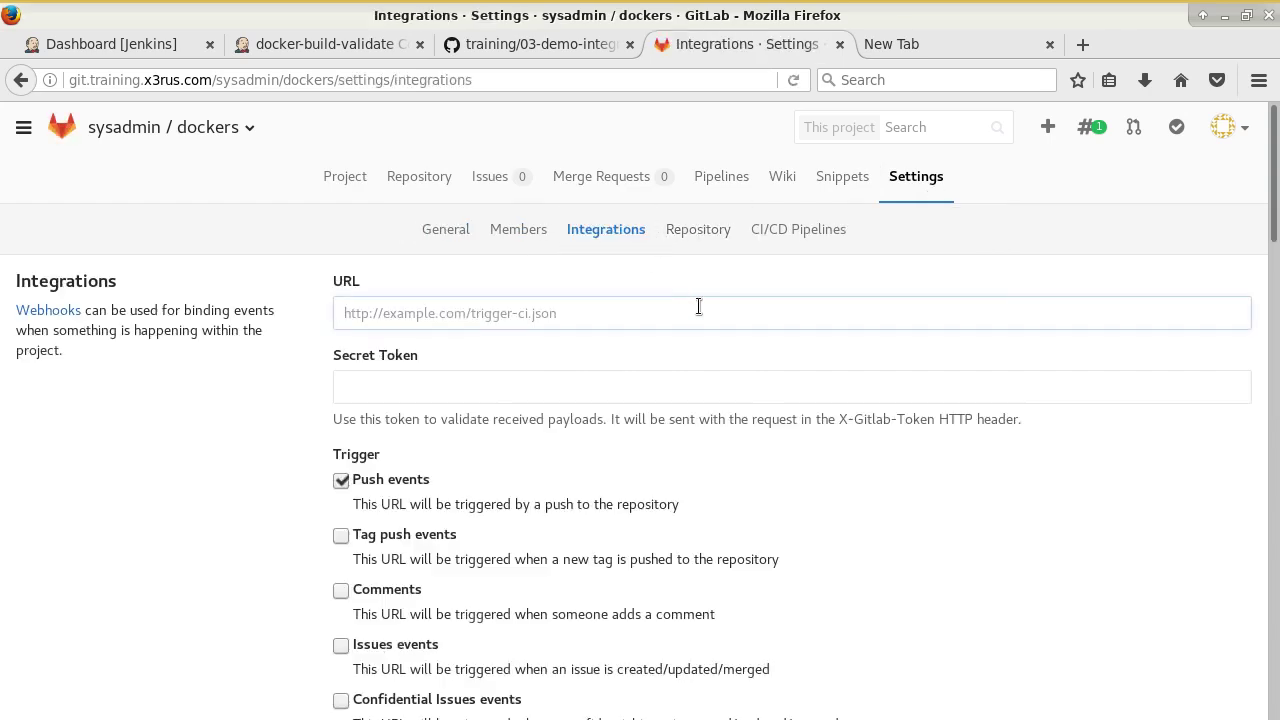
{"action": "scroll", "coordinate": [641, 313], "scroll_direction": "down", "scroll_amount": 10}
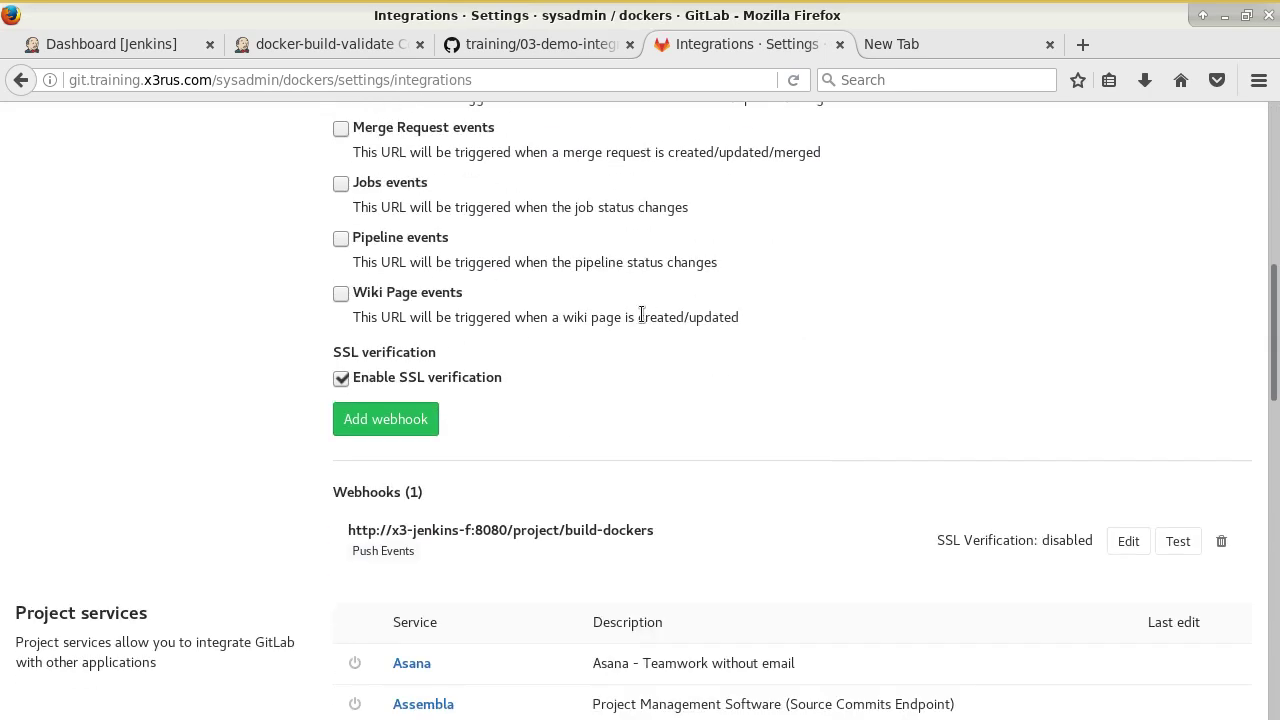
{"action": "scroll", "coordinate": [641, 313], "scroll_direction": "up", "scroll_amount": 10}
{"action": "scroll", "coordinate": [641, 313], "scroll_direction": "down", "scroll_amount": 10}
{"action": "scroll", "coordinate": [641, 314], "scroll_direction": "down", "scroll_amount": 5}
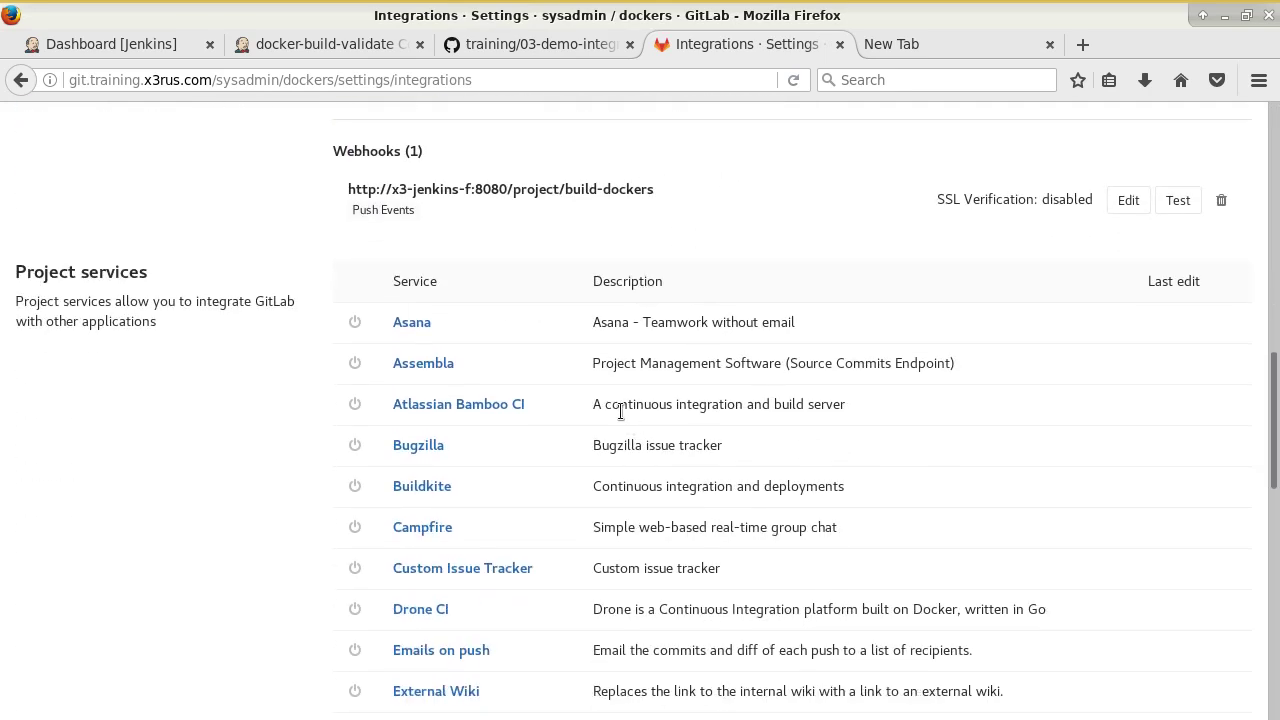
{"action": "scroll", "coordinate": [625, 404], "scroll_direction": "up", "scroll_amount": 3}
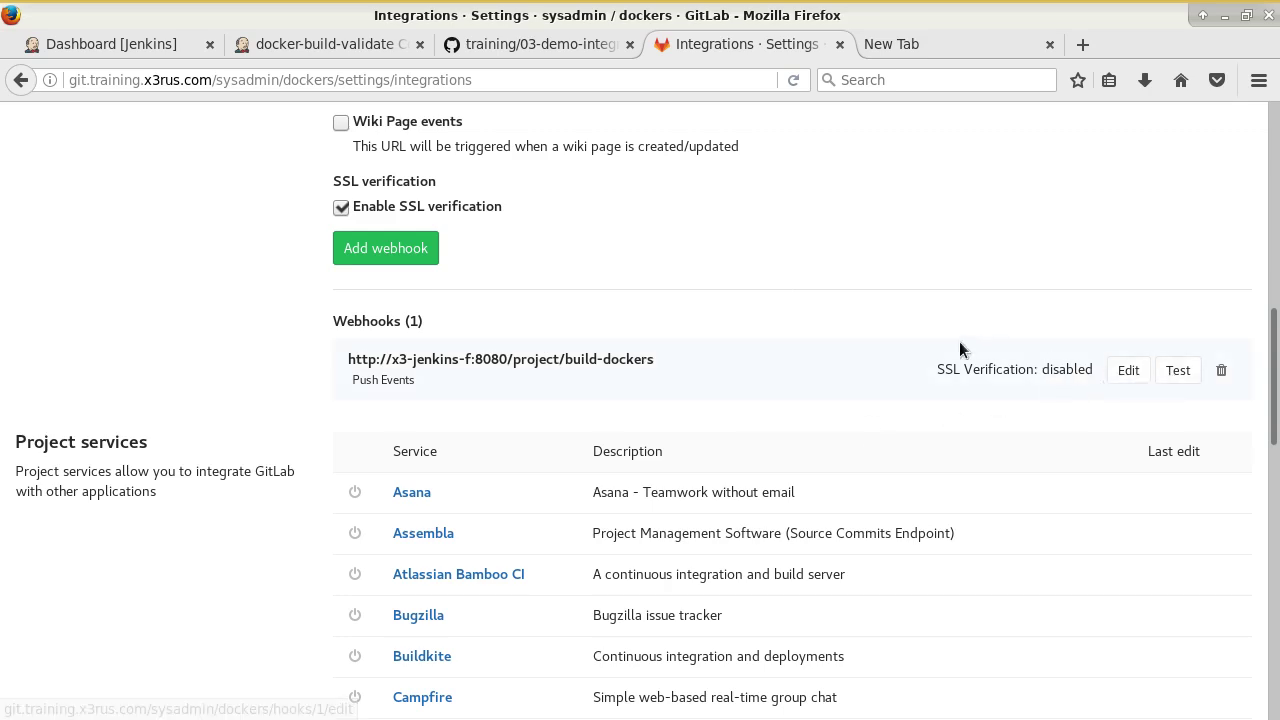
{"action": "scroll", "coordinate": [958, 341], "scroll_direction": "up", "scroll_amount": 10}
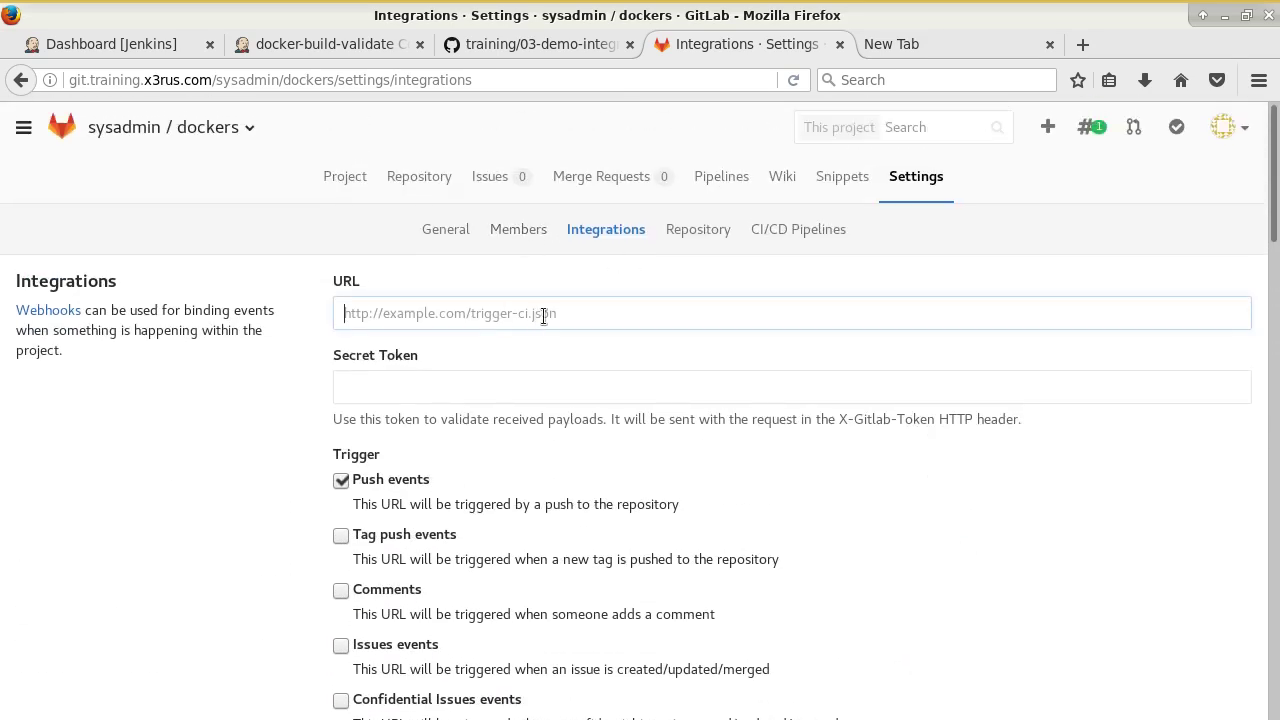
In a new tmux window in the terminal, clear the screen and return to the home directory.
{"action": "key", "text": "alt+Tab"}
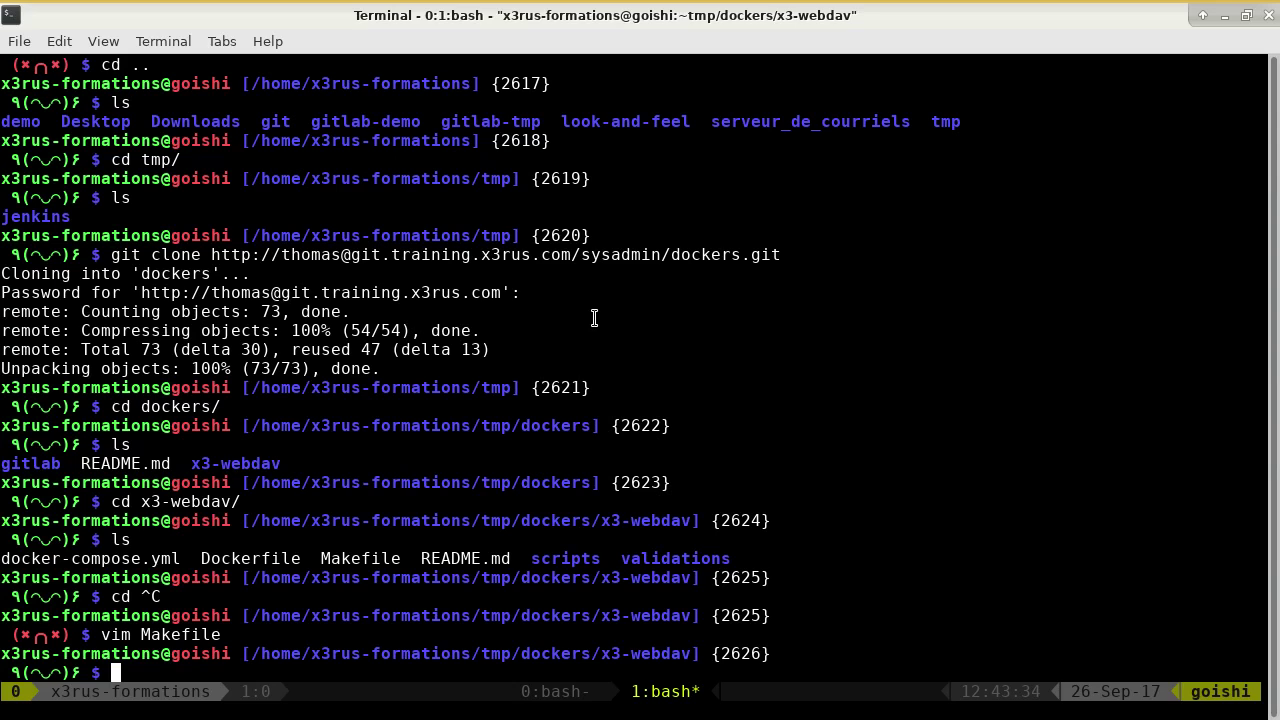
{"action": "key", "text": "ctrl+b"}
{"action": "type", "text": "cls"}
{"action": "key", "text": "Return"}
{"action": "type", "text": "cd"}
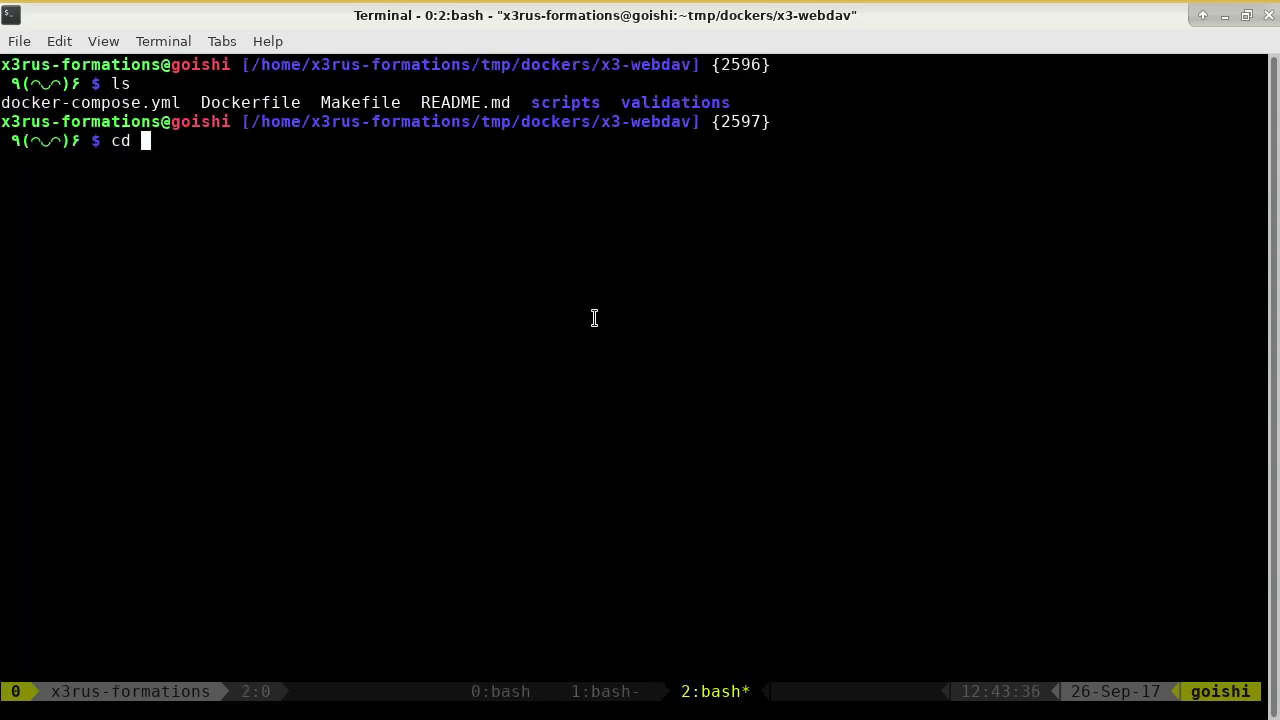
{"action": "key", "text": "ctrl+c"}
{"action": "type", "text": "cd"}
{"action": "key", "text": "Return"}
Change into ~/git/training/jenkins/dockers, listing the jenkins and dockers folders along the way.
{"action": "type", "text": "cd git"}
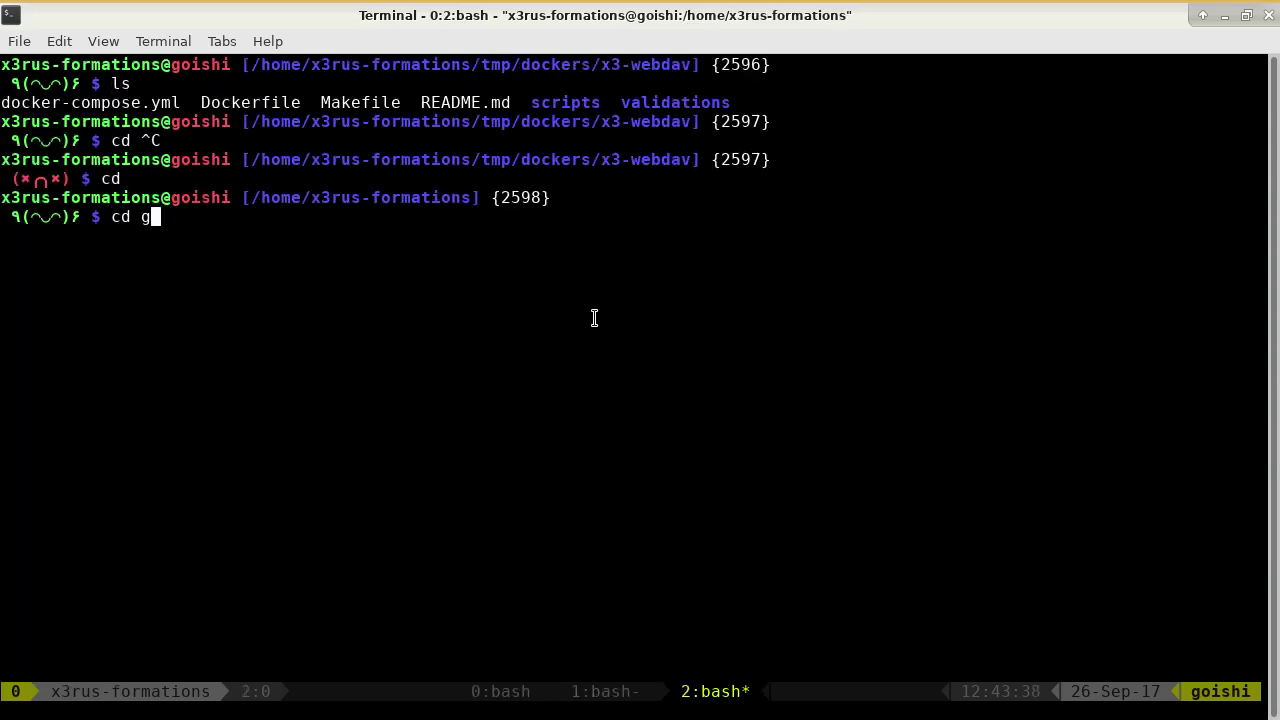
{"action": "key", "text": "Tab"}
{"action": "type", "text": "fo"}
{"action": "key", "text": "BackSpace"}
{"action": "key", "text": "BackSpace"}
{"action": "type", "text": "tr"}
{"action": "key", "text": "Tab"}
{"action": "type", "text": "/je"}
{"action": "key", "text": "Tab"}
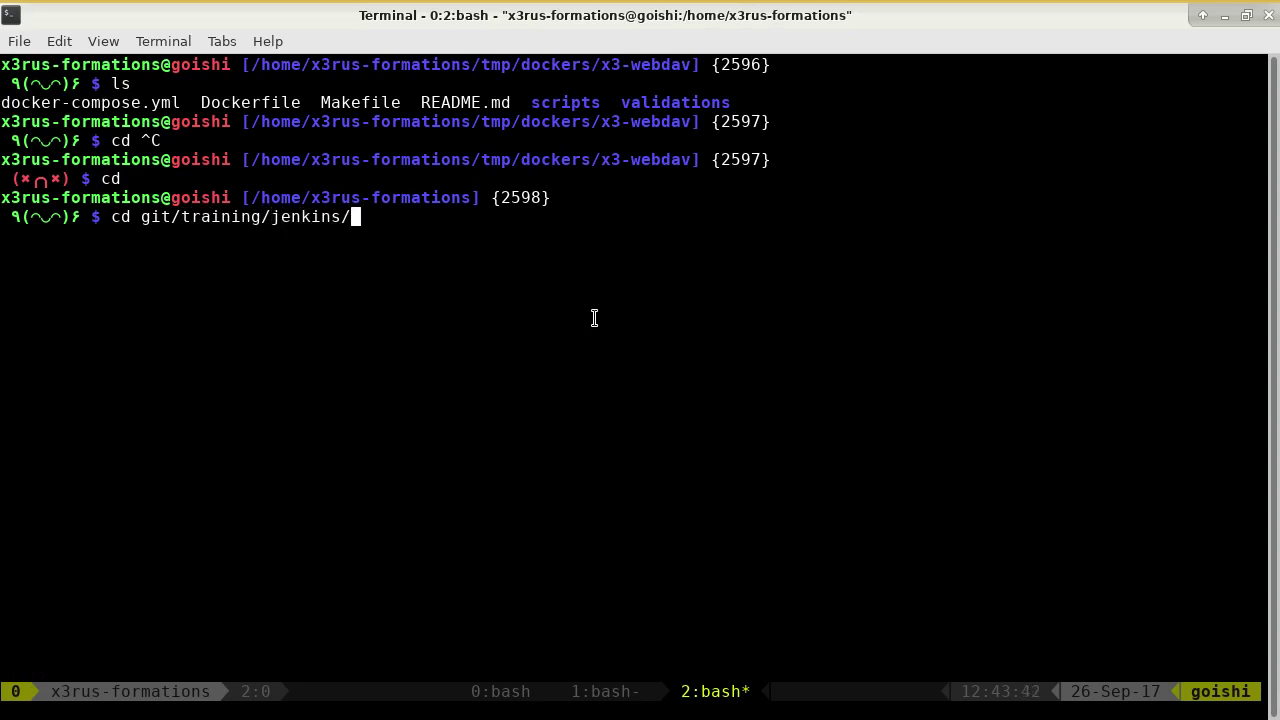
{"action": "key", "text": "Return"}
{"action": "type", "text": "ls"}
{"action": "key", "text": "Return"}
{"action": "type", "text": "cd dock"}
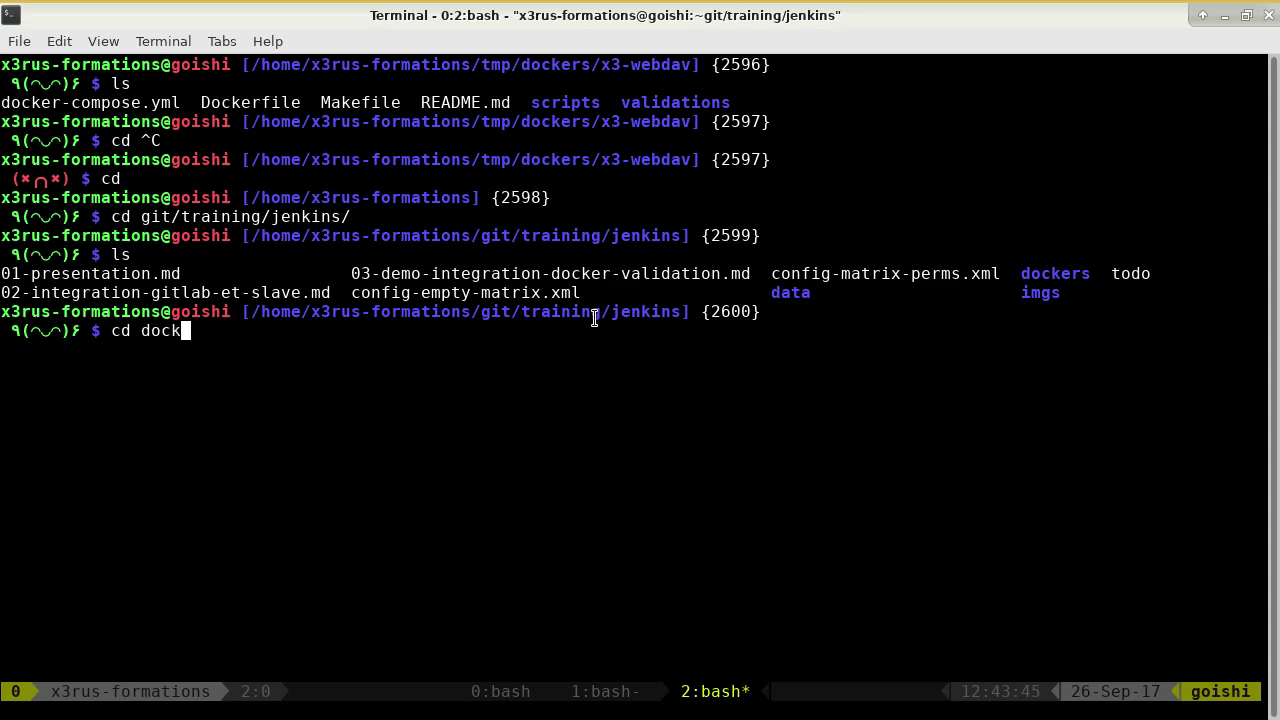
{"action": "key", "text": "Tab"}
{"action": "key", "text": "Return"}
{"action": "type", "text": "ls"}
Open docker-compose.yml in vim and search for gitlab.
{"action": "key", "text": "Return"}
{"action": "type", "text": "vim dock"}
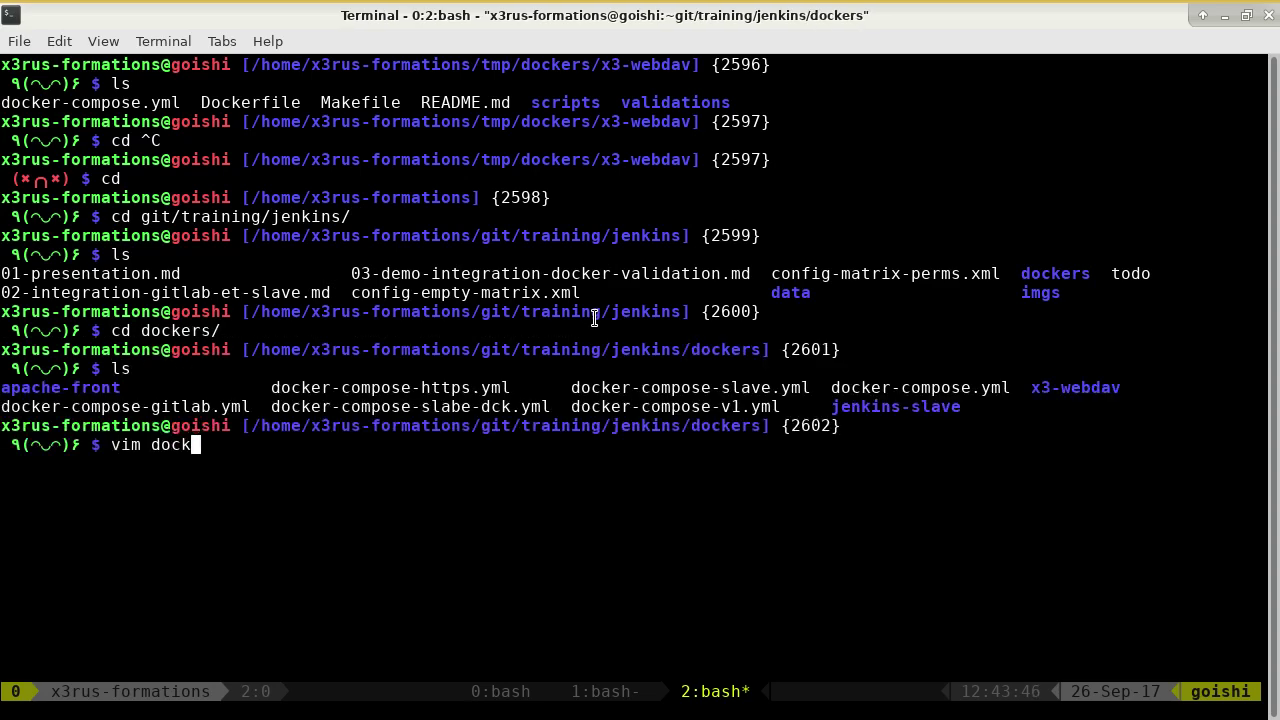
{"action": "key", "text": "Tab"}
{"action": "type", "text": ".yml"}
{"action": "key", "text": "Return"}
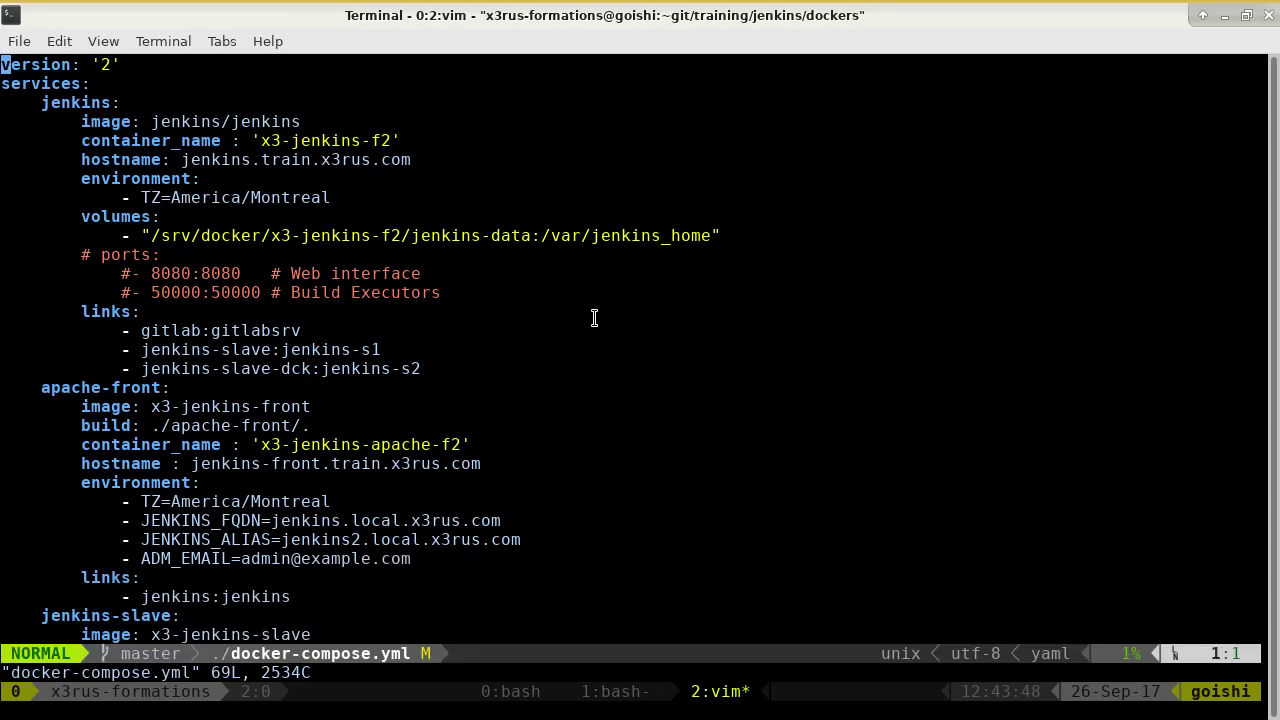
{"action": "type", "text": "/gitlab"}
{"action": "key", "text": "Return"}
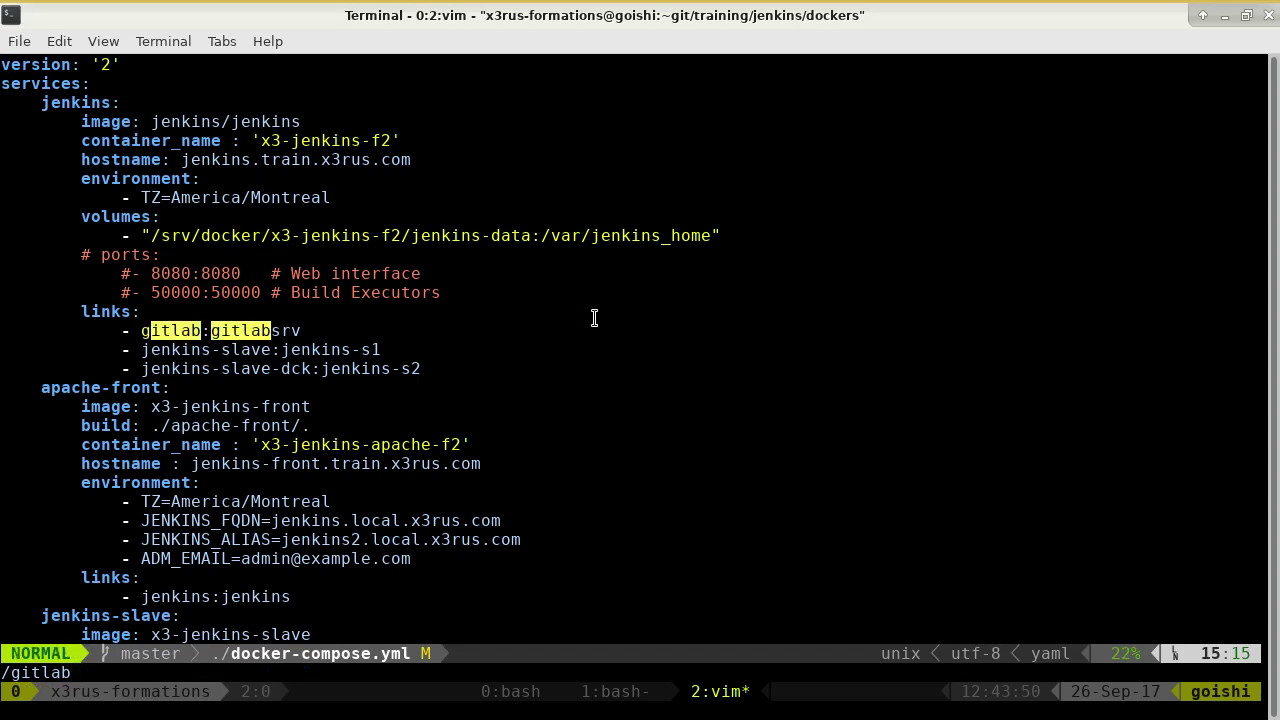
Step through the gitlab matches, reviewing the gitlab service and gitlab_rails settings.
{"action": "key", "text": "n"}
{"action": "key", "text": "n"}
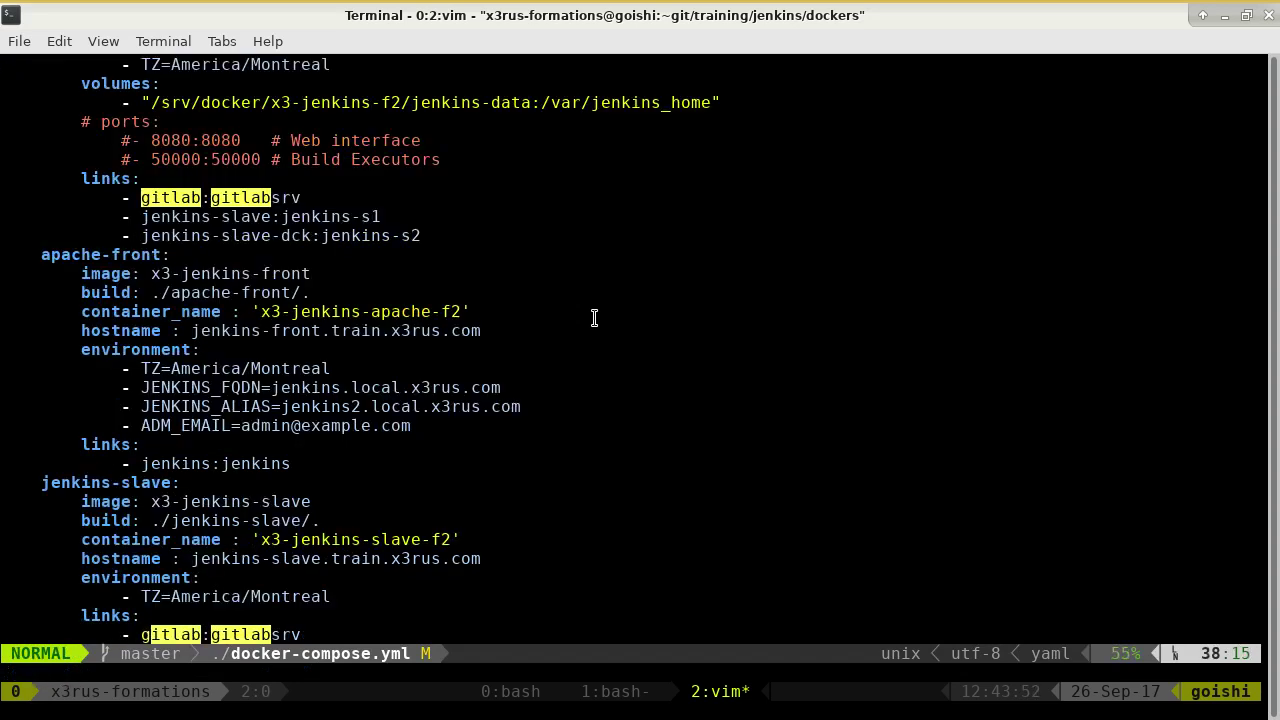
{"action": "key", "text": "j"}
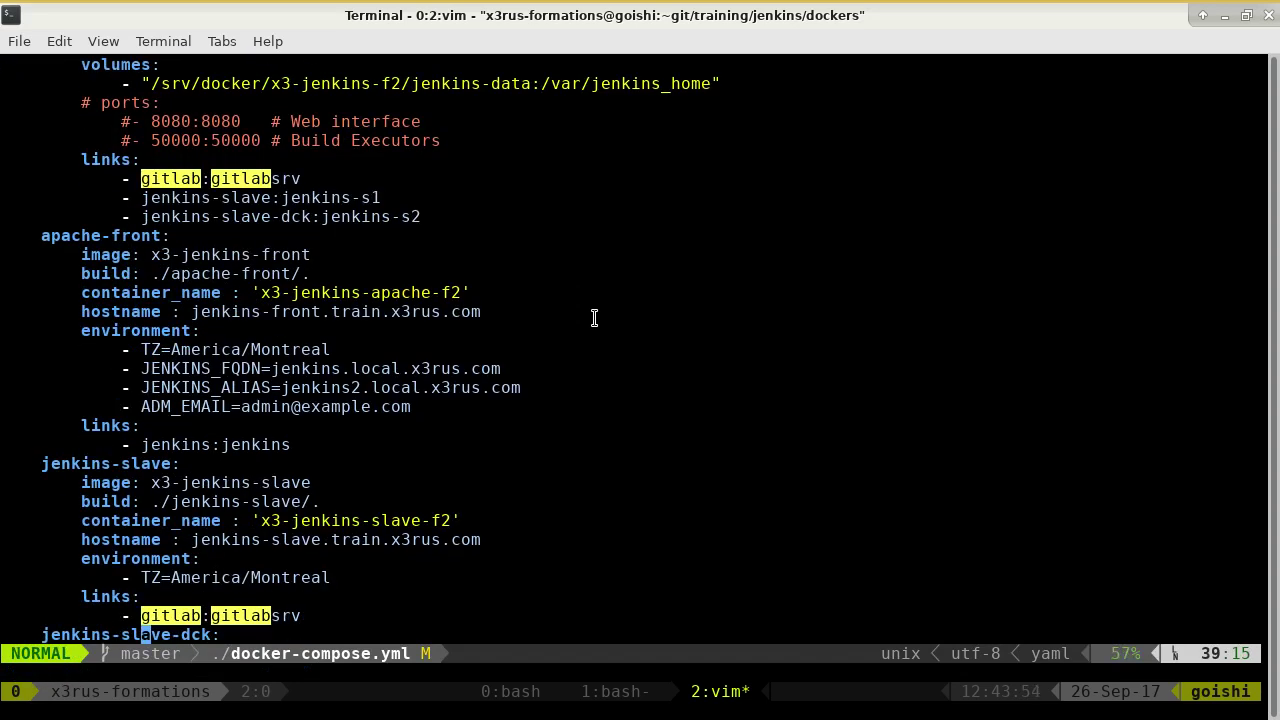
{"action": "key", "text": "n"}
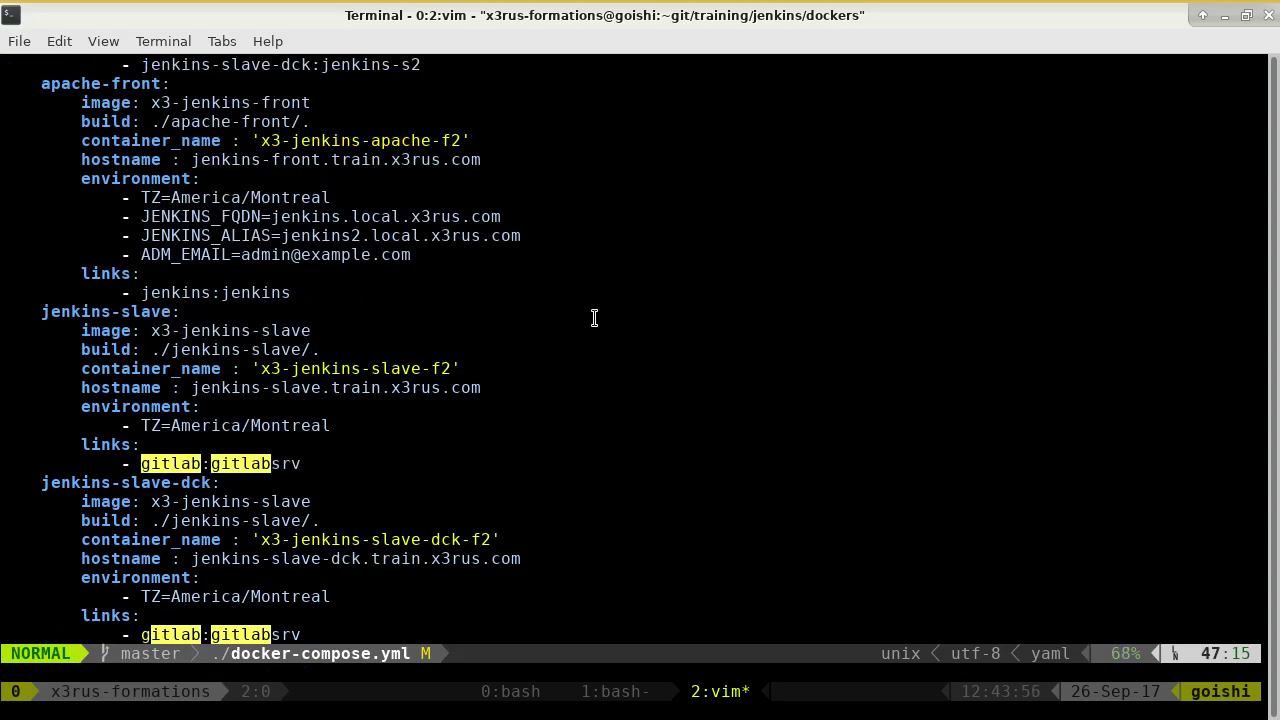
{"action": "key", "text": "j"}
{"action": "key", "text": "j"}
{"action": "key", "text": "j"}
{"action": "key", "text": "j"}
{"action": "key", "text": "j"}
{"action": "key", "text": "j"}
{"action": "key", "text": "j"}
{"action": "key", "text": "j"}
{"action": "key", "text": "j"}
{"action": "key", "text": "j"}
{"action": "key", "text": "j"}
{"action": "key", "text": "j"}
{"action": "key", "text": "j"}
{"action": "key", "text": "j"}
{"action": "key", "text": "j"}
{"action": "key", "text": "j"}
{"action": "key", "text": "j"}
{"action": "key", "text": "j"}
{"action": "key", "text": "j"}
{"action": "key", "text": "j"}
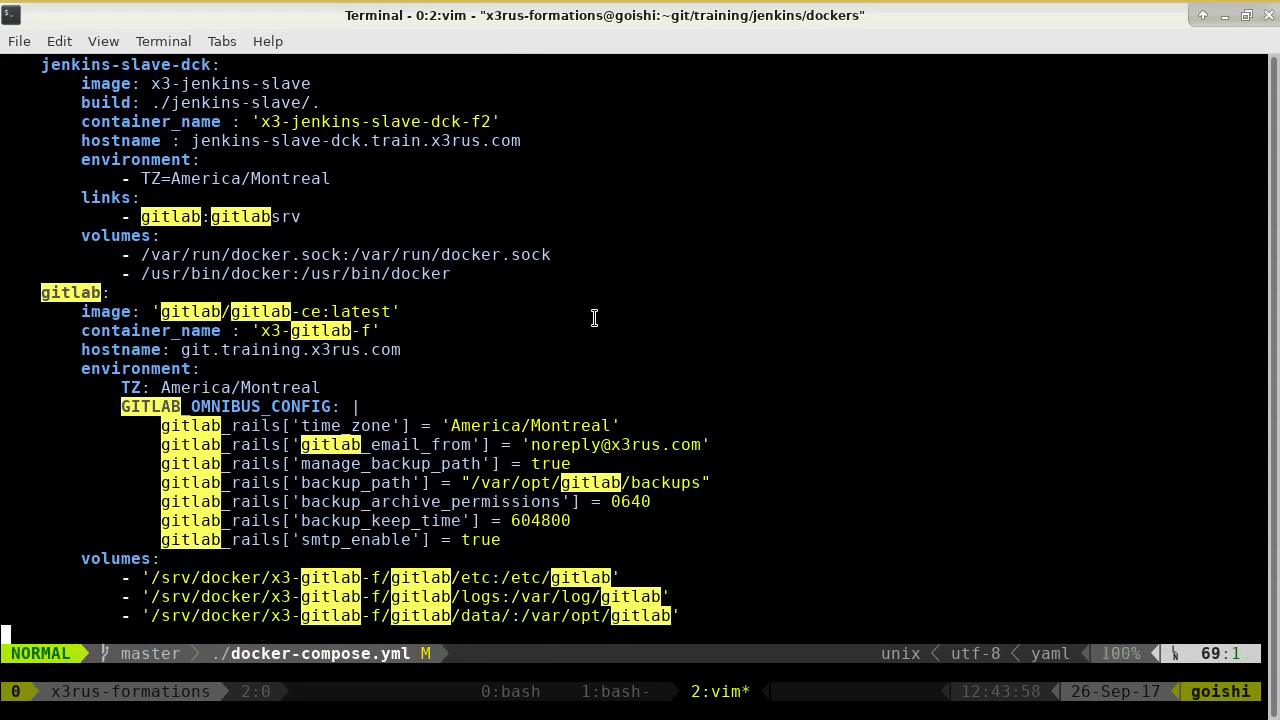
{"action": "key", "text": "k"}
{"action": "key", "text": "k"}
{"action": "key", "text": "k"}
{"action": "key", "text": "k"}
{"action": "key", "text": "k"}
{"action": "key", "text": "k"}
{"action": "key", "text": "k"}
{"action": "key", "text": "k"}
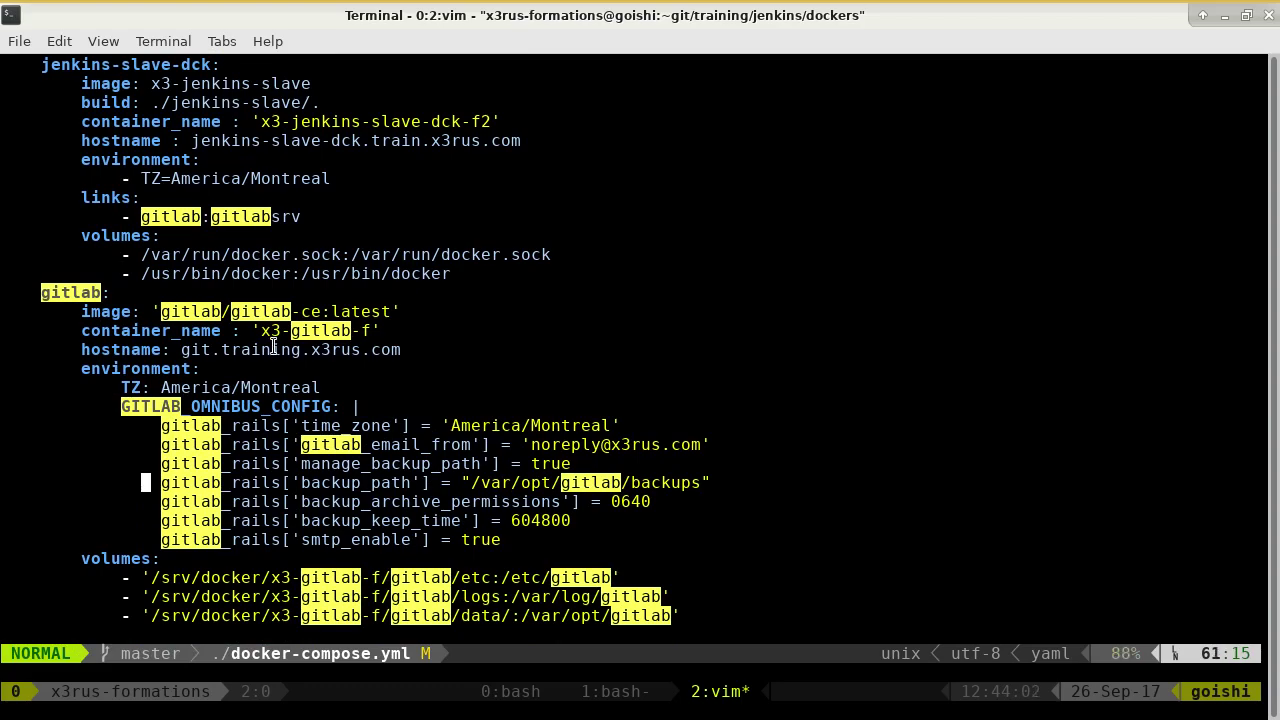
{"action": "key", "text": "alt+Tab"}
{"action": "scroll", "coordinate": [567, 464], "scroll_direction": "down", "scroll_amount": 8}
{"action": "scroll", "coordinate": [565, 500], "scroll_direction": "down", "scroll_amount": 6}
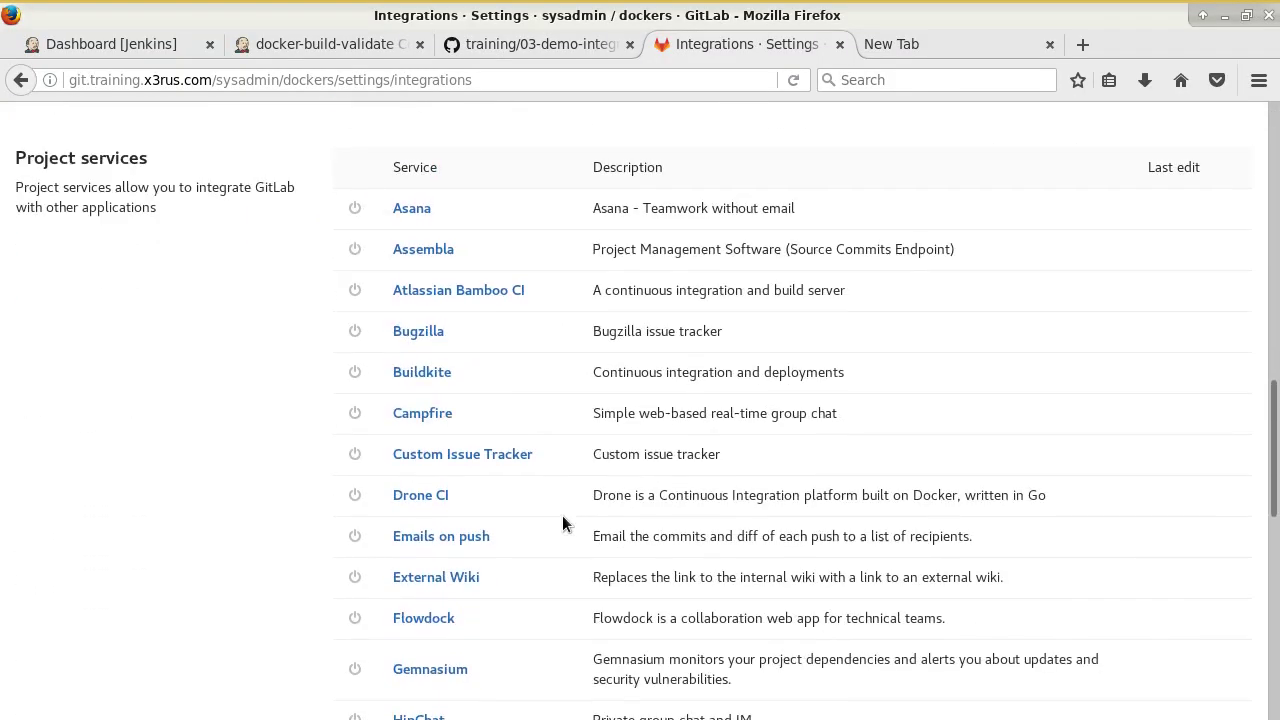
{"action": "scroll", "coordinate": [563, 523], "scroll_direction": "up", "scroll_amount": 6}
{"action": "scroll", "coordinate": [586, 451], "scroll_direction": "up", "scroll_amount": 1}
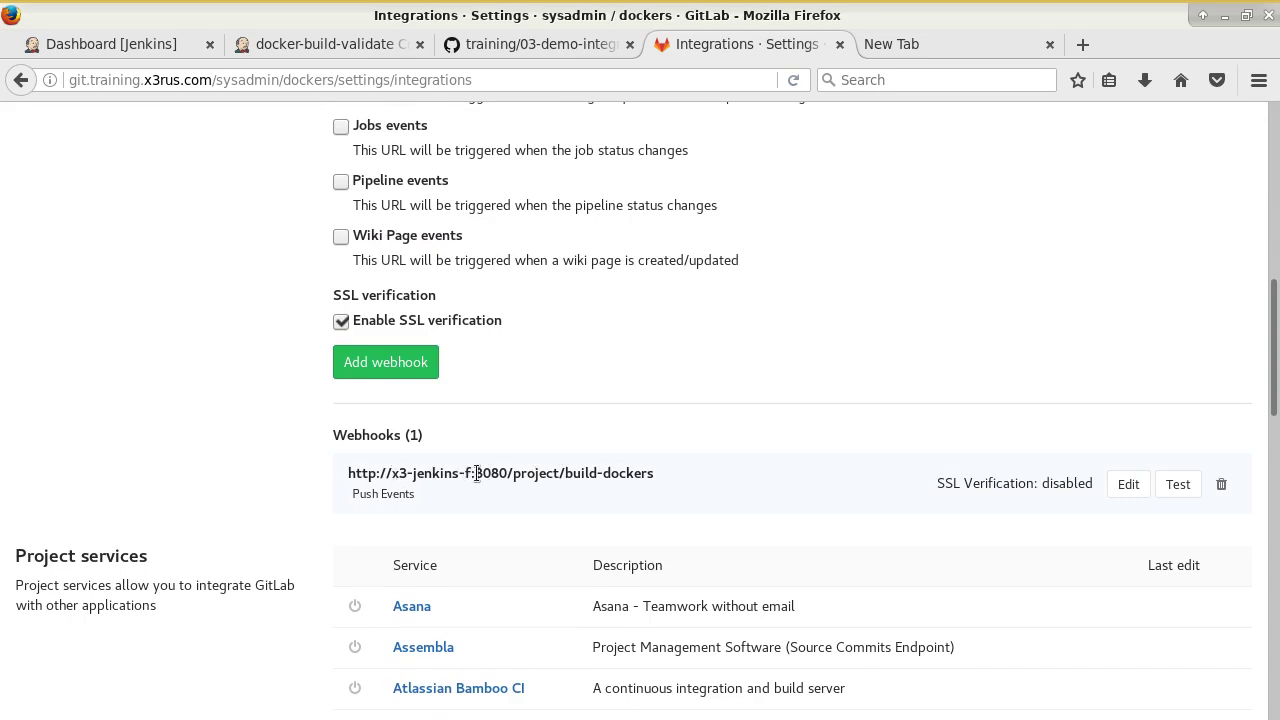
{"action": "left_click_drag", "start_coordinate": [665, 479], "coordinate": [346, 474]}
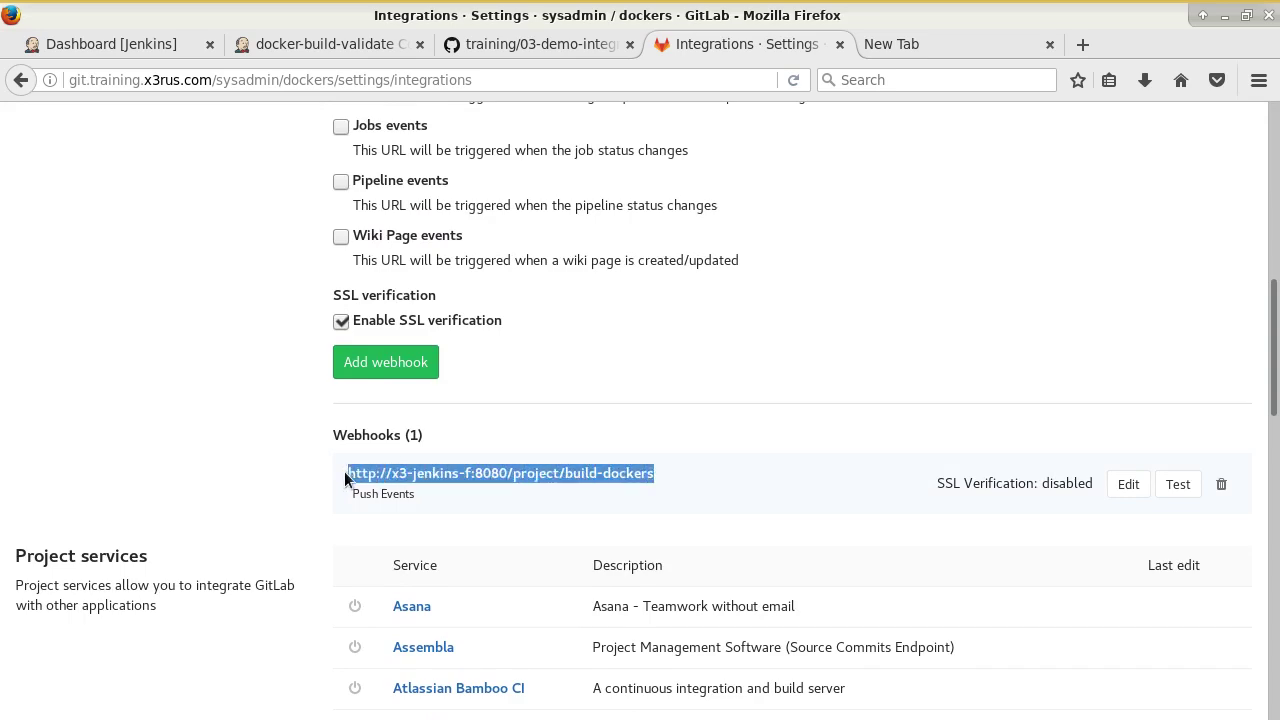
{"action": "scroll", "coordinate": [445, 433], "scroll_direction": "up", "scroll_amount": 6}
{"action": "left_click", "coordinate": [426, 313]}
{"action": "key", "text": "ctrl+v"}
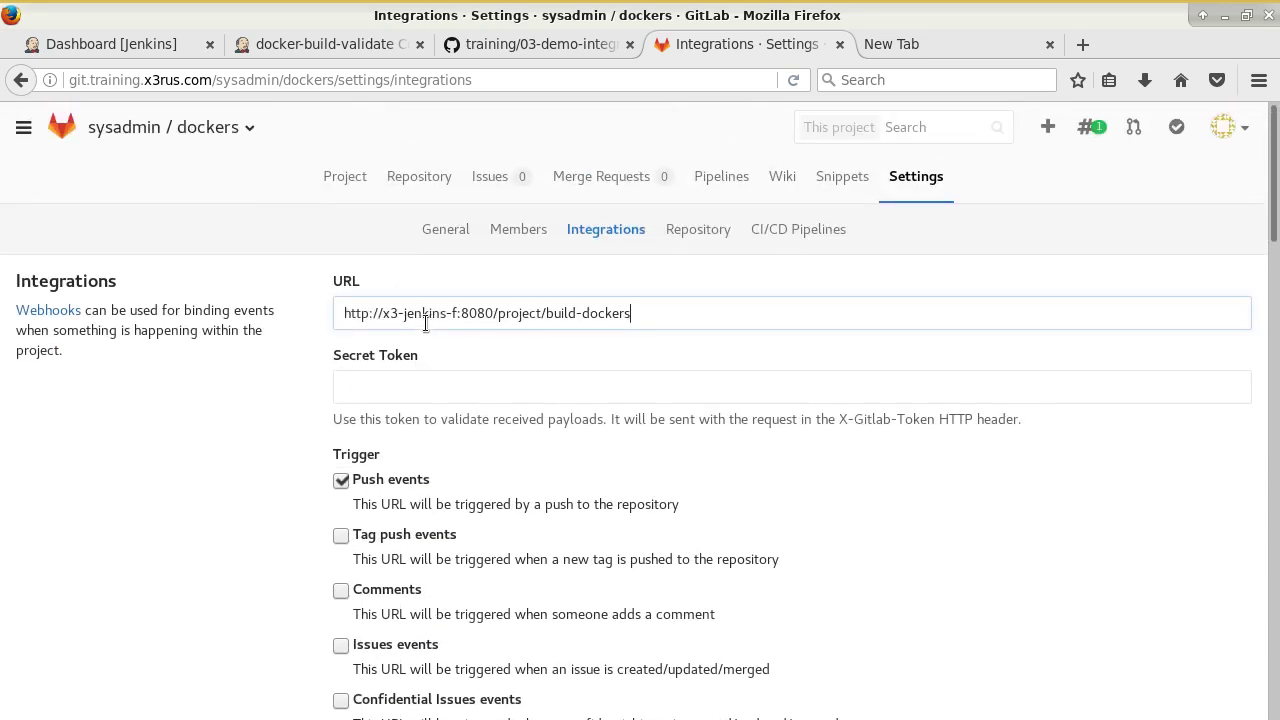
{"action": "left_click", "coordinate": [458, 313]}
{"action": "key", "text": "BackSpace"}
{"action": "type", "text": "2"}
{"action": "left_click", "coordinate": [433, 387]}
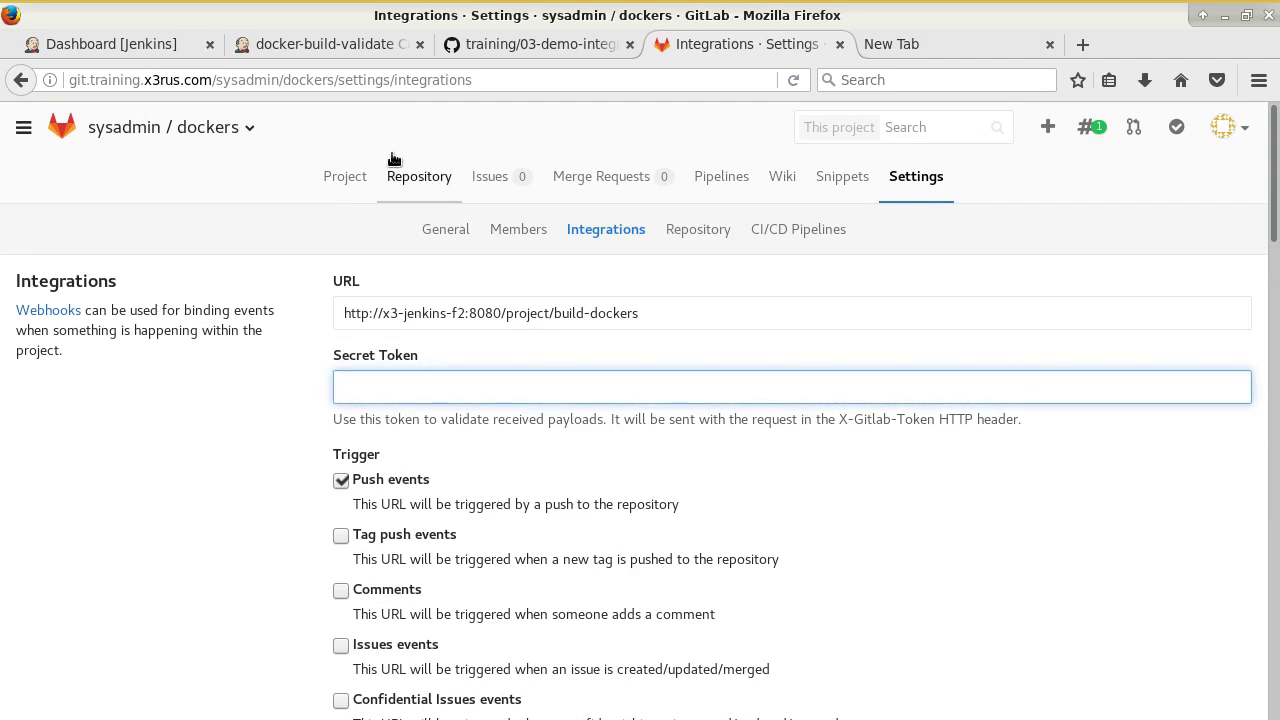
Expand the Advanced options of the GitLab trigger in the docker-build-validate job configuration.
{"action": "left_click", "coordinate": [500, 54]}
{"action": "left_click", "coordinate": [337, 44]}
{"action": "scroll", "coordinate": [600, 490], "scroll_direction": "down", "scroll_amount": 3}
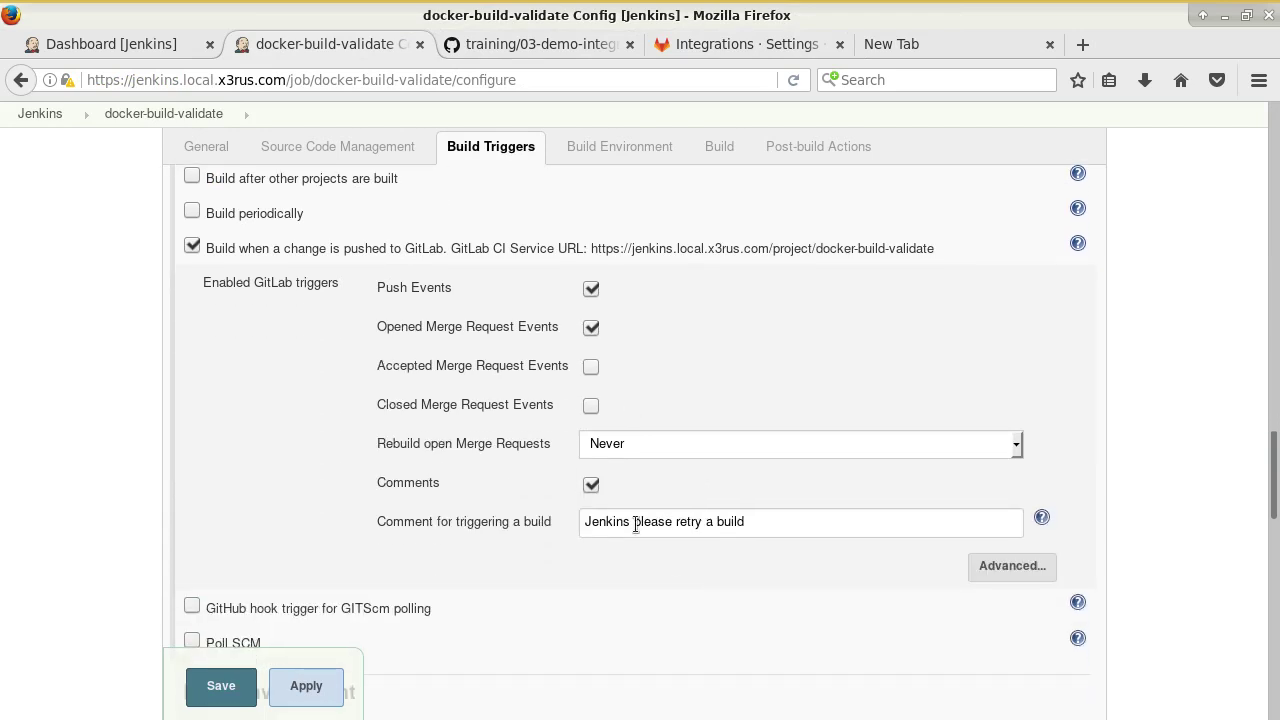
{"action": "left_click", "coordinate": [1012, 566]}
{"action": "scroll", "coordinate": [700, 540], "scroll_direction": "down", "scroll_amount": 5}
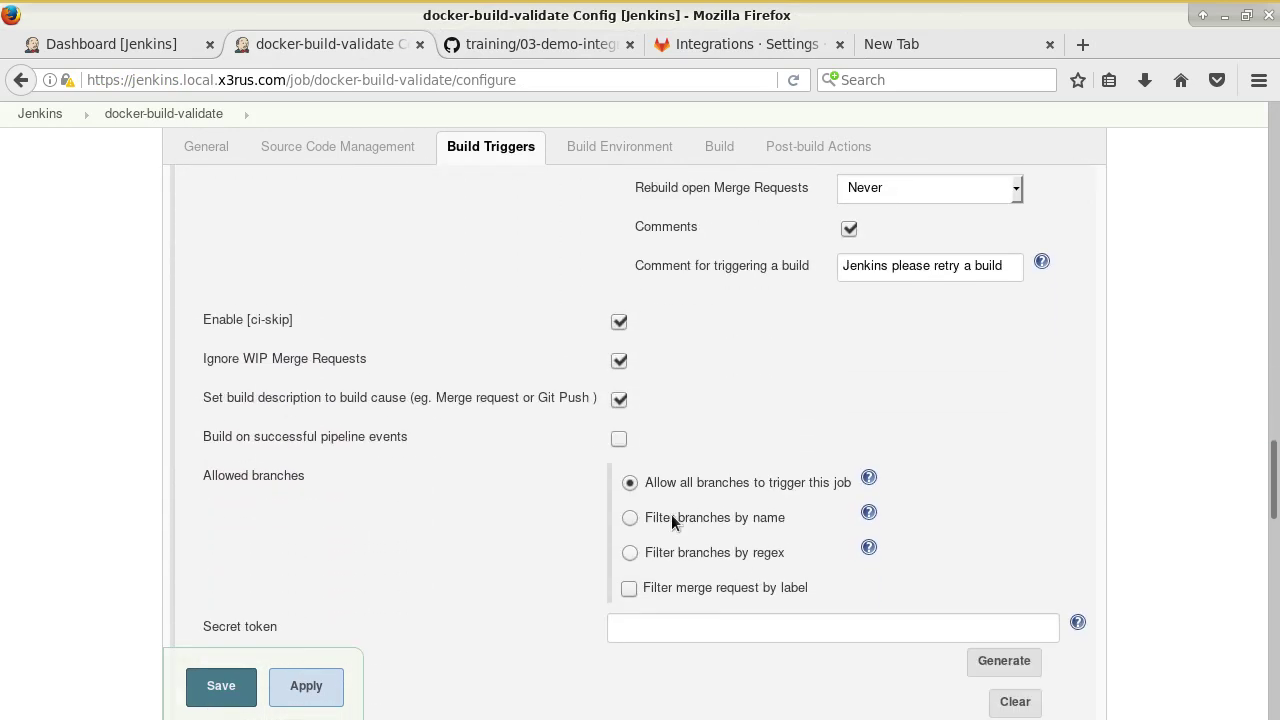
{"action": "scroll", "coordinate": [624, 506], "scroll_direction": "down", "scroll_amount": 3}
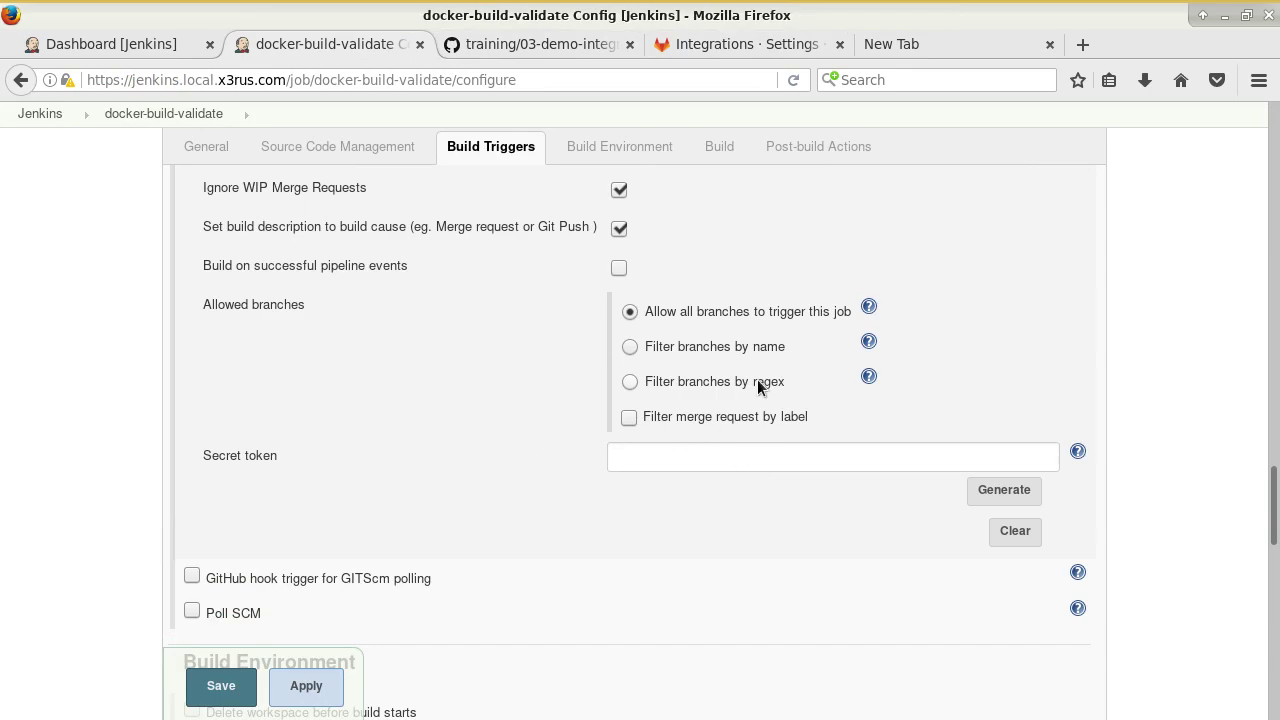
{"action": "scroll", "coordinate": [757, 386], "scroll_direction": "up", "scroll_amount": 10}
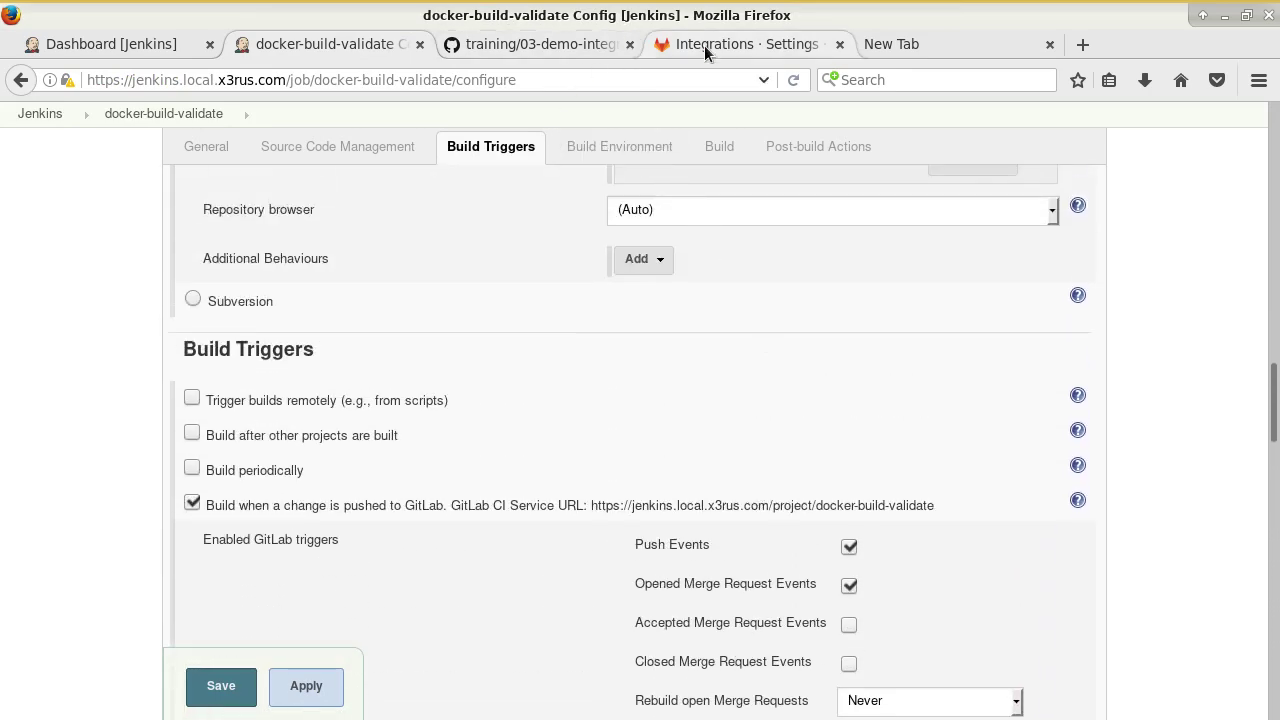
Disable SSL verification and add the push-event webhook in GitLab.
{"action": "left_click", "coordinate": [735, 44]}
{"action": "scroll", "coordinate": [480, 330], "scroll_direction": "down", "scroll_amount": 3}
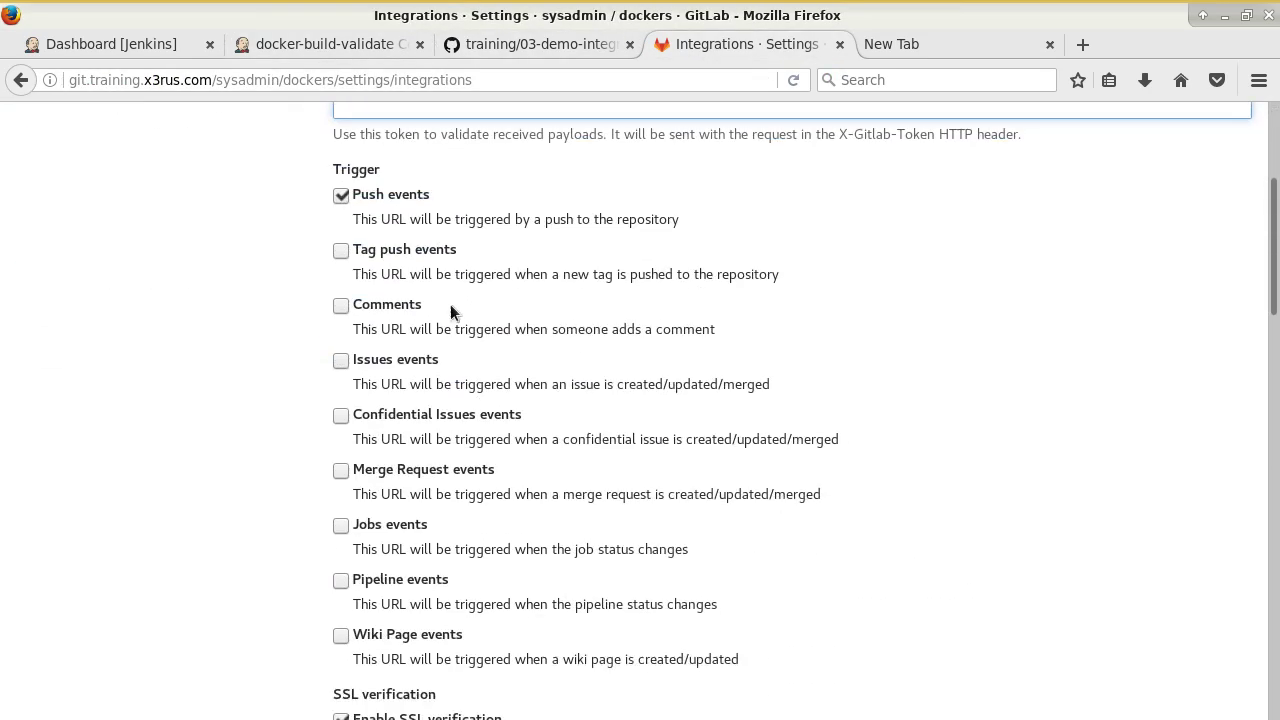
{"action": "scroll", "coordinate": [373, 290], "scroll_direction": "up", "scroll_amount": 1}
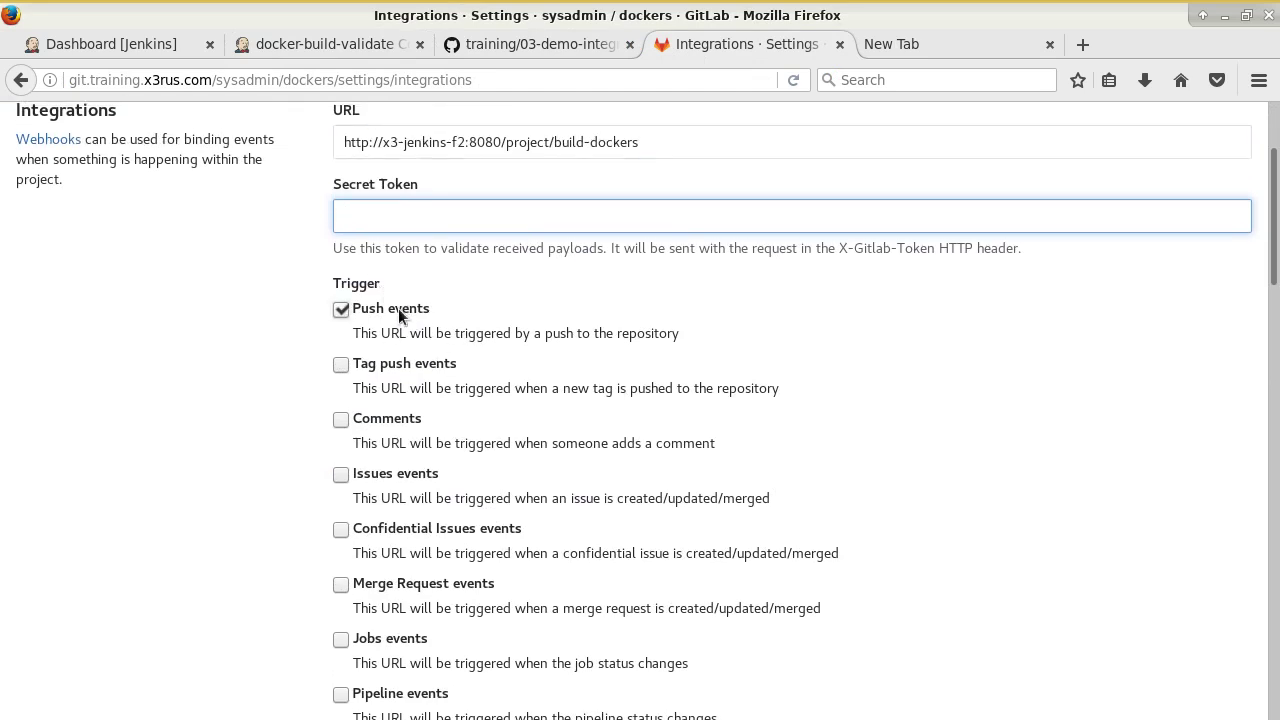
{"action": "scroll", "coordinate": [500, 430], "scroll_direction": "down", "scroll_amount": 2}
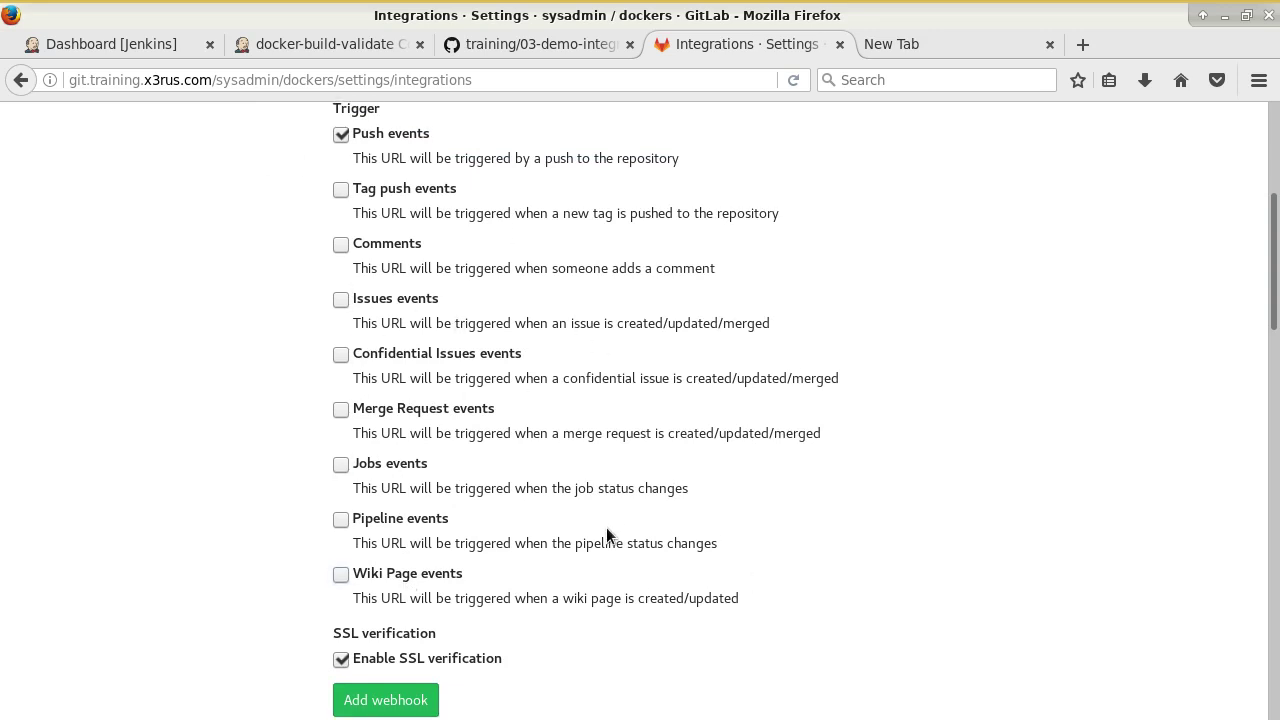
{"action": "scroll", "coordinate": [606, 527], "scroll_direction": "down", "scroll_amount": 1}
{"action": "left_click", "coordinate": [390, 606]}
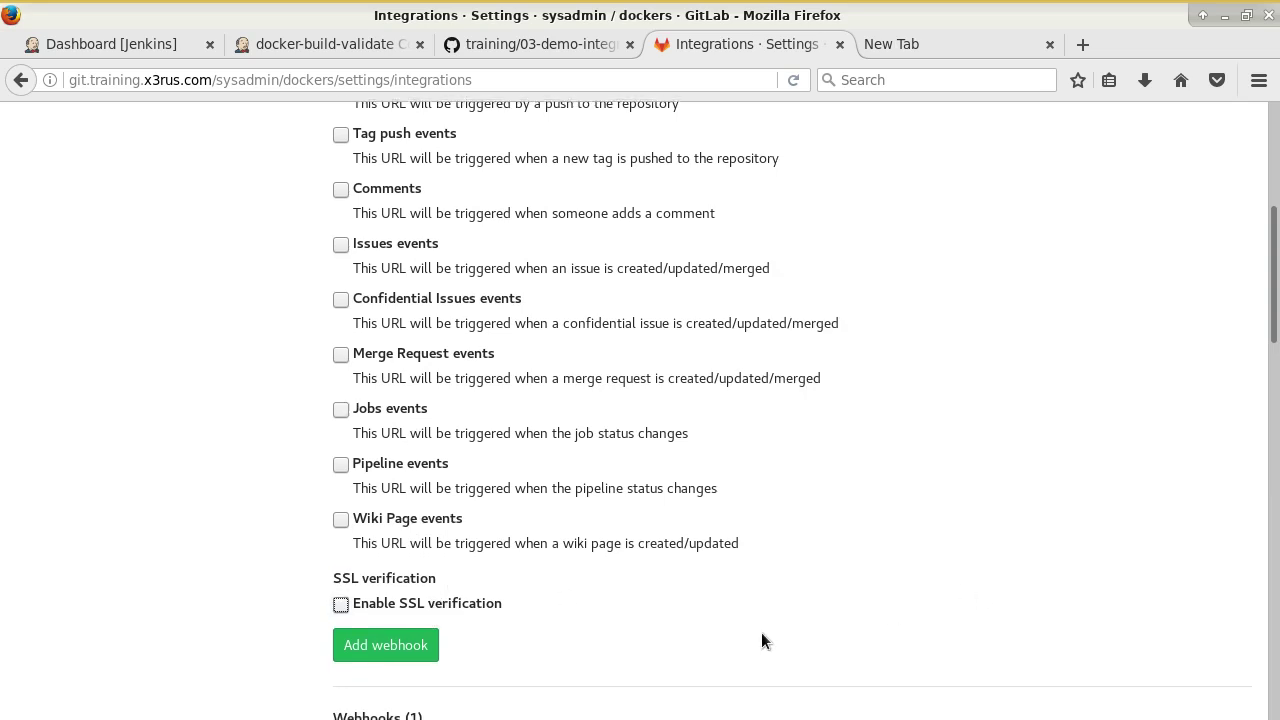
{"action": "scroll", "coordinate": [757, 625], "scroll_direction": "down", "scroll_amount": 2}
{"action": "scroll", "coordinate": [754, 619], "scroll_direction": "up", "scroll_amount": 3}
{"action": "scroll", "coordinate": [752, 619], "scroll_direction": "down", "scroll_amount": 2}
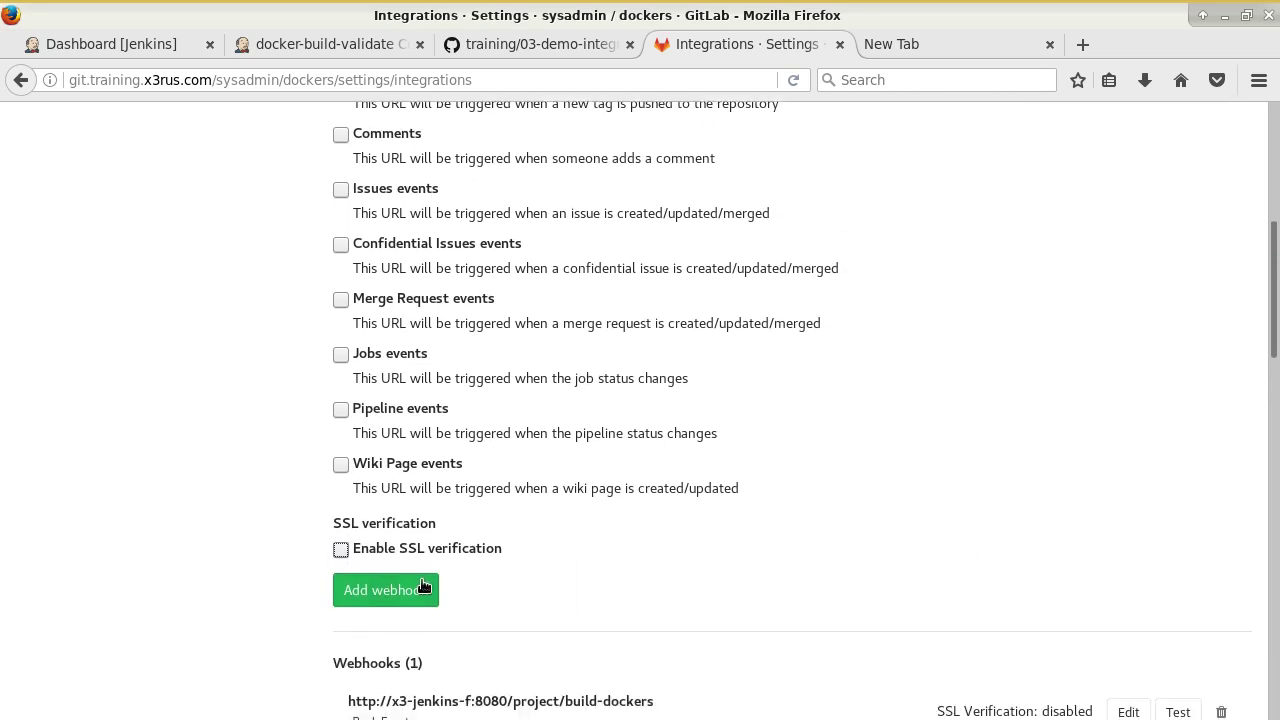
{"action": "left_click", "coordinate": [415, 590]}
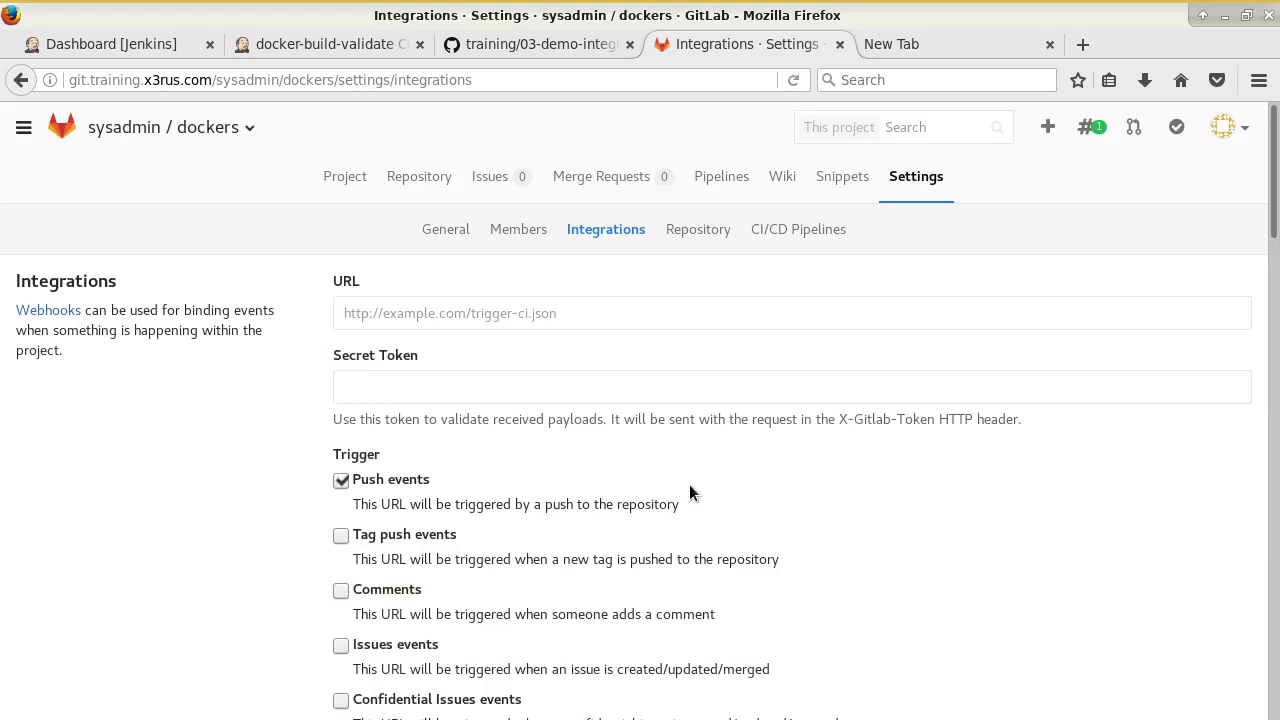
{"action": "scroll", "coordinate": [689, 491], "scroll_direction": "down", "scroll_amount": 12}
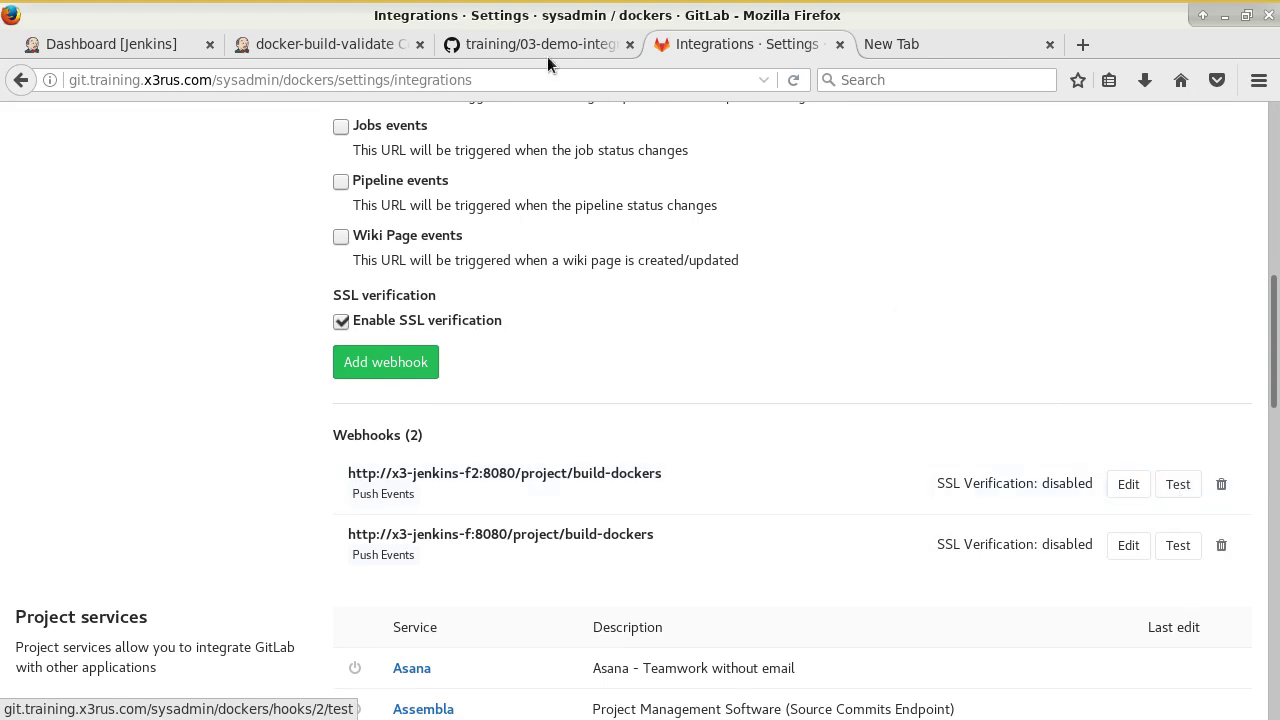
Save the Jenkins job configuration, then test the new GitLab webhook, which returns HTTP 404.
{"action": "left_click", "coordinate": [381, 47]}
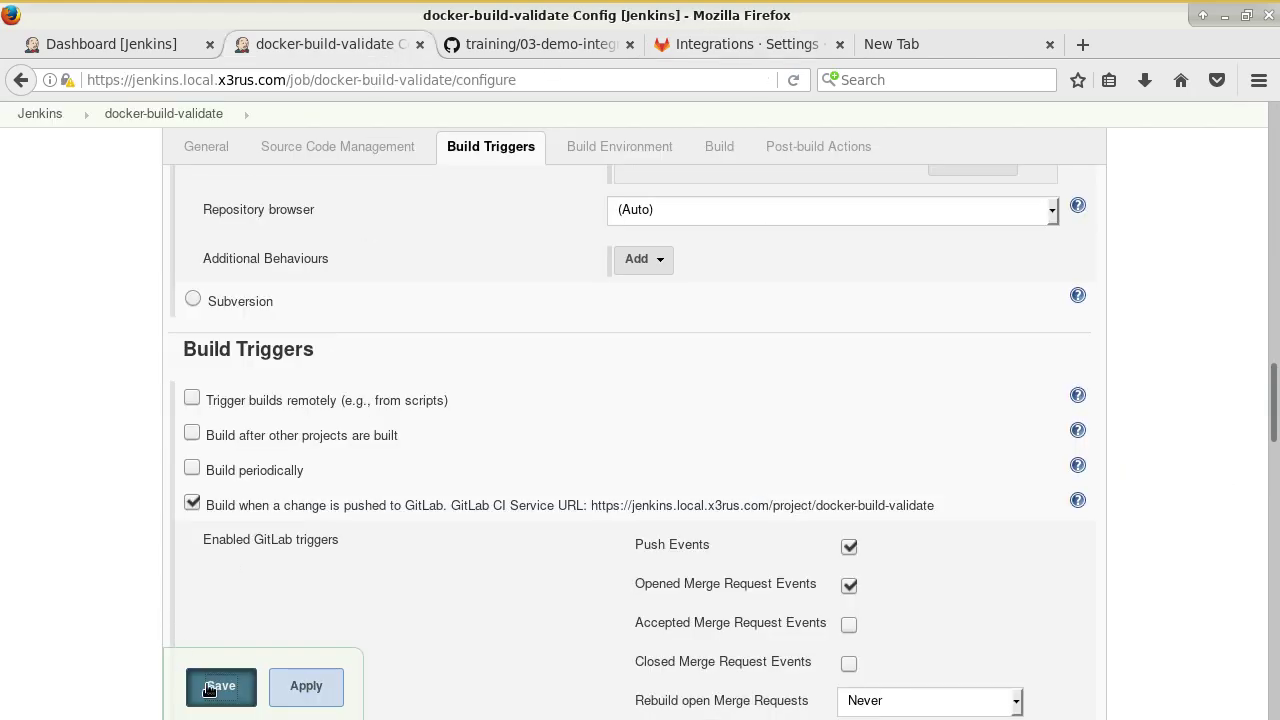
{"action": "left_click", "coordinate": [216, 686]}
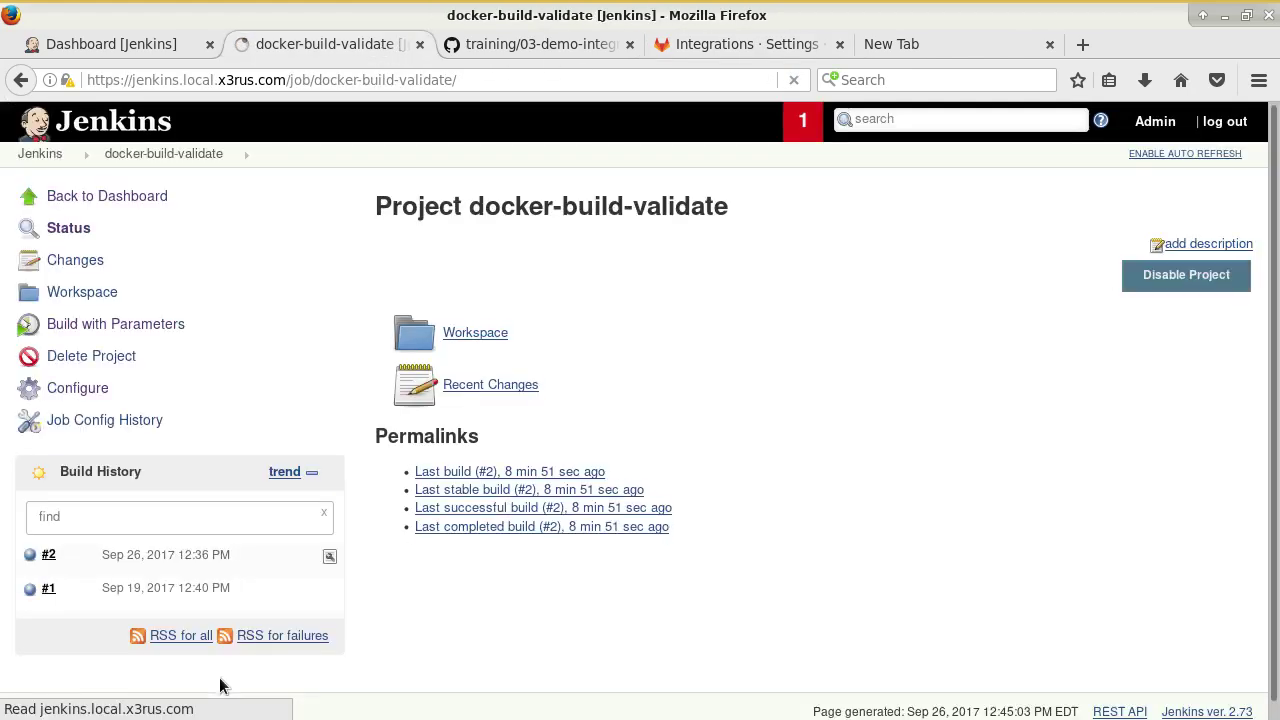
{"action": "left_click", "coordinate": [713, 48]}
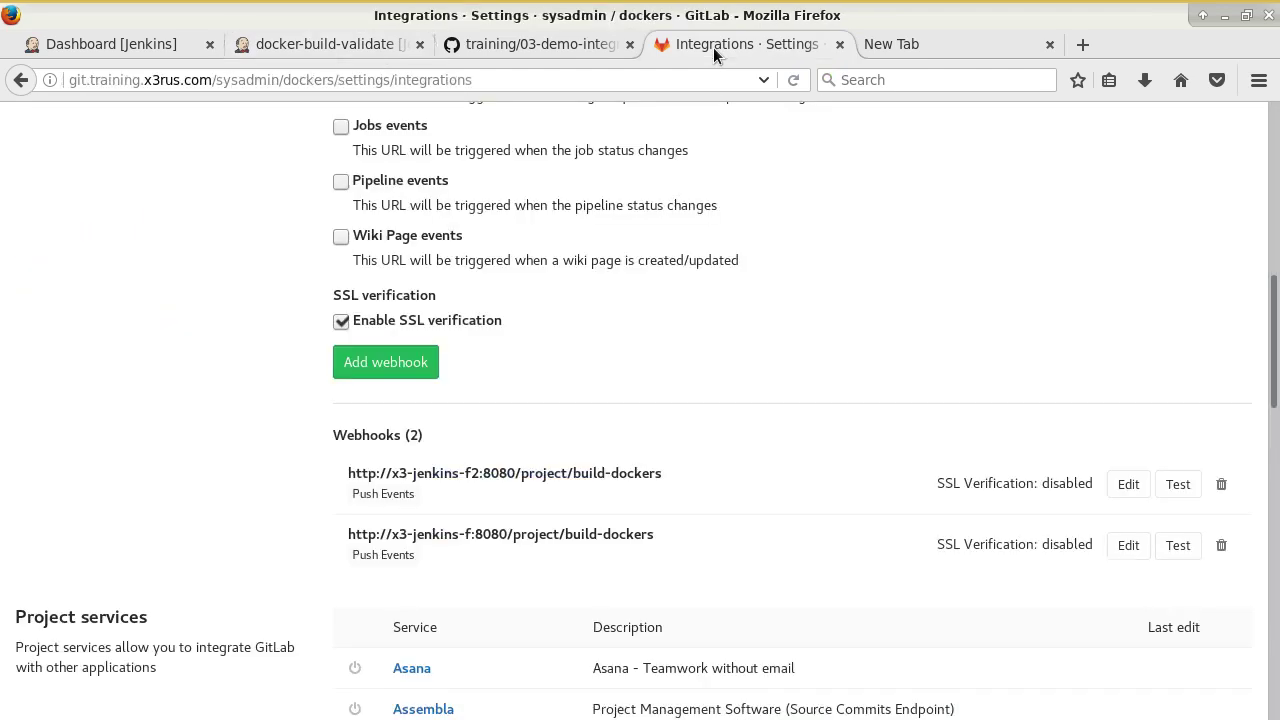
{"action": "left_click", "coordinate": [1179, 486]}
{"action": "left_click", "coordinate": [334, 46]}
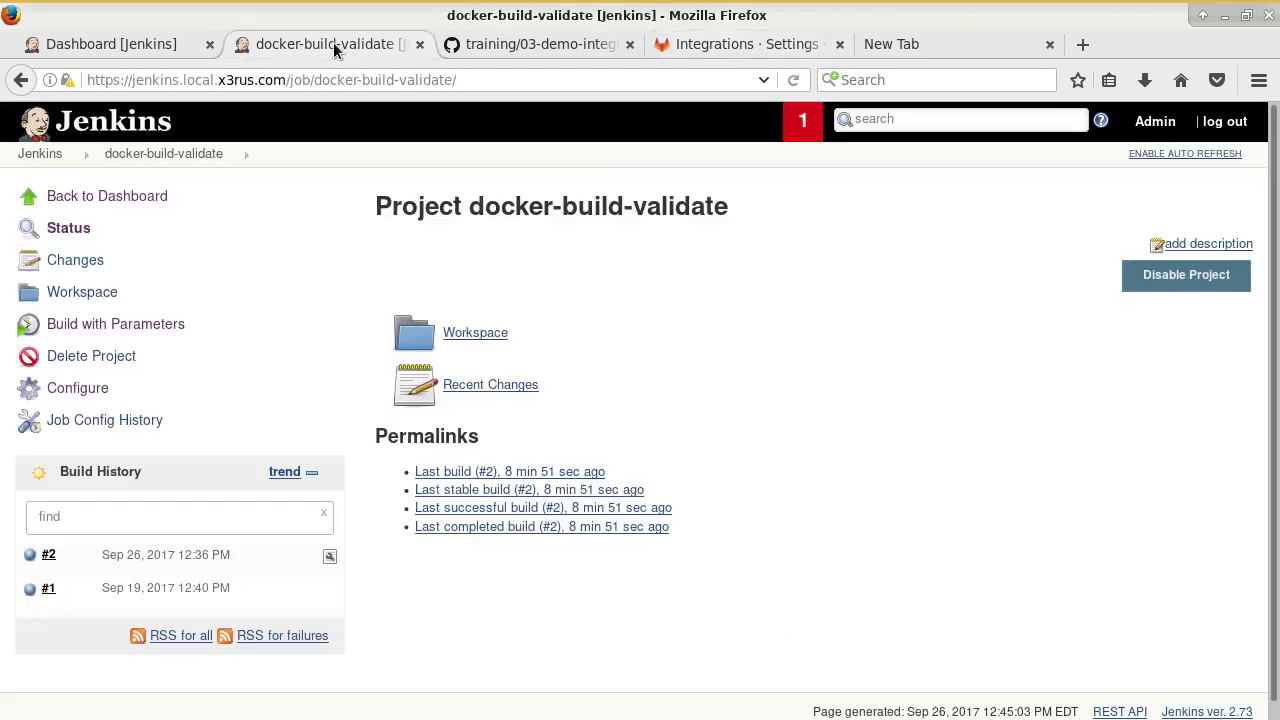
{"action": "left_click", "coordinate": [650, 46]}
{"action": "scroll", "coordinate": [490, 374], "scroll_direction": "down", "scroll_amount": 12}
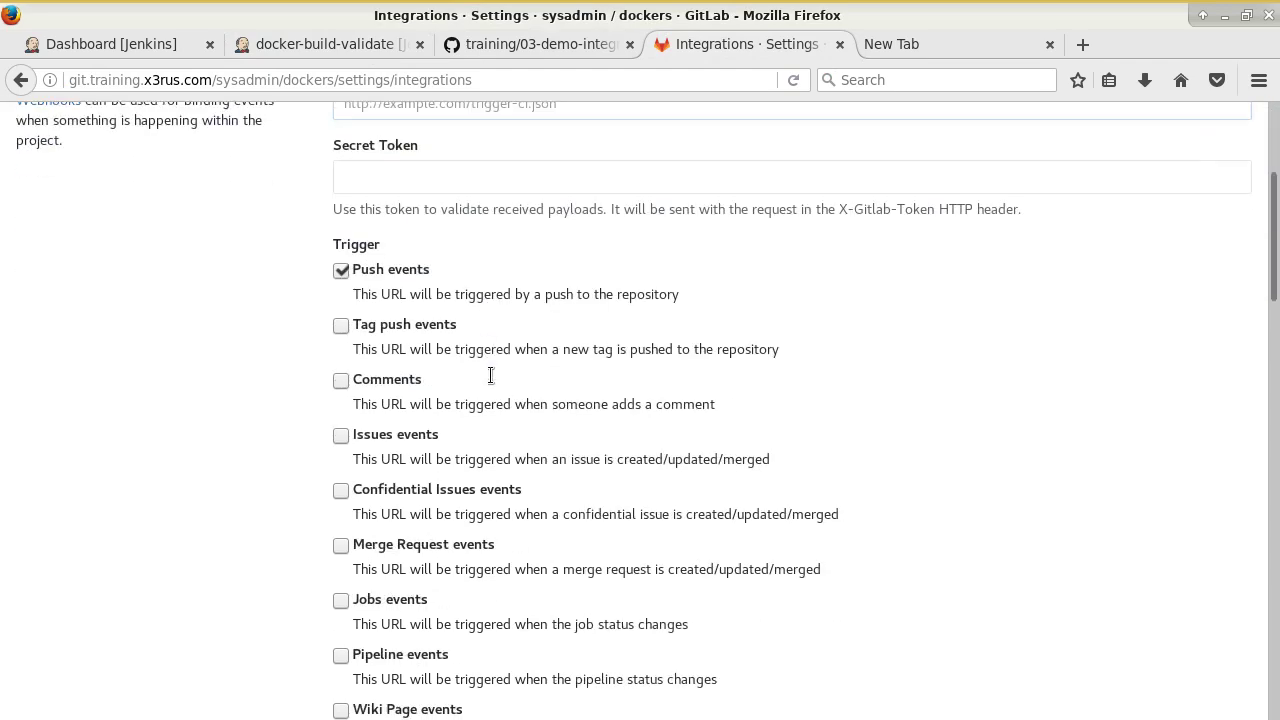
{"action": "scroll", "coordinate": [506, 390], "scroll_direction": "up", "scroll_amount": 4}
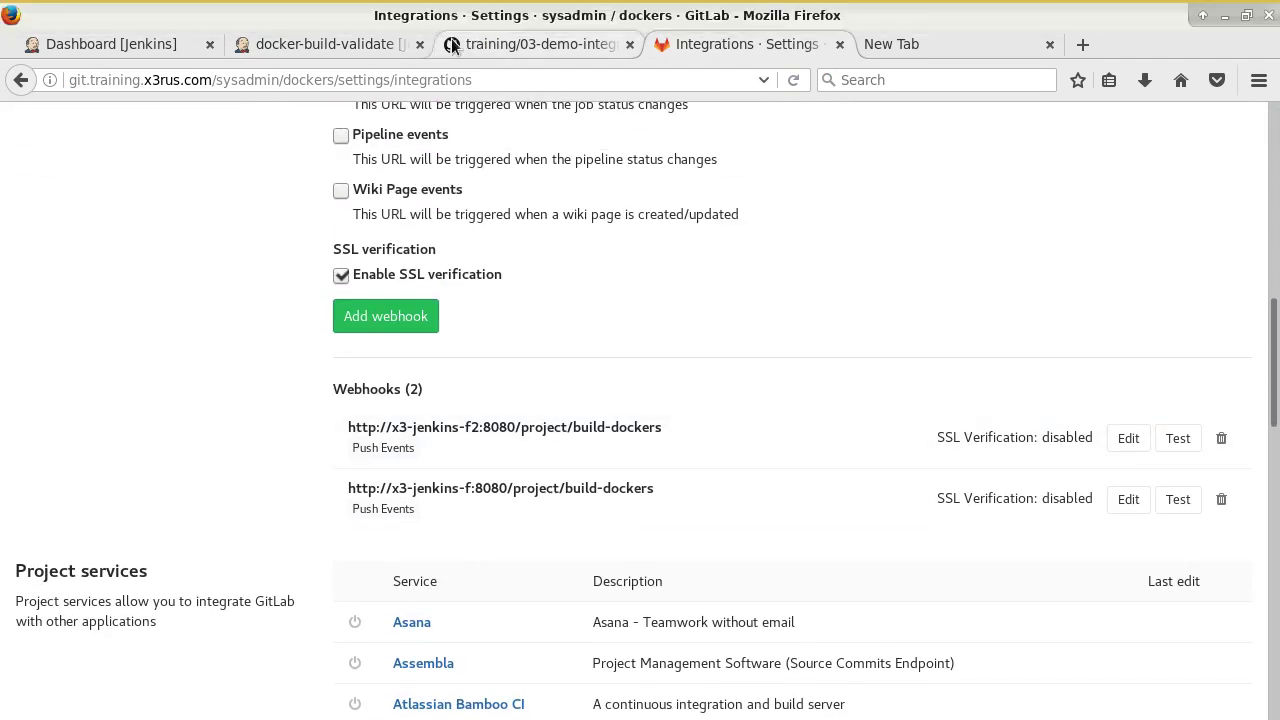
Select the /project/docker-build-validate path in the job's GitLab CI Service URL.
{"action": "left_click", "coordinate": [330, 44]}
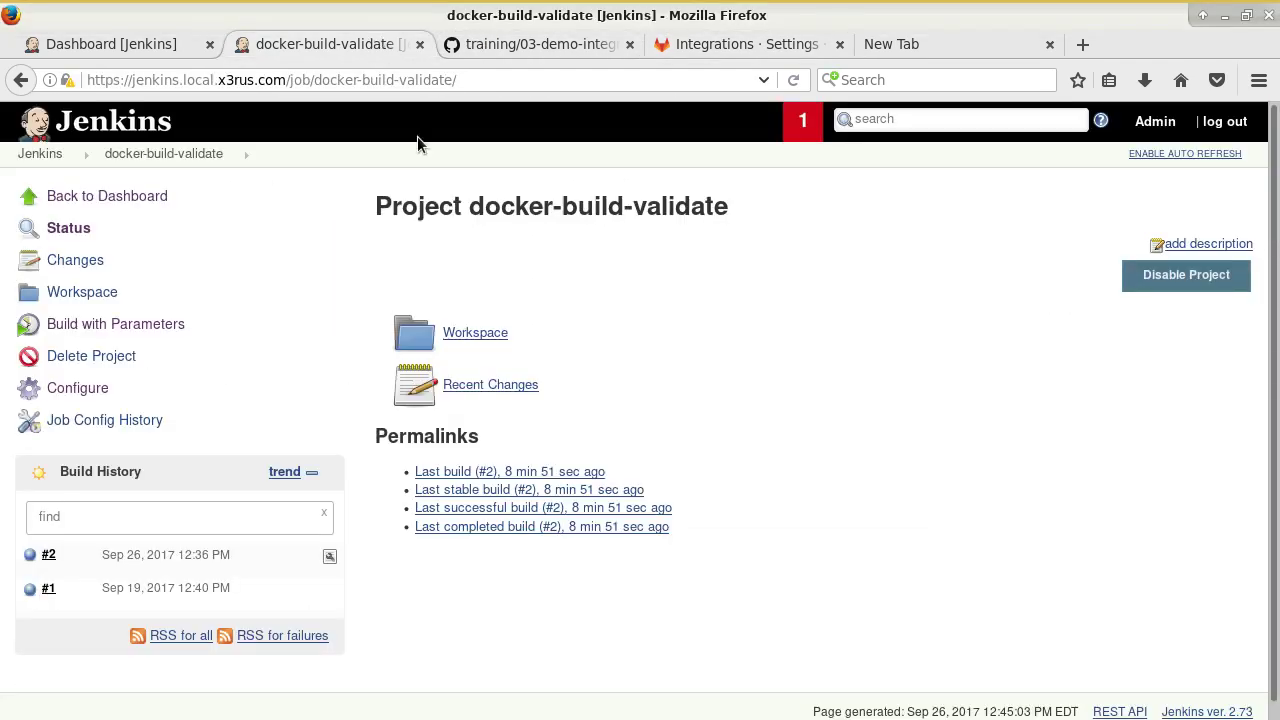
{"action": "left_click", "coordinate": [105, 390]}
{"action": "scroll", "coordinate": [578, 404], "scroll_direction": "down", "scroll_amount": 20}
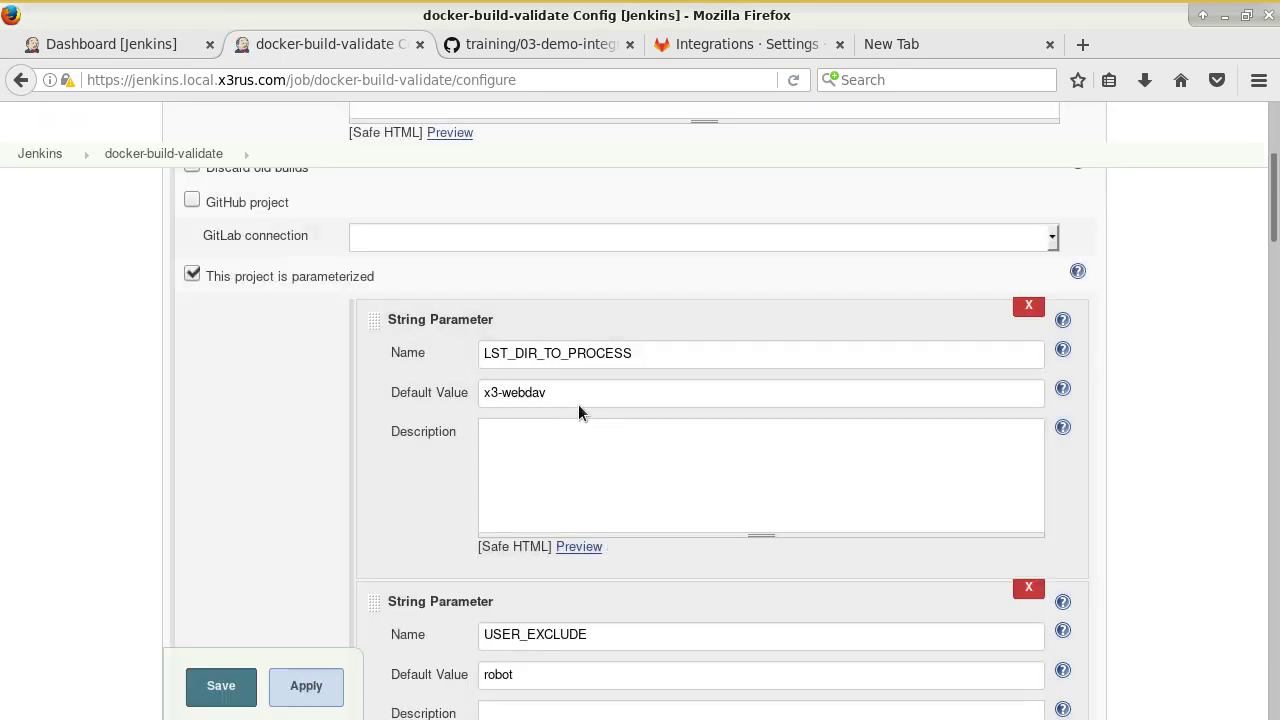
{"action": "scroll", "coordinate": [694, 476], "scroll_direction": "down", "scroll_amount": 5}
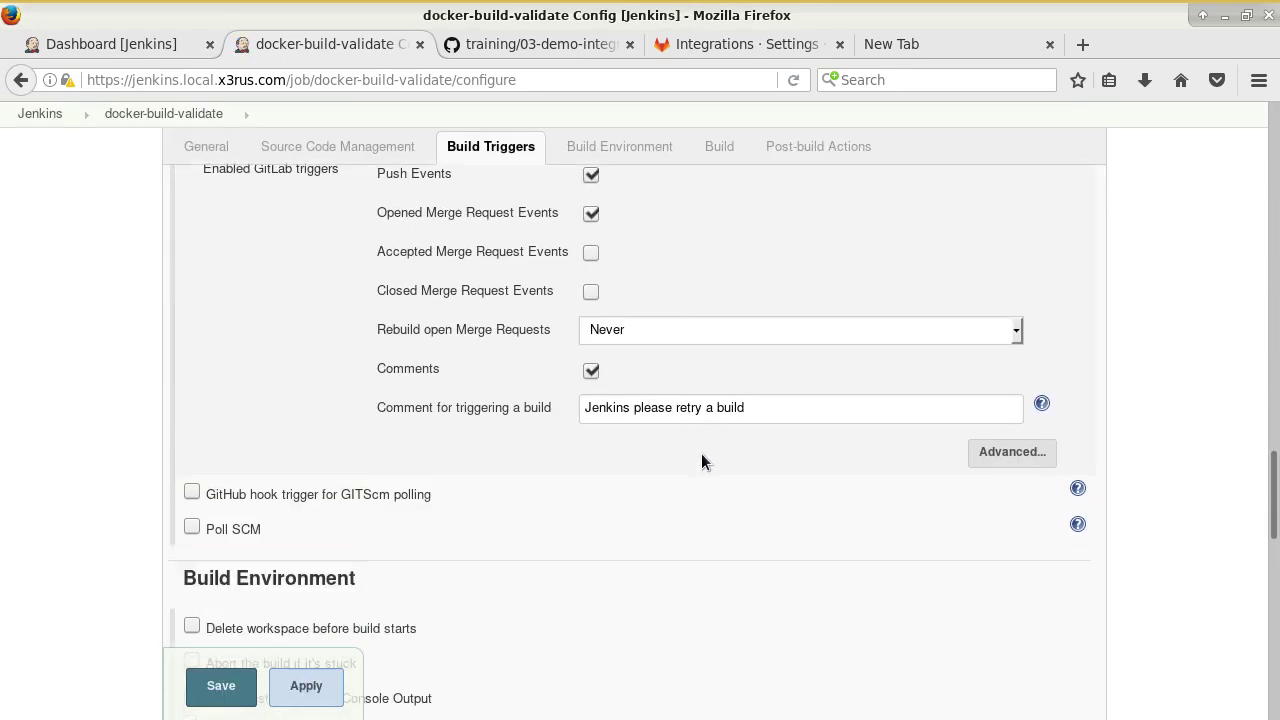
{"action": "scroll", "coordinate": [703, 460], "scroll_direction": "up", "scroll_amount": 4}
{"action": "scroll", "coordinate": [806, 357], "scroll_direction": "down", "scroll_amount": 3}
{"action": "scroll", "coordinate": [780, 446], "scroll_direction": "up", "scroll_amount": 4}
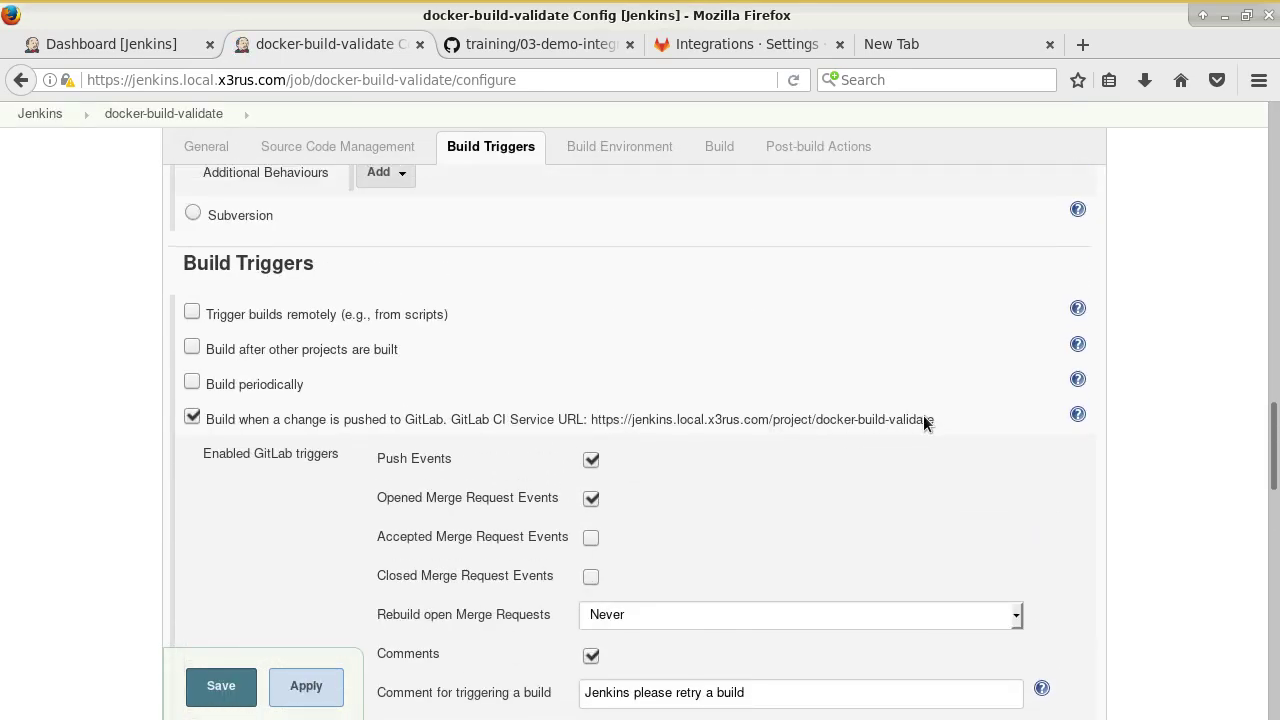
{"action": "left_click_drag", "start_coordinate": [912, 420], "coordinate": [720, 421]}
{"action": "left_click_drag", "start_coordinate": [619, 421], "coordinate": [773, 422]}
{"action": "key", "text": "ctrl+c"}
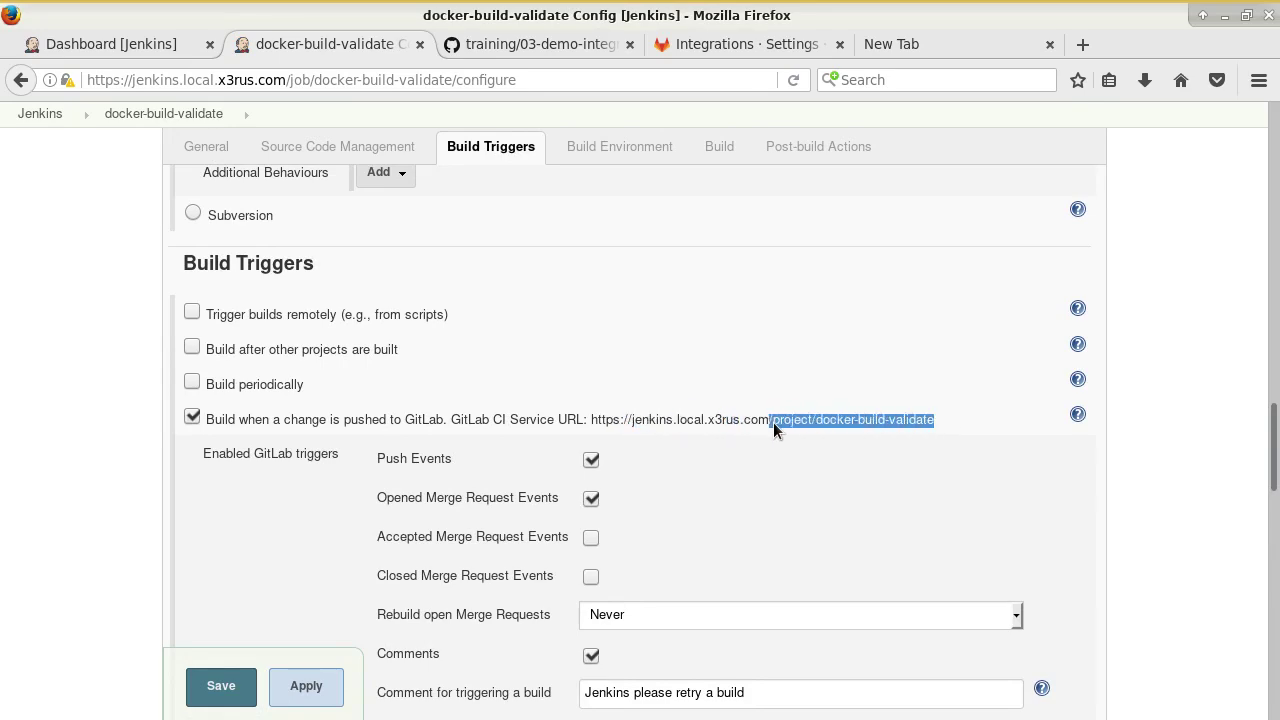
{"action": "left_click", "coordinate": [558, 46]}
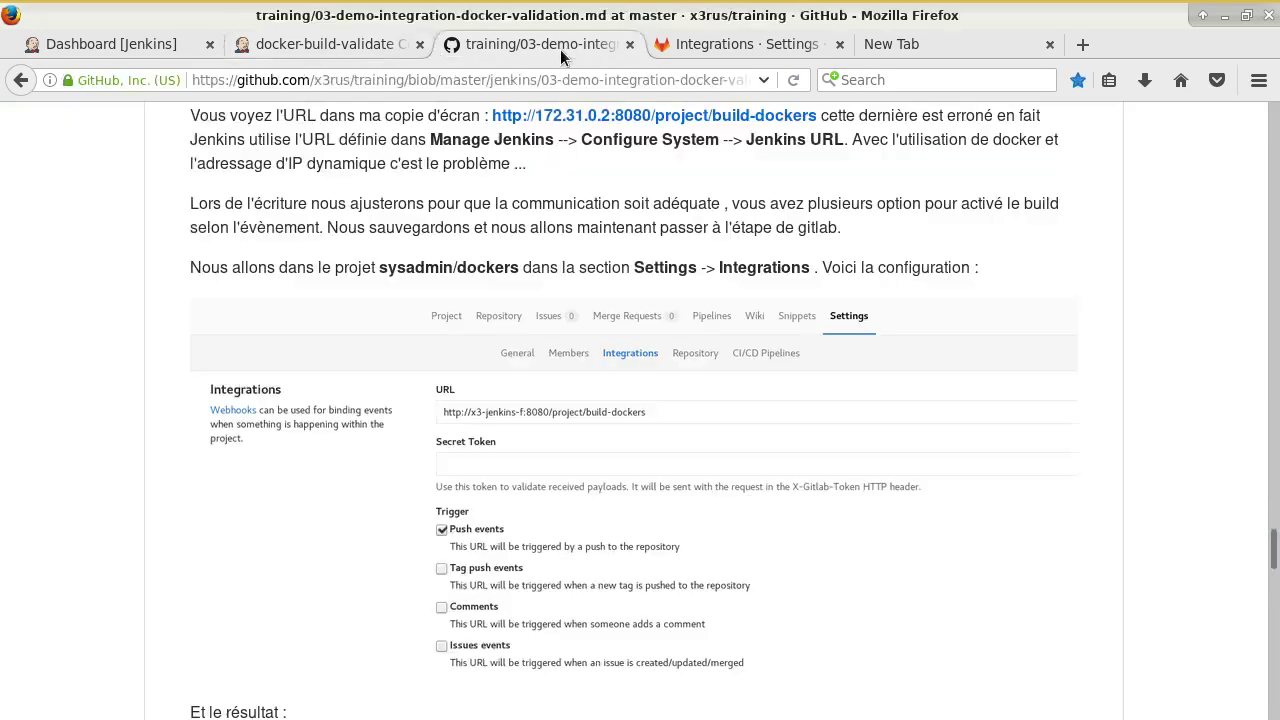
{"action": "left_click", "coordinate": [708, 51]}
{"action": "scroll", "coordinate": [981, 483], "scroll_direction": "down", "scroll_amount": 3}
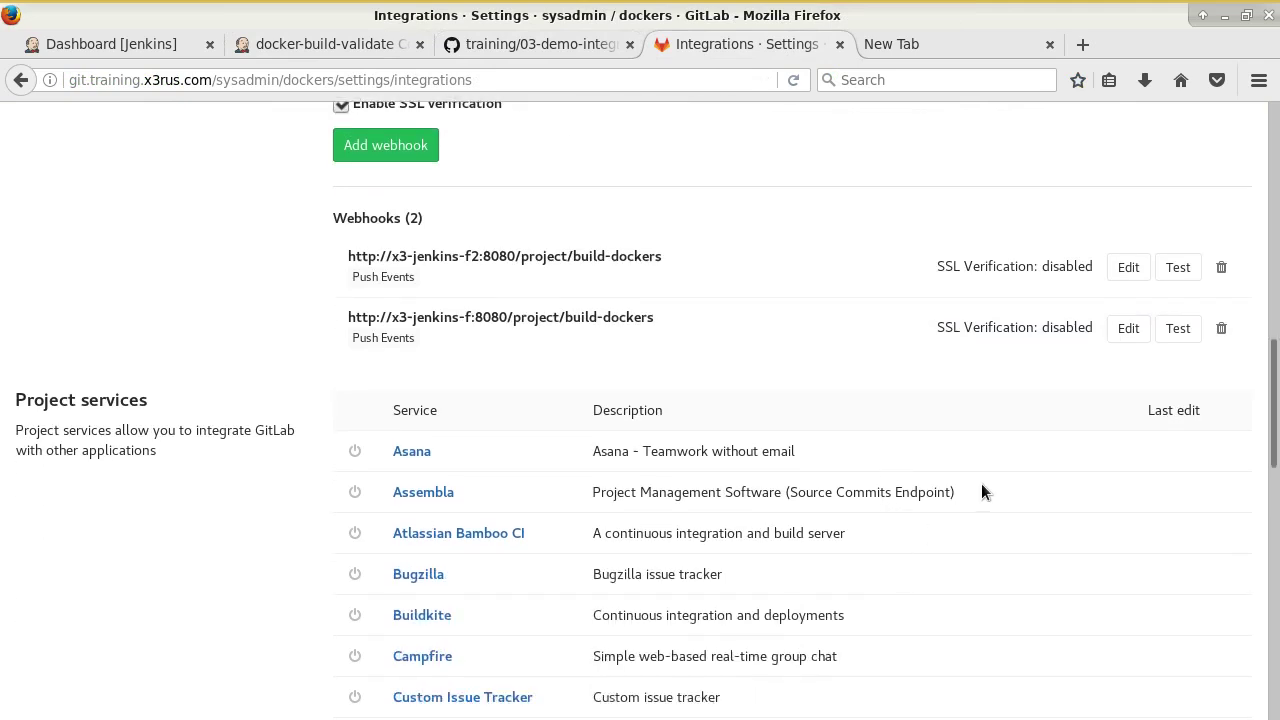
Change the first webhook's path to /project/docker-build-validate, save, and test it, getting HTTP 403.
{"action": "left_click", "coordinate": [1128, 267]}
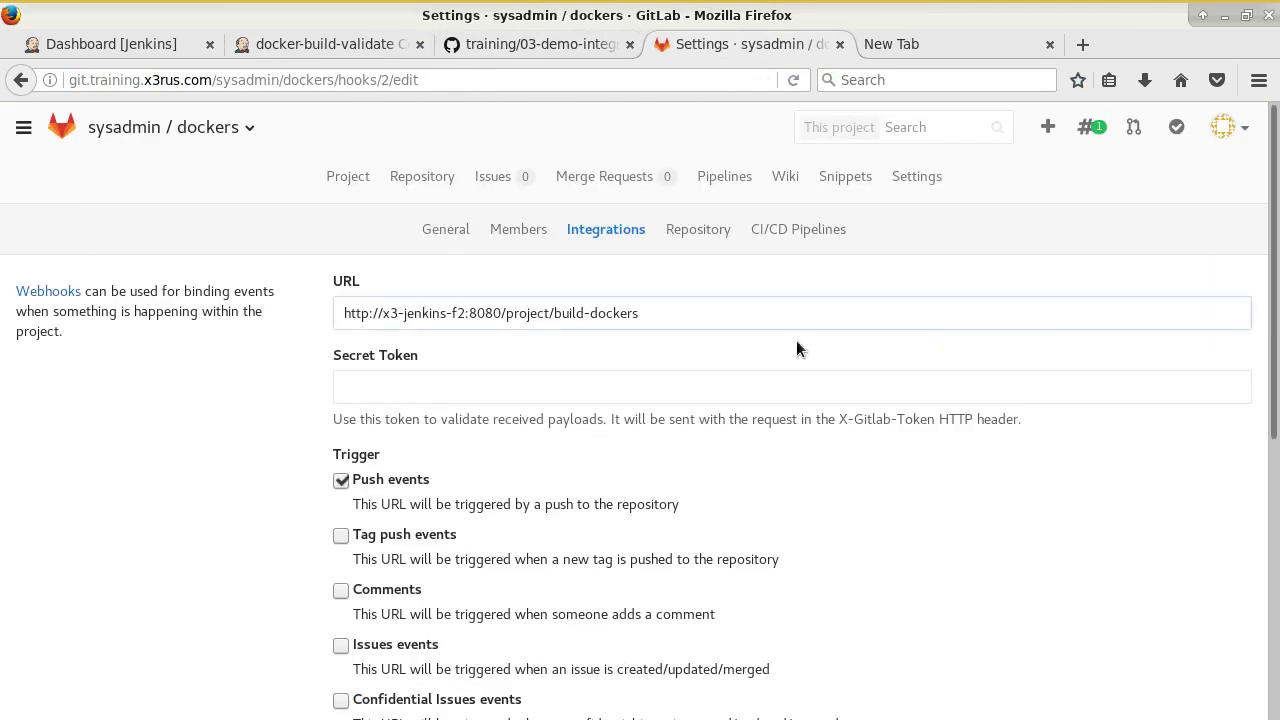
{"action": "key", "text": "BackSpace"}
{"action": "key", "text": "BackSpace"}
{"action": "key", "text": "BackSpace"}
{"action": "key", "text": "BackSpace"}
{"action": "key", "text": "BackSpace"}
{"action": "key", "text": "BackSpace"}
{"action": "key", "text": "BackSpace"}
{"action": "key", "text": "BackSpace"}
{"action": "key", "text": "BackSpace"}
{"action": "key", "text": "BackSpace"}
{"action": "key", "text": "BackSpace"}
{"action": "key", "text": "BackSpace"}
{"action": "key", "text": "BackSpace"}
{"action": "key", "text": "BackSpace"}
{"action": "key", "text": "BackSpace"}
{"action": "key", "text": "BackSpace"}
{"action": "key", "text": "BackSpace"}
{"action": "key", "text": "BackSpace"}
{"action": "key", "text": "BackSpace"}
{"action": "key", "text": "BackSpace"}
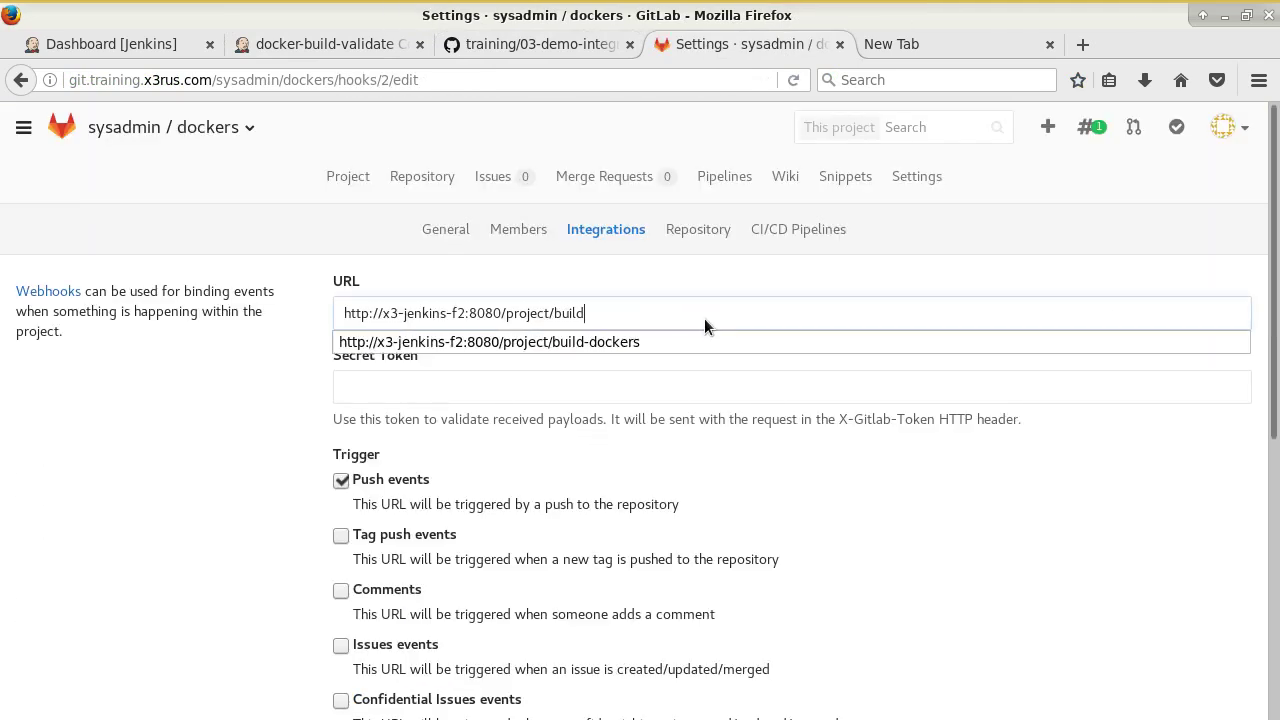
{"action": "key", "text": "BackSpace"}
{"action": "key", "text": "ctrl+v"}
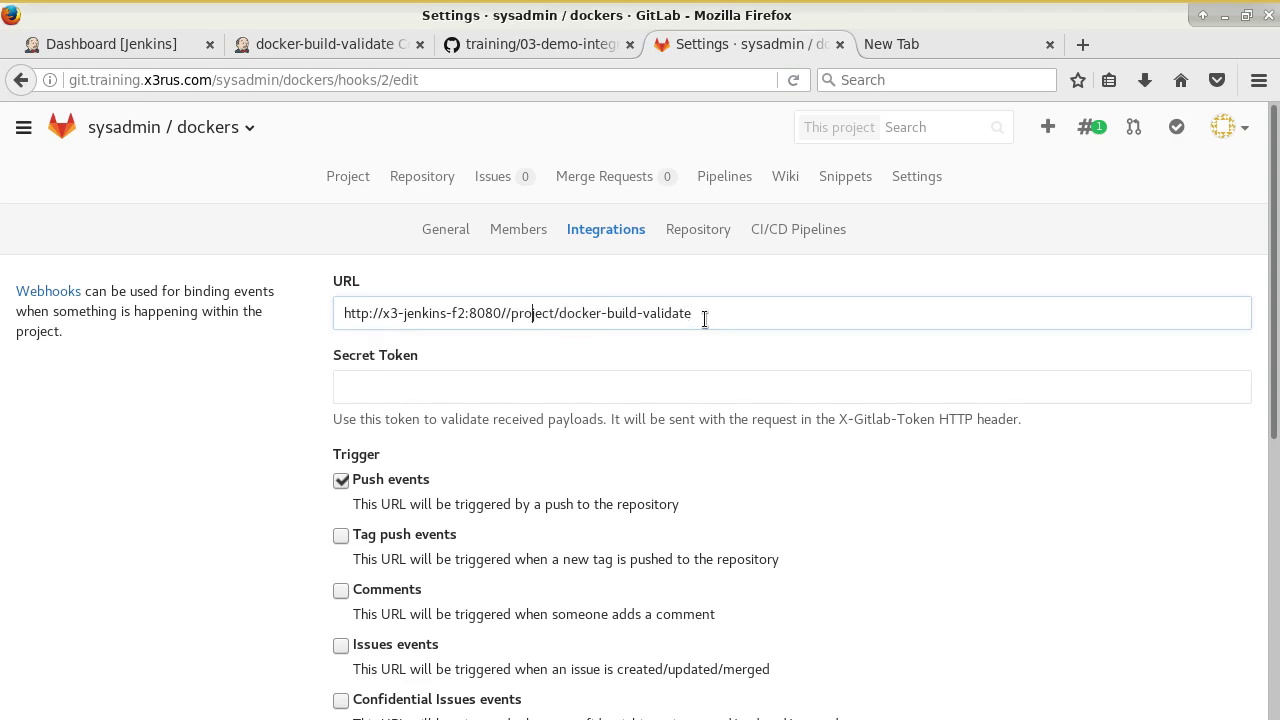
{"action": "scroll", "coordinate": [649, 444], "scroll_direction": "down", "scroll_amount": 8}
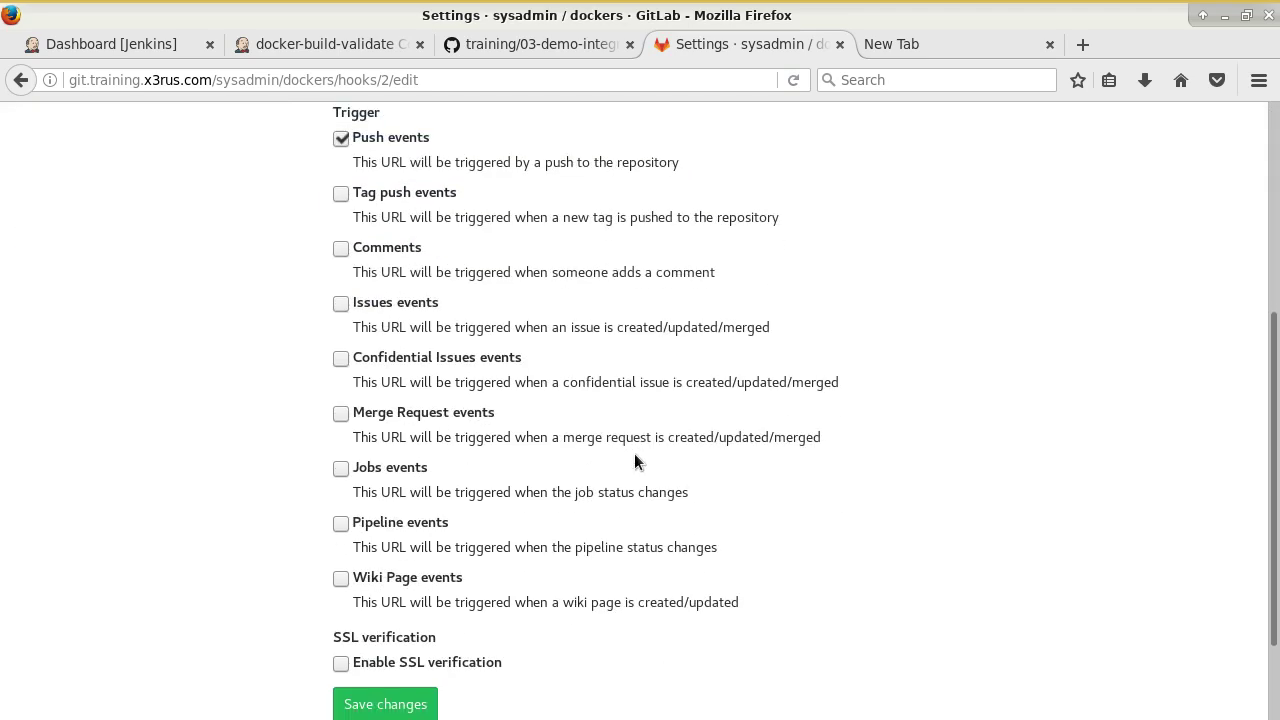
{"action": "left_click", "coordinate": [406, 580]}
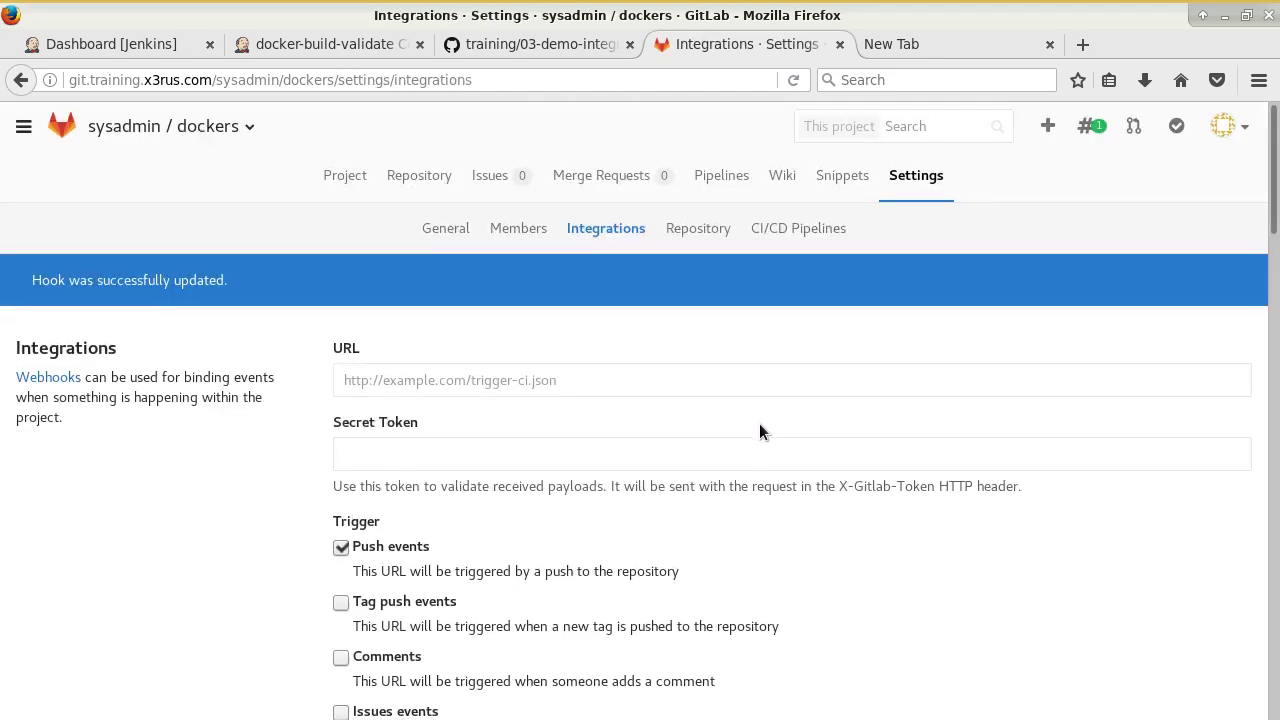
{"action": "scroll", "coordinate": [759, 423], "scroll_direction": "down", "scroll_amount": 5}
{"action": "scroll", "coordinate": [783, 422], "scroll_direction": "down", "scroll_amount": 8}
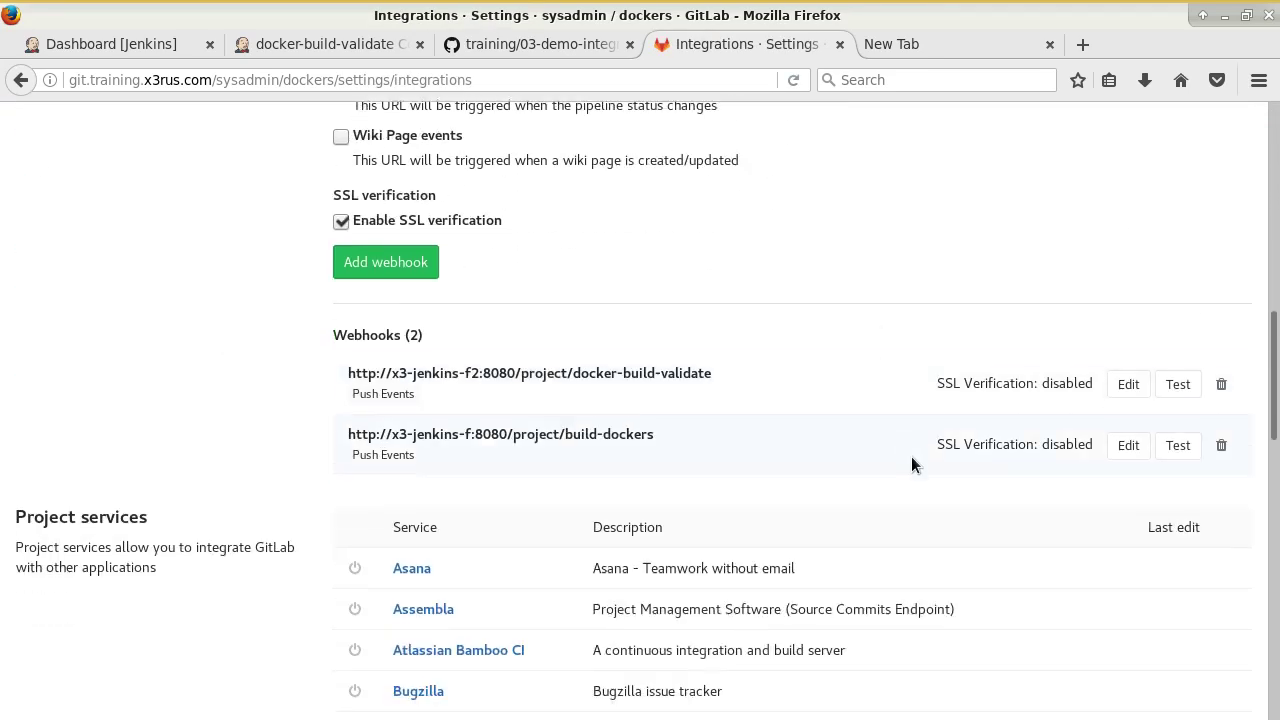
{"action": "left_click", "coordinate": [1178, 381]}
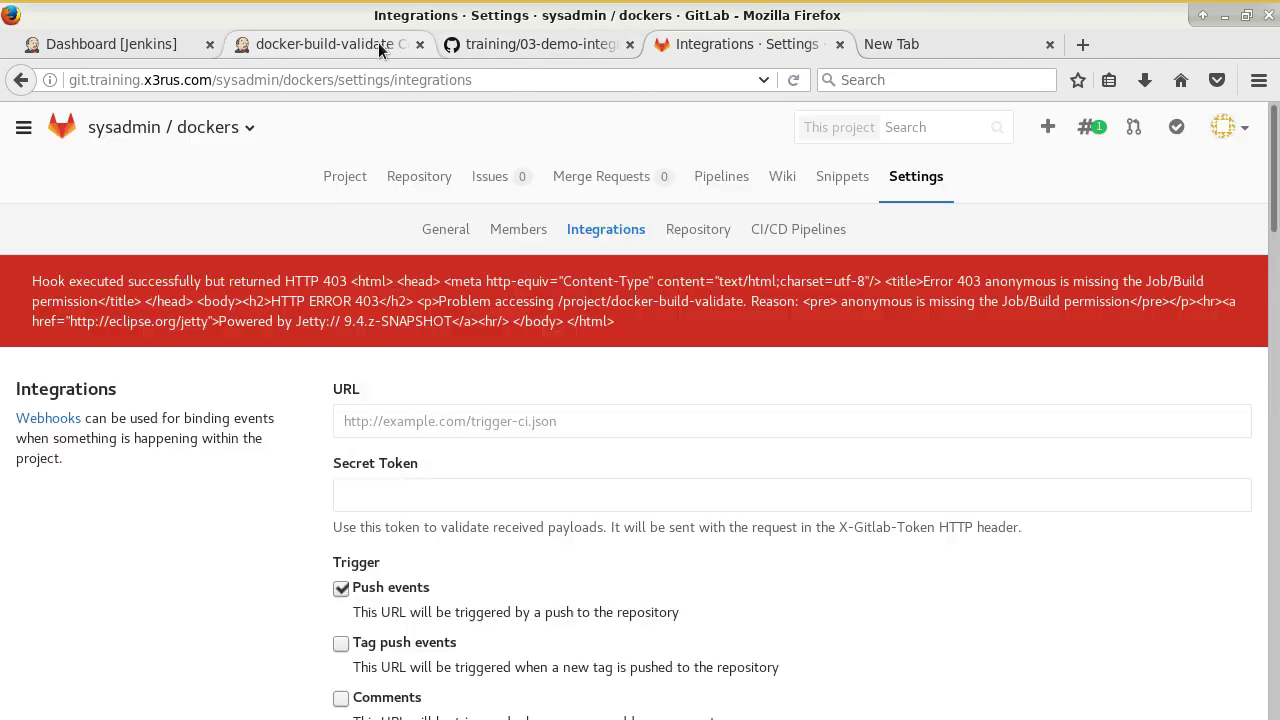
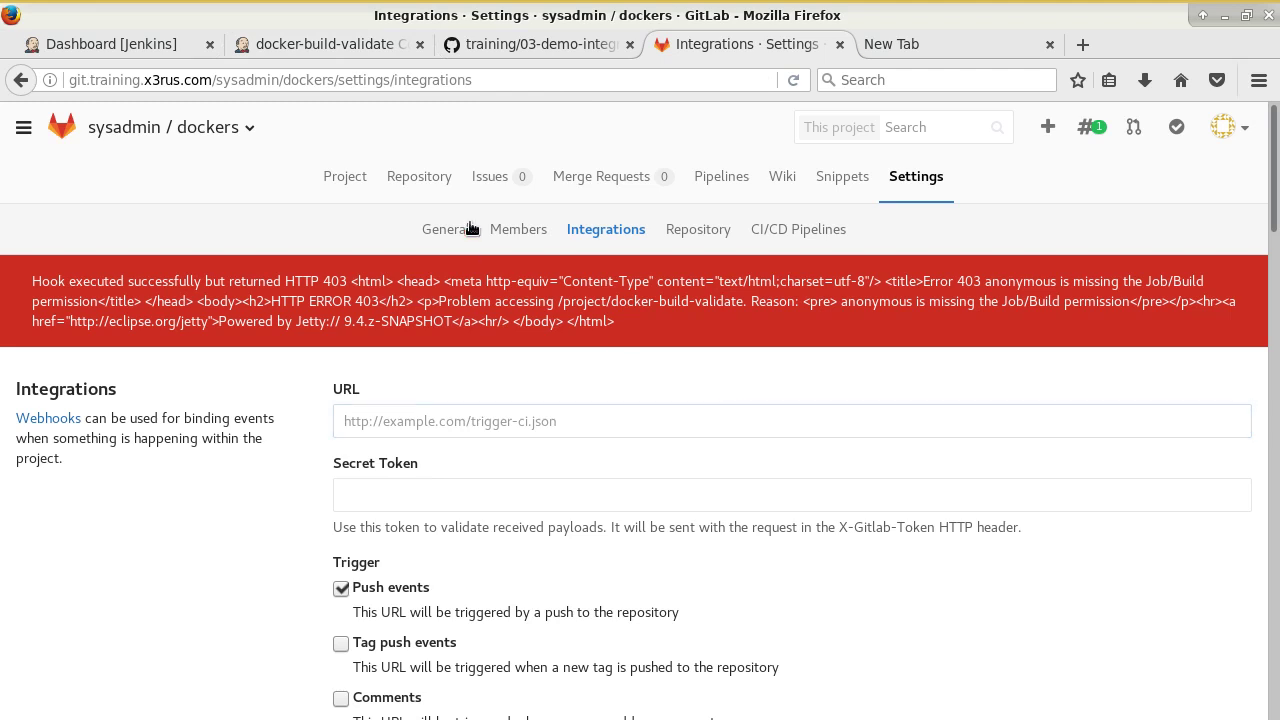
Copy the job's GitLab CI service URL and load it in a new tab, which returns 404.
{"action": "left_click", "coordinate": [377, 46]}
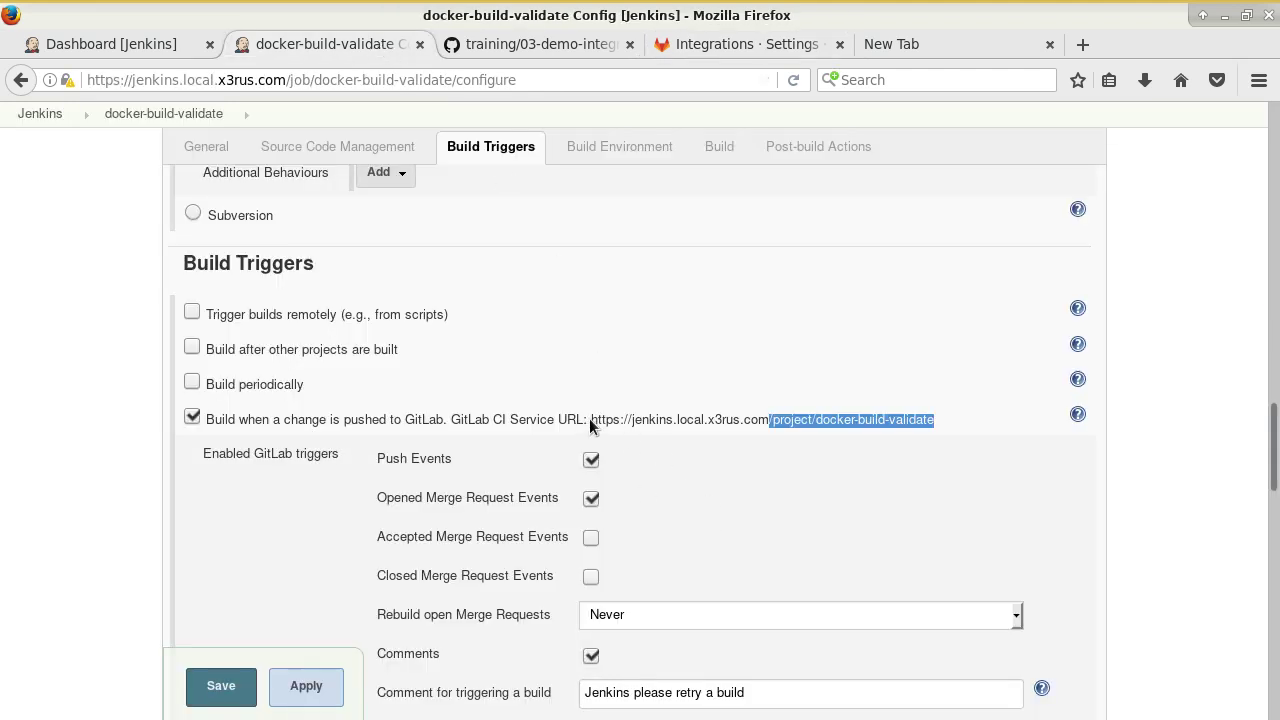
{"action": "left_click_drag", "start_coordinate": [590, 419], "coordinate": [840, 424]}
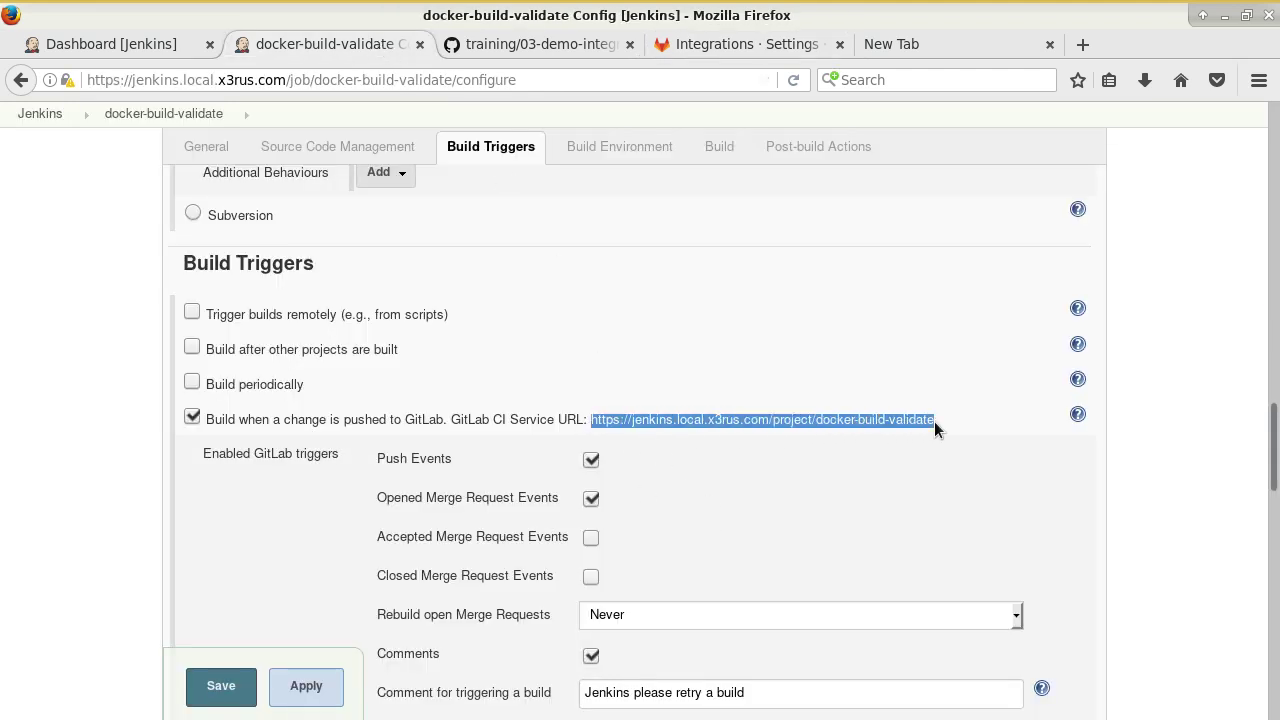
{"action": "key", "text": "ctrl+t"}
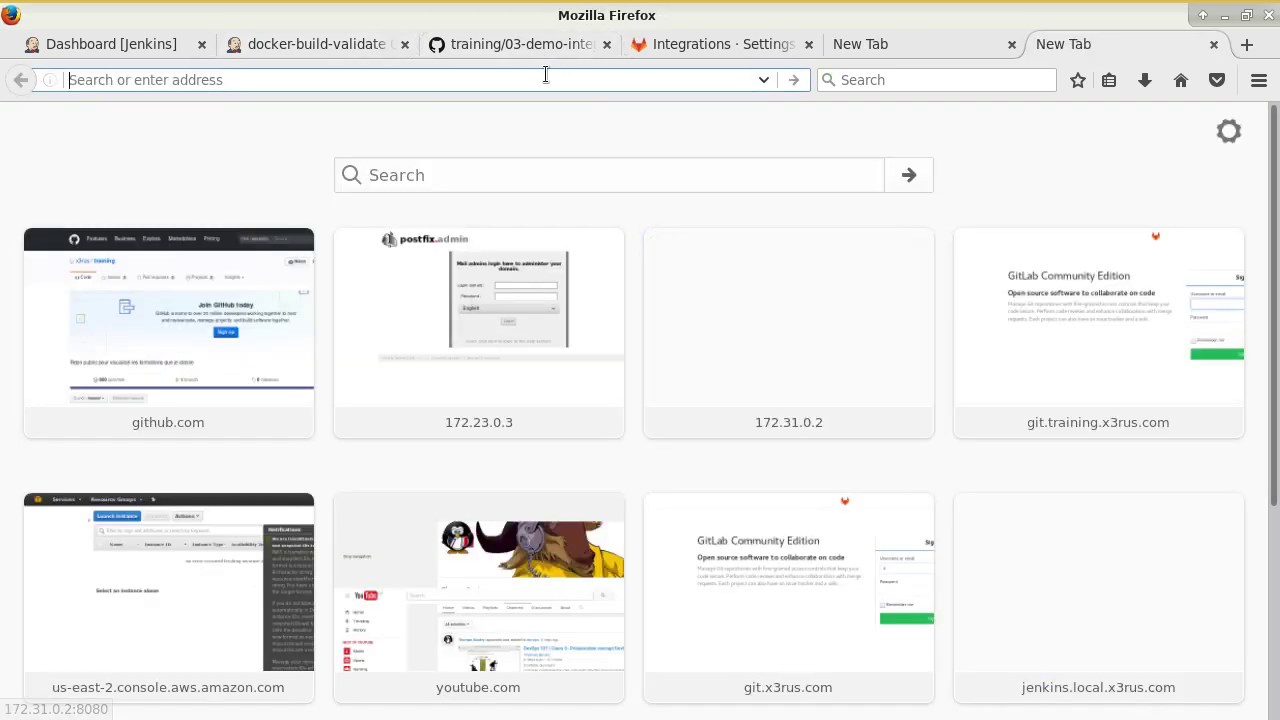
{"action": "type", "text": "https://jenkins.local.x3rus.com/project/docker-build-validate"}
{"action": "key", "text": "Return"}
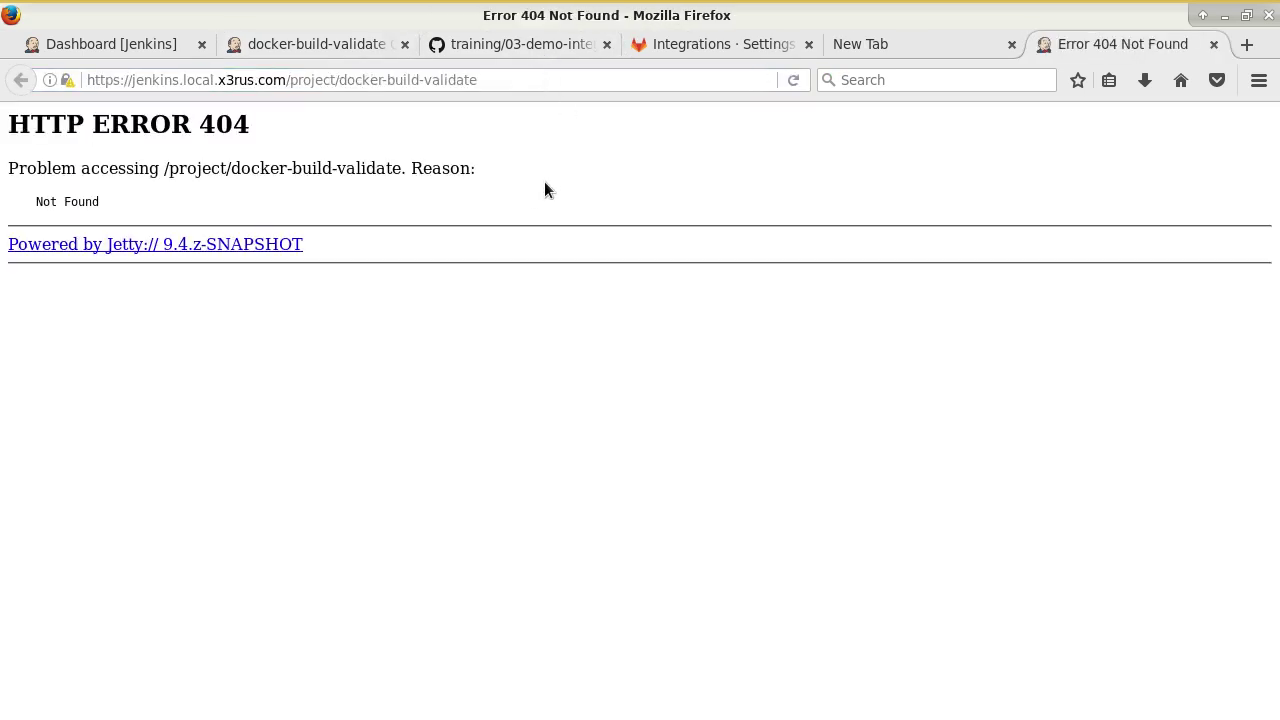
Retry the /project/docker-build-validate URL with a trailing slash added.
{"action": "left_click", "coordinate": [508, 79]}
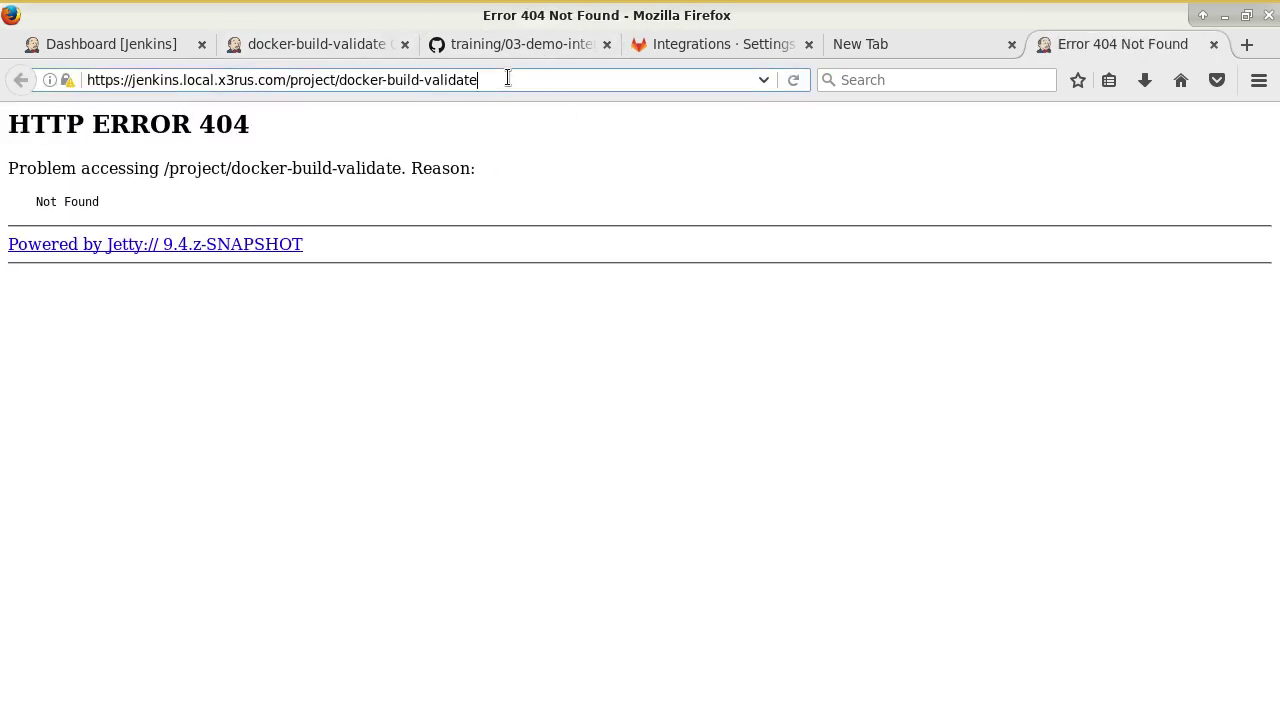
{"action": "type", "text": "/"}
{"action": "key", "text": "Return"}
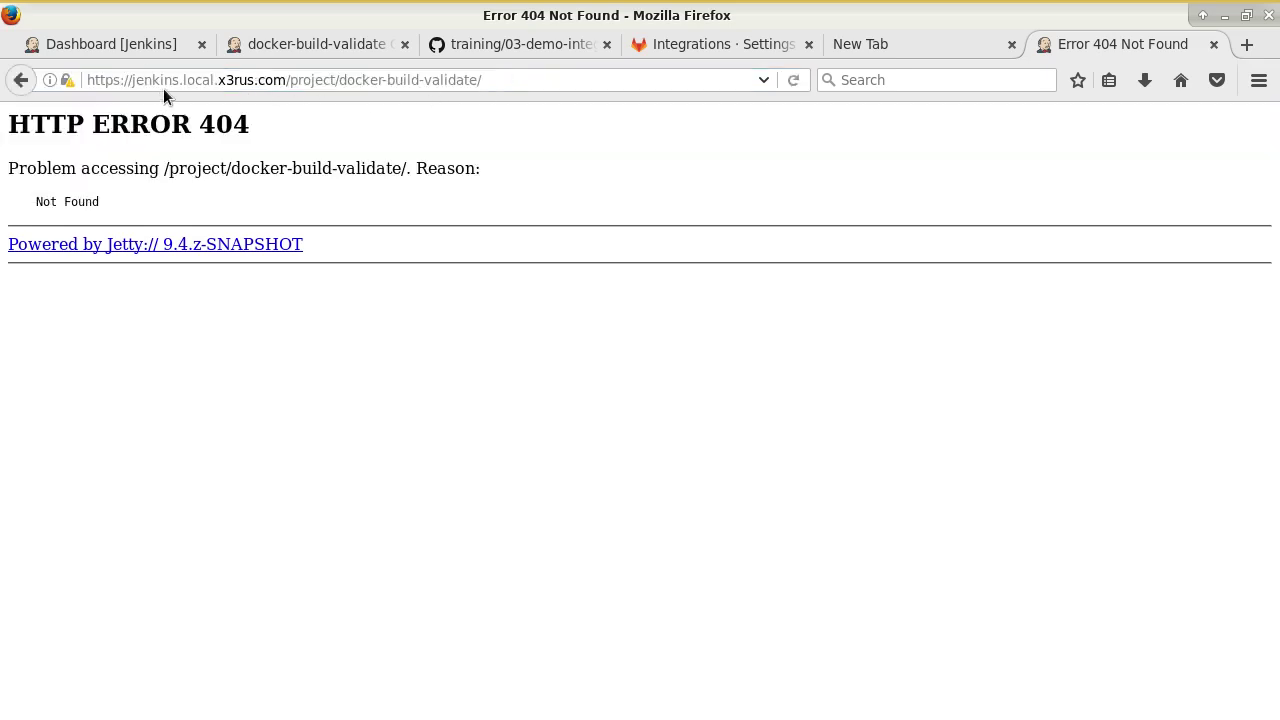
Compare the GitHub tutorial's webhook setup notes with the job's configuration page.
{"action": "left_click", "coordinate": [513, 46]}
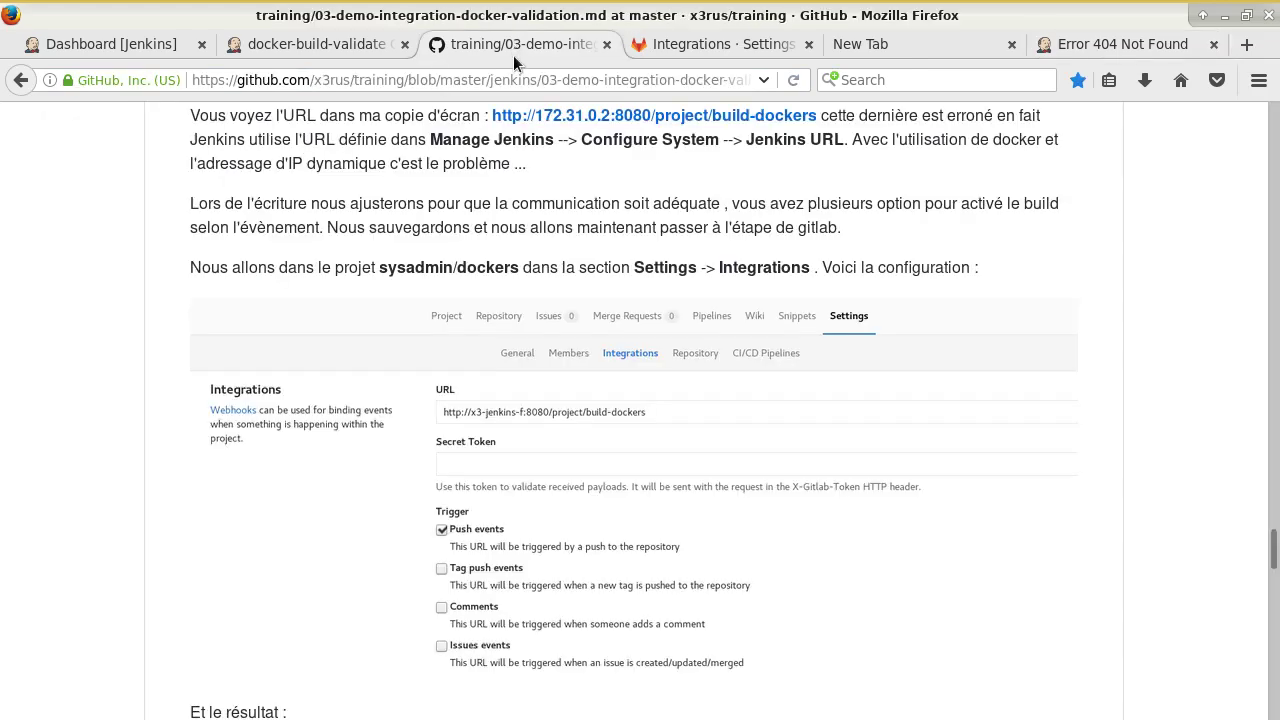
{"action": "left_click", "coordinate": [347, 47]}
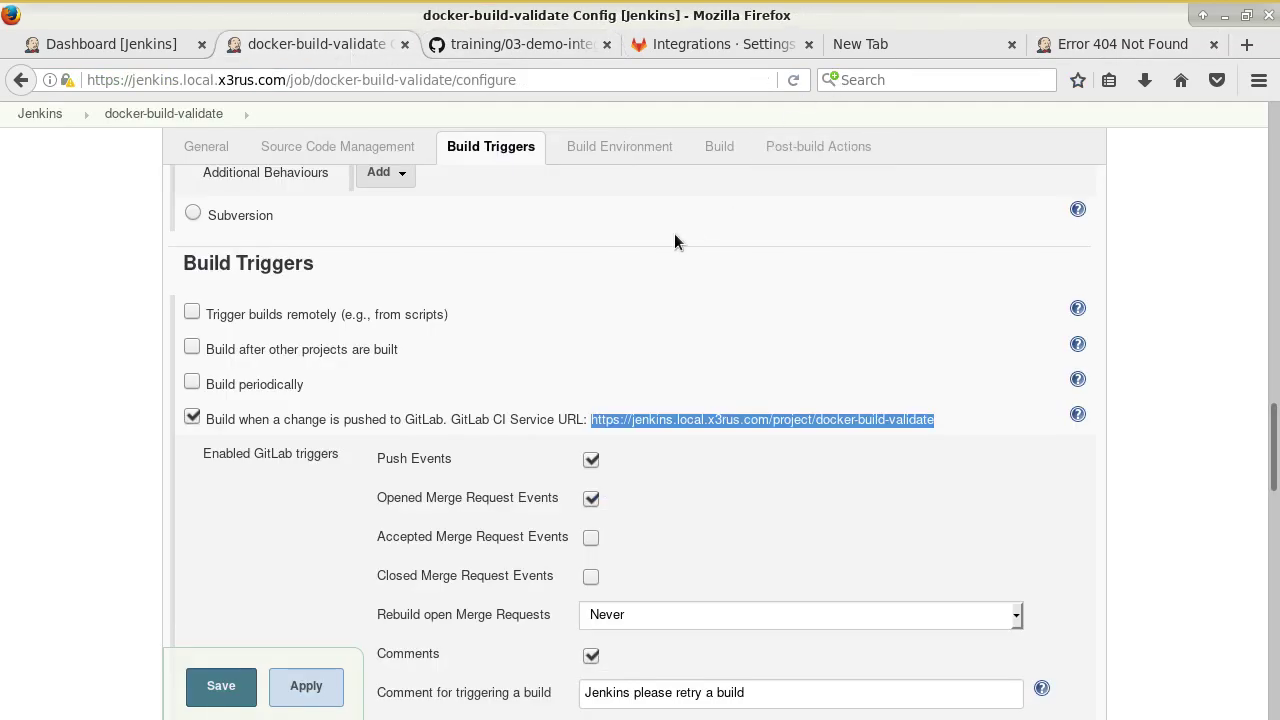
{"action": "scroll", "coordinate": [684, 237], "scroll_direction": "down", "scroll_amount": 6}
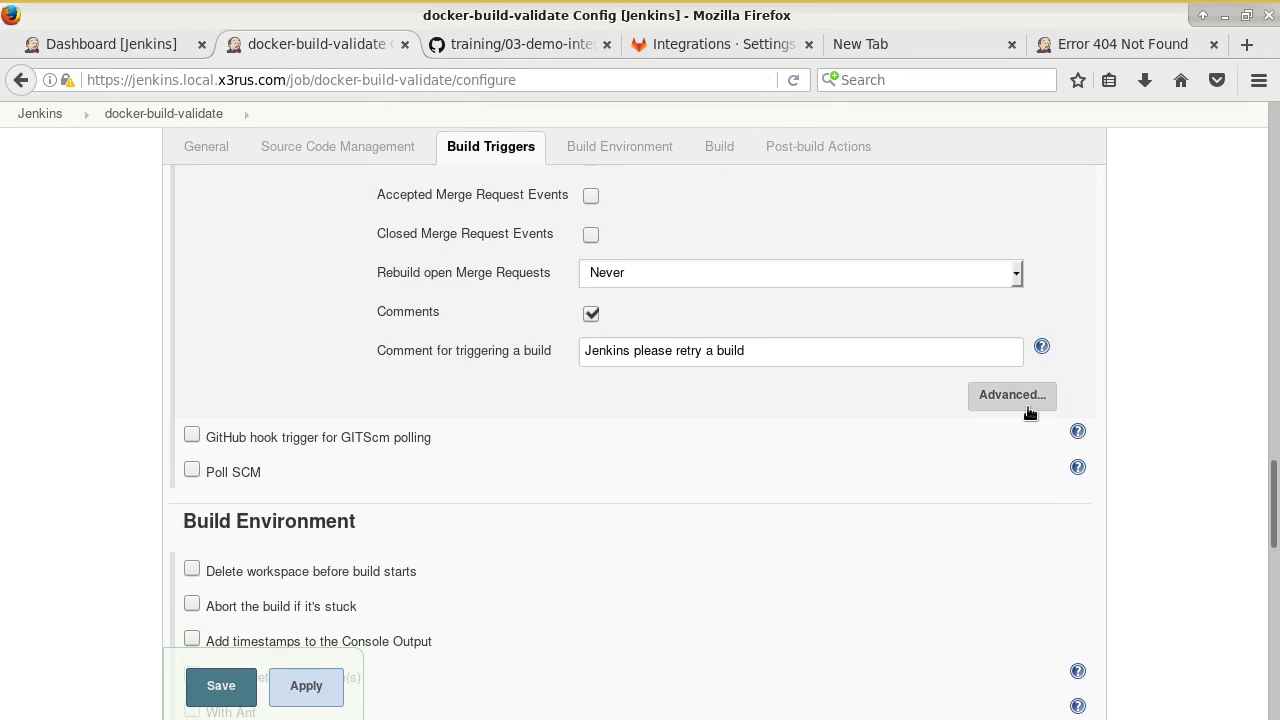
{"action": "left_click", "coordinate": [512, 44]}
{"action": "scroll", "coordinate": [706, 452], "scroll_direction": "down", "scroll_amount": 10}
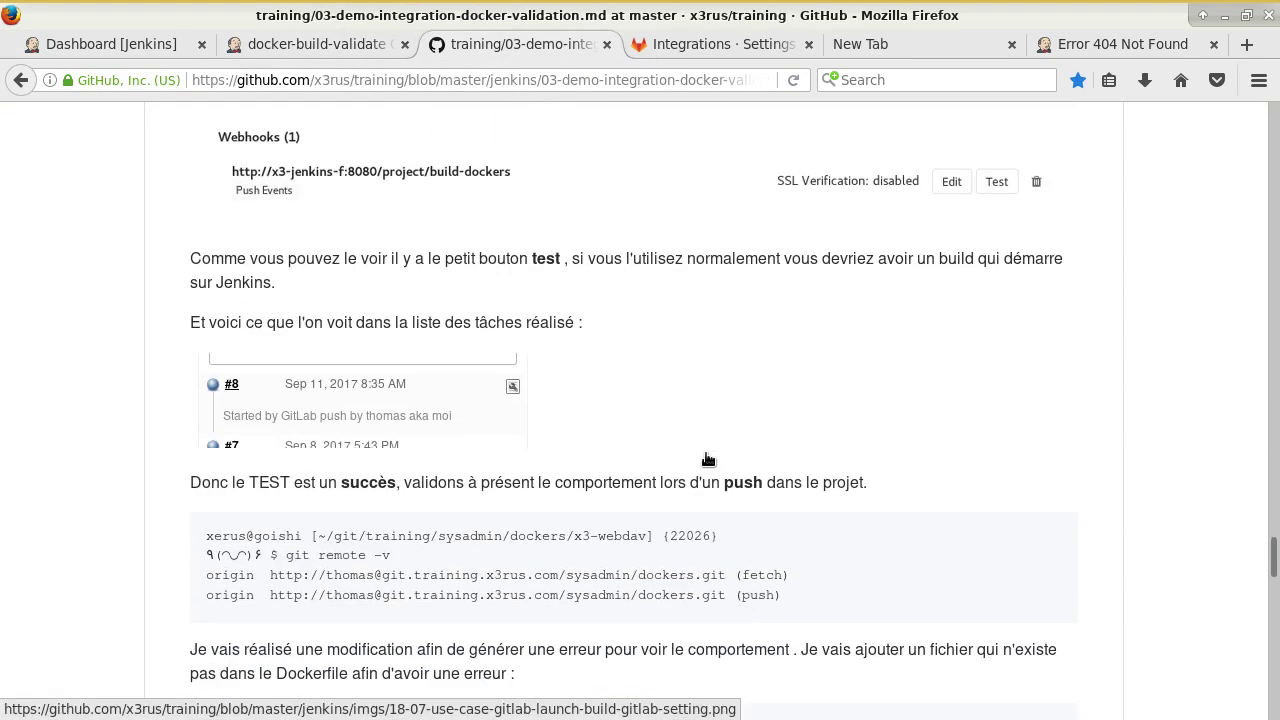
{"action": "scroll", "coordinate": [706, 458], "scroll_direction": "up", "scroll_amount": 4}
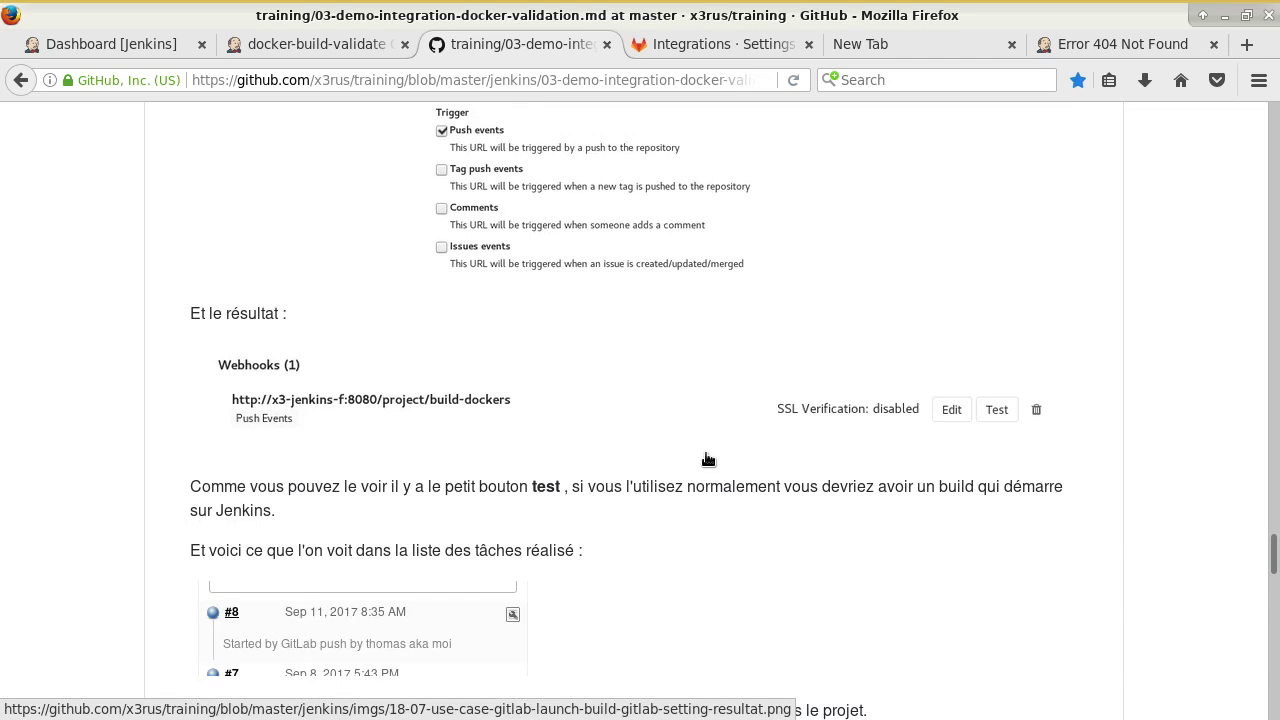
{"action": "scroll", "coordinate": [708, 459], "scroll_direction": "up", "scroll_amount": 5}
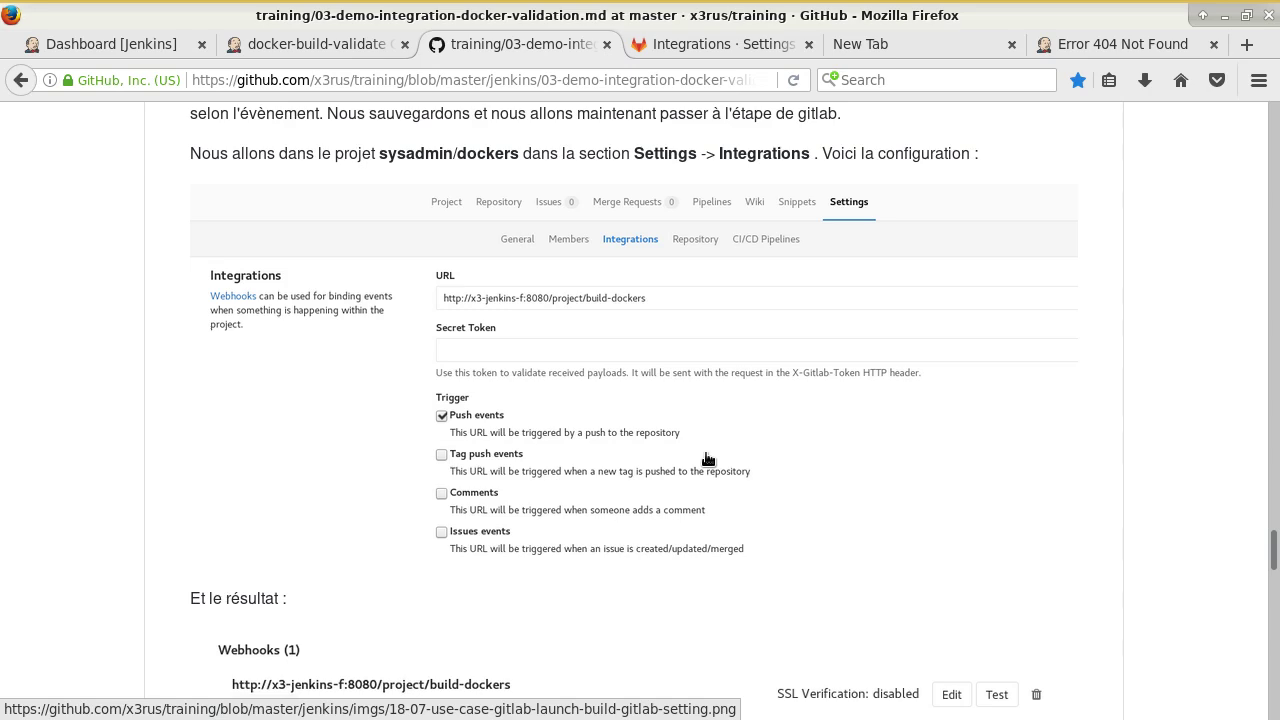
{"action": "scroll", "coordinate": [706, 458], "scroll_direction": "up", "scroll_amount": 1}
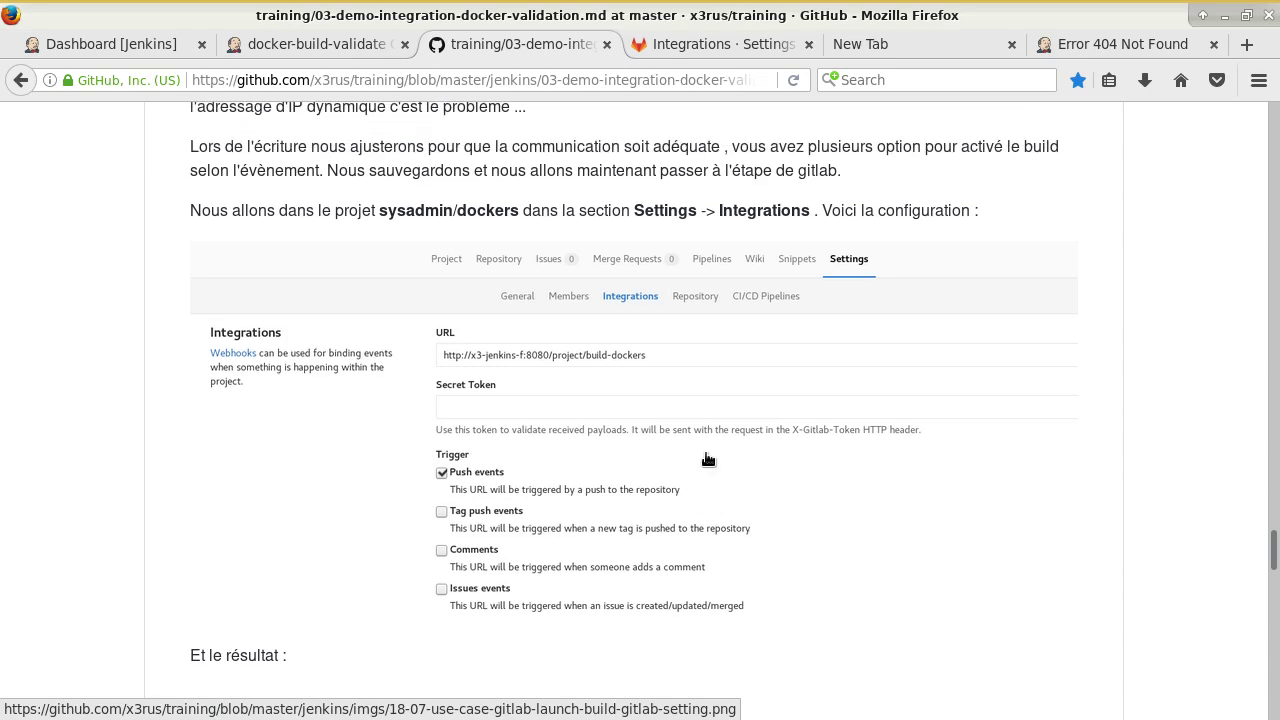
{"action": "scroll", "coordinate": [707, 459], "scroll_direction": "up", "scroll_amount": 2}
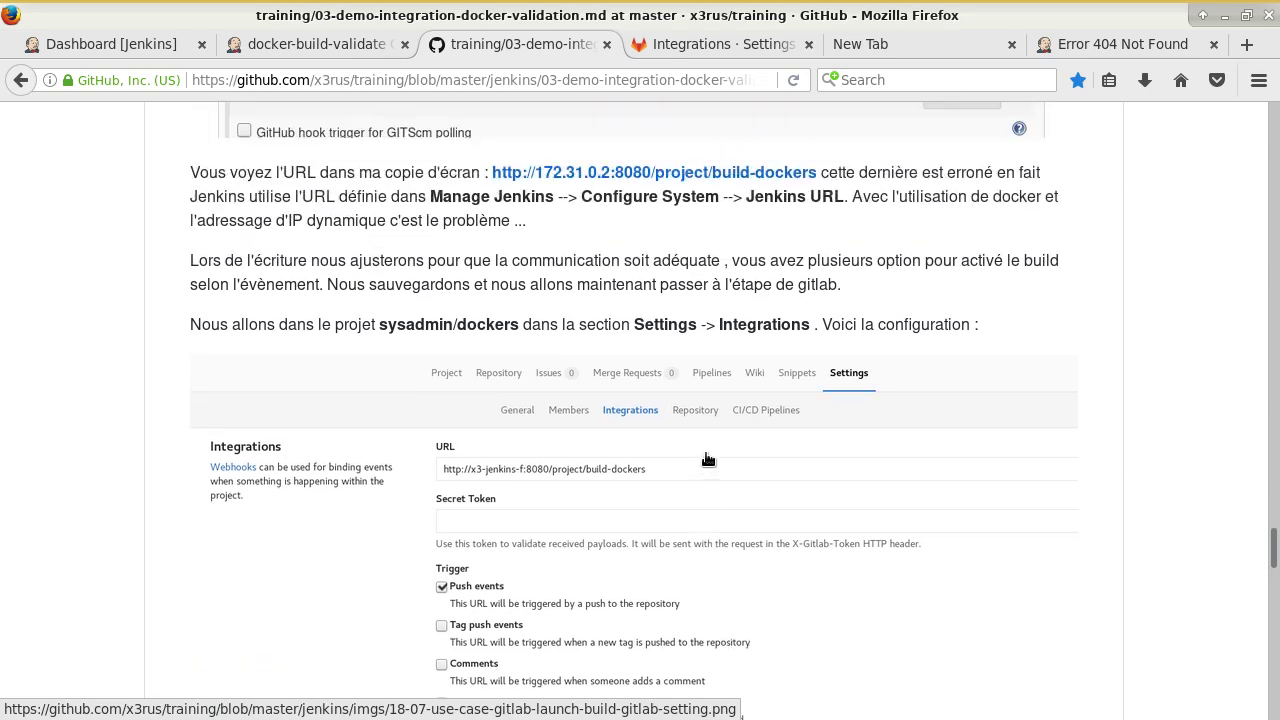
{"action": "scroll", "coordinate": [708, 459], "scroll_direction": "up", "scroll_amount": 7}
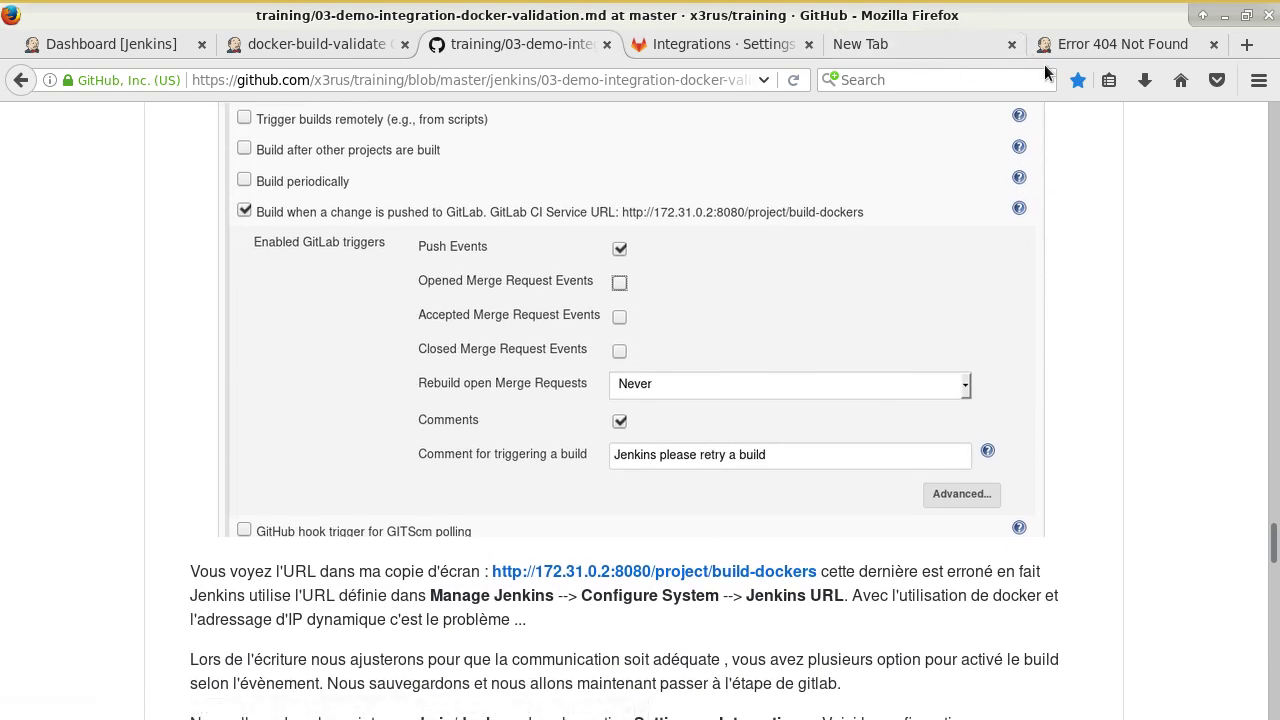
Cross-check the 404 page, the GitLab webhook error and the tutorial's trigger screenshot.
{"action": "left_click", "coordinate": [1086, 48]}
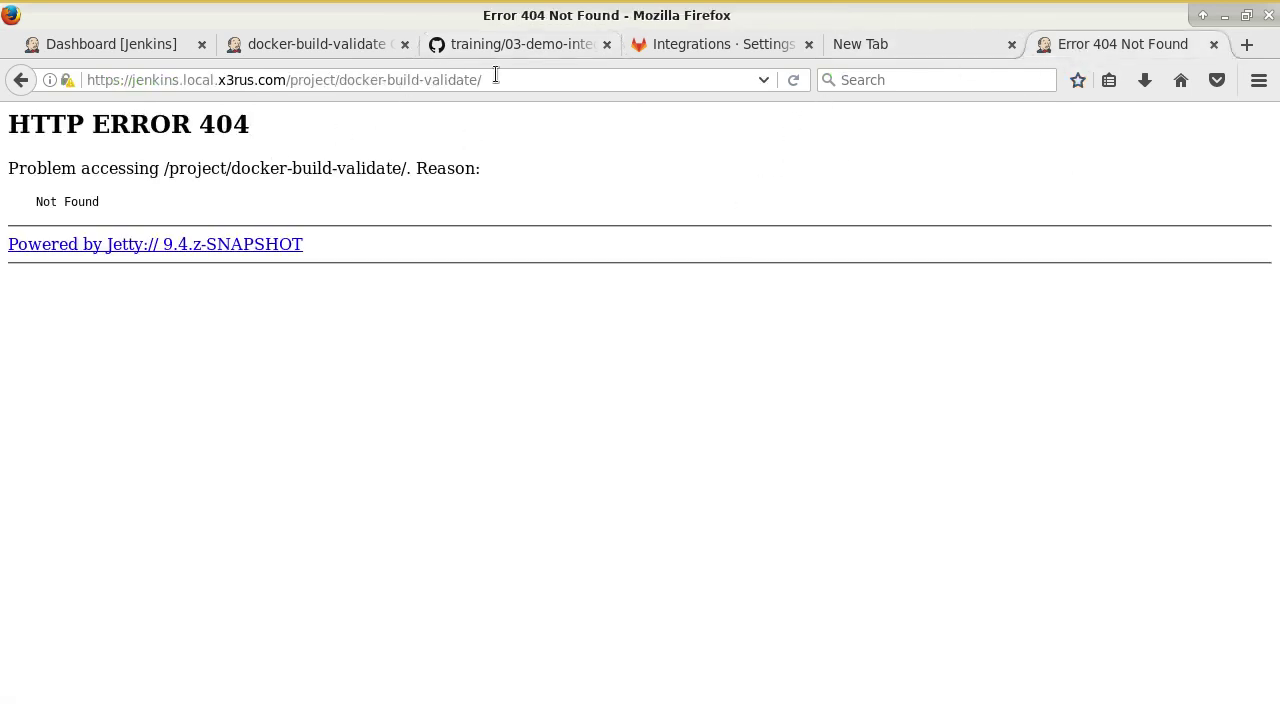
{"action": "left_click", "coordinate": [663, 44]}
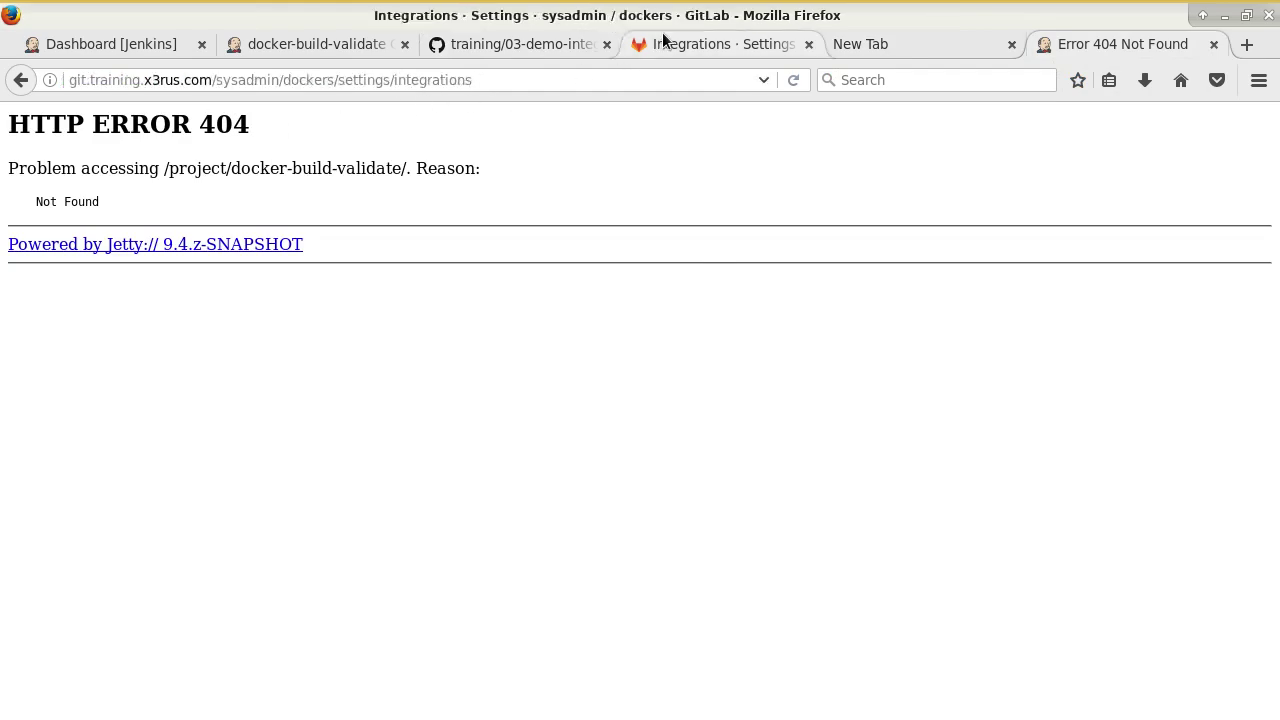
{"action": "left_click", "coordinate": [520, 44]}
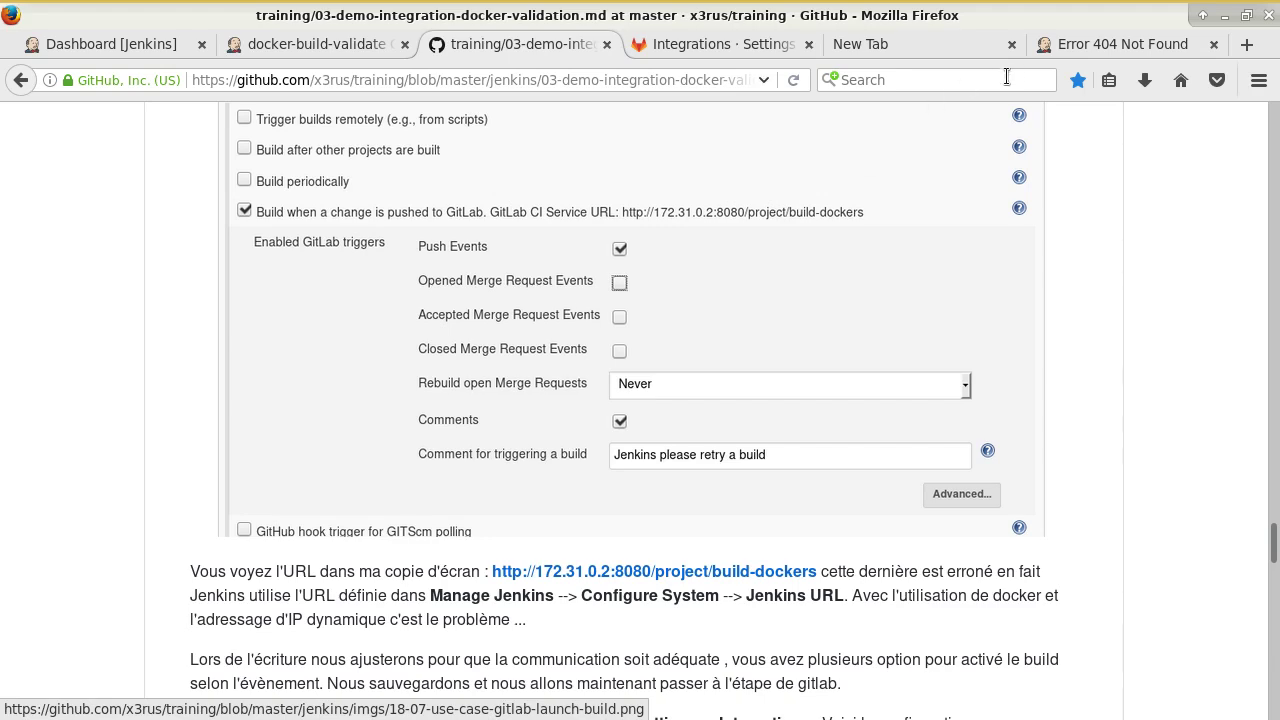
{"action": "left_click", "coordinate": [1086, 45]}
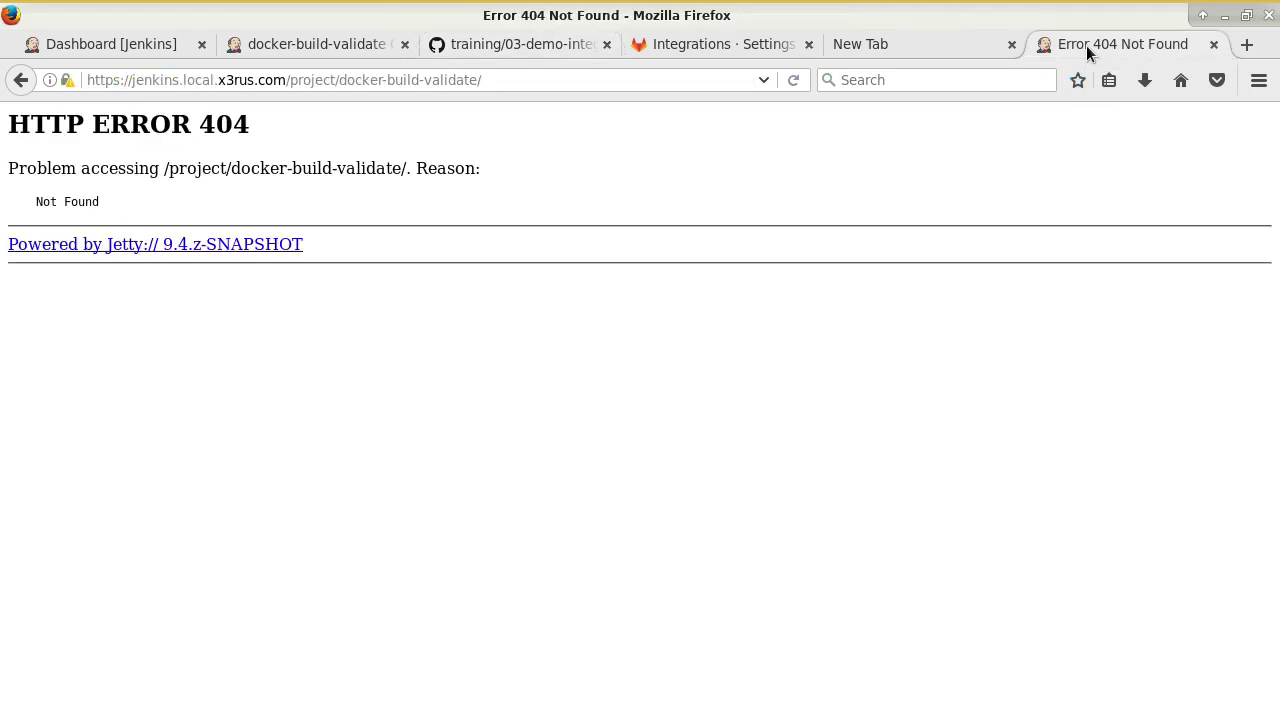
{"action": "left_click", "coordinate": [522, 80]}
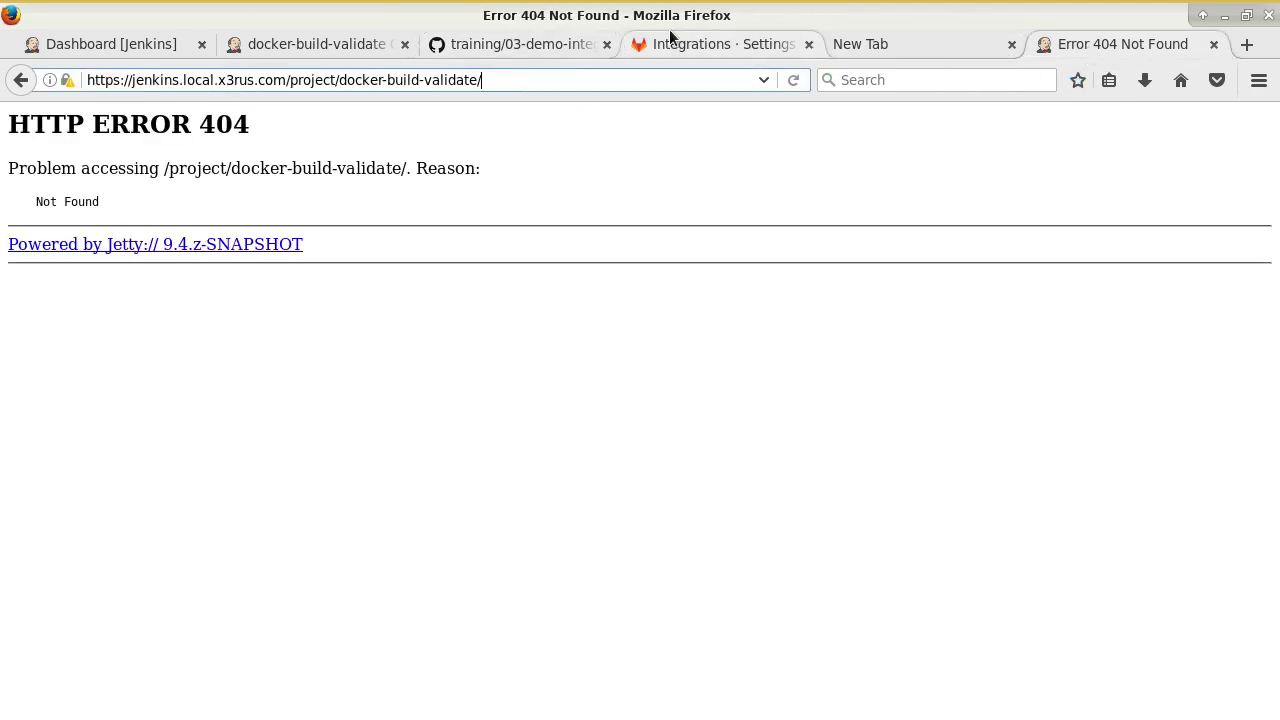
{"action": "left_click", "coordinate": [670, 40]}
{"action": "left_click", "coordinate": [520, 44]}
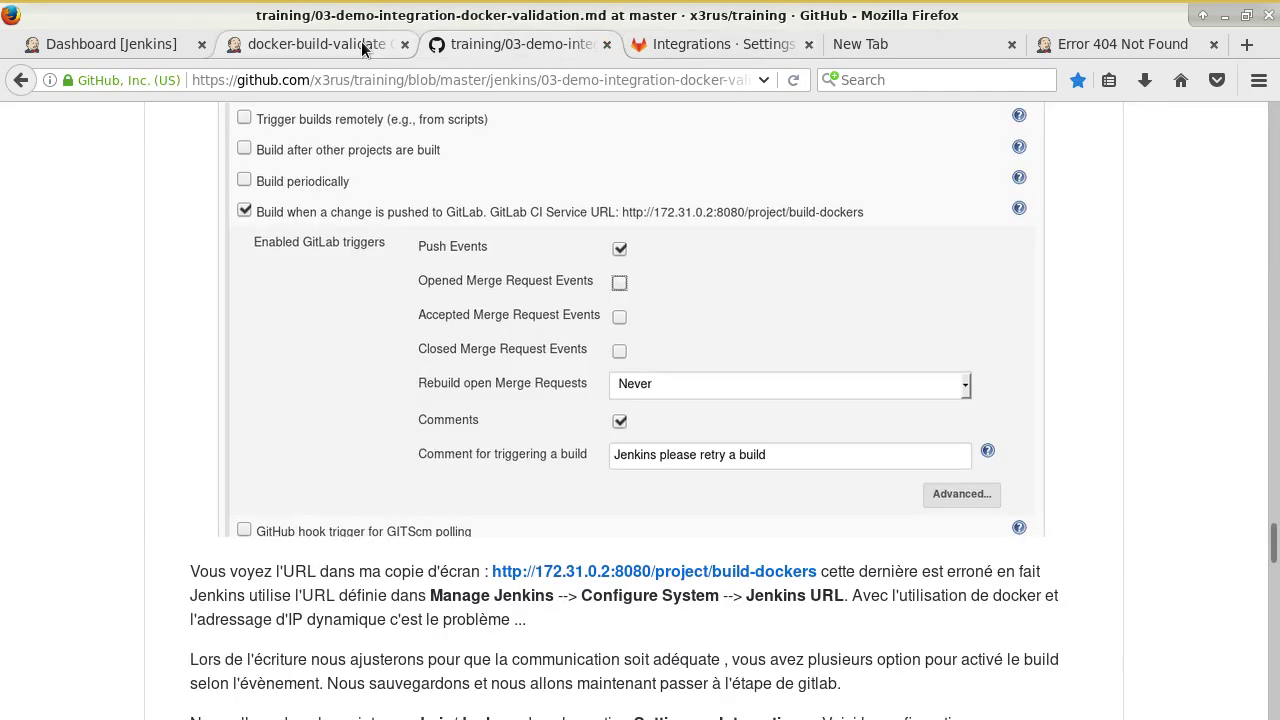
Reload the project URL without the trailing slash; it still returns HTTP 404.
{"action": "left_click", "coordinate": [1090, 44]}
{"action": "key", "text": "End"}
{"action": "key", "text": "BackSpace"}
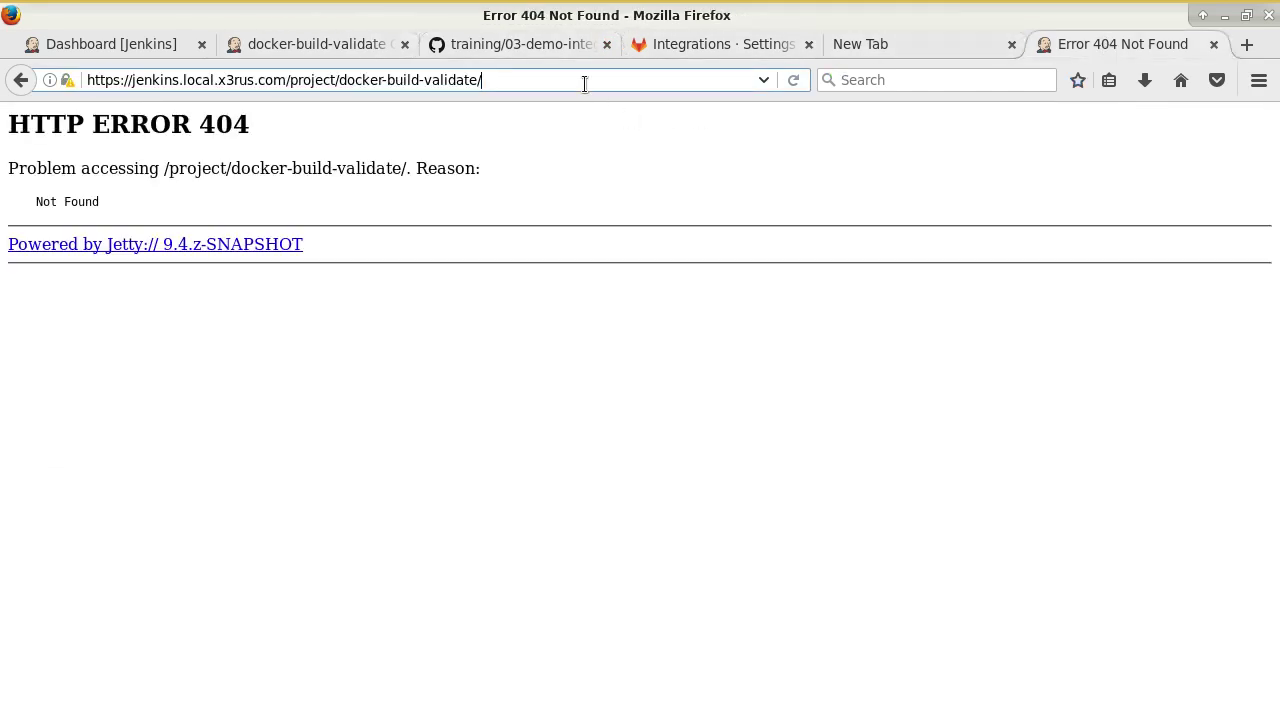
{"action": "key", "text": "Return"}
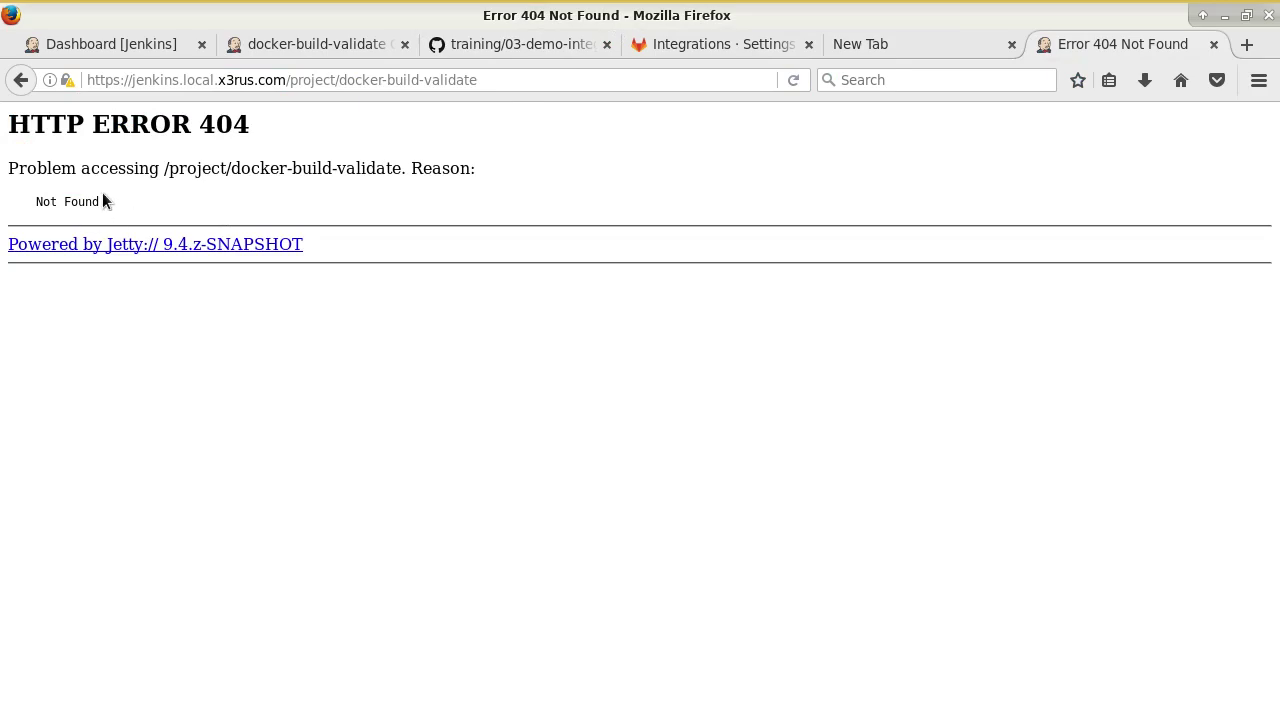
{"action": "left_click", "coordinate": [656, 47]}
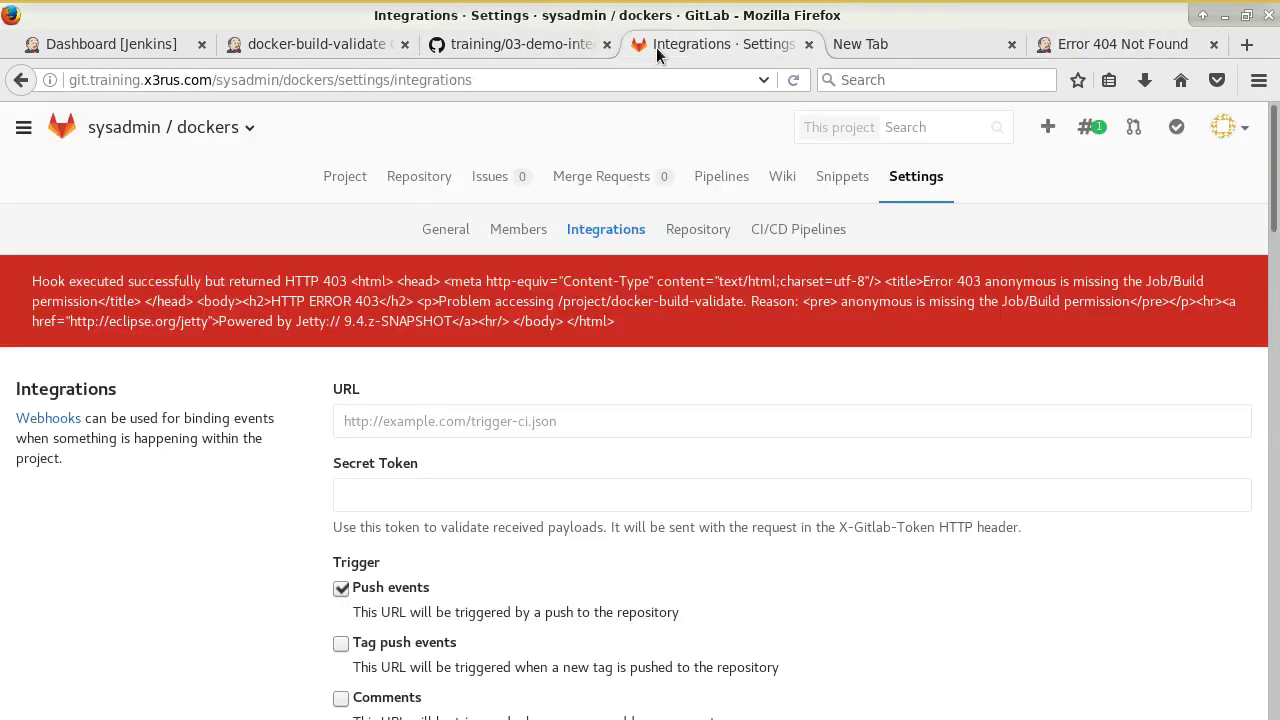
{"action": "left_click", "coordinate": [559, 44]}
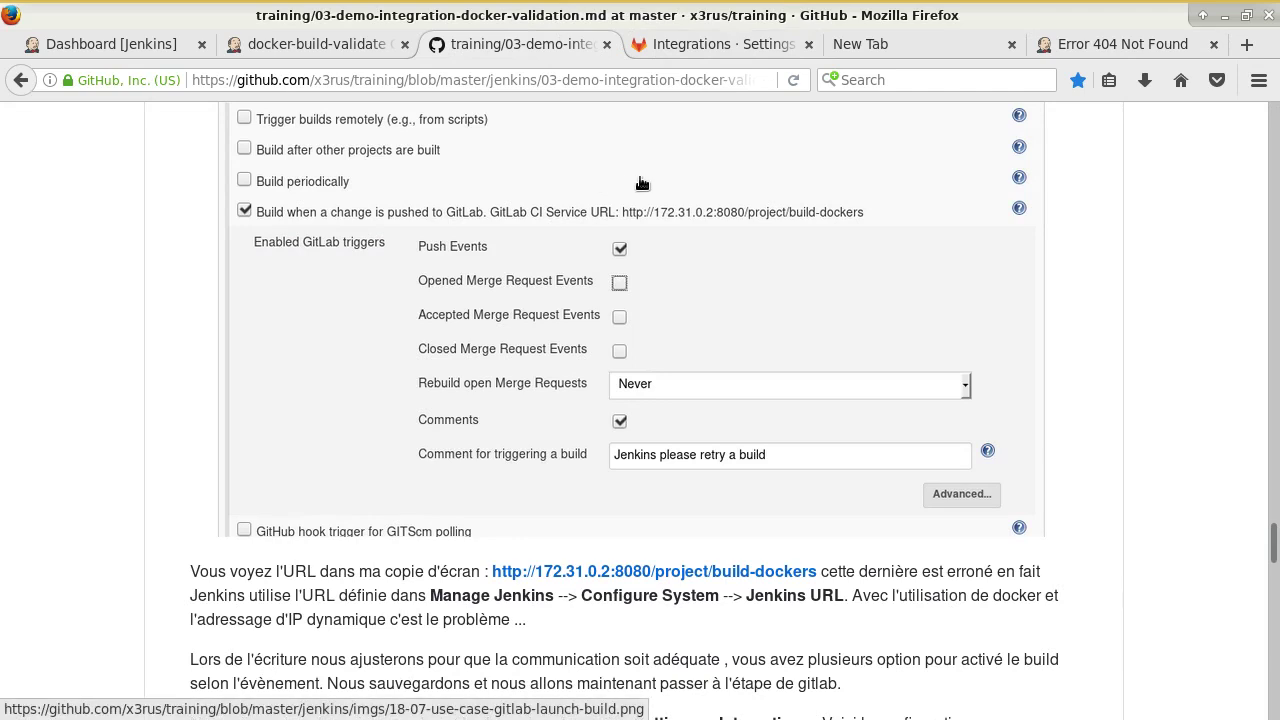
{"action": "left_click", "coordinate": [1087, 44]}
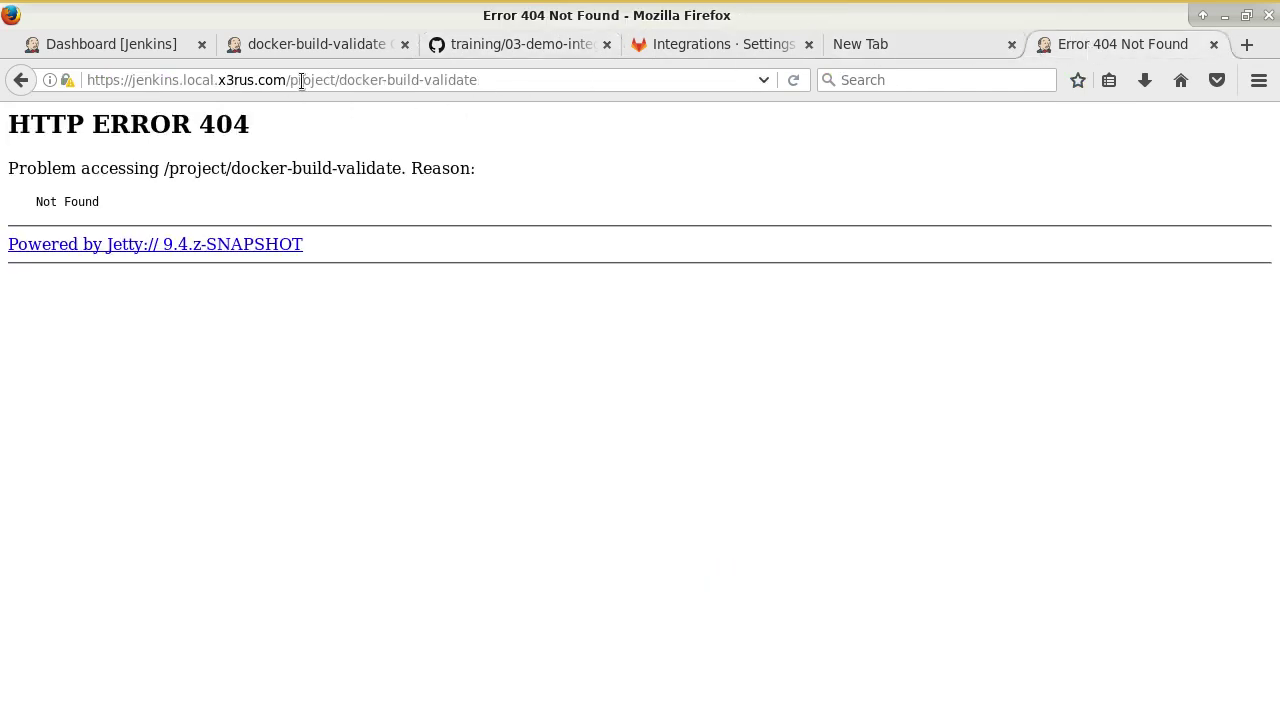
List running containers with docker ps, filtering for apache and then port 8080.
{"action": "key", "text": "alt+Tab"}
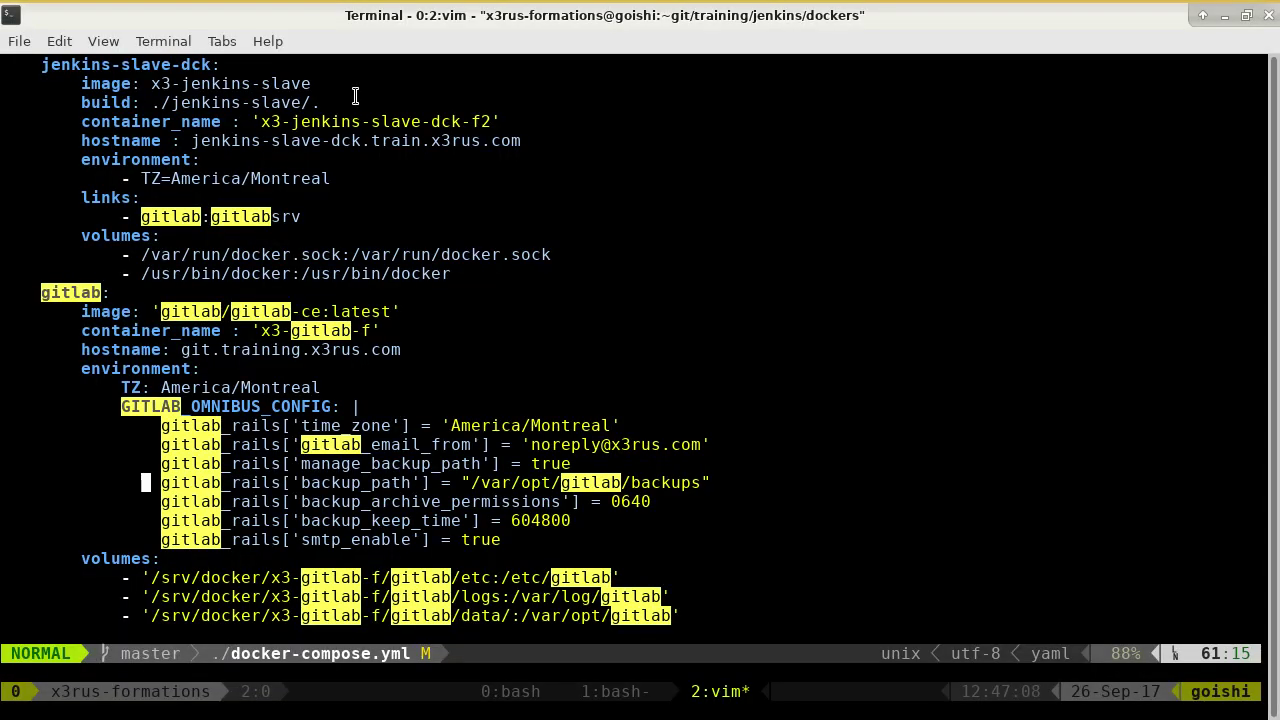
{"action": "key", "text": "ctrl+b"}
{"action": "type", "text": "cdocker ps"}
{"action": "key", "text": "Return"}
{"action": "type", "text": "doc"}
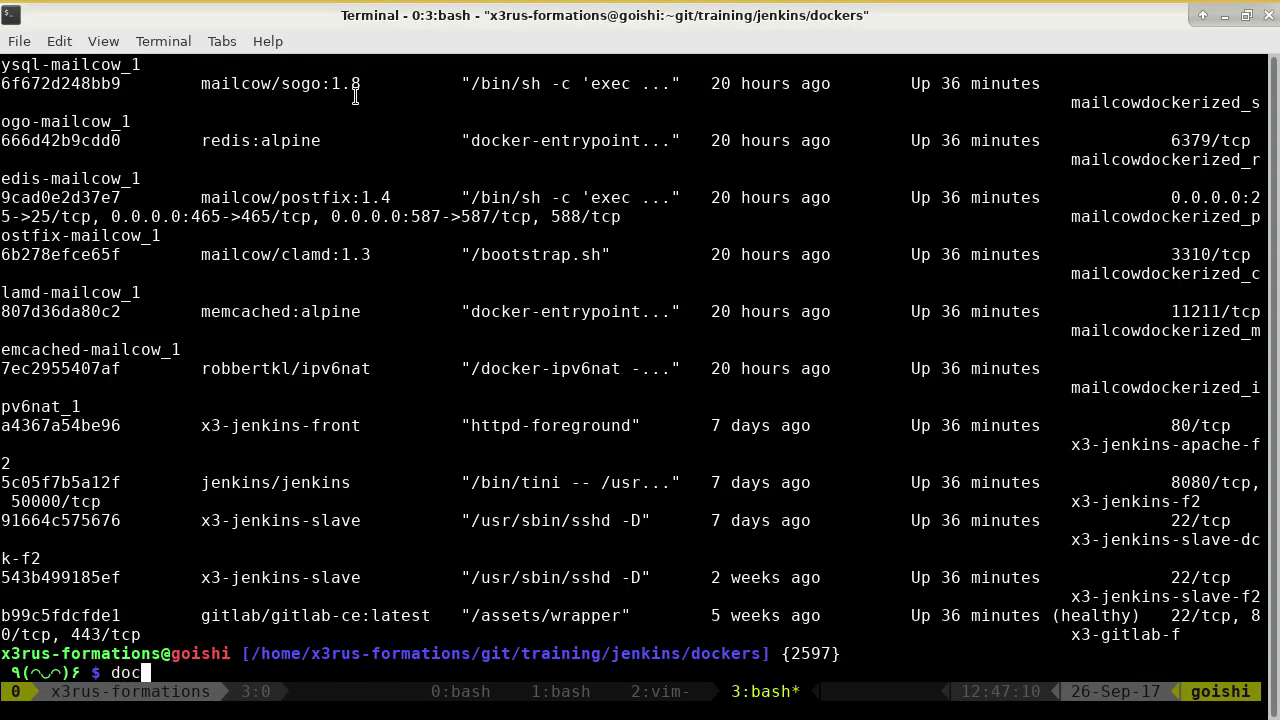
{"action": "type", "text": "ker ps | grep ap"}
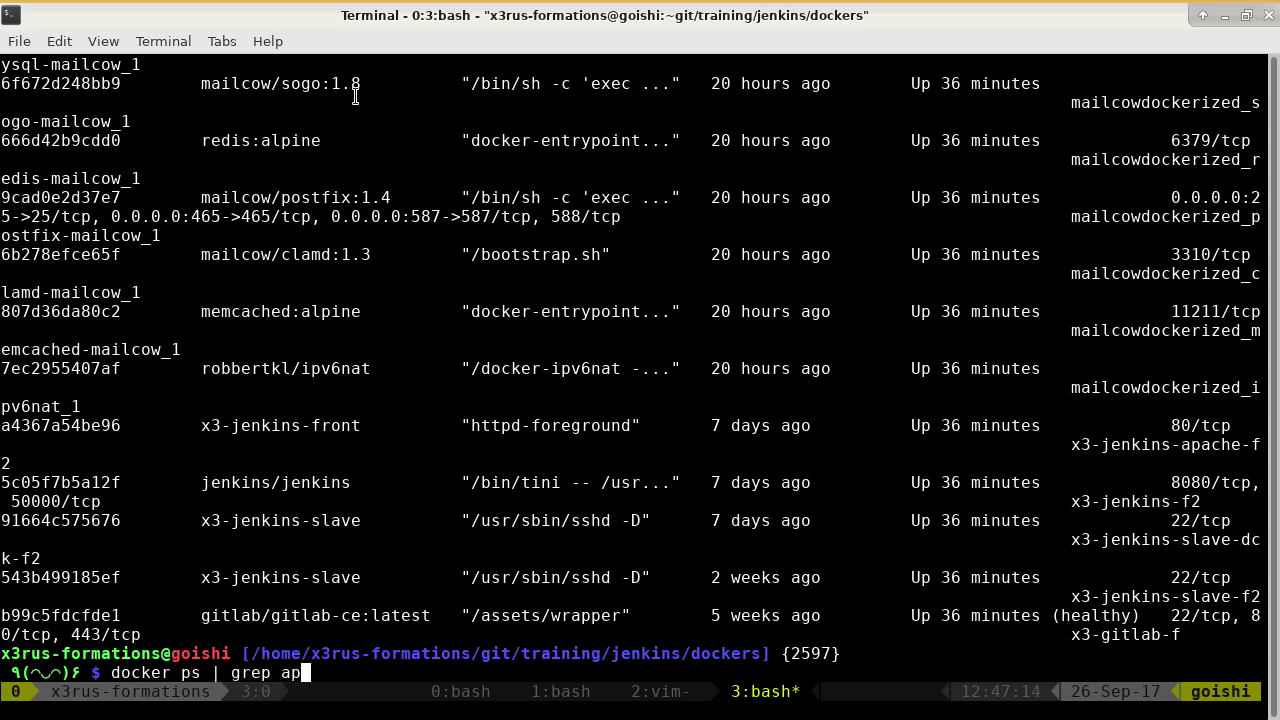
{"action": "type", "text": "ach"}
{"action": "key", "text": "Return"}
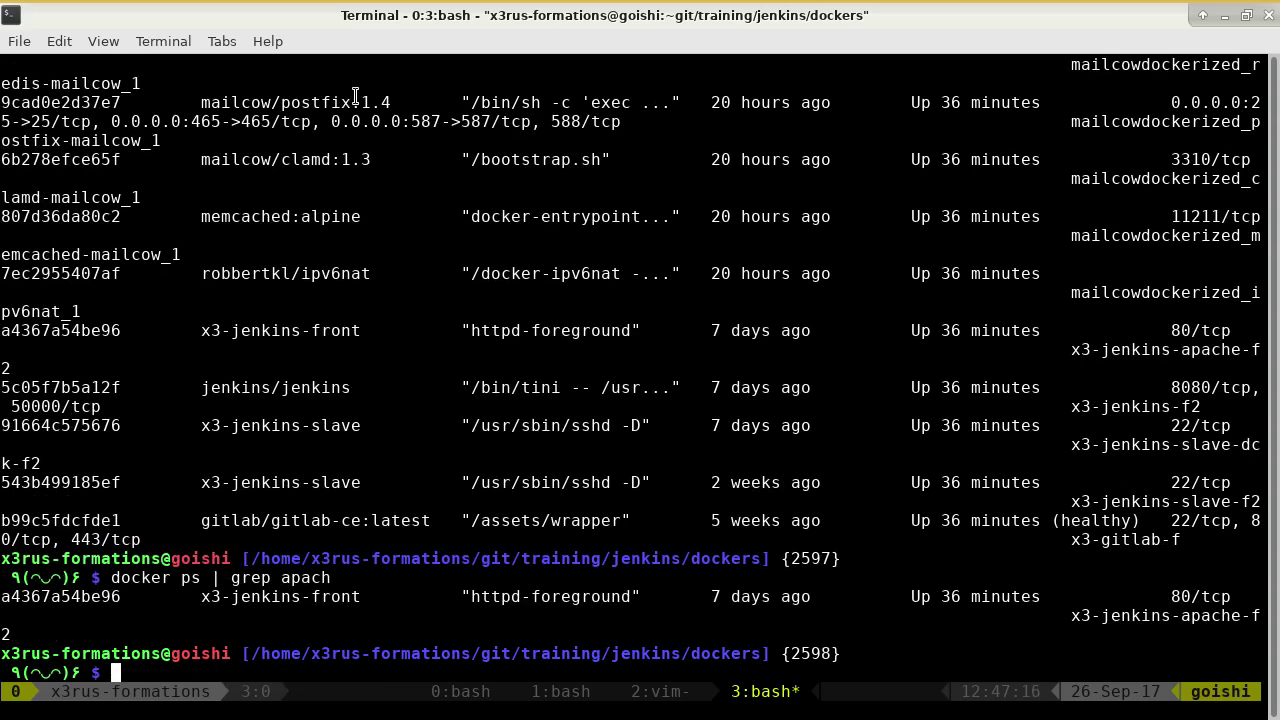
{"action": "key", "text": "Up"}
{"action": "key", "text": "BackSpace"}
{"action": "key", "text": "BackSpace"}
{"action": "key", "text": "BackSpace"}
{"action": "key", "text": "BackSpace"}
{"action": "key", "text": "BackSpace"}
{"action": "type", "text": "j"}
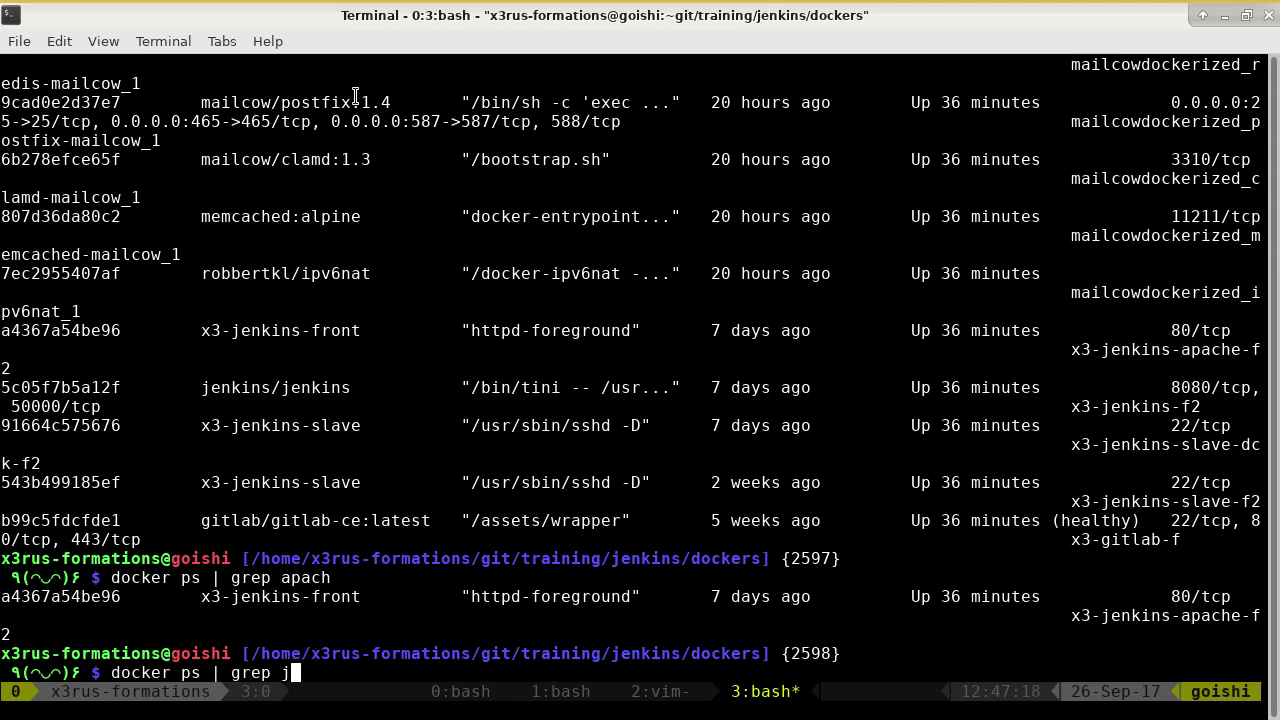
{"action": "key", "text": "BackSpace"}
{"action": "type", "text": "8080"}
{"action": "key", "text": "Return"}
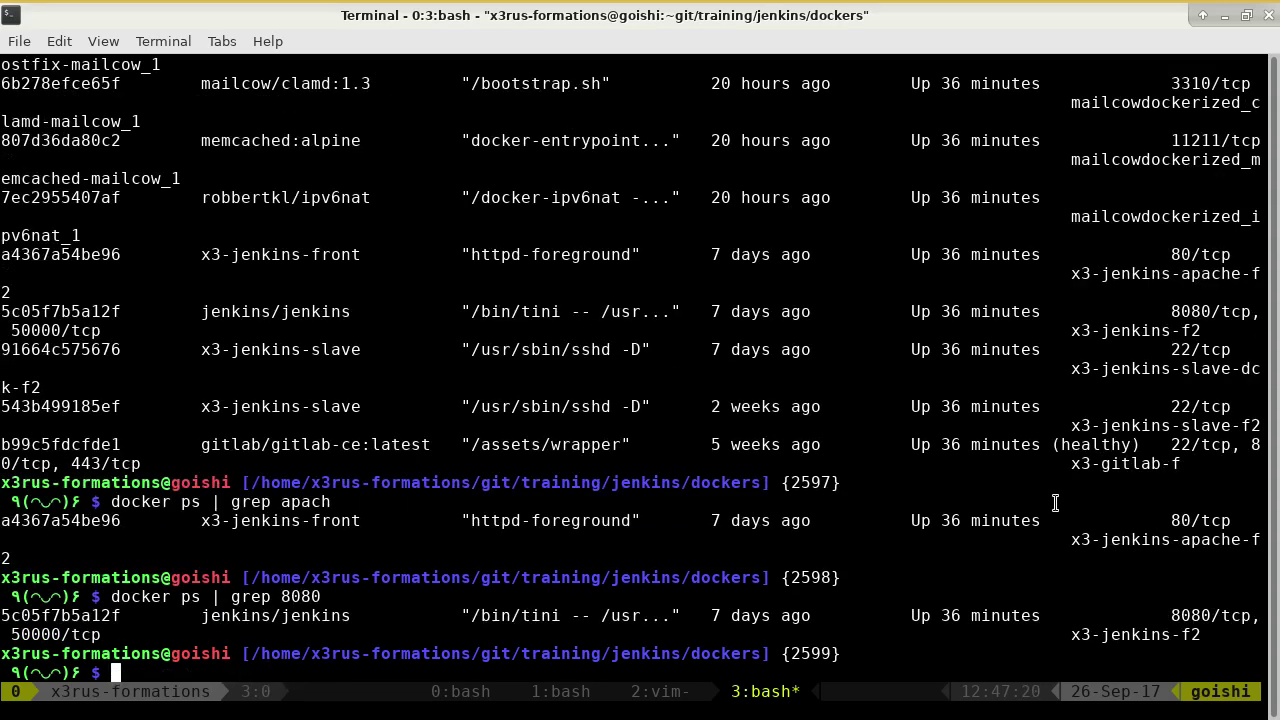
Run docker inspect on x3-jenkins-f2 and select its IP address 172.31.0.5.
{"action": "double_click", "coordinate": [1150, 640]}
{"action": "key", "text": "ctrl+c"}
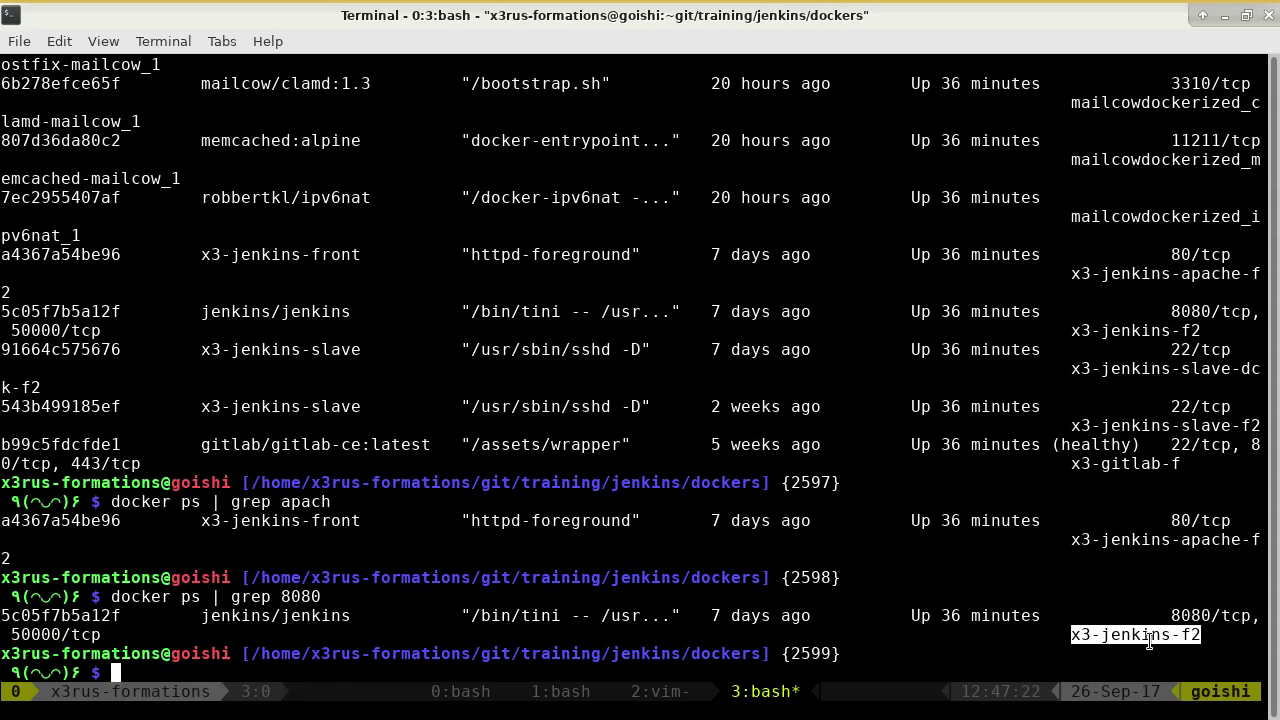
{"action": "type", "text": "docker inspect"}
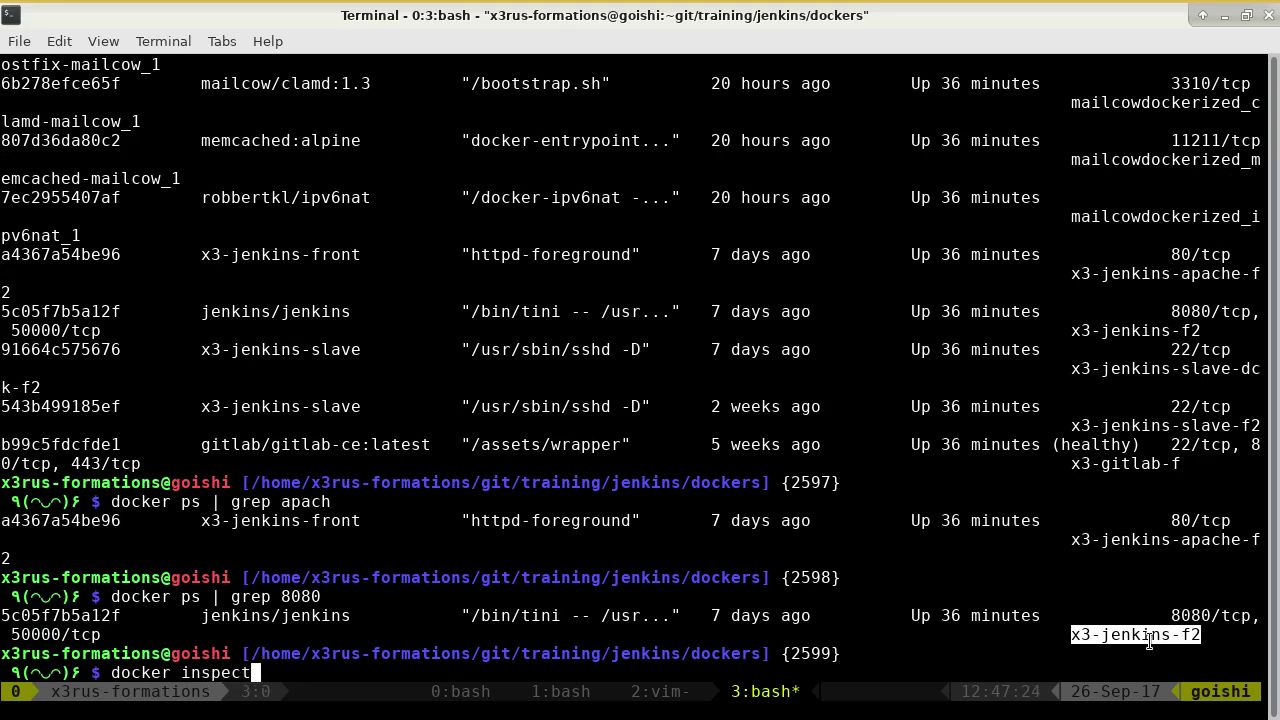
{"action": "middle_click", "coordinate": [1150, 640]}
{"action": "key", "text": "Return"}
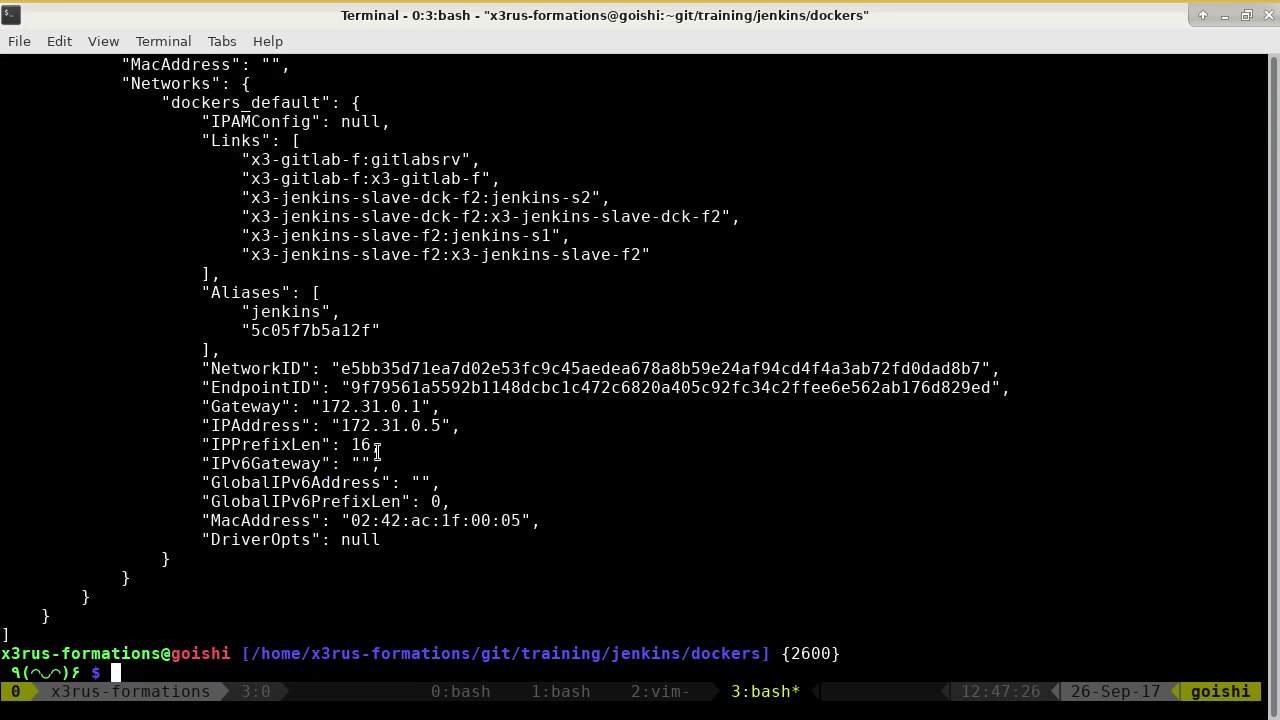
{"action": "double_click", "coordinate": [390, 425]}
{"action": "key", "text": "alt+Tab"}
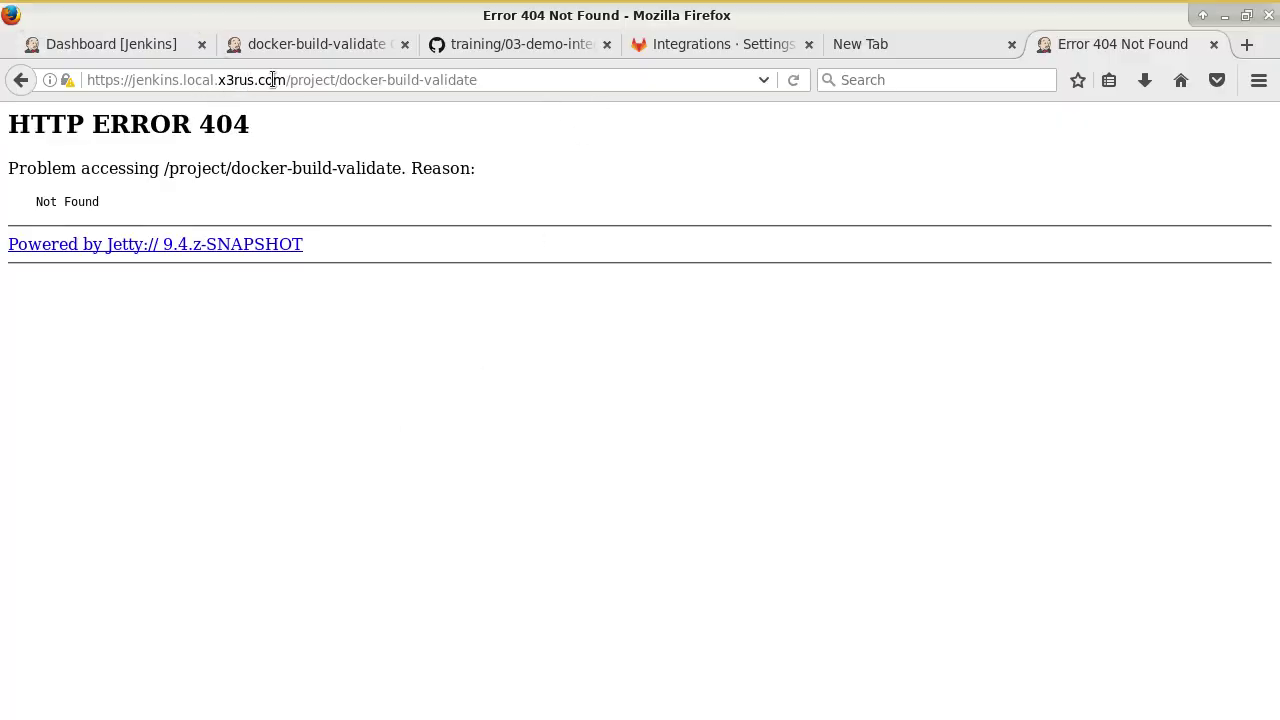
{"action": "left_click", "coordinate": [272, 80]}
{"action": "key", "text": "BackSpace"}
{"action": "key", "text": "BackSpace"}
{"action": "key", "text": "BackSpace"}
{"action": "key", "text": "BackSpace"}
{"action": "key", "text": "BackSpace"}
{"action": "key", "text": "BackSpace"}
{"action": "key", "text": "BackSpace"}
{"action": "key", "text": "BackSpace"}
{"action": "key", "text": "BackSpace"}
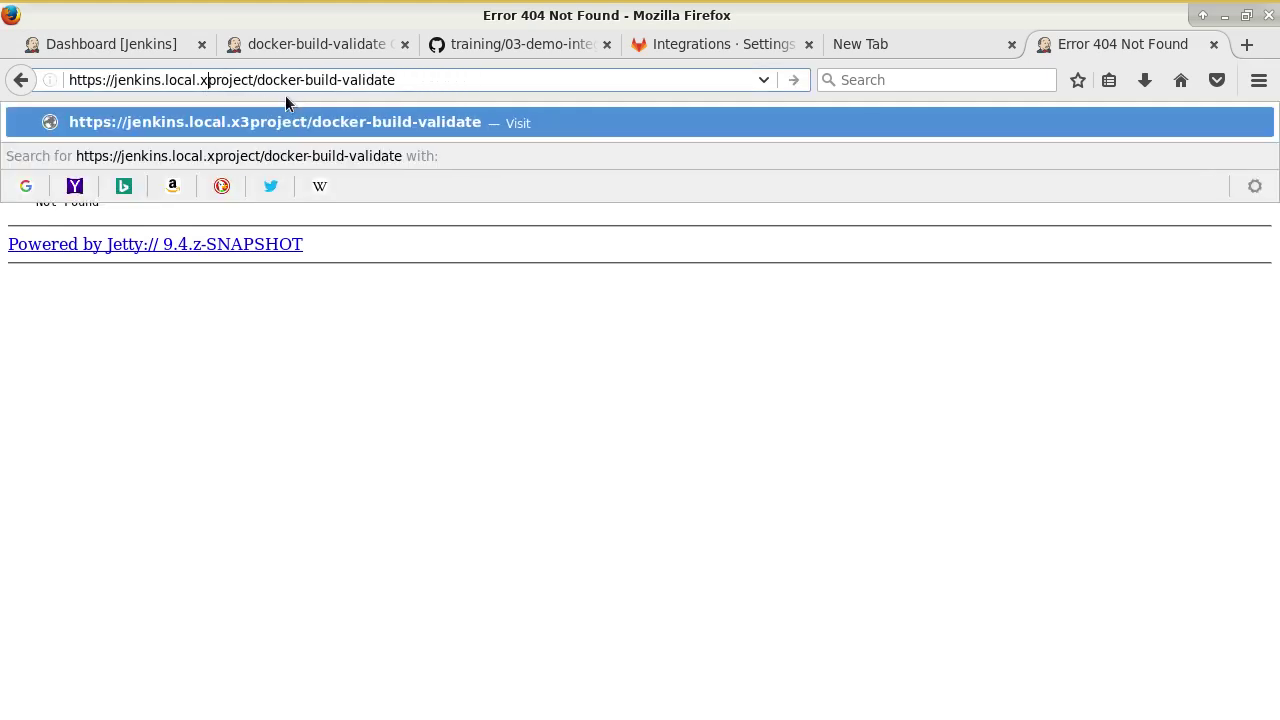
{"action": "key", "text": "BackSpace"}
{"action": "key", "text": "BackSpace"}
{"action": "key", "text": "BackSpace"}
{"action": "key", "text": "BackSpace"}
{"action": "key", "text": "BackSpace"}
{"action": "key", "text": "BackSpace"}
{"action": "key", "text": "BackSpace"}
{"action": "key", "text": "BackSpace"}
{"action": "key", "text": "BackSpace"}
{"action": "key", "text": "BackSpace"}
{"action": "key", "text": "BackSpace"}
{"action": "key", "text": "BackSpace"}
{"action": "key", "text": "BackSpace"}
{"action": "key", "text": "BackSpace"}
{"action": "key", "text": "BackSpace"}
{"action": "type", "text": "172.31.0.5"}
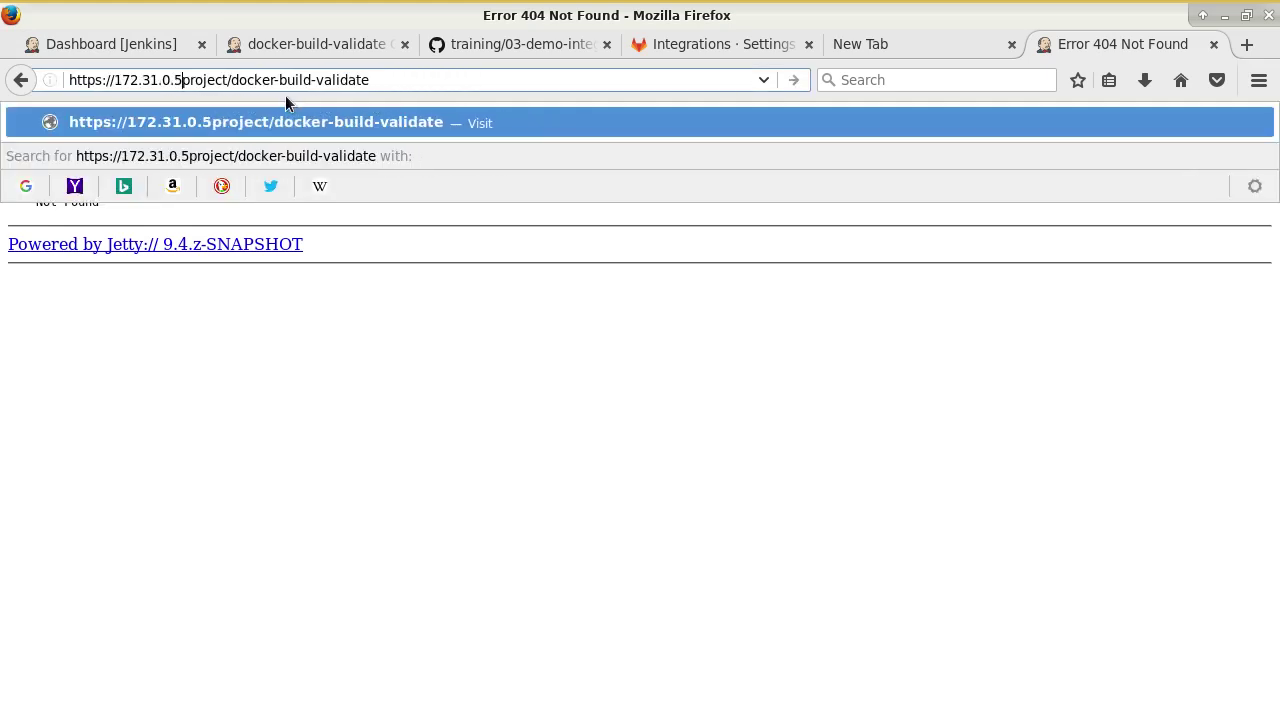
{"action": "type", "text": ":8080"}
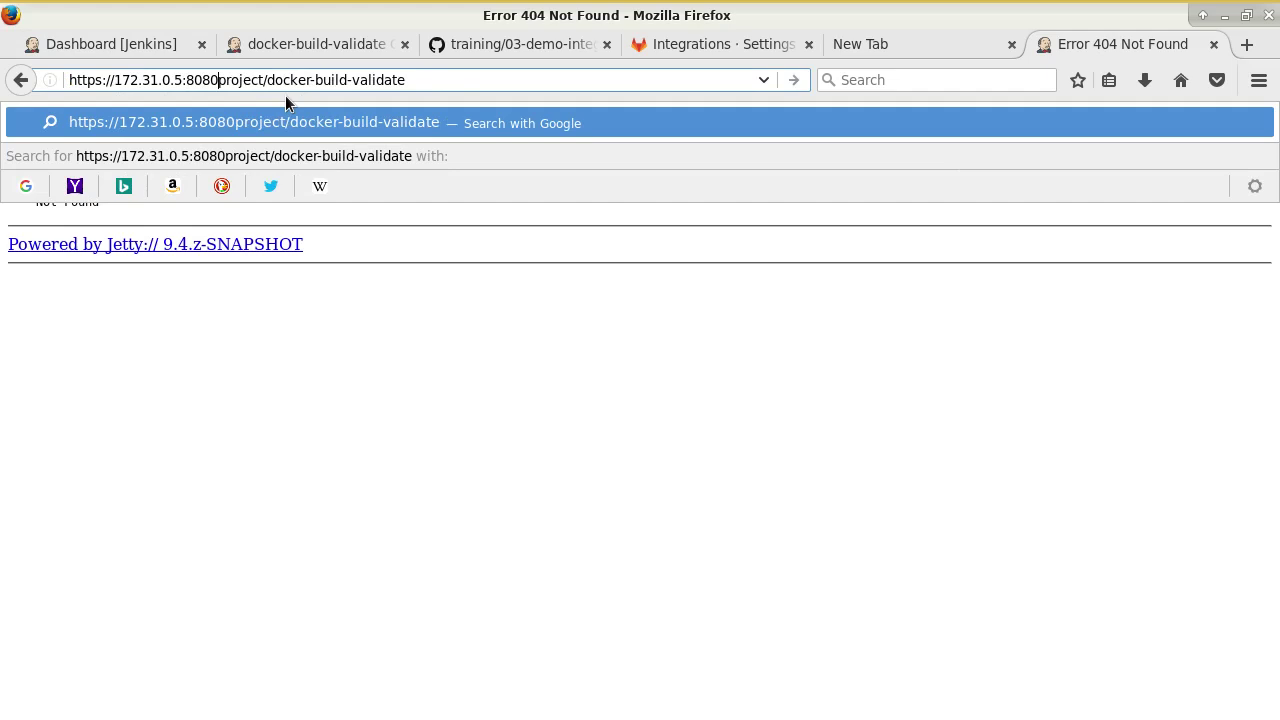
{"action": "type", "text": "/"}
{"action": "key", "text": "Escape"}
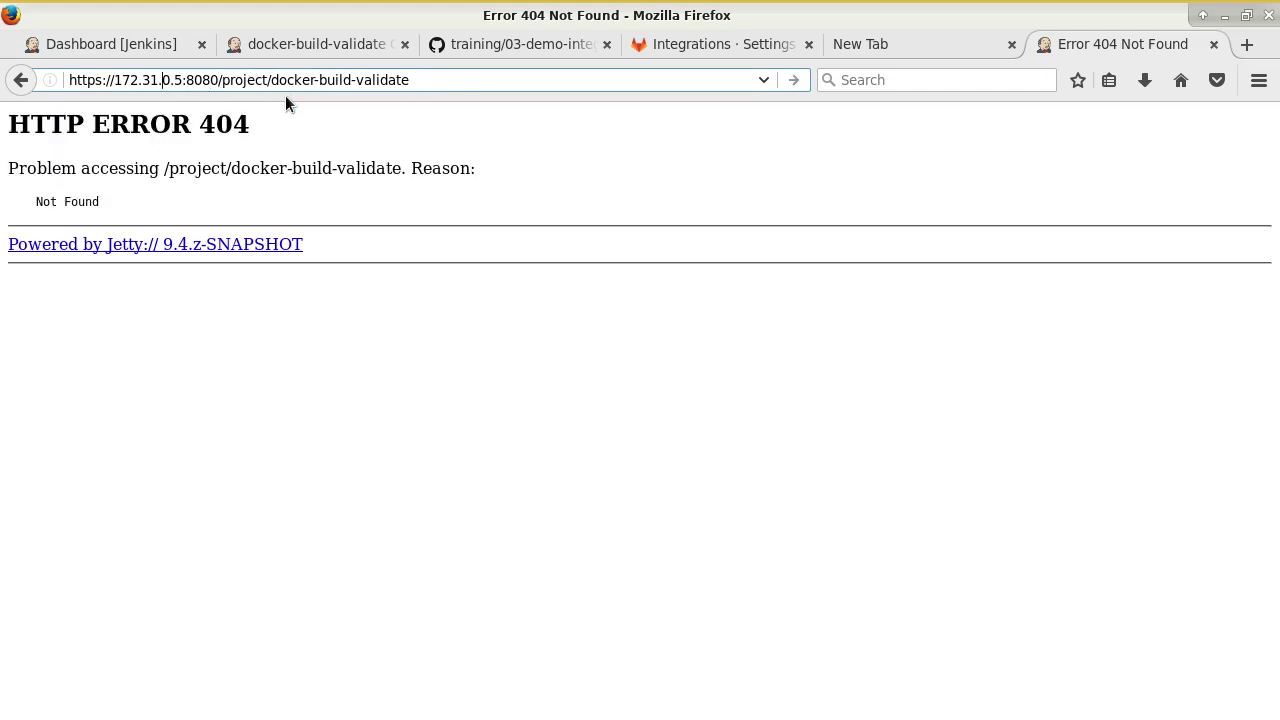
{"action": "key", "text": "BackSpace"}
{"action": "key", "text": "Return"}
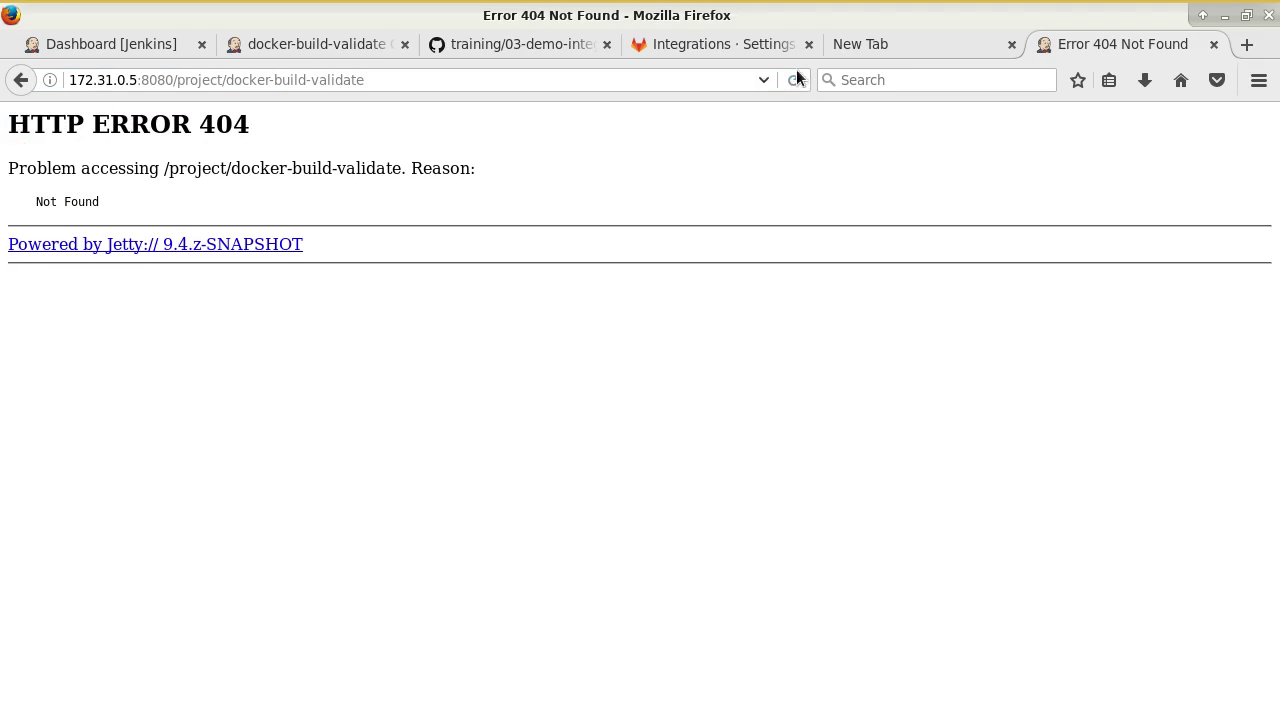
Apply the docker-build-validate job configuration without leaving the page.
{"action": "left_click", "coordinate": [687, 44]}
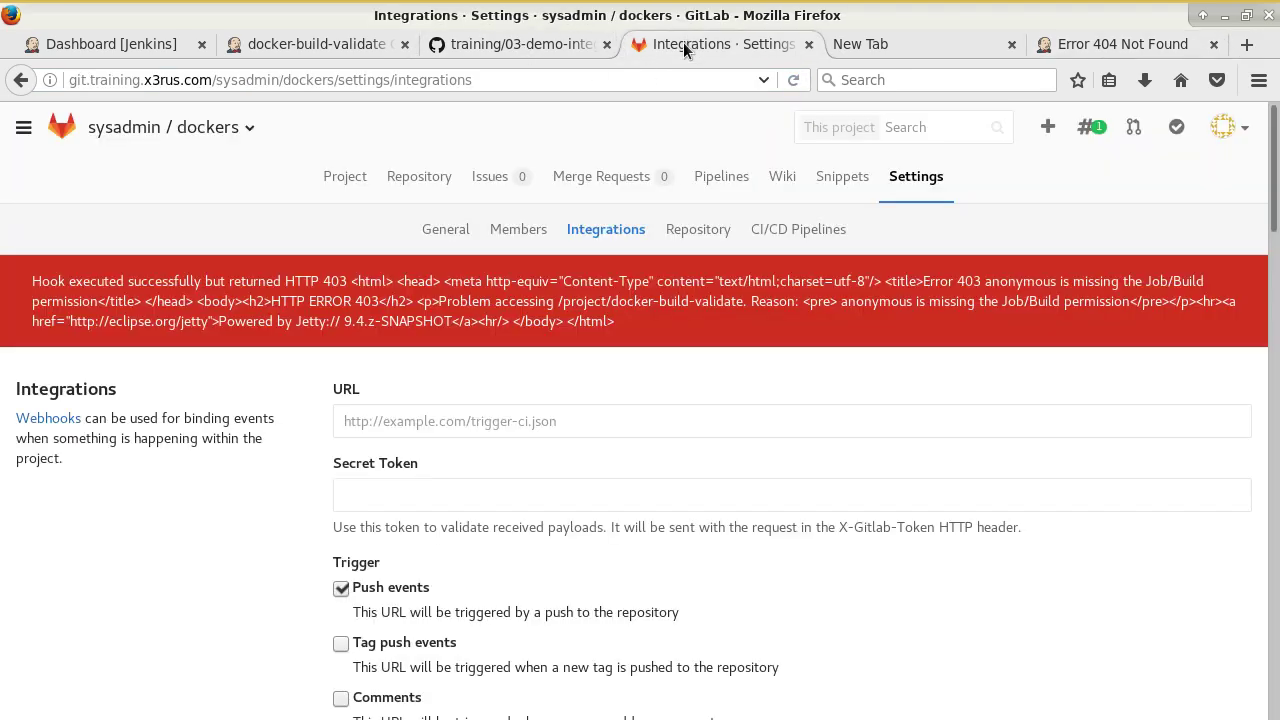
{"action": "left_click", "coordinate": [366, 46]}
{"action": "scroll", "coordinate": [753, 289], "scroll_direction": "up", "scroll_amount": 3}
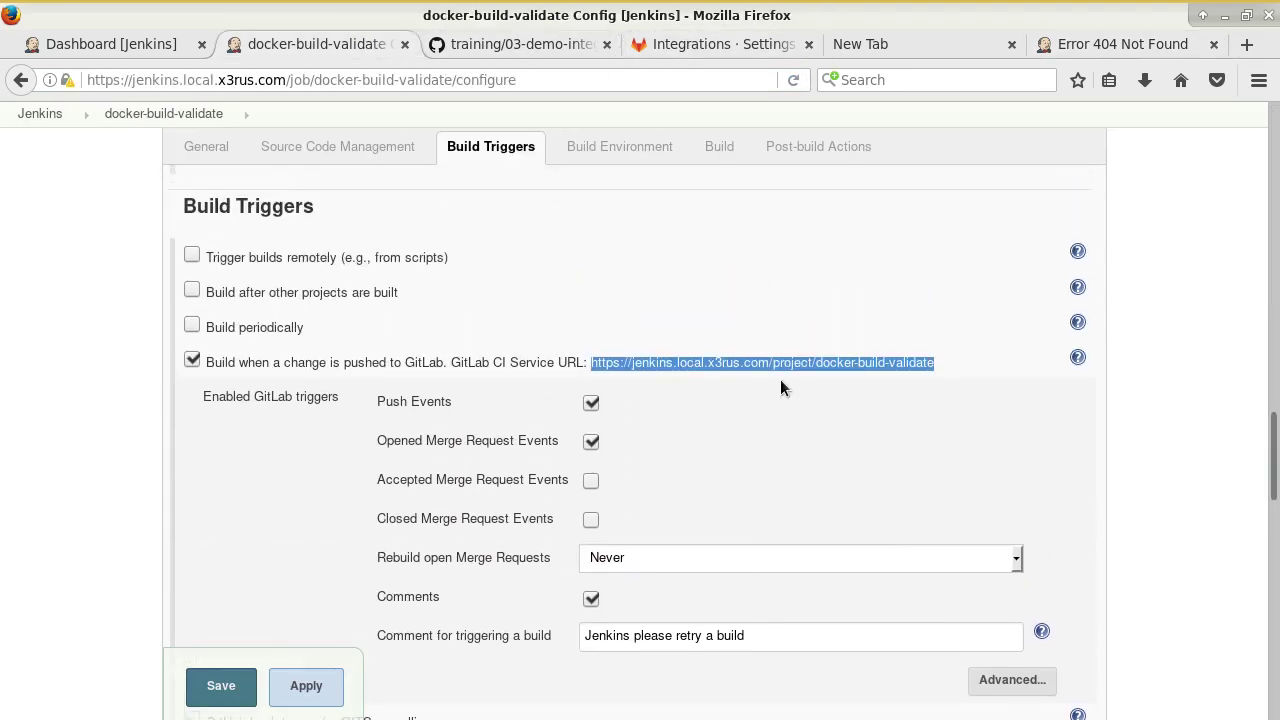
{"action": "left_click", "coordinate": [742, 374]}
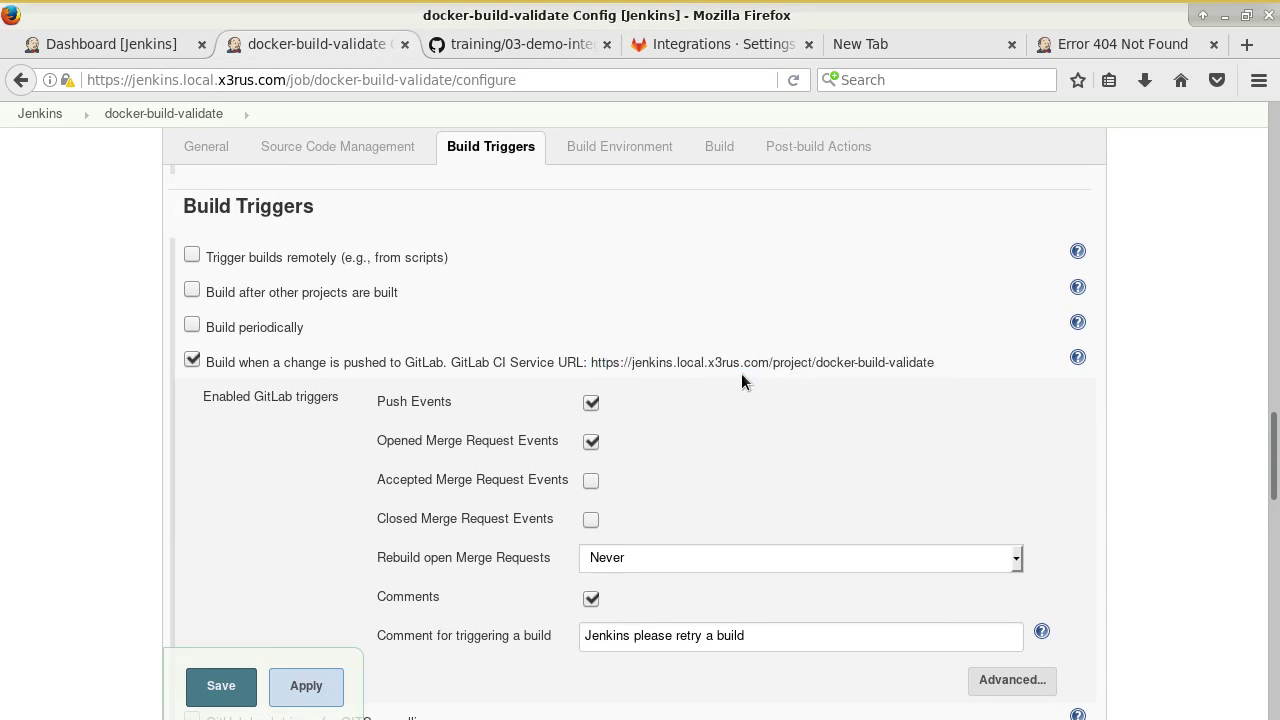
{"action": "scroll", "coordinate": [788, 389], "scroll_direction": "down", "scroll_amount": 2}
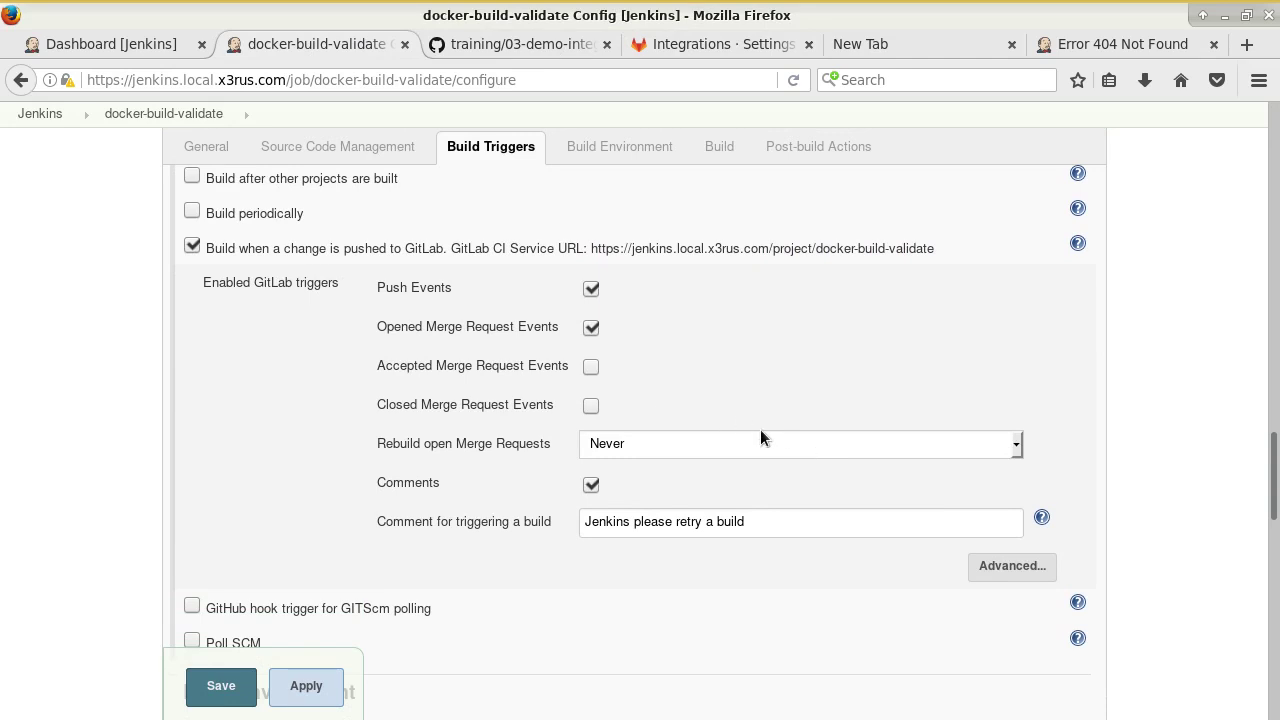
{"action": "scroll", "coordinate": [760, 429], "scroll_direction": "down", "scroll_amount": 1}
{"action": "left_click", "coordinate": [310, 688]}
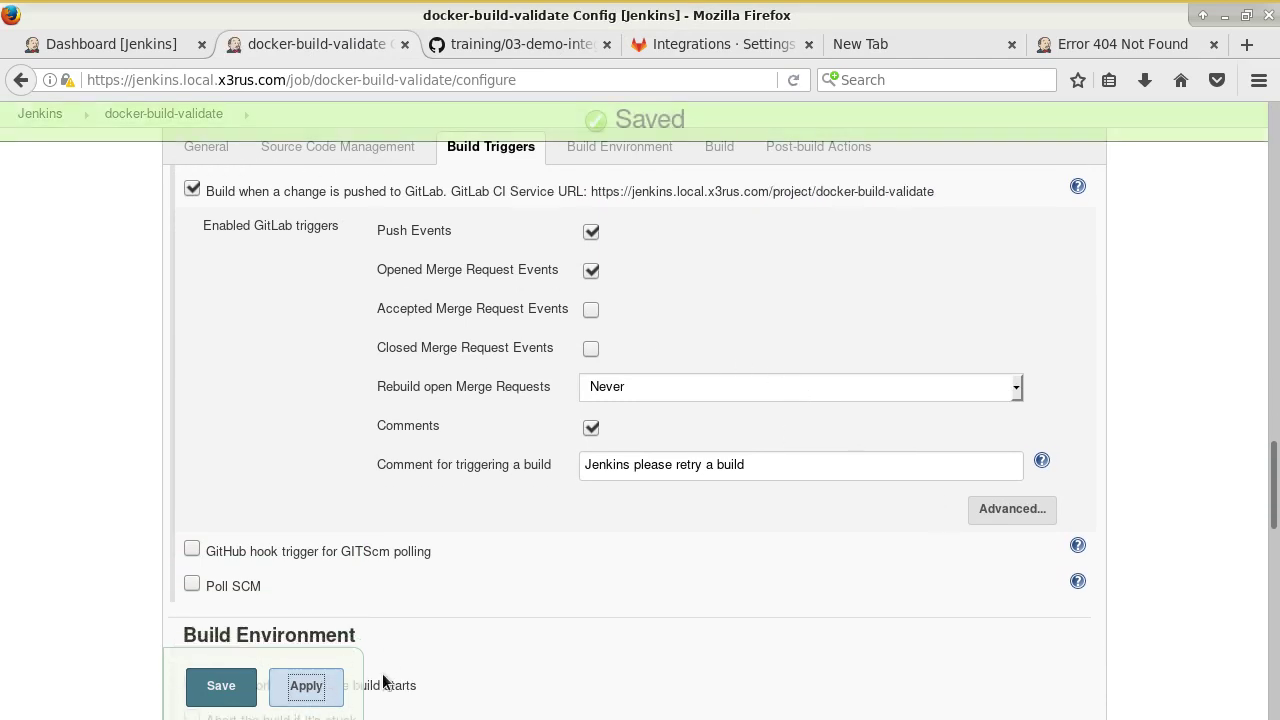
Reload the 172.31.0.5:8080 project URL, still getting HTTP 404.
{"action": "left_click", "coordinate": [1117, 40]}
{"action": "left_click", "coordinate": [551, 82]}
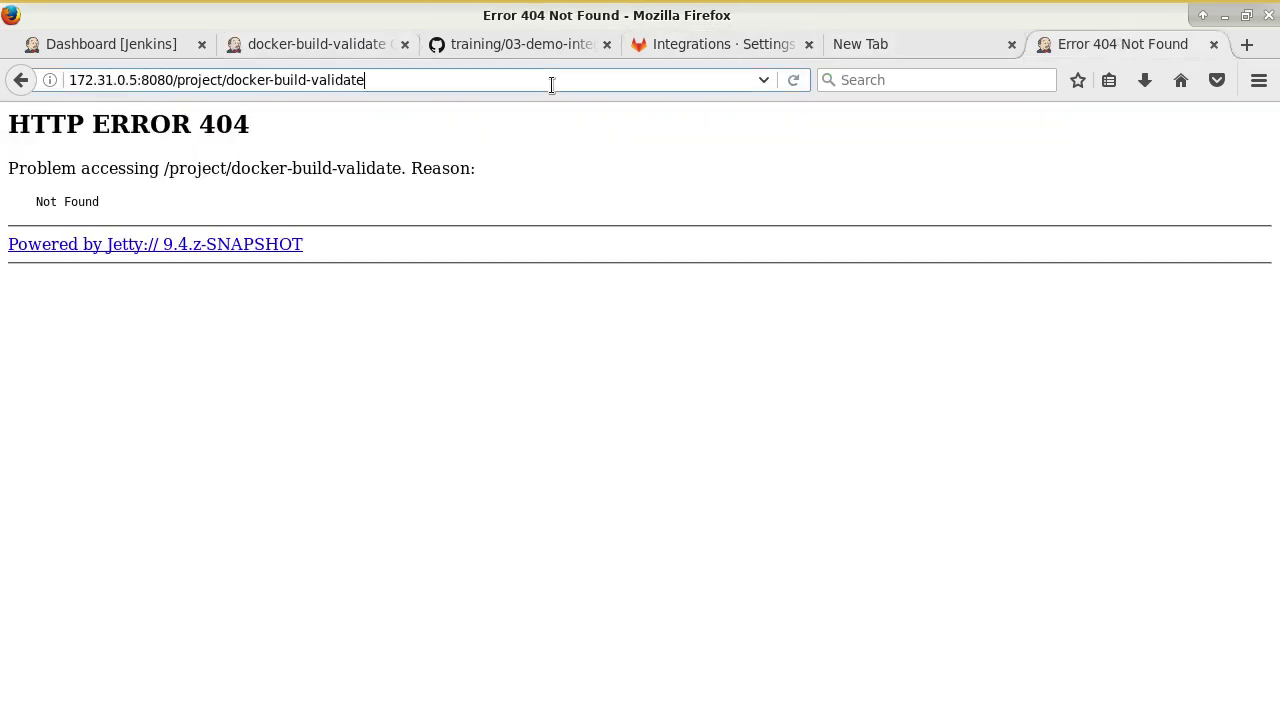
{"action": "key", "text": "Return"}
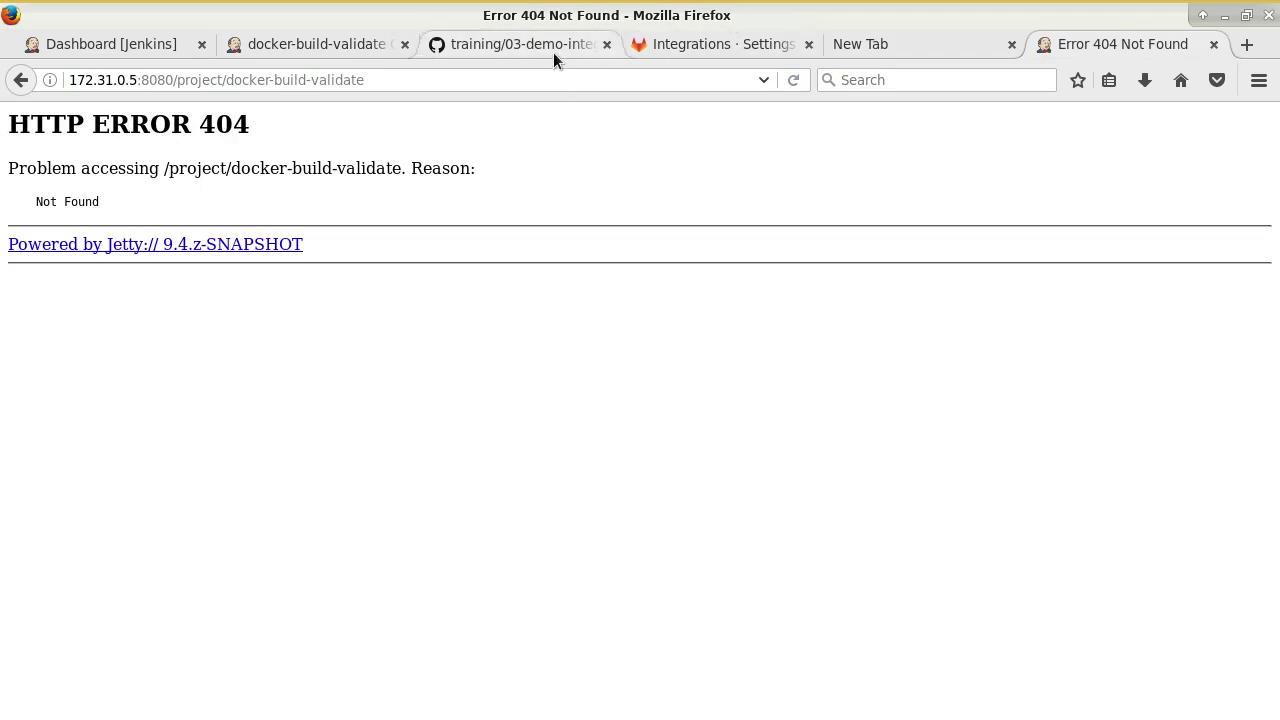
Read the tutorial's wrong-URL explanation and GitLab Integrations screenshot, then return to the job config.
{"action": "left_click", "coordinate": [553, 50]}
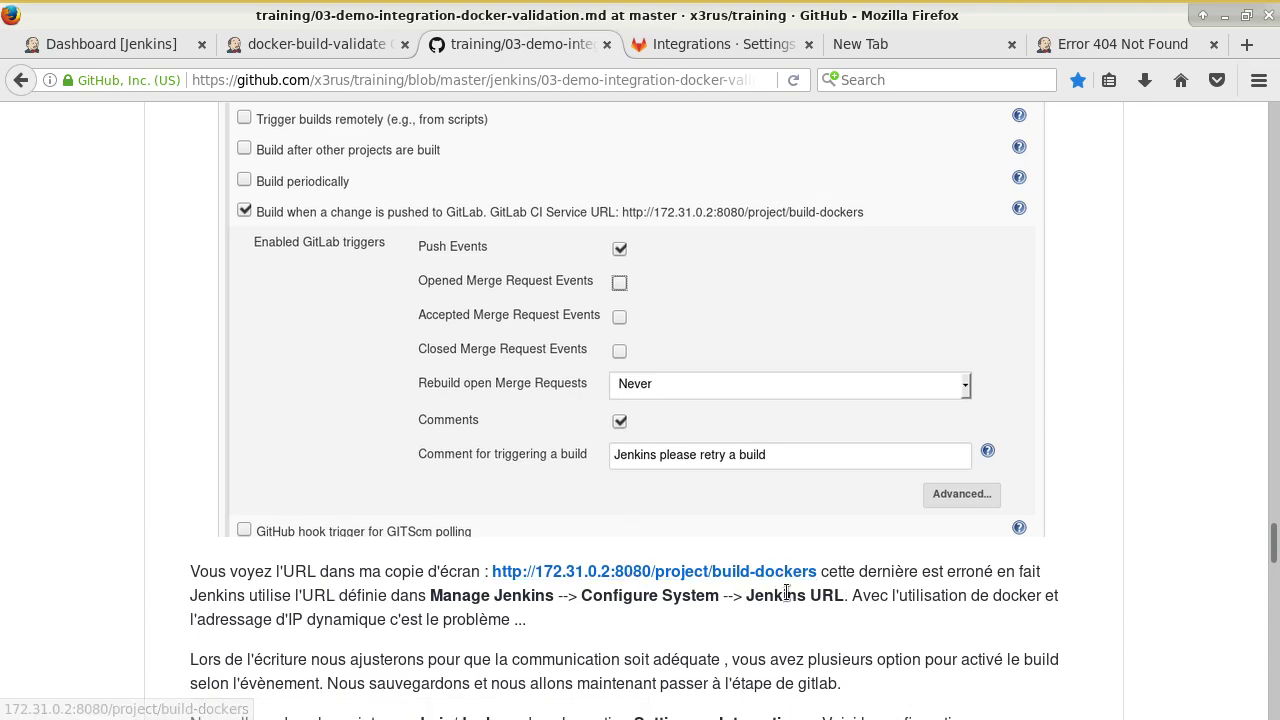
{"action": "scroll", "coordinate": [788, 592], "scroll_direction": "down", "scroll_amount": 3}
{"action": "scroll", "coordinate": [790, 590], "scroll_direction": "down", "scroll_amount": 3}
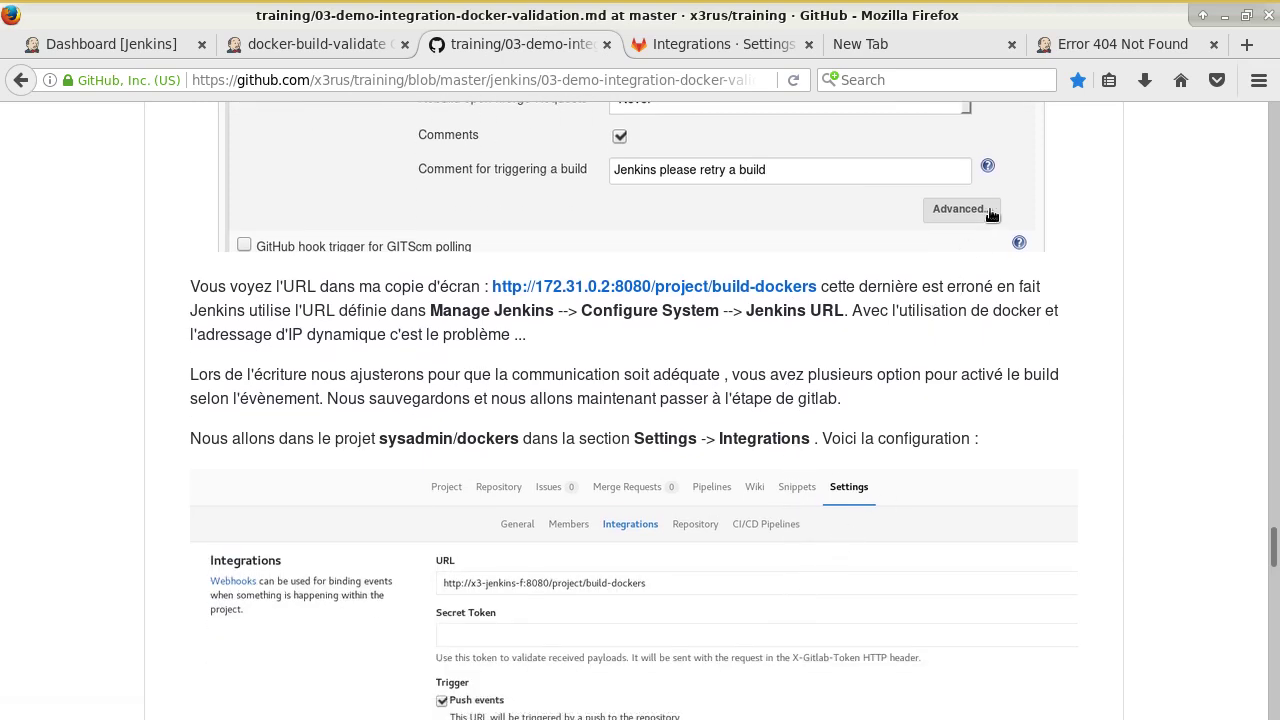
{"action": "left_click", "coordinate": [345, 44]}
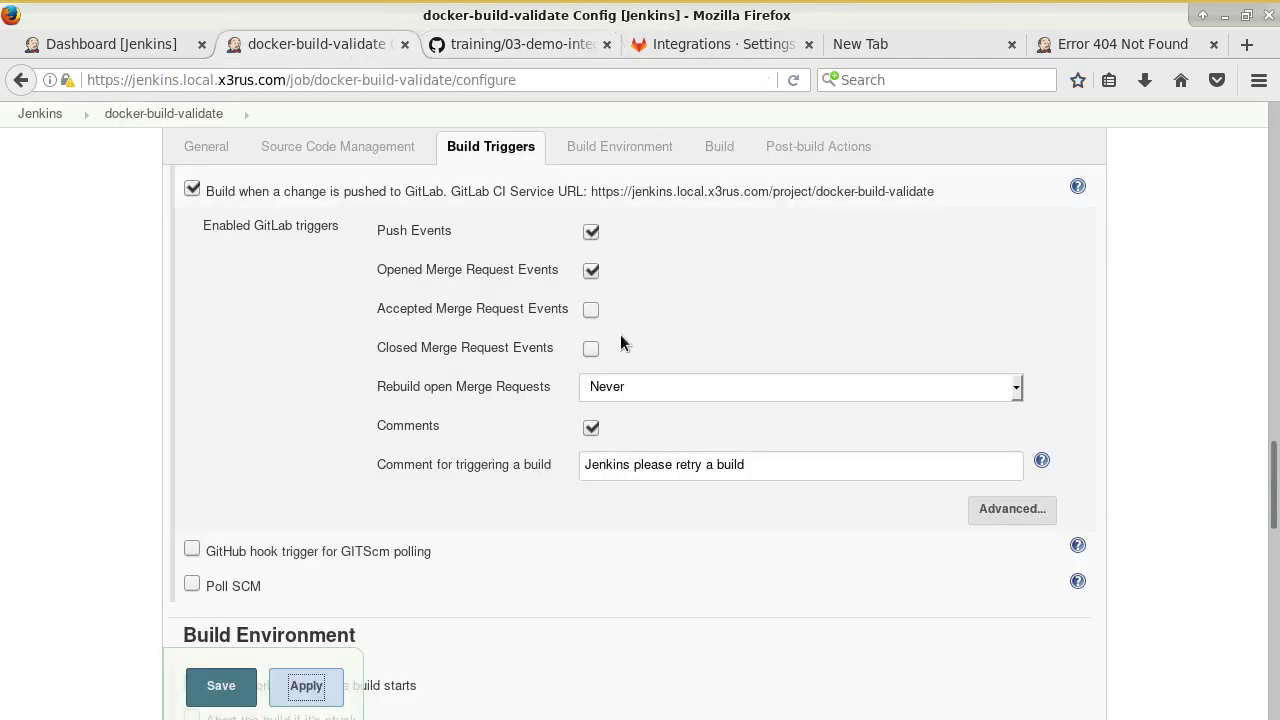
Expand the GitLab trigger's Advanced options to see ci-skip, allowed branches and secret token.
{"action": "scroll", "coordinate": [626, 340], "scroll_direction": "up", "scroll_amount": 3}
{"action": "scroll", "coordinate": [627, 342], "scroll_direction": "up", "scroll_amount": 1}
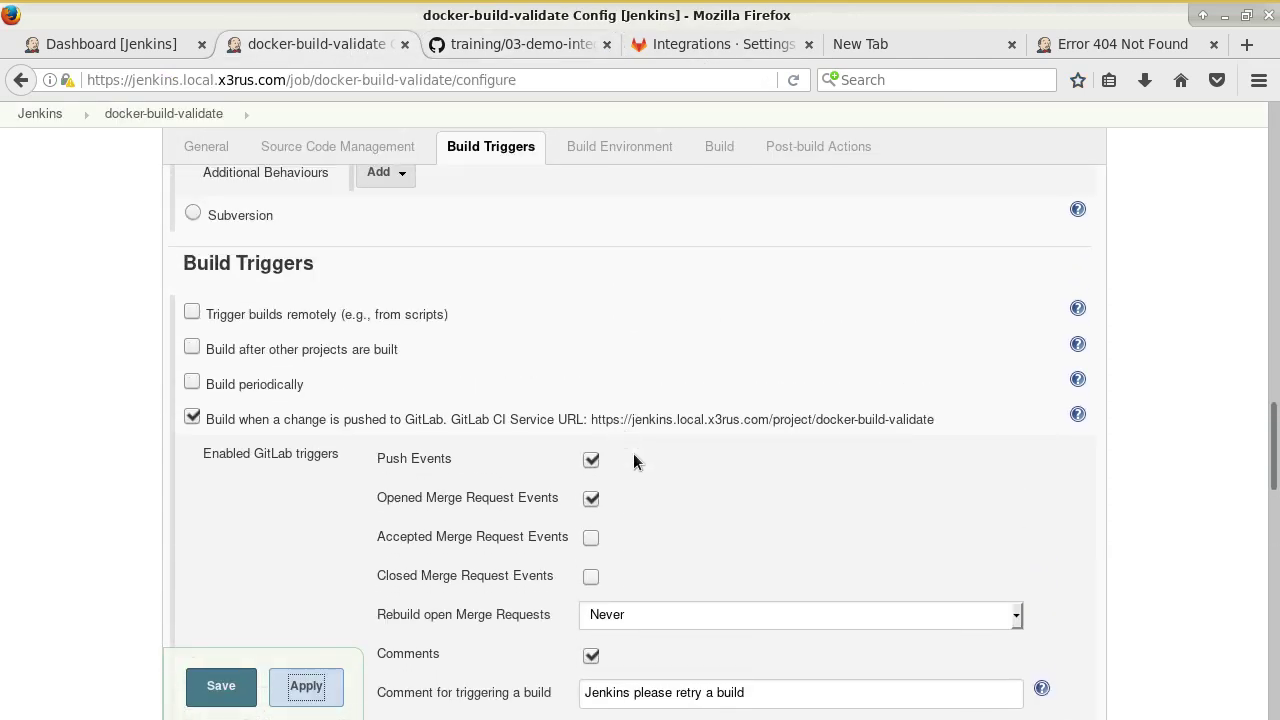
{"action": "scroll", "coordinate": [638, 450], "scroll_direction": "down", "scroll_amount": 4}
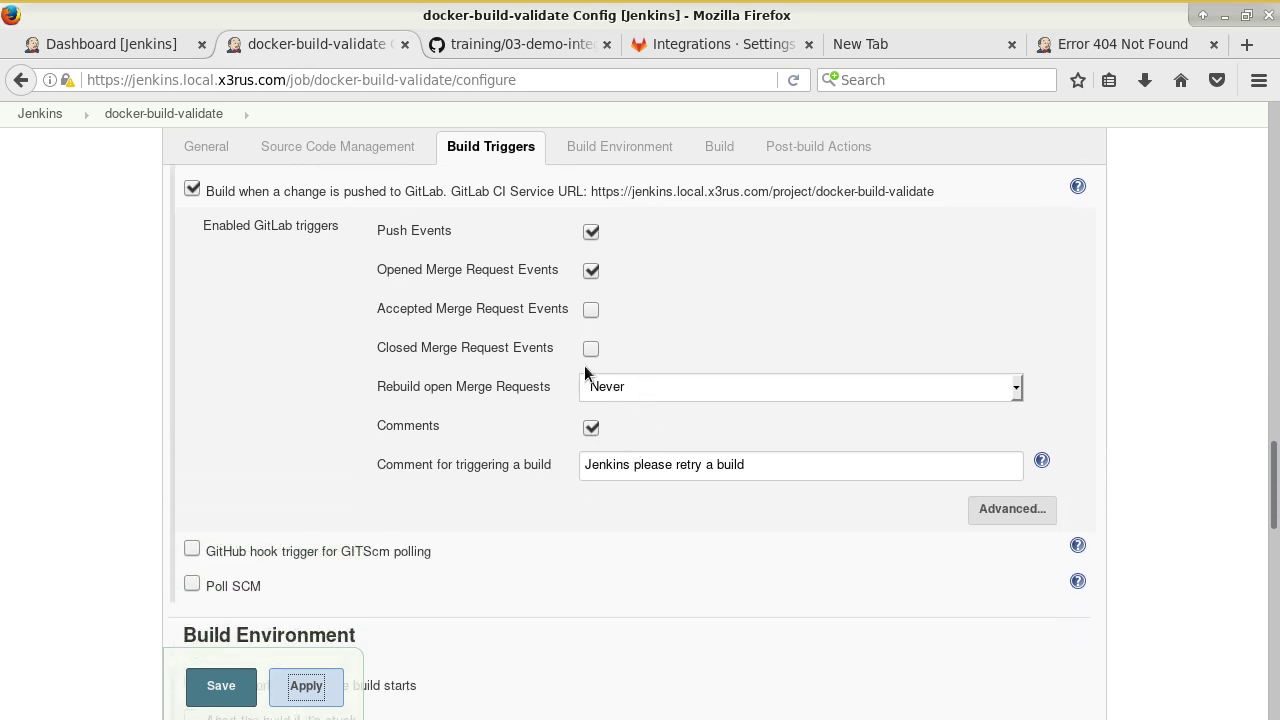
{"action": "left_click", "coordinate": [1012, 508]}
{"action": "scroll", "coordinate": [913, 516], "scroll_direction": "down", "scroll_amount": 5}
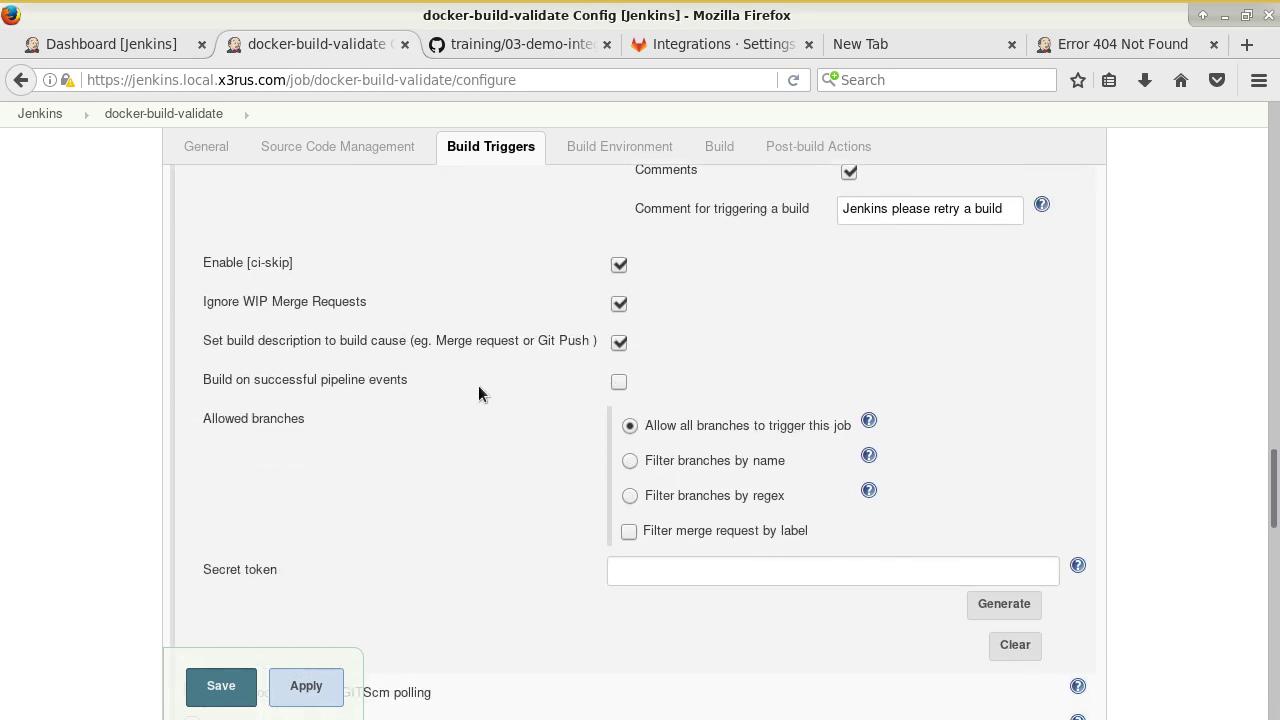
{"action": "scroll", "coordinate": [465, 497], "scroll_direction": "down", "scroll_amount": 4}
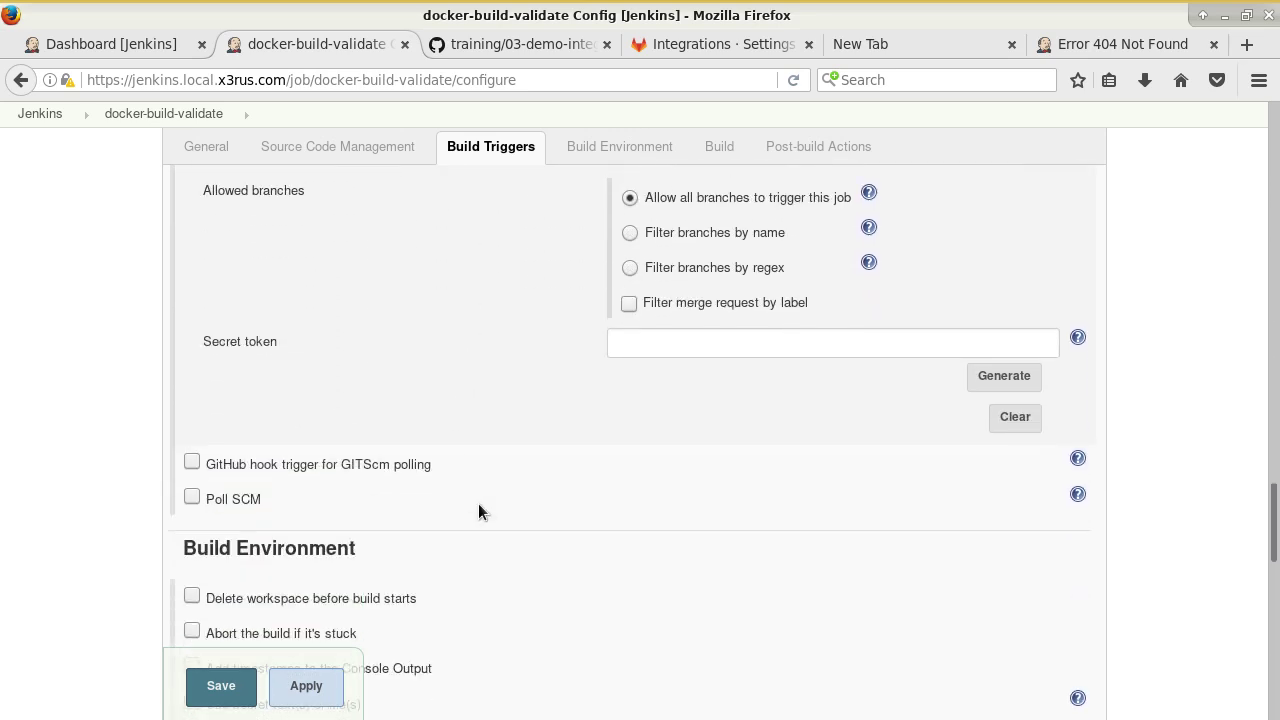
{"action": "scroll", "coordinate": [500, 470], "scroll_direction": "up", "scroll_amount": 1}
{"action": "scroll", "coordinate": [500, 477], "scroll_direction": "up", "scroll_amount": 9}
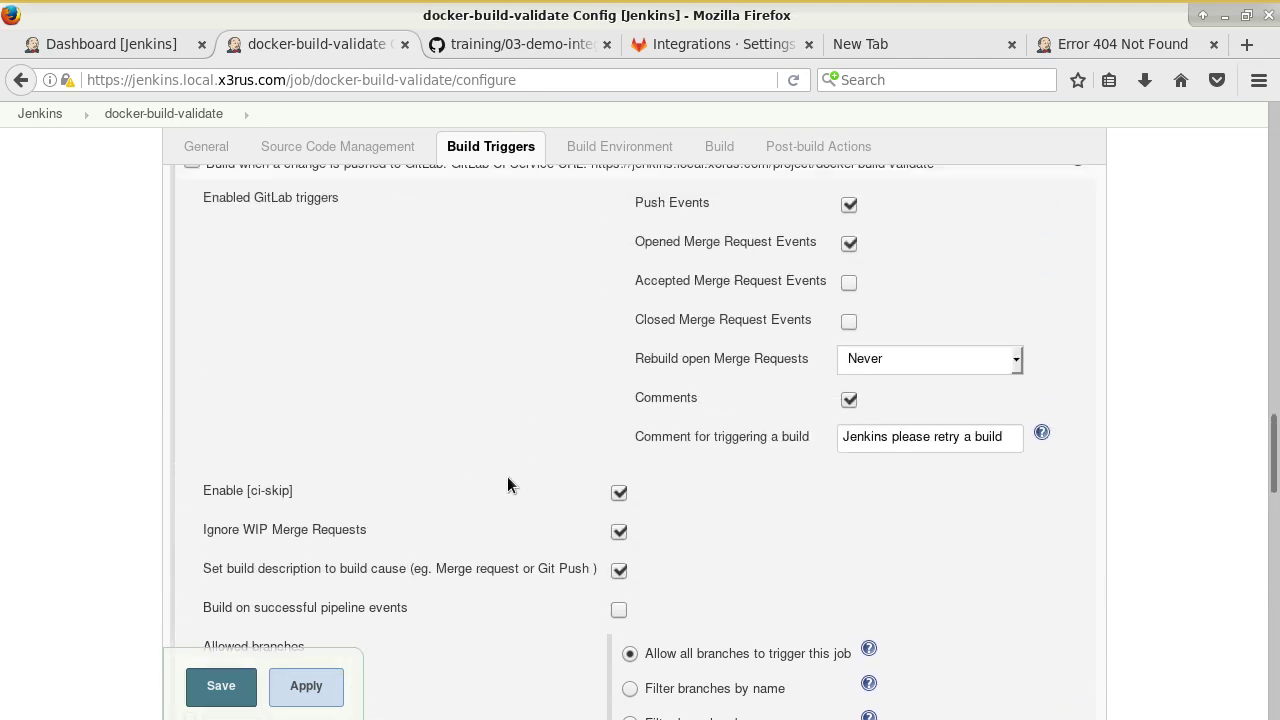
{"action": "scroll", "coordinate": [523, 476], "scroll_direction": "up", "scroll_amount": 4}
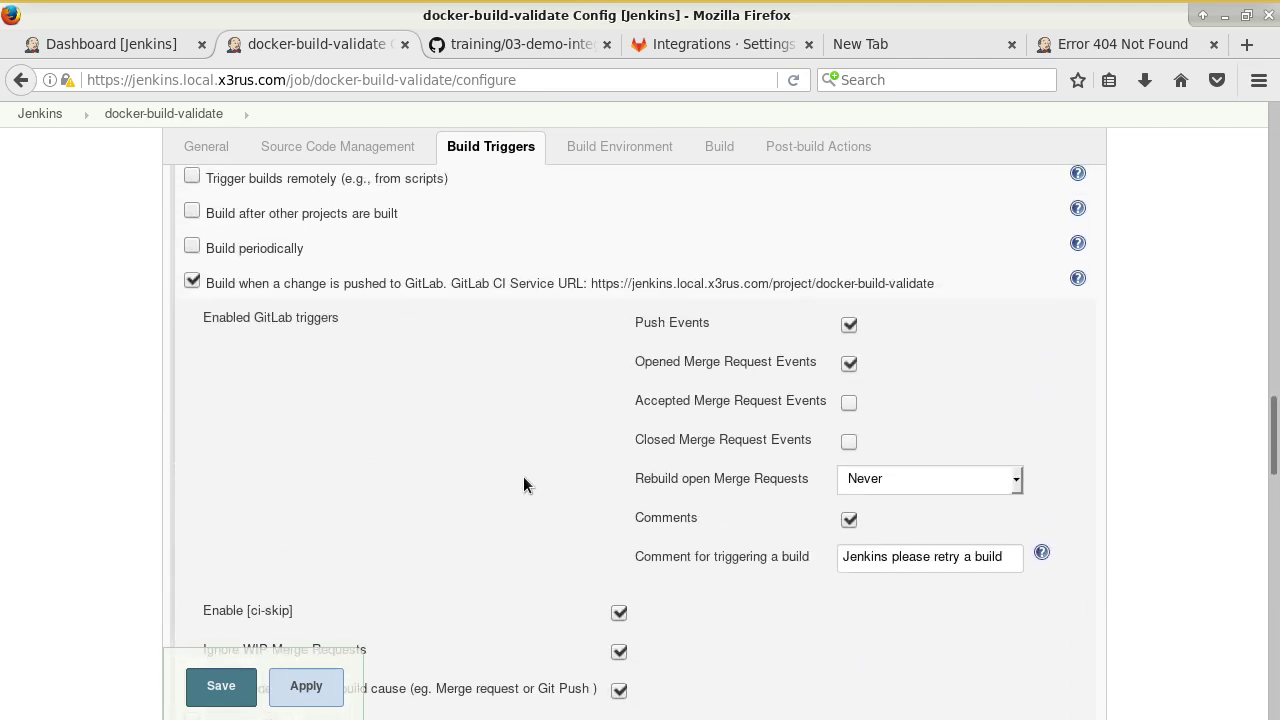
{"action": "scroll", "coordinate": [522, 485], "scroll_direction": "up", "scroll_amount": 1}
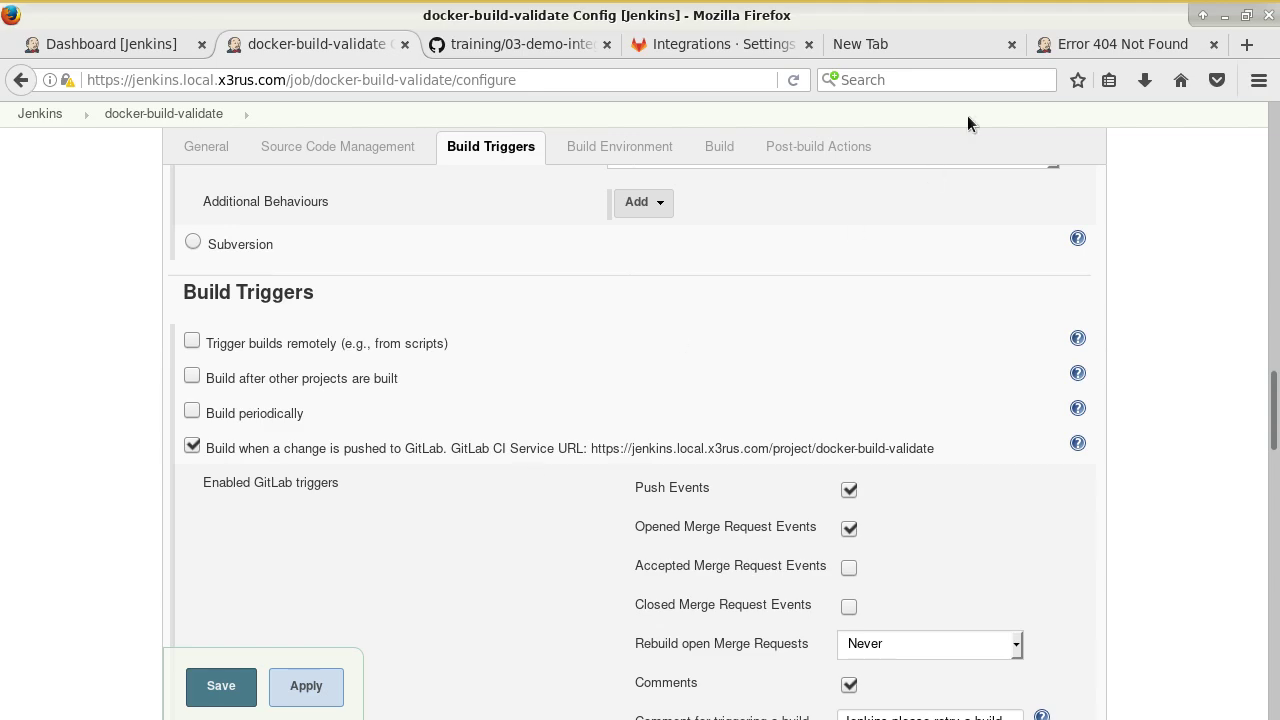
{"action": "left_click", "coordinate": [739, 42]}
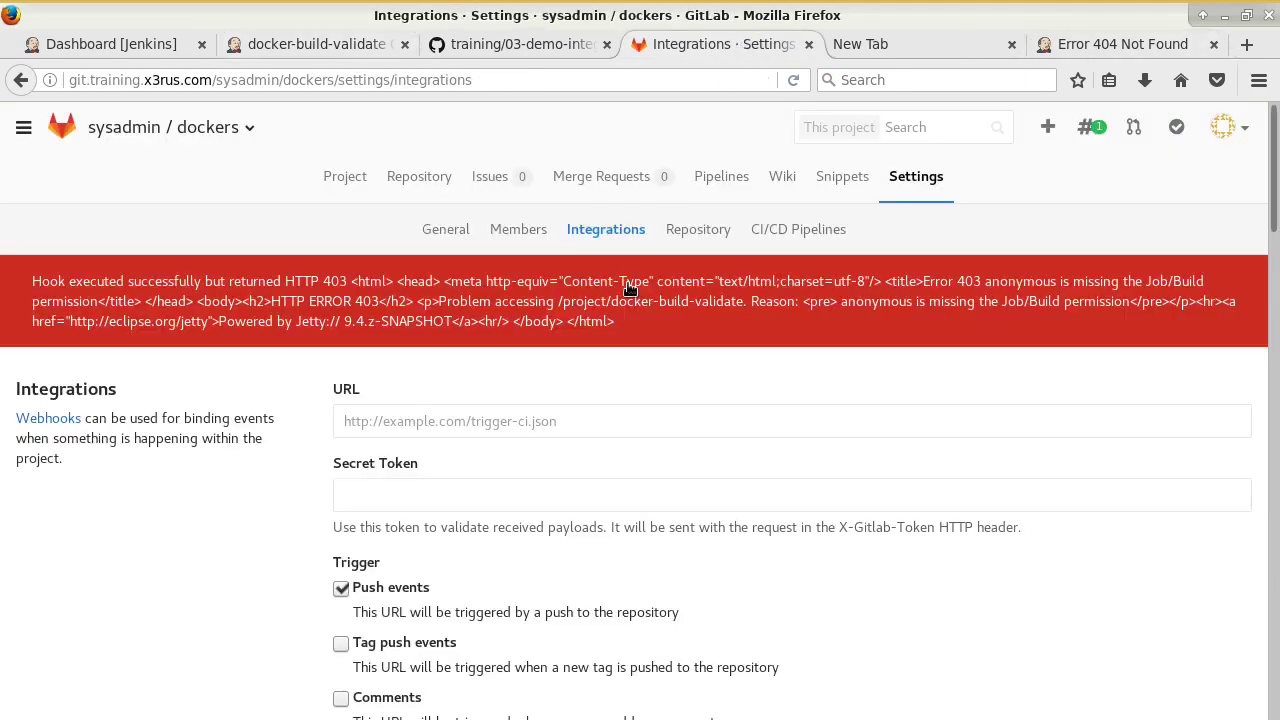
Test the docker-build-validate webhook, getting HTTP 403 for anonymous lacking Job/Build permission.
{"action": "scroll", "coordinate": [929, 440], "scroll_direction": "down", "scroll_amount": 15}
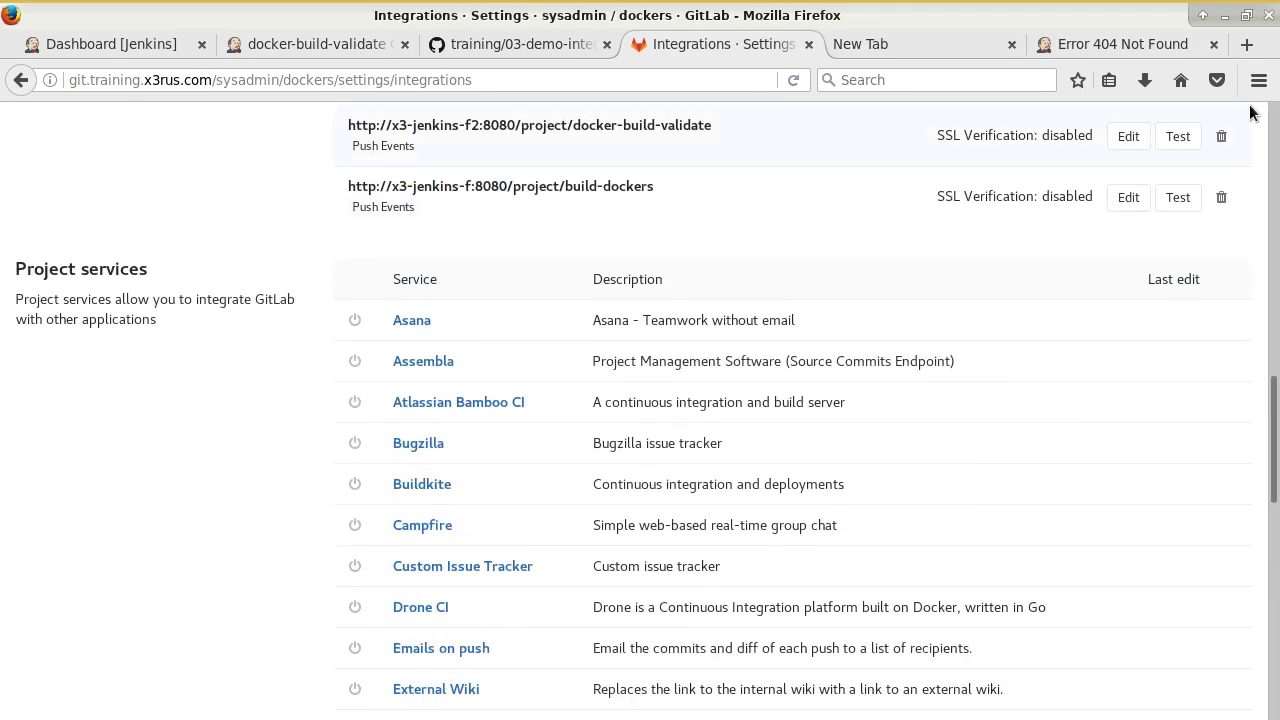
{"action": "left_click", "coordinate": [1179, 137]}
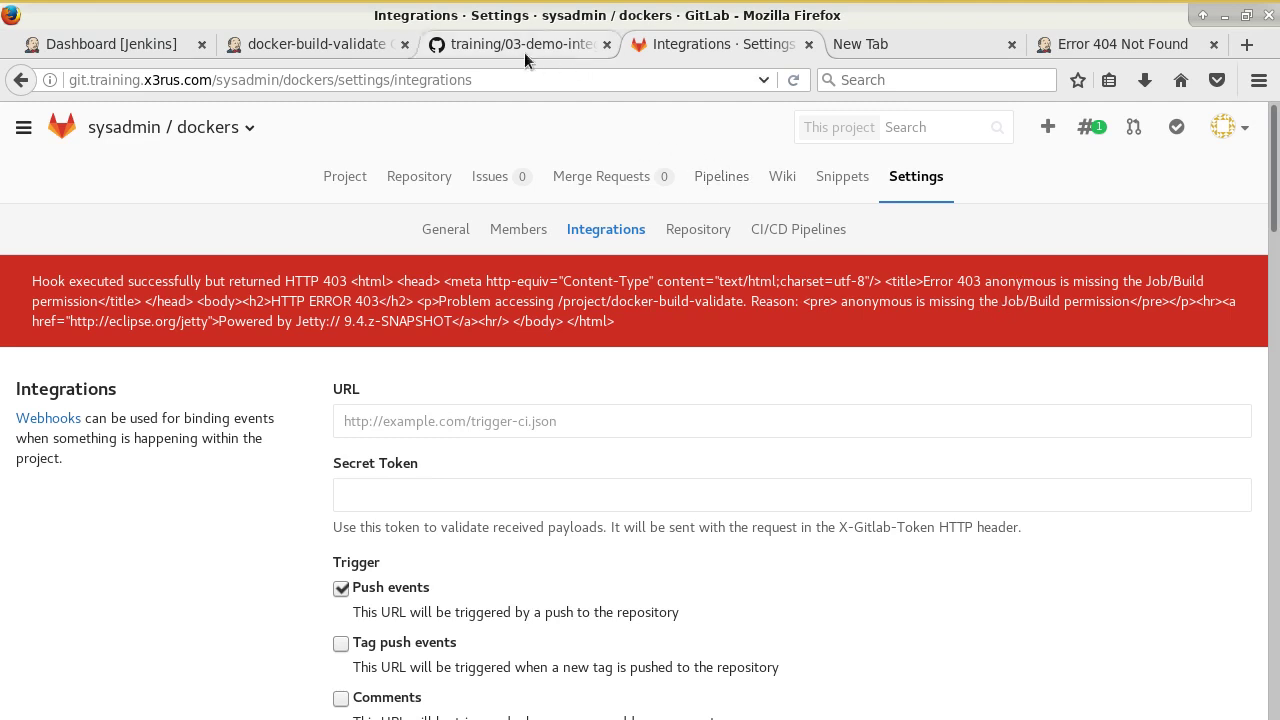
{"action": "left_click", "coordinate": [370, 48]}
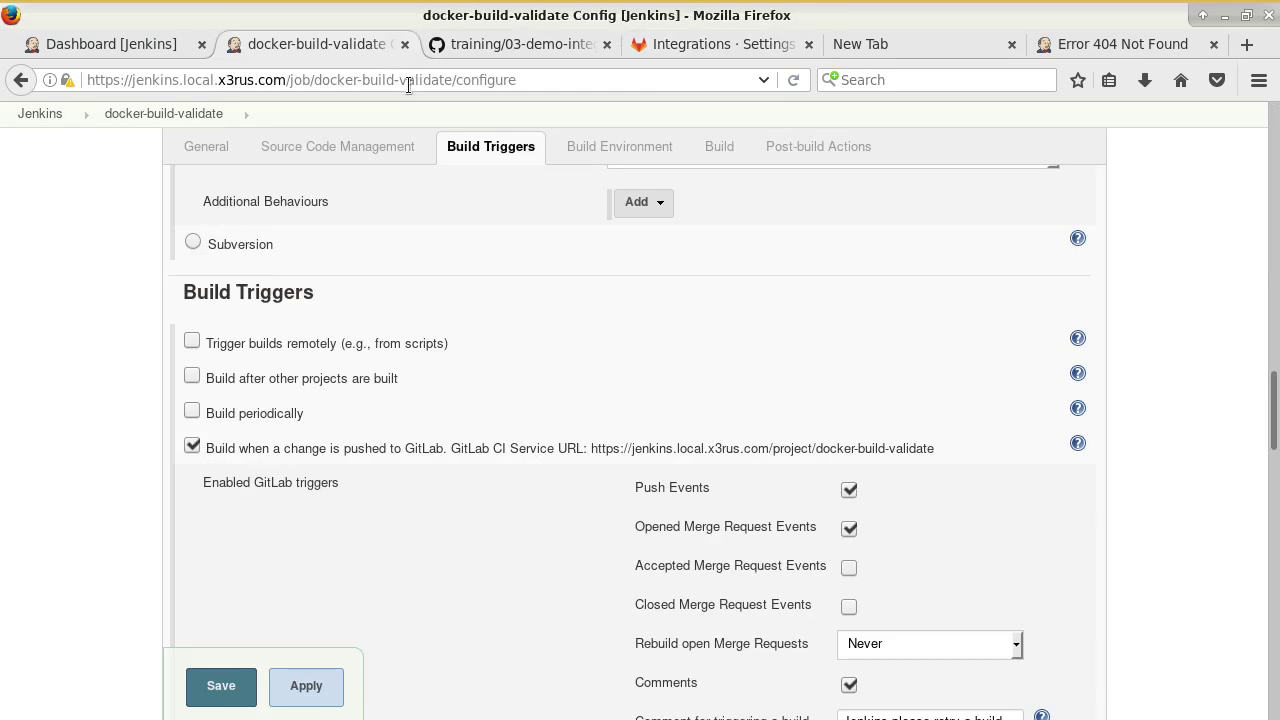
Go from the Jenkins dashboard to Manage Jenkins > Configure Global Security.
{"action": "middle_click", "coordinate": [48, 116]}
{"action": "left_click", "coordinate": [430, 46]}
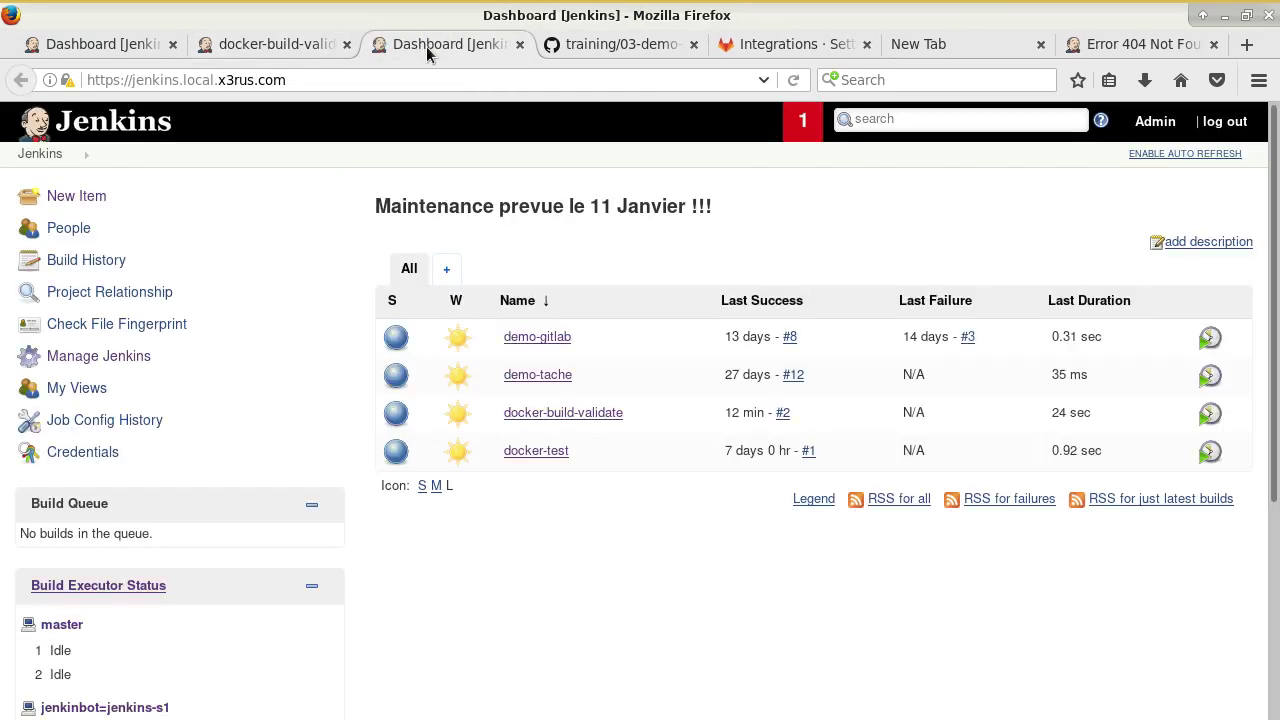
{"action": "left_click", "coordinate": [128, 362]}
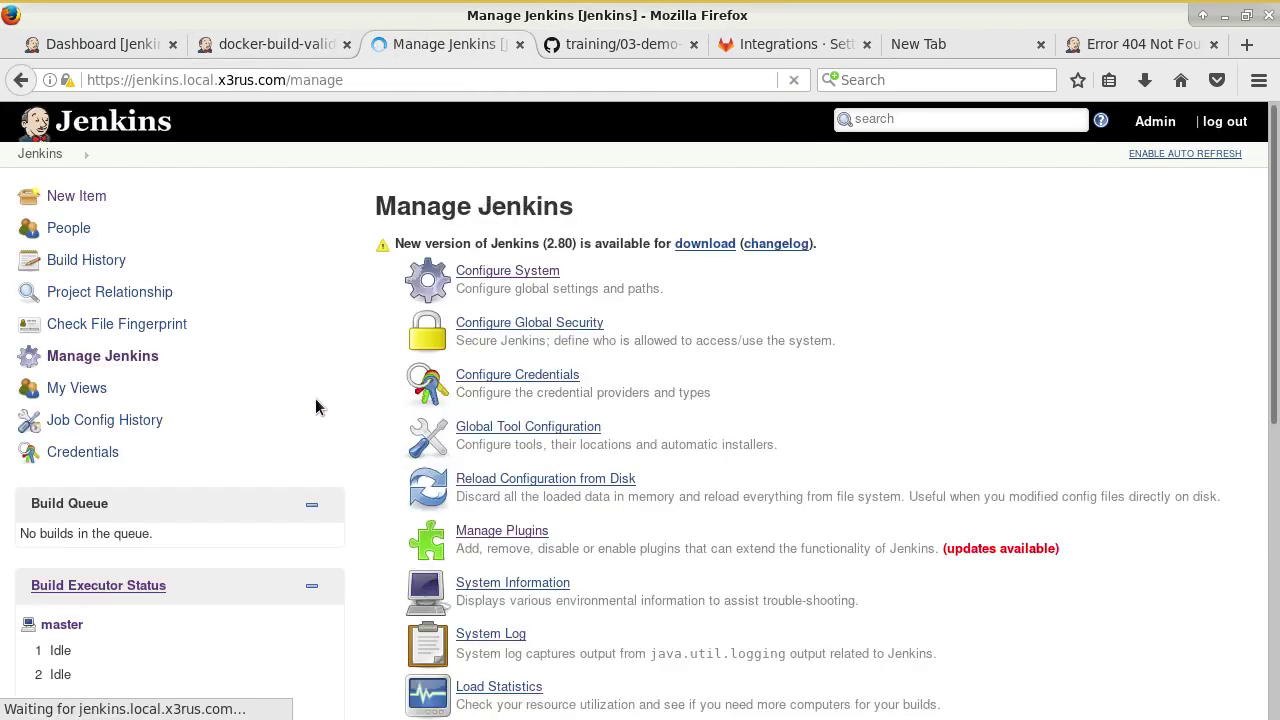
{"action": "scroll", "coordinate": [587, 385], "scroll_direction": "down", "scroll_amount": 3}
{"action": "scroll", "coordinate": [587, 360], "scroll_direction": "up", "scroll_amount": 3}
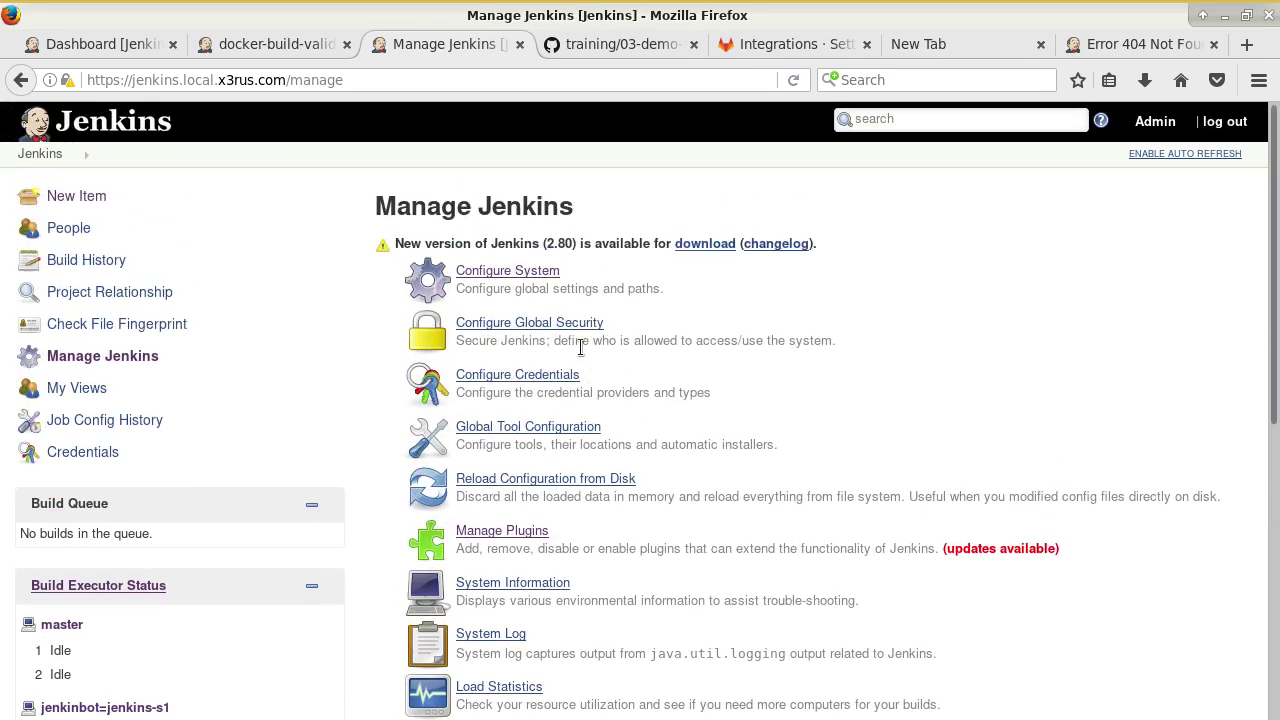
{"action": "left_click", "coordinate": [534, 323]}
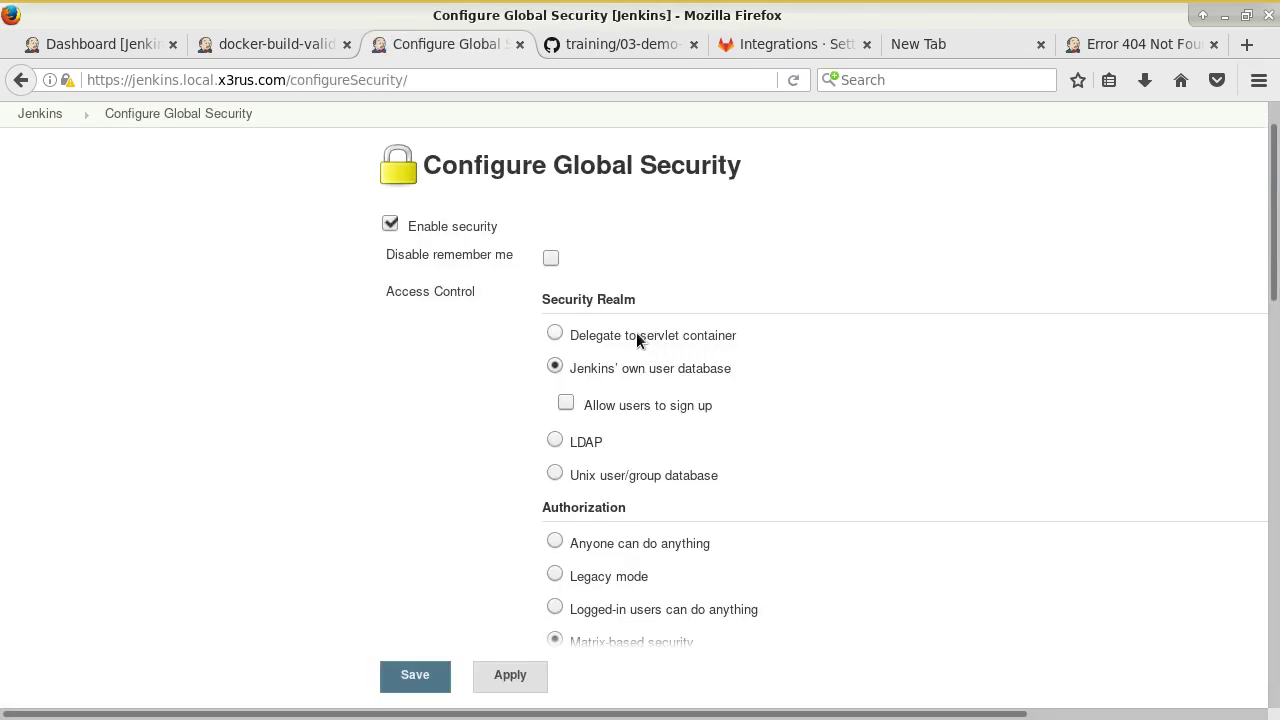
In the permission matrix, grant Anonymous Job/Build, remove Agent/Build, and save.
{"action": "scroll", "coordinate": [636, 332], "scroll_direction": "down", "scroll_amount": 6}
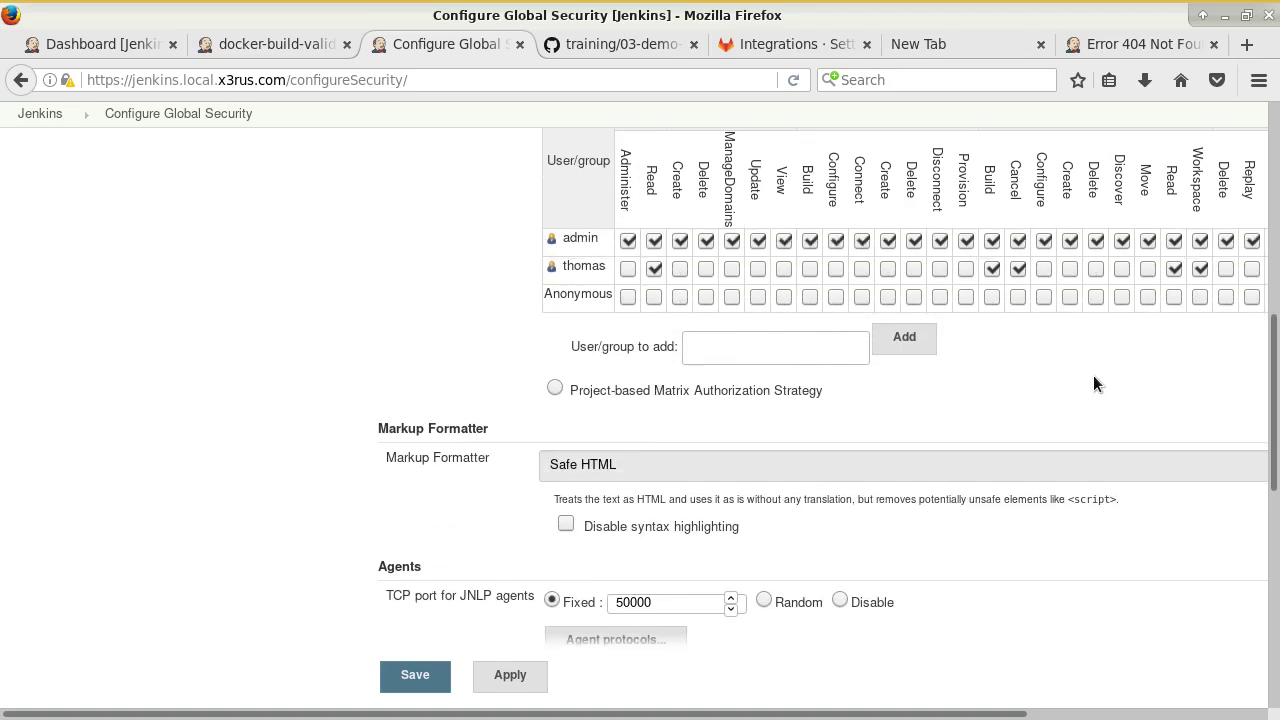
{"action": "scroll", "coordinate": [754, 713], "scroll_direction": "right", "scroll_amount": 4}
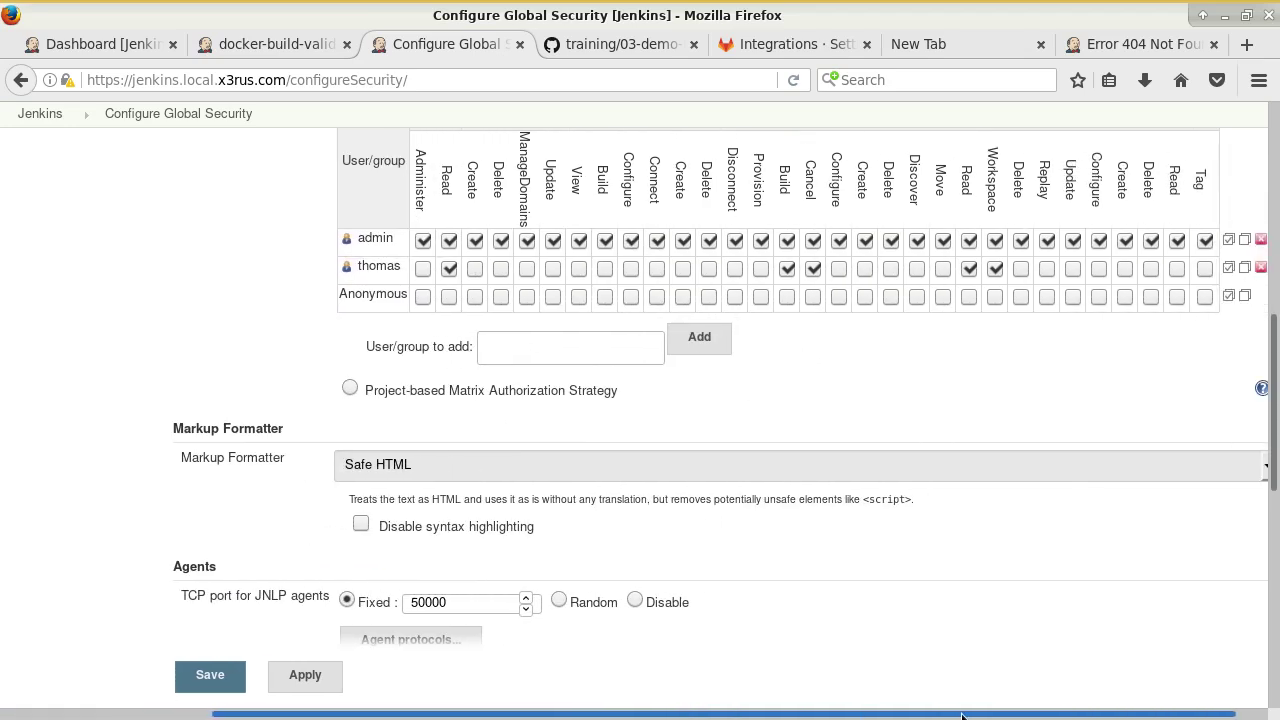
{"action": "scroll", "coordinate": [1084, 413], "scroll_direction": "up", "scroll_amount": 3}
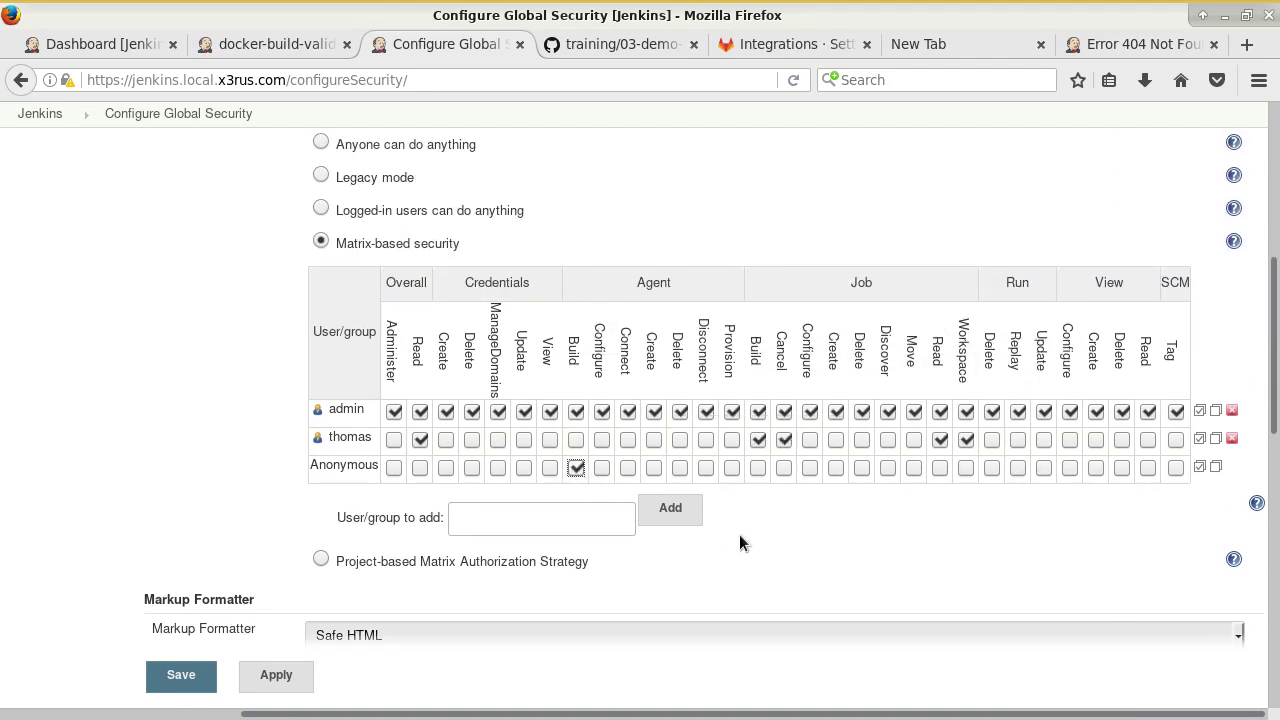
{"action": "left_click", "coordinate": [758, 468]}
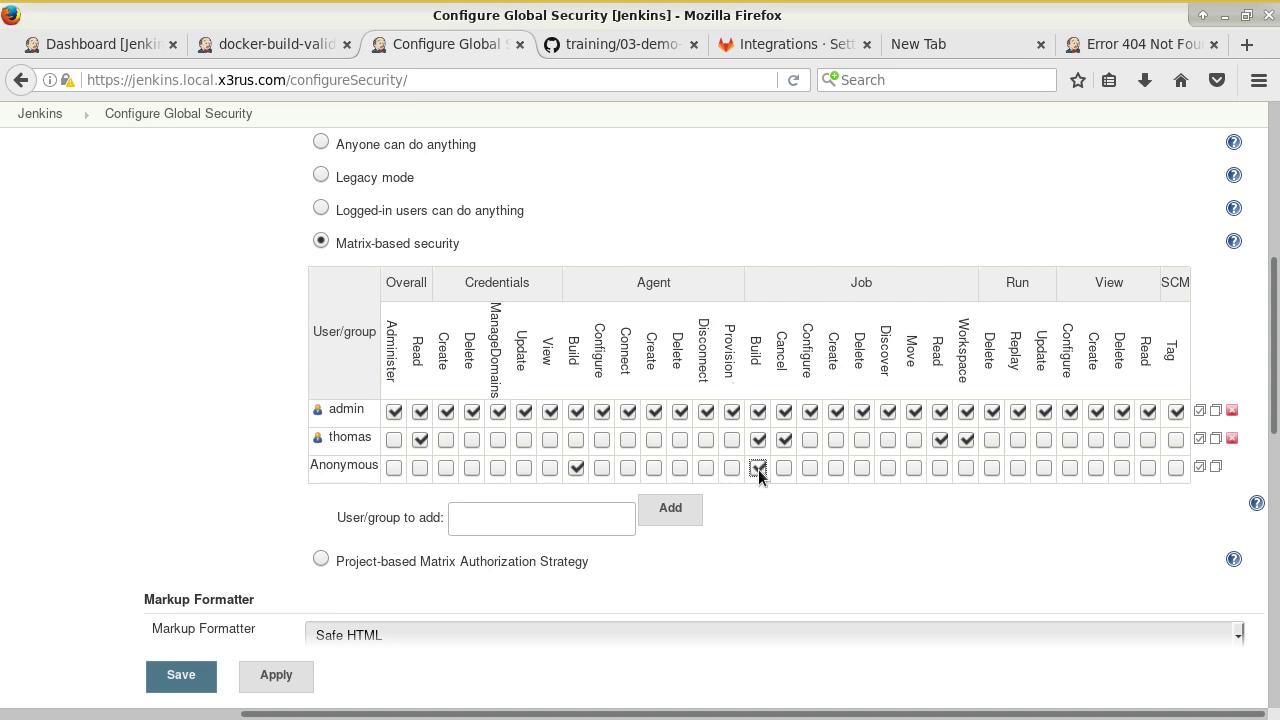
{"action": "left_click", "coordinate": [576, 468]}
{"action": "left_click", "coordinate": [183, 677]}
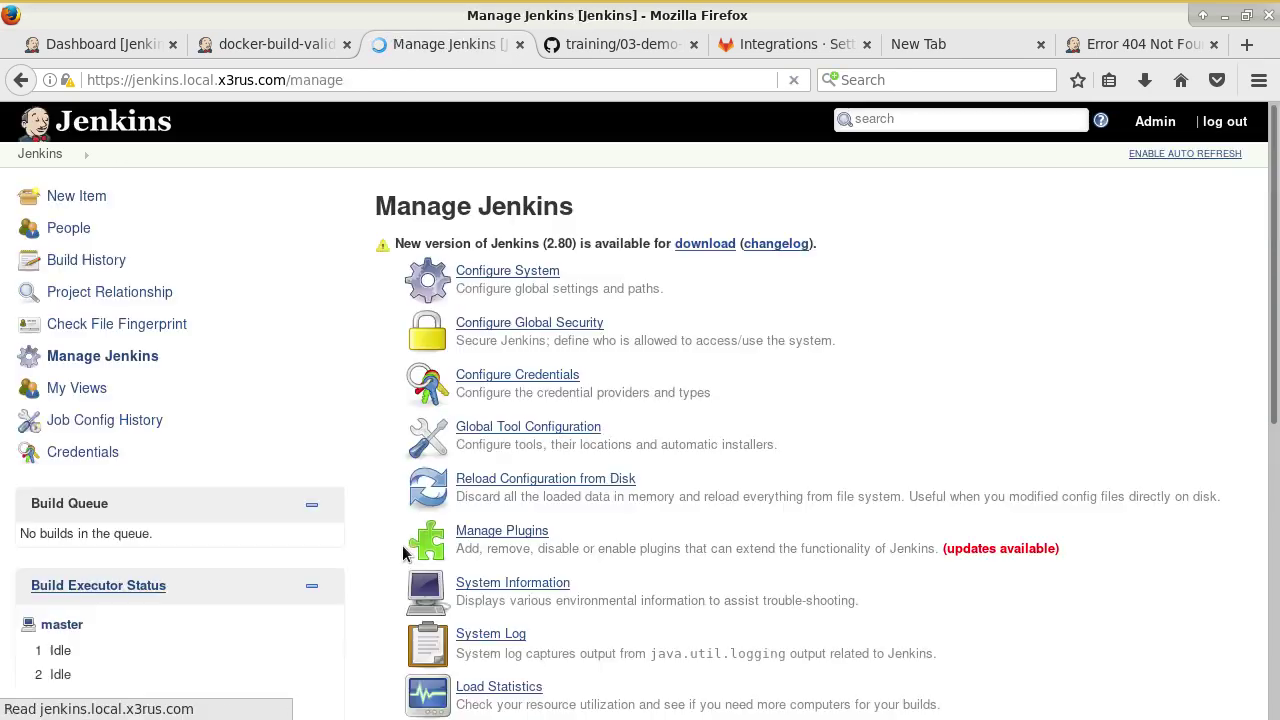
Re-test the docker-build-validate webhook in GitLab, now returning HTTP 200.
{"action": "left_click", "coordinate": [795, 44]}
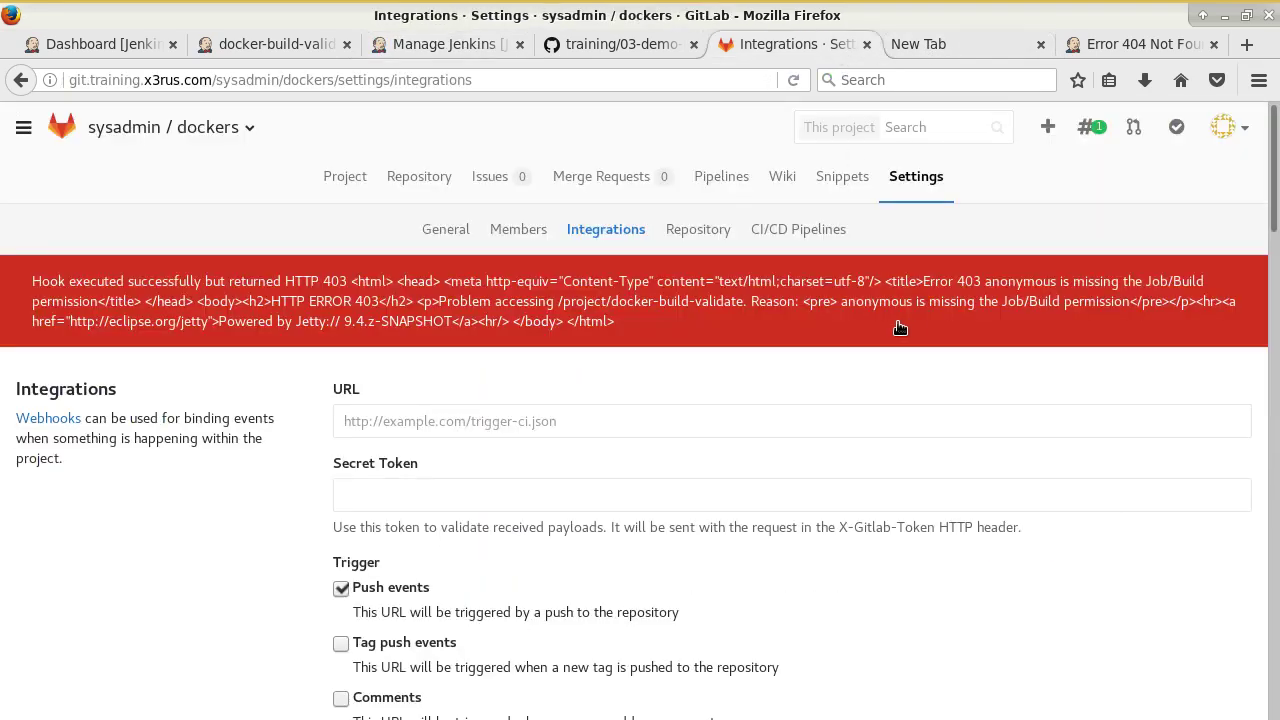
{"action": "scroll", "coordinate": [900, 328], "scroll_direction": "down", "scroll_amount": 10}
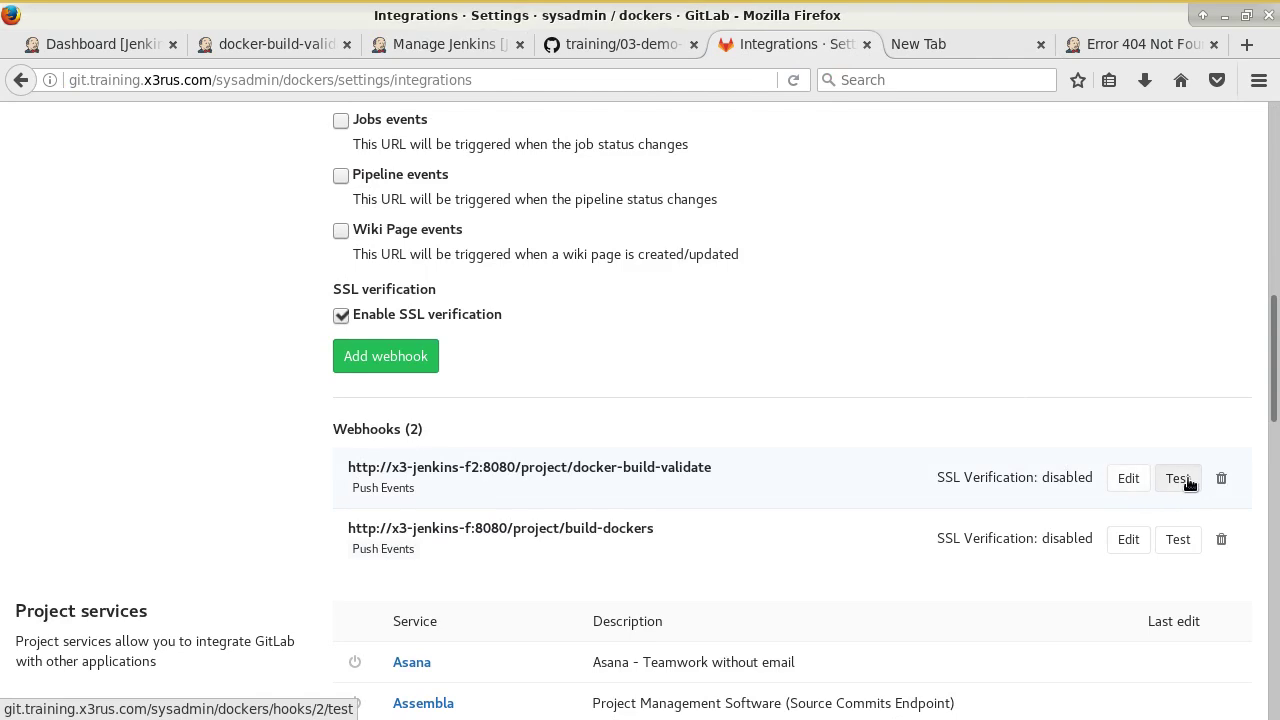
{"action": "left_click", "coordinate": [1180, 478]}
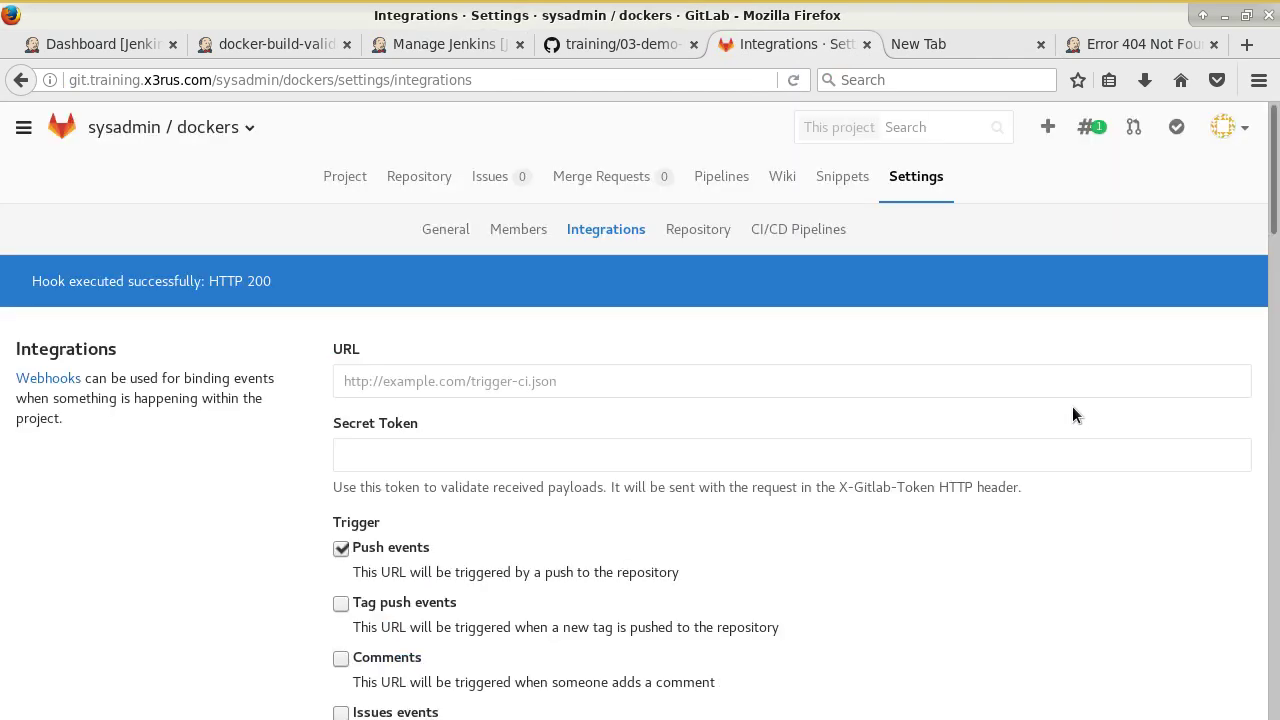
{"action": "left_click", "coordinate": [233, 40]}
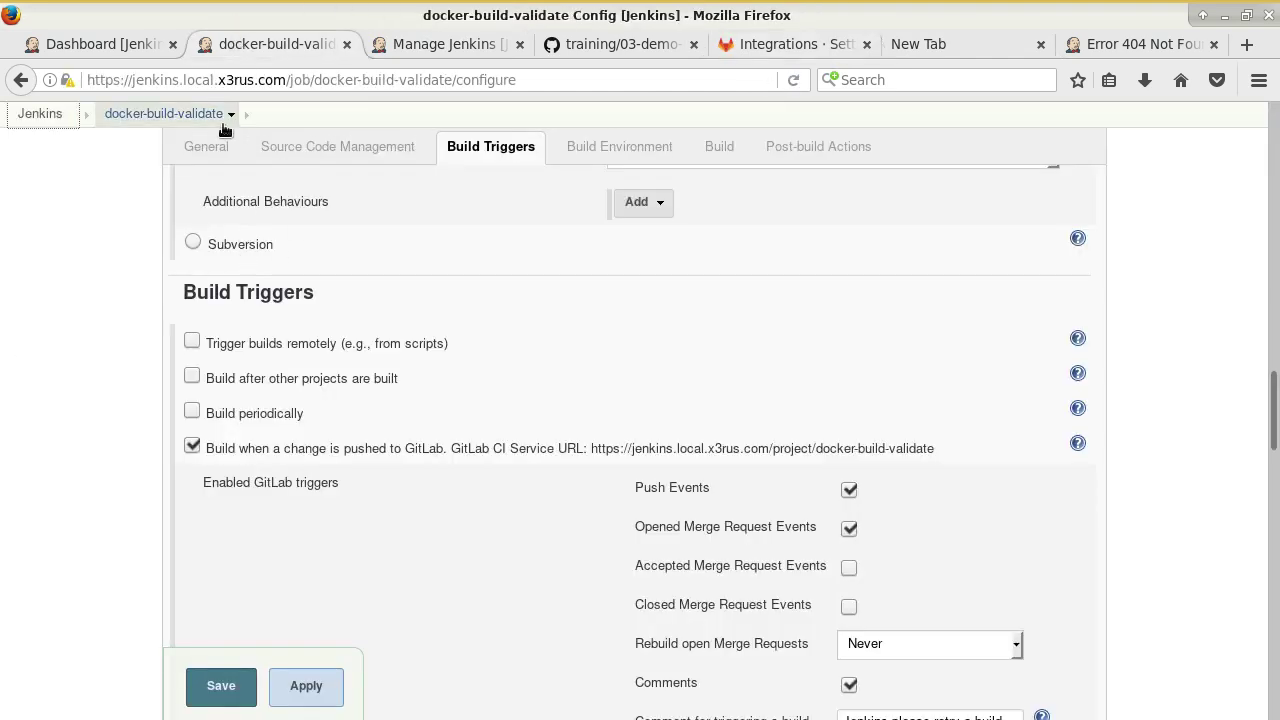
Open build #3's console output and check the git commit, x3-webdav and missing jenkins-build.cfg lines.
{"action": "left_click", "coordinate": [154, 114]}
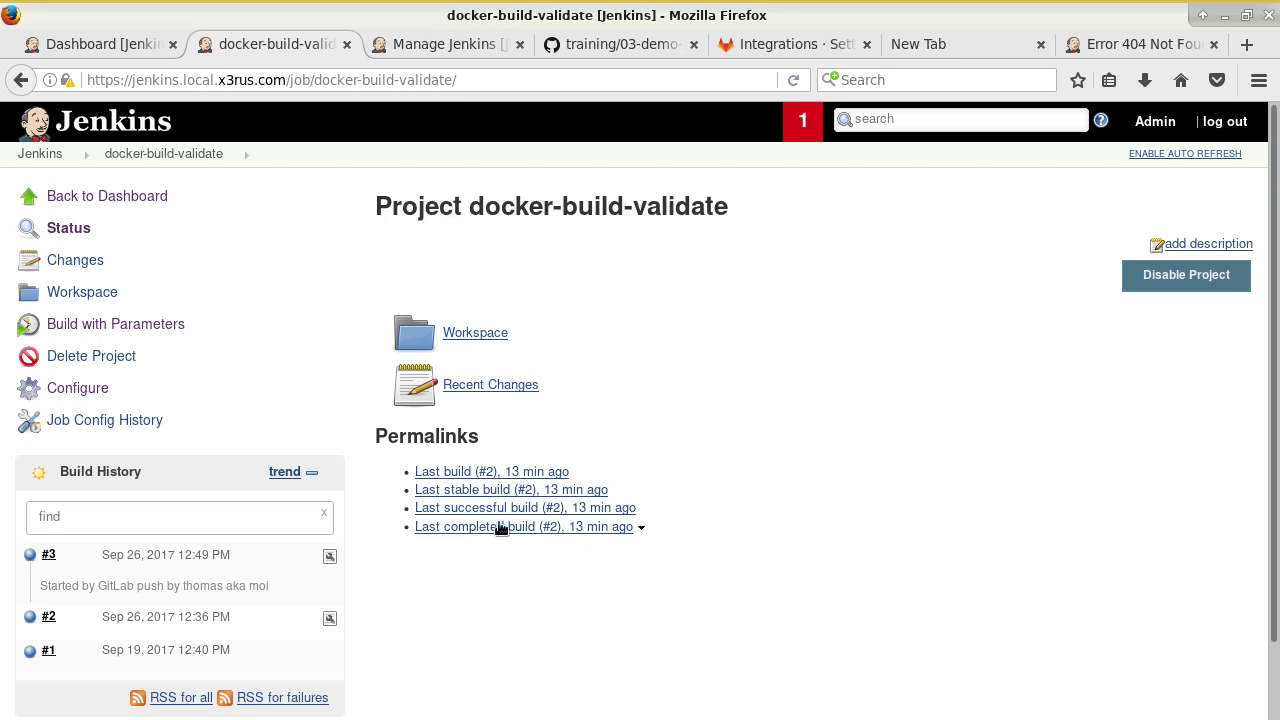
{"action": "left_click", "coordinate": [64, 555]}
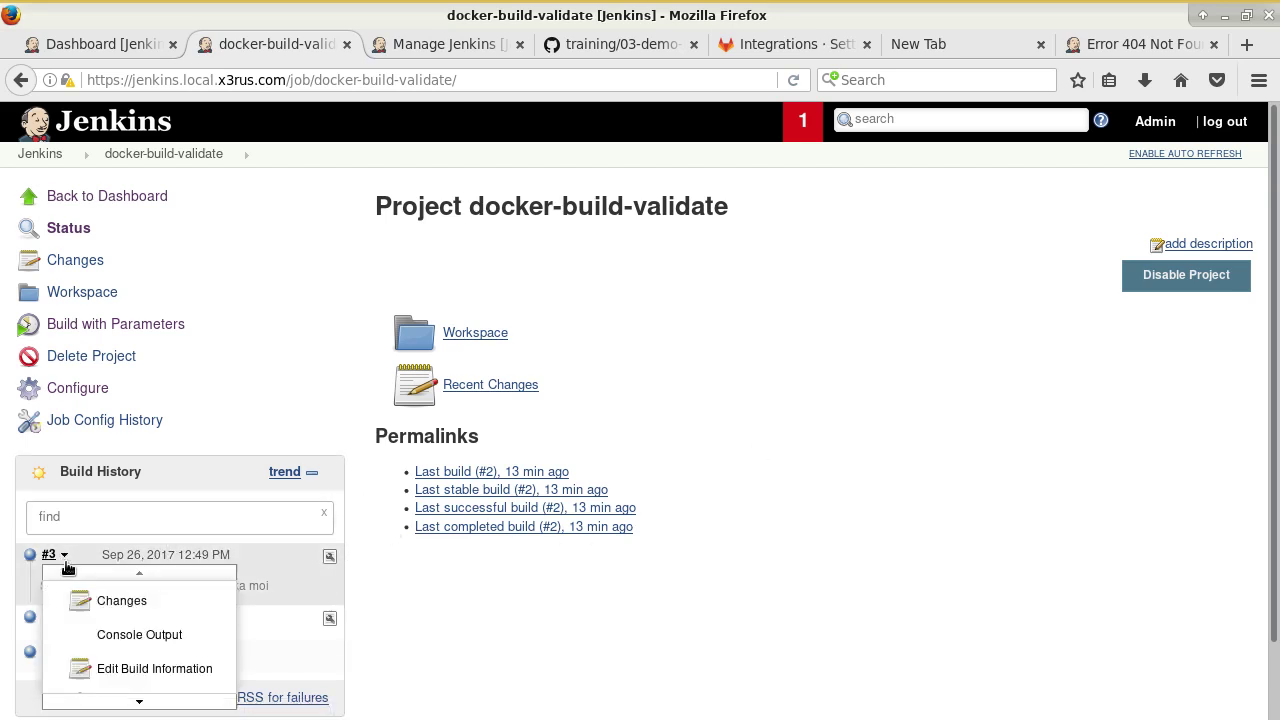
{"action": "left_click", "coordinate": [97, 634]}
{"action": "scroll", "coordinate": [808, 536], "scroll_direction": "down", "scroll_amount": 8}
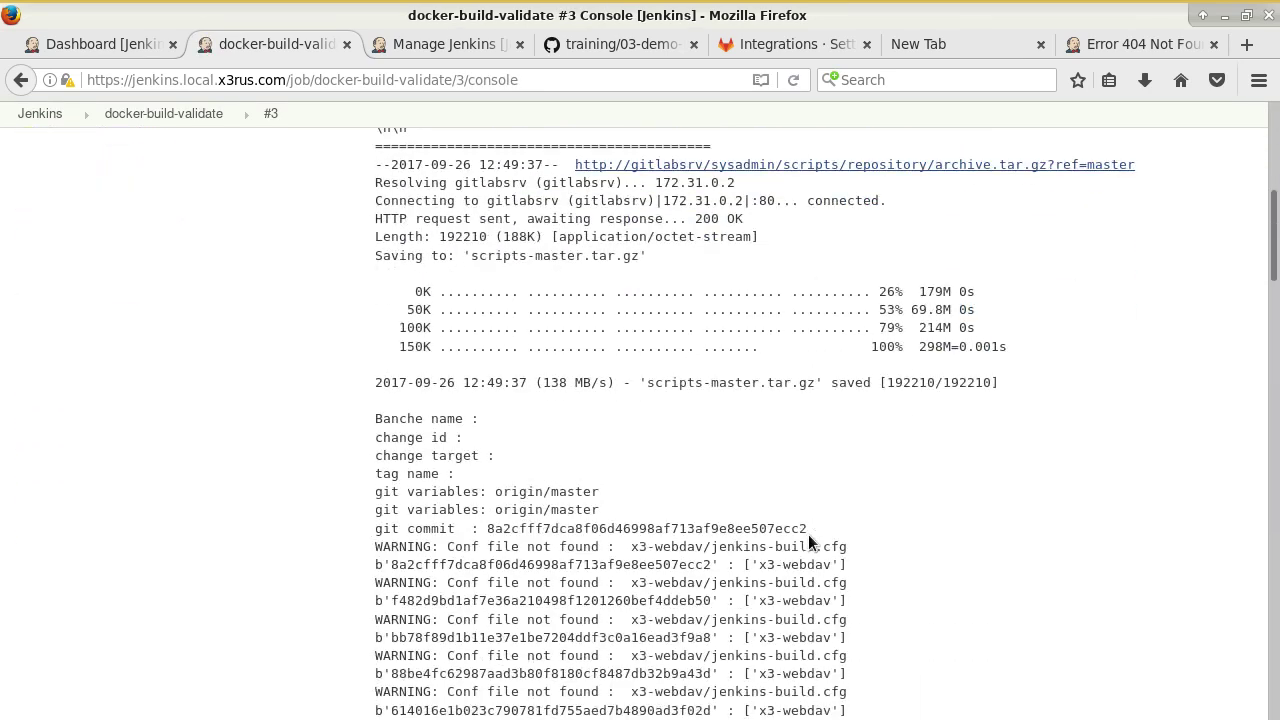
{"action": "scroll", "coordinate": [846, 496], "scroll_direction": "down", "scroll_amount": 5}
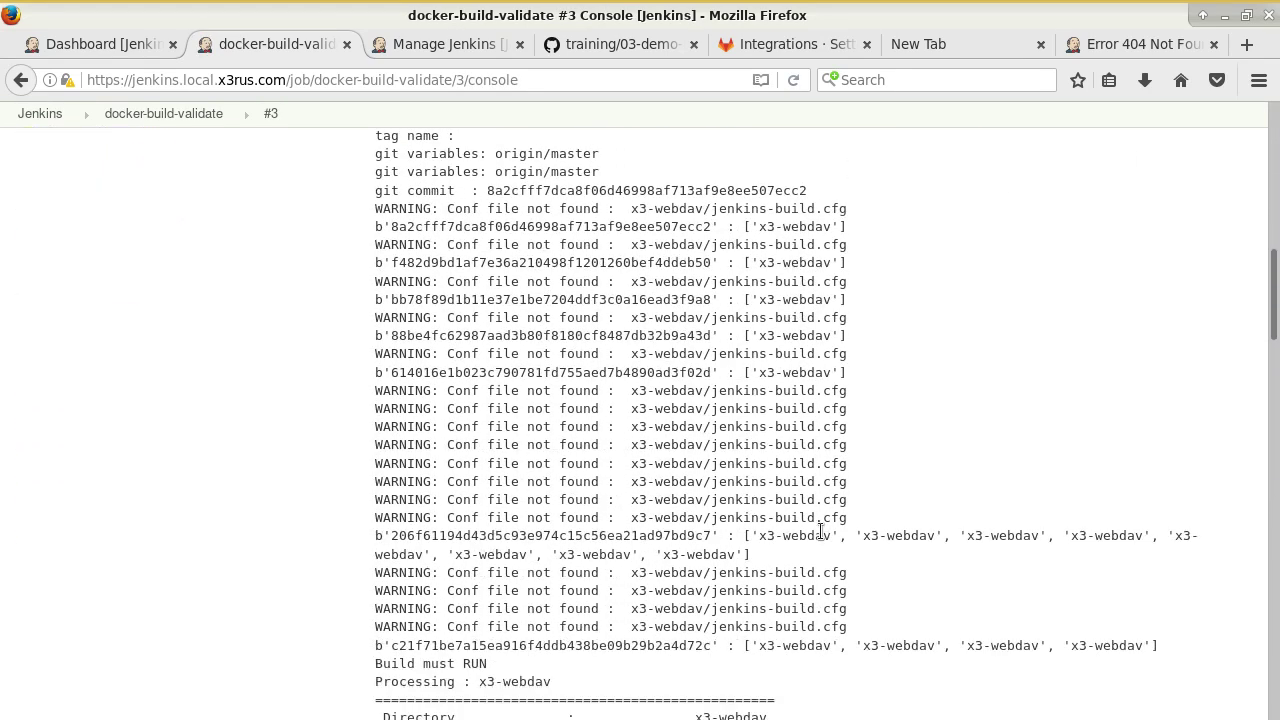
{"action": "scroll", "coordinate": [846, 506], "scroll_direction": "up", "scroll_amount": 3}
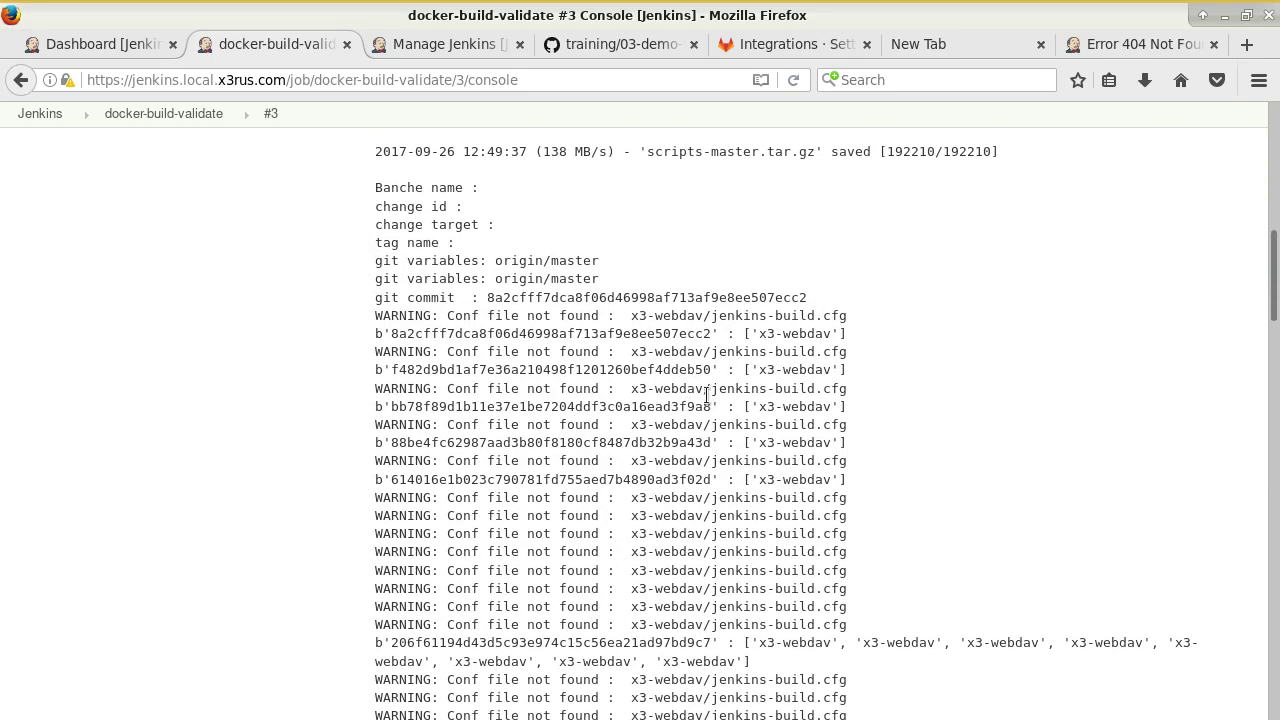
{"action": "left_click_drag", "start_coordinate": [408, 285], "coordinate": [562, 282]}
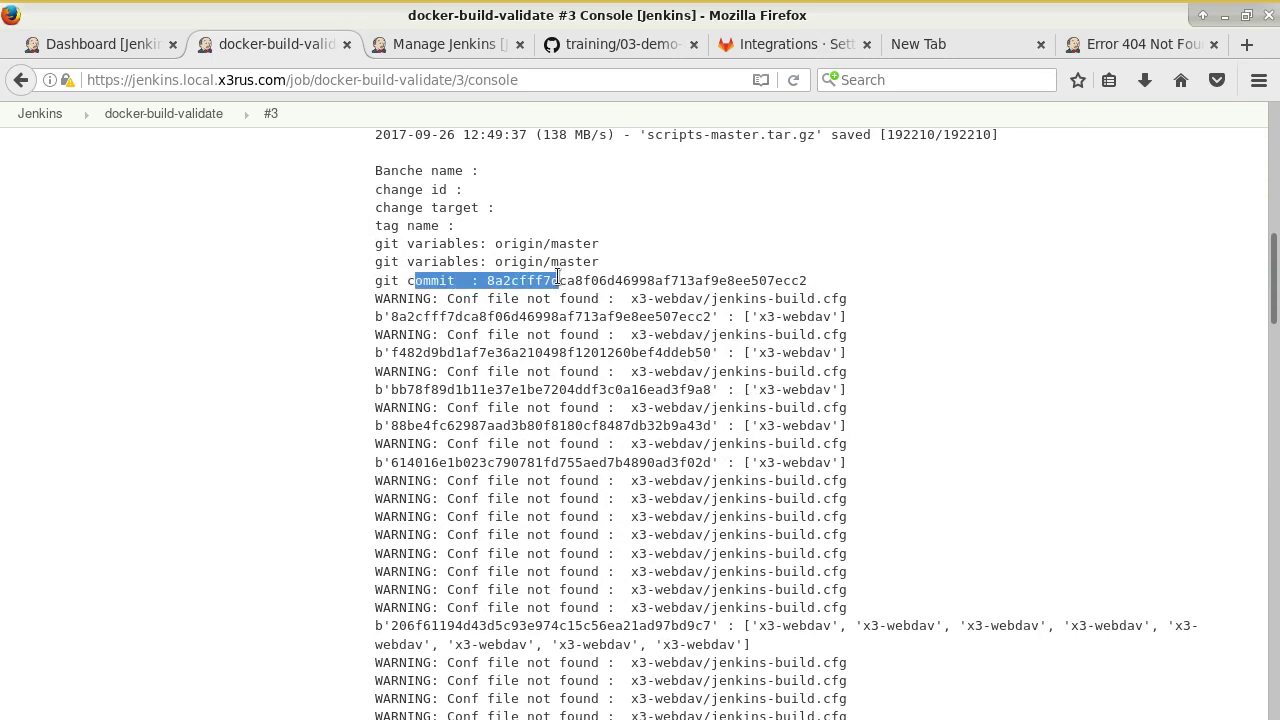
{"action": "left_click_drag", "start_coordinate": [415, 334], "coordinate": [583, 316]}
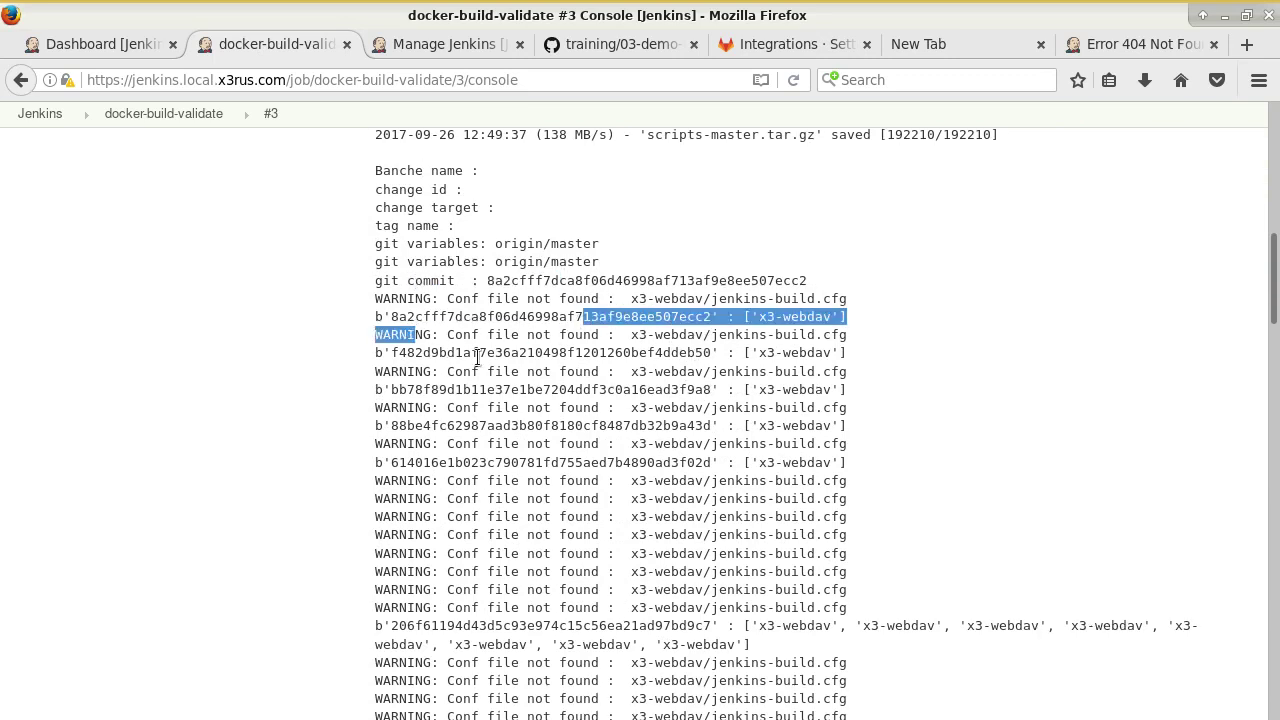
{"action": "left_click_drag", "start_coordinate": [457, 373], "coordinate": [512, 444]}
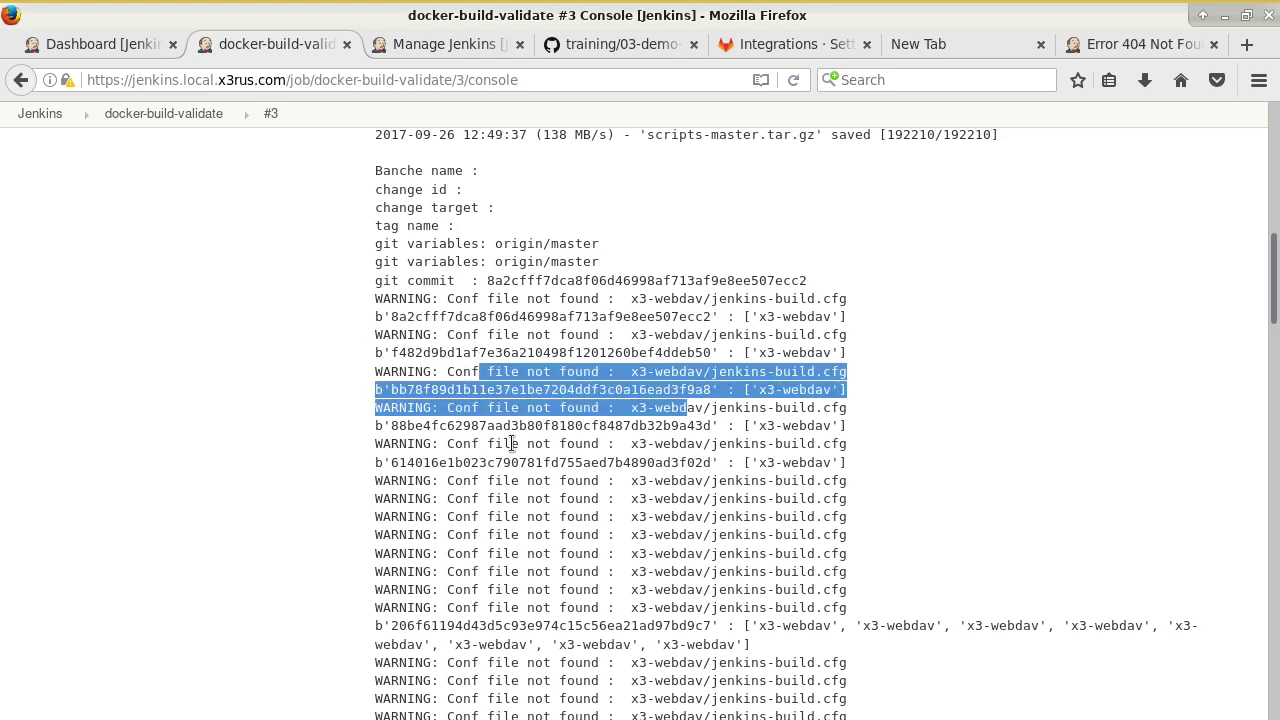
{"action": "left_click", "coordinate": [468, 402]}
Inspect the bb78 and 88be commit hashes and the x3-webdav entries in the log.
{"action": "scroll", "coordinate": [674, 381], "scroll_direction": "down", "scroll_amount": 1}
{"action": "scroll", "coordinate": [674, 381], "scroll_direction": "down", "scroll_amount": 2}
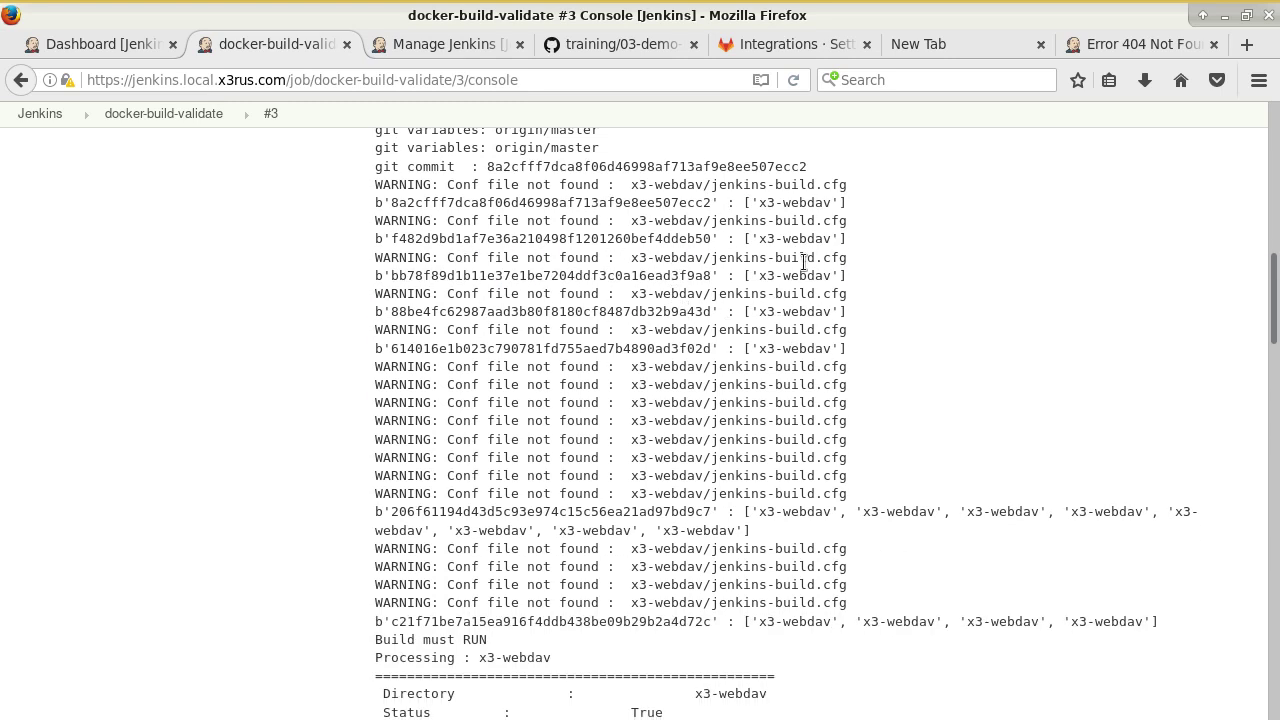
{"action": "left_click_drag", "start_coordinate": [822, 275], "coordinate": [703, 283]}
{"action": "double_click", "coordinate": [786, 282]}
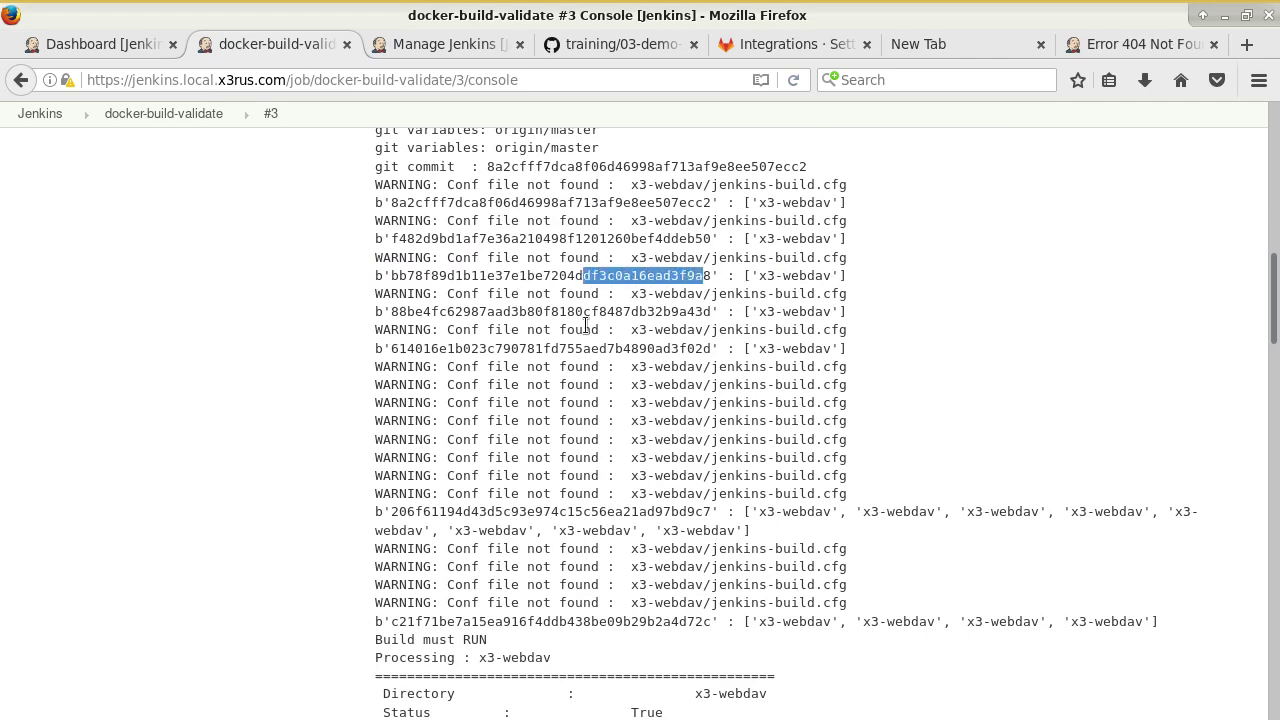
{"action": "left_click_drag", "start_coordinate": [598, 313], "coordinate": [776, 314]}
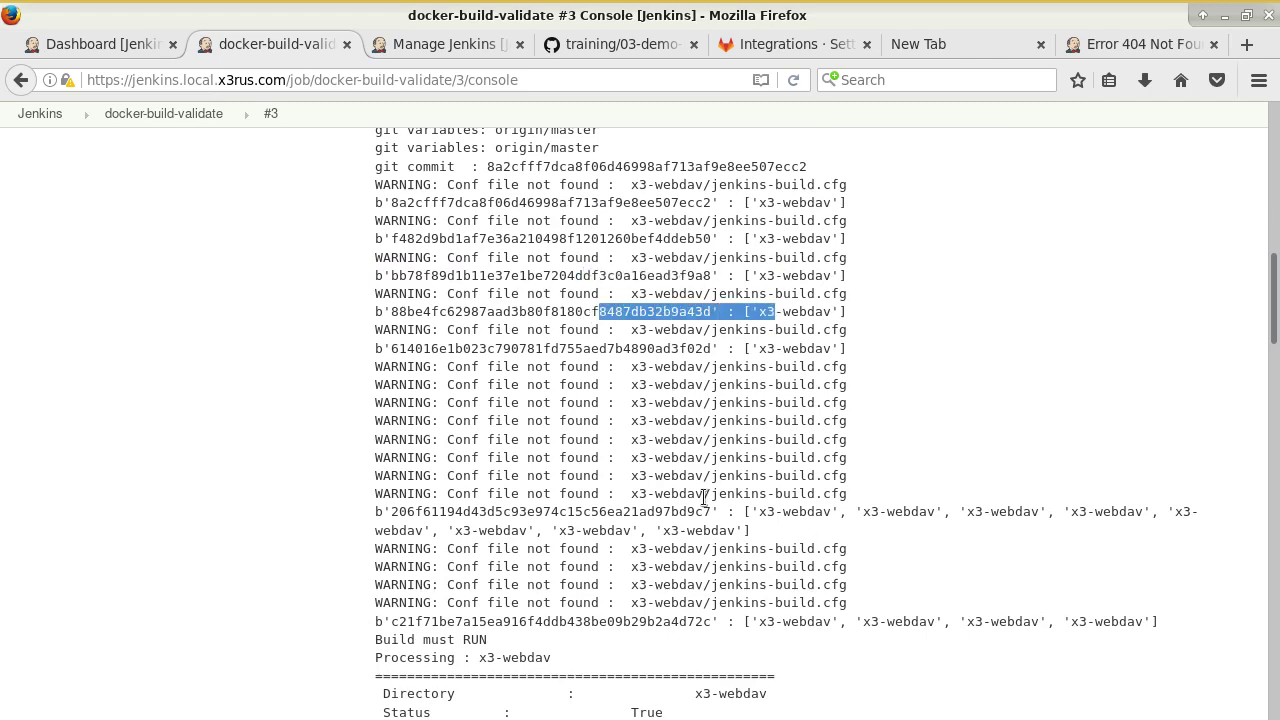
{"action": "scroll", "coordinate": [725, 502], "scroll_direction": "down", "scroll_amount": 8}
{"action": "scroll", "coordinate": [752, 516], "scroll_direction": "up", "scroll_amount": 2}
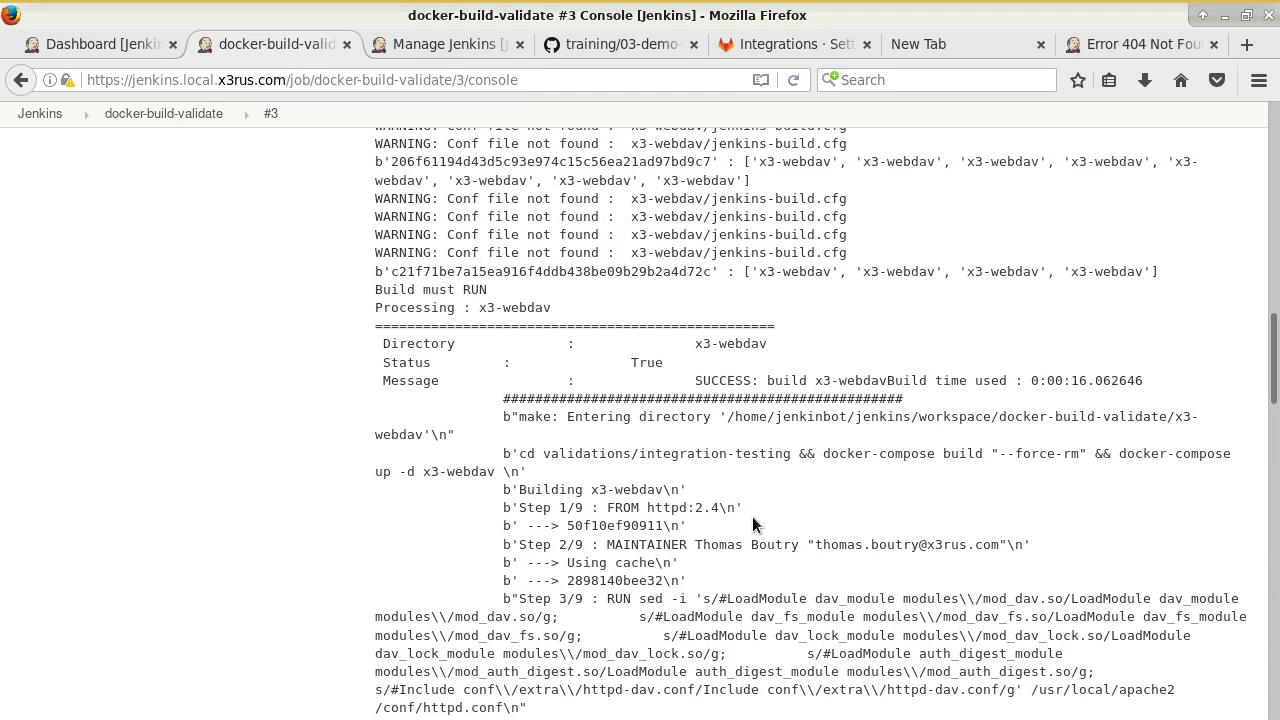
{"action": "scroll", "coordinate": [582, 433], "scroll_direction": "down", "scroll_amount": 1}
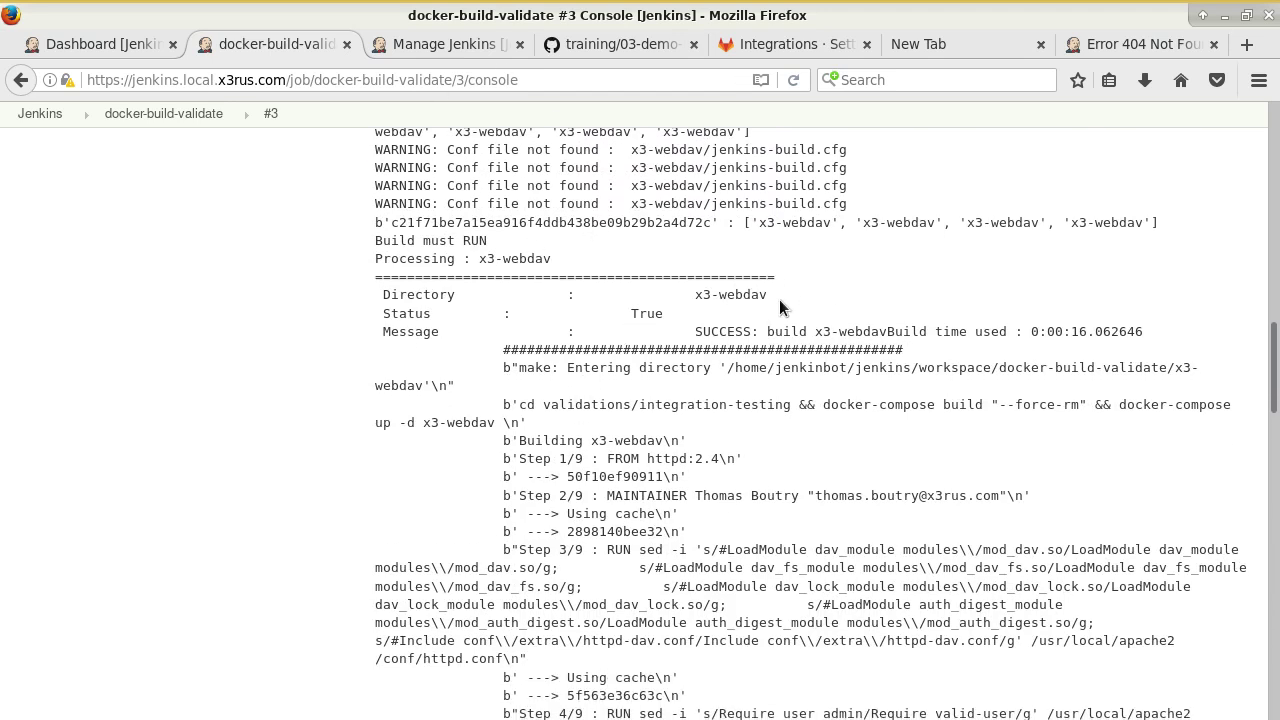
{"action": "scroll", "coordinate": [779, 299], "scroll_direction": "up", "scroll_amount": 2}
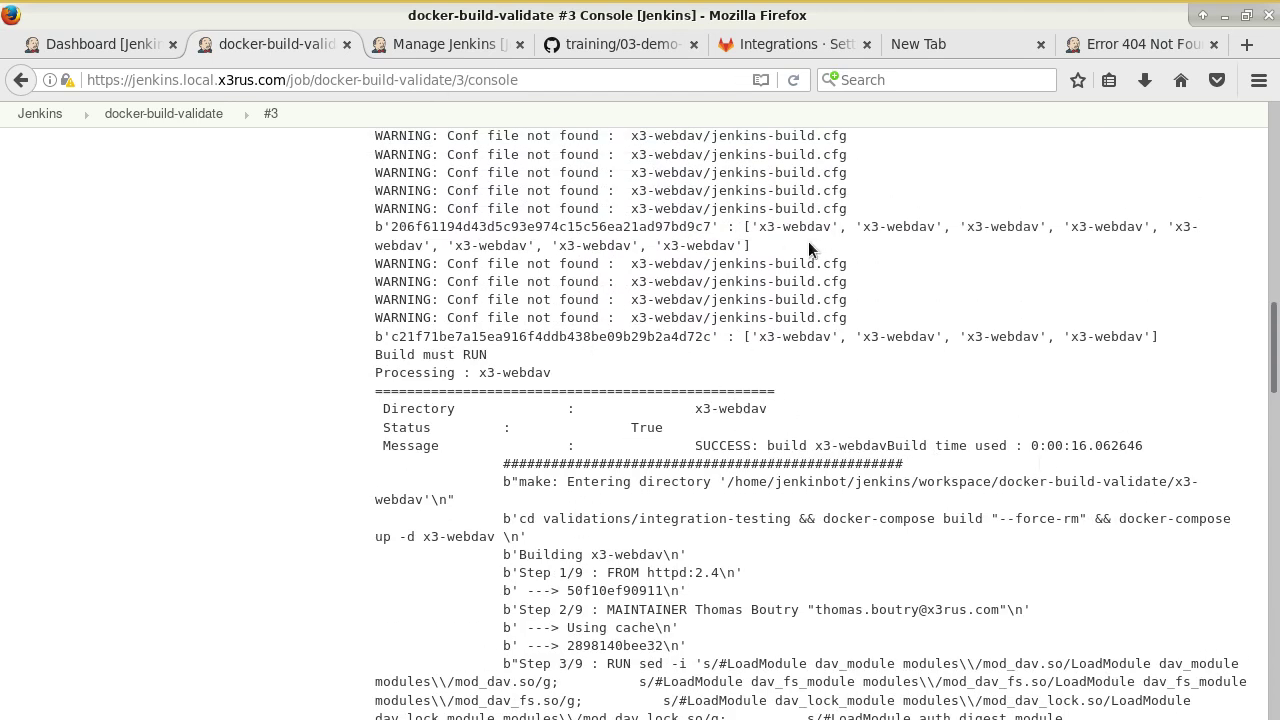
{"action": "mouse_move", "coordinate": [744, 228]}
{"action": "left_mouse_down"}
{"action": "mouse_move", "coordinate": [826, 228]}
{"action": "mouse_move", "coordinate": [752, 247]}
{"action": "left_mouse_up"}
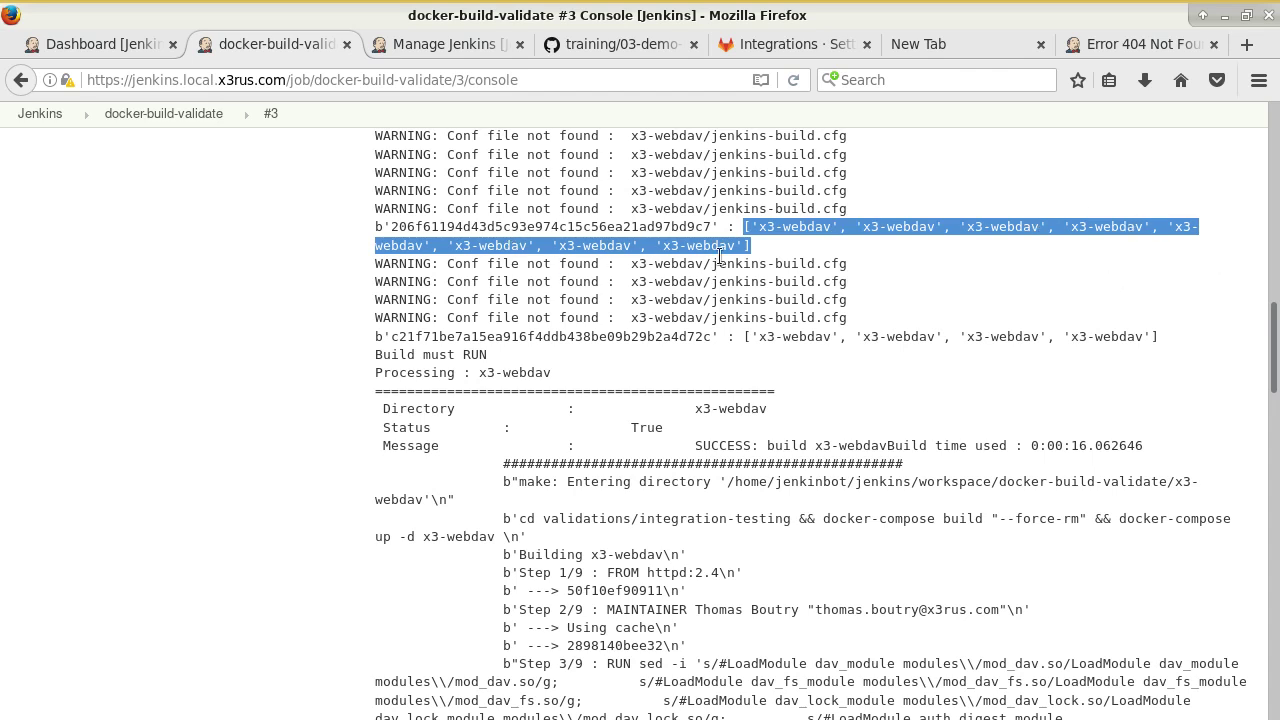
Scroll to the log's end: all 9 tests OK and Finished: SUCCESS.
{"action": "scroll", "coordinate": [718, 260], "scroll_direction": "down", "scroll_amount": 1}
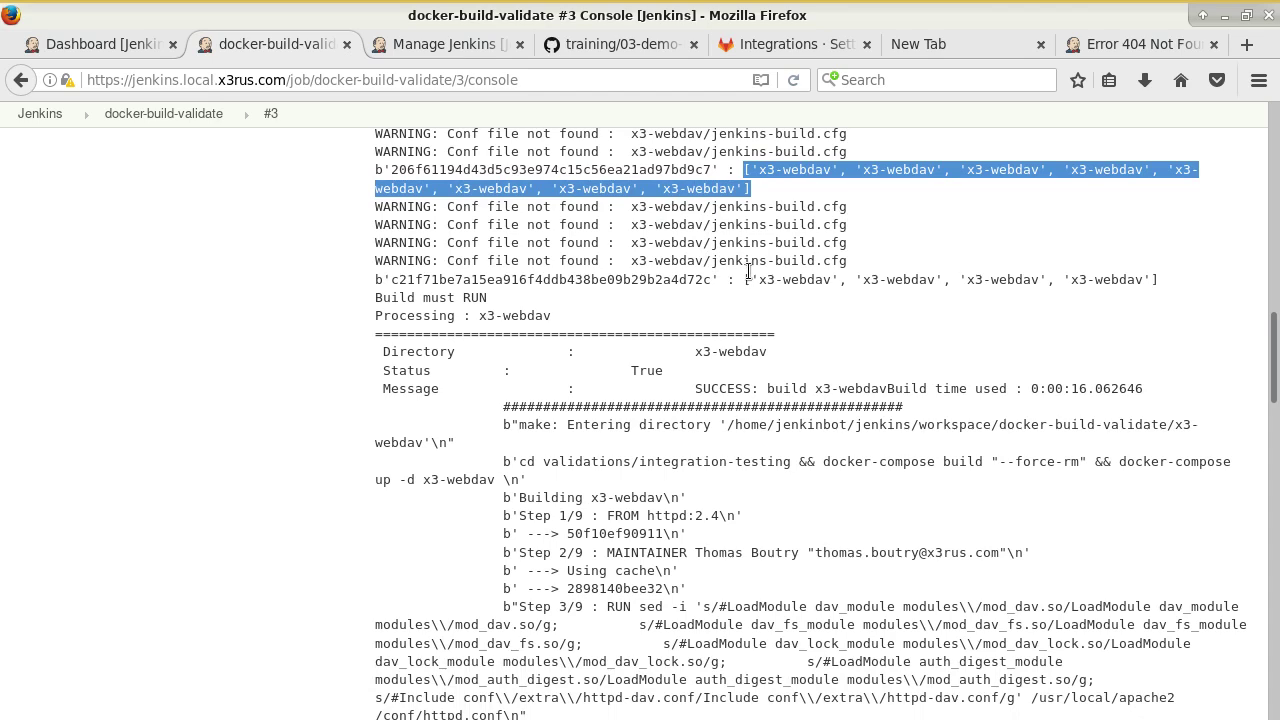
{"action": "scroll", "coordinate": [713, 328], "scroll_direction": "down", "scroll_amount": 11}
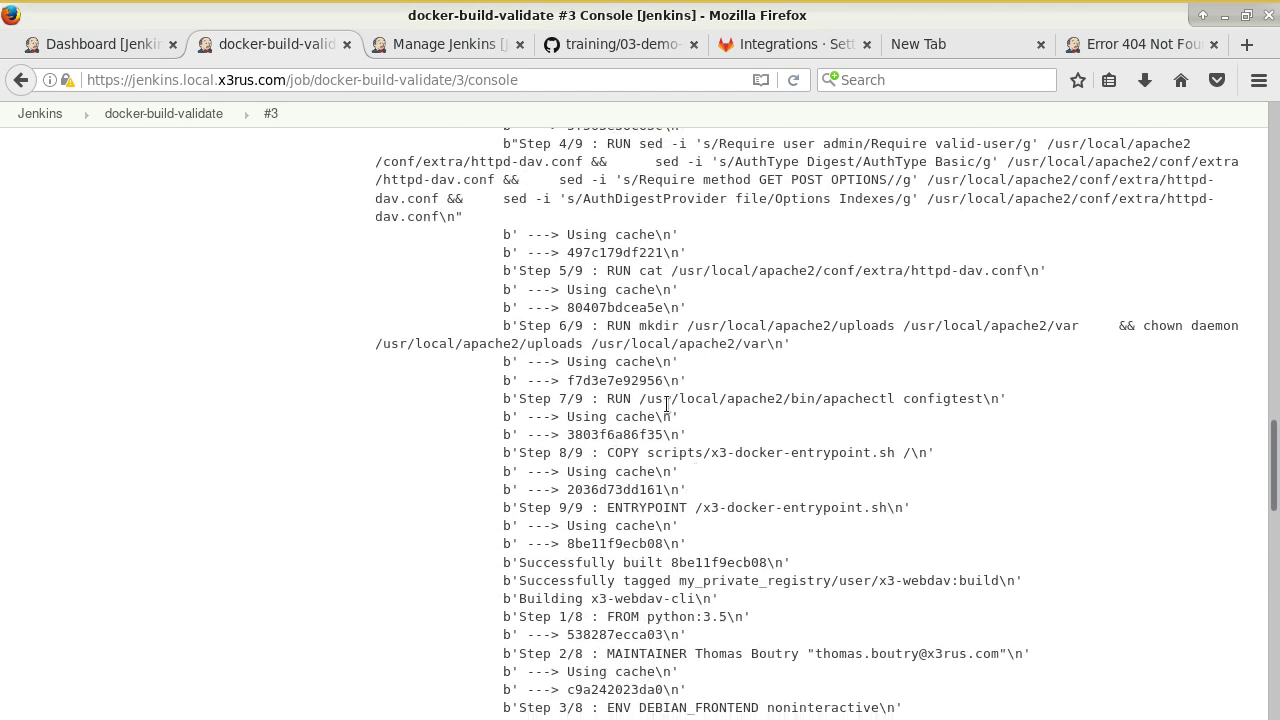
{"action": "scroll", "coordinate": [667, 404], "scroll_direction": "down", "scroll_amount": 13}
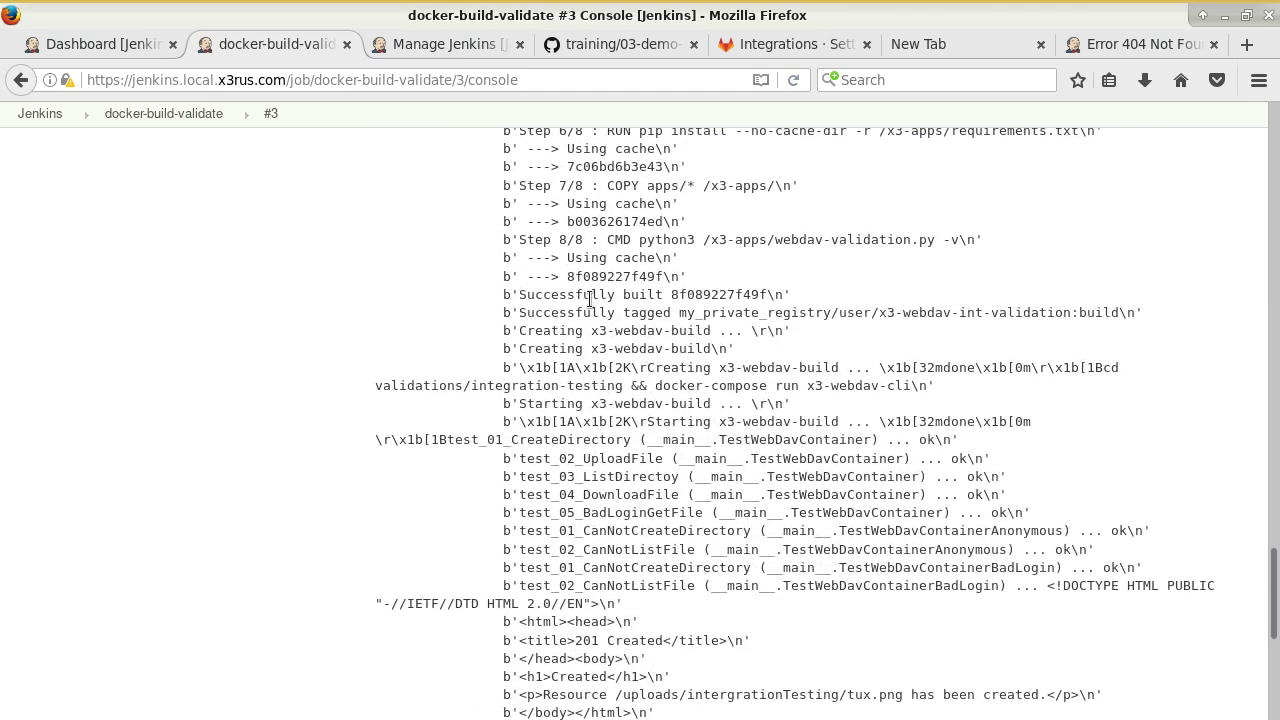
{"action": "scroll", "coordinate": [618, 338], "scroll_direction": "up", "scroll_amount": 14}
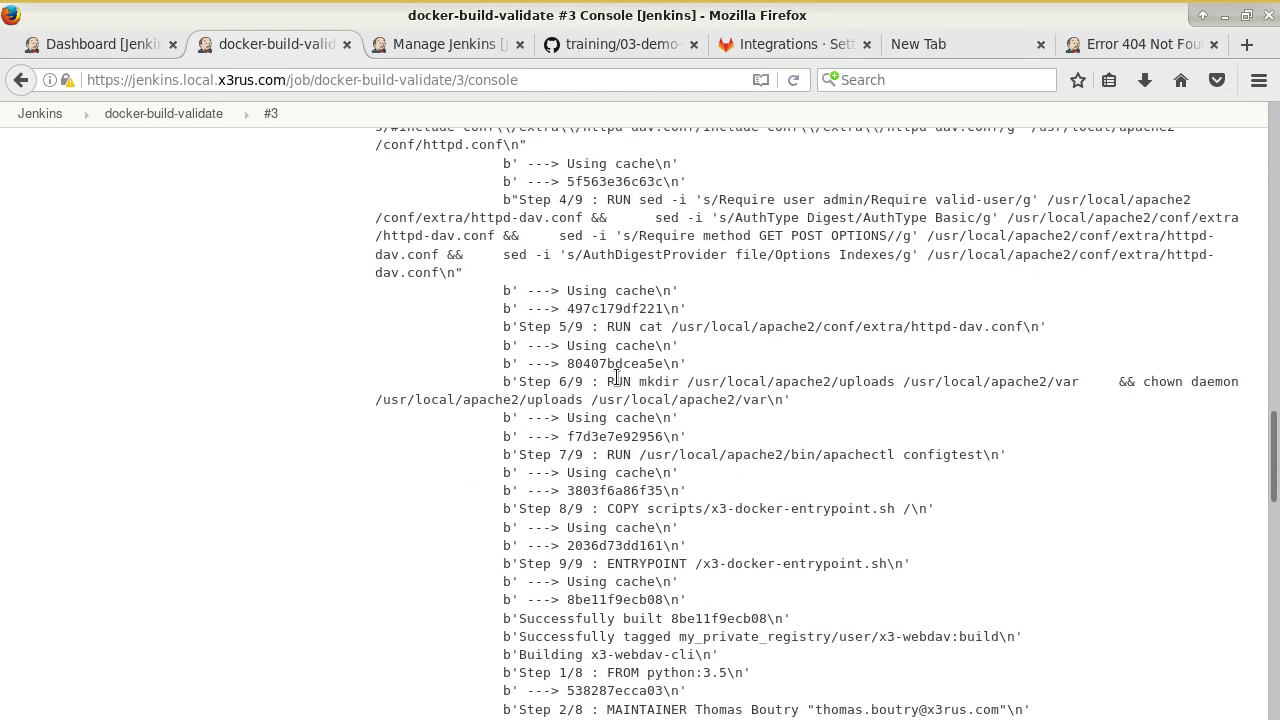
{"action": "scroll", "coordinate": [610, 365], "scroll_direction": "up", "scroll_amount": 5}
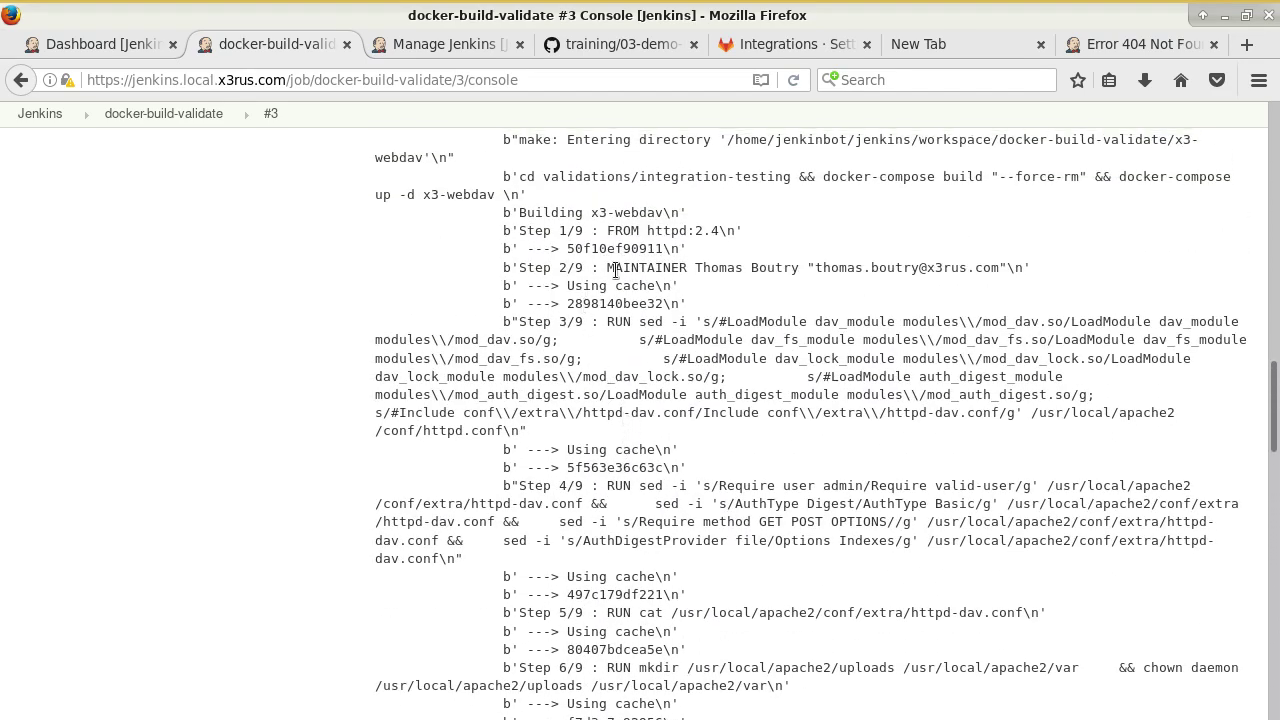
{"action": "scroll", "coordinate": [596, 352], "scroll_direction": "down", "scroll_amount": 19}
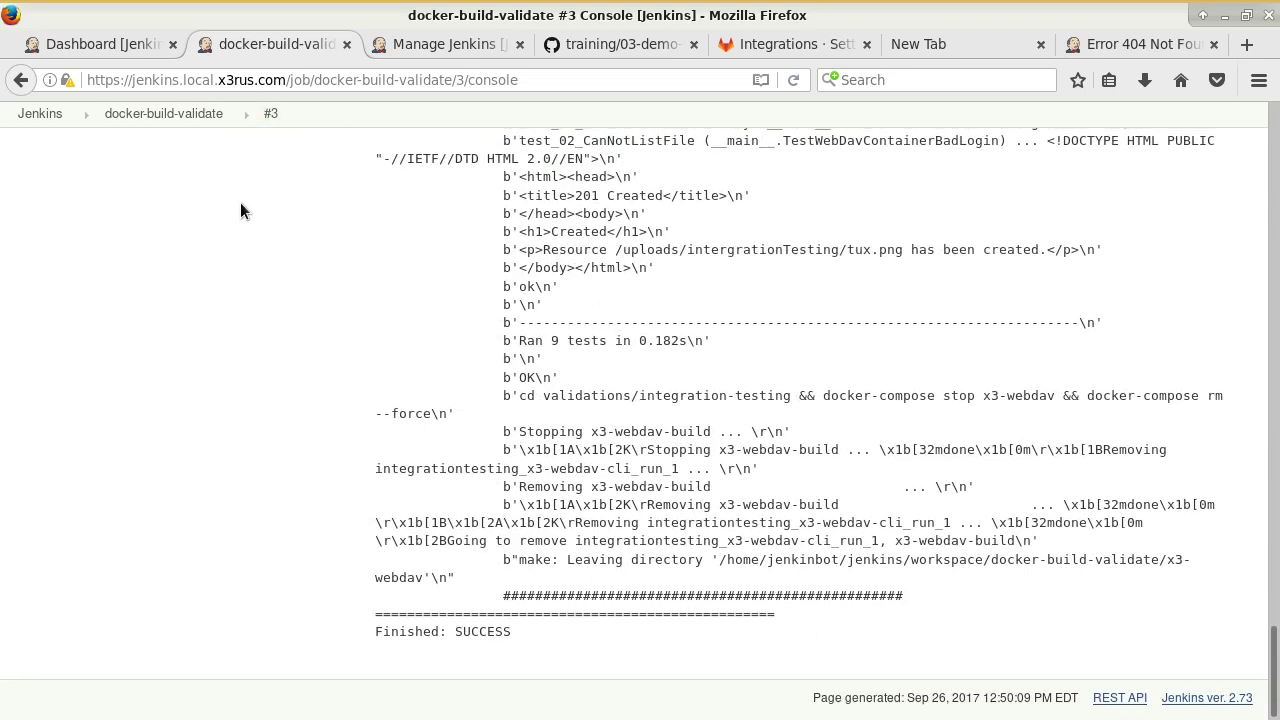
{"action": "scroll", "coordinate": [240, 202], "scroll_direction": "up", "scroll_amount": 4}
{"action": "left_click", "coordinate": [440, 44]}
{"action": "left_click", "coordinate": [618, 42]}
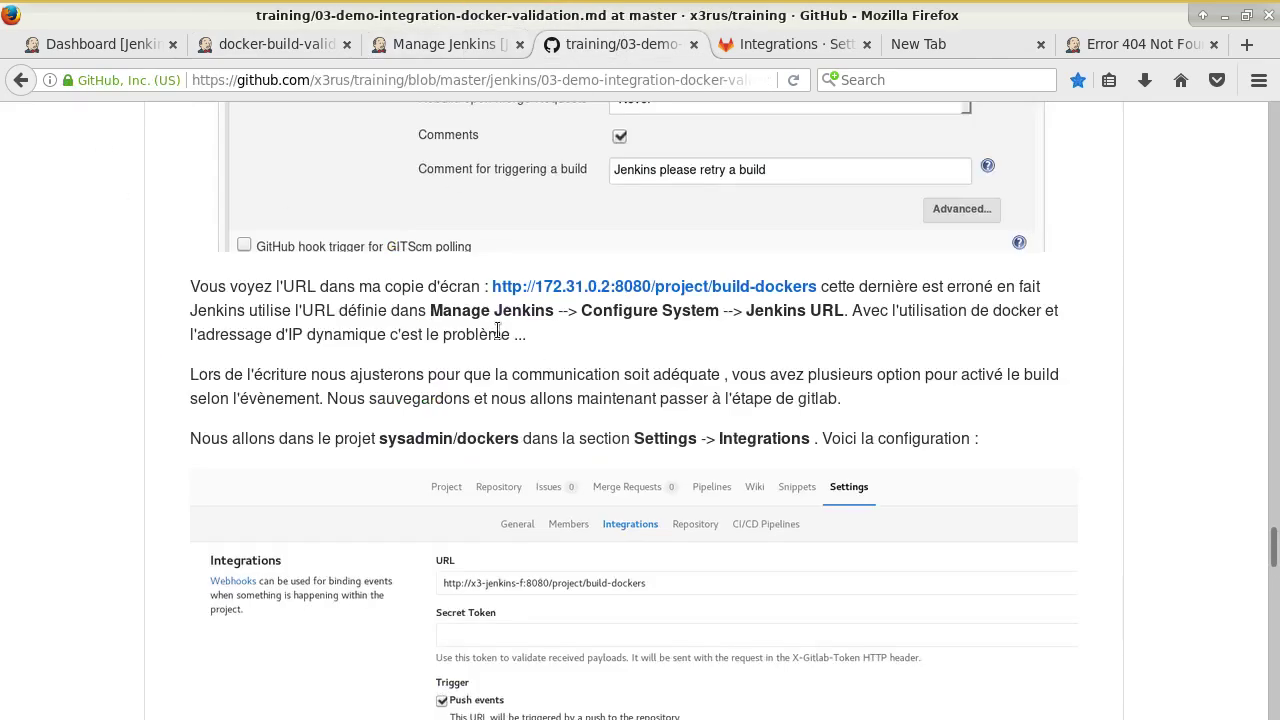
In the tmux shell of the x3-webdav repo, list the files and open Dockerfile in vim.
{"action": "left_click", "coordinate": [772, 44]}
{"action": "scroll", "coordinate": [659, 288], "scroll_direction": "down", "scroll_amount": 2}
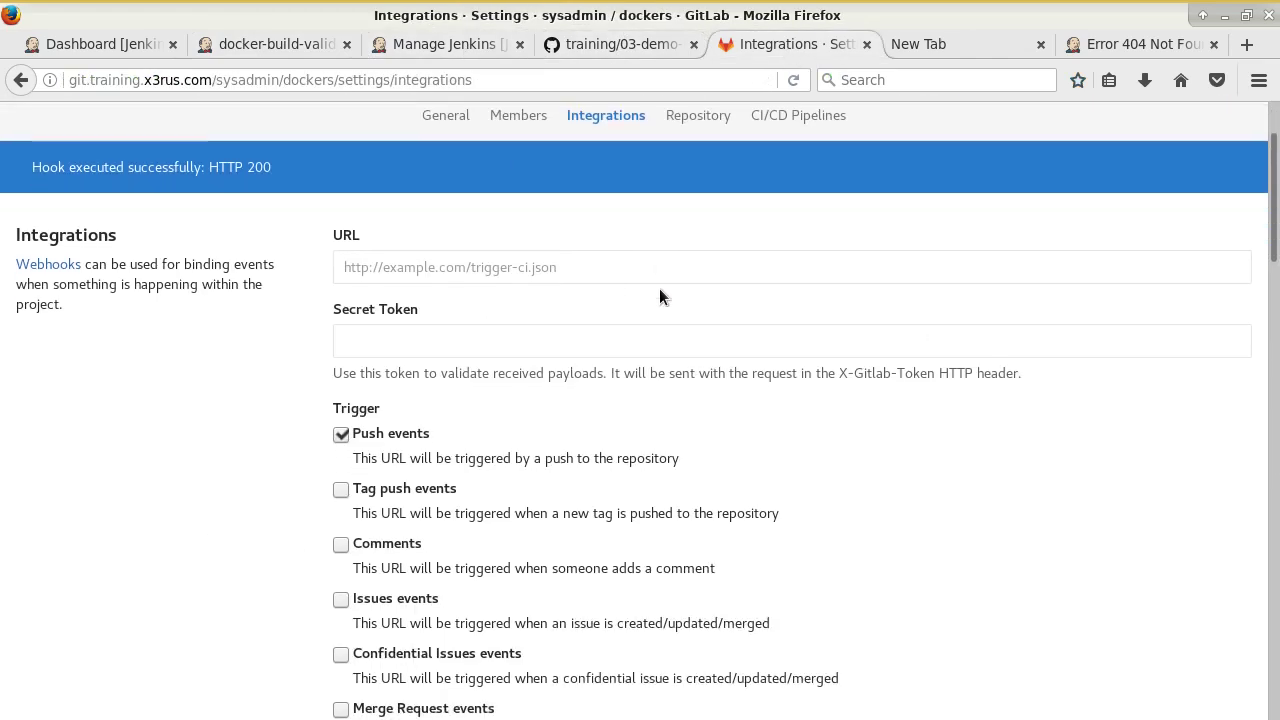
{"action": "key", "text": "alt+Tab"}
{"action": "key", "text": "ctrl+b"}
{"action": "key", "text": "2"}
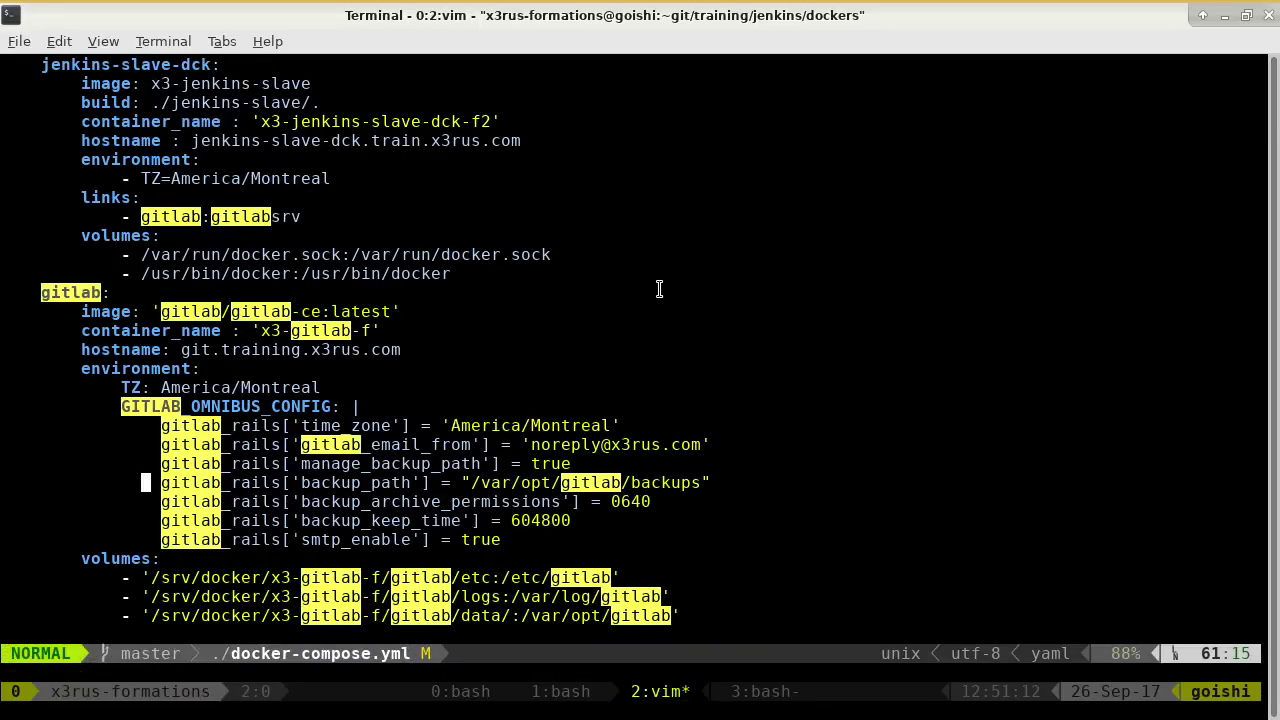
{"action": "key", "text": "ctrl+b"}
{"action": "type", "text": "1"}
{"action": "type", "text": "ls"}
{"action": "key", "text": "Return"}
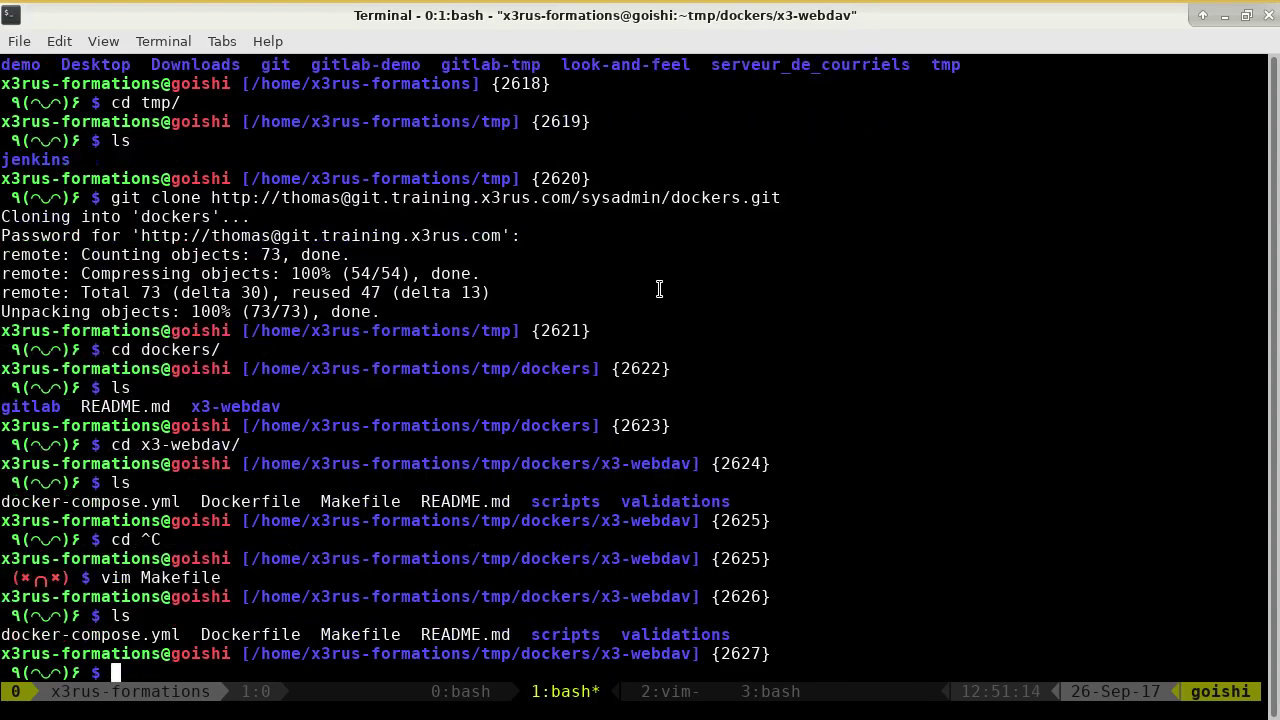
{"action": "type", "text": "vim Dockerfile"}
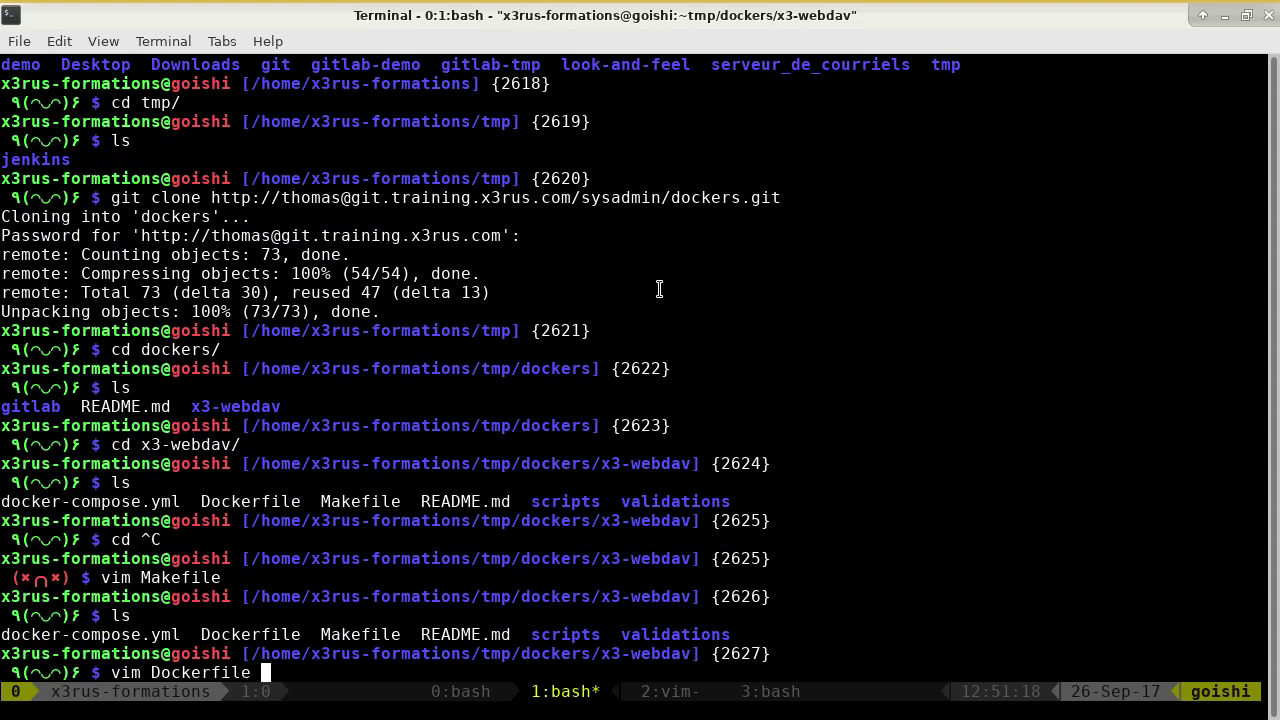
{"action": "key", "text": "Return"}
Insert a 'COPY toto /tmp/' line above the '# Validation' comment and save with :wq.
{"action": "key", "text": "shift+g"}
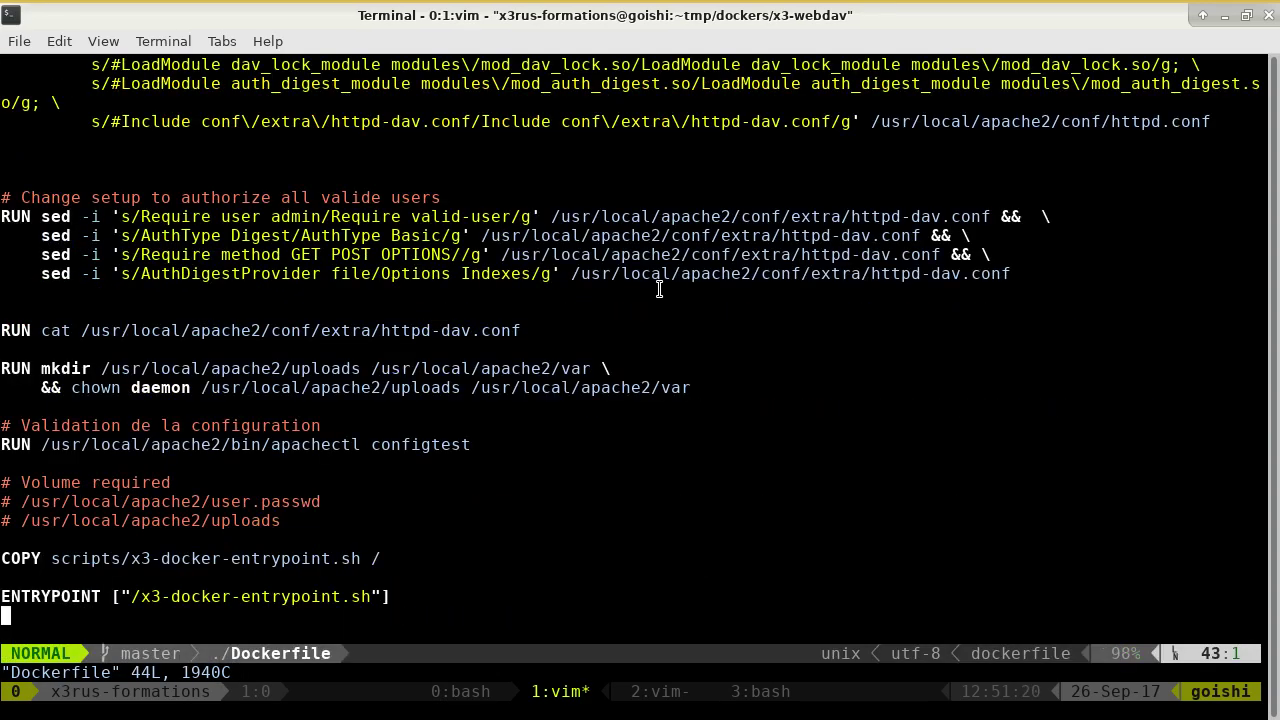
{"action": "key", "text": "k"}
{"action": "key", "text": "k"}
{"action": "key", "text": "k"}
{"action": "key", "text": "k"}
{"action": "key", "text": "k"}
{"action": "key", "text": "k"}
{"action": "key", "text": "k"}
{"action": "key", "text": "k"}
{"action": "key", "text": "k"}
{"action": "key", "text": "k"}
{"action": "key", "text": "shift+o"}
{"action": "type", "text": "C"}
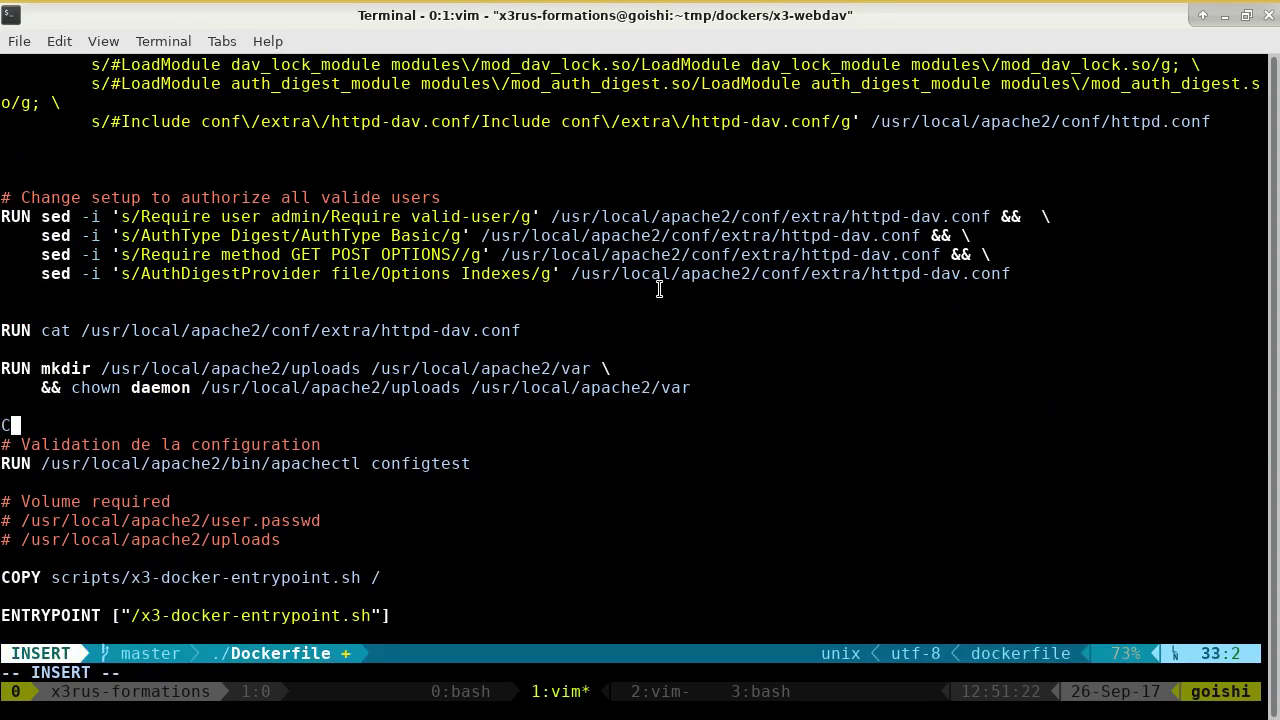
{"action": "type", "text": "PO"}
{"action": "key", "text": "BackSpace"}
{"action": "key", "text": "BackSpace"}
{"action": "type", "text": "OPY toto "}
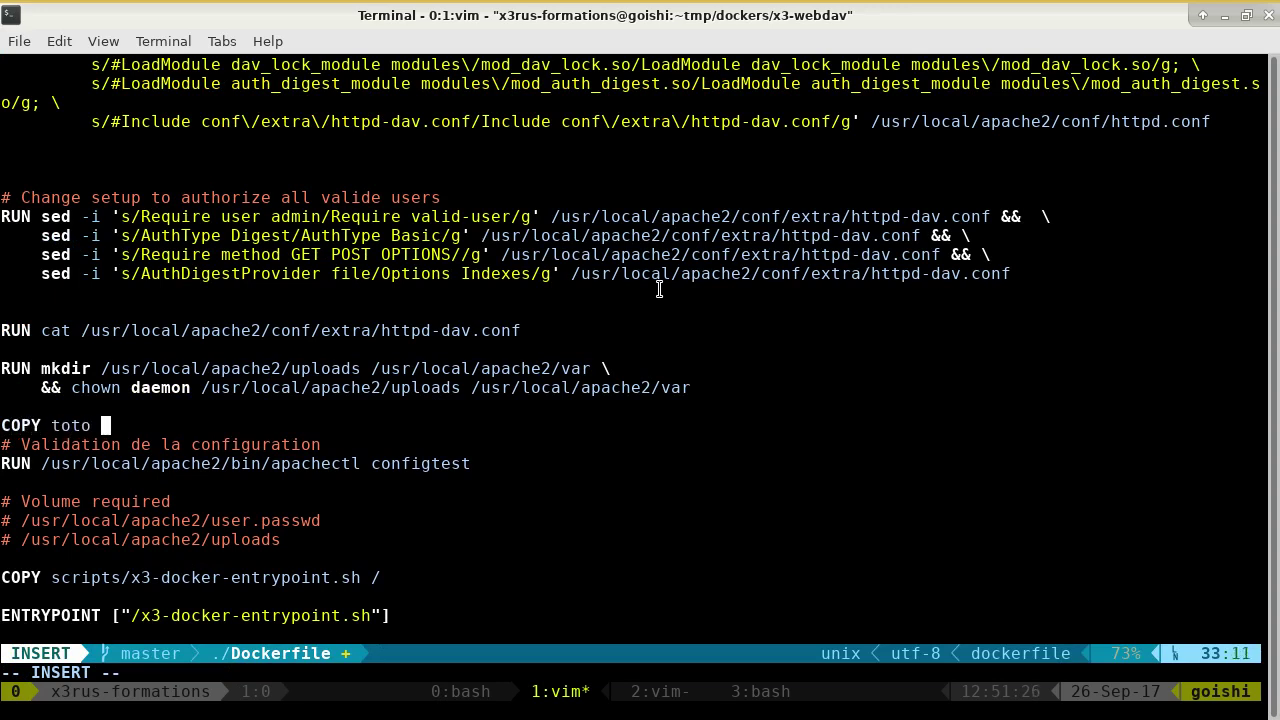
{"action": "type", "text": "/tmp/"}
{"action": "key", "text": "Return"}
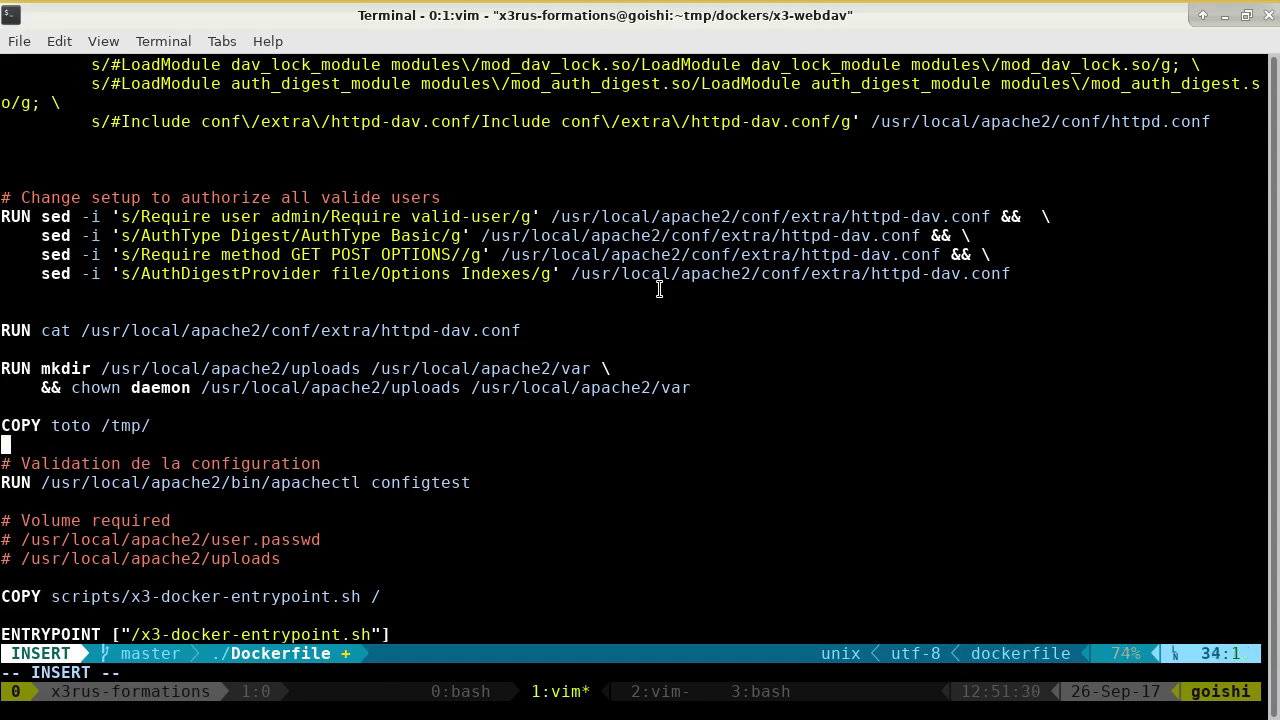
{"action": "key", "text": "Escape"}
{"action": "type", "text": ":wq"}
{"action": "key", "text": "Return"}
Commit all modified files with the message "test crash Dockerfile" using git commit -a.
{"action": "type", "text": "git "}
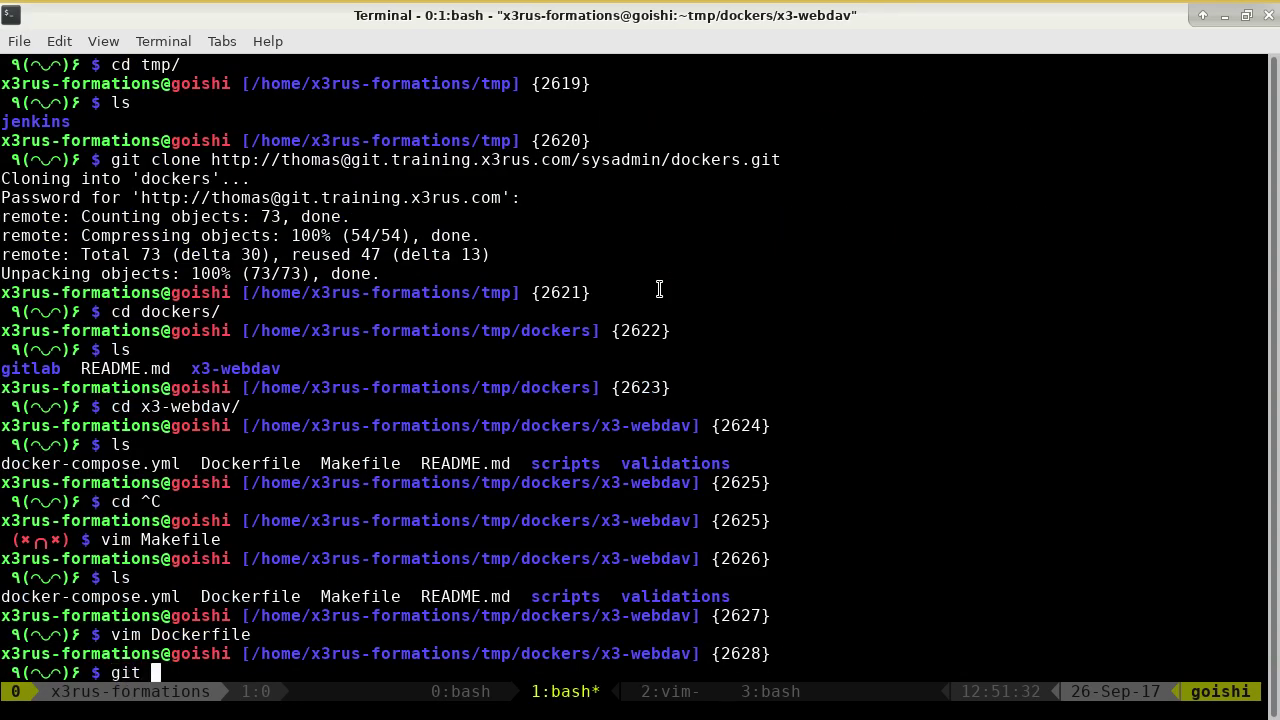
{"action": "type", "text": "commit -m \"test crash "}
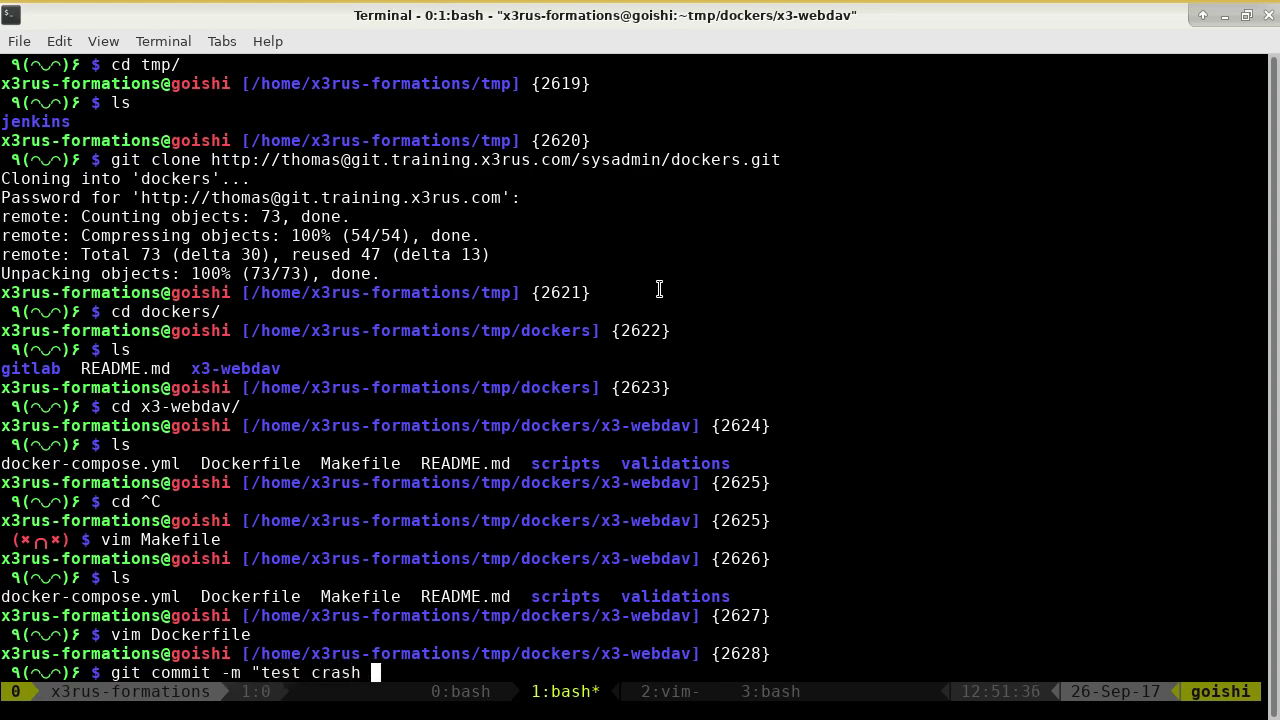
{"action": "type", "text": "Dockerfile \""}
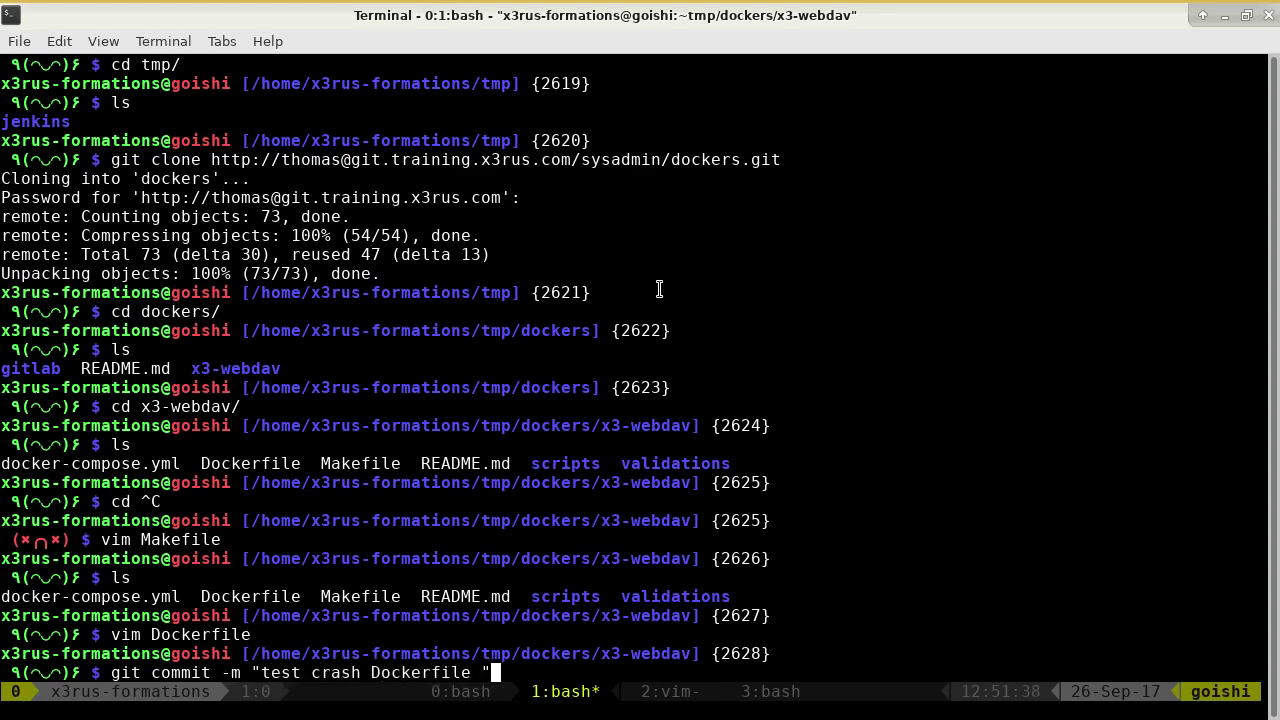
{"action": "key", "text": "Return"}
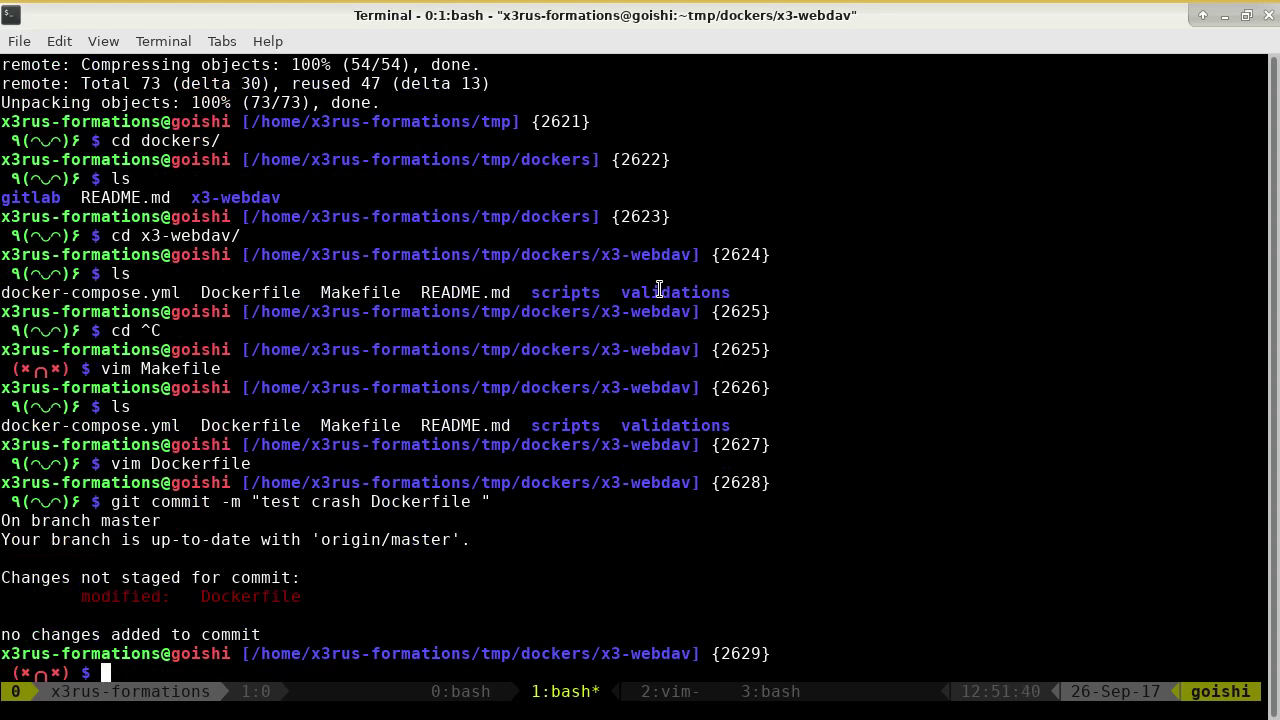
{"action": "key", "text": "Up"}
{"action": "key", "text": "Left"}
{"action": "key", "text": "Left"}
{"action": "key", "text": "Left"}
{"action": "key", "text": "Left"}
{"action": "key", "text": "Left"}
{"action": "key", "text": "Left"}
{"action": "key", "text": "Left"}
{"action": "key", "text": "Left"}
{"action": "key", "text": "Left"}
{"action": "key", "text": "Left"}
{"action": "key", "text": "Left"}
{"action": "key", "text": "Left"}
{"action": "key", "text": "Left"}
{"action": "key", "text": "Left"}
{"action": "key", "text": "Left"}
{"action": "key", "text": "Left"}
{"action": "key", "text": "Left"}
{"action": "key", "text": "Left"}
{"action": "key", "text": "Left"}
{"action": "key", "text": "Left"}
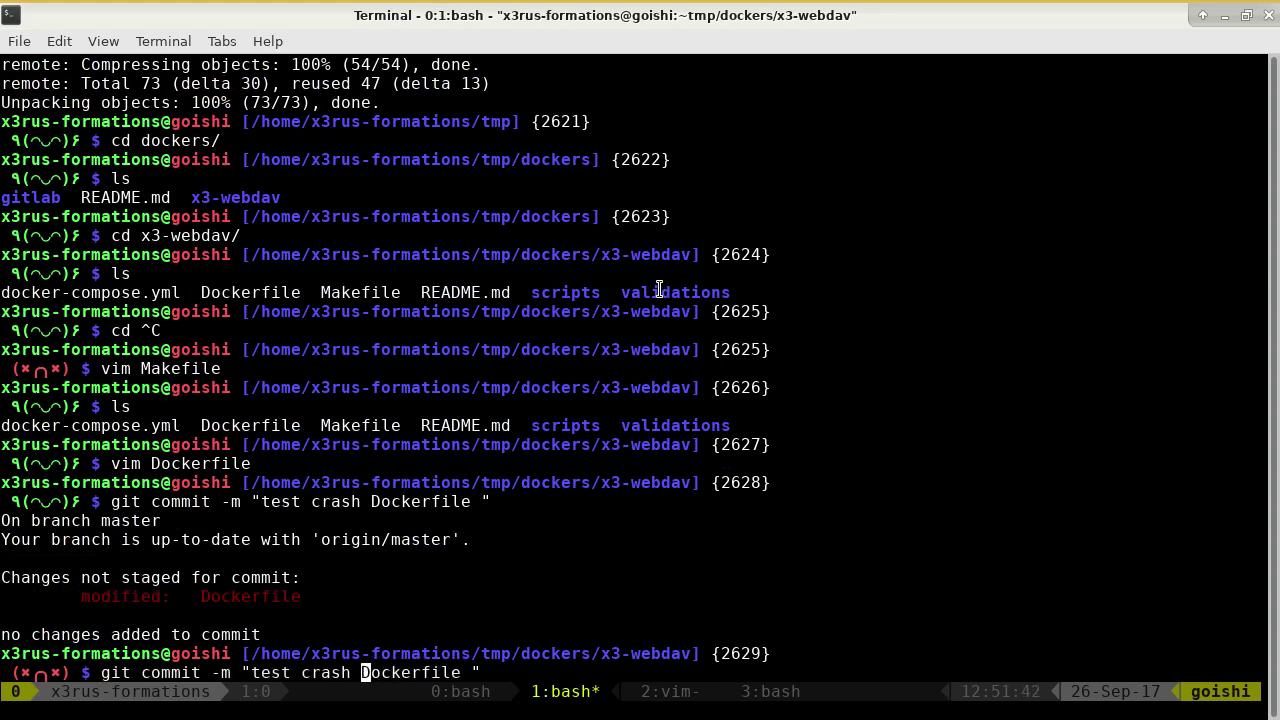
{"action": "key", "text": "Left"}
{"action": "key", "text": "Left"}
{"action": "key", "text": "Left"}
{"action": "key", "text": "Left"}
{"action": "key", "text": "Left"}
{"action": "key", "text": "Left"}
{"action": "type", "text": "-a"}
{"action": "key", "text": "Return"}
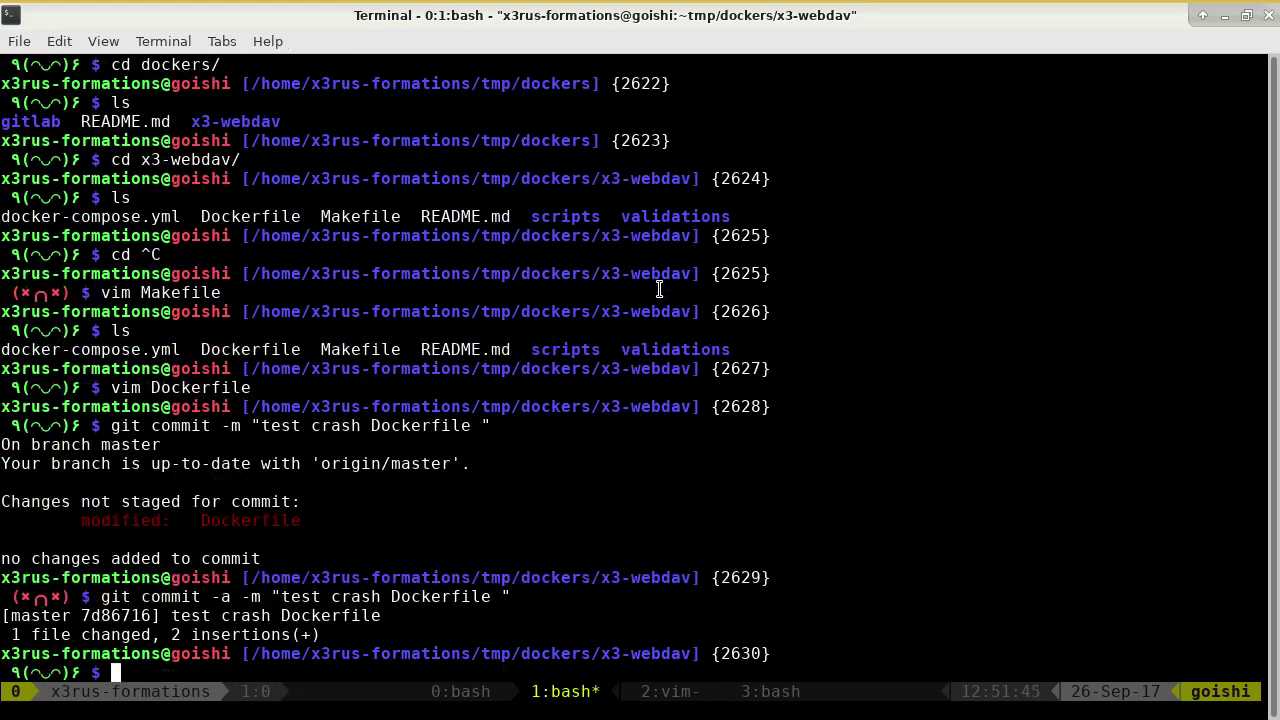
Re-run git push -u origin master from history, authenticating with the account password.
{"action": "key", "text": "ctrl+r"}
{"action": "type", "text": "push"}
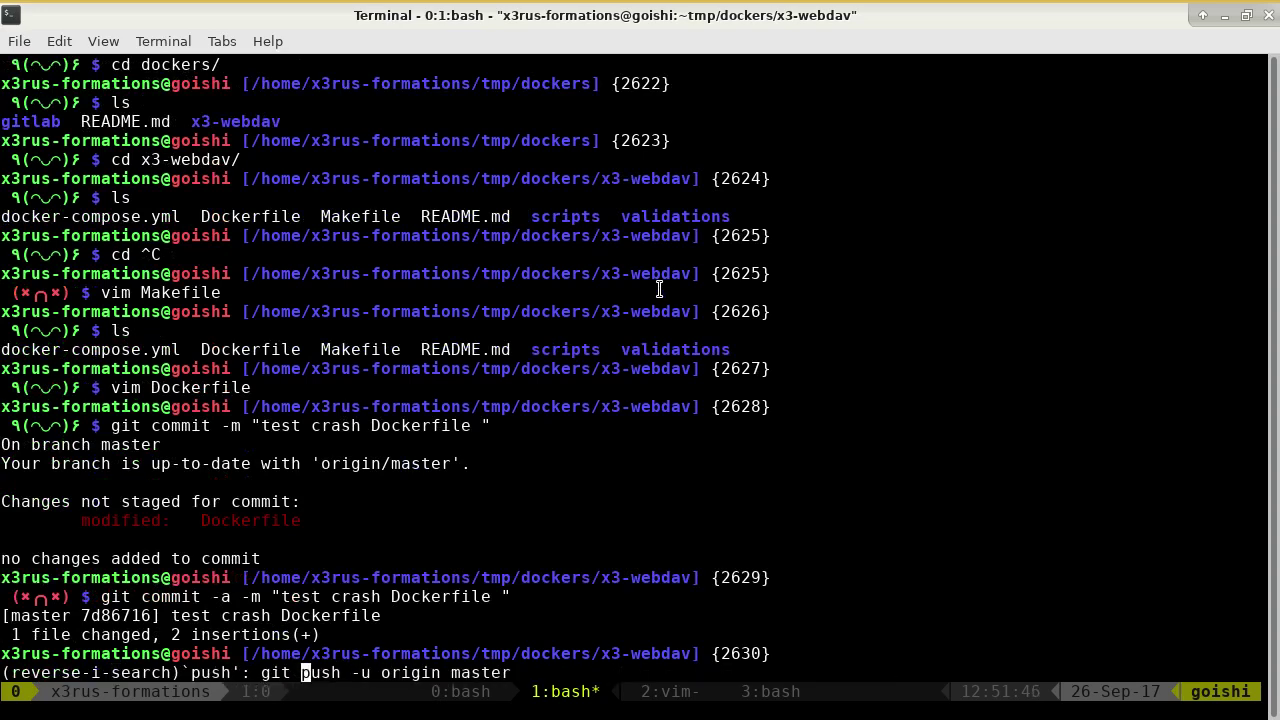
{"action": "key", "text": "Return"}
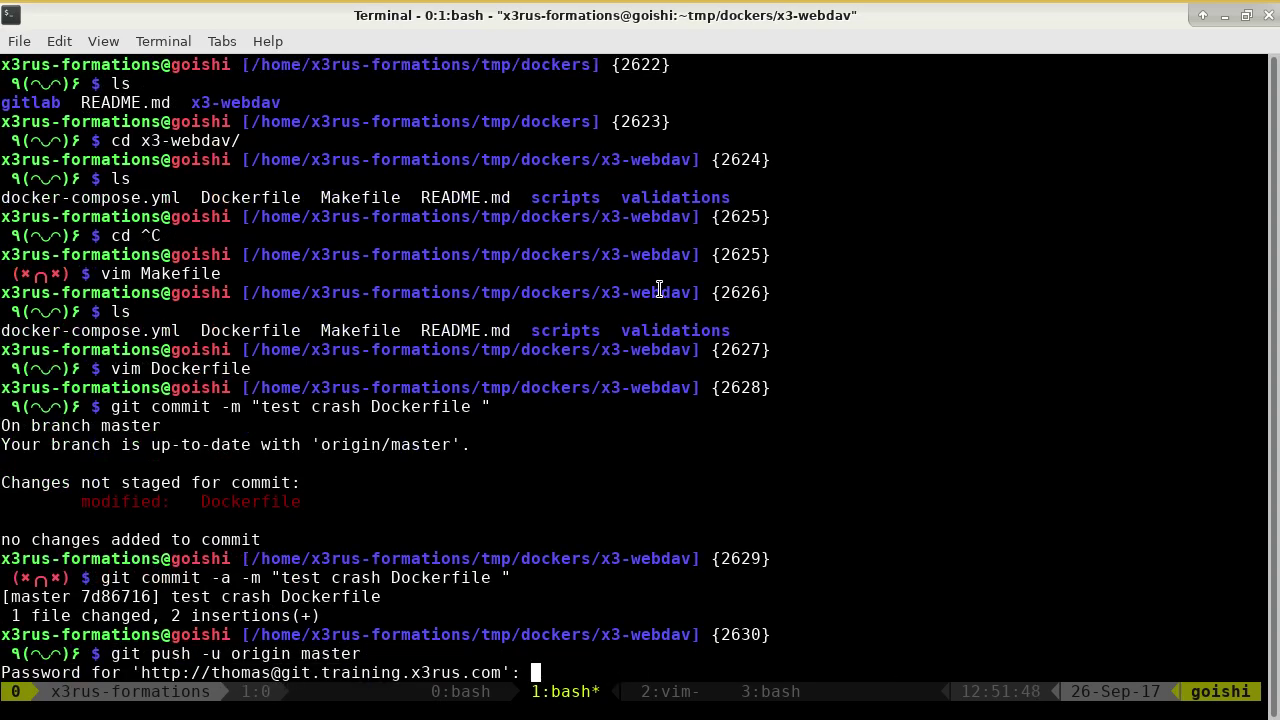
{"action": "key", "text": "Return"}
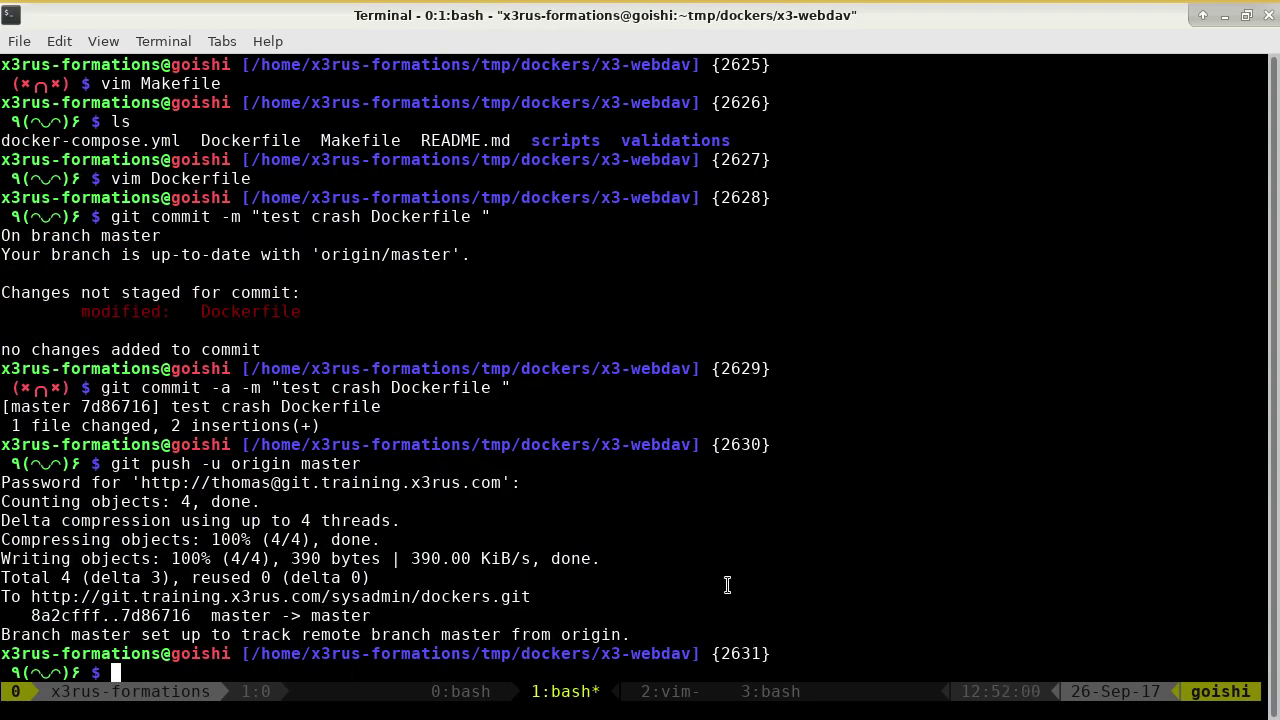
{"action": "key", "text": "alt+Tab"}
{"action": "left_click", "coordinate": [270, 44]}
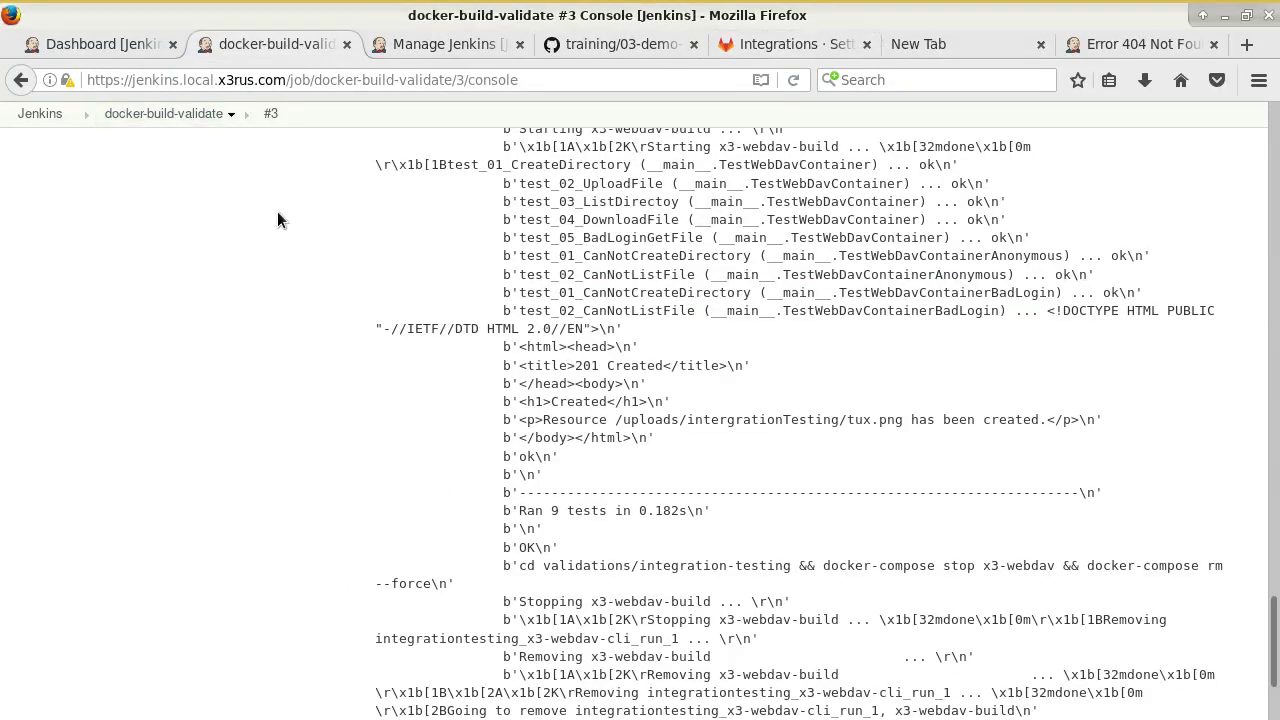
Open build #4's console output and highlight the 'COPY failed: no such file or directory' error.
{"action": "left_click", "coordinate": [198, 114]}
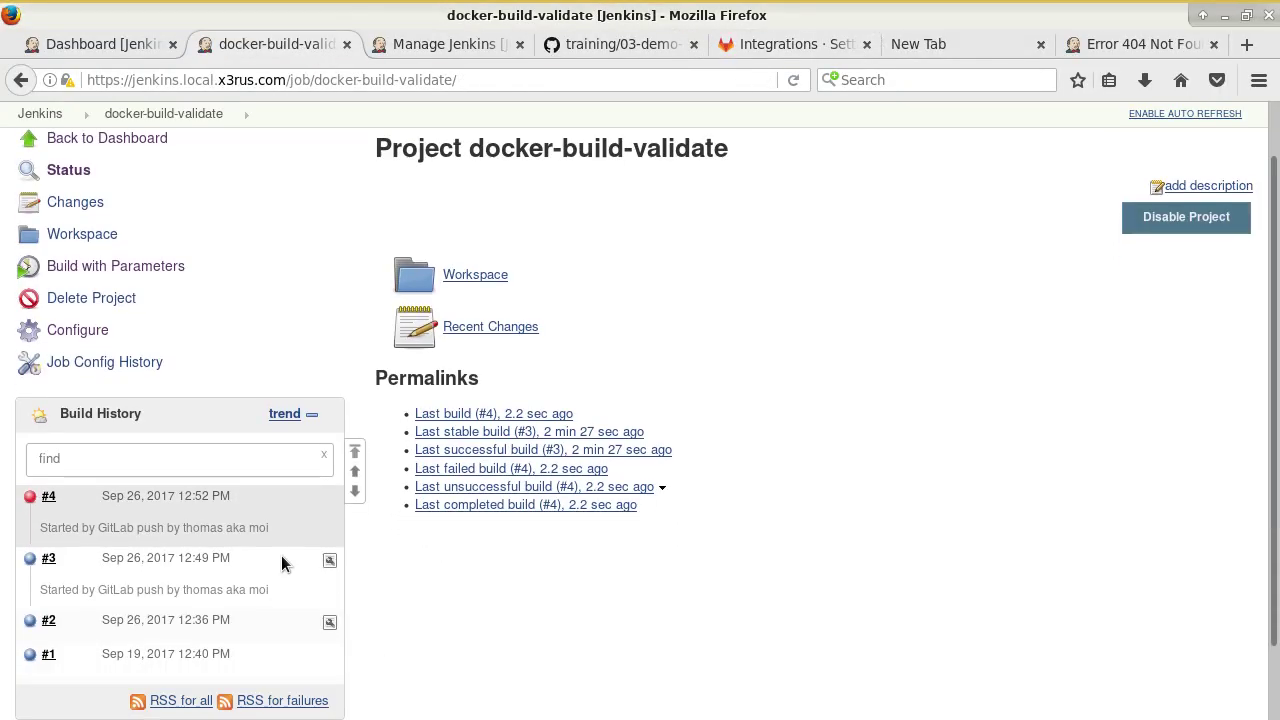
{"action": "scroll", "coordinate": [175, 439], "scroll_direction": "down", "scroll_amount": 2}
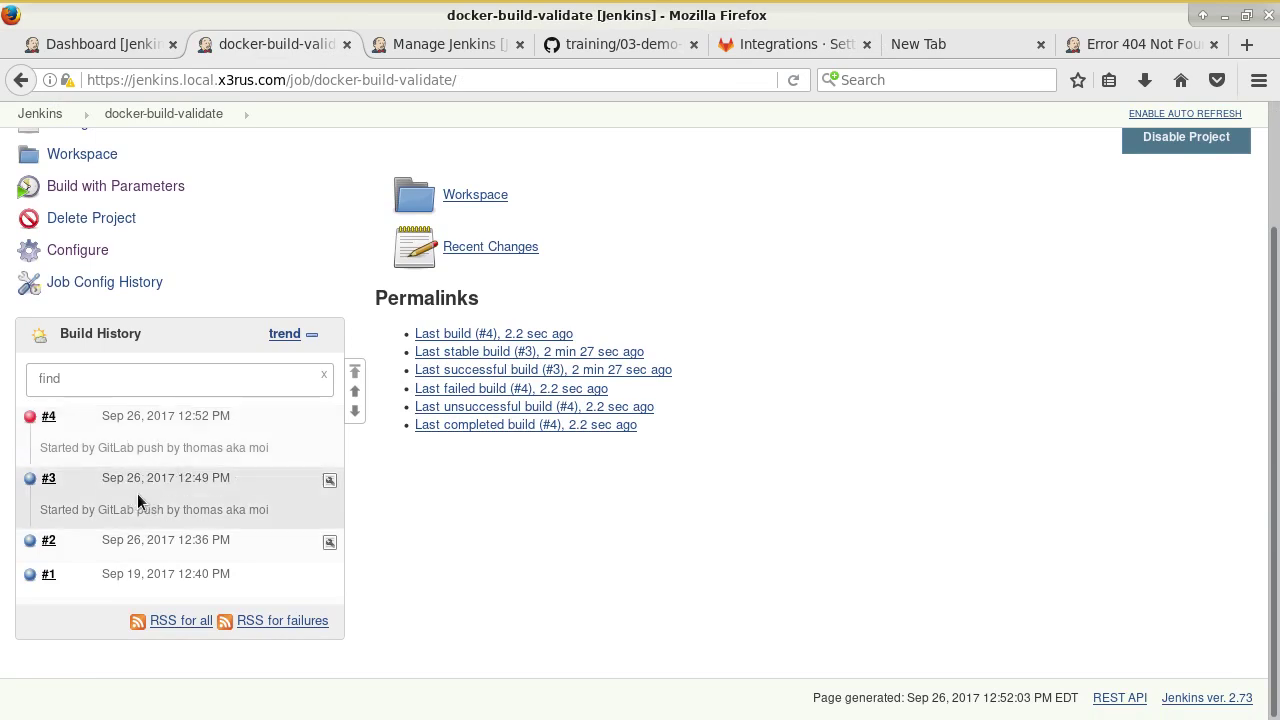
{"action": "left_click", "coordinate": [64, 417]}
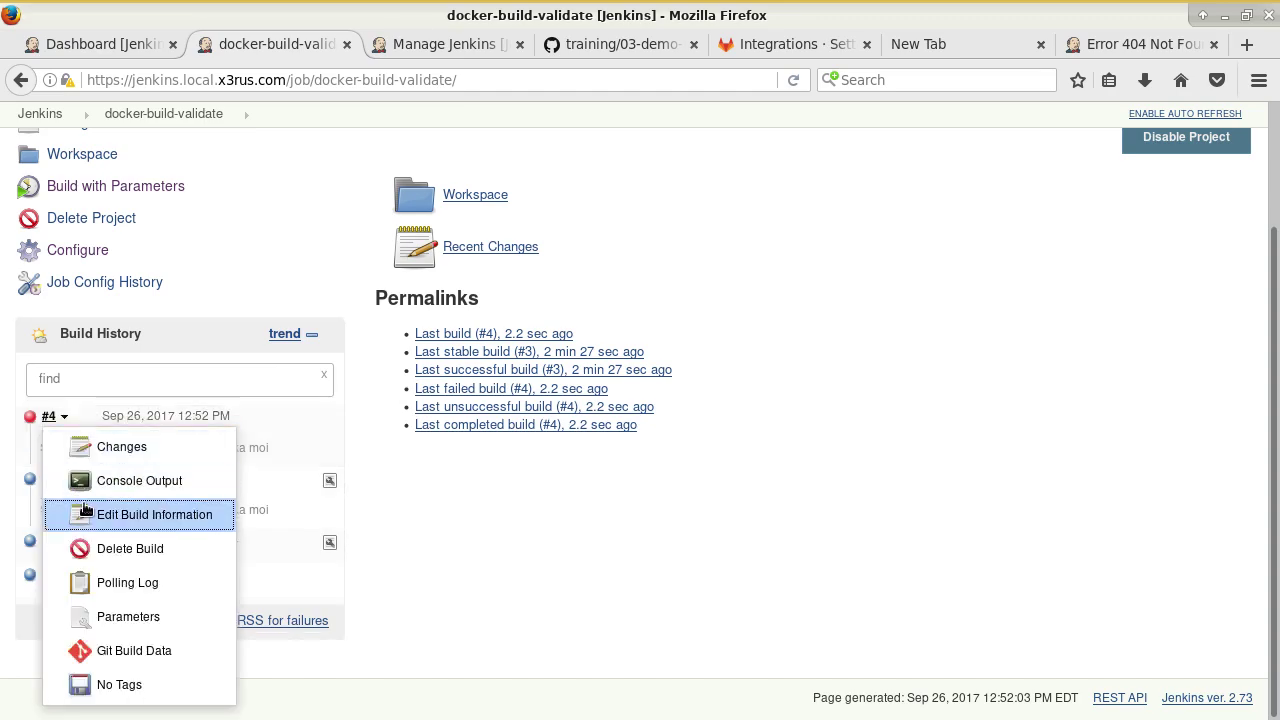
{"action": "left_click", "coordinate": [94, 481]}
{"action": "scroll", "coordinate": [529, 523], "scroll_direction": "down", "scroll_amount": 15}
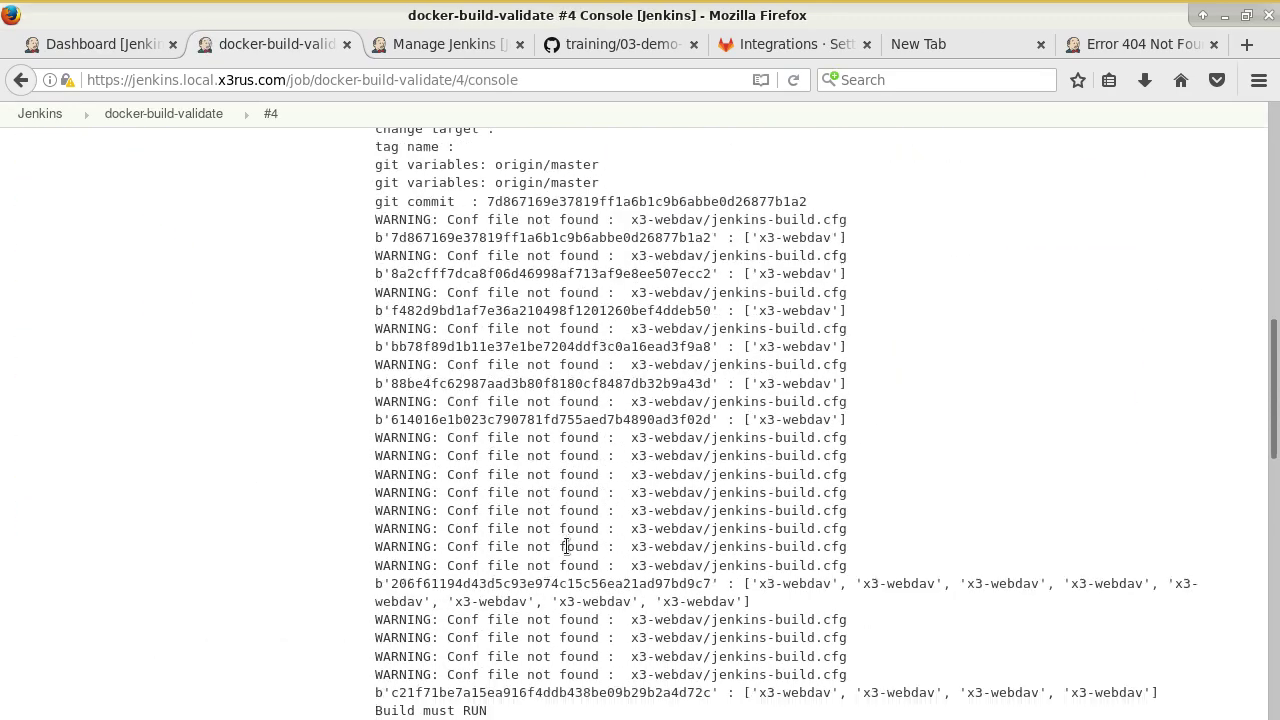
{"action": "scroll", "coordinate": [566, 546], "scroll_direction": "down", "scroll_amount": 15}
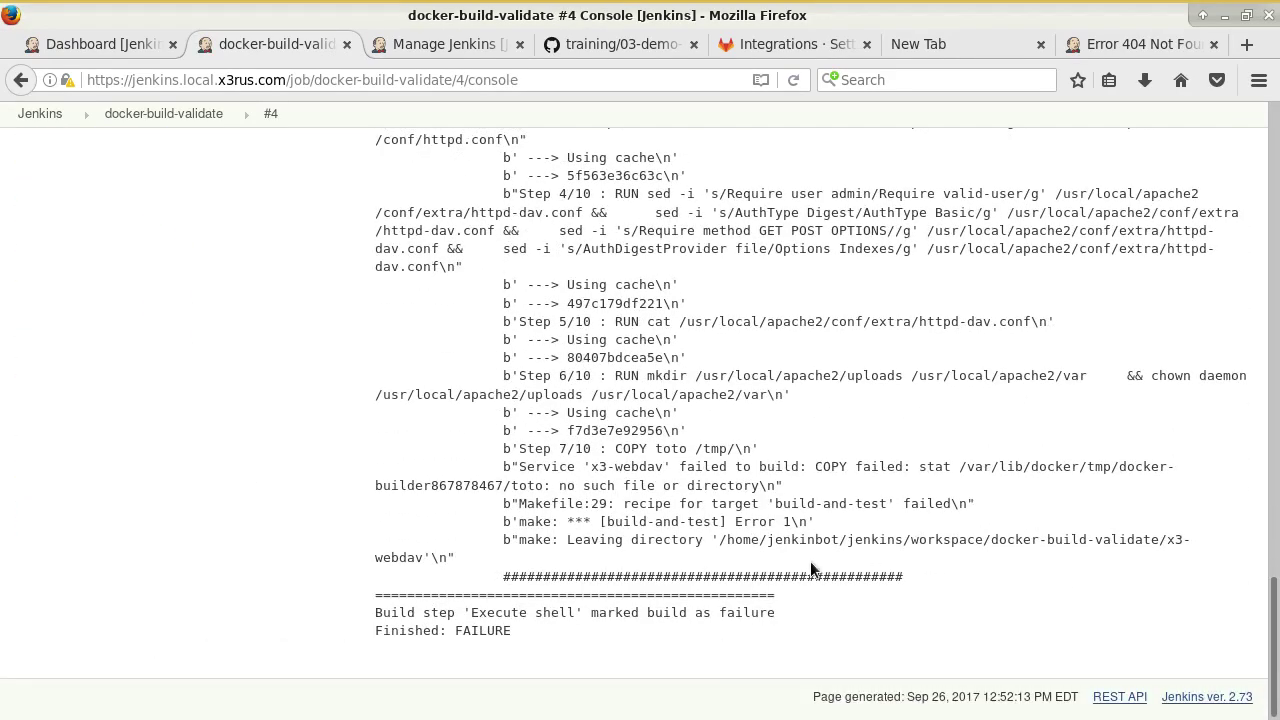
{"action": "scroll", "coordinate": [650, 600], "scroll_direction": "up", "scroll_amount": 3}
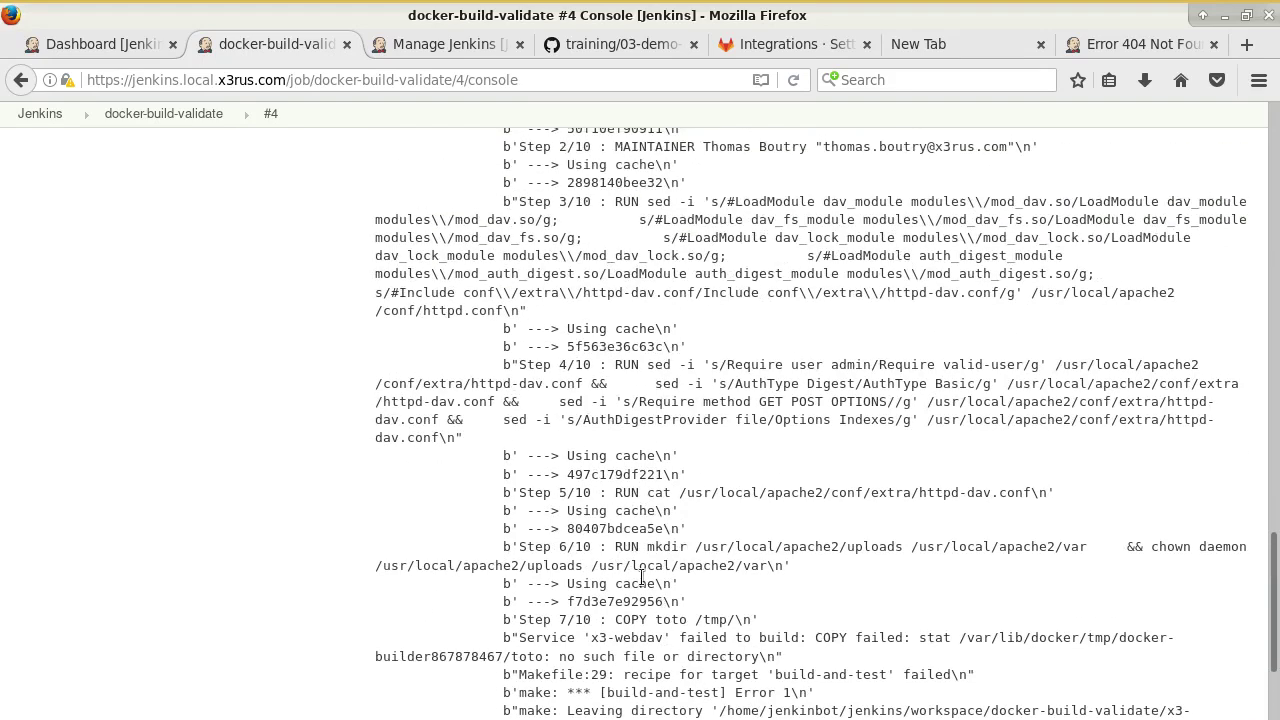
{"action": "scroll", "coordinate": [686, 460], "scroll_direction": "up", "scroll_amount": 8}
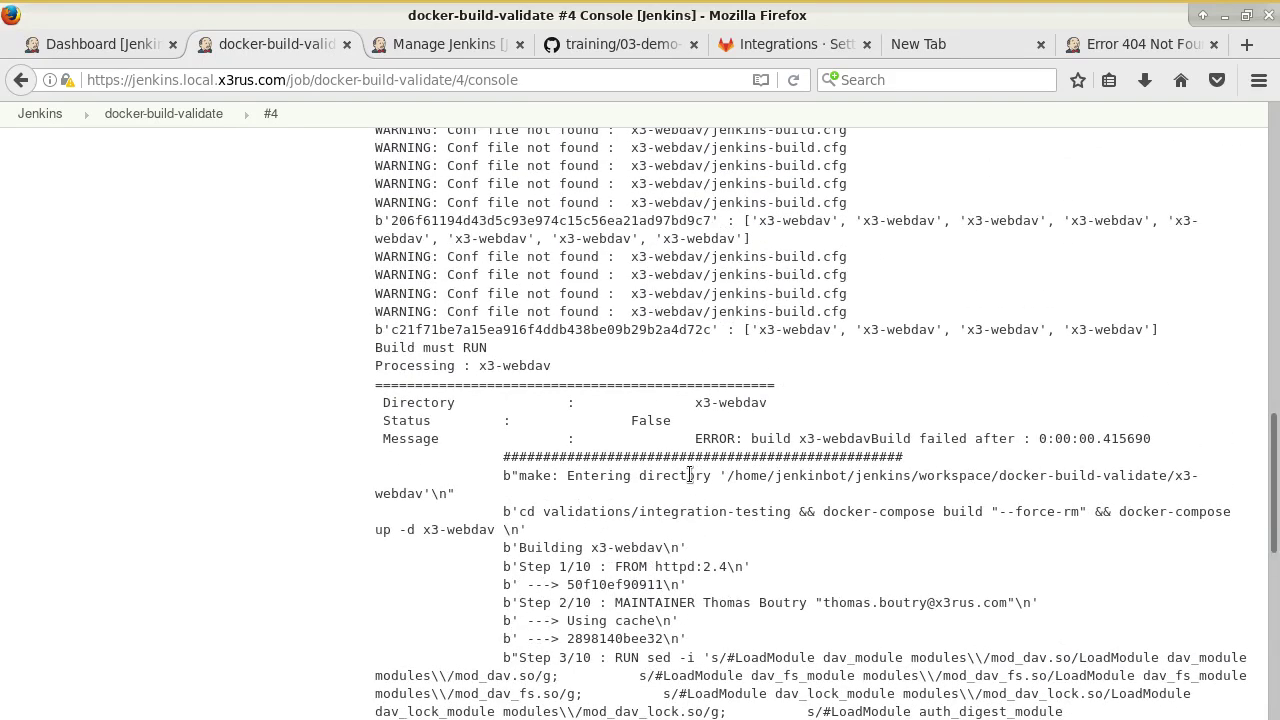
{"action": "scroll", "coordinate": [700, 480], "scroll_direction": "down", "scroll_amount": 6}
{"action": "scroll", "coordinate": [710, 511], "scroll_direction": "up", "scroll_amount": 4}
{"action": "scroll", "coordinate": [690, 330], "scroll_direction": "down", "scroll_amount": 10}
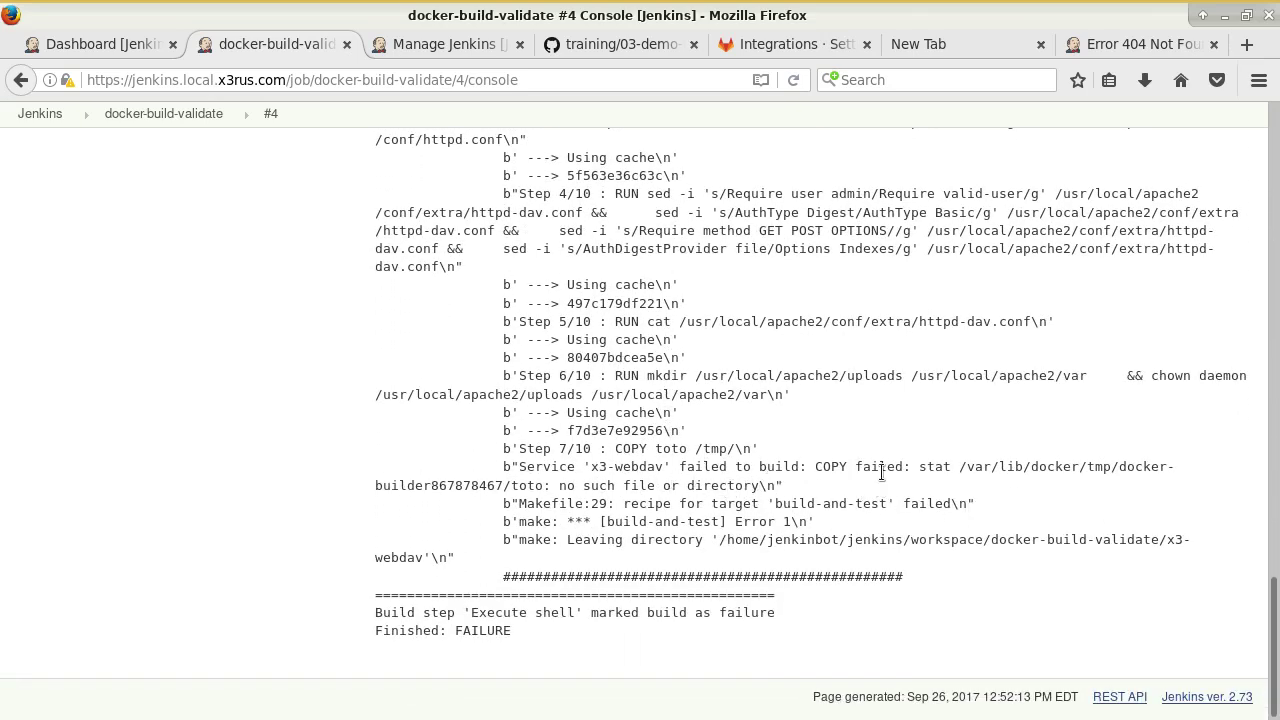
{"action": "left_click_drag", "start_coordinate": [808, 466], "coordinate": [1045, 490]}
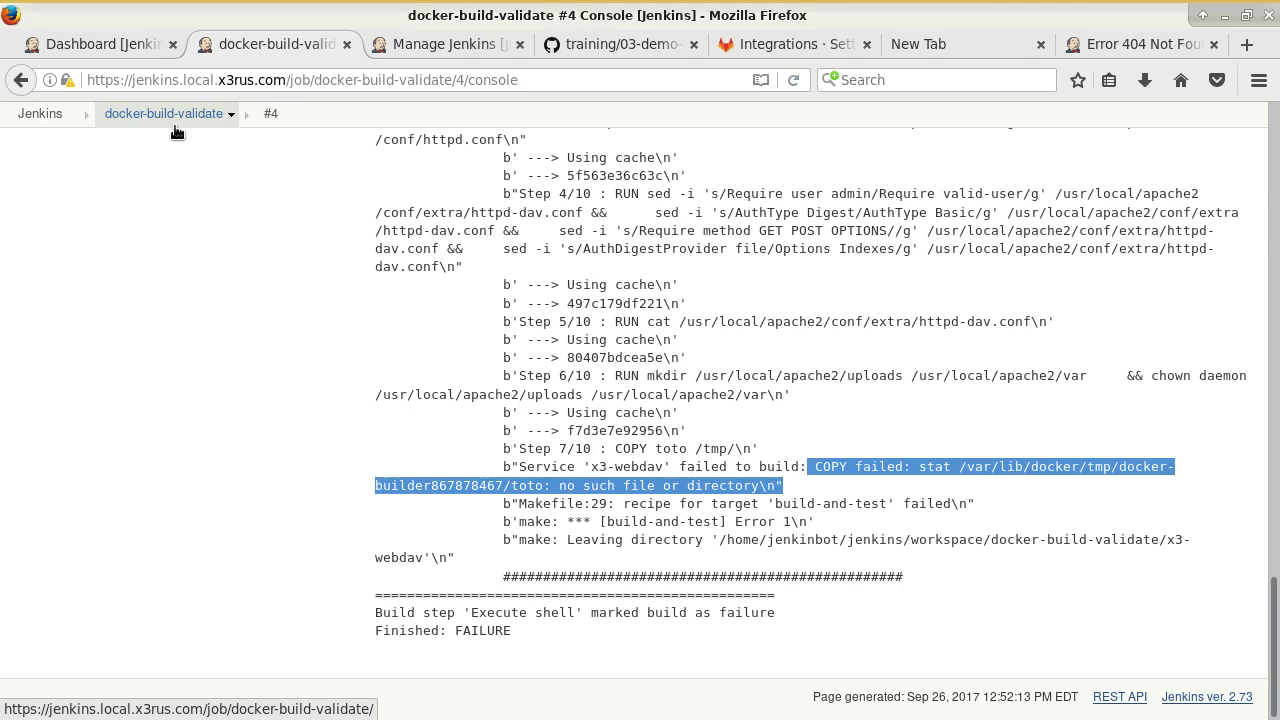
Scroll the GitHub training notes to the 'Gestion multi branche' section, then return to Terminal.
{"action": "left_click", "coordinate": [601, 45]}
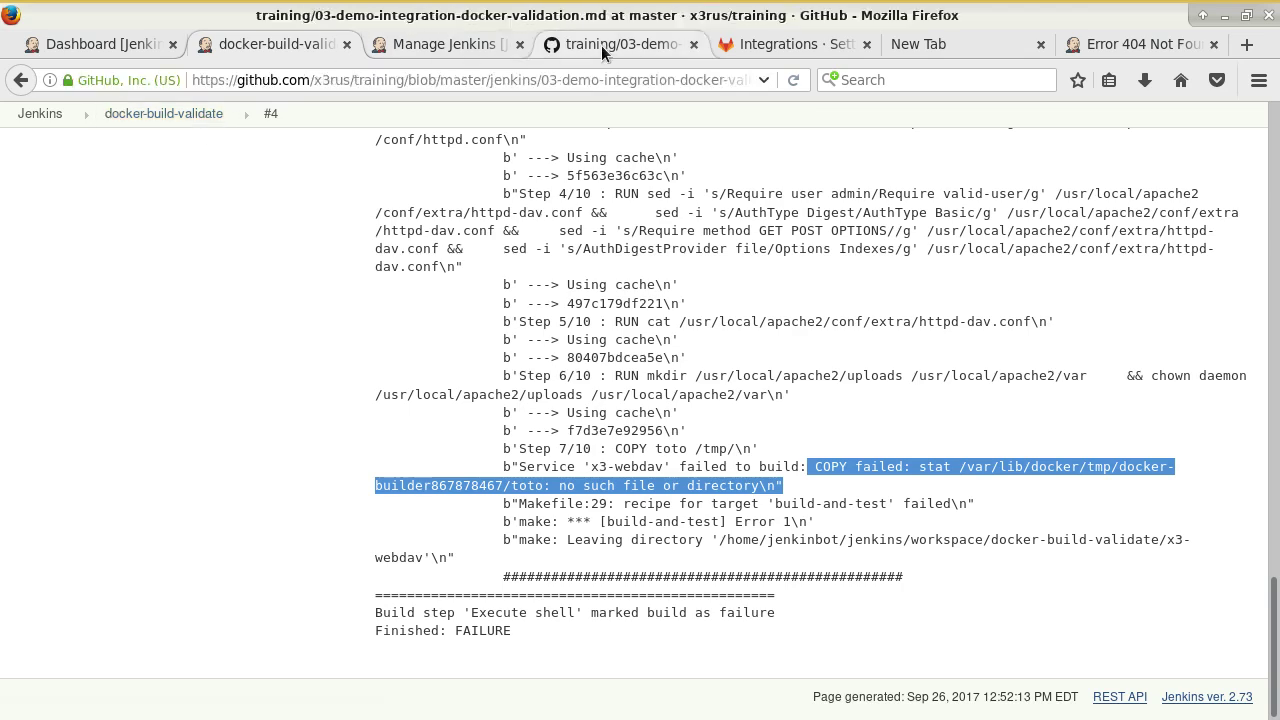
{"action": "scroll", "coordinate": [530, 343], "scroll_direction": "down", "scroll_amount": 15}
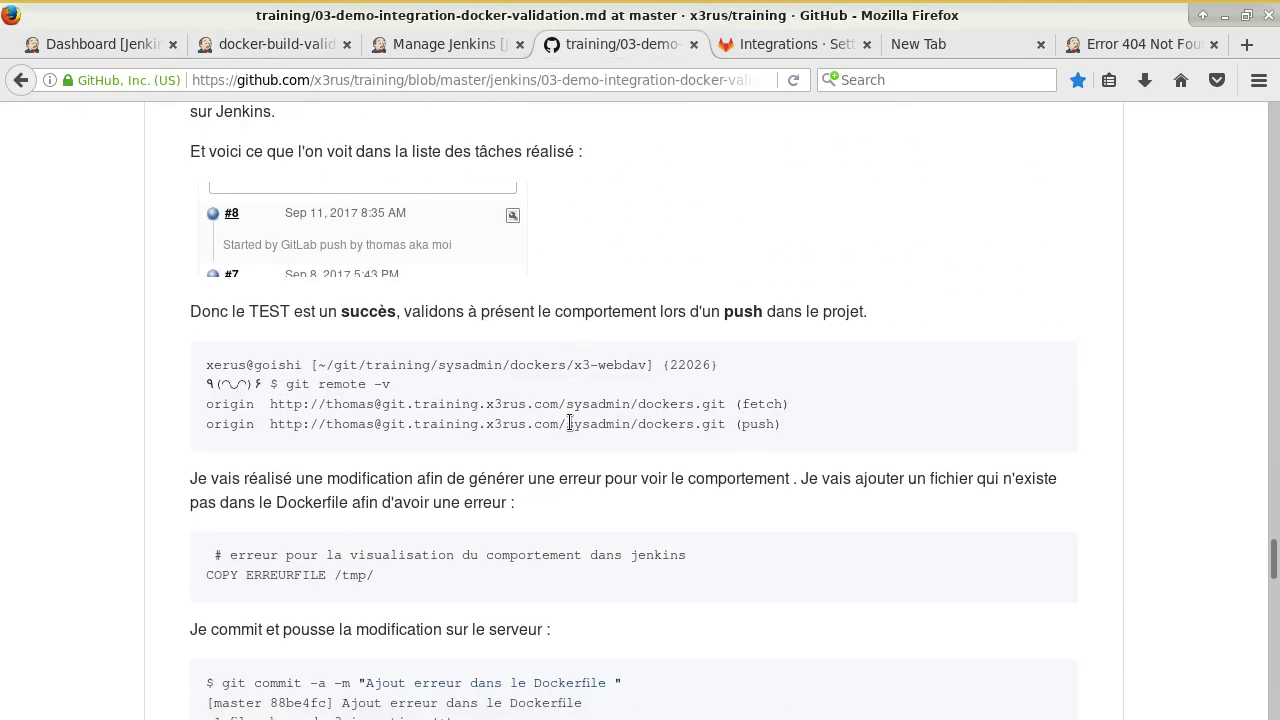
{"action": "scroll", "coordinate": [569, 423], "scroll_direction": "down", "scroll_amount": 5}
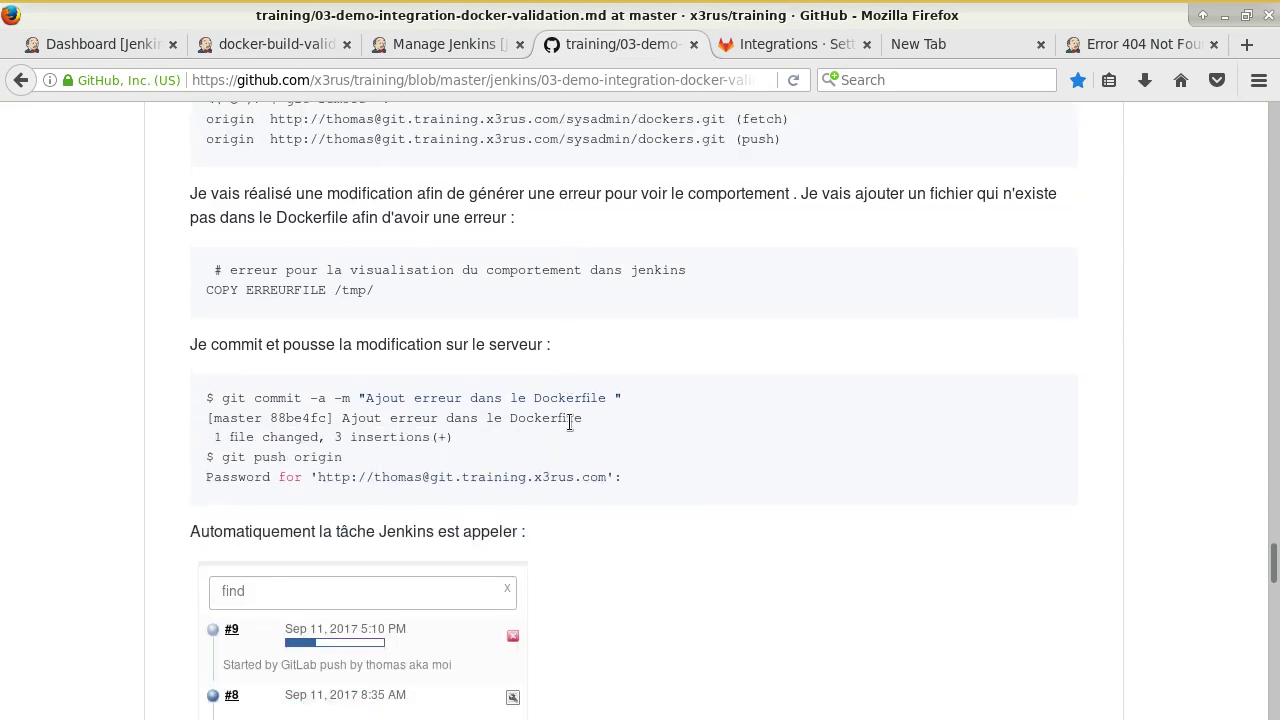
{"action": "scroll", "coordinate": [535, 380], "scroll_direction": "down", "scroll_amount": 5}
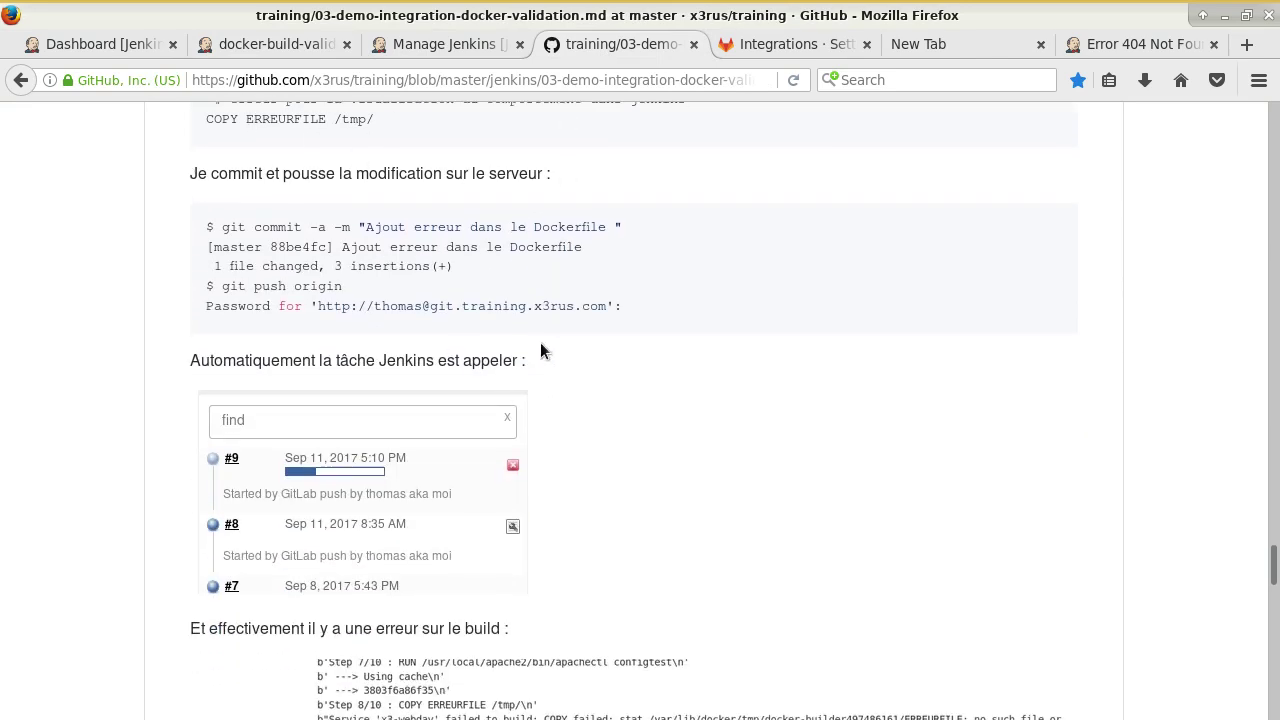
{"action": "scroll", "coordinate": [510, 325], "scroll_direction": "up", "scroll_amount": 1}
{"action": "scroll", "coordinate": [489, 315], "scroll_direction": "down", "scroll_amount": 11}
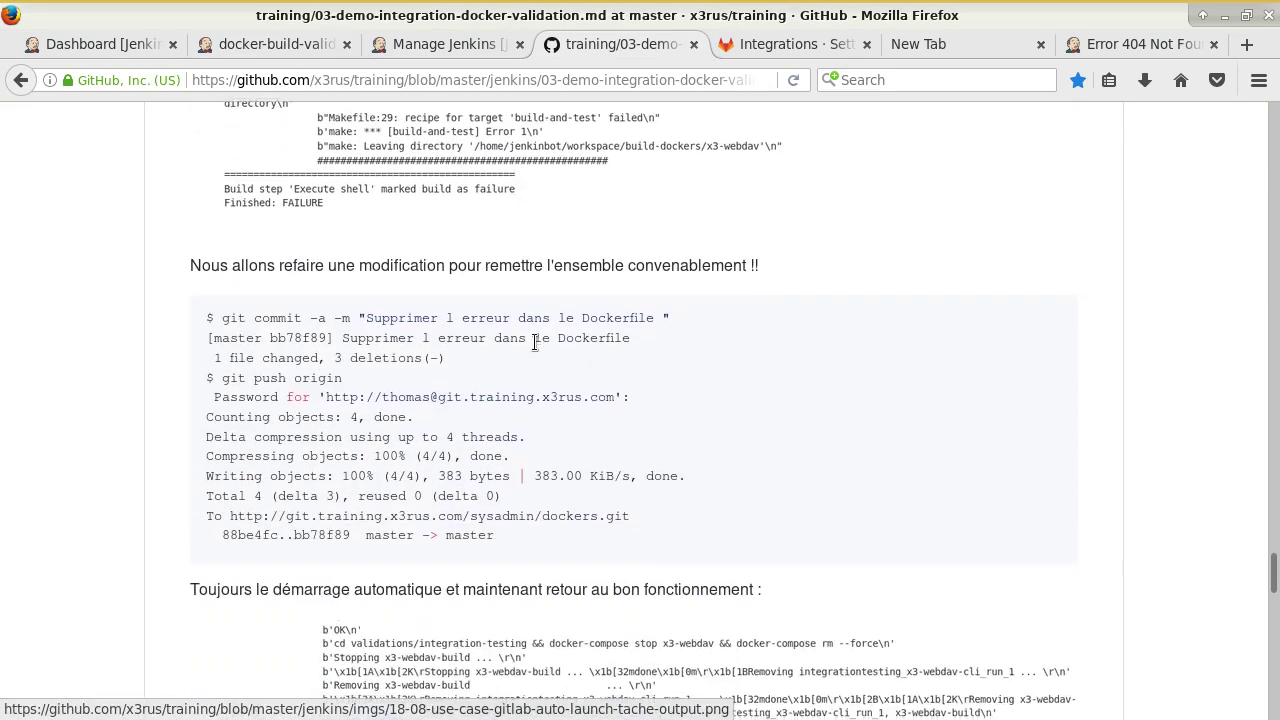
{"action": "scroll", "coordinate": [508, 343], "scroll_direction": "down", "scroll_amount": 6}
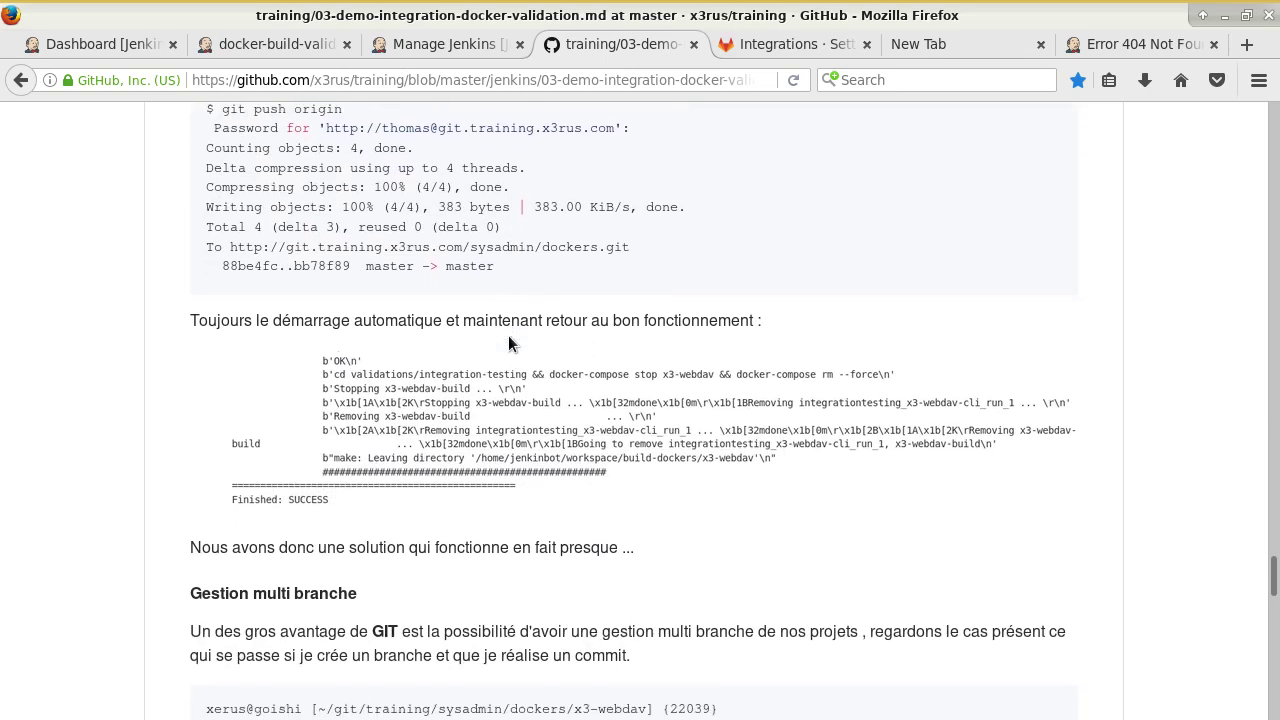
{"action": "scroll", "coordinate": [508, 343], "scroll_direction": "down", "scroll_amount": 4}
{"action": "scroll", "coordinate": [720, 260], "scroll_direction": "up", "scroll_amount": 1}
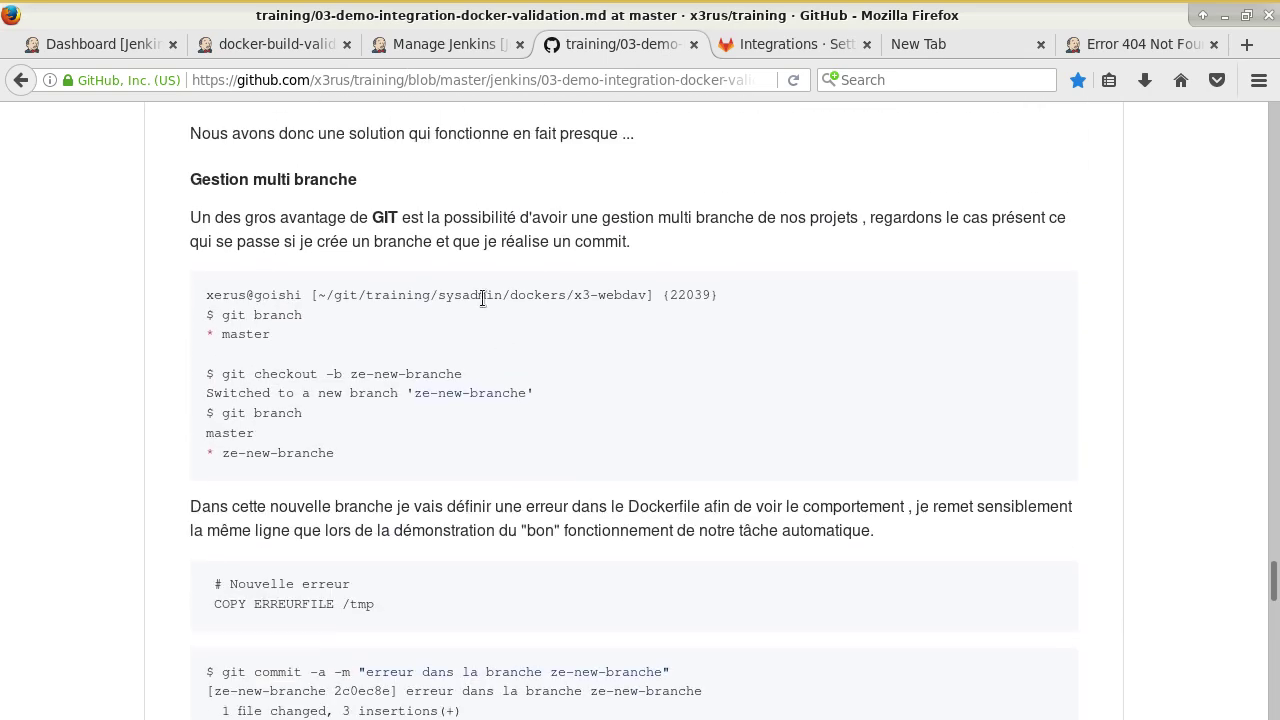
{"action": "left_click", "coordinate": [600, 8]}
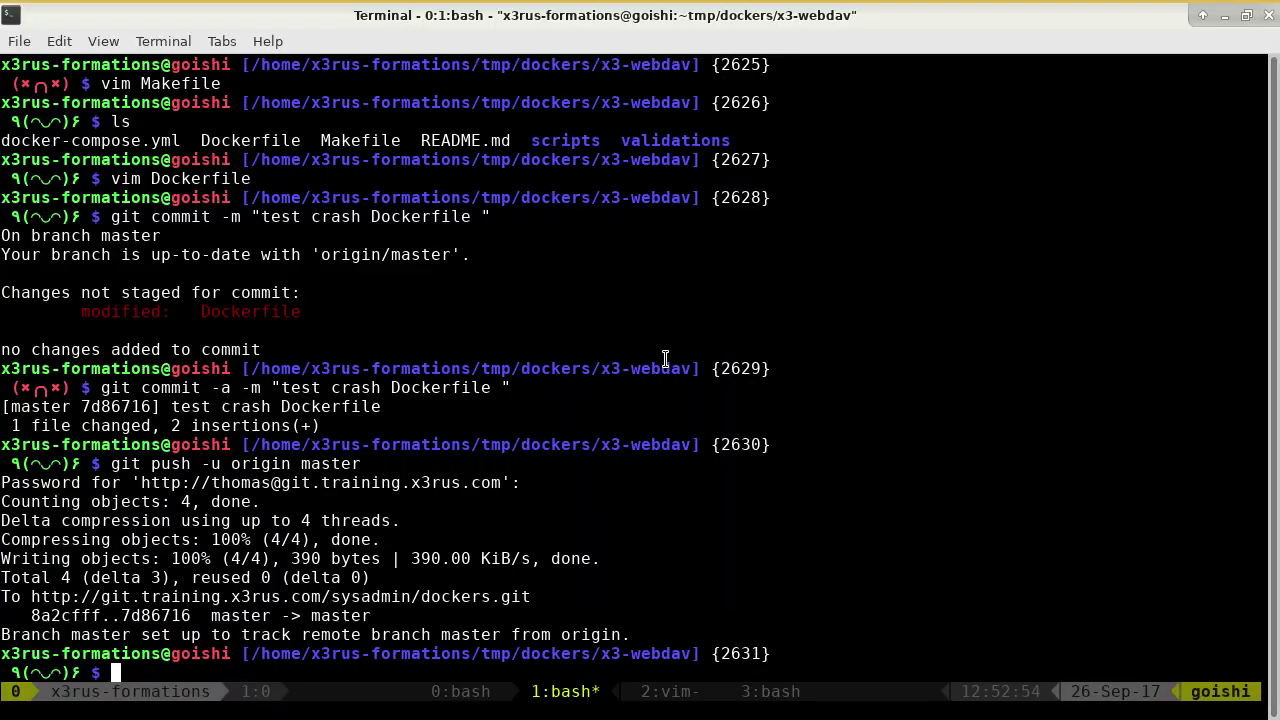
Create and check out branch 'toto' with git checkout -b toto, confirming it via git branch.
{"action": "type", "text": "ls"}
{"action": "key", "text": "Return"}
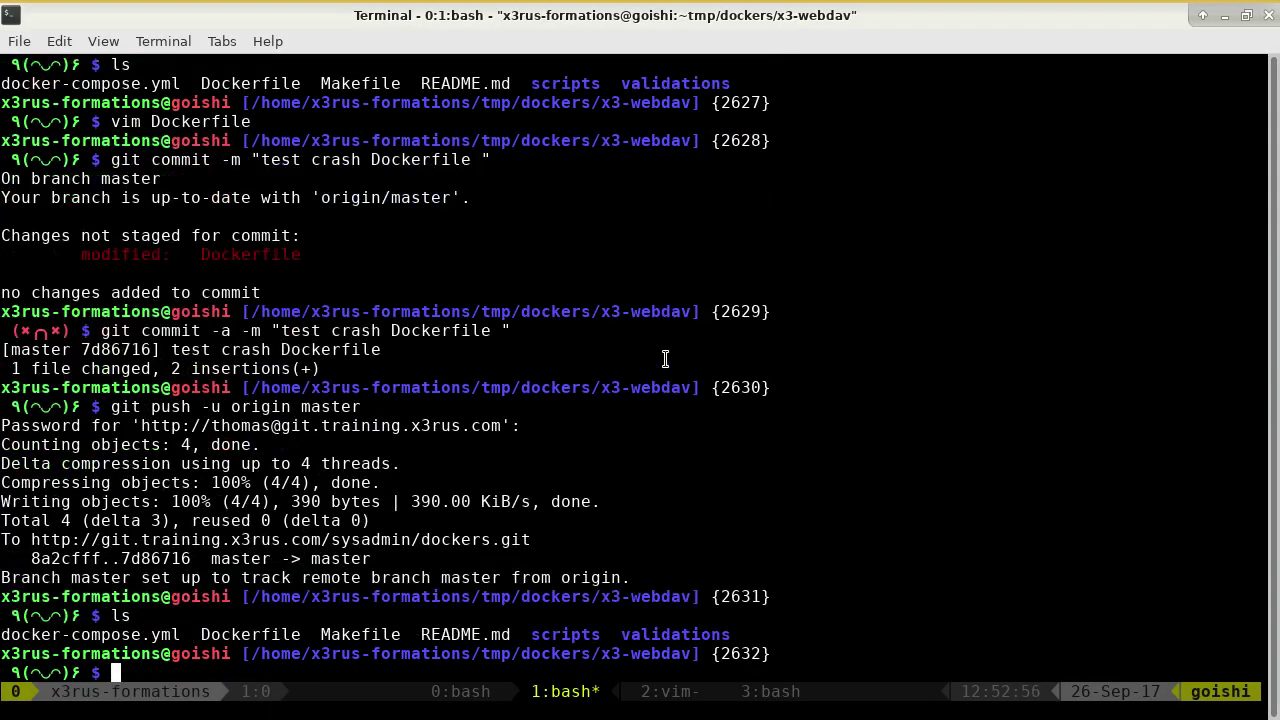
{"action": "type", "text": "git branch"}
{"action": "key", "text": "Return"}
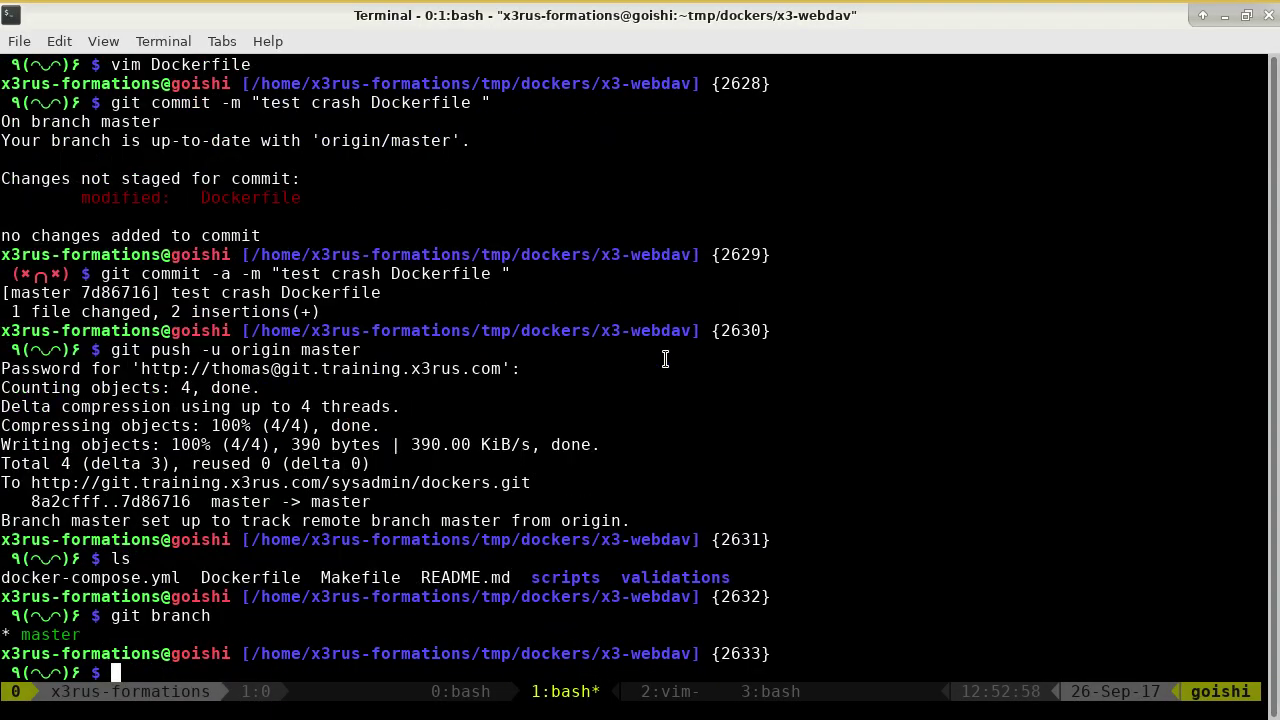
{"action": "type", "text": "git "}
{"action": "type", "text": "branc"}
{"action": "key", "text": "BackSpace"}
{"action": "key", "text": "BackSpace"}
{"action": "key", "text": "BackSpace"}
{"action": "key", "text": "BackSpace"}
{"action": "key", "text": "BackSpace"}
{"action": "type", "text": "checkout -b"}
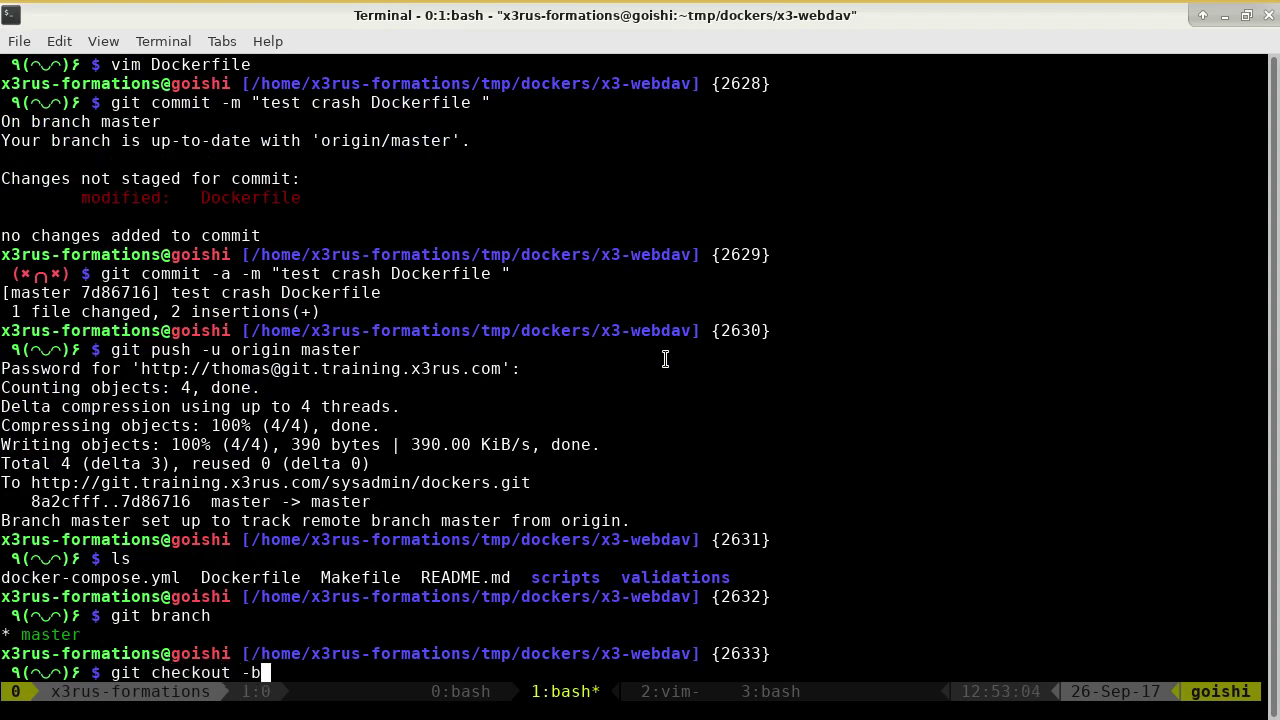
{"action": "type", "text": " toto"}
{"action": "key", "text": "Return"}
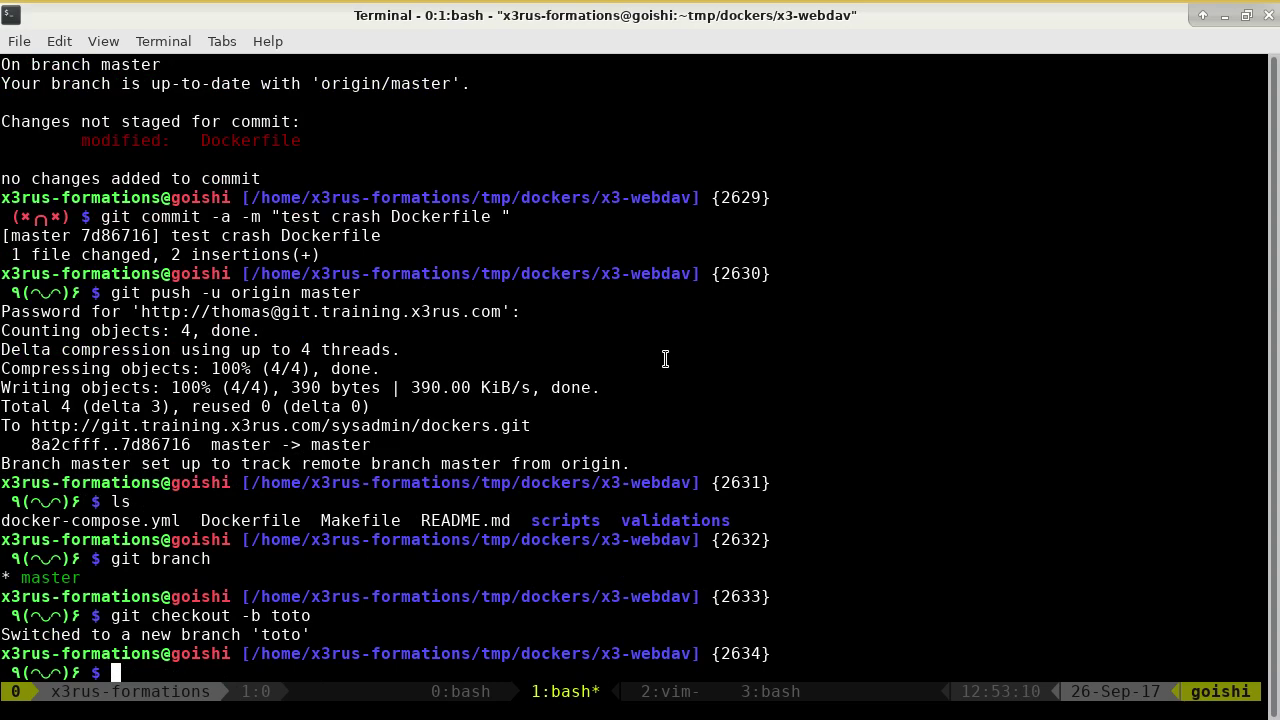
{"action": "type", "text": "git branch"}
{"action": "key", "text": "Return"}
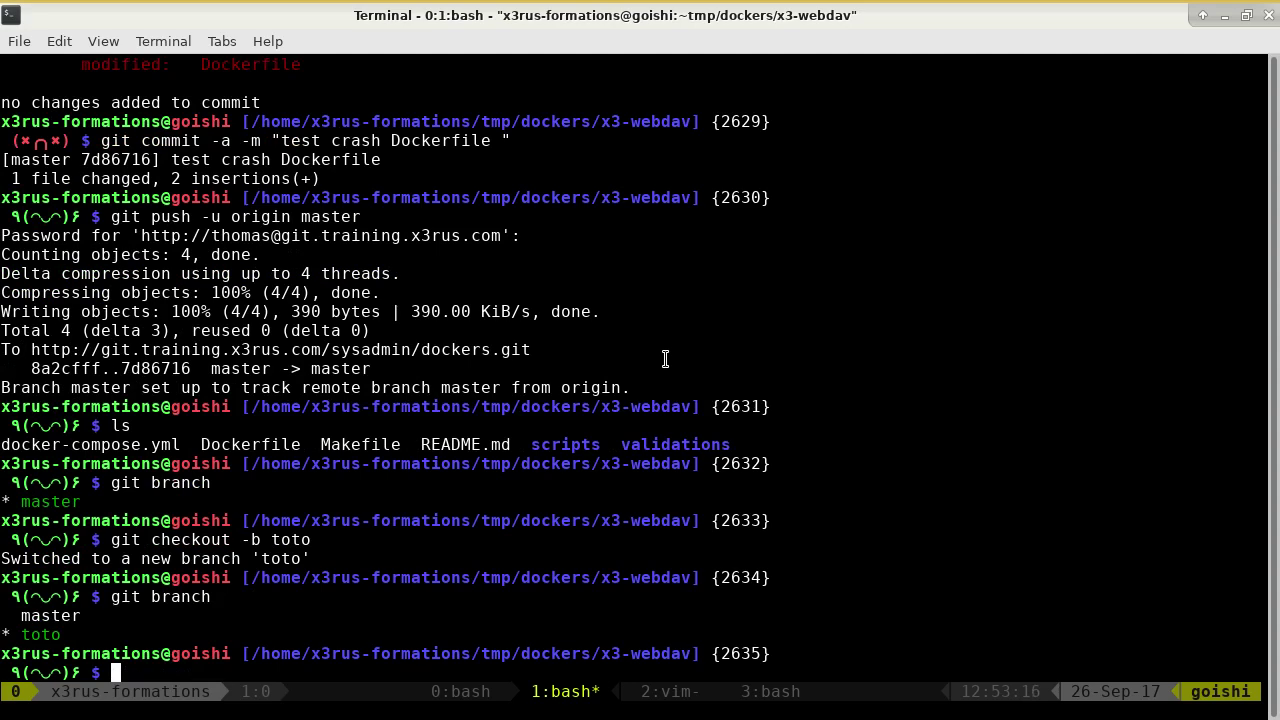
{"action": "type", "text": "ls"}
{"action": "key", "text": "Return"}
In vim, find and remove the 'COPY toto /tmp/' line from the Dockerfile and save.
{"action": "type", "text": "vim Do"}
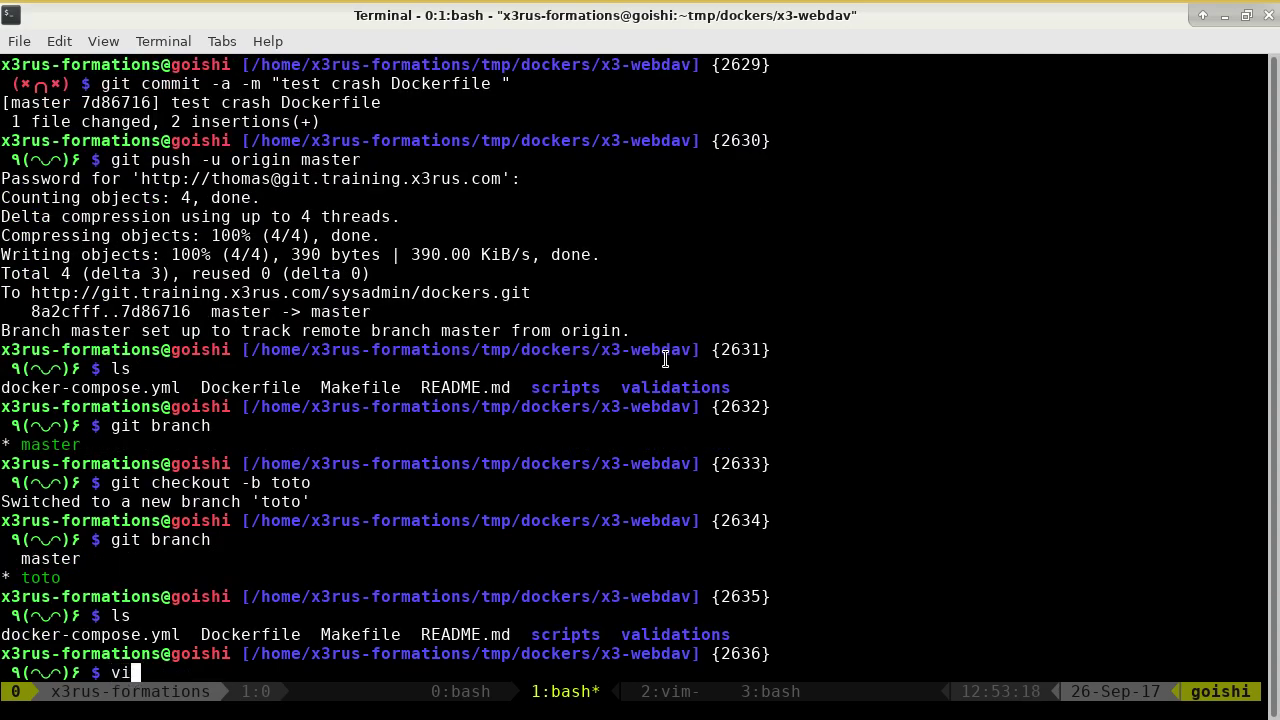
{"action": "key", "text": "Tab"}
{"action": "key", "text": "Return"}
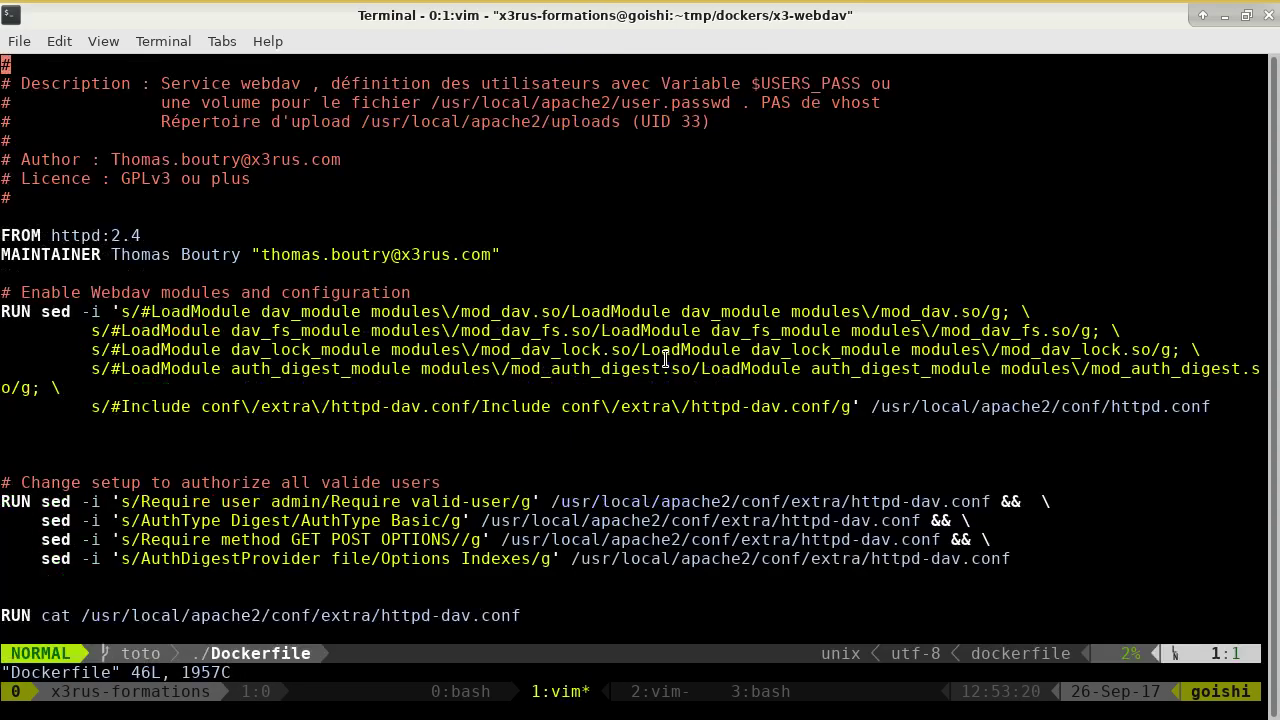
{"action": "type", "text": "/toto"}
{"action": "key", "text": "Return"}
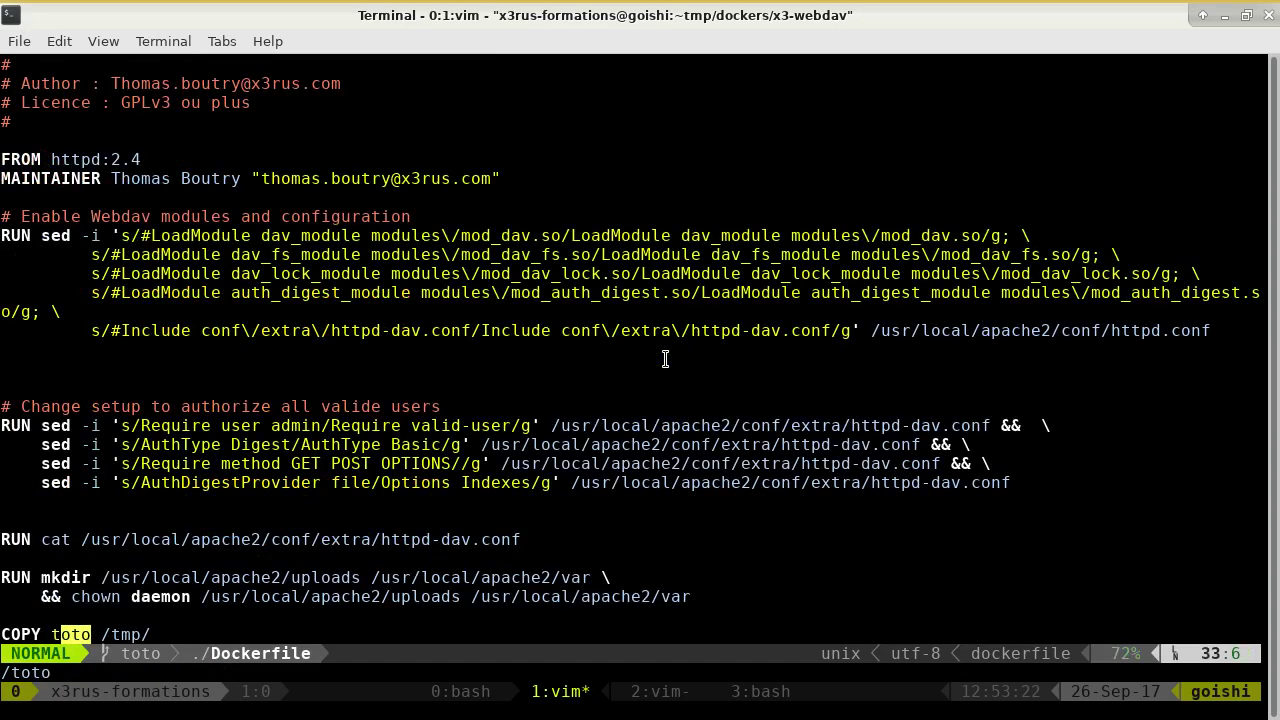
{"action": "key", "text": "j"}
{"action": "key", "text": "j"}
{"action": "key", "text": "k"}
{"action": "key", "text": "k"}
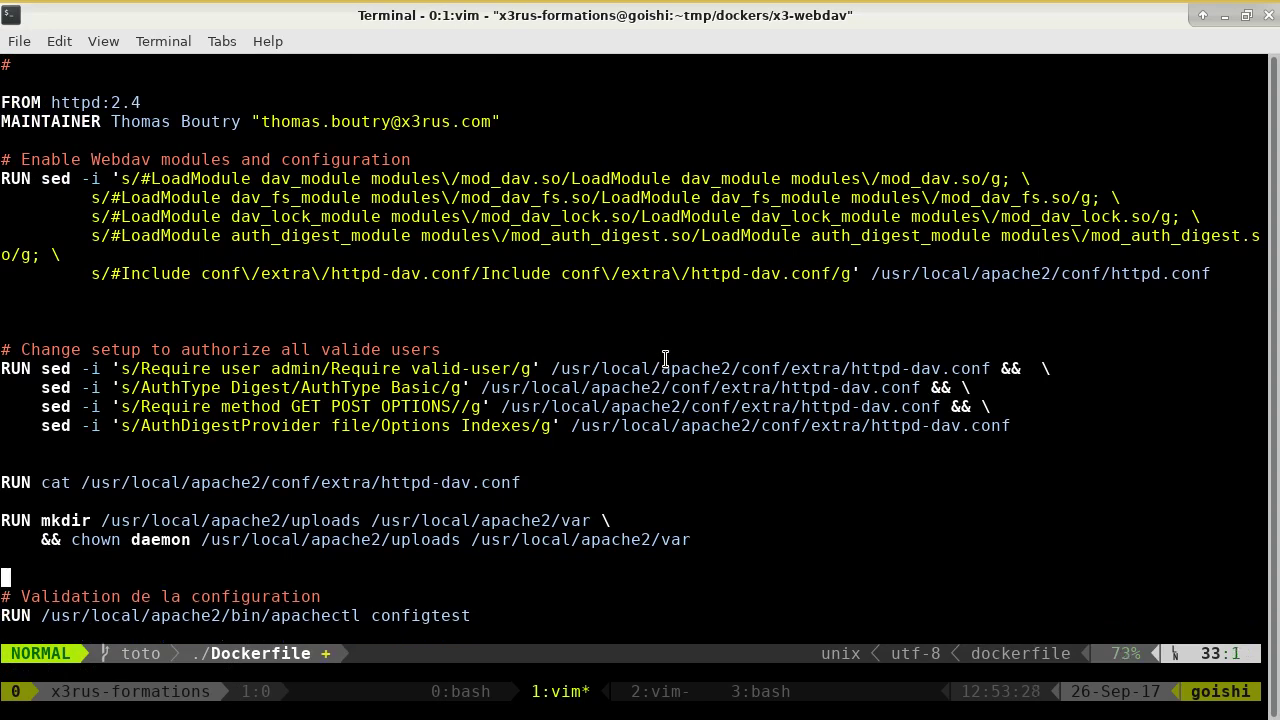
{"action": "type", "text": ":wq"}
{"action": "key", "text": "Return"}
Commit as "Fix erreur dockerfile" and push the toto branch with git push -u origin toto.
{"action": "type", "text": "git"}
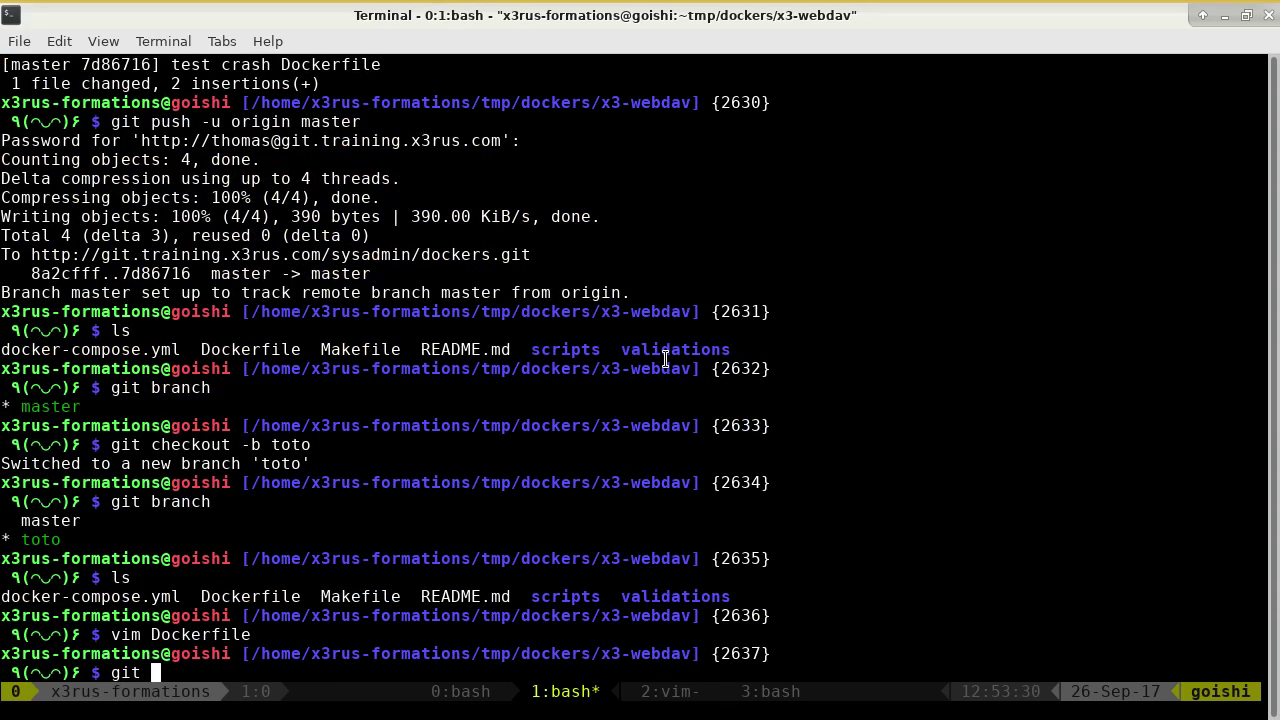
{"action": "type", "text": " commit -a -m \"Fix re"}
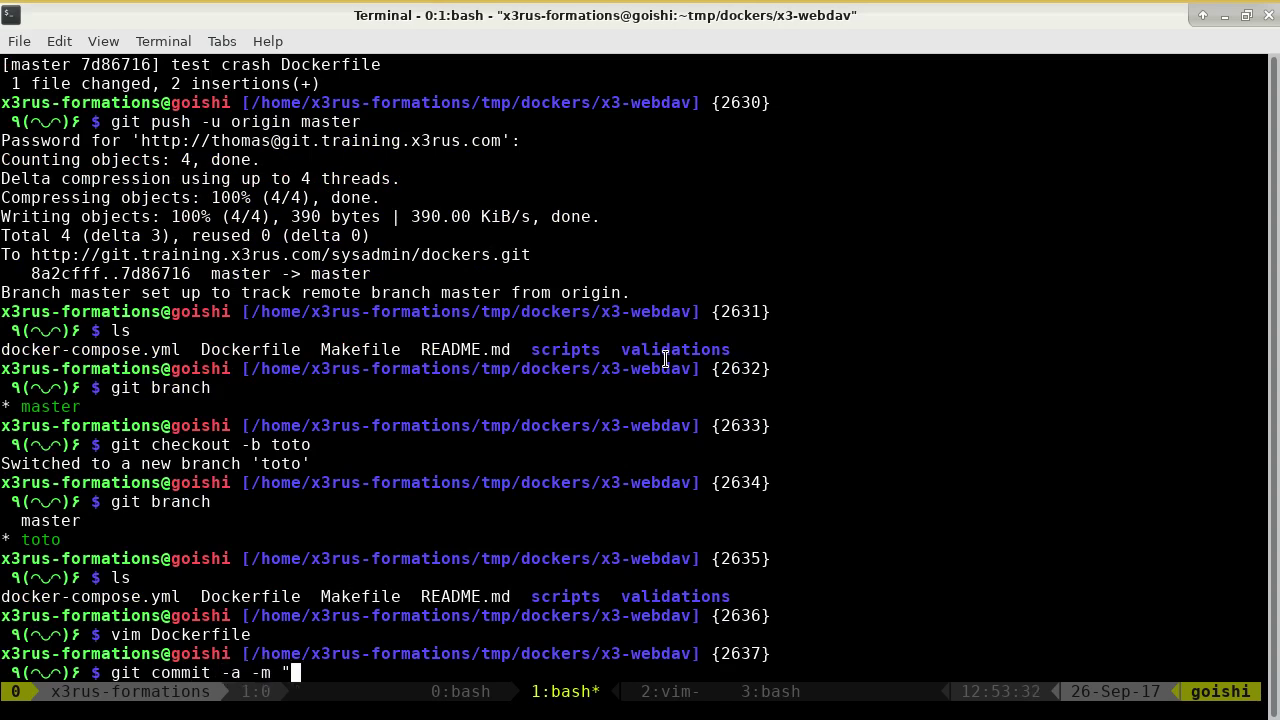
{"action": "type", "text": "eur dockerfile\""}
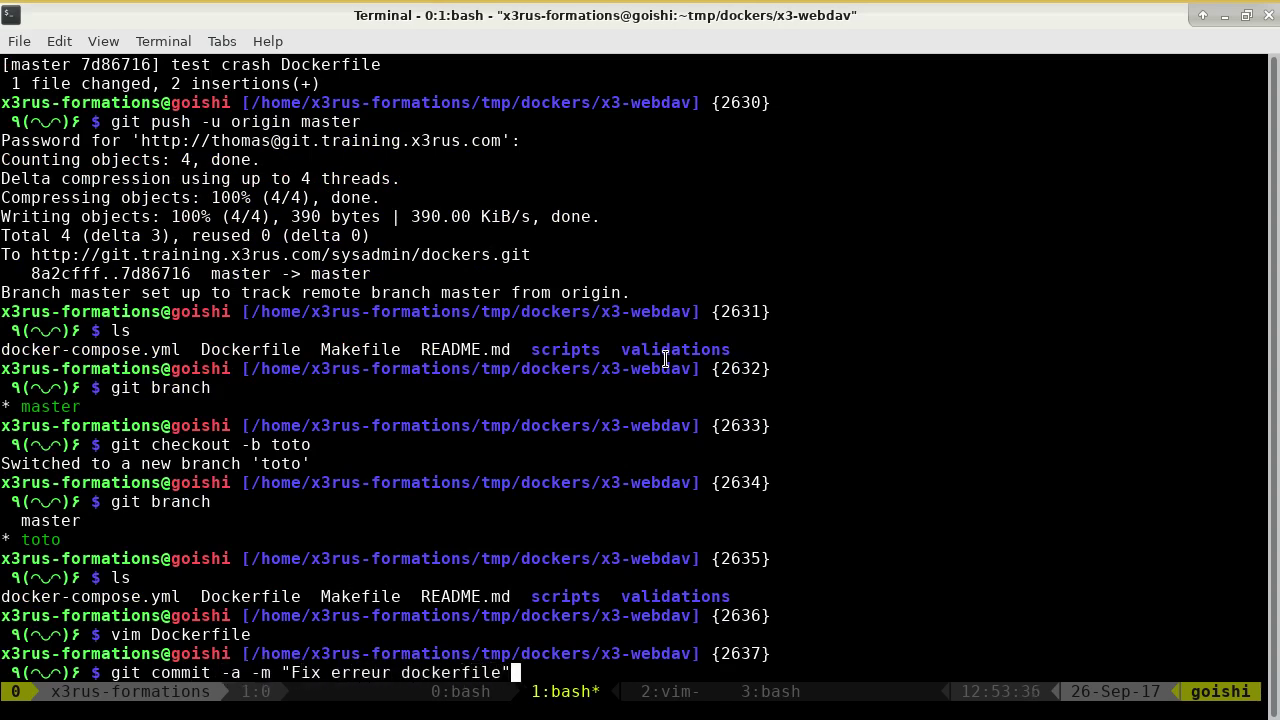
{"action": "key", "text": "Return"}
{"action": "key", "text": "ctrl+r"}
{"action": "type", "text": "push"}
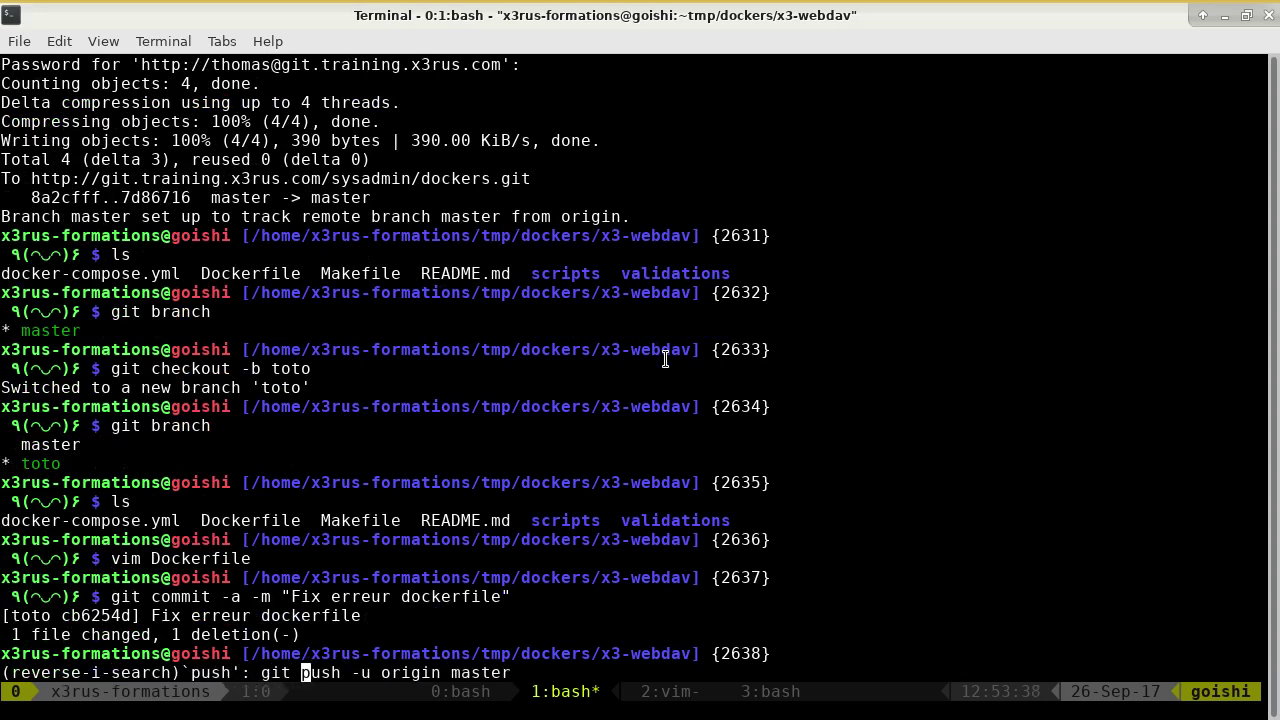
{"action": "key", "text": "End"}
{"action": "key", "text": "BackSpace"}
{"action": "key", "text": "BackSpace"}
{"action": "key", "text": "BackSpace"}
{"action": "key", "text": "BackSpace"}
{"action": "key", "text": "BackSpace"}
{"action": "key", "text": "BackSpace"}
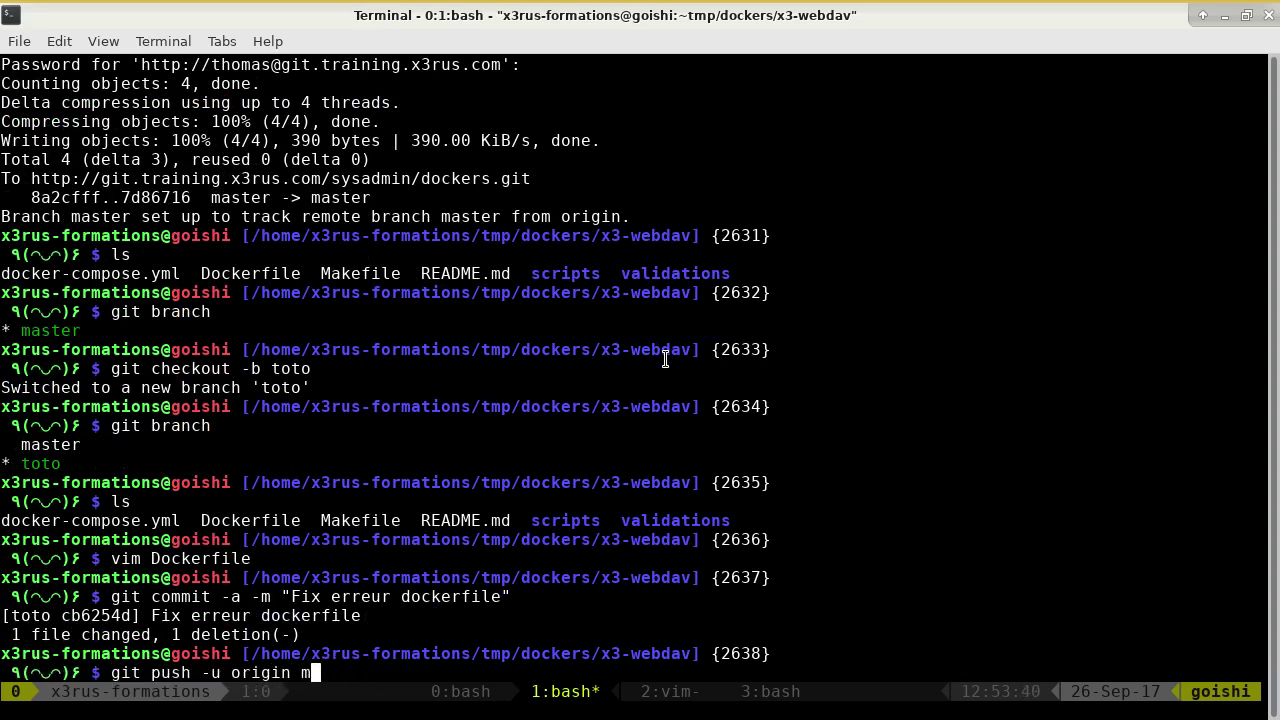
{"action": "type", "text": "toto"}
{"action": "key", "text": "Return"}
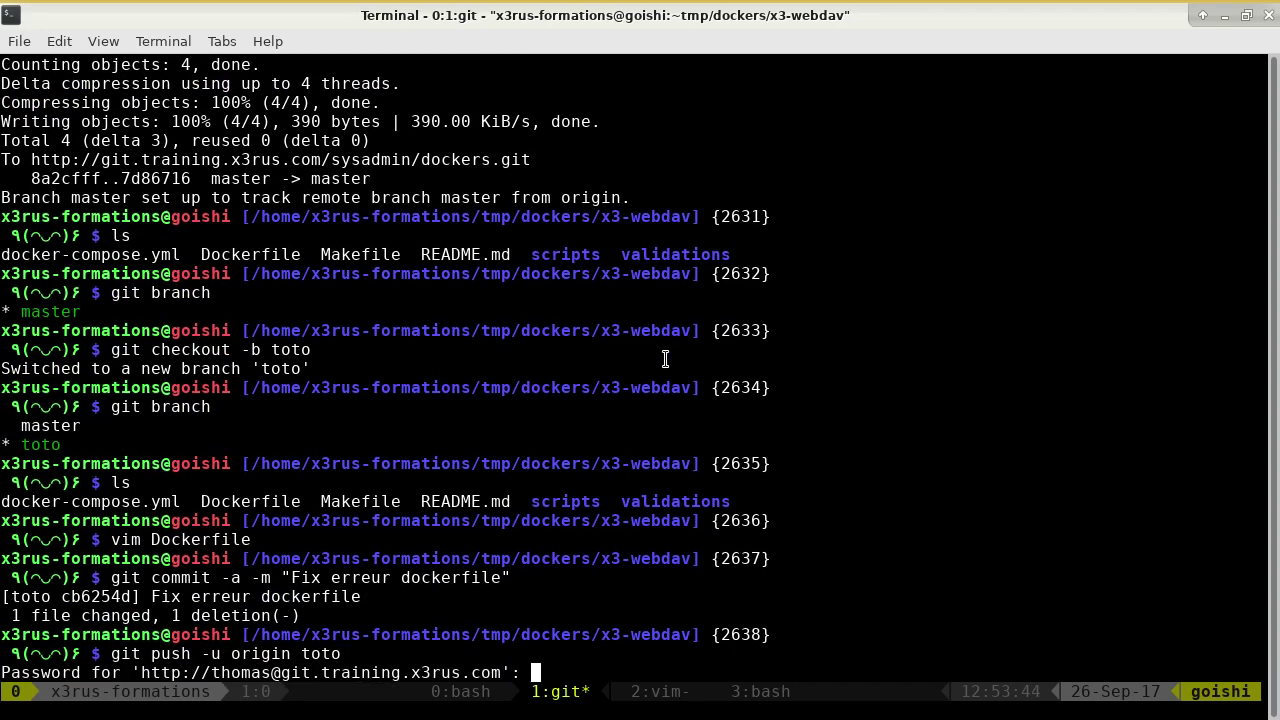
{"action": "key", "text": "Return"}
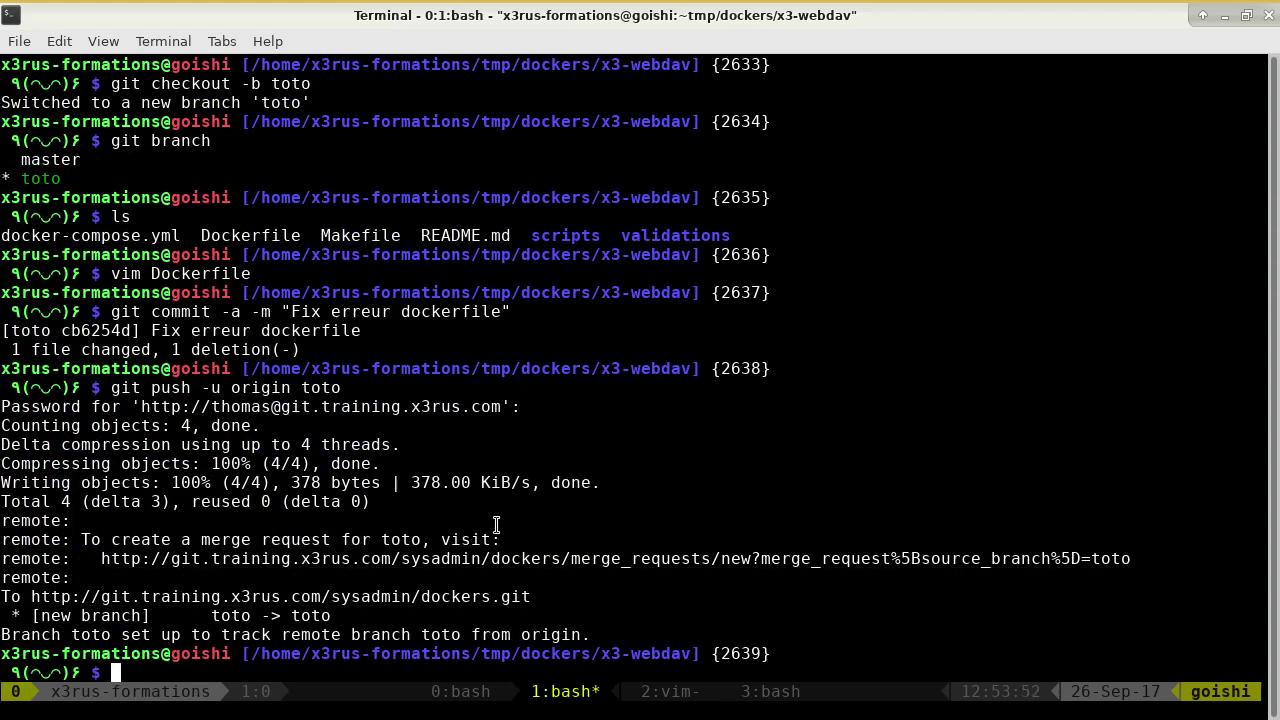
Open the console output of docker-build-validate build #5 in Jenkins.
{"action": "key", "text": "alt+Tab"}
{"action": "left_click", "coordinate": [251, 45]}
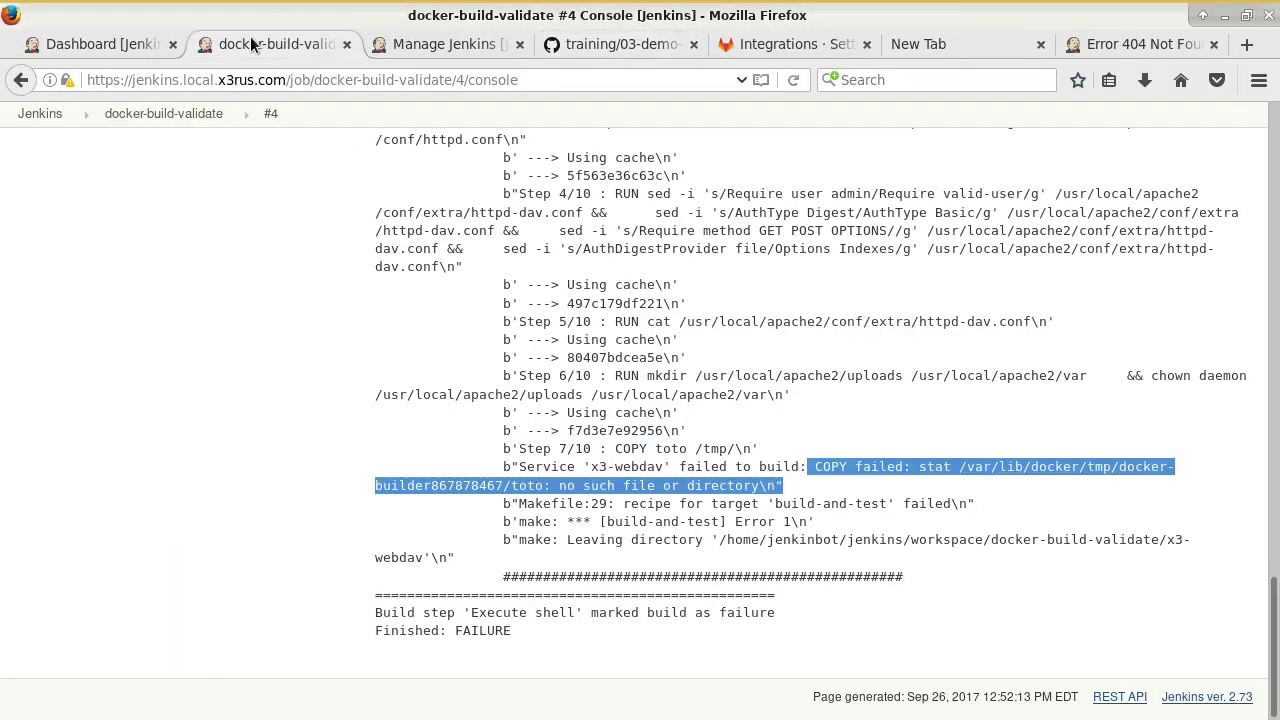
{"action": "left_click", "coordinate": [170, 114]}
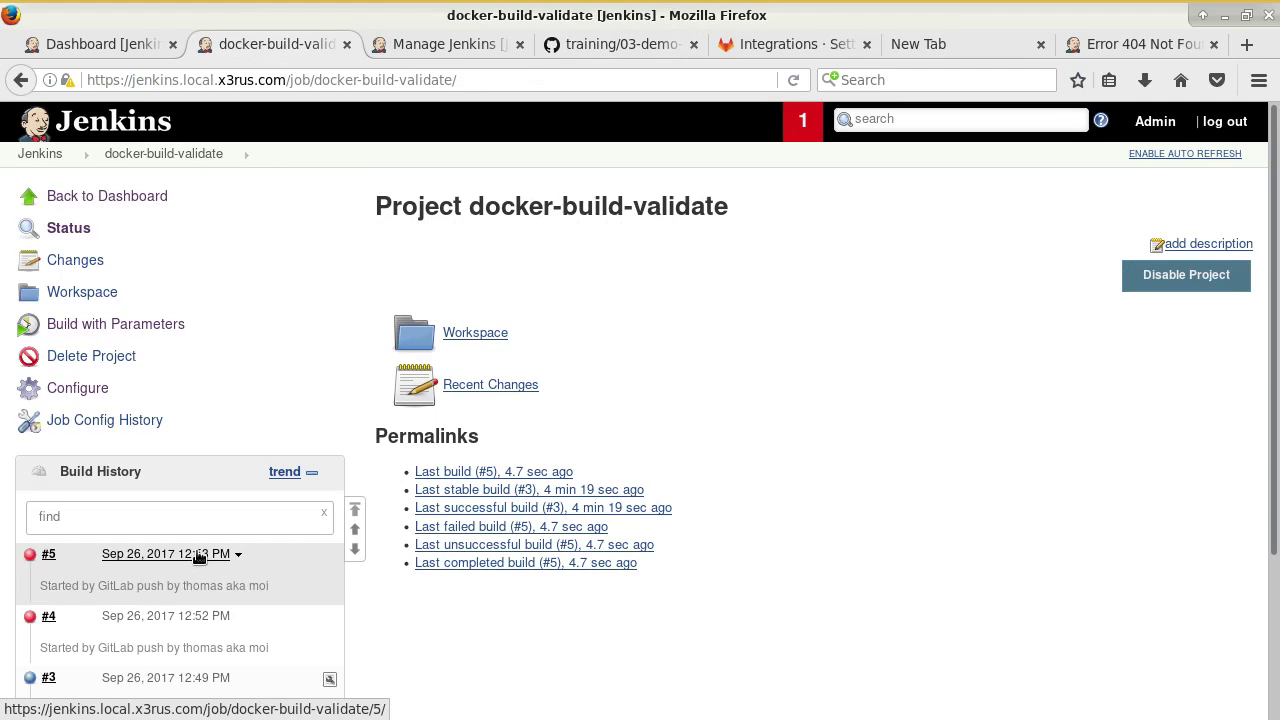
{"action": "left_click", "coordinate": [63, 554]}
{"action": "left_click", "coordinate": [117, 638]}
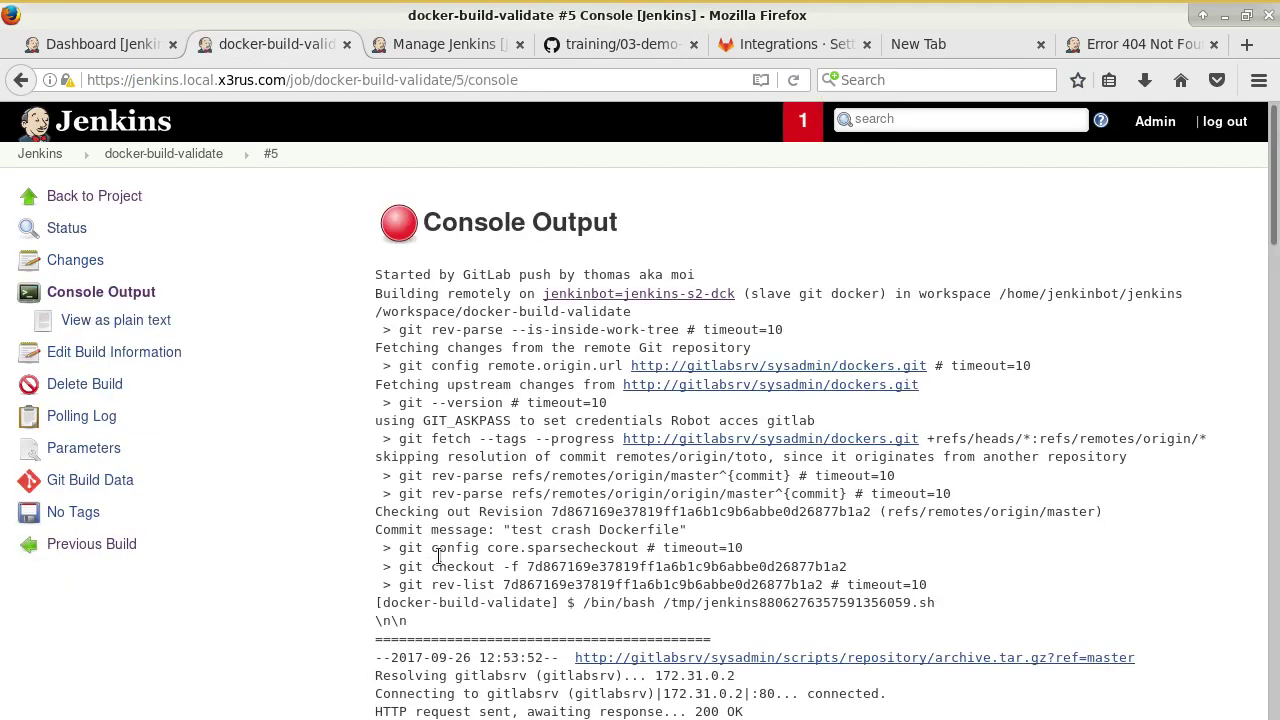
Highlight all occurrences of 'master' in the log, then go back to the project page.
{"action": "scroll", "coordinate": [529, 547], "scroll_direction": "down", "scroll_amount": 1}
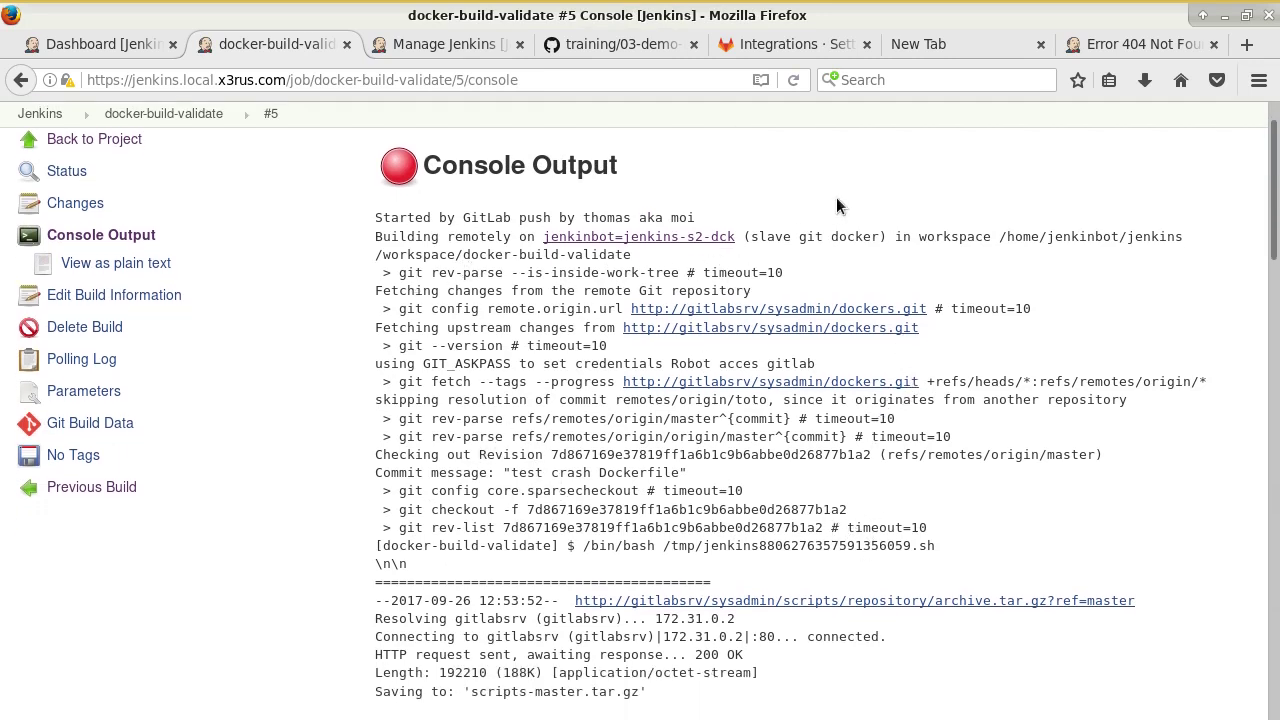
{"action": "key", "text": "ctrl+f"}
{"action": "type", "text": "master"}
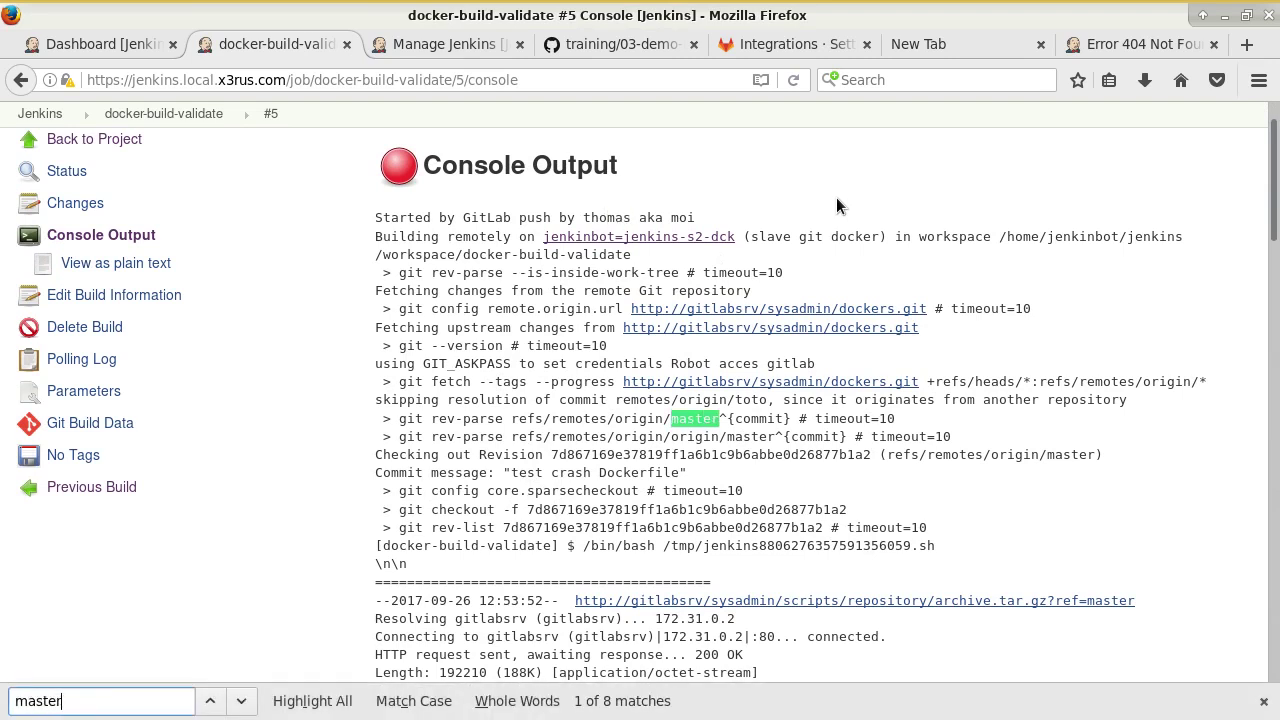
{"action": "left_click", "coordinate": [295, 701]}
{"action": "left_click", "coordinate": [963, 478]}
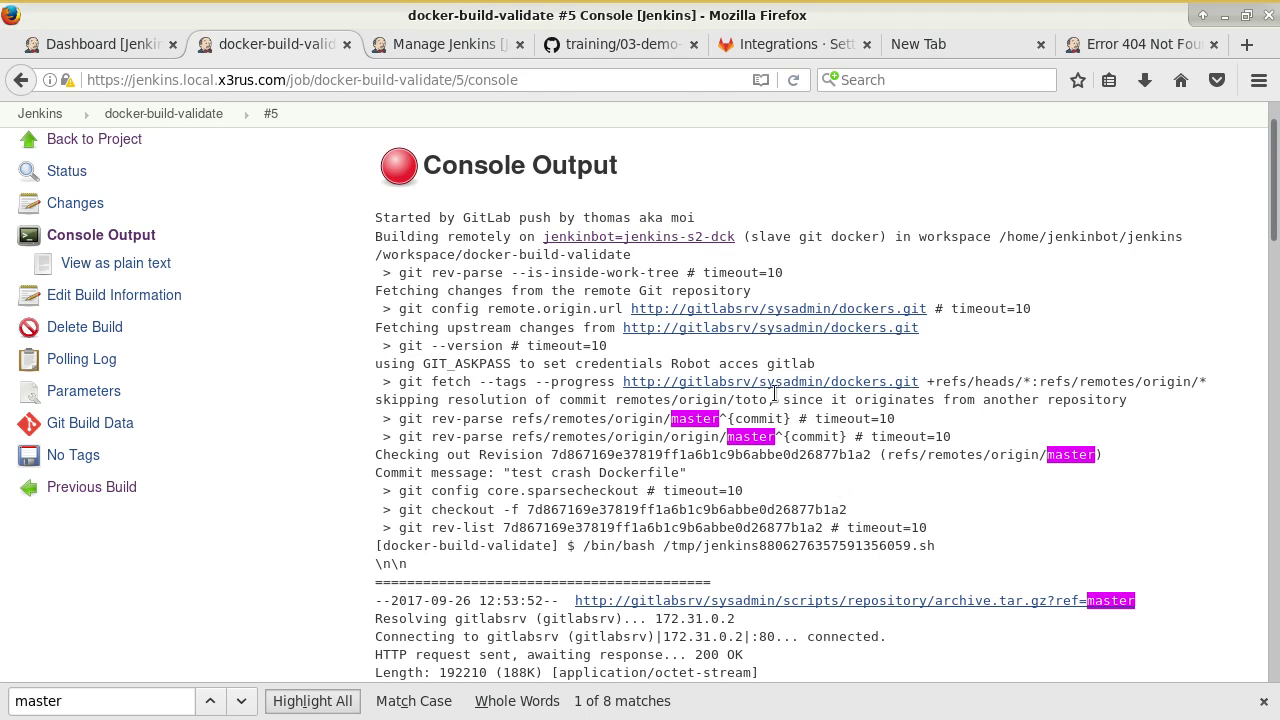
{"action": "scroll", "coordinate": [285, 320], "scroll_direction": "up", "scroll_amount": 2}
{"action": "left_click", "coordinate": [145, 199]}
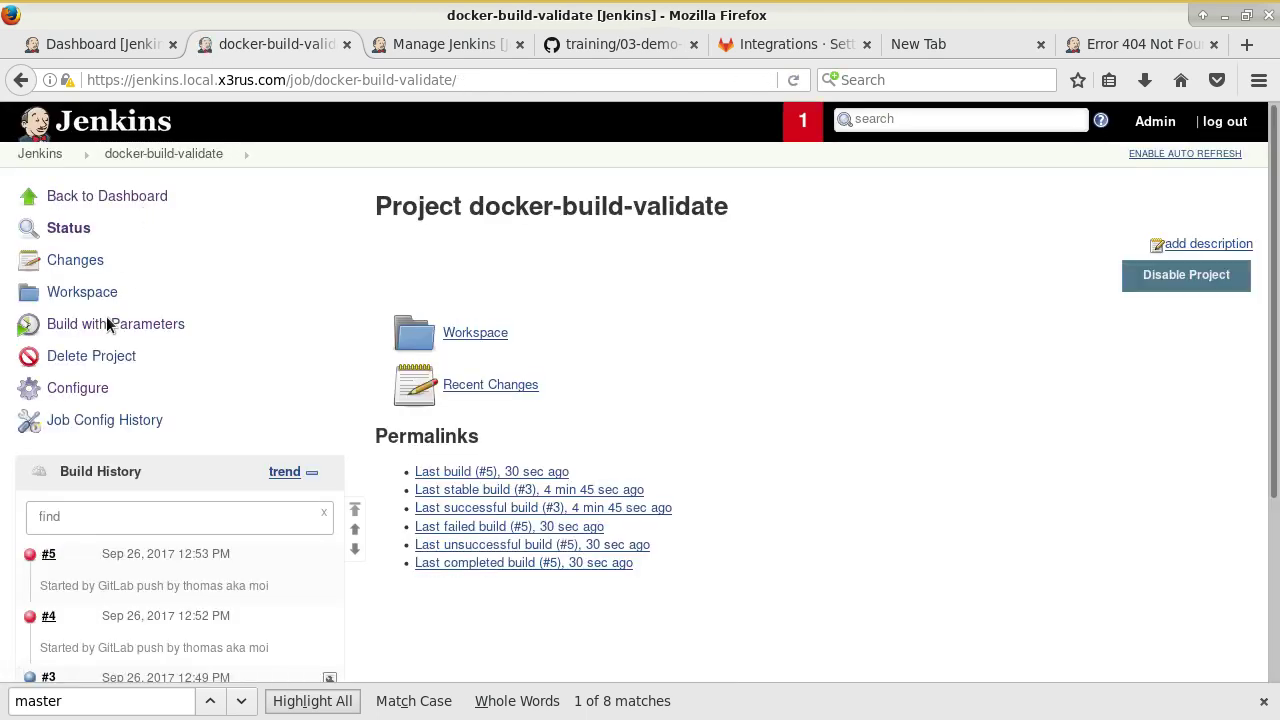
Open the job's configuration at Source Code Management, showing branch specifier */master.
{"action": "left_click", "coordinate": [98, 390]}
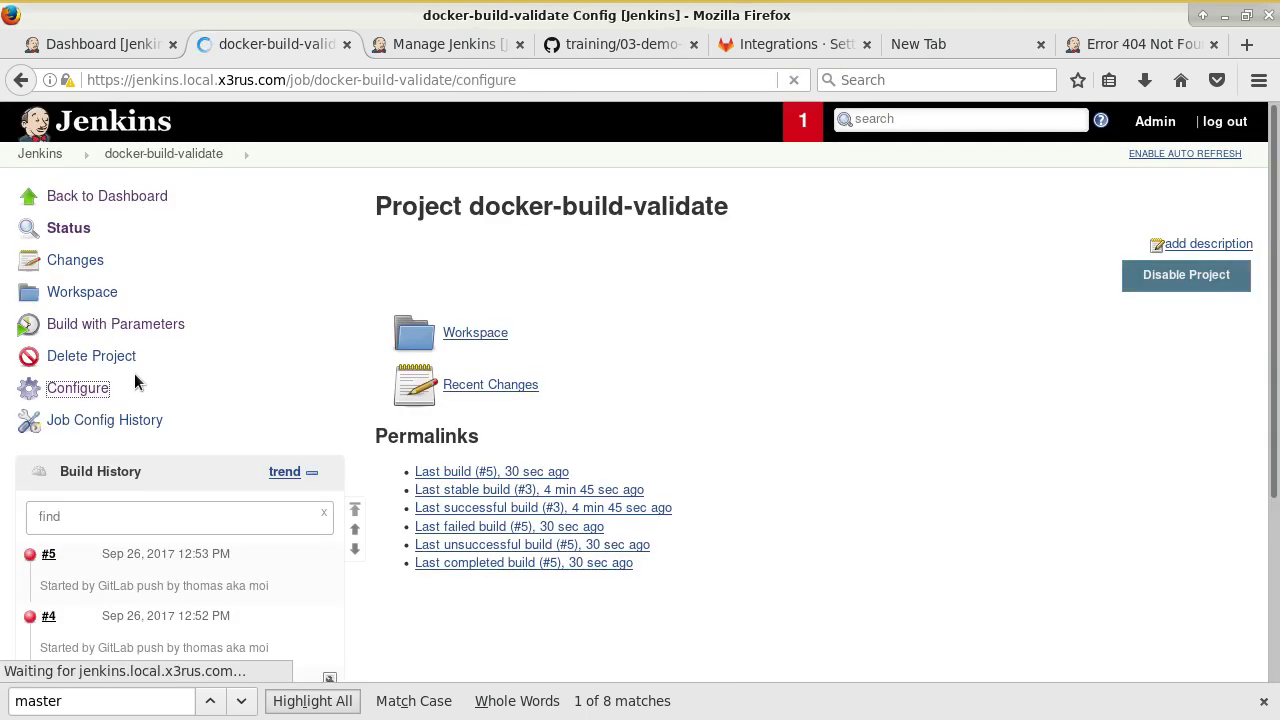
{"action": "scroll", "coordinate": [353, 401], "scroll_direction": "down", "scroll_amount": 12}
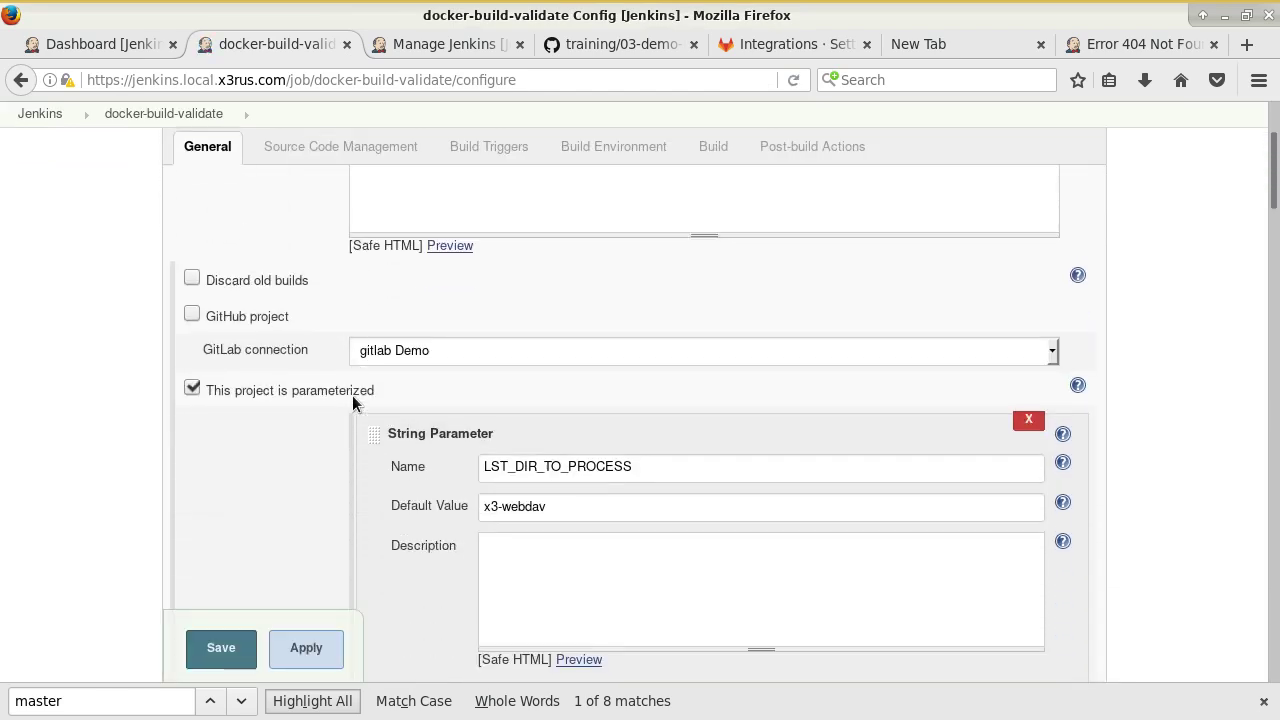
{"action": "scroll", "coordinate": [368, 412], "scroll_direction": "down", "scroll_amount": 6}
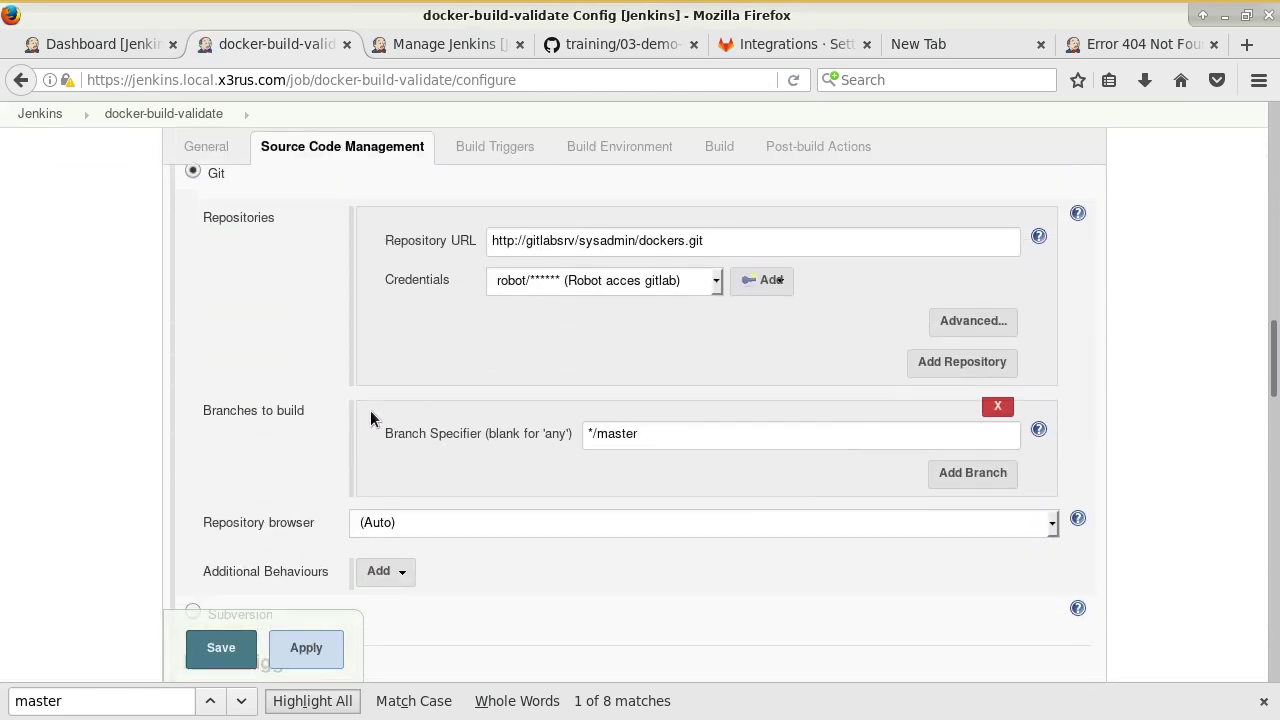
{"action": "scroll", "coordinate": [740, 451], "scroll_direction": "up", "scroll_amount": 5}
{"action": "scroll", "coordinate": [489, 552], "scroll_direction": "down", "scroll_amount": 1}
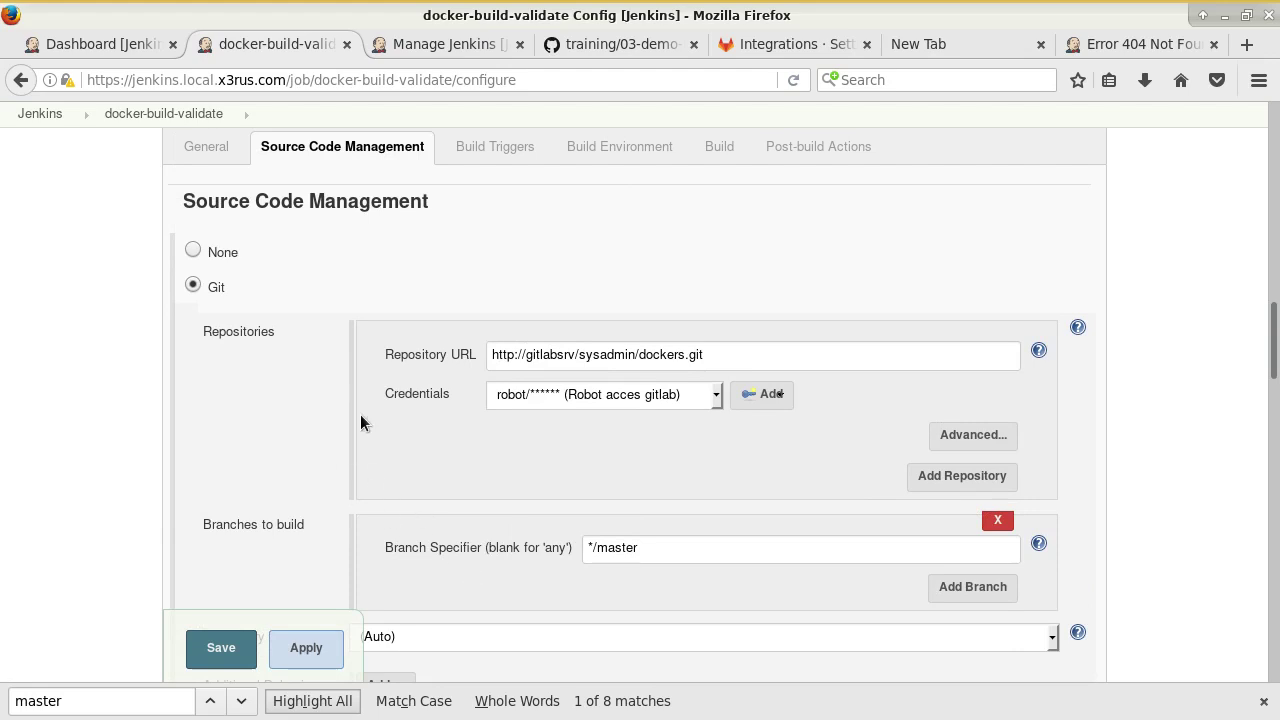
{"action": "scroll", "coordinate": [400, 395], "scroll_direction": "down", "scroll_amount": 1}
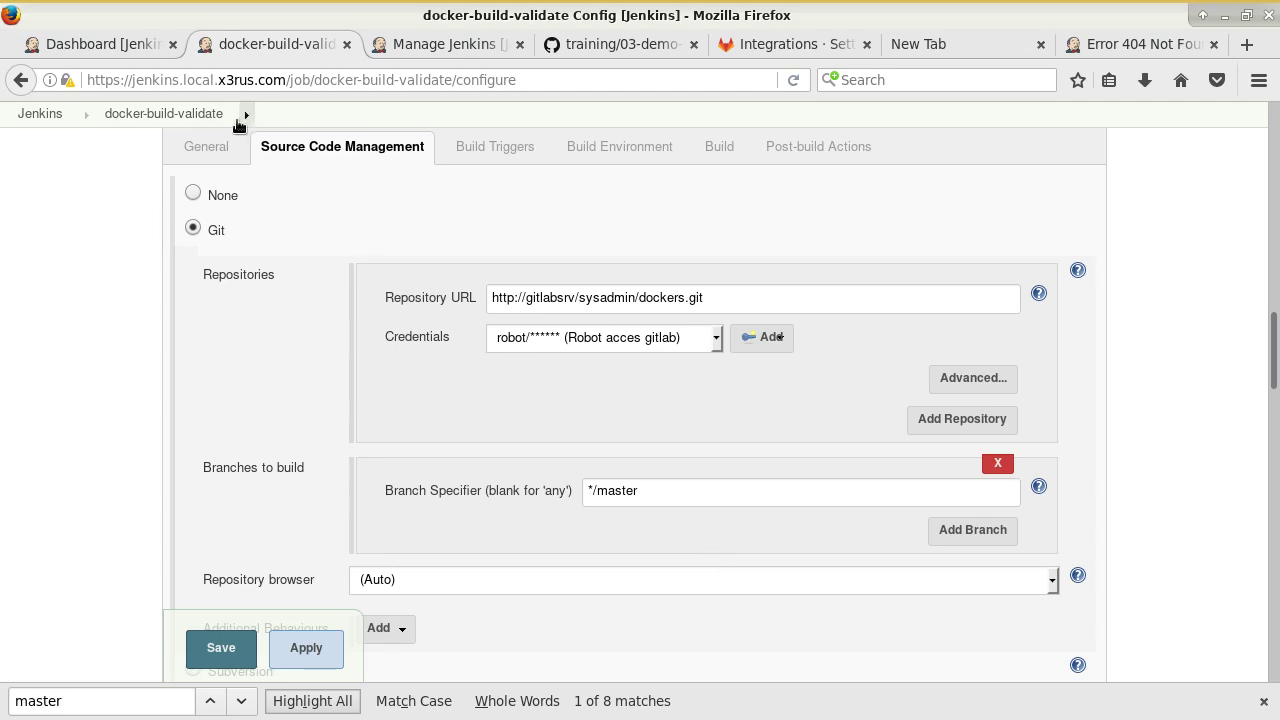
{"action": "left_click", "coordinate": [562, 47]}
Scroll the tutorial to the screenshot setting the Branch Specifier to */*.
{"action": "scroll", "coordinate": [572, 280], "scroll_direction": "down", "scroll_amount": 17}
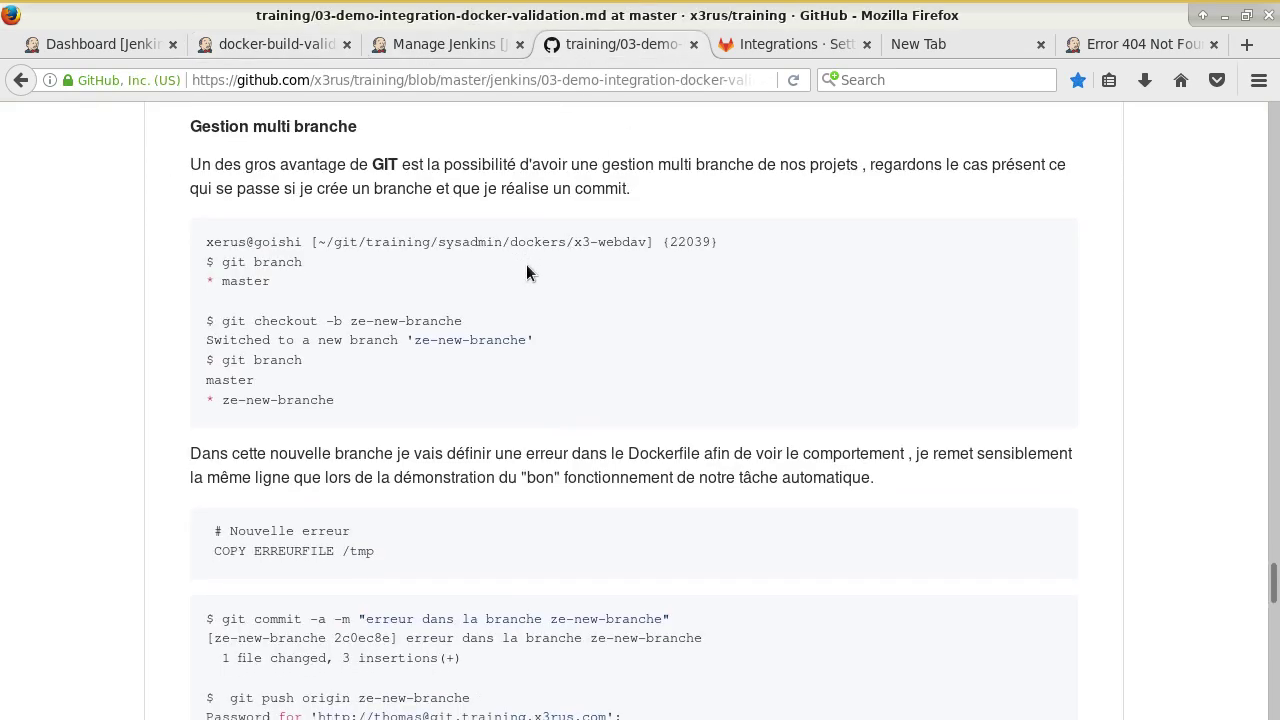
{"action": "scroll", "coordinate": [606, 291], "scroll_direction": "up", "scroll_amount": 4}
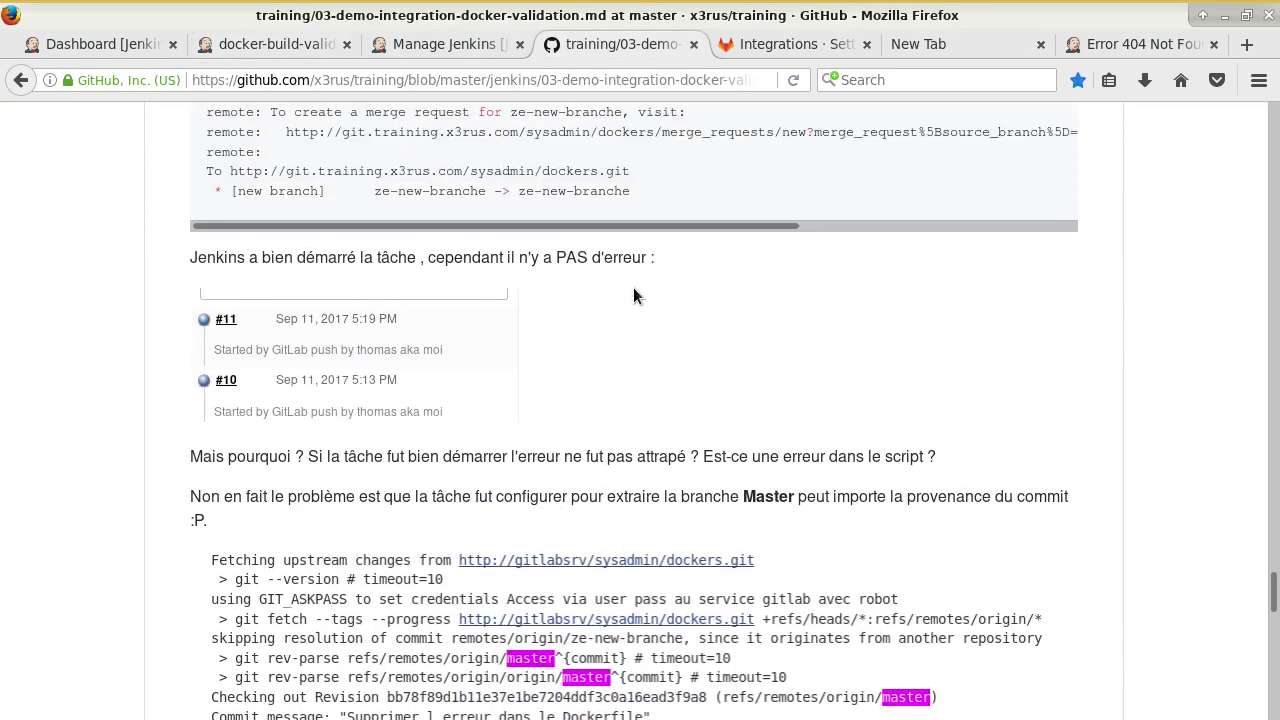
{"action": "scroll", "coordinate": [633, 287], "scroll_direction": "down", "scroll_amount": 12}
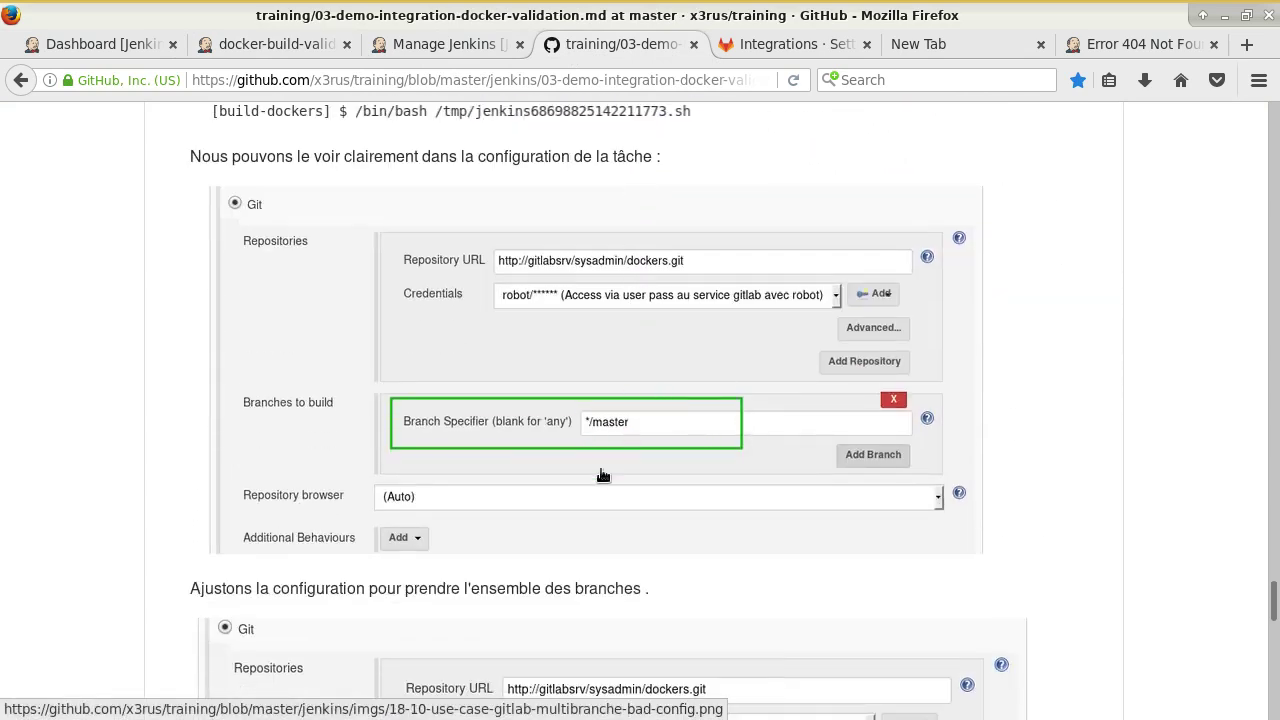
{"action": "scroll", "coordinate": [603, 467], "scroll_direction": "down", "scroll_amount": 7}
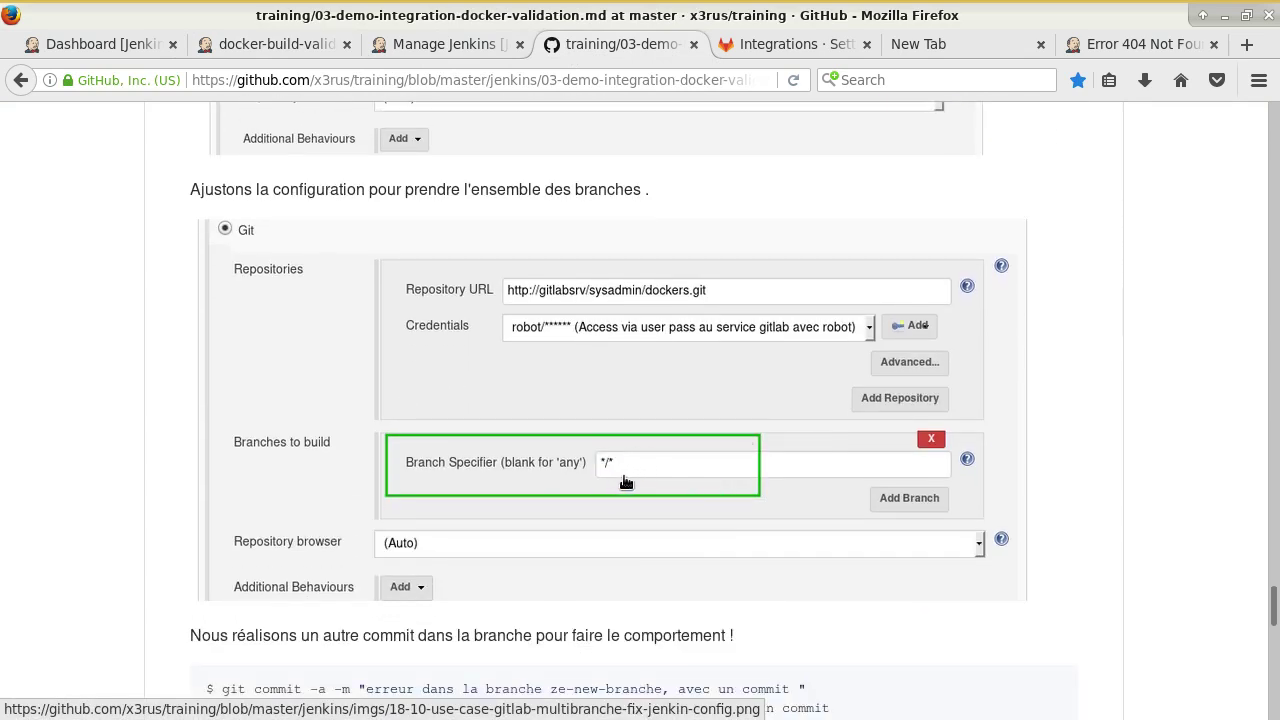
Delete 'master' from the job's Branch Specifier, leaving */*, and save the configuration.
{"action": "left_click", "coordinate": [416, 44]}
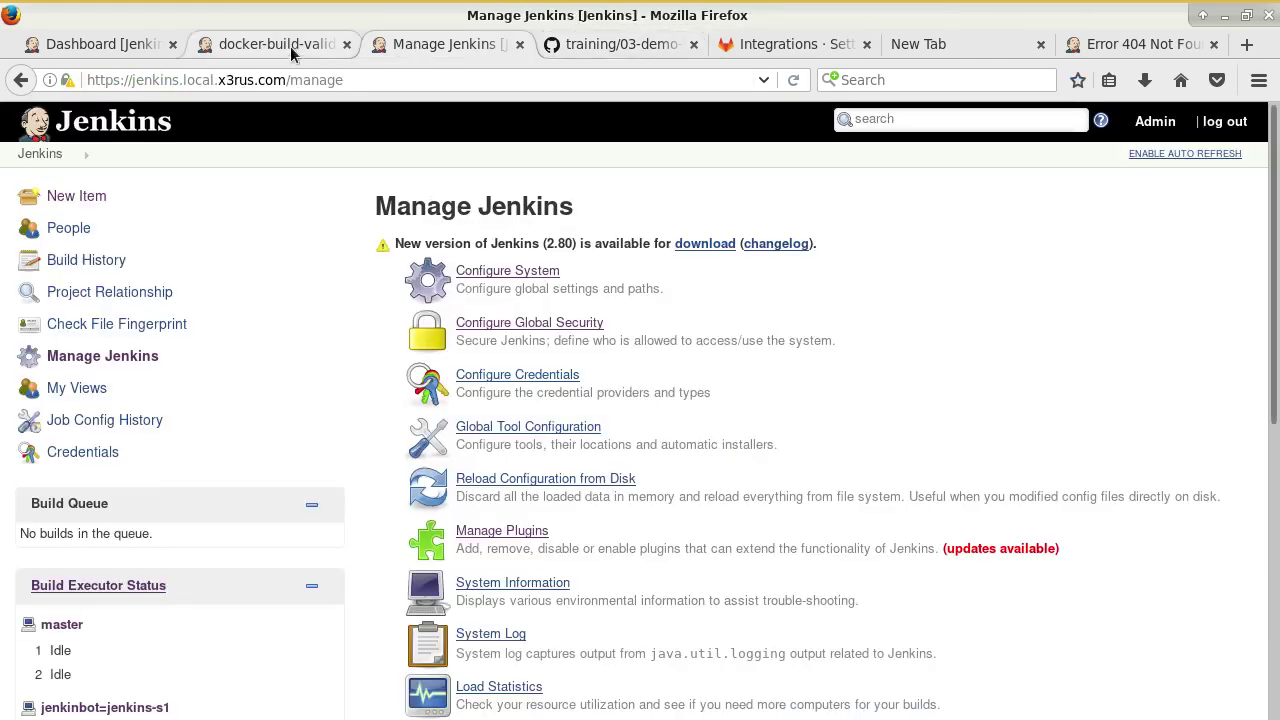
{"action": "left_click", "coordinate": [286, 45]}
{"action": "left_click_drag", "start_coordinate": [598, 493], "coordinate": [817, 520]}
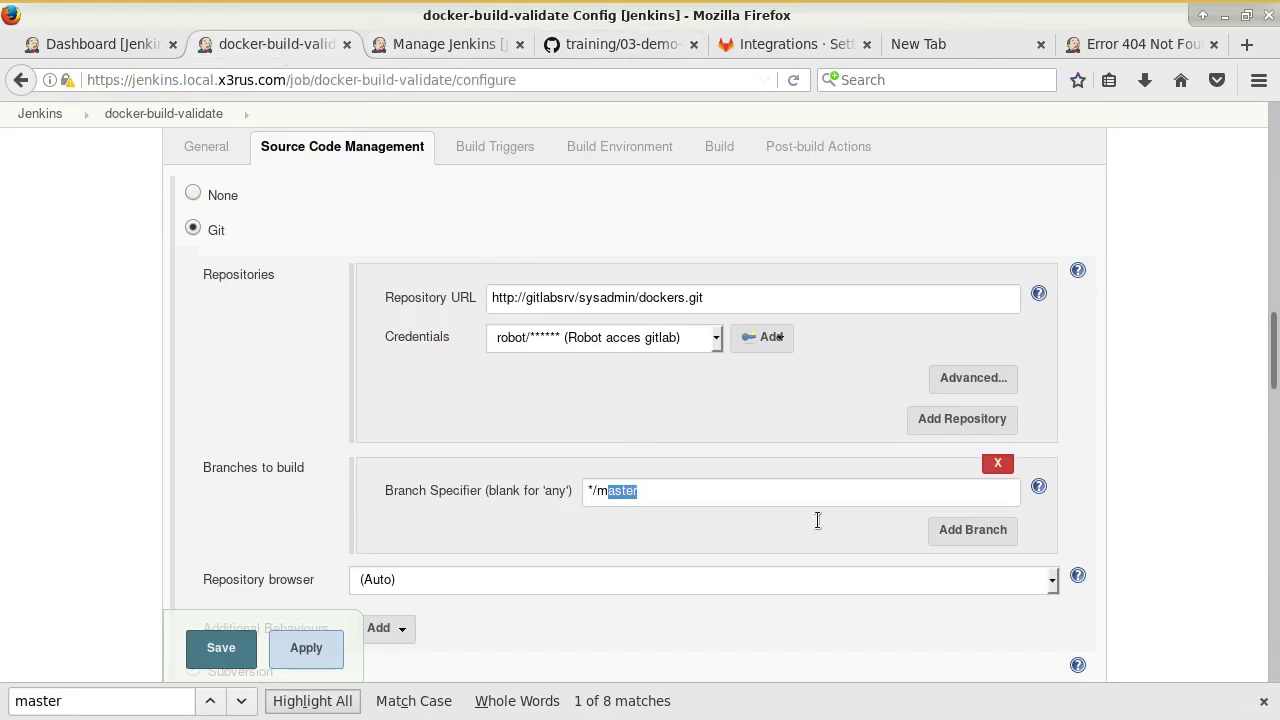
{"action": "key", "text": "BackSpace"}
{"action": "left_click", "coordinate": [216, 650]}
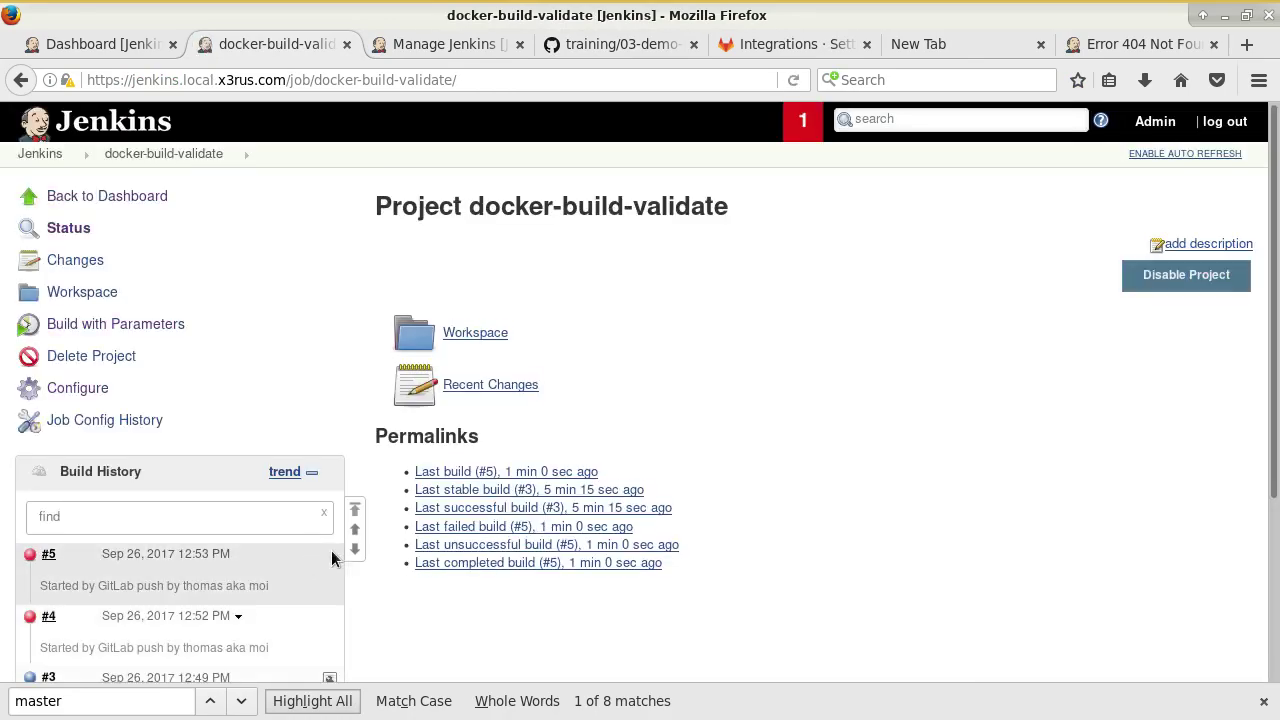
In the terminal, start opening the Dockerfile with vim.
{"action": "key", "text": "alt+Tab"}
{"action": "type", "text": "vim"}
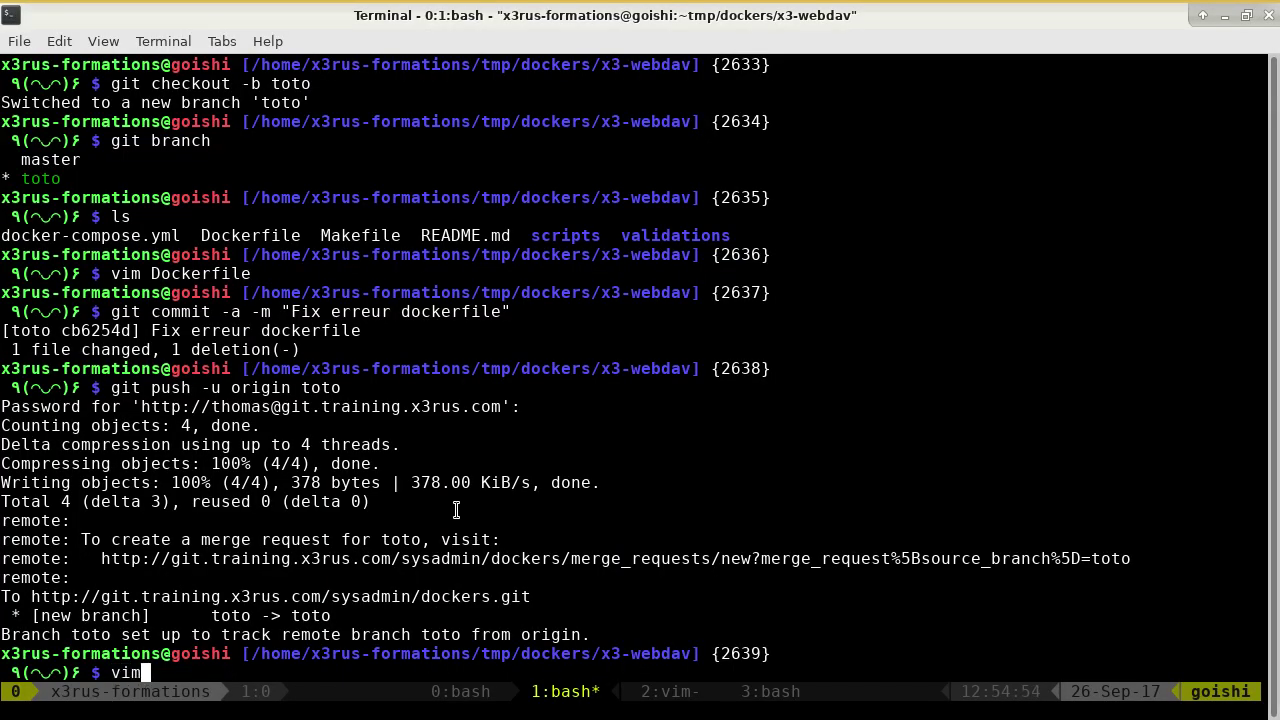
{"action": "type", "text": " Doc"}
{"action": "key", "text": "Tab"}
Edit the comment on line 39 of the Dockerfile in vim and save it with :wq.
{"action": "key", "text": "Return"}
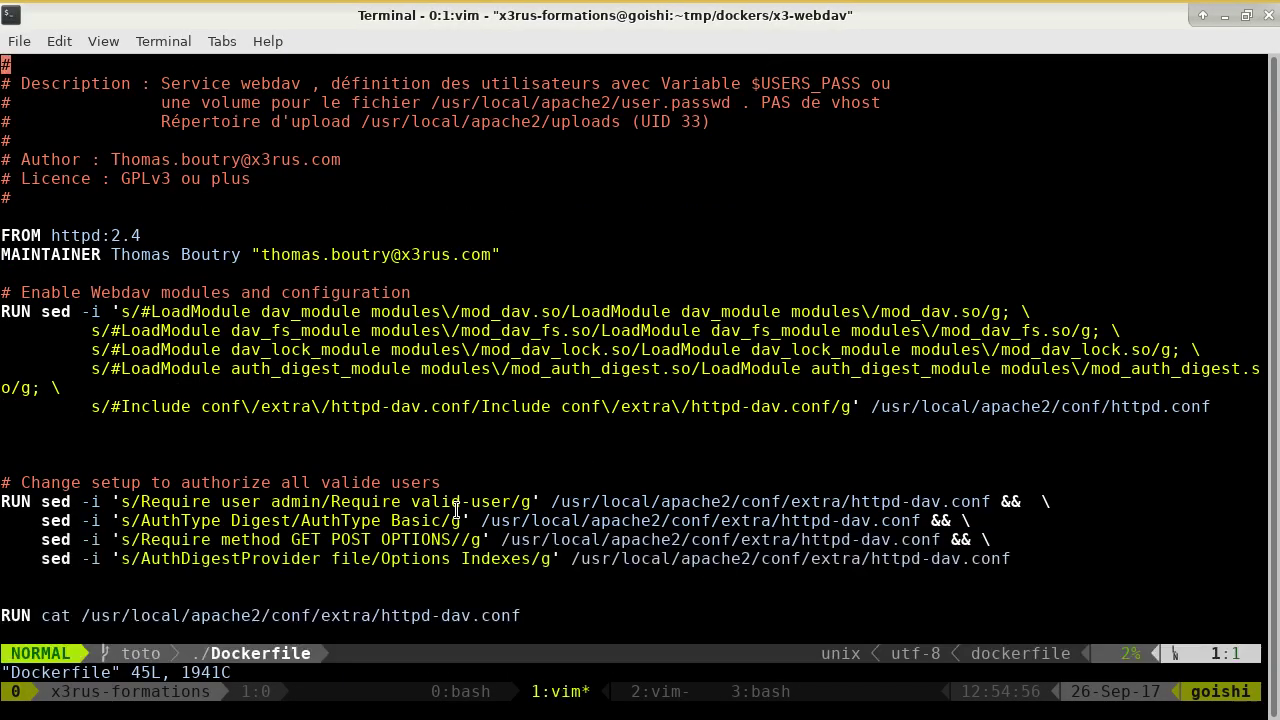
{"action": "key", "text": "shift+g"}
{"action": "key", "text": "k"}
{"action": "key", "text": "k"}
{"action": "key", "text": "k"}
{"action": "key", "text": "k"}
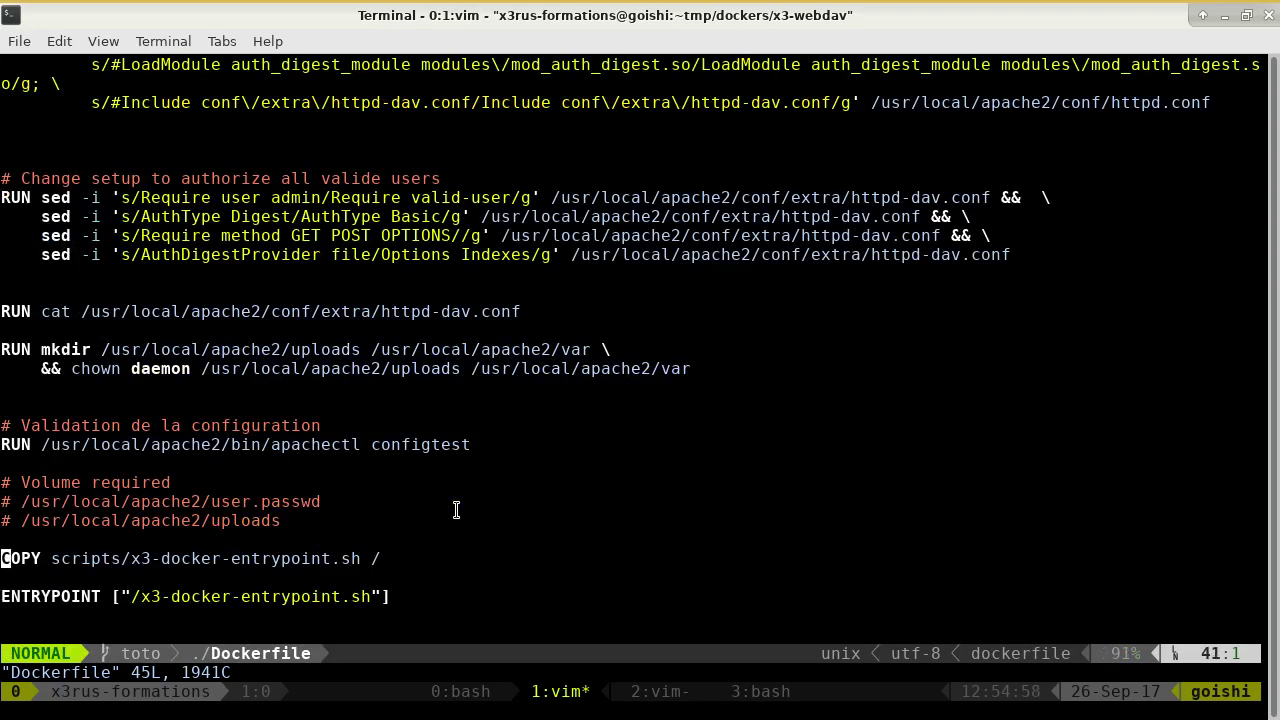
{"action": "key", "text": "k"}
{"action": "key", "text": "k"}
{"action": "key", "text": "a"}
{"action": "key", "text": "Delete"}
{"action": "key", "text": "Escape"}
{"action": "type", "text": ":wq"}
{"action": "key", "text": "Return"}
Commit the change as 'Fix erreur dockerfile' and push it to origin toto.
{"action": "key", "text": "Up"}
{"action": "key", "text": "Up"}
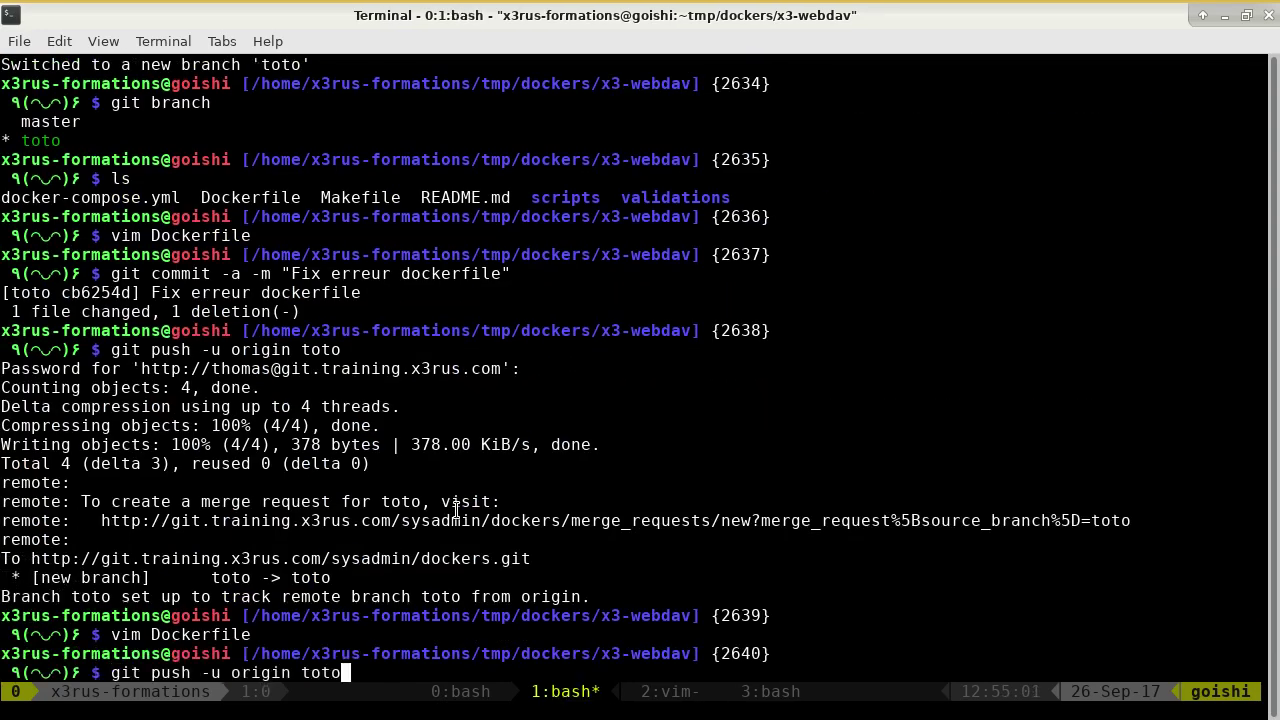
{"action": "key", "text": "Up"}
{"action": "key", "text": "Return"}
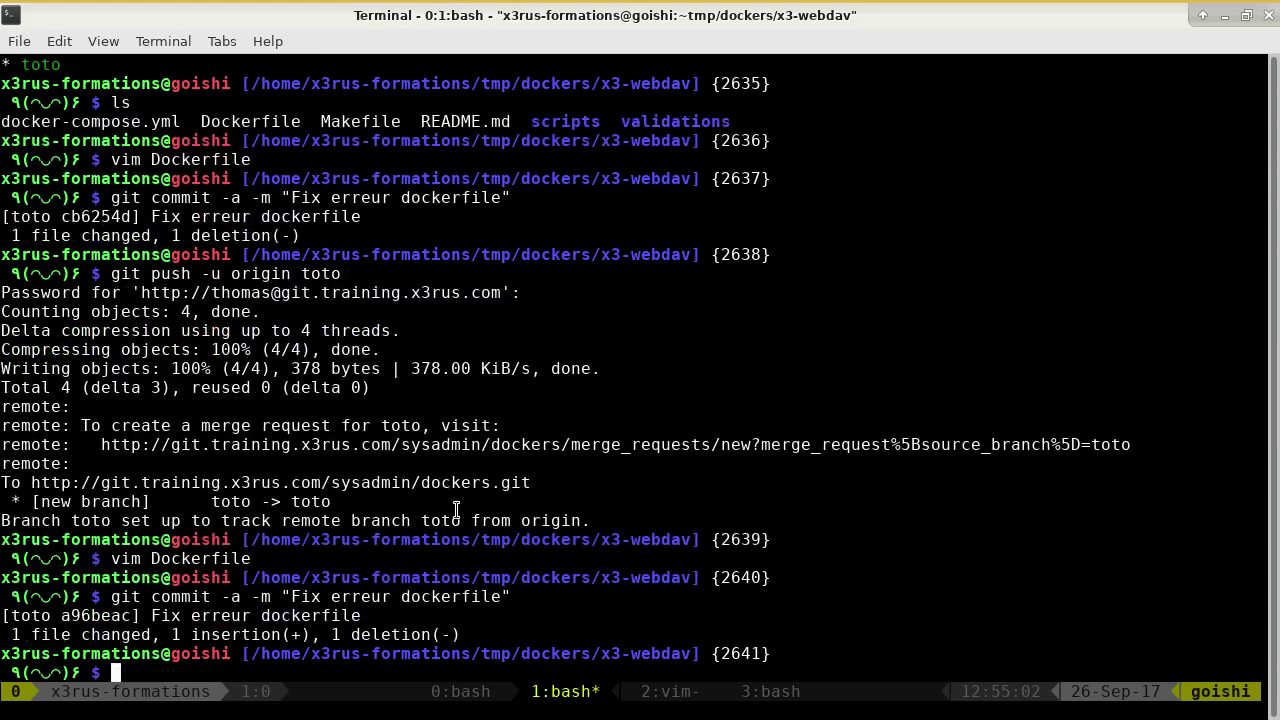
{"action": "key", "text": "Up"}
{"action": "key", "text": "Up"}
{"action": "key", "text": "Up"}
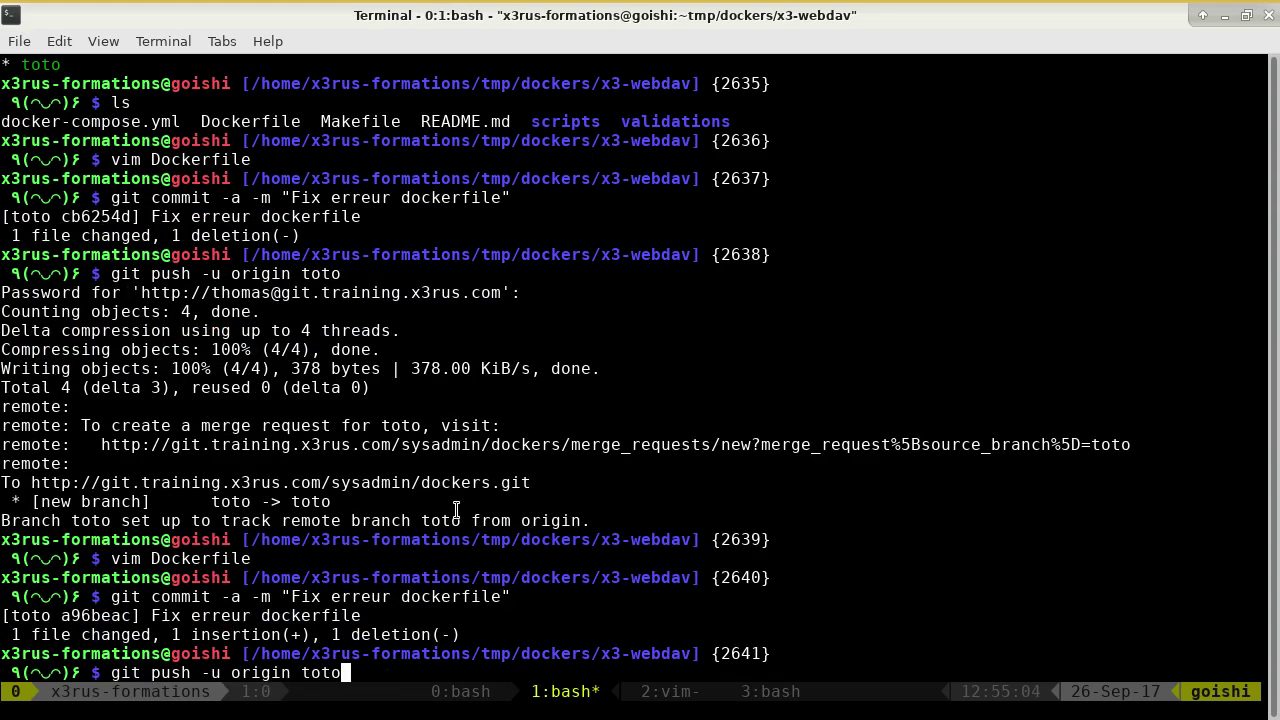
{"action": "key", "text": "Return"}
{"action": "key", "text": "Return"}
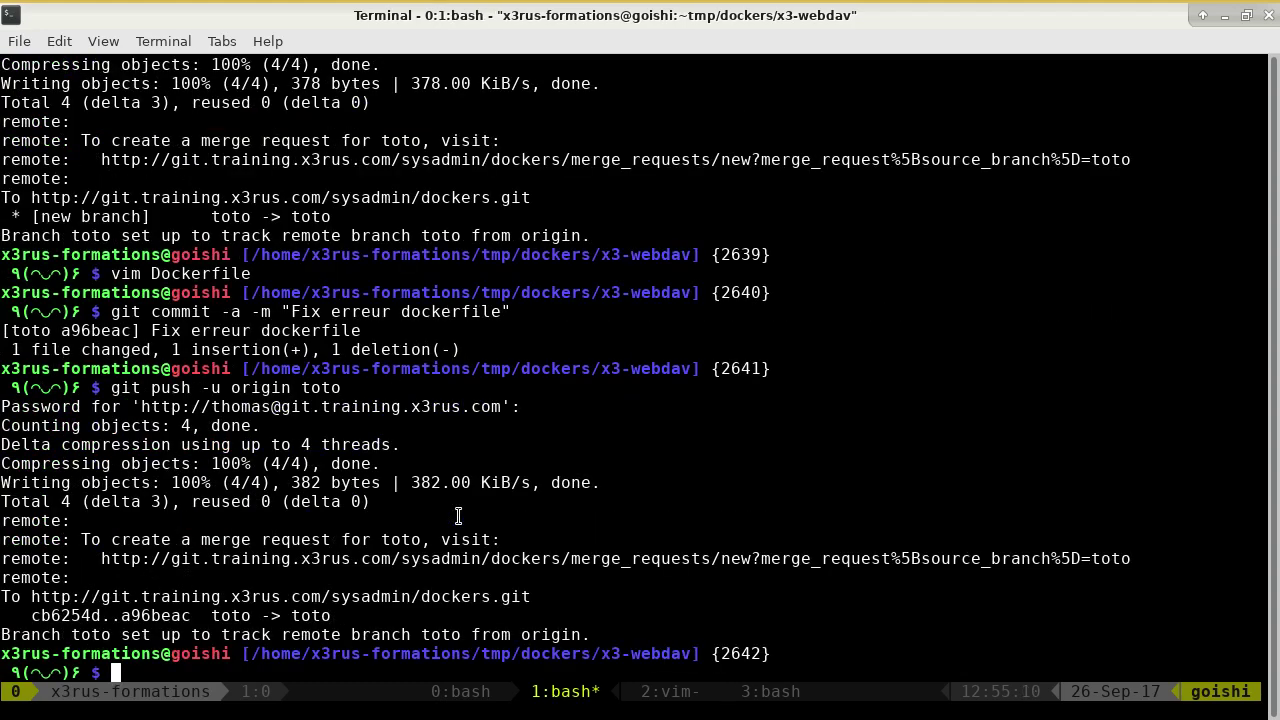
{"action": "key", "text": "alt+Tab"}
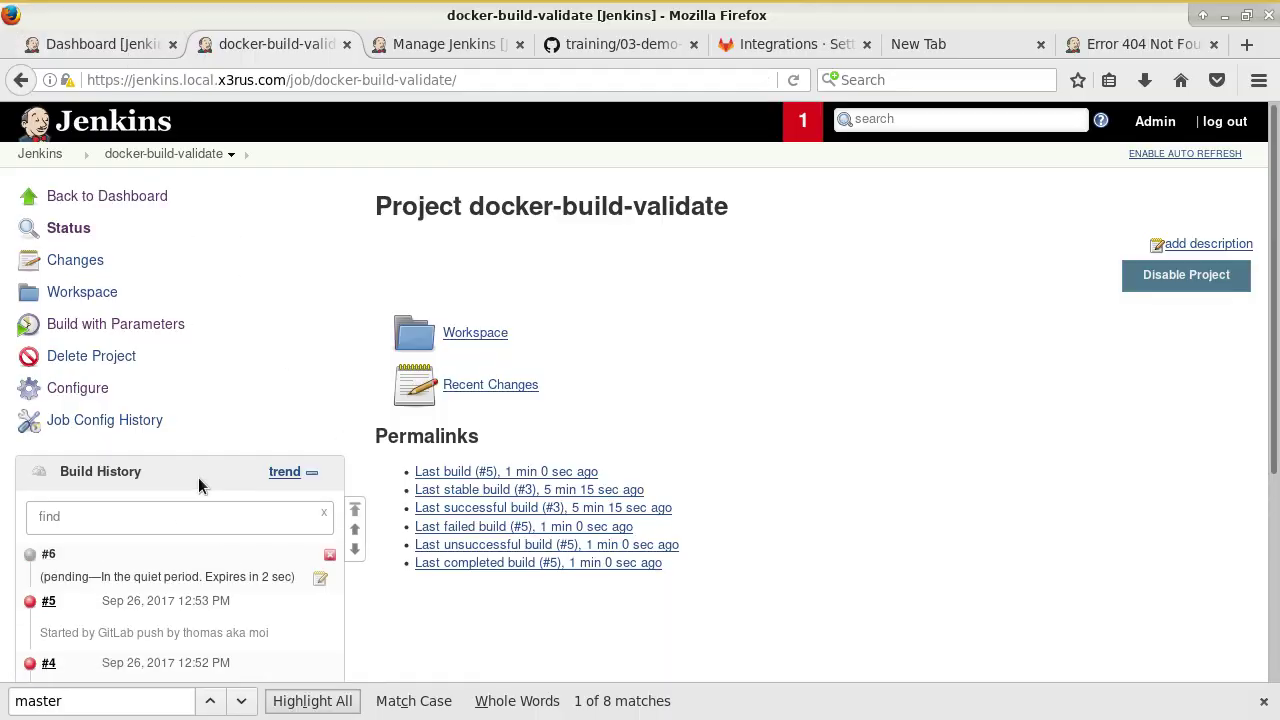
Open the console output of build #7, which builds origin/toto commit a96beac.
{"action": "scroll", "coordinate": [220, 495], "scroll_direction": "down", "scroll_amount": 2}
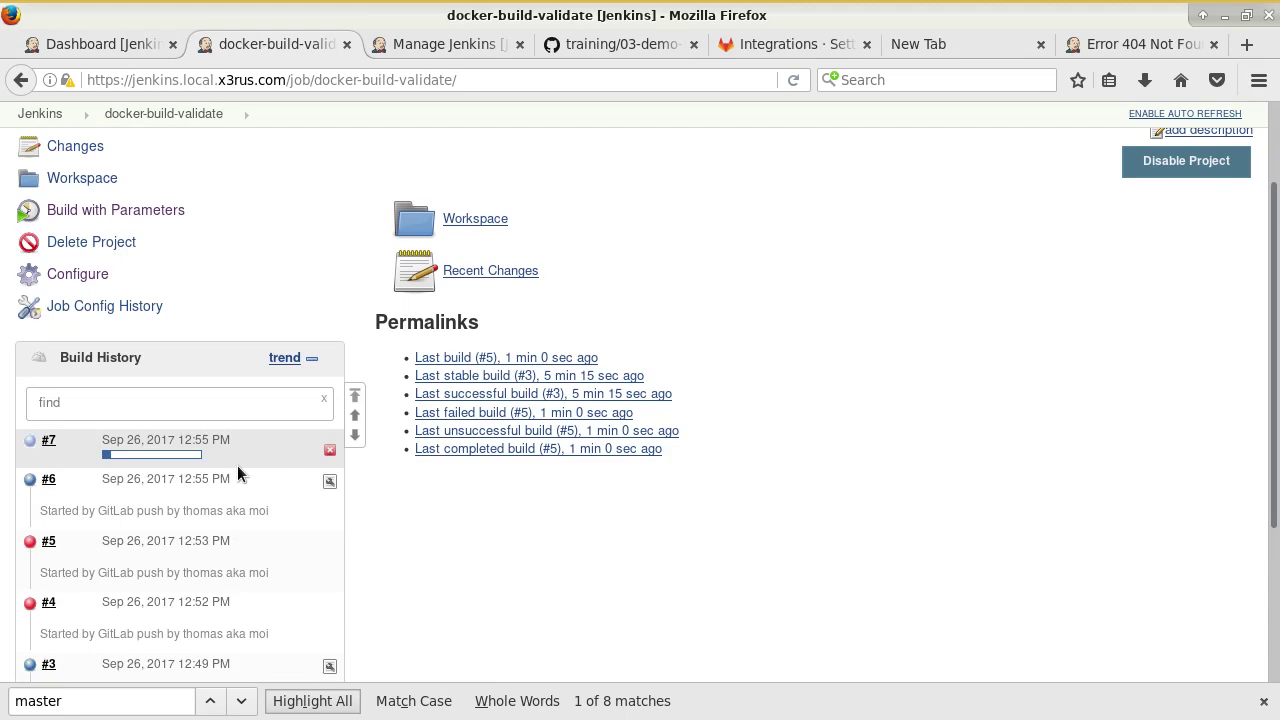
{"action": "left_click", "coordinate": [191, 458]}
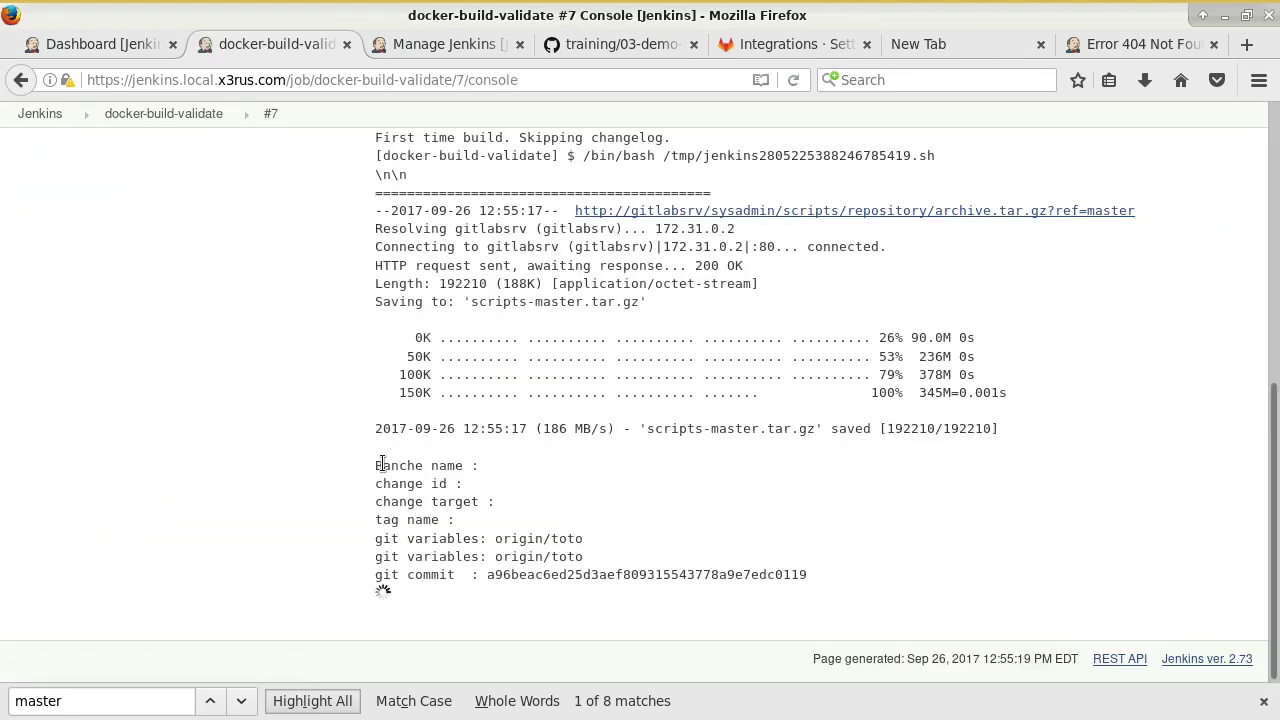
Scroll down through the GitHub tutorial toward the post-build commit section.
{"action": "left_click", "coordinate": [594, 52]}
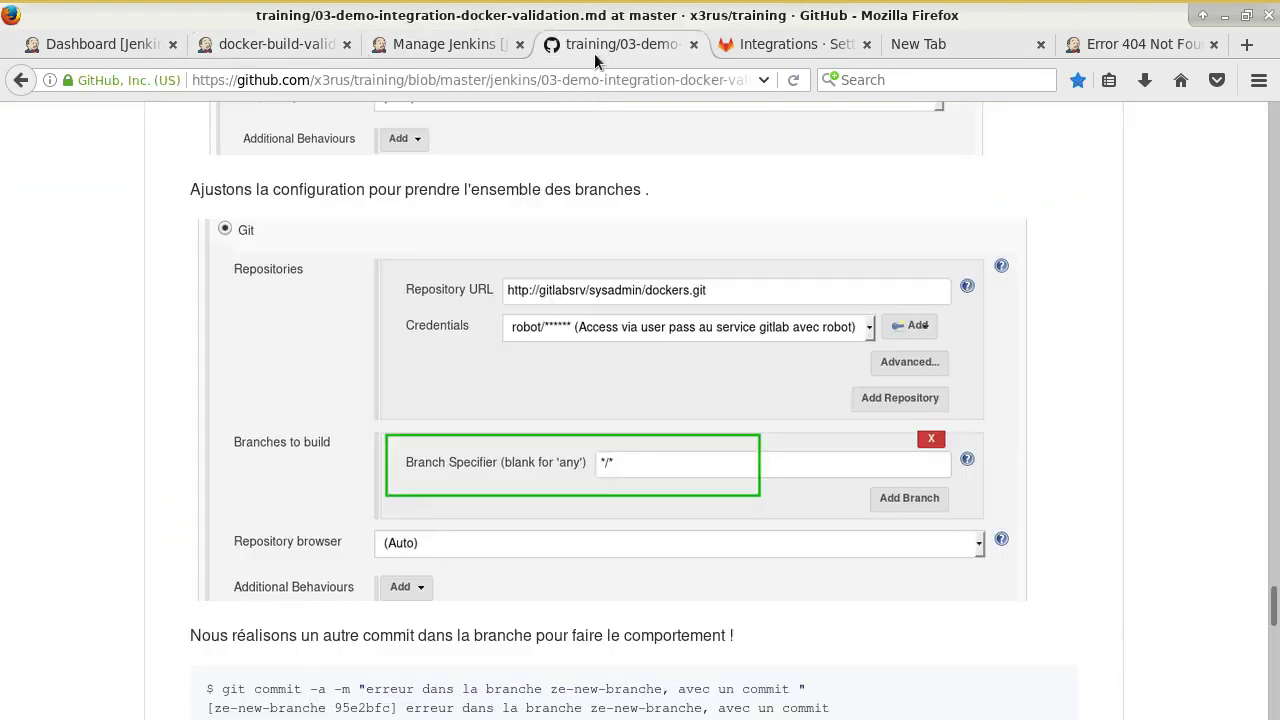
{"action": "scroll", "coordinate": [673, 350], "scroll_direction": "down", "scroll_amount": 10}
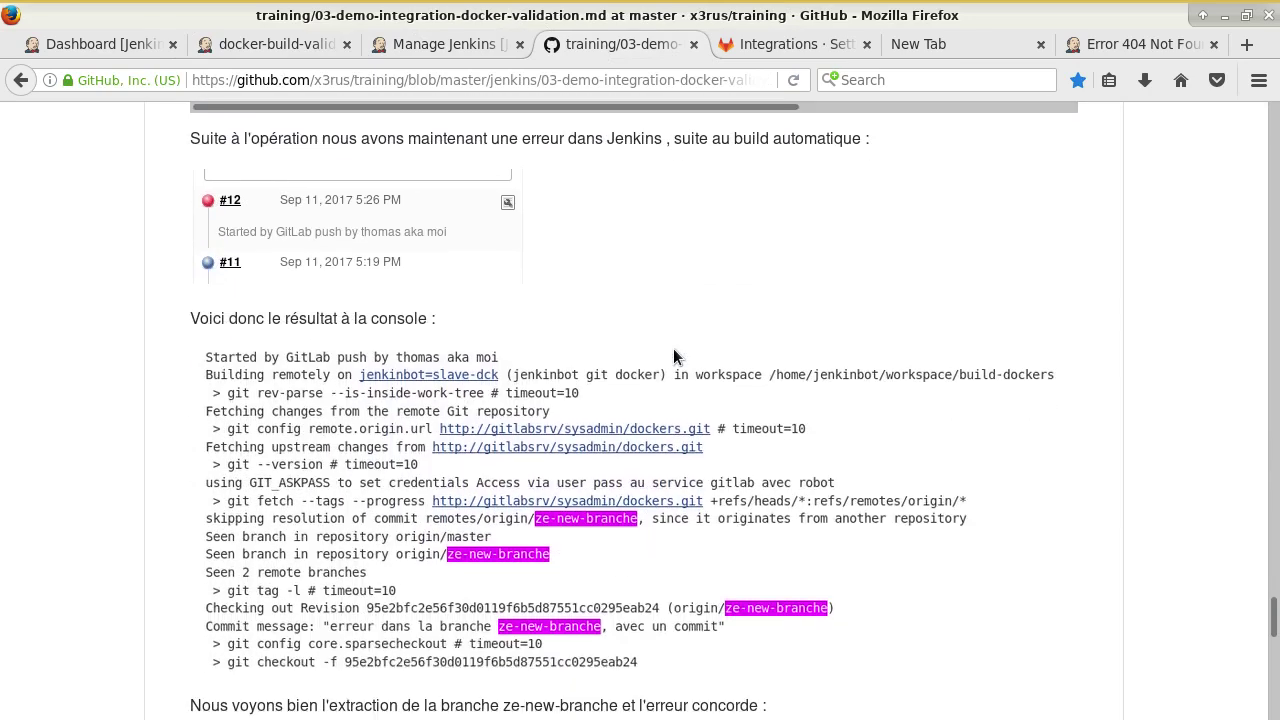
{"action": "scroll", "coordinate": [673, 350], "scroll_direction": "down", "scroll_amount": 5}
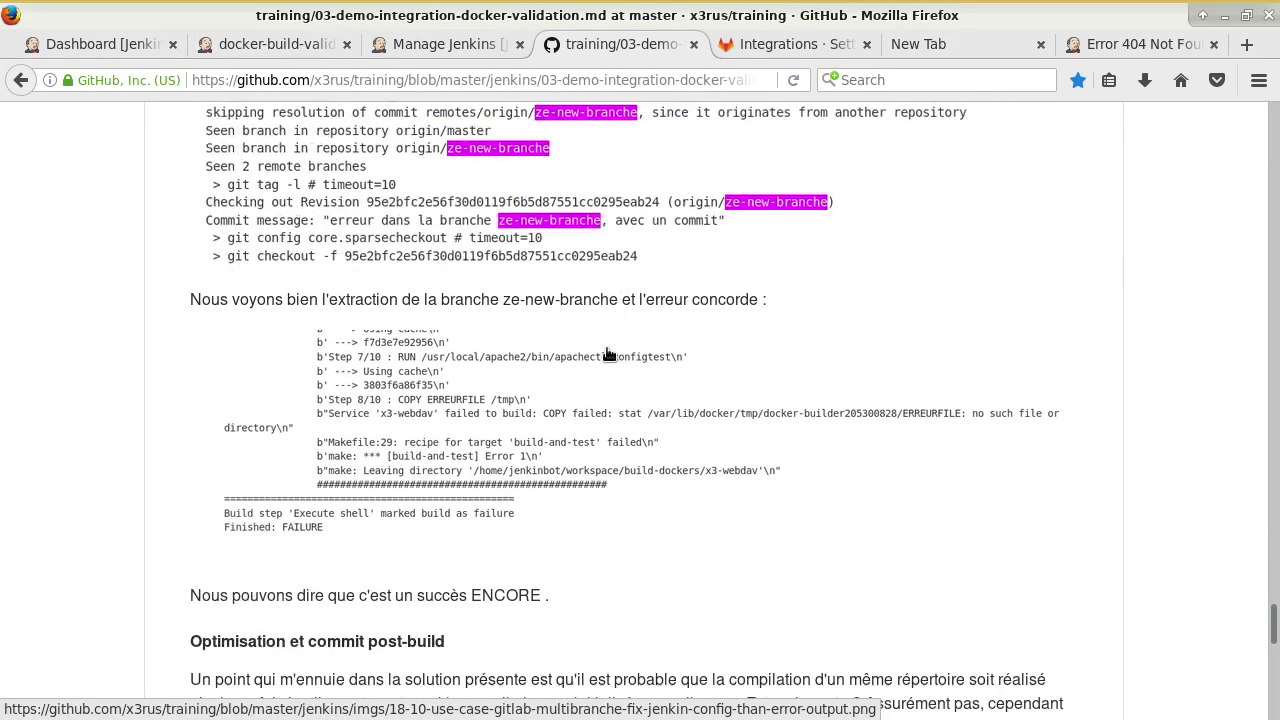
{"action": "scroll", "coordinate": [608, 354], "scroll_direction": "down", "scroll_amount": 6}
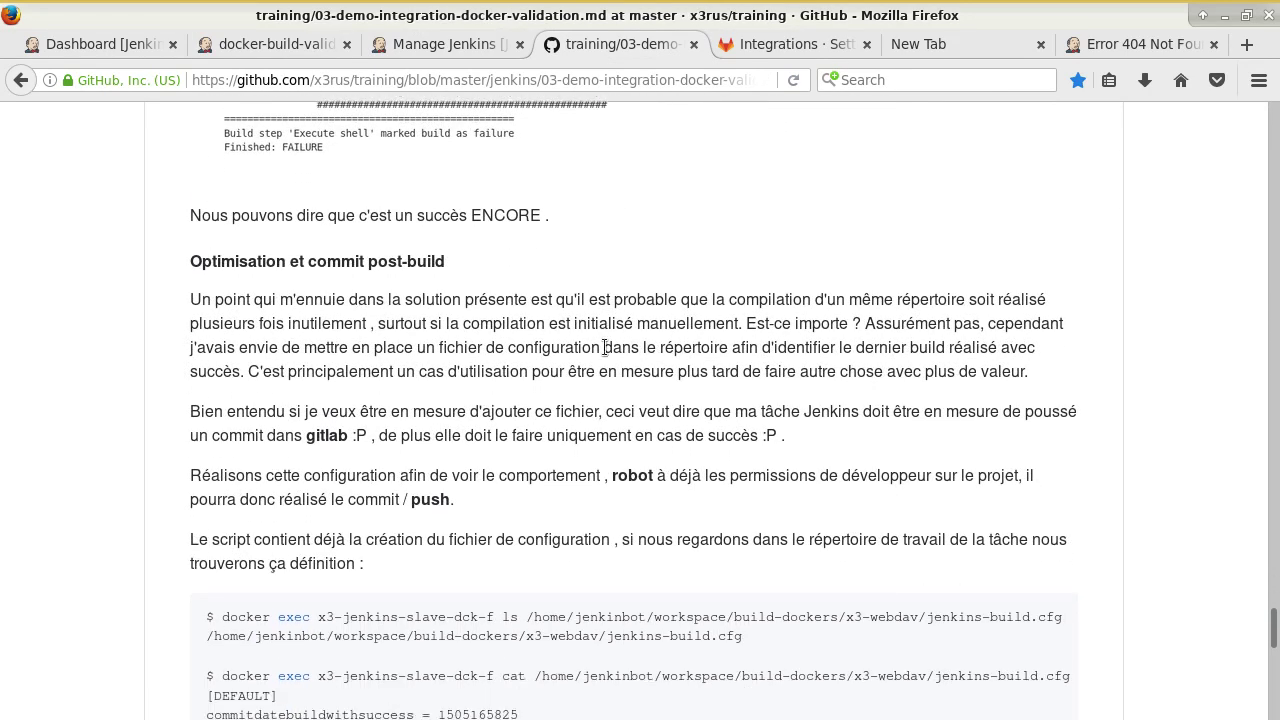
{"action": "scroll", "coordinate": [607, 336], "scroll_direction": "down", "scroll_amount": 3}
{"action": "scroll", "coordinate": [607, 336], "scroll_direction": "up", "scroll_amount": 1}
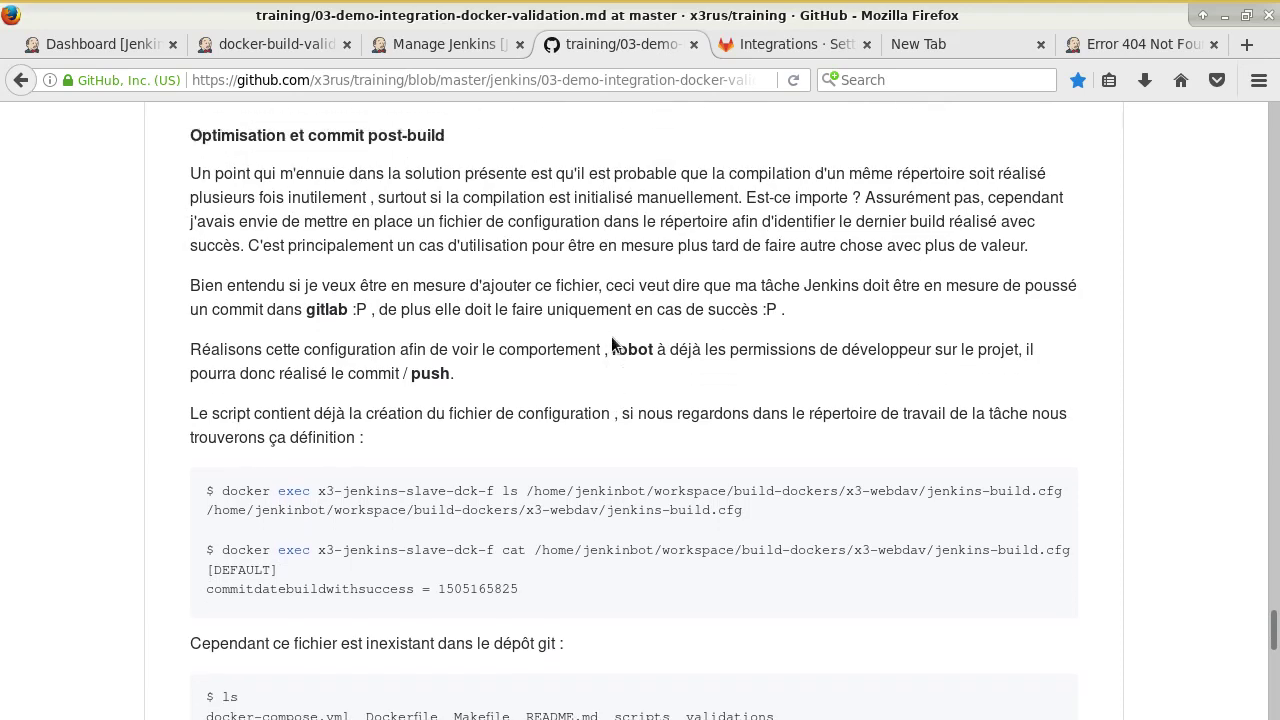
Check build #7's console, then scroll the tutorial to 'Optimisation et commit post-build'.
{"action": "left_click", "coordinate": [424, 48]}
{"action": "left_click", "coordinate": [311, 45]}
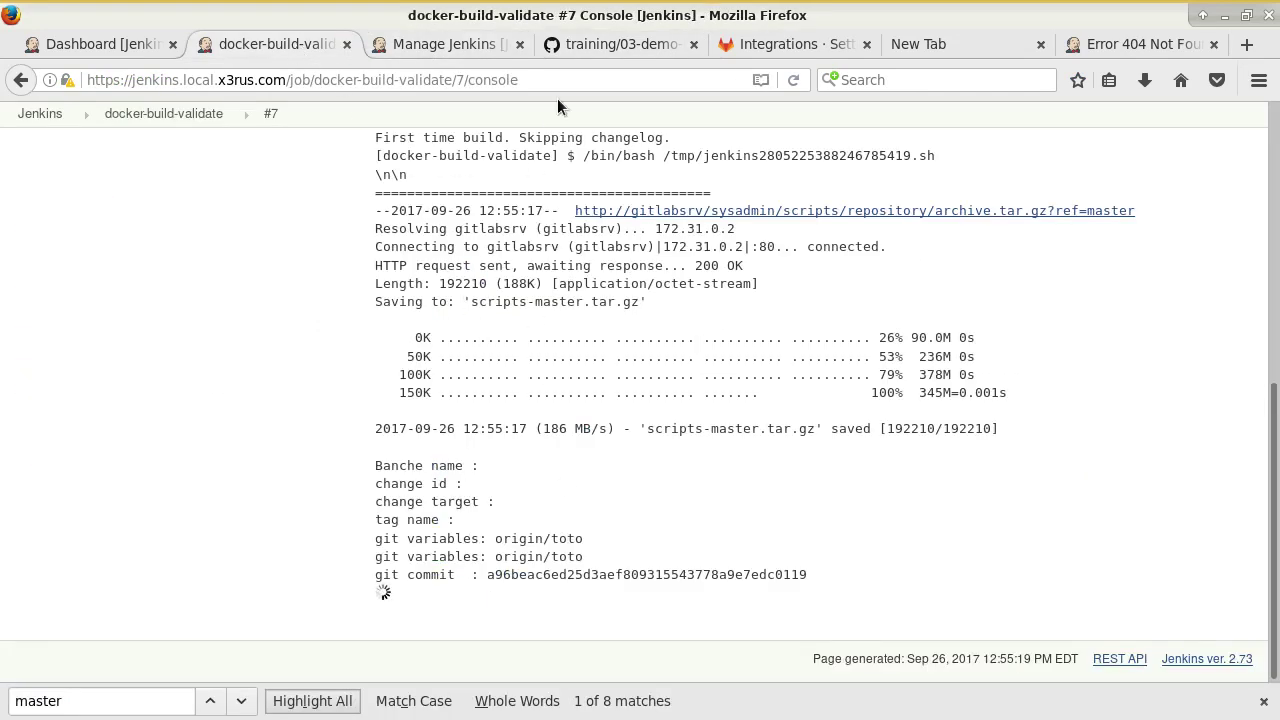
{"action": "left_click", "coordinate": [598, 45]}
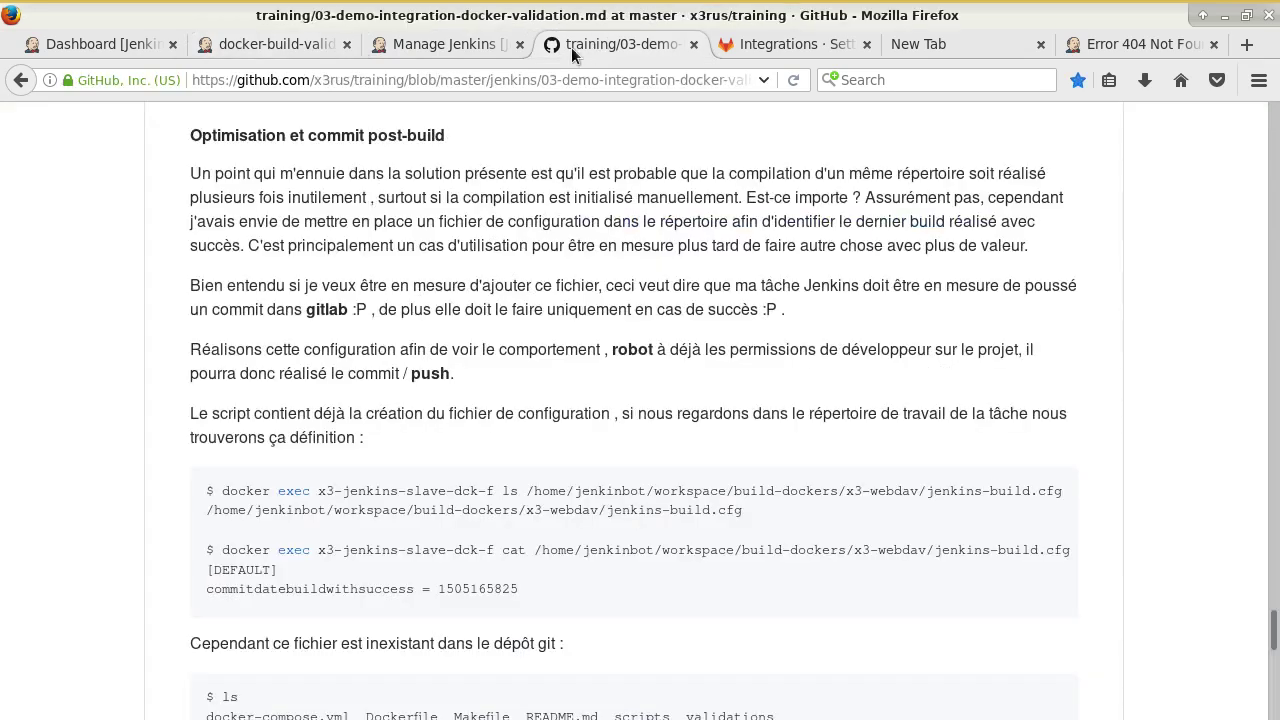
{"action": "scroll", "coordinate": [583, 256], "scroll_direction": "down", "scroll_amount": 1}
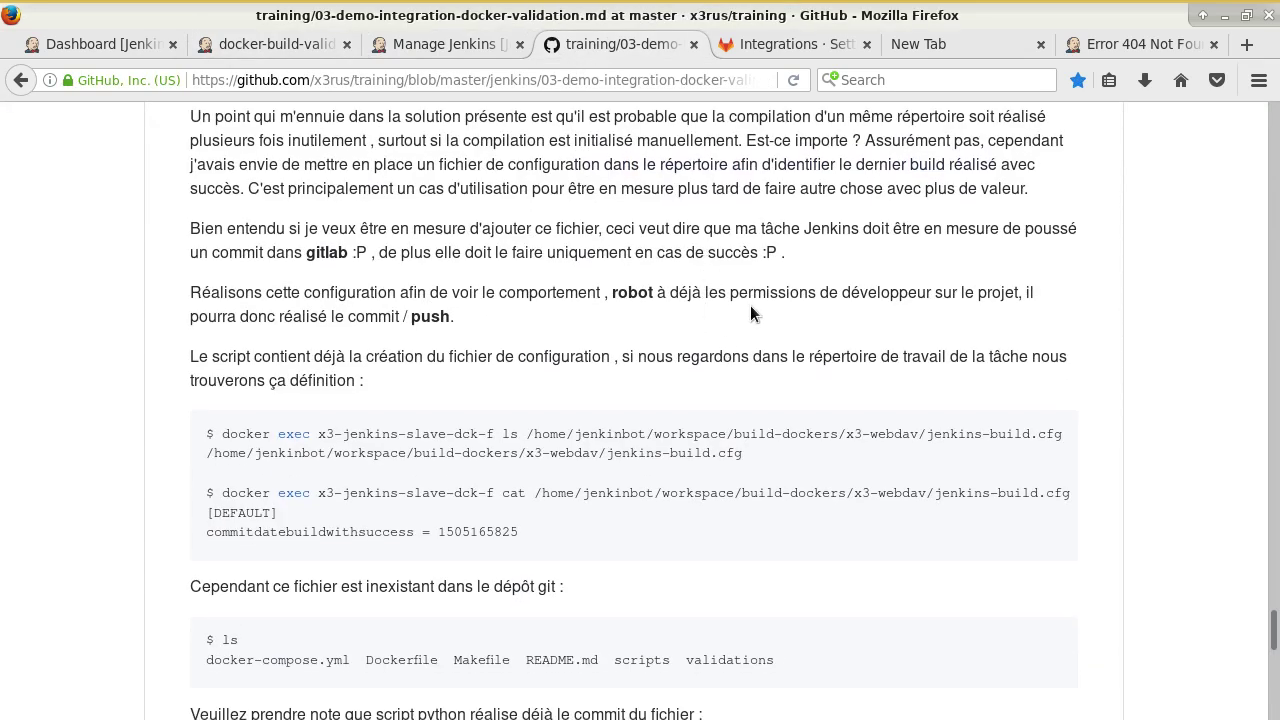
{"action": "scroll", "coordinate": [779, 295], "scroll_direction": "down", "scroll_amount": 1}
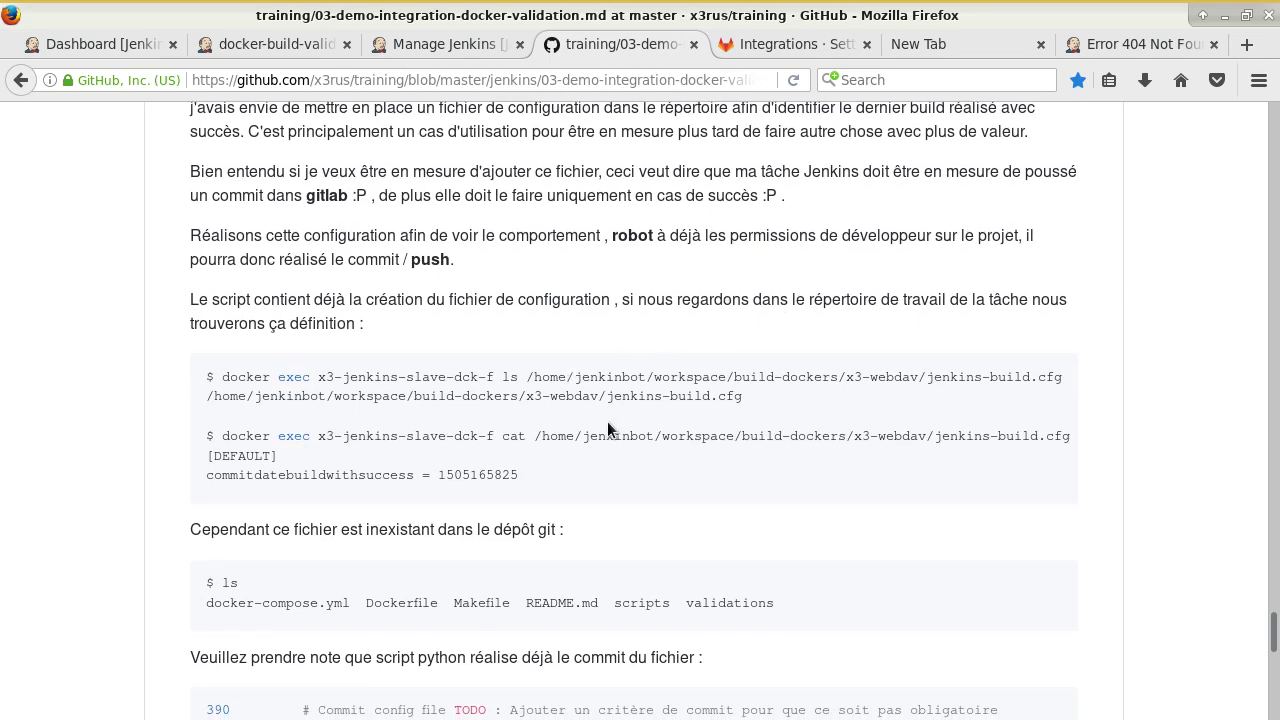
{"action": "left_click", "coordinate": [305, 46]}
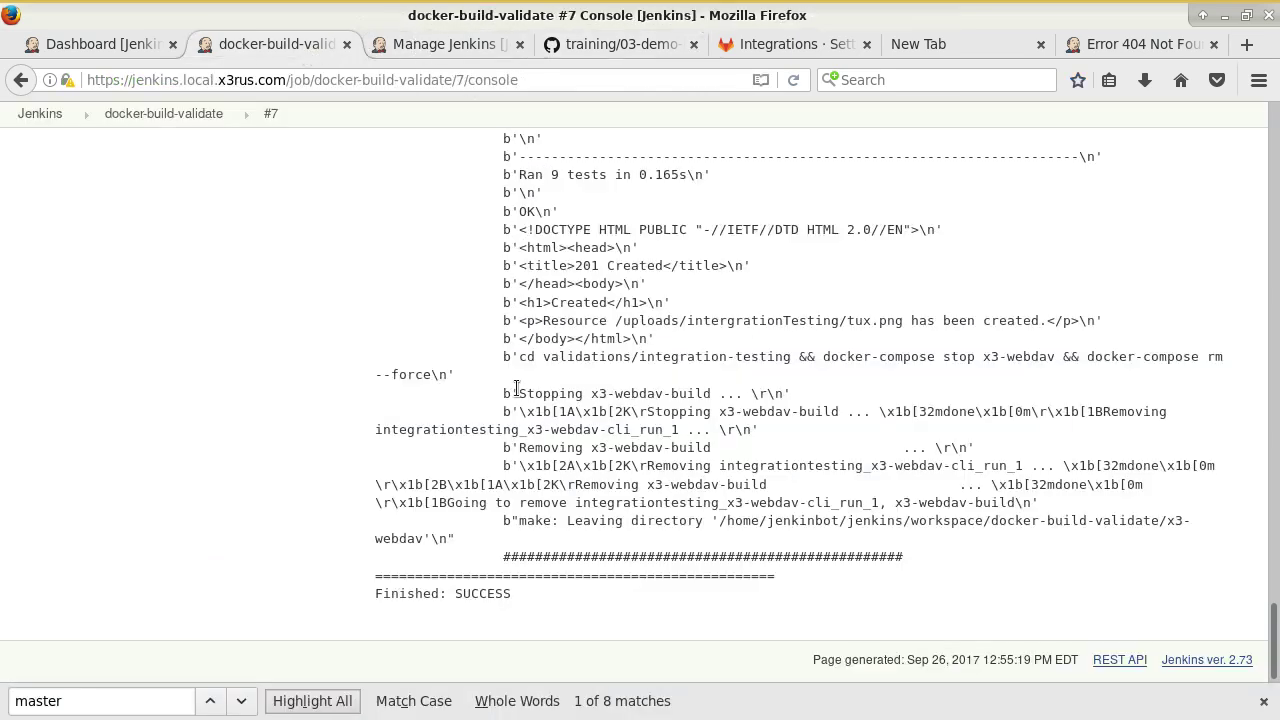
Verify build #7's console ends with Finished: SUCCESS and review the Docker build steps above.
{"action": "double_click", "coordinate": [480, 578]}
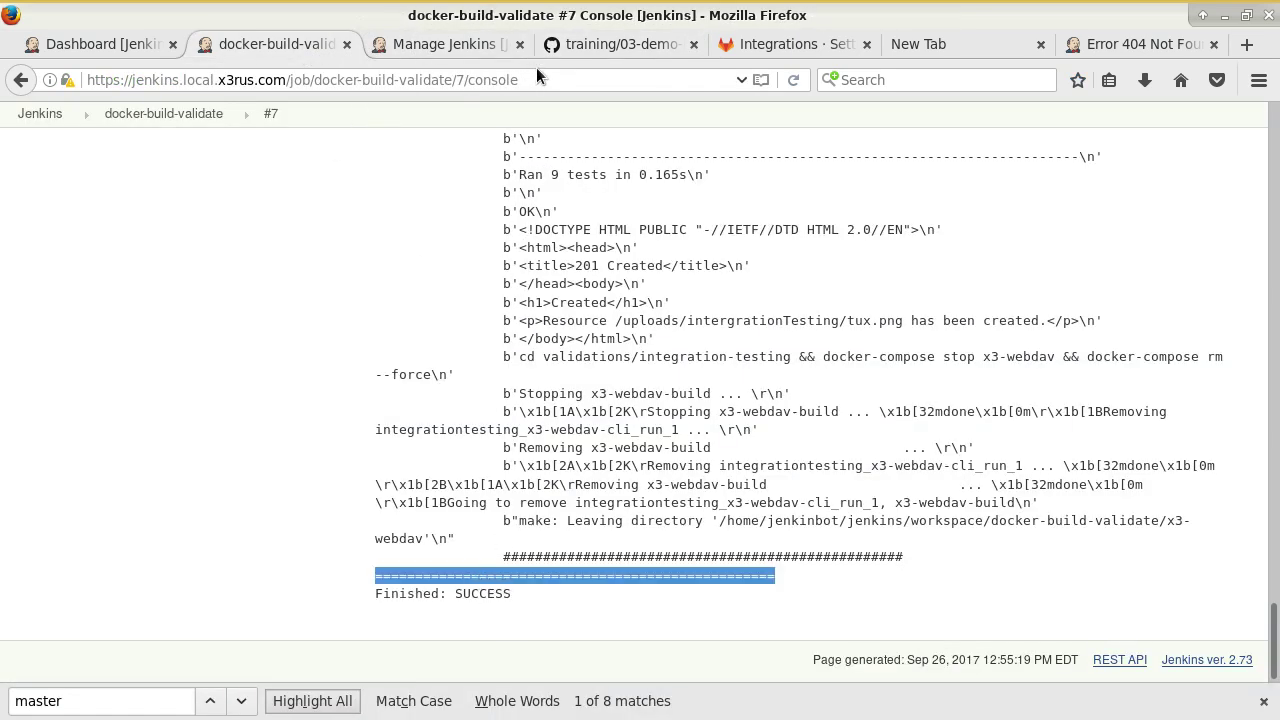
{"action": "scroll", "coordinate": [565, 212], "scroll_direction": "up", "scroll_amount": 20}
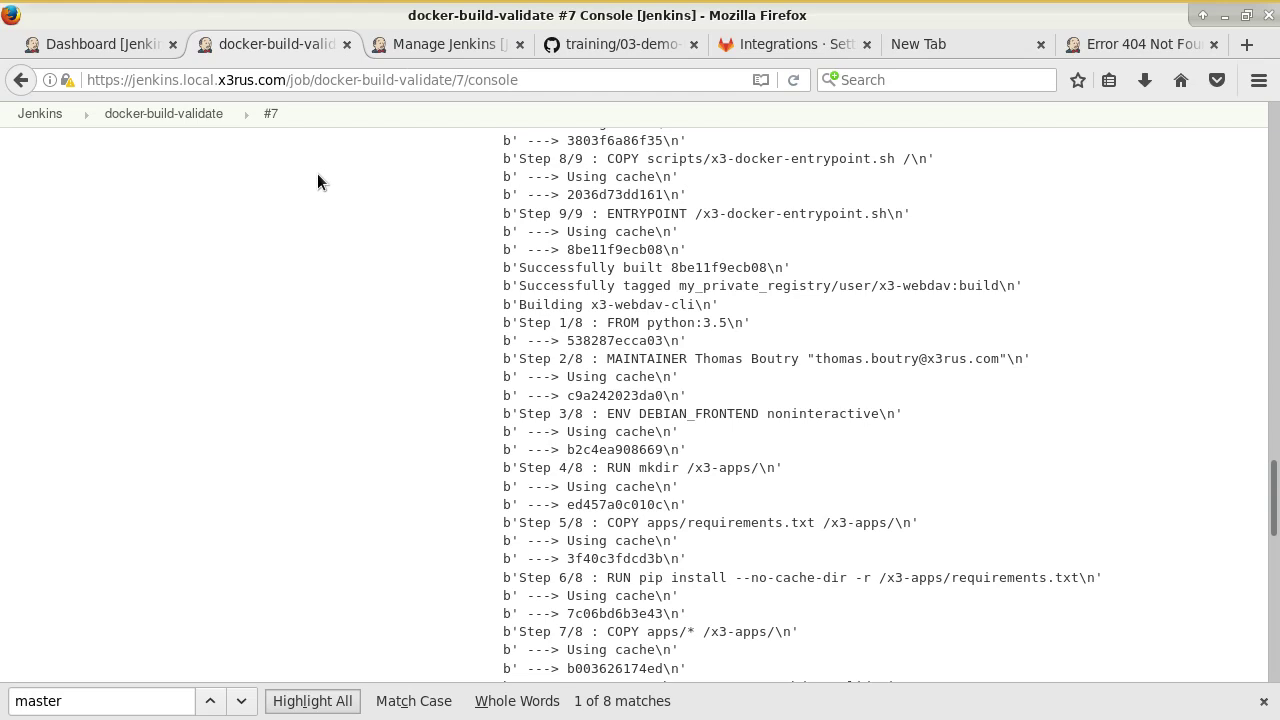
{"action": "key", "text": "alt+Tab"}
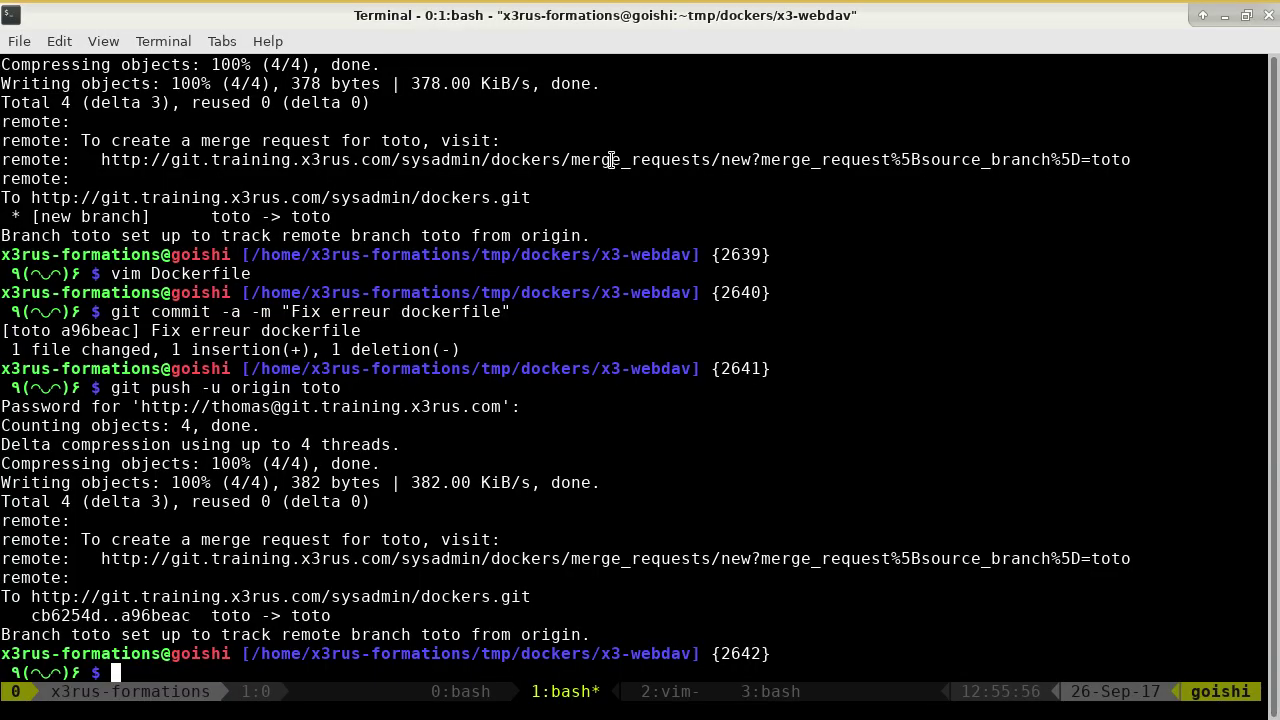
Close the docker-compose.yml editor and list running containers matching 'dck'.
{"action": "key", "text": "ctrl+b"}
{"action": "type", "text": "2:wq"}
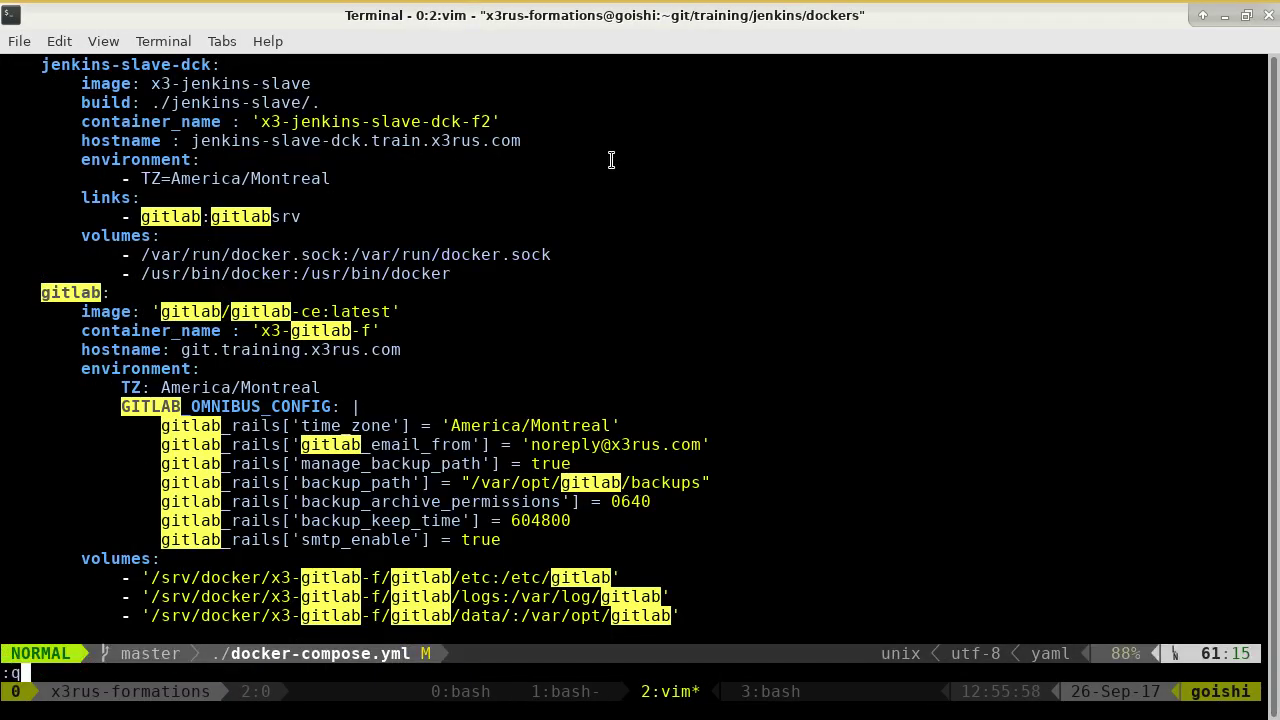
{"action": "key", "text": "Return"}
{"action": "type", "text": "docker ps | grep dck"}
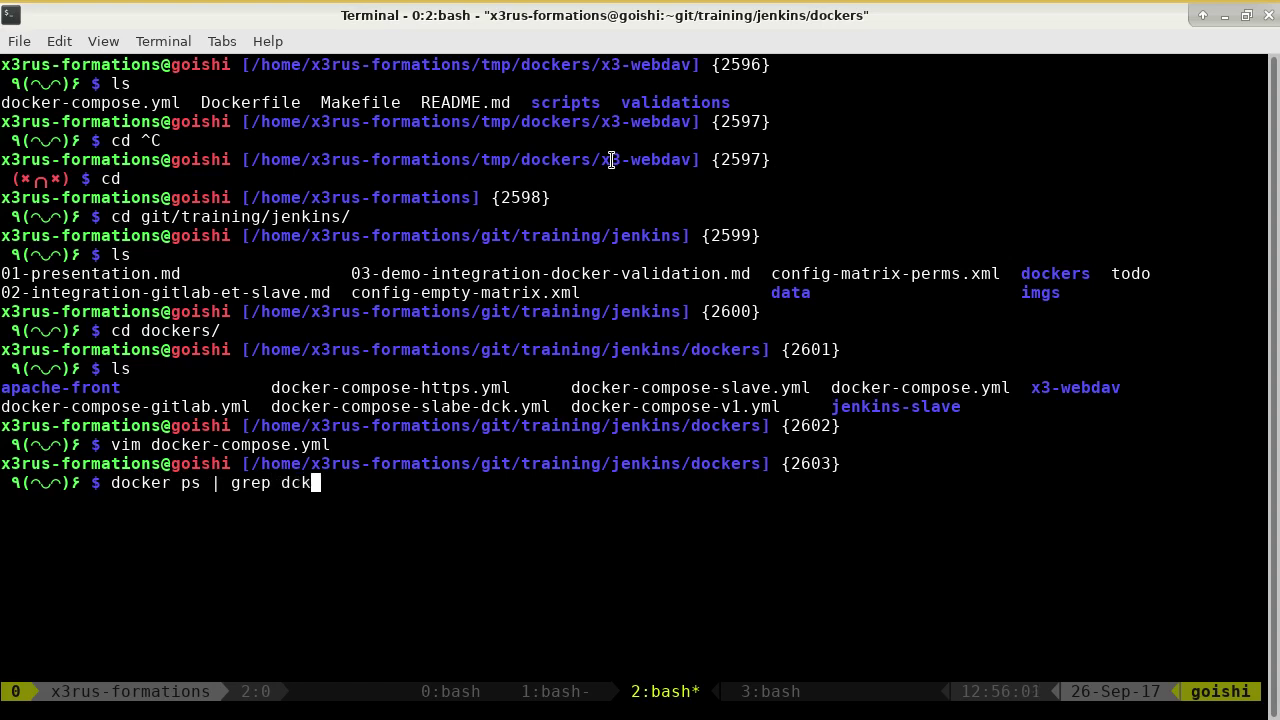
{"action": "key", "text": "Return"}
Open a bash shell in x3-jenkins-slave-dck-f2 with docker exec and list its root directory.
{"action": "type", "text": "s"}
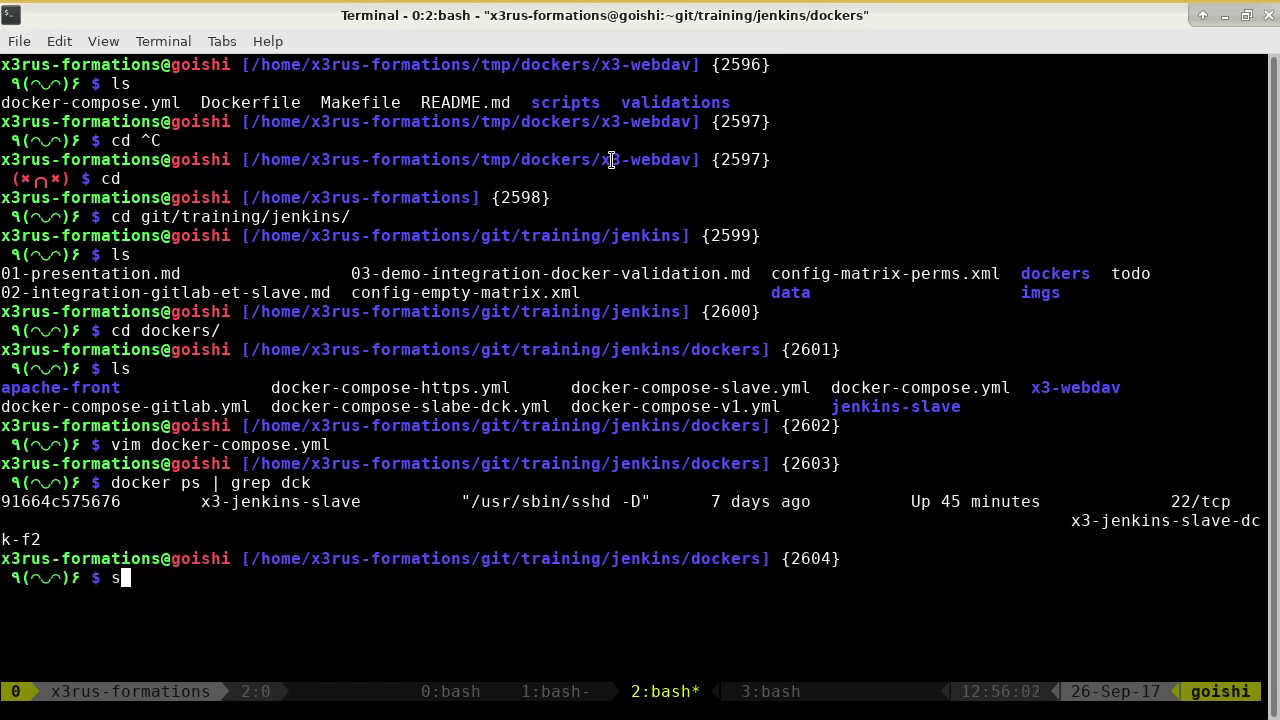
{"action": "key", "text": "BackSpace"}
{"action": "type", "text": "docker exec -"}
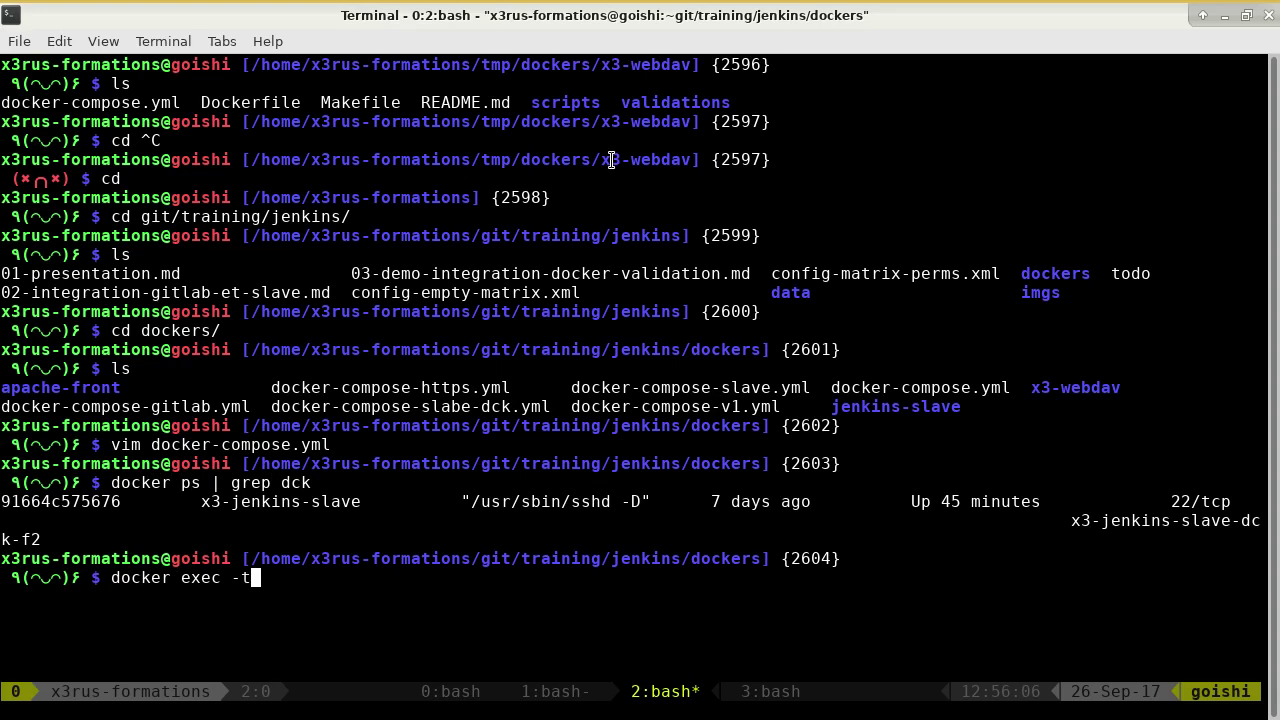
{"action": "type", "text": "it"}
{"action": "double_click", "coordinate": [1140, 522]}
{"action": "middle_click", "coordinate": [1140, 522]}
{"action": "type", "text": "bash"}
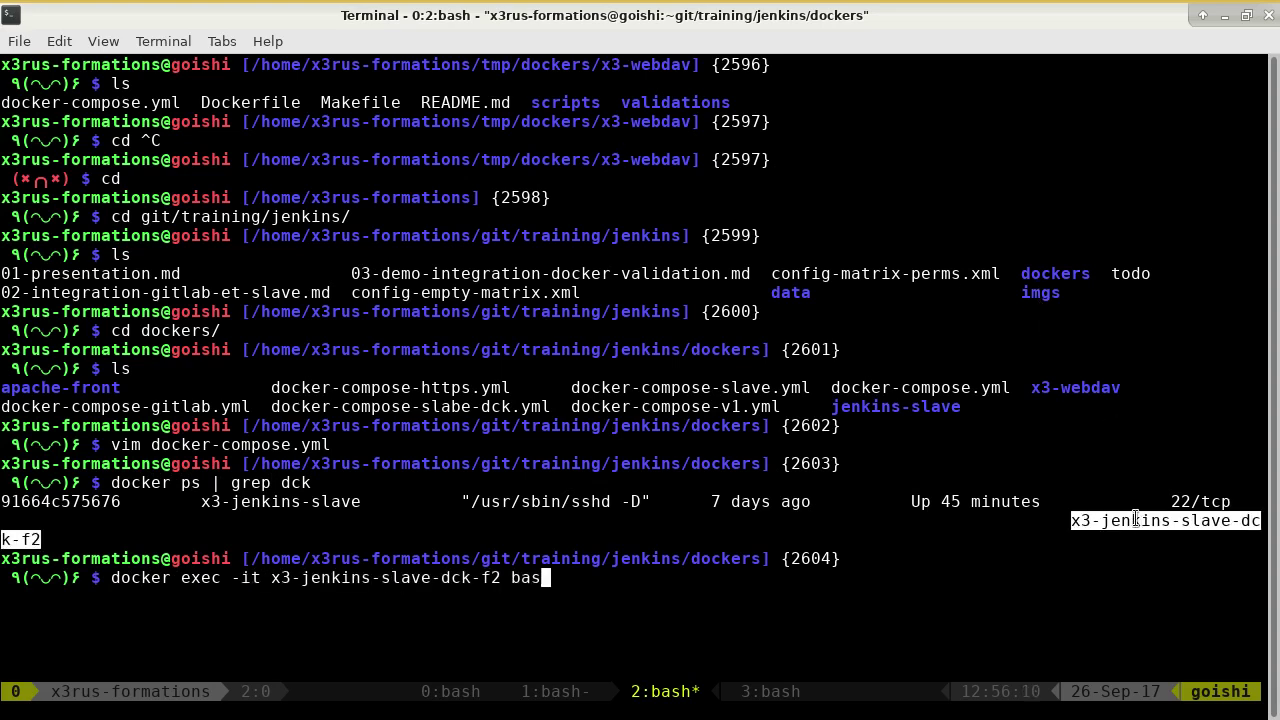
{"action": "key", "text": "Return"}
{"action": "type", "text": "ls"}
{"action": "key", "text": "Return"}
{"action": "type", "text": "cd "}
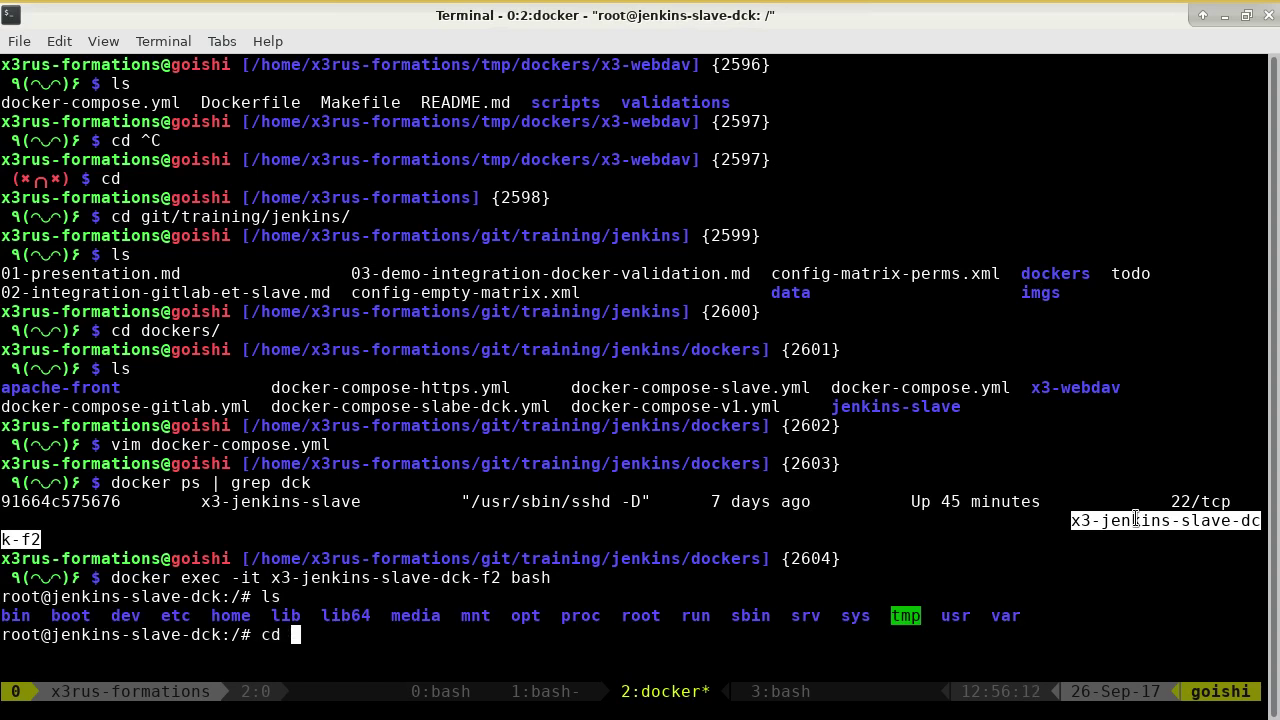
{"action": "type", "text": "v"}
Move into /home/jenkinbot inside the container and list its contents.
{"action": "key", "text": "BackSpace"}
{"action": "type", "text": "home/jenkinbot/"}
{"action": "key", "text": "Return"}
{"action": "type", "text": "ls"}
{"action": "key", "text": "Return"}
{"action": "type", "text": "cd"}
{"action": "key", "text": "Return"}
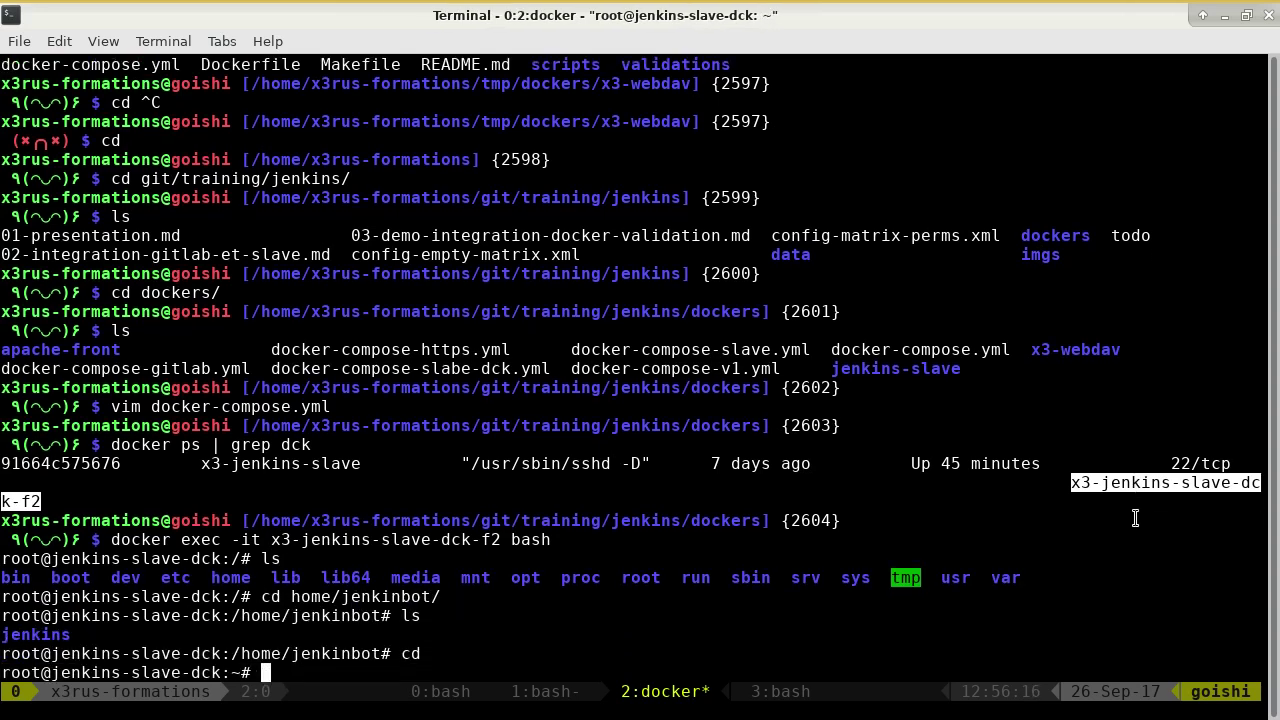
{"action": "type", "text": "cd -"}
{"action": "key", "text": "Return"}
{"action": "type", "text": "ls"}
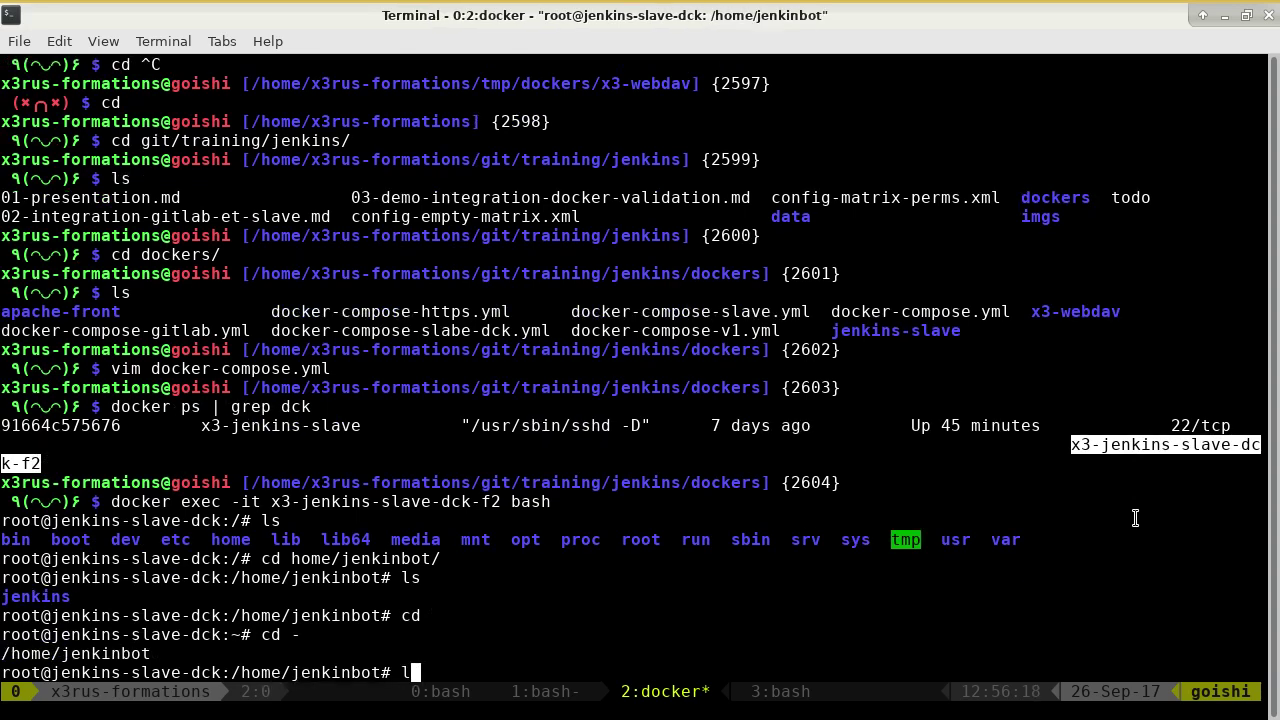
Go into jenkins/workspace and list the job workspaces.
{"action": "key", "text": "Return"}
{"action": "type", "text": "cd jenkins/"}
{"action": "key", "text": "Return"}
{"action": "type", "text": "ls"}
{"action": "key", "text": "Return"}
{"action": "type", "text": "cd w"}
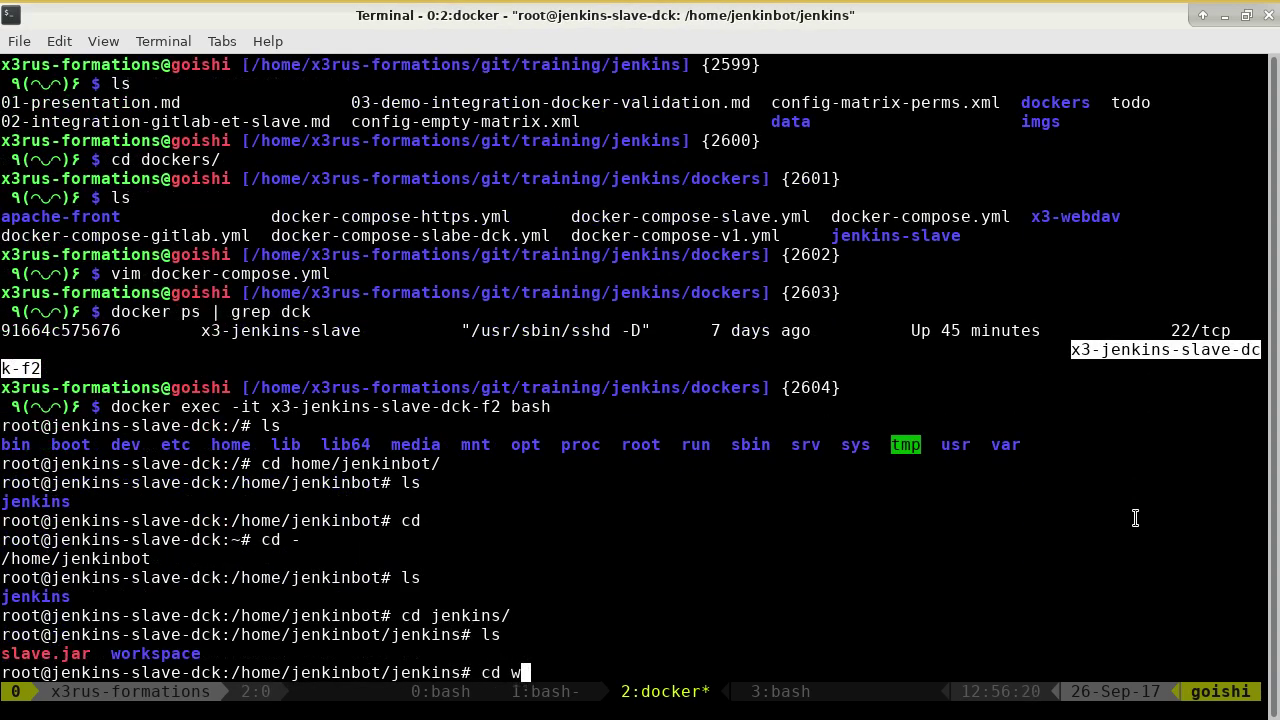
{"action": "key", "text": "Tab"}
{"action": "key", "text": "Return"}
{"action": "type", "text": "ls"}
{"action": "key", "text": "Return"}
Enter the docker-build-validate/x3-webdav workspace directory.
{"action": "type", "text": "cd"}
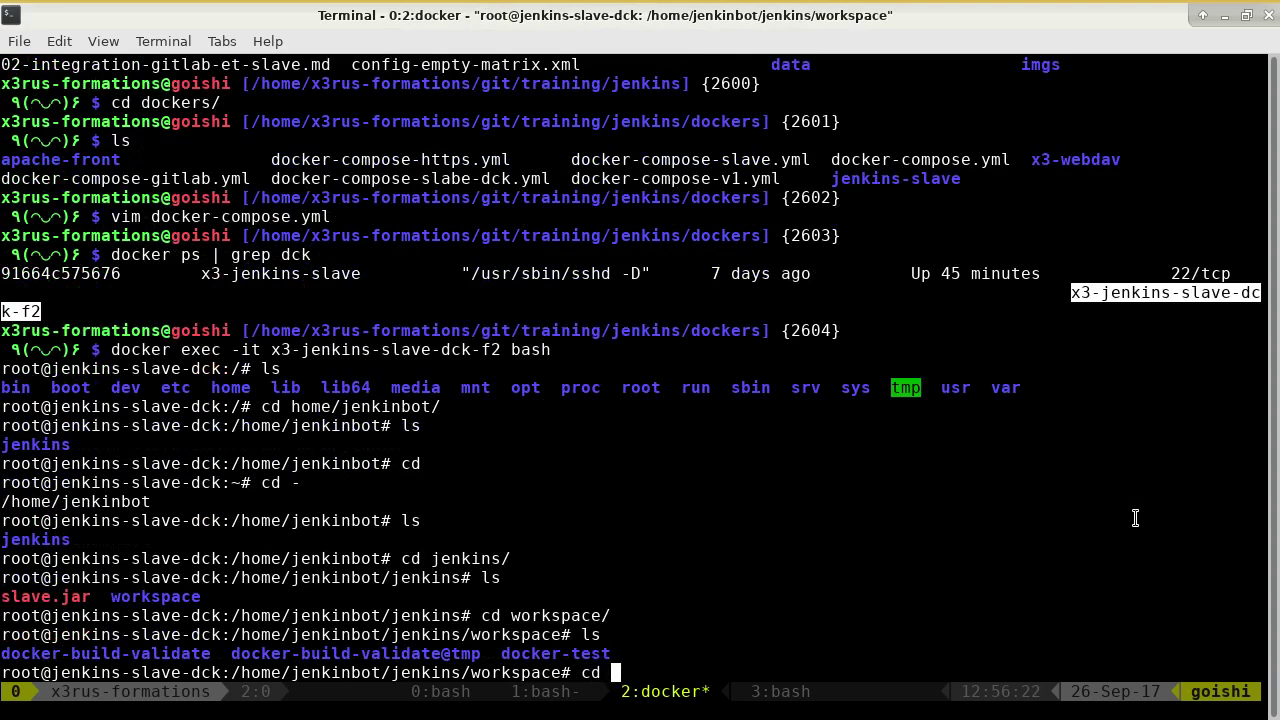
{"action": "double_click", "coordinate": [105, 653]}
{"action": "middle_click", "coordinate": [450, 514]}
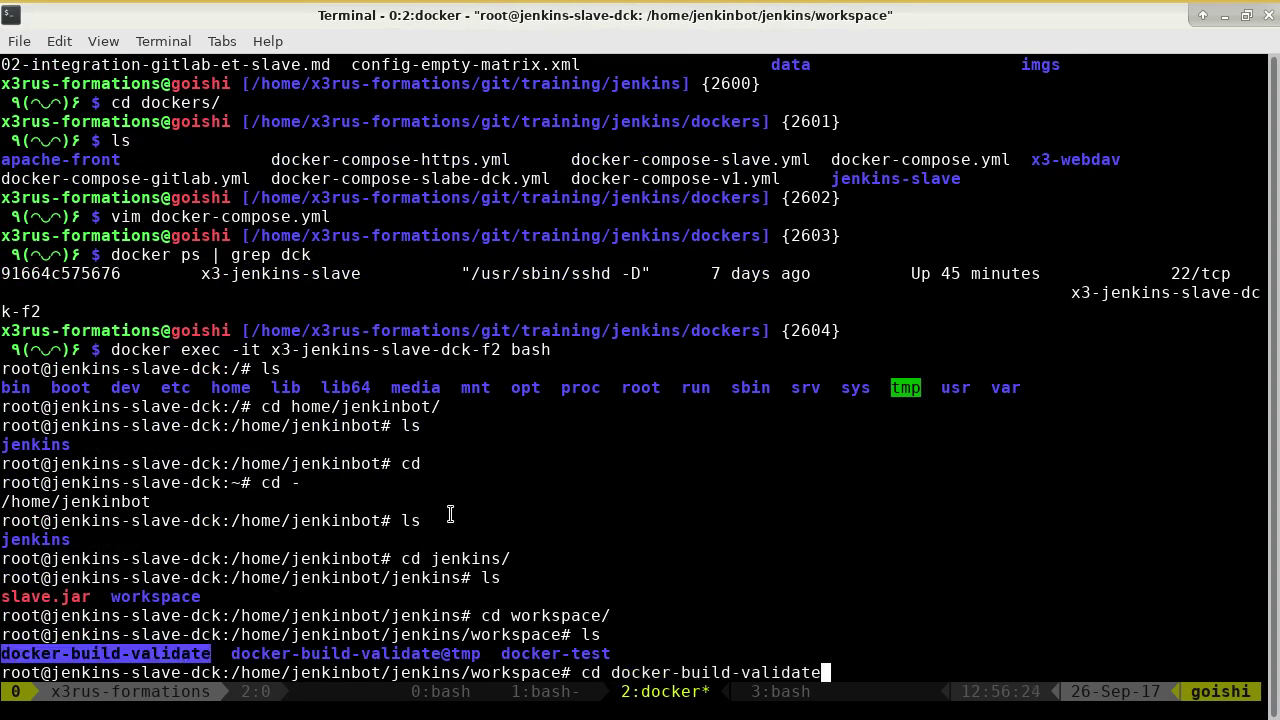
{"action": "key", "text": "Return"}
{"action": "type", "text": "ls"}
{"action": "key", "text": "Return"}
{"action": "type", "text": "cd x3"}
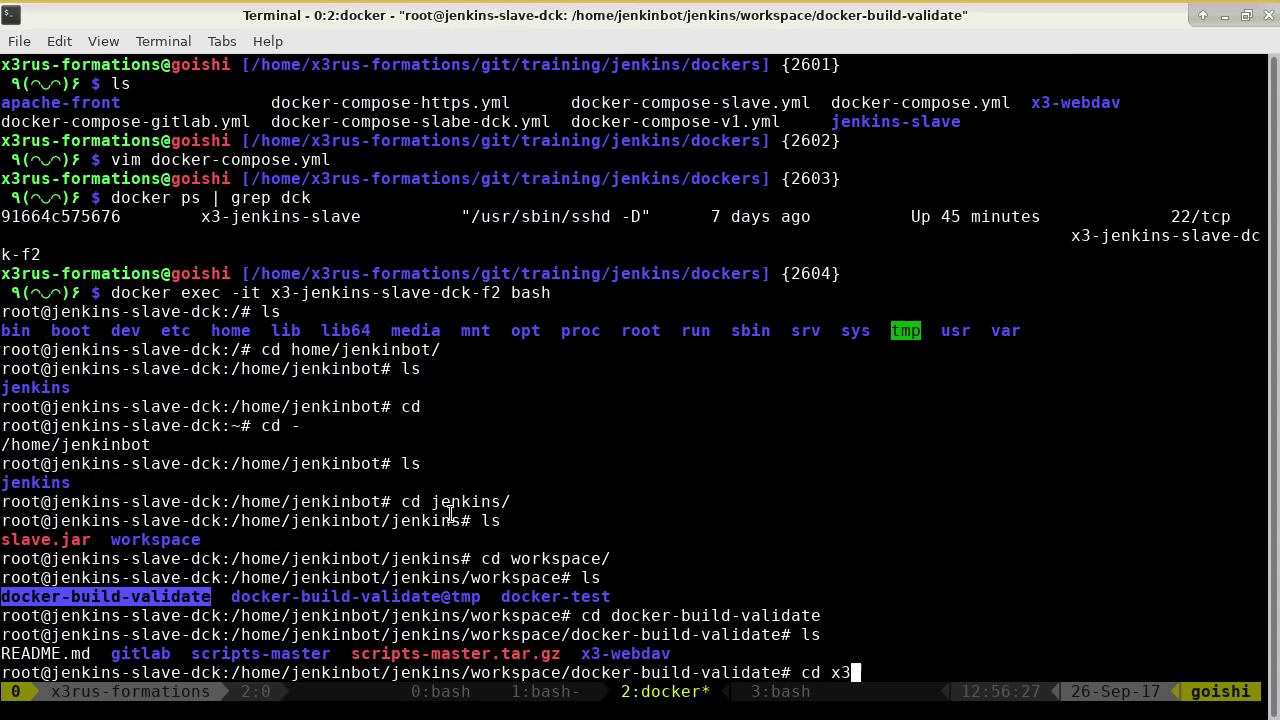
{"action": "key", "text": "Tab"}
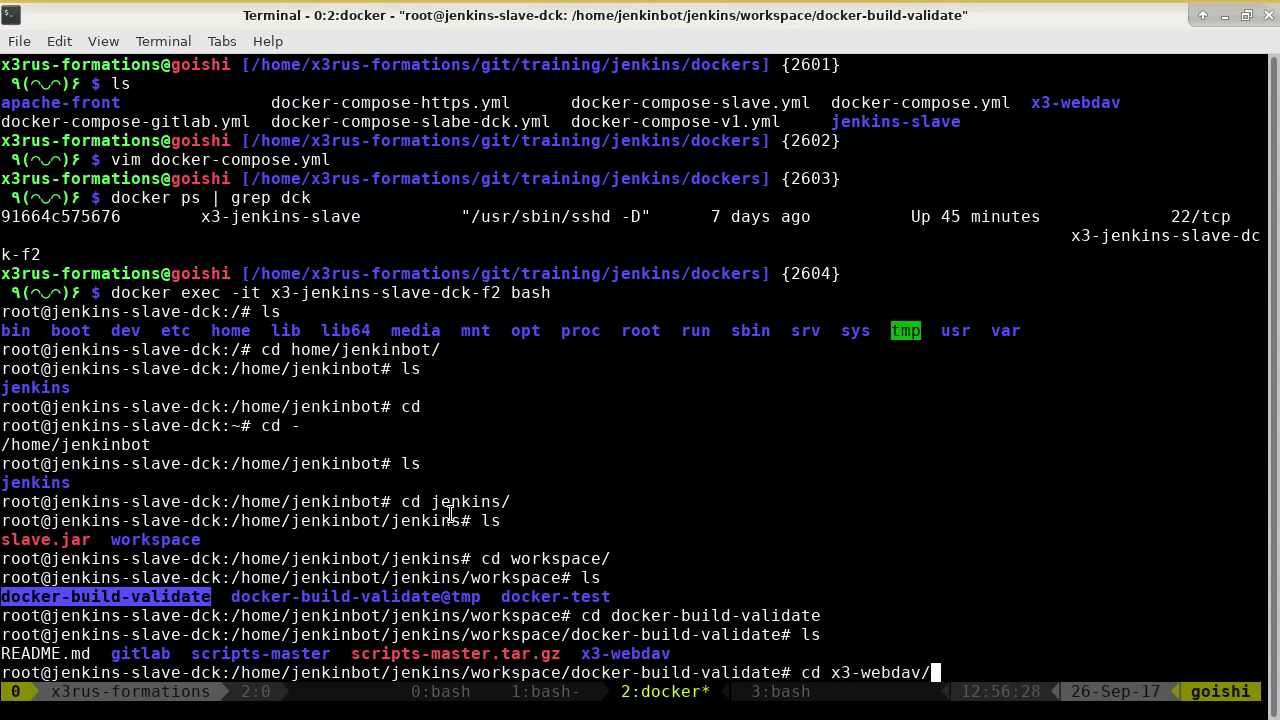
{"action": "key", "text": "Return"}
{"action": "type", "text": "ls"}
{"action": "key", "text": "Return"}
{"action": "type", "text": "cat"}
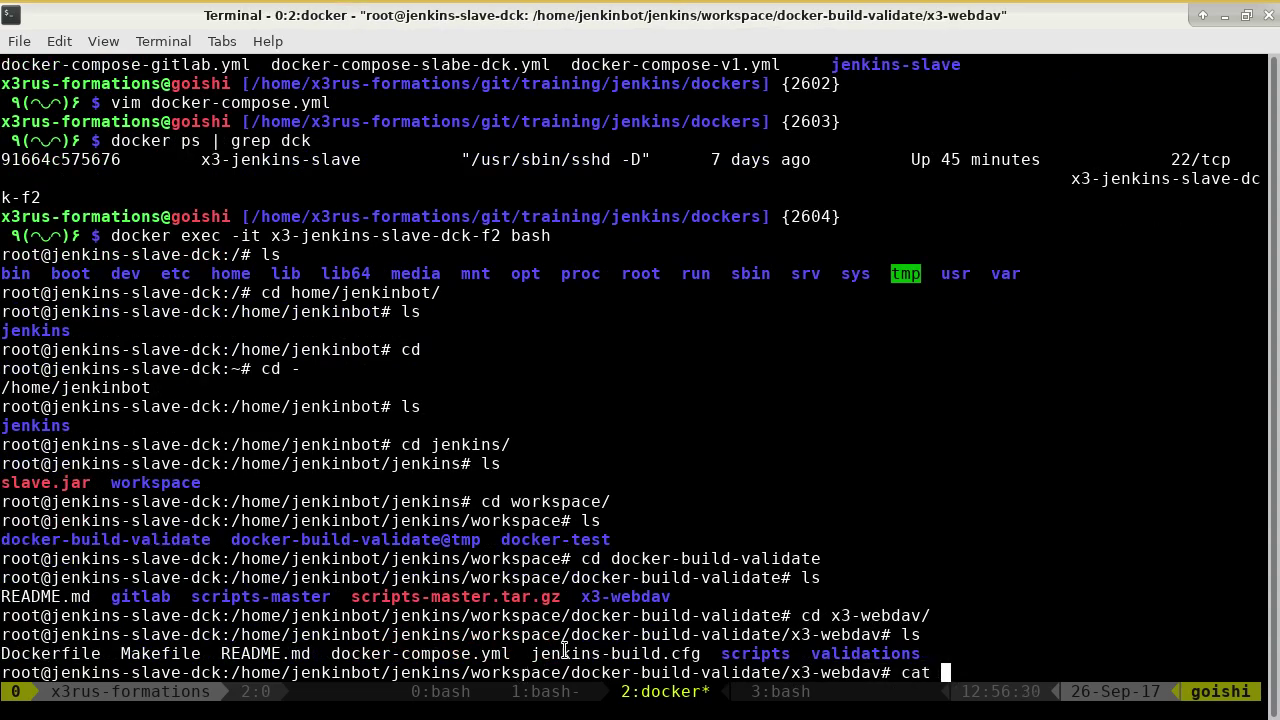
{"action": "double_click", "coordinate": [540, 653]}
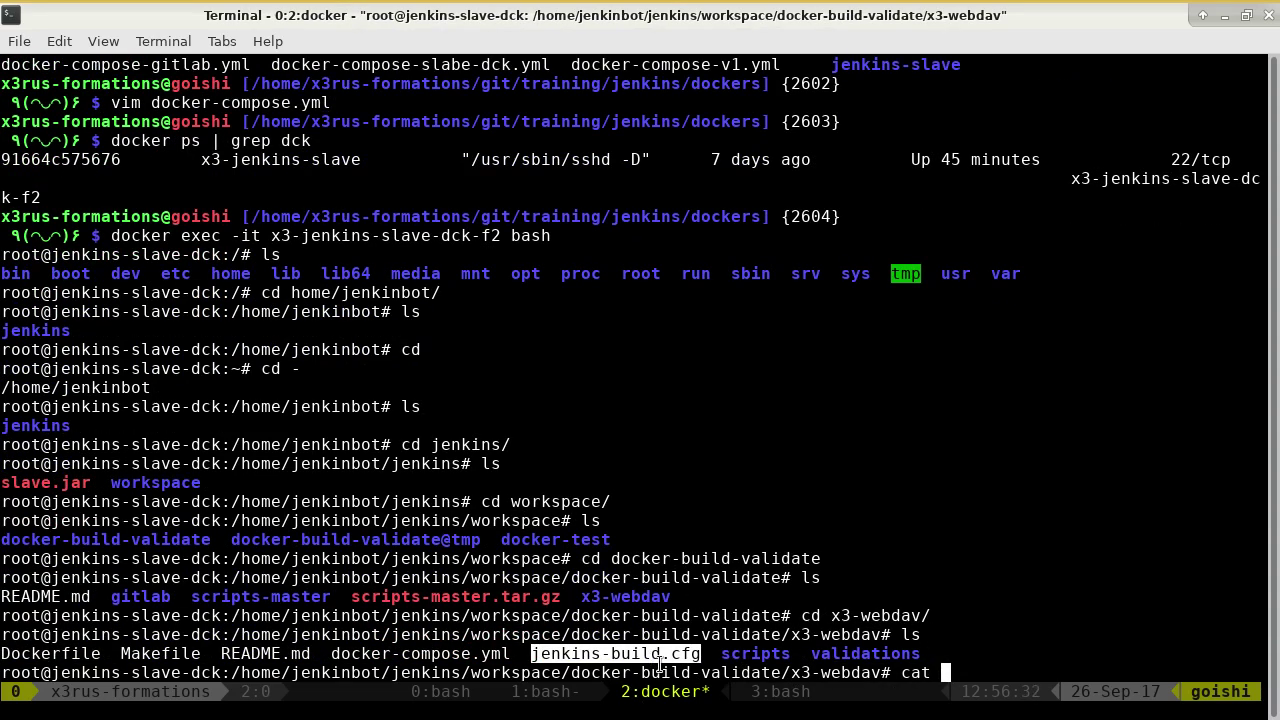
{"action": "middle_click", "coordinate": [862, 465]}
{"action": "key", "text": "Return"}
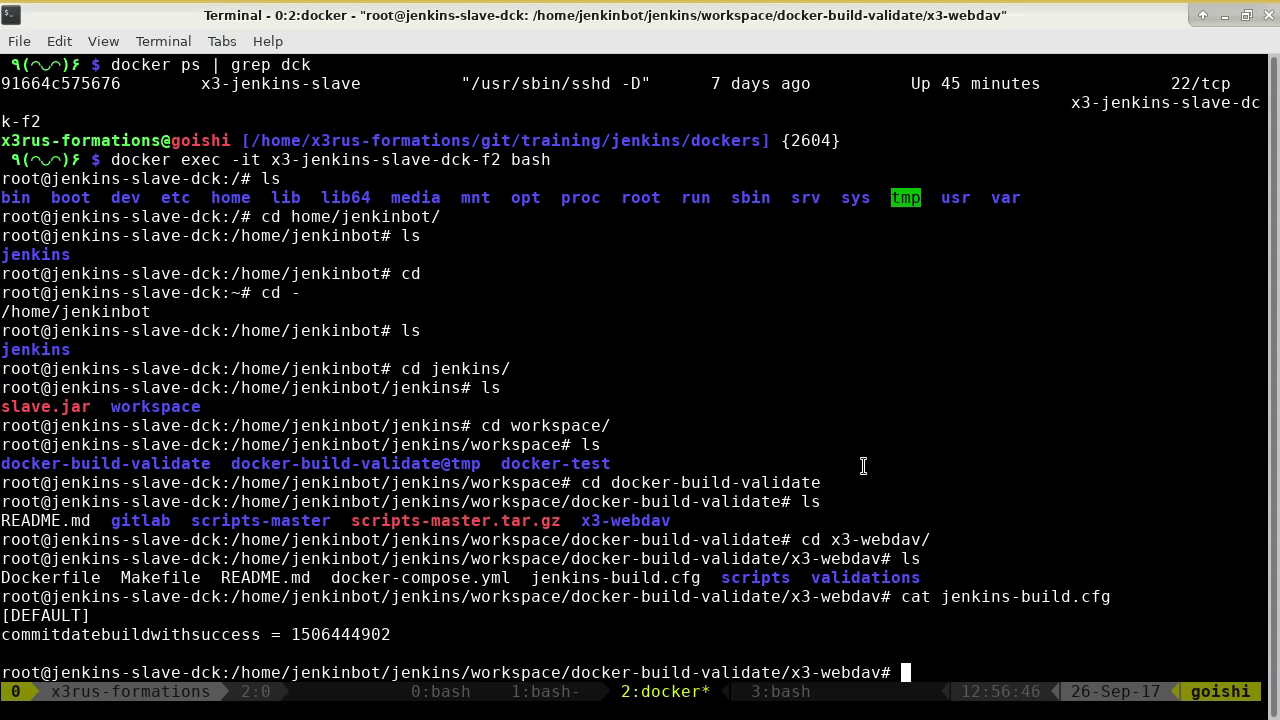
Run git status to confirm the x3-webdav checkout is a detached HEAD from a96beac.
{"action": "type", "text": "git status"}
{"action": "key", "text": "Return"}
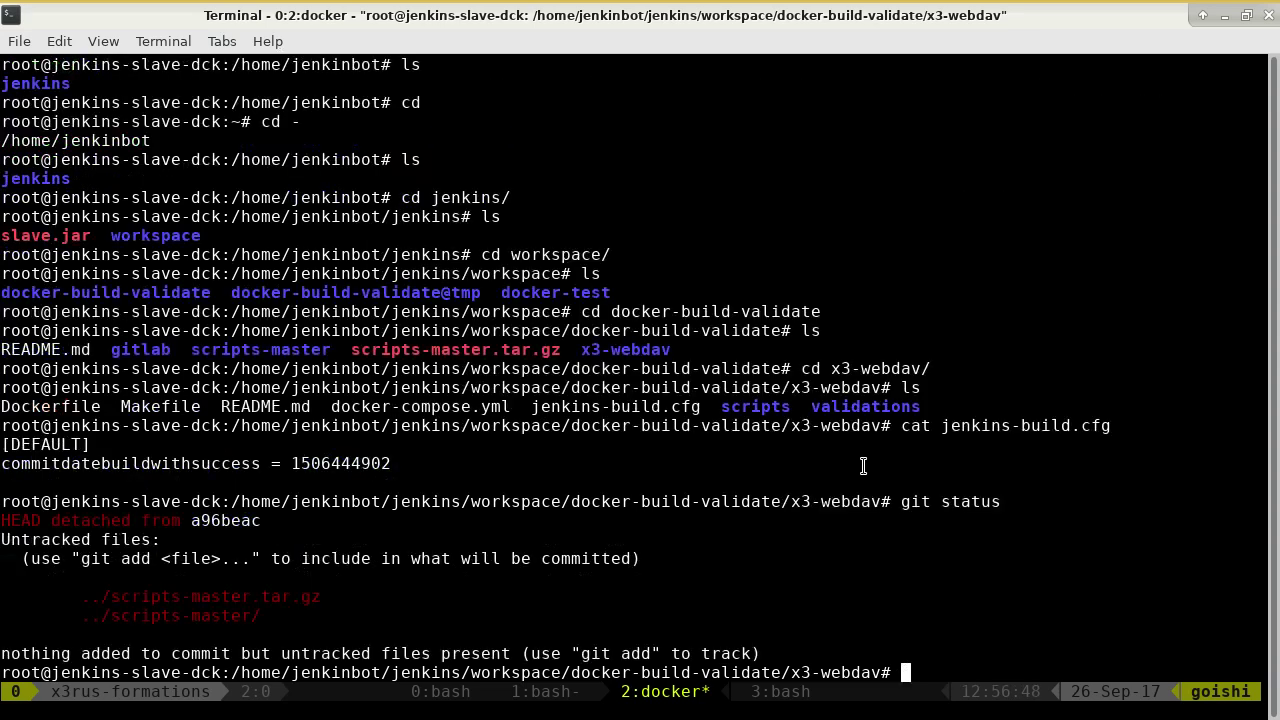
{"action": "left_click_drag", "start_coordinate": [16, 520], "coordinate": [237, 520]}
{"action": "left_click", "coordinate": [274, 516]}
Inspect 'git log | head', highlighting Jenkins' ConfigFile post-build commit a9835c6 for build 7.
{"action": "type", "text": "git log | hea"}
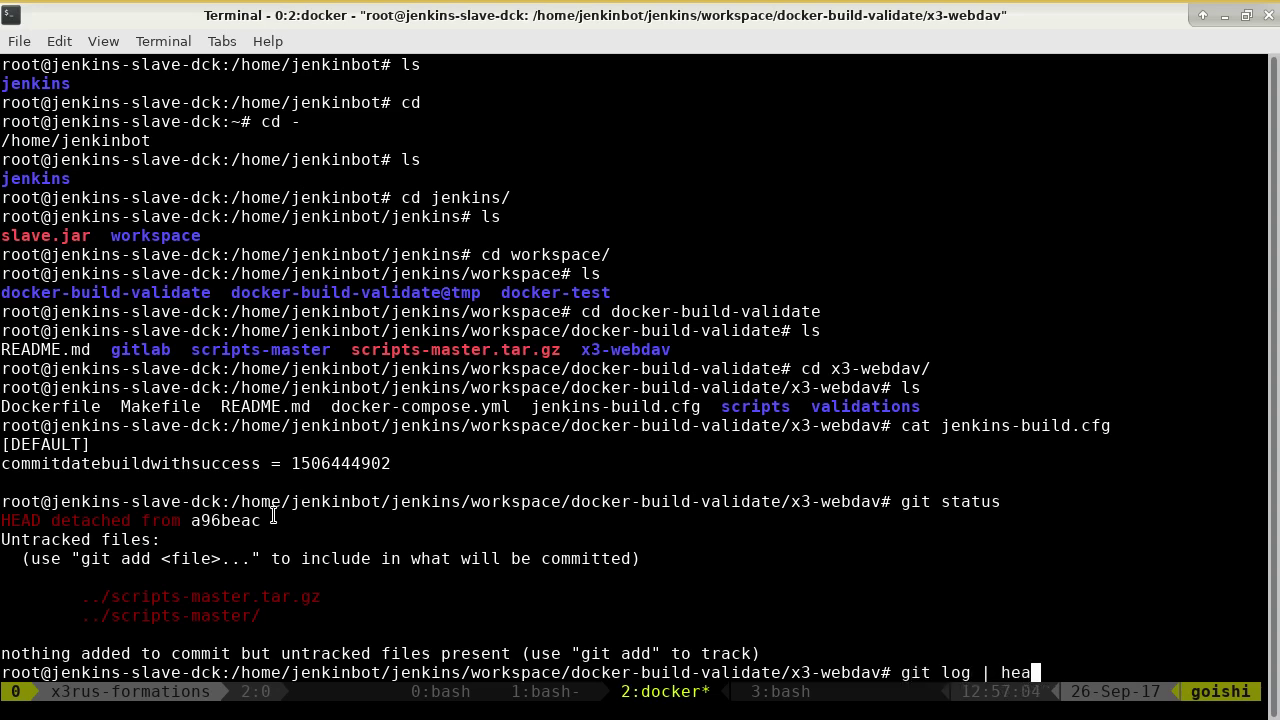
{"action": "type", "text": "d"}
{"action": "key", "text": "Return"}
{"action": "left_click_drag", "start_coordinate": [71, 558], "coordinate": [692, 556]}
{"action": "left_click", "coordinate": [178, 510]}
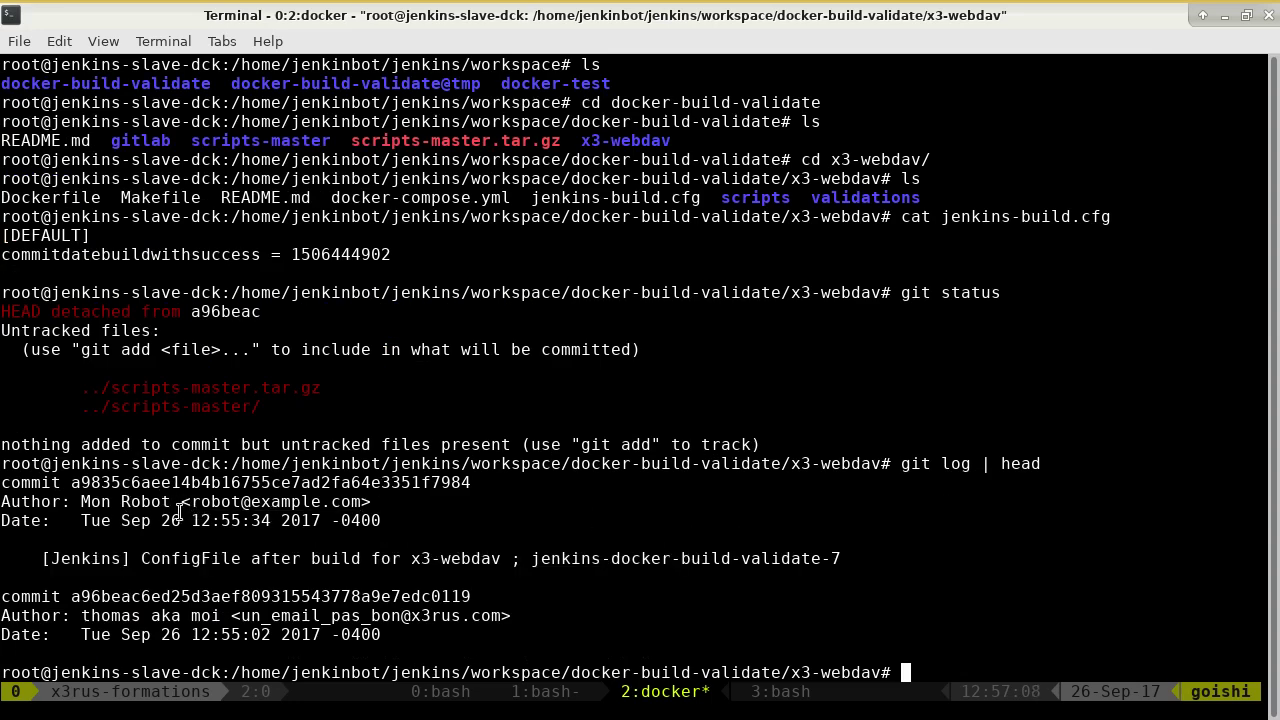
{"action": "left_click_drag", "start_coordinate": [823, 560], "coordinate": [591, 558]}
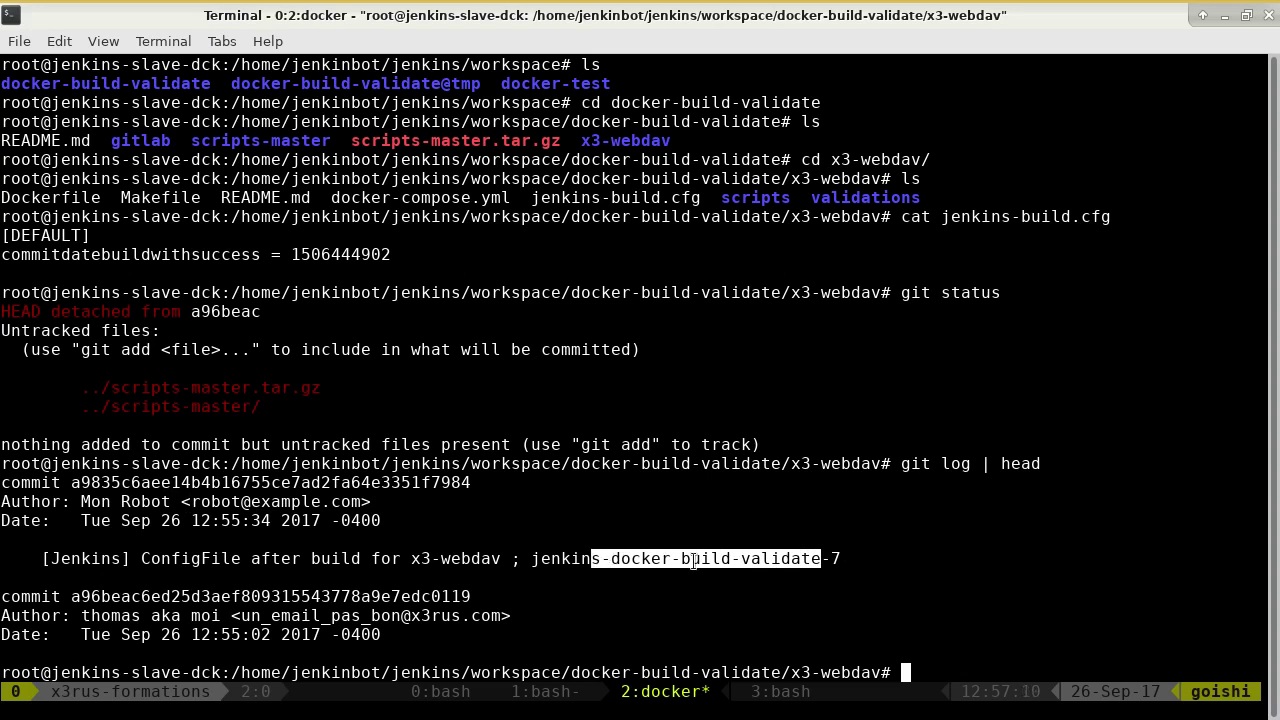
{"action": "left_click", "coordinate": [694, 560]}
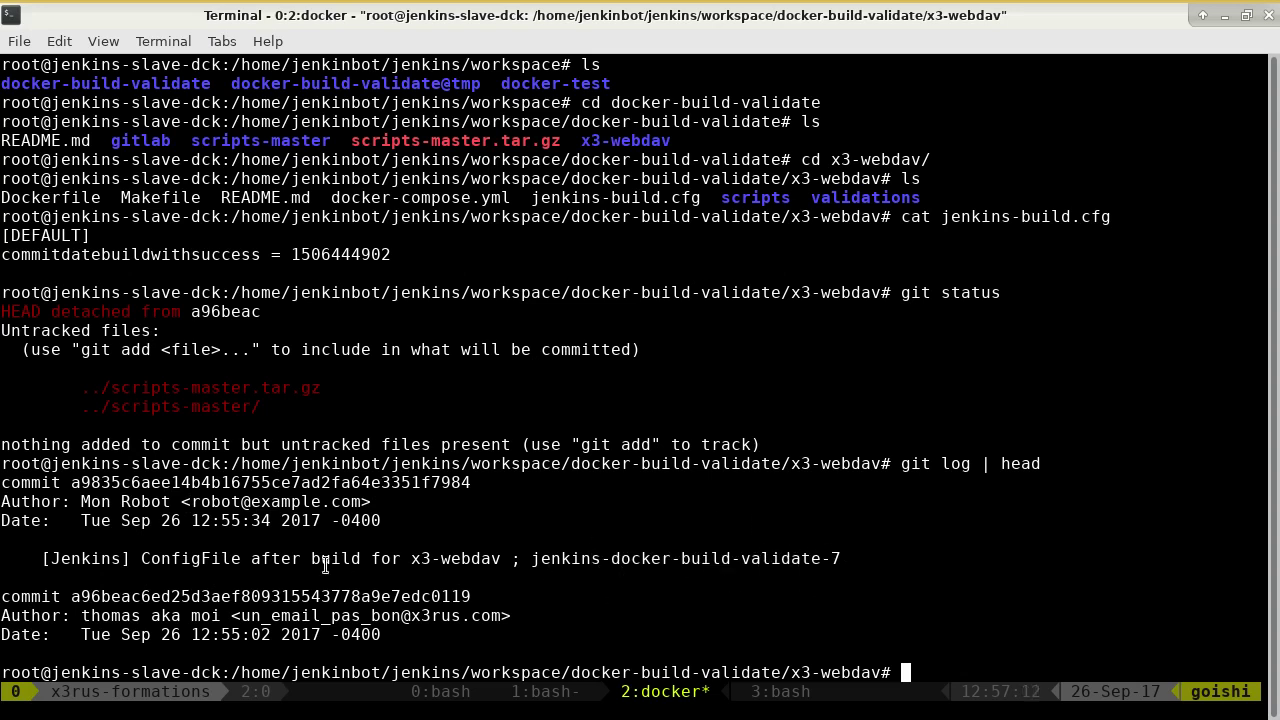
{"action": "left_click_drag", "start_coordinate": [202, 558], "coordinate": [490, 560]}
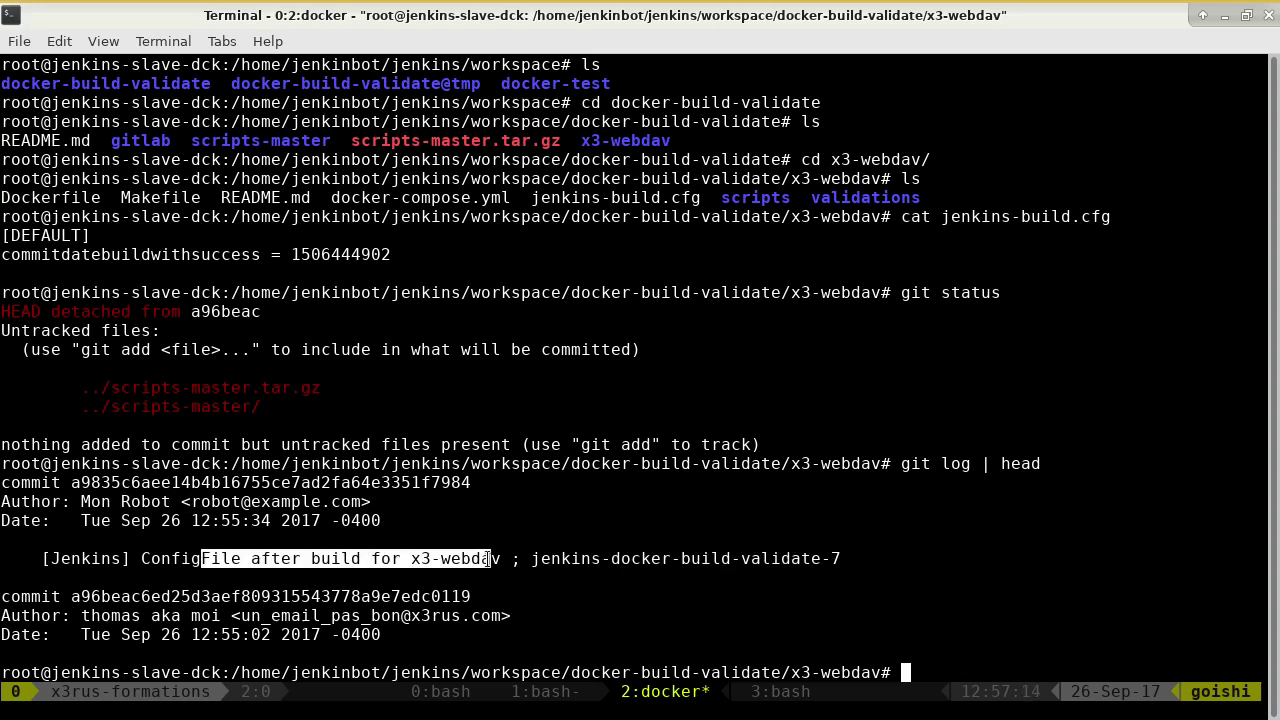
{"action": "double_click", "coordinate": [327, 254]}
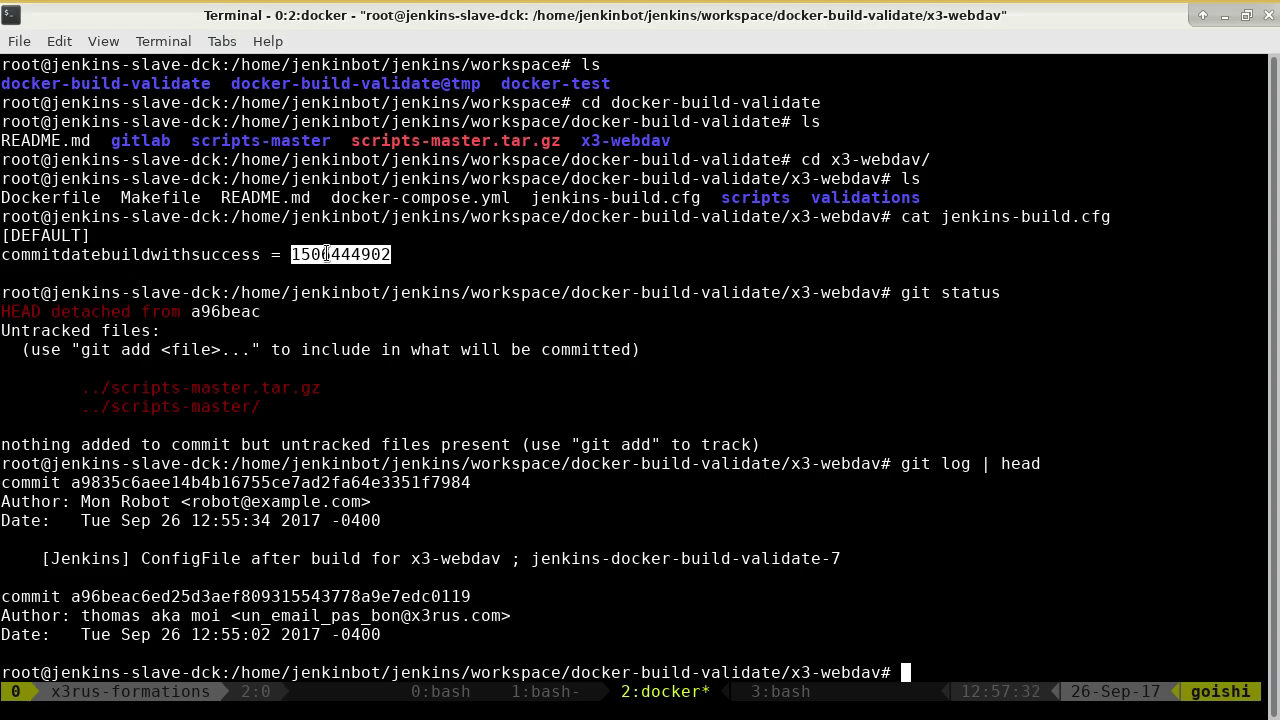
{"action": "key", "text": "alt+Tab"}
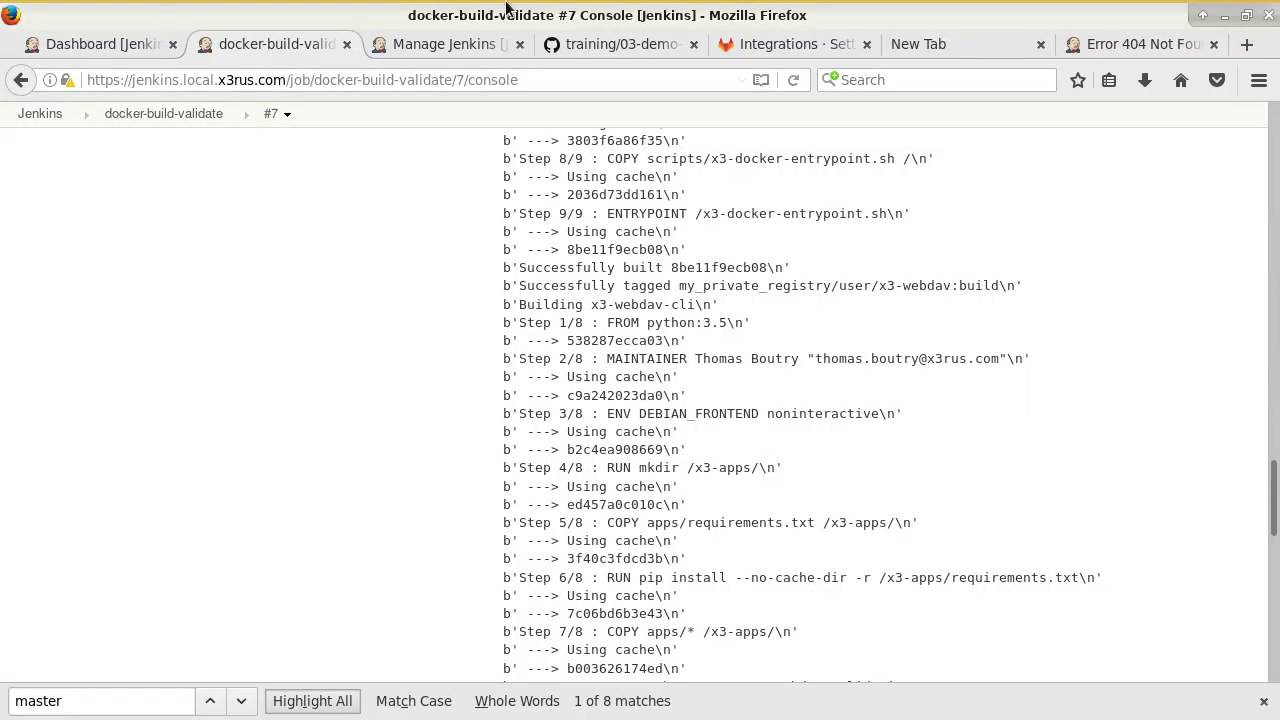
Review the tutorial's git add/git commit script lines and its Git Publisher push-on-success screenshot.
{"action": "left_click", "coordinate": [600, 44]}
{"action": "scroll", "coordinate": [626, 366], "scroll_direction": "down", "scroll_amount": 10}
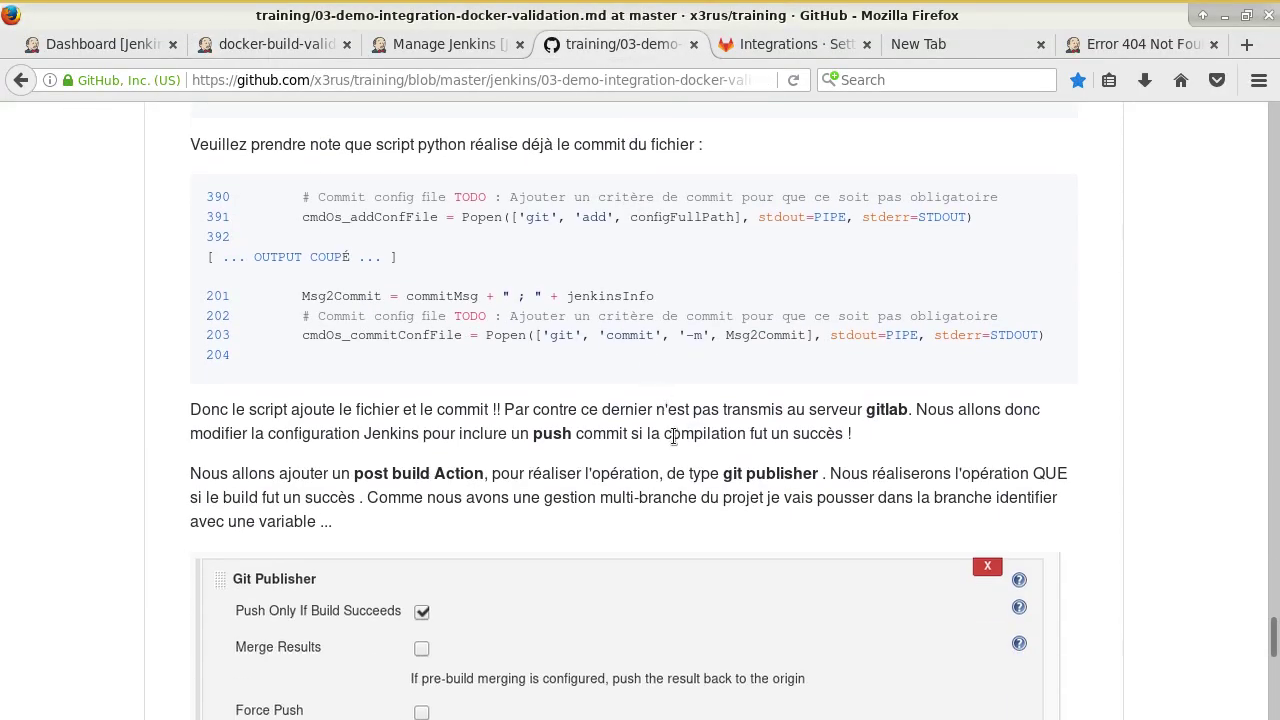
{"action": "scroll", "coordinate": [636, 446], "scroll_direction": "up", "scroll_amount": 1}
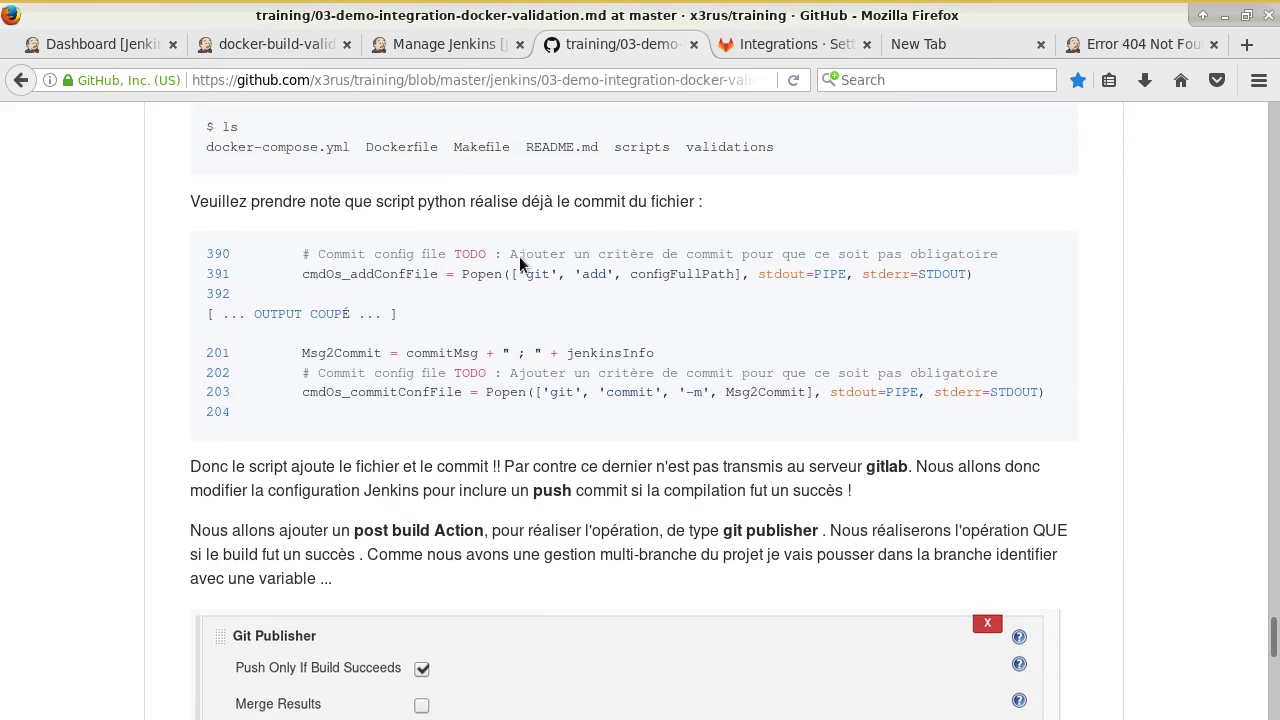
{"action": "scroll", "coordinate": [569, 294], "scroll_direction": "up", "scroll_amount": 1}
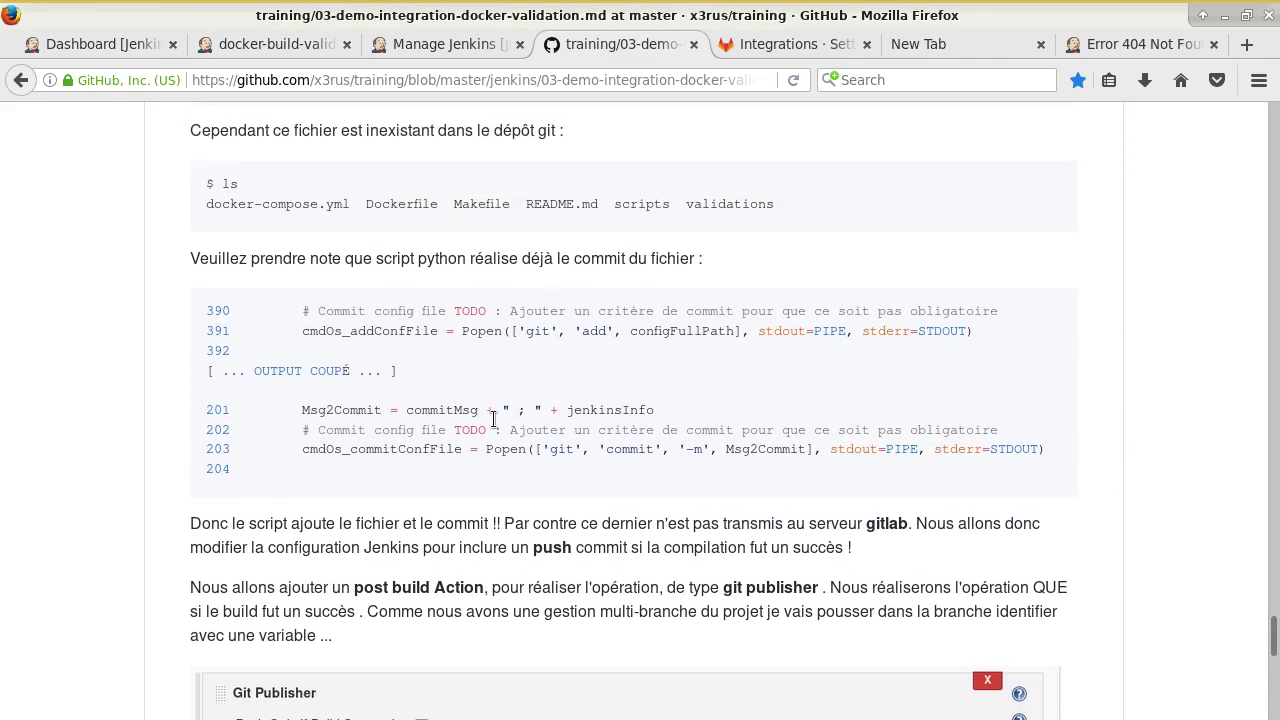
{"action": "left_click_drag", "start_coordinate": [538, 314], "coordinate": [664, 336]}
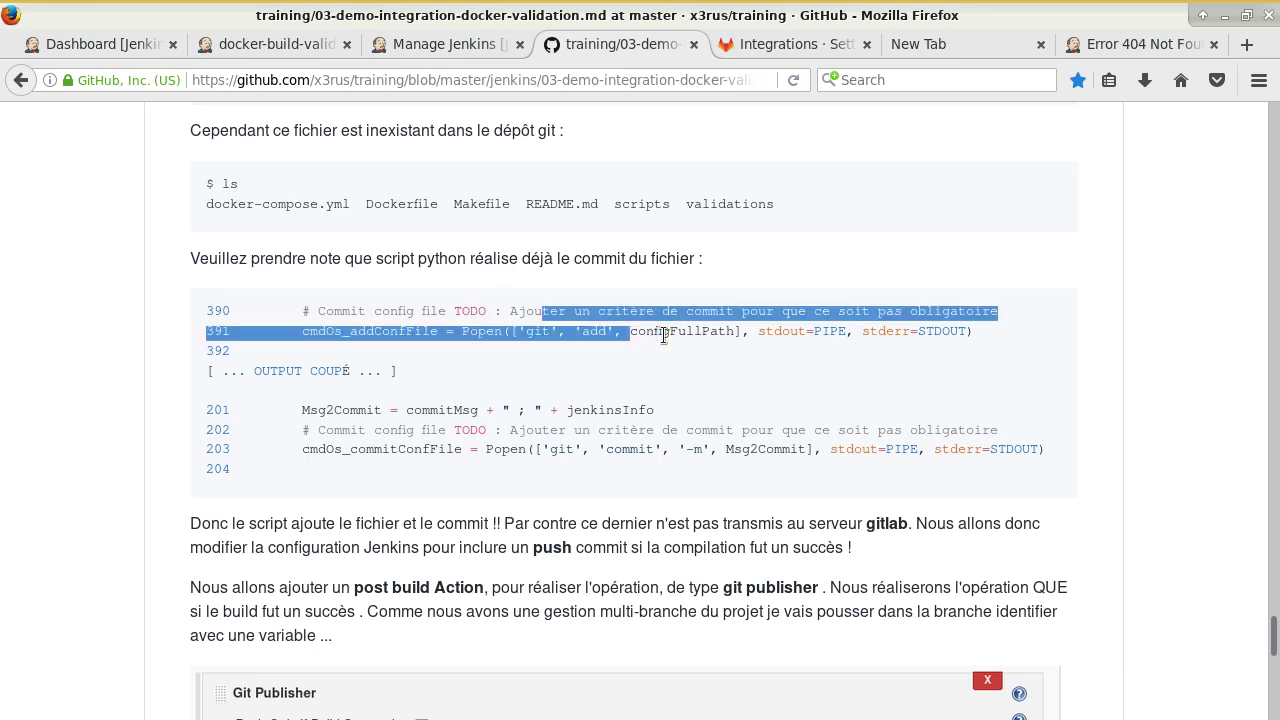
{"action": "left_click_drag", "start_coordinate": [533, 452], "coordinate": [680, 468]}
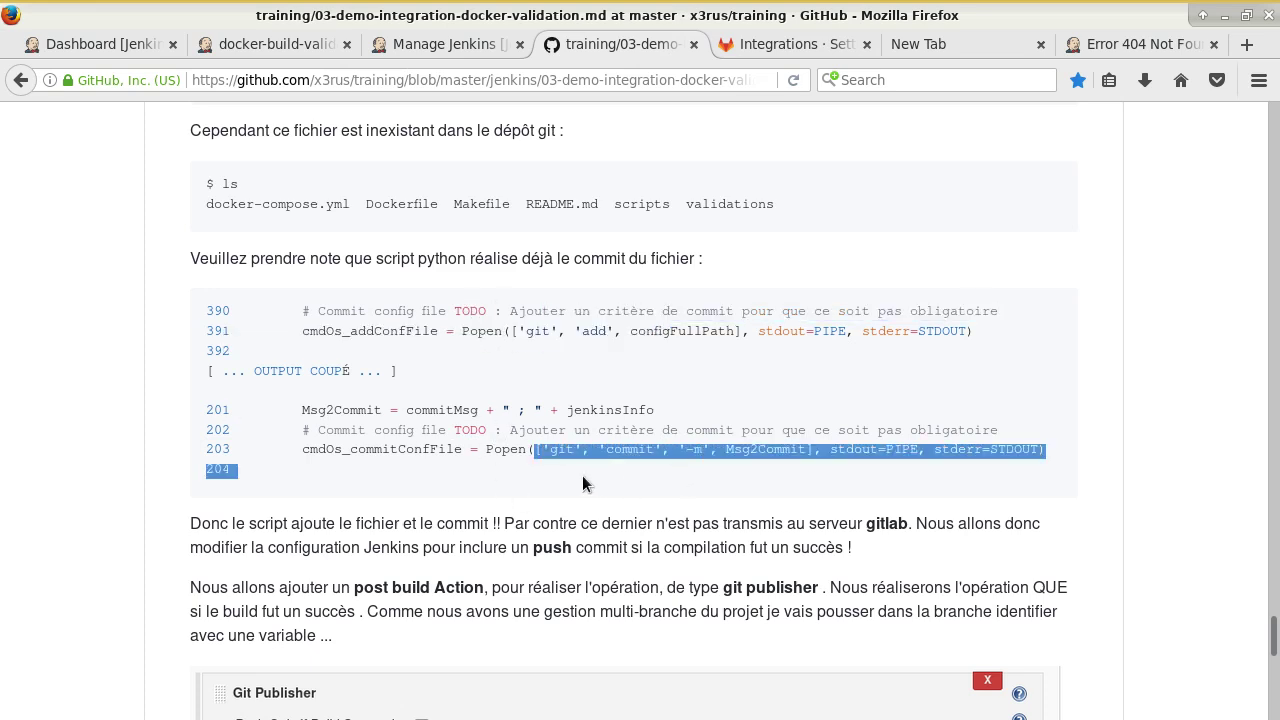
{"action": "scroll", "coordinate": [583, 484], "scroll_direction": "down", "scroll_amount": 5}
{"action": "scroll", "coordinate": [605, 460], "scroll_direction": "down", "scroll_amount": 1}
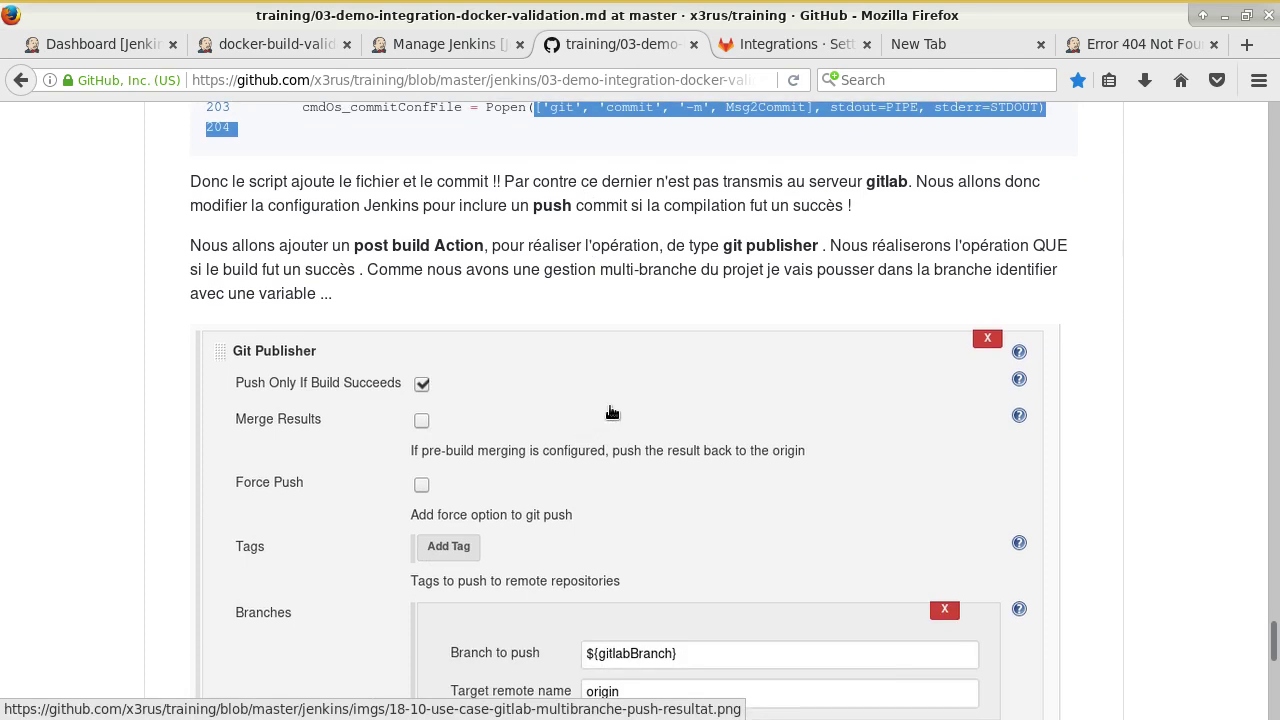
{"action": "scroll", "coordinate": [605, 415], "scroll_direction": "down", "scroll_amount": 1}
Add a Git Publisher post-build action to docker-build-validate with Push Only If Build Succeeds ticked.
{"action": "left_click", "coordinate": [435, 45]}
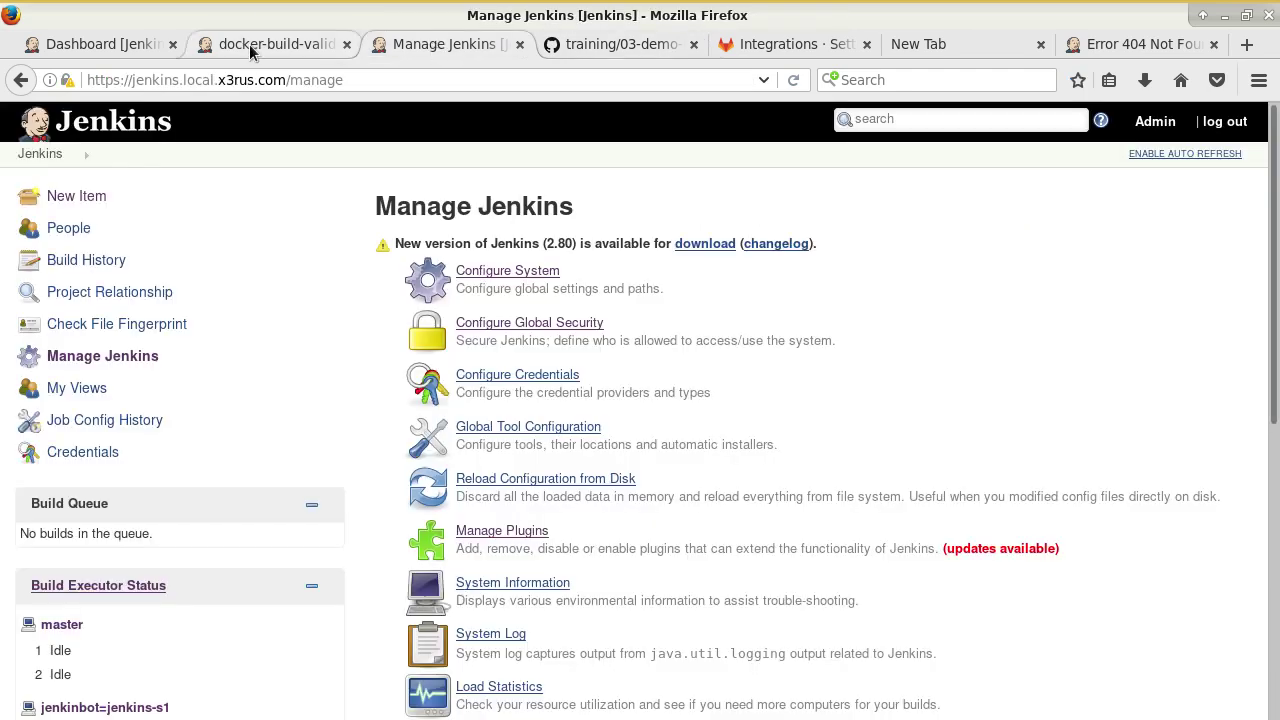
{"action": "left_click", "coordinate": [255, 45]}
{"action": "left_click", "coordinate": [192, 122]}
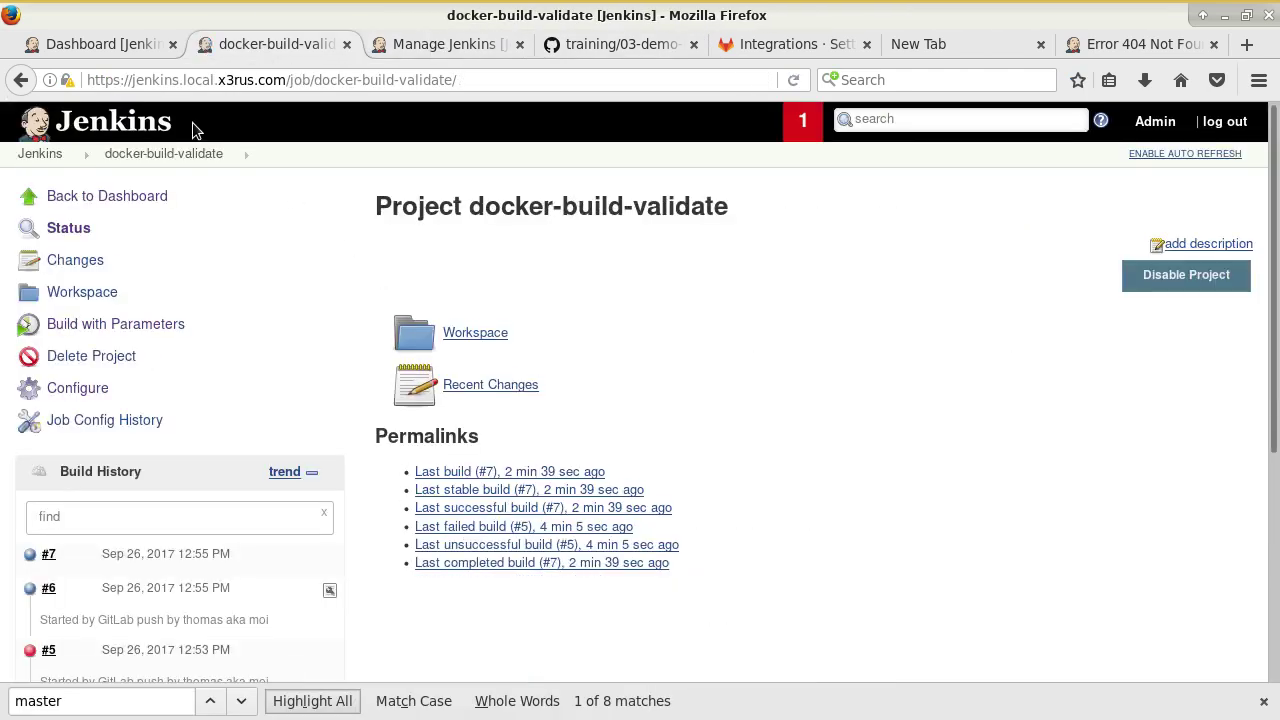
{"action": "left_click", "coordinate": [87, 390]}
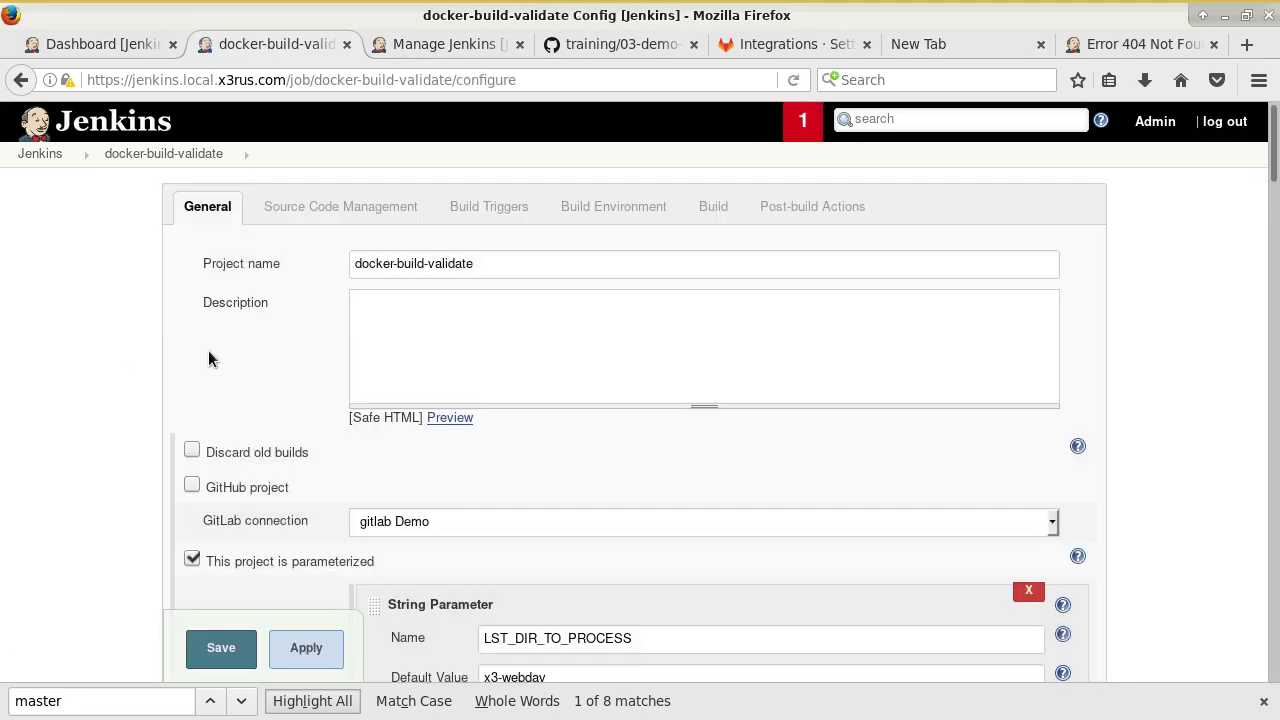
{"action": "left_click", "coordinate": [776, 212]}
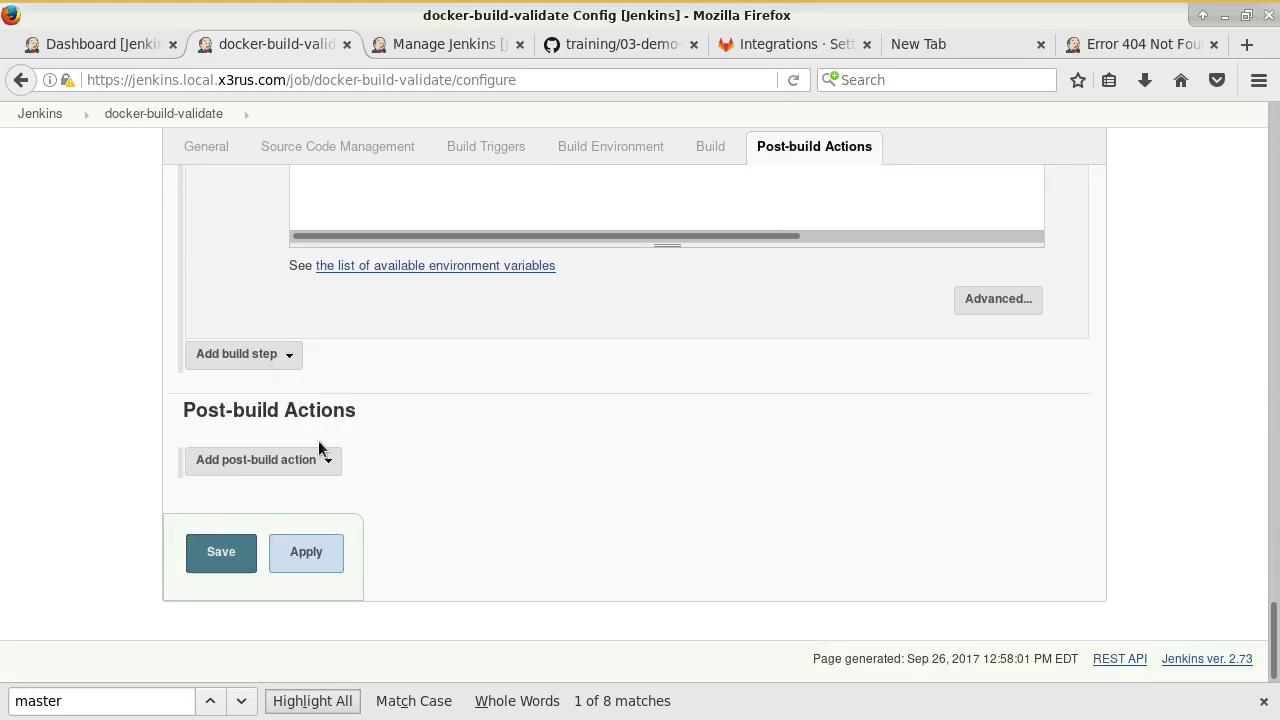
{"action": "left_click", "coordinate": [315, 465]}
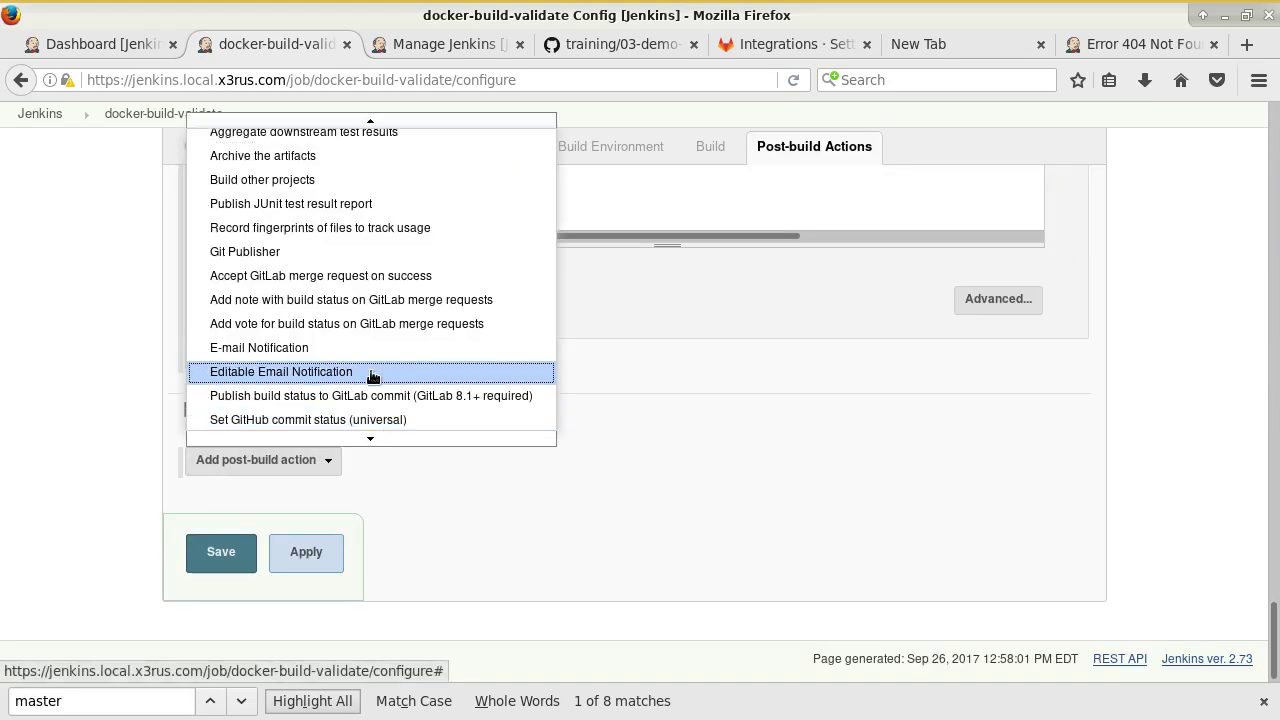
{"action": "left_click", "coordinate": [357, 261]}
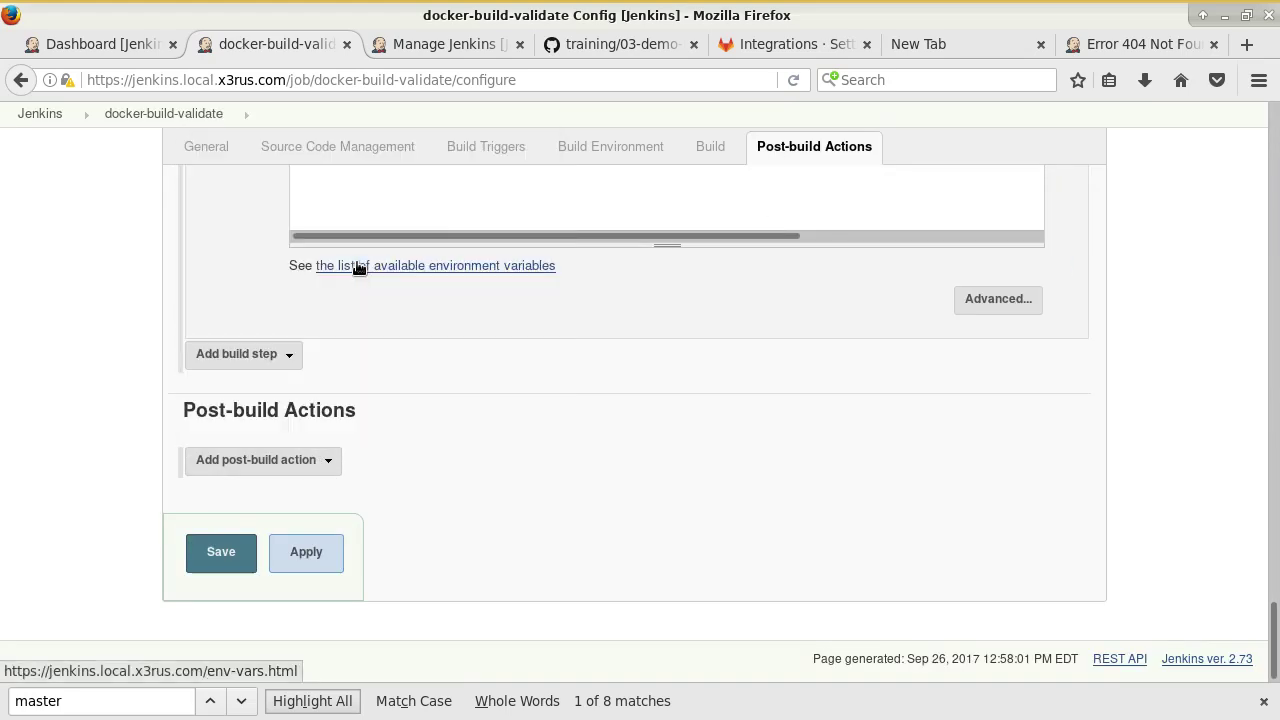
{"action": "scroll", "coordinate": [394, 266], "scroll_direction": "down", "scroll_amount": 4}
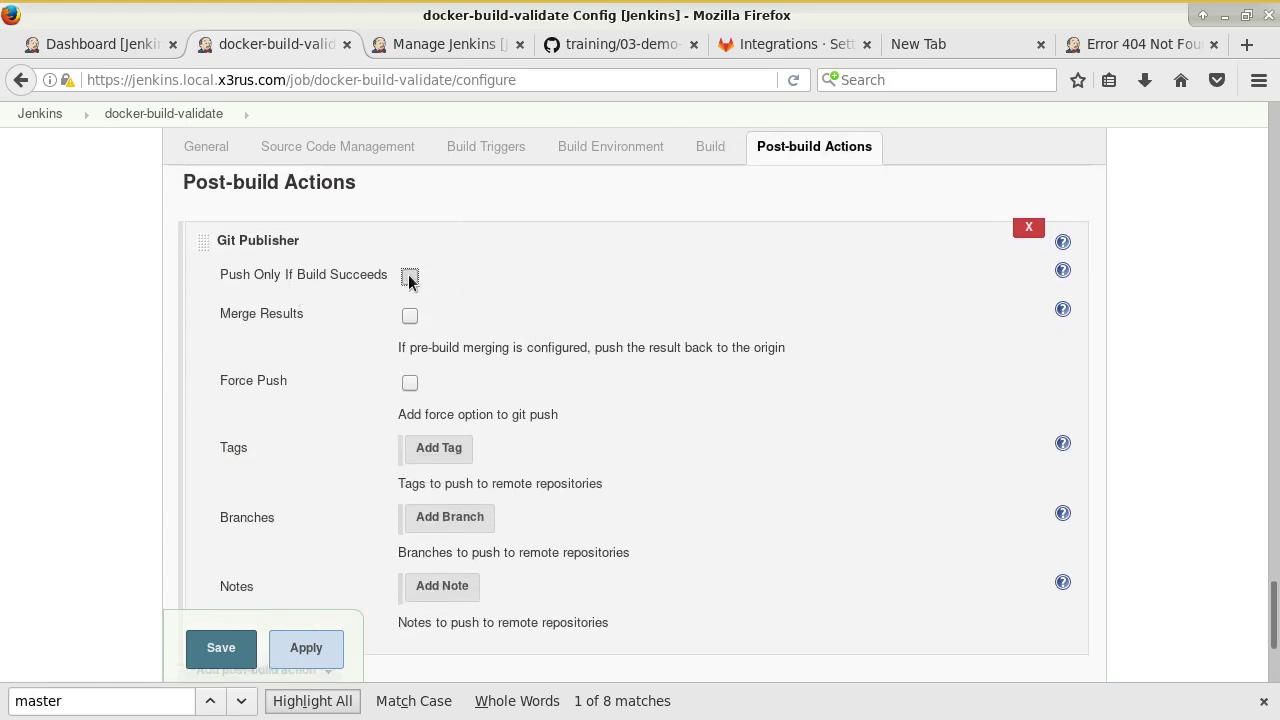
{"action": "left_click", "coordinate": [409, 277]}
Consult the training guide, then add an empty branch entry to the Git Publisher.
{"action": "left_click", "coordinate": [571, 47]}
{"action": "scroll", "coordinate": [741, 411], "scroll_direction": "down", "scroll_amount": 4}
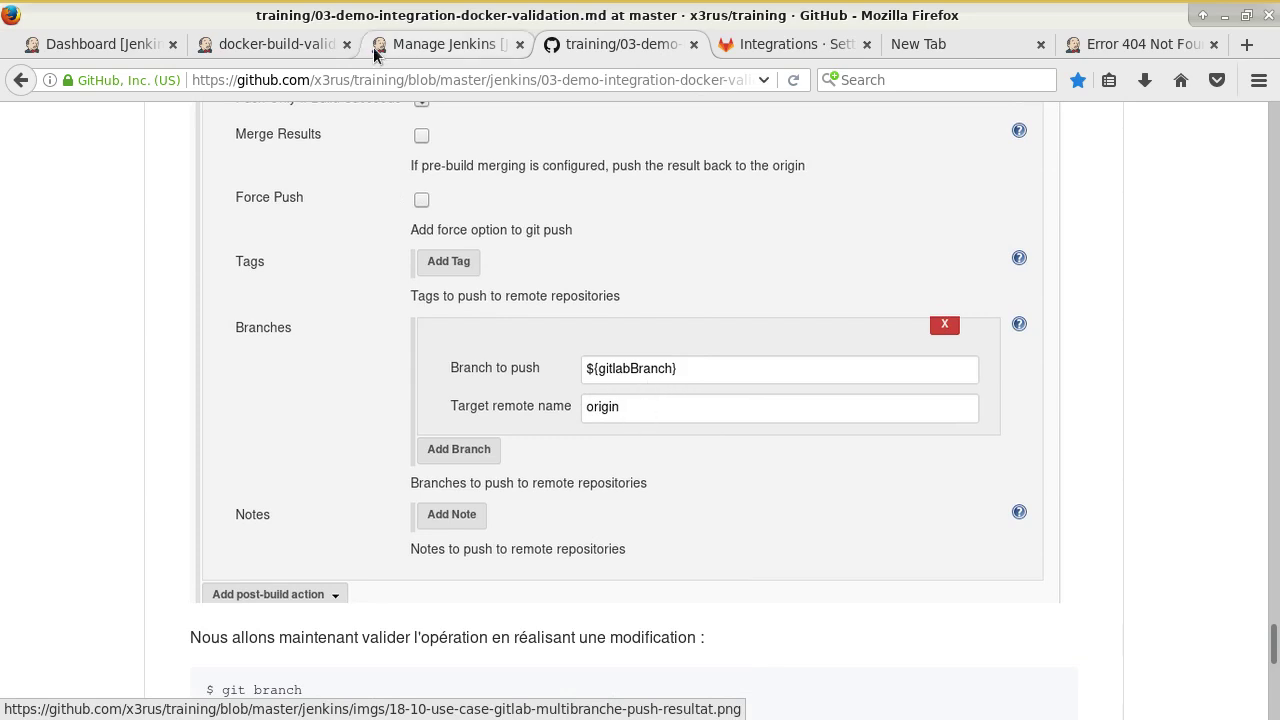
{"action": "left_click", "coordinate": [320, 46]}
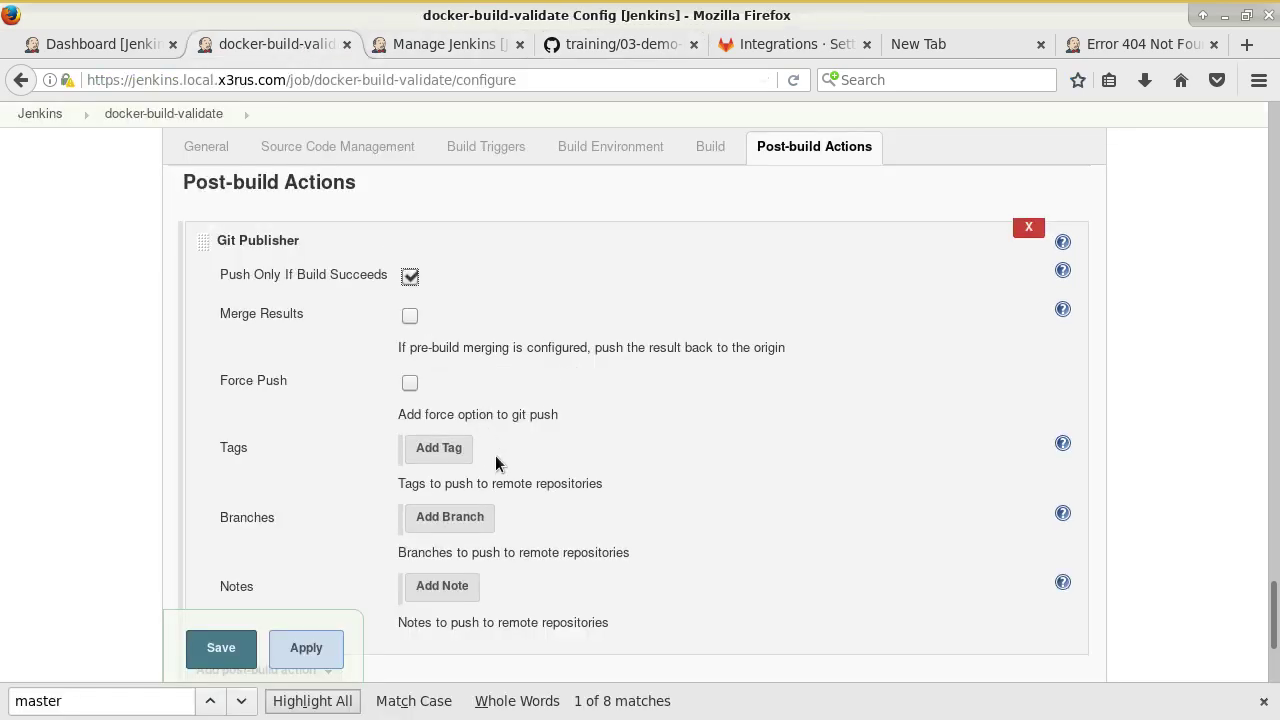
{"action": "scroll", "coordinate": [495, 455], "scroll_direction": "down", "scroll_amount": 3}
{"action": "left_click", "coordinate": [466, 347]}
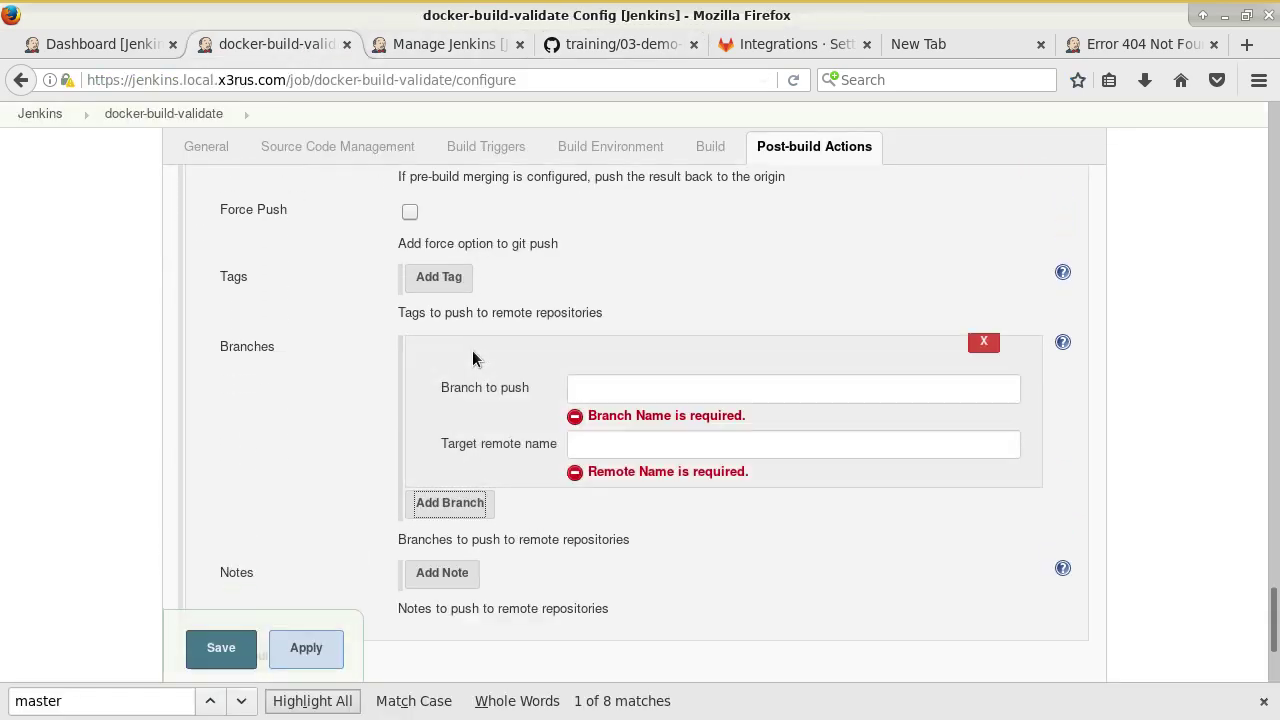
{"action": "left_click", "coordinate": [613, 387]}
Review the Execute shell step's branch echo lines, then return to the Branch to push field.
{"action": "scroll", "coordinate": [613, 385], "scroll_direction": "up", "scroll_amount": 10}
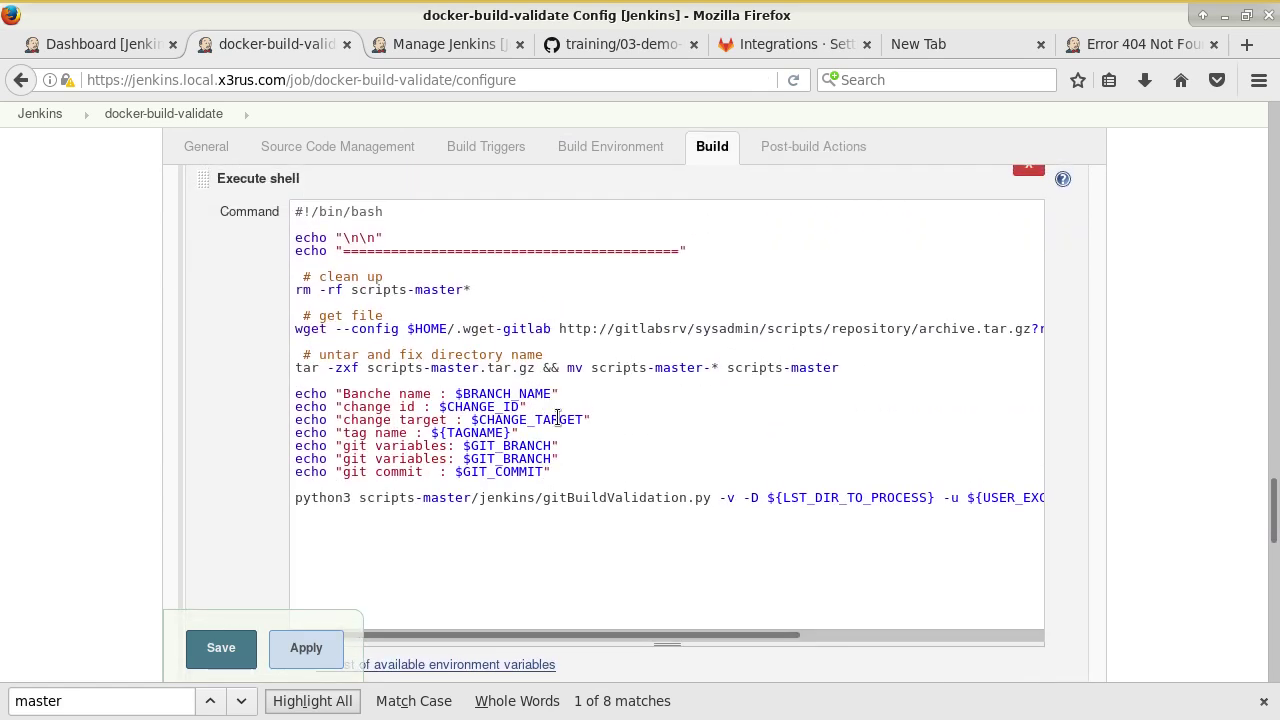
{"action": "left_click_drag", "start_coordinate": [583, 471], "coordinate": [304, 384]}
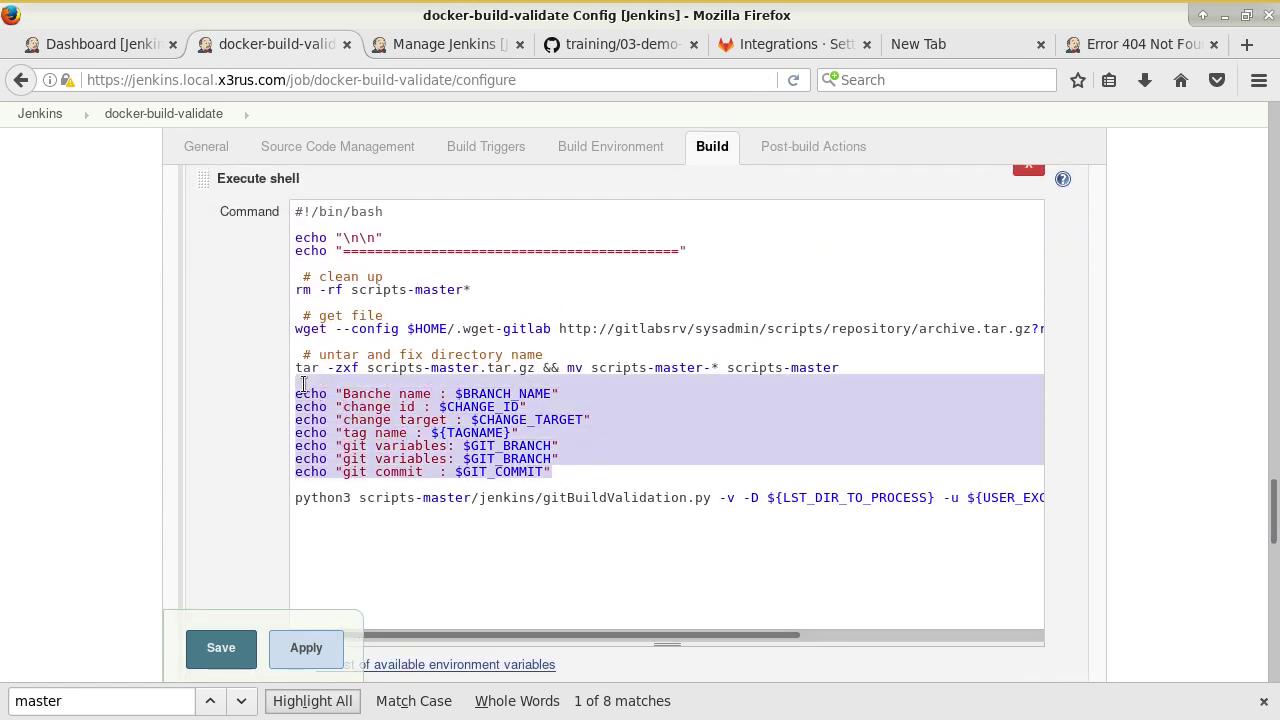
{"action": "left_click", "coordinate": [505, 446]}
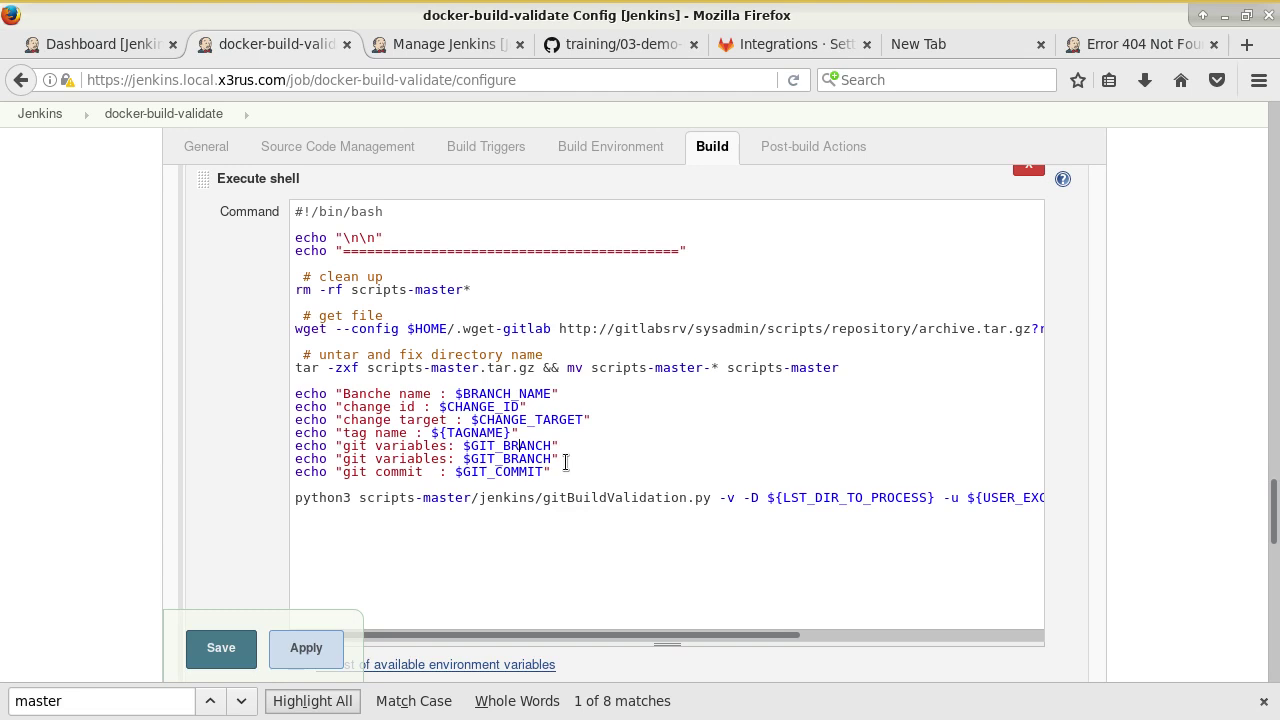
{"action": "scroll", "coordinate": [566, 461], "scroll_direction": "down", "scroll_amount": 15}
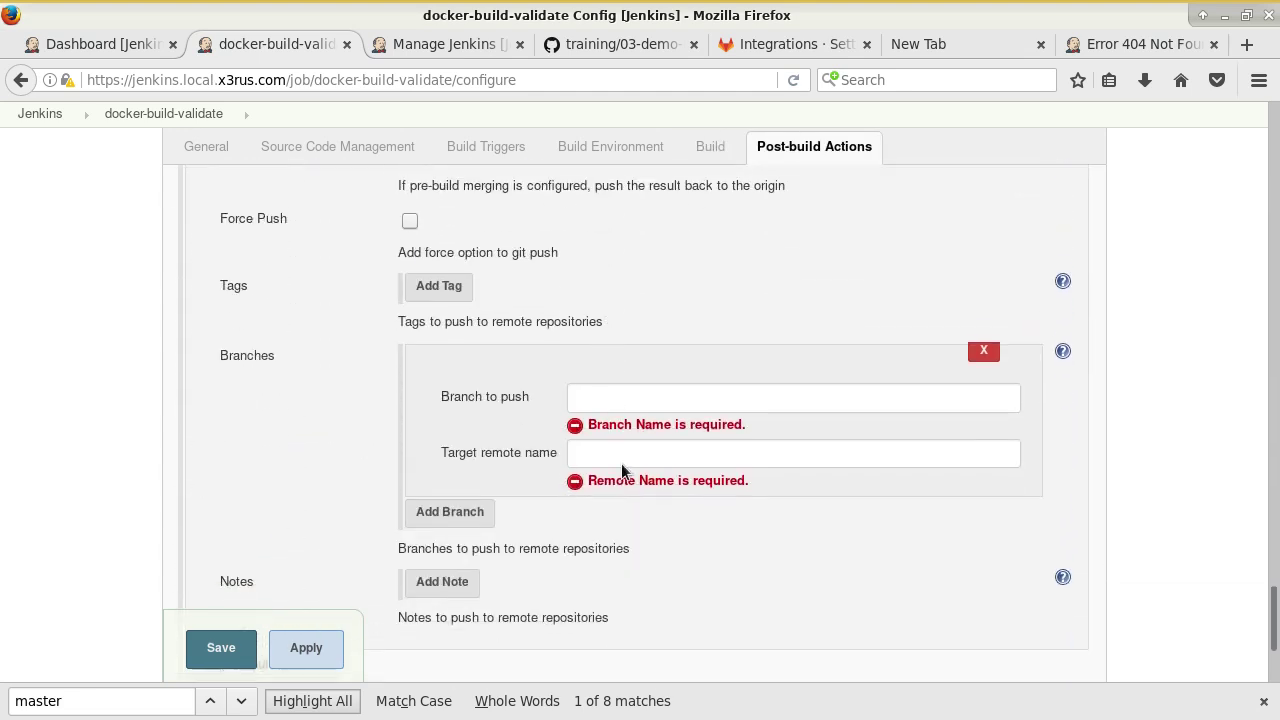
{"action": "left_click", "coordinate": [649, 390]}
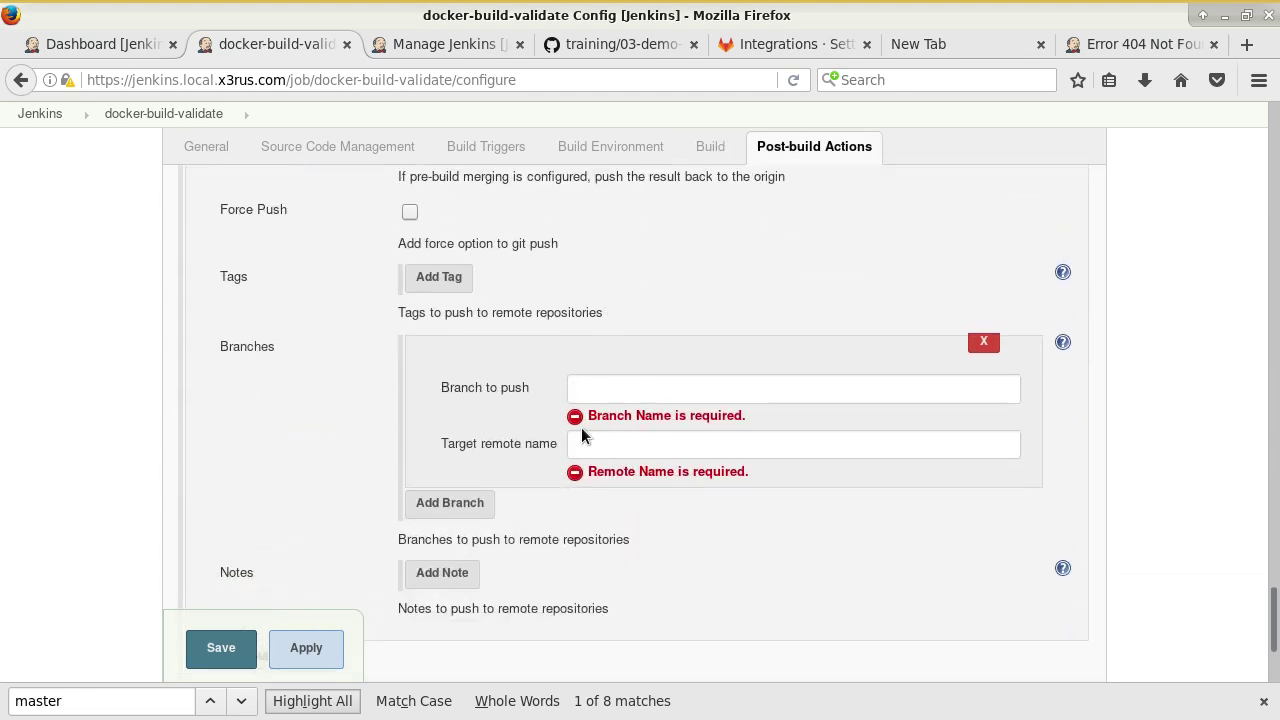
Bring up the training guide's Git Publisher example with branch ${gitlabBranch} and remote origin.
{"action": "left_click", "coordinate": [458, 45]}
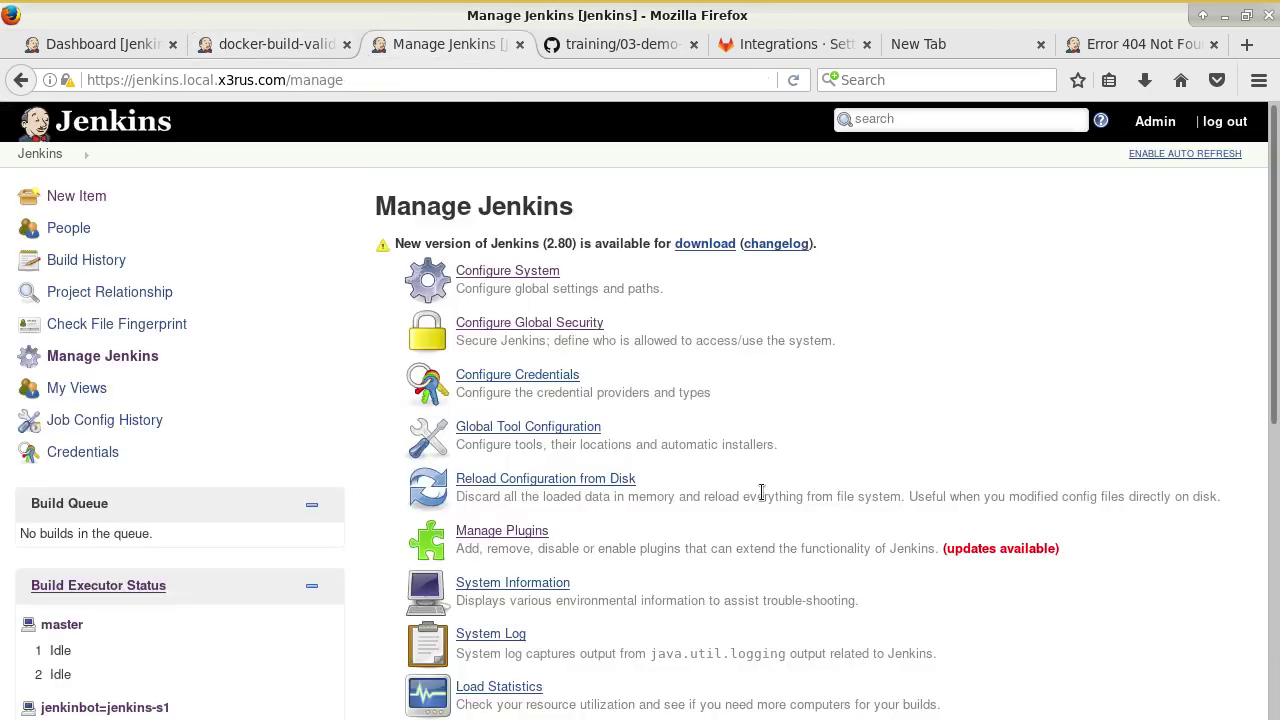
{"action": "left_click", "coordinate": [562, 44]}
{"action": "scroll", "coordinate": [763, 405], "scroll_direction": "down", "scroll_amount": 2}
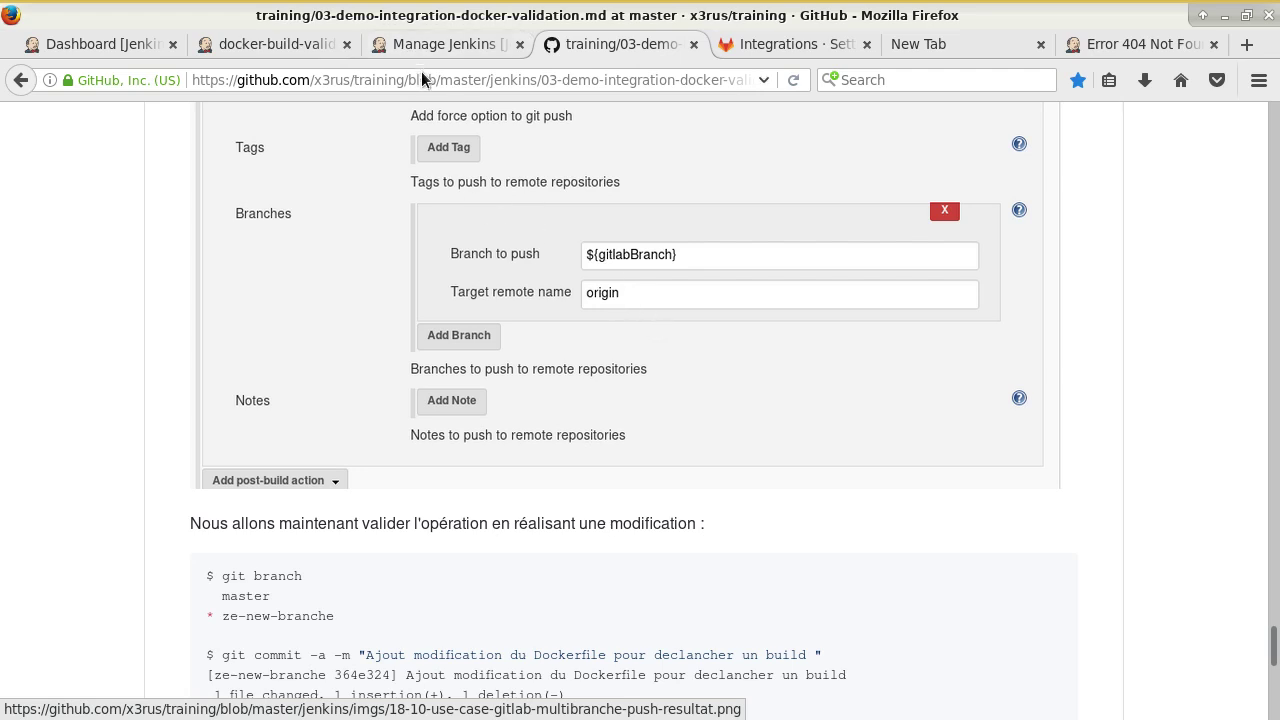
Set the Git Publisher's Branch to push to ${gitlabBranch} and save the job.
{"action": "left_click", "coordinate": [380, 45]}
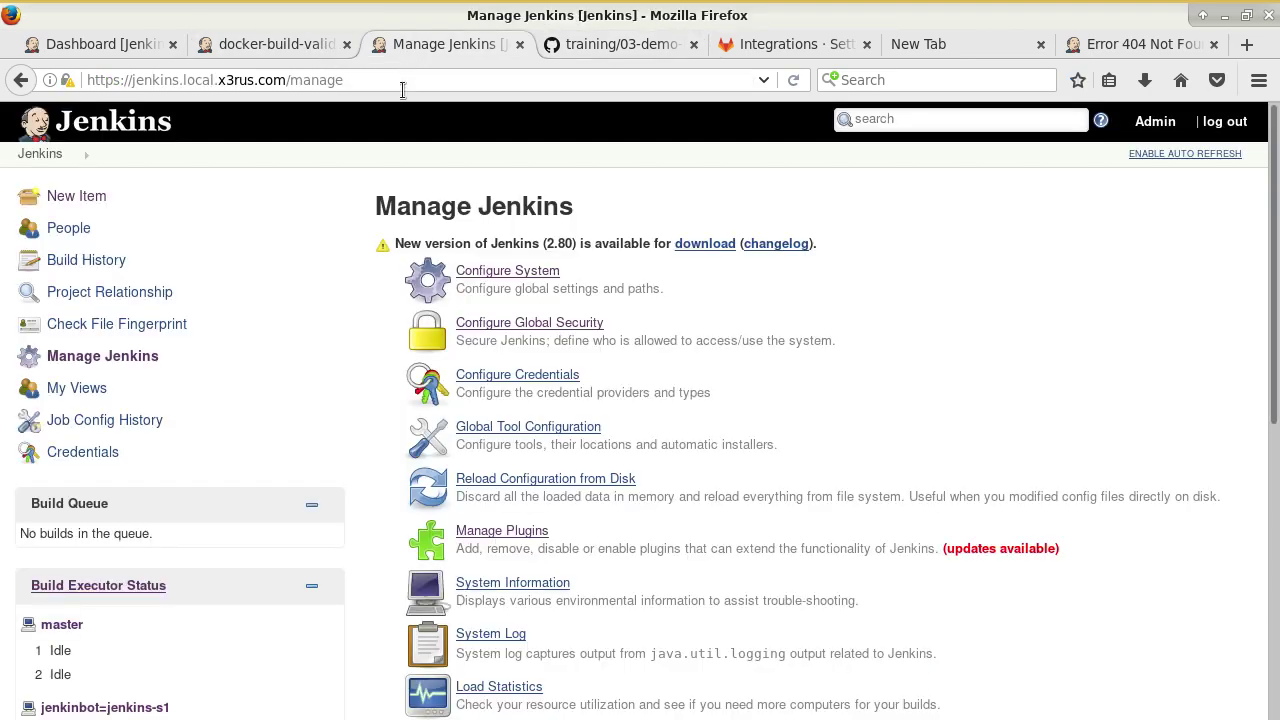
{"action": "left_click", "coordinate": [330, 45]}
{"action": "type", "text": "$"}
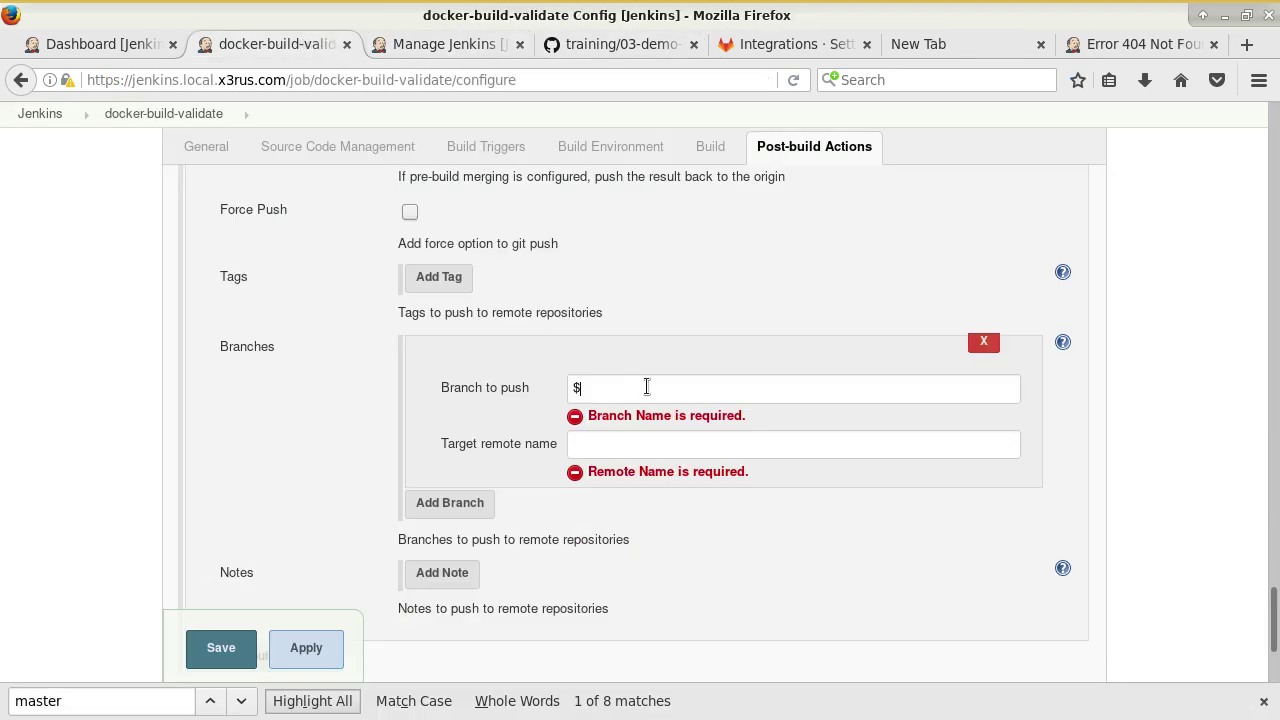
{"action": "type", "text": "{gitlabBranch}"}
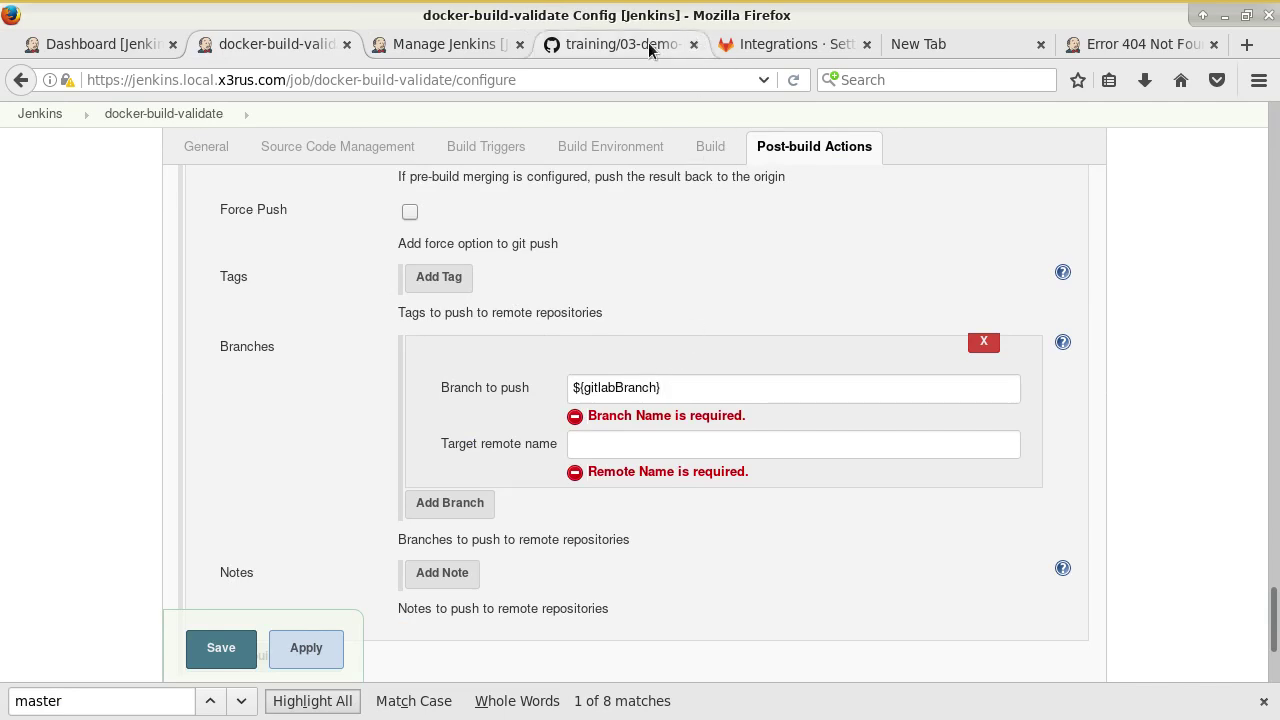
{"action": "left_click", "coordinate": [648, 44]}
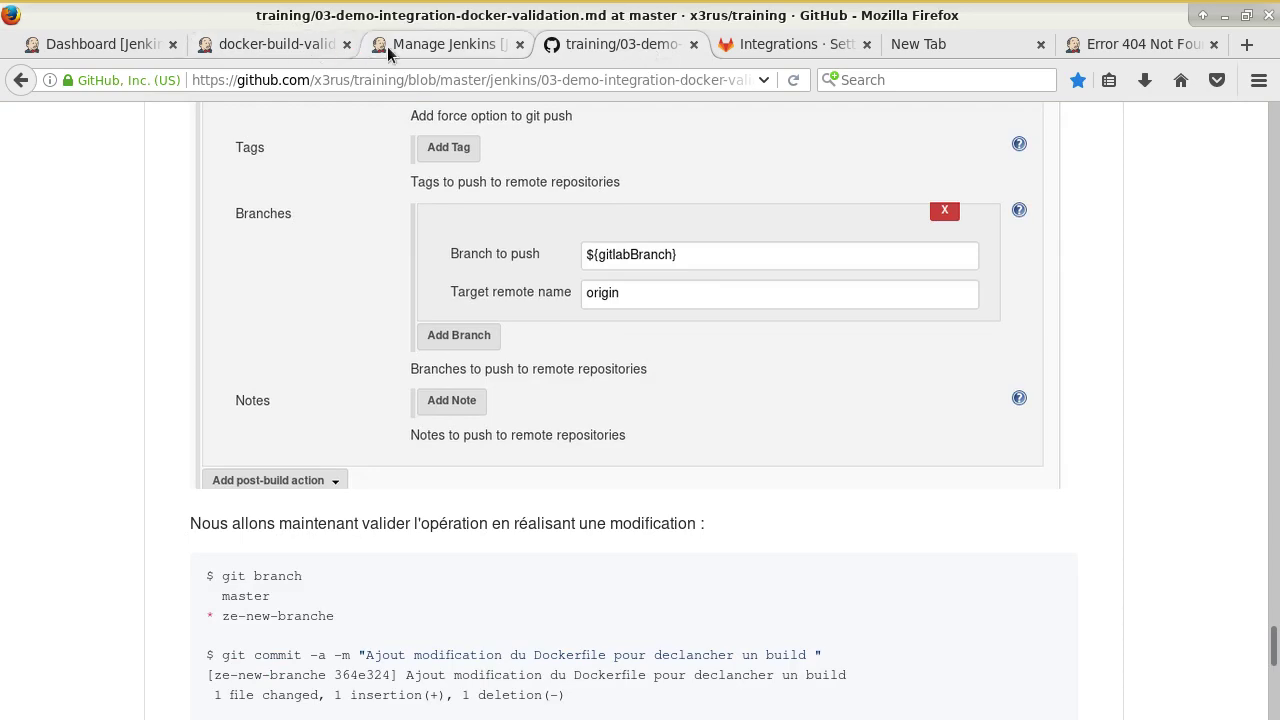
{"action": "left_click", "coordinate": [290, 44]}
{"action": "scroll", "coordinate": [640, 415], "scroll_direction": "down", "scroll_amount": 2}
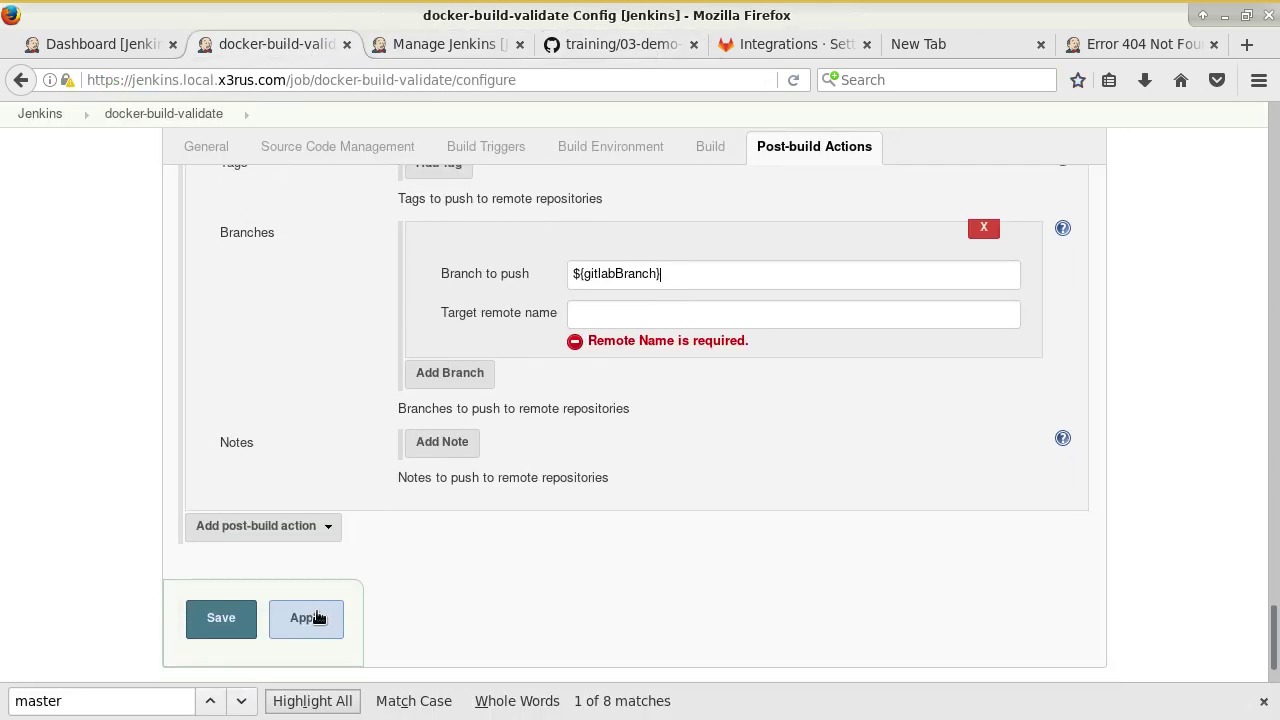
{"action": "left_click", "coordinate": [229, 614]}
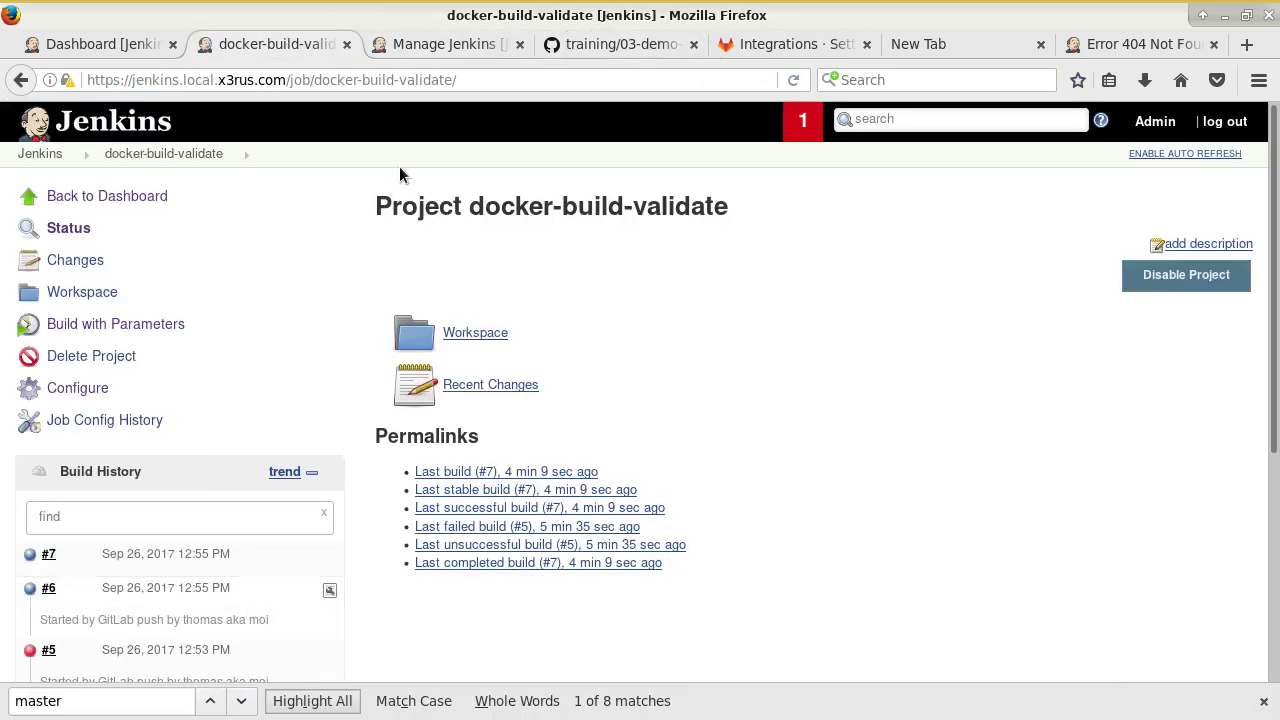
Set the Target remote name to origin, save the job, and return to the terminal.
{"action": "left_click", "coordinate": [98, 388]}
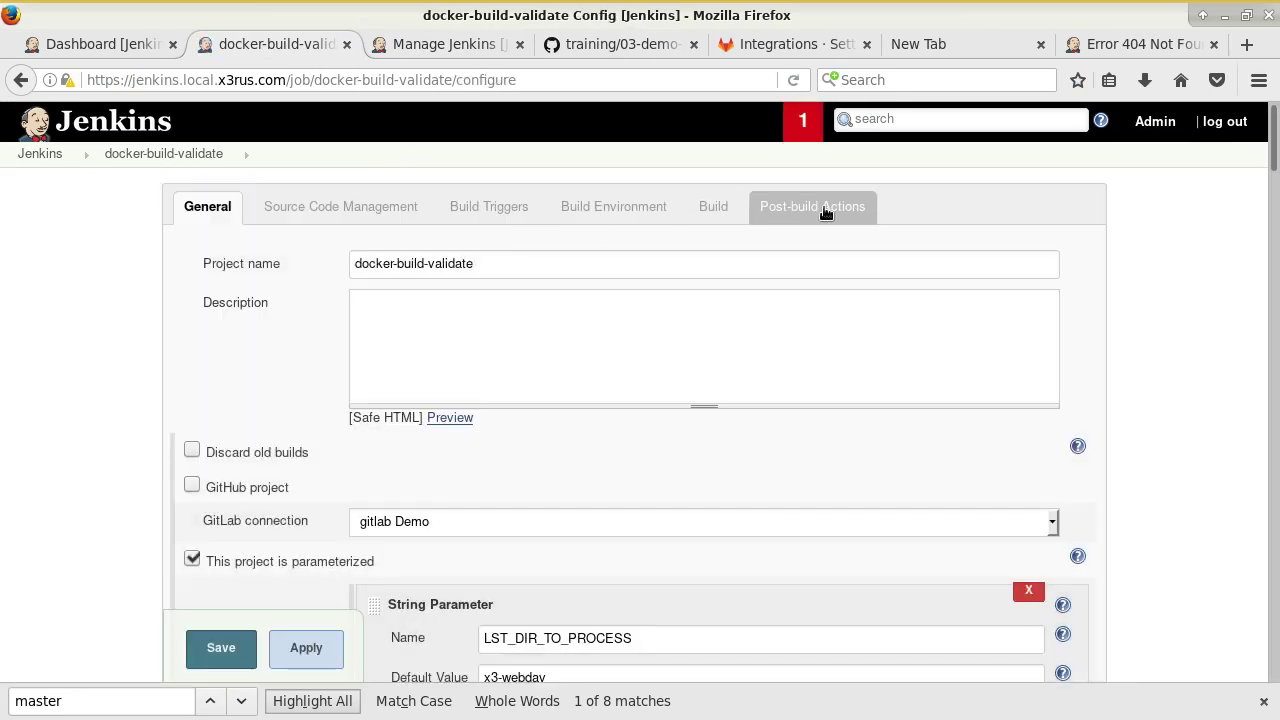
{"action": "left_click", "coordinate": [826, 205]}
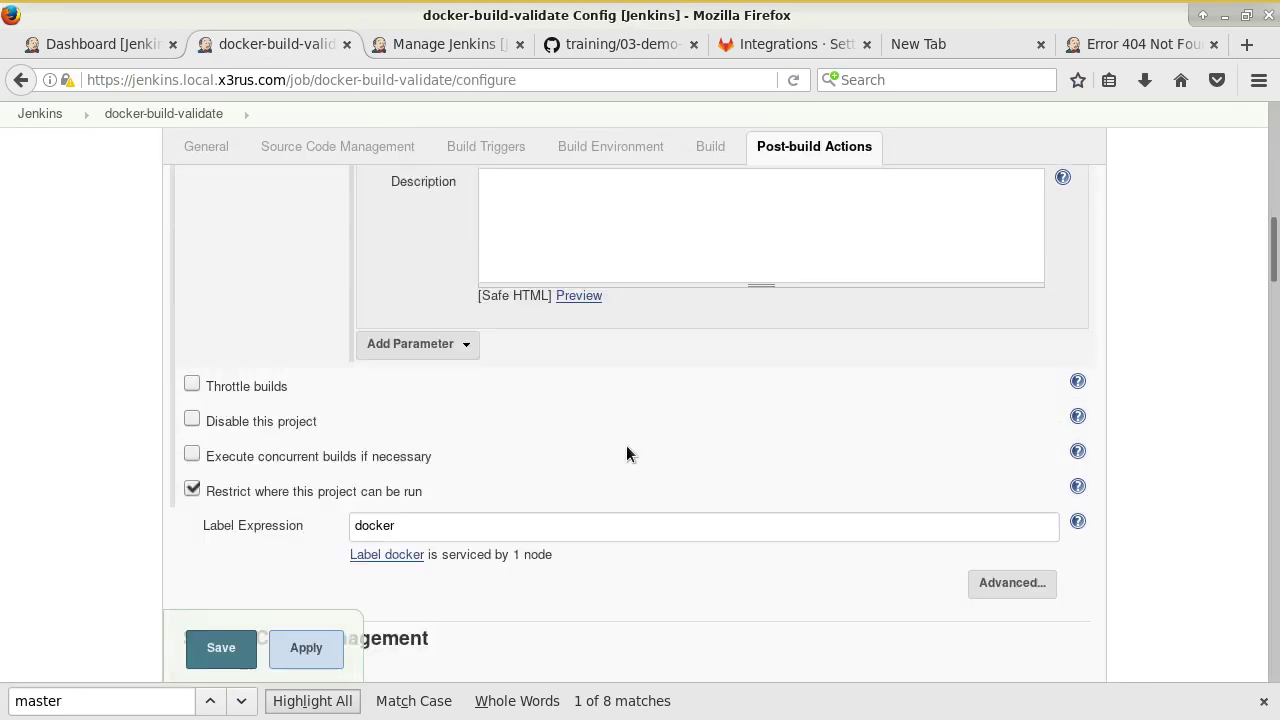
{"action": "scroll", "coordinate": [591, 451], "scroll_direction": "down", "scroll_amount": 3}
{"action": "scroll", "coordinate": [593, 504], "scroll_direction": "down", "scroll_amount": 1}
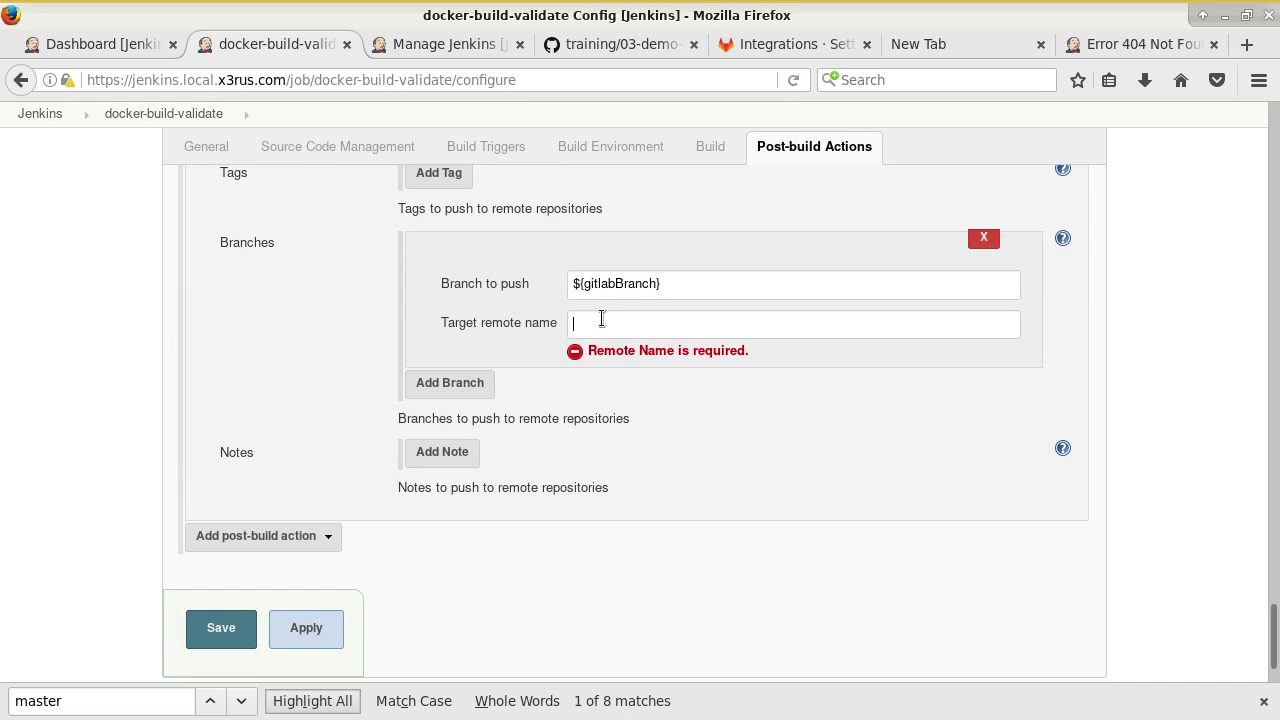
{"action": "type", "text": "origin"}
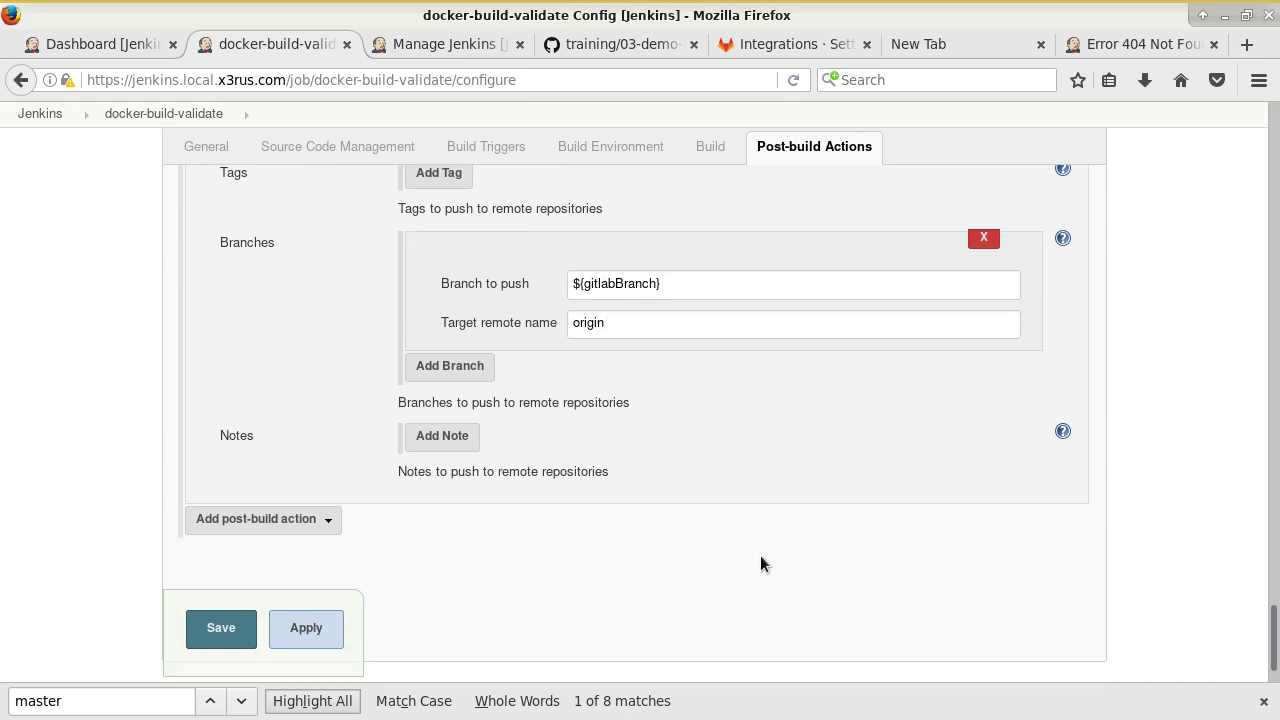
{"action": "left_click", "coordinate": [224, 636]}
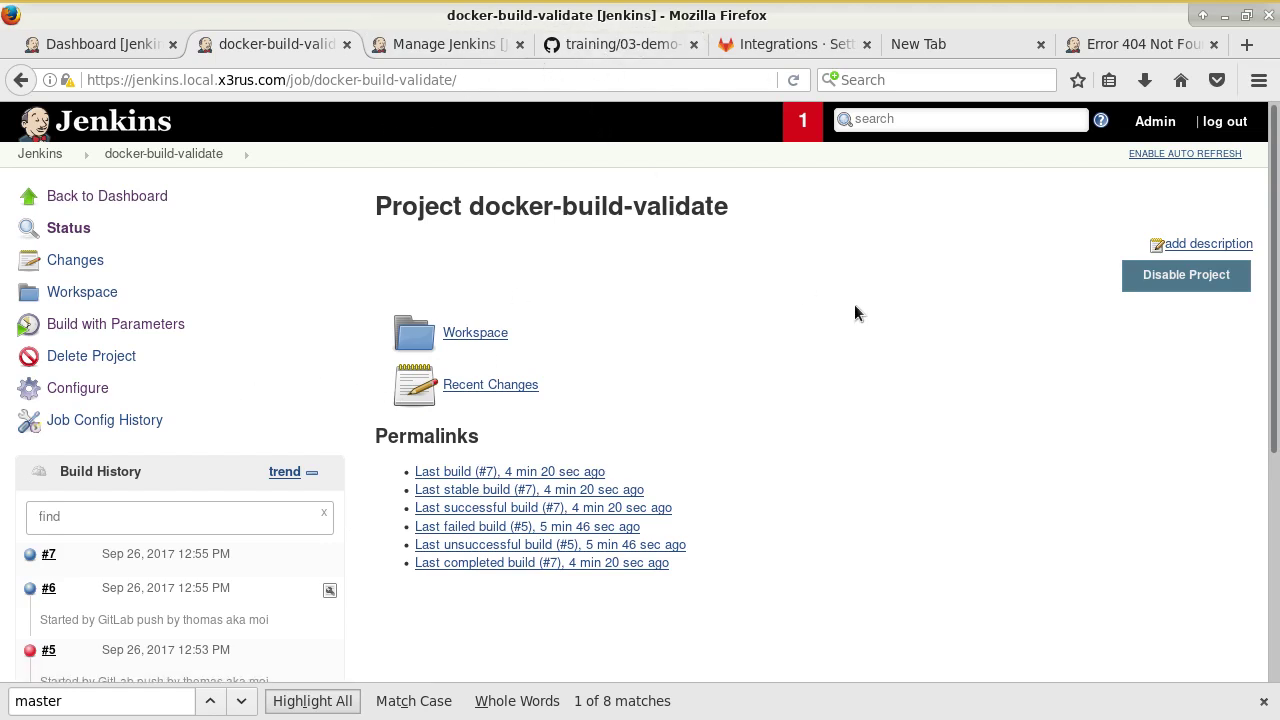
{"action": "key", "text": "alt+Tab"}
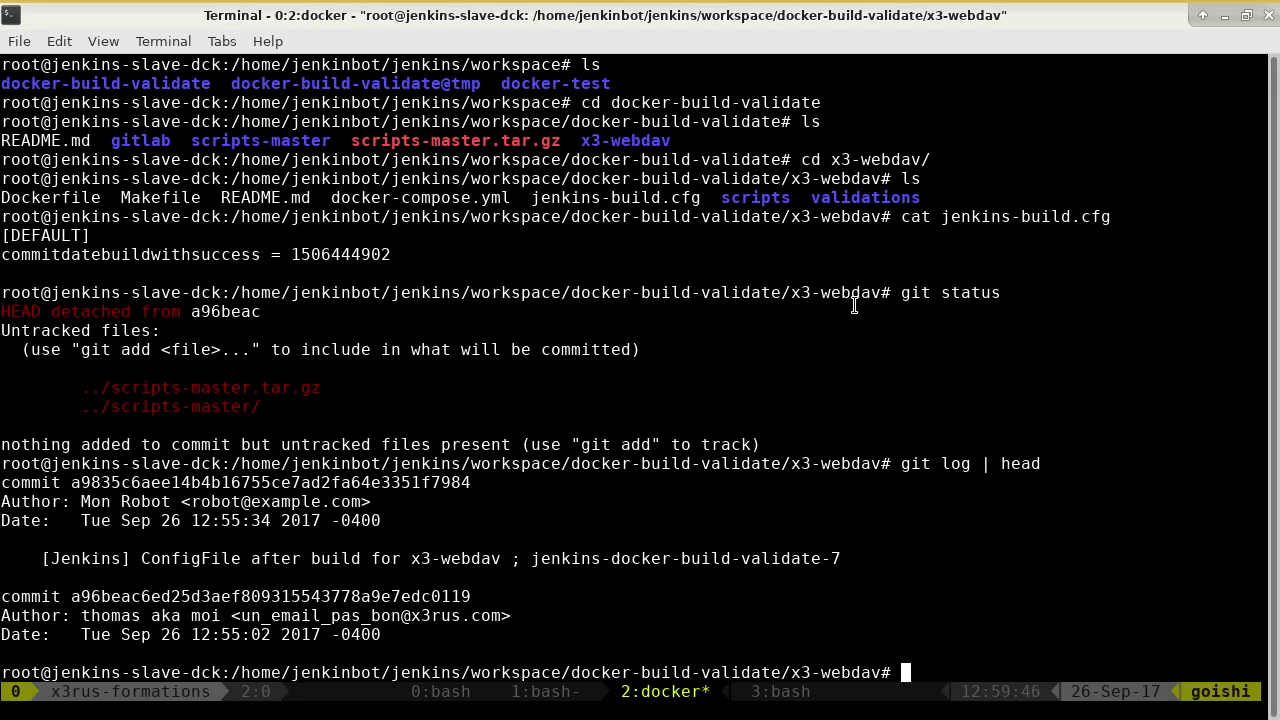